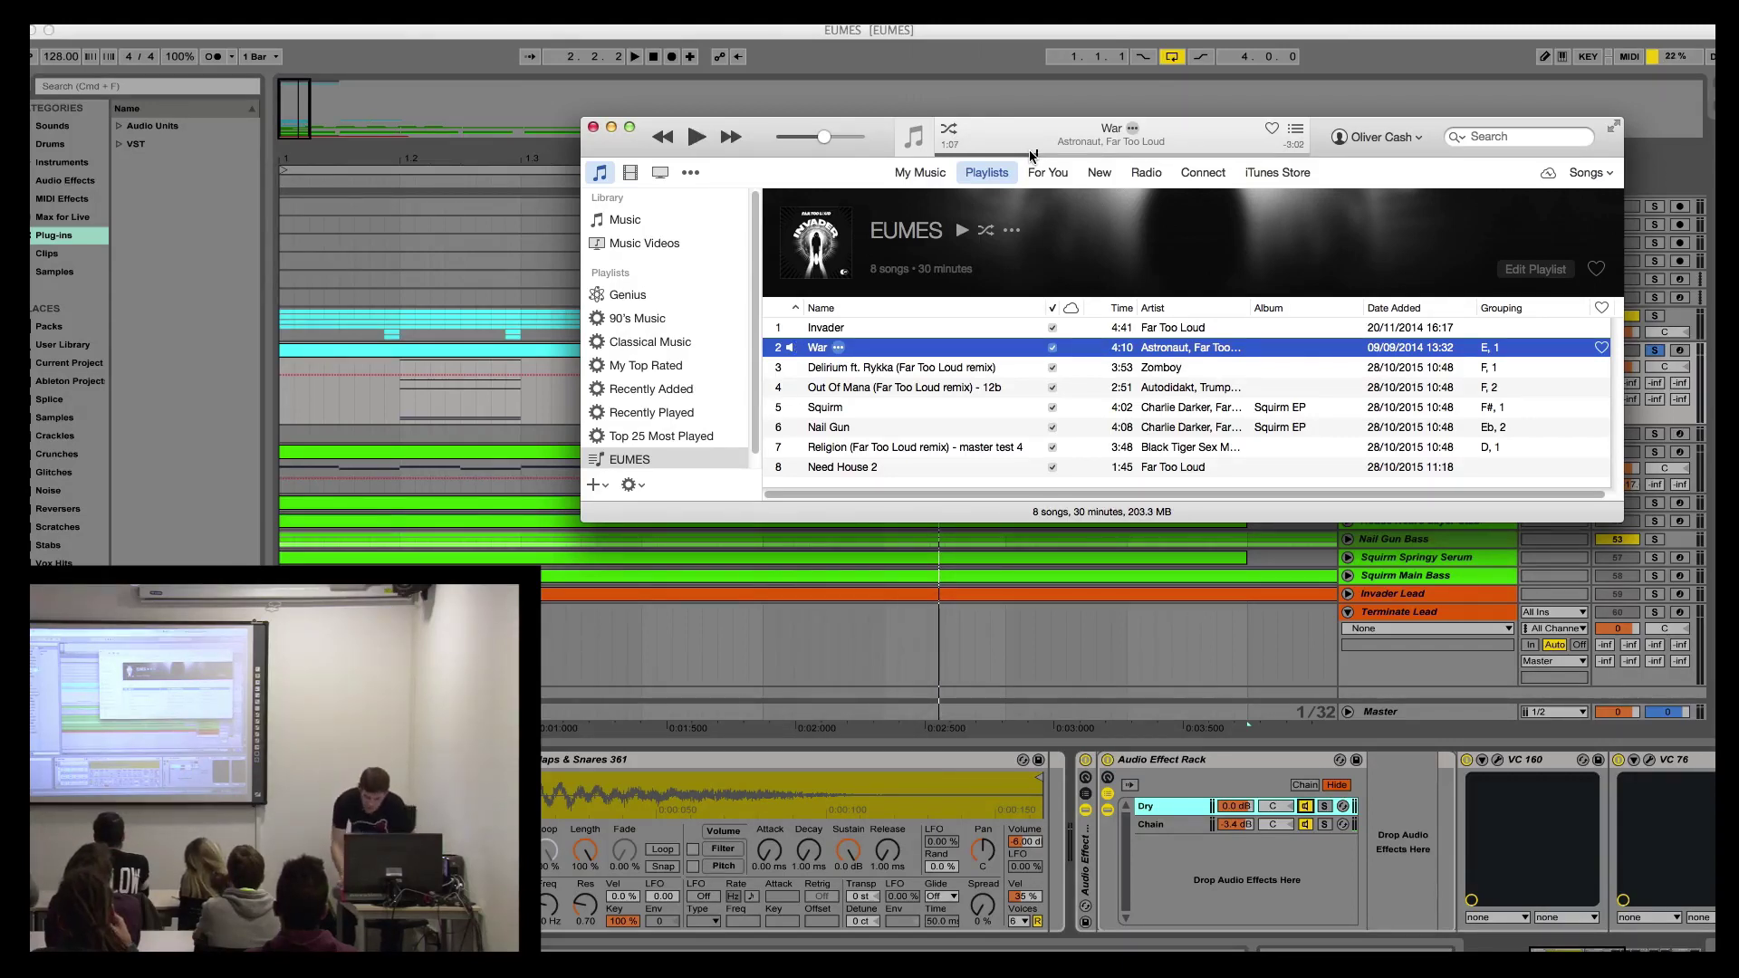
Step: Play a section of the song War, pause it, and close the iTunes window
{"action": "key", "text": "space"}
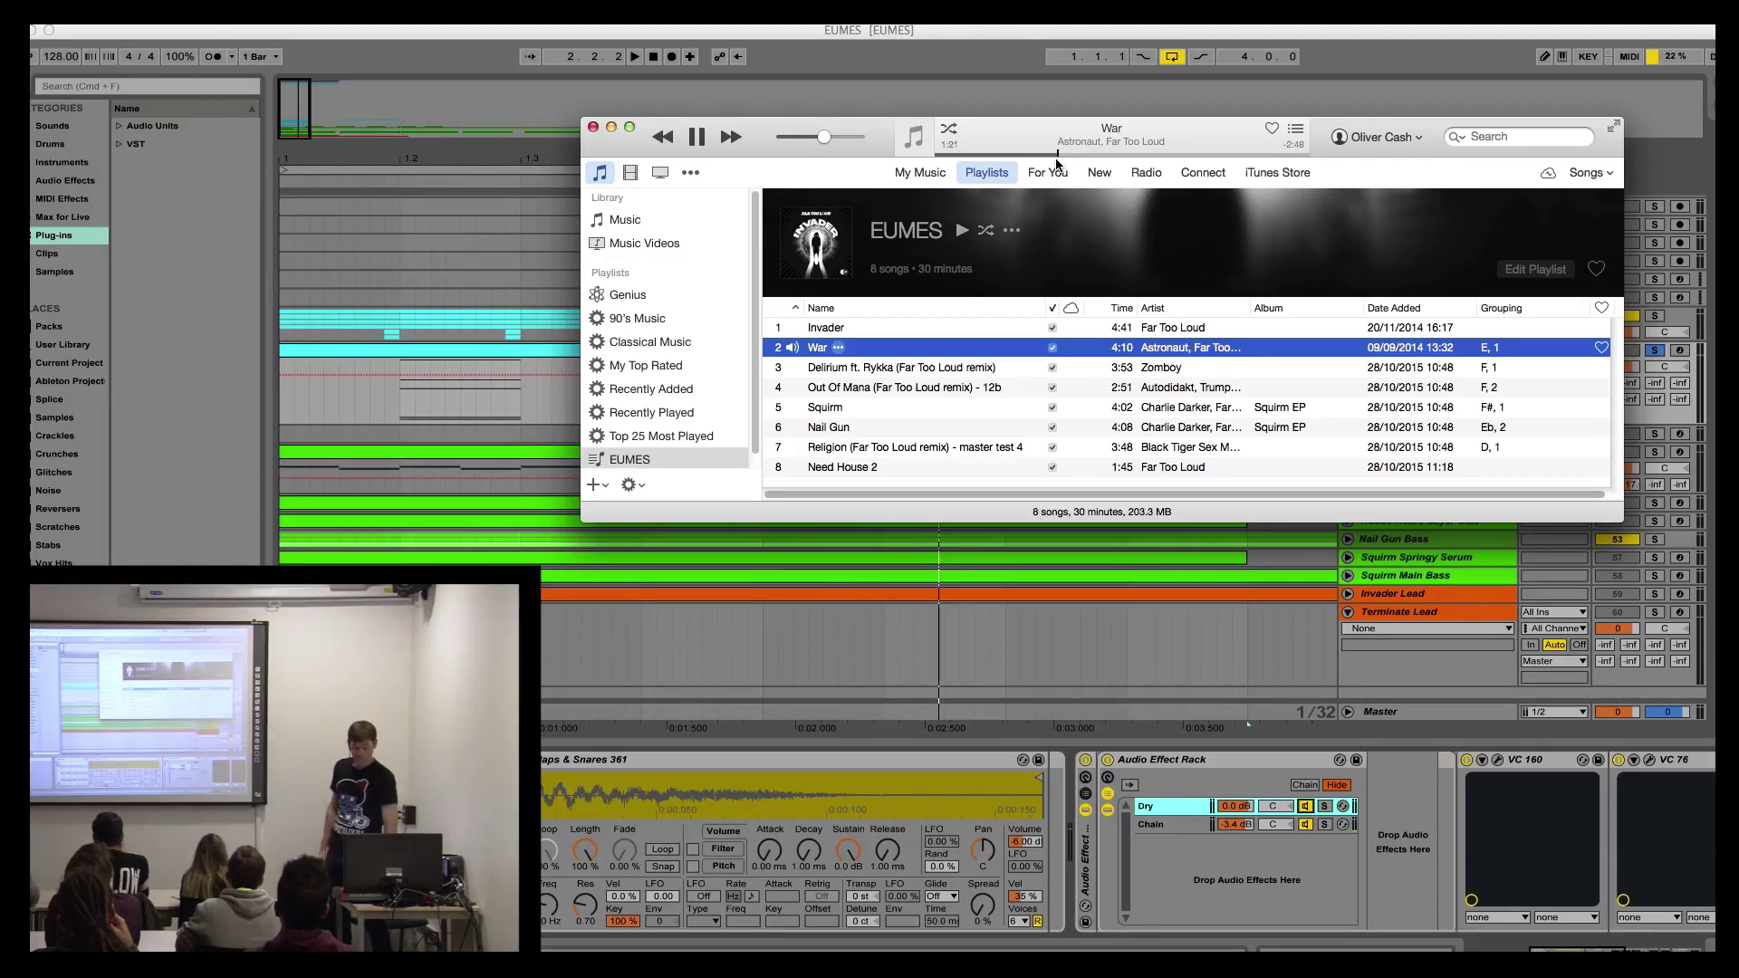
{"action": "key", "text": "space"}
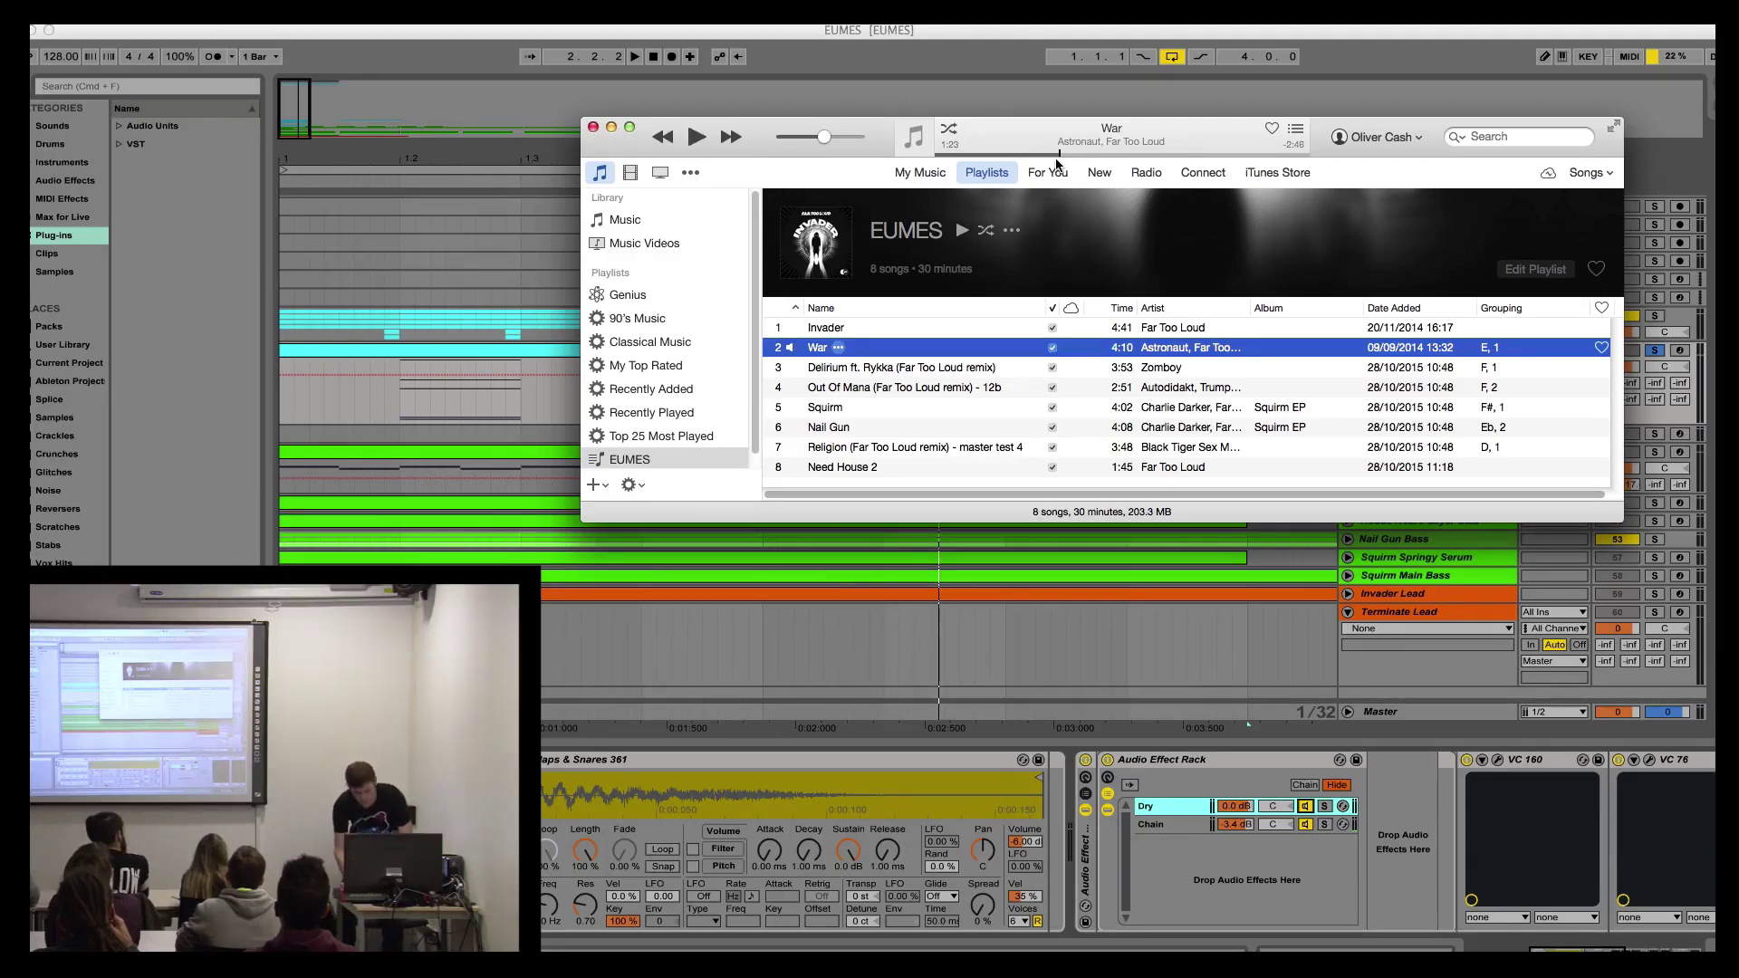
{"action": "left_click", "coordinate": [593, 127]}
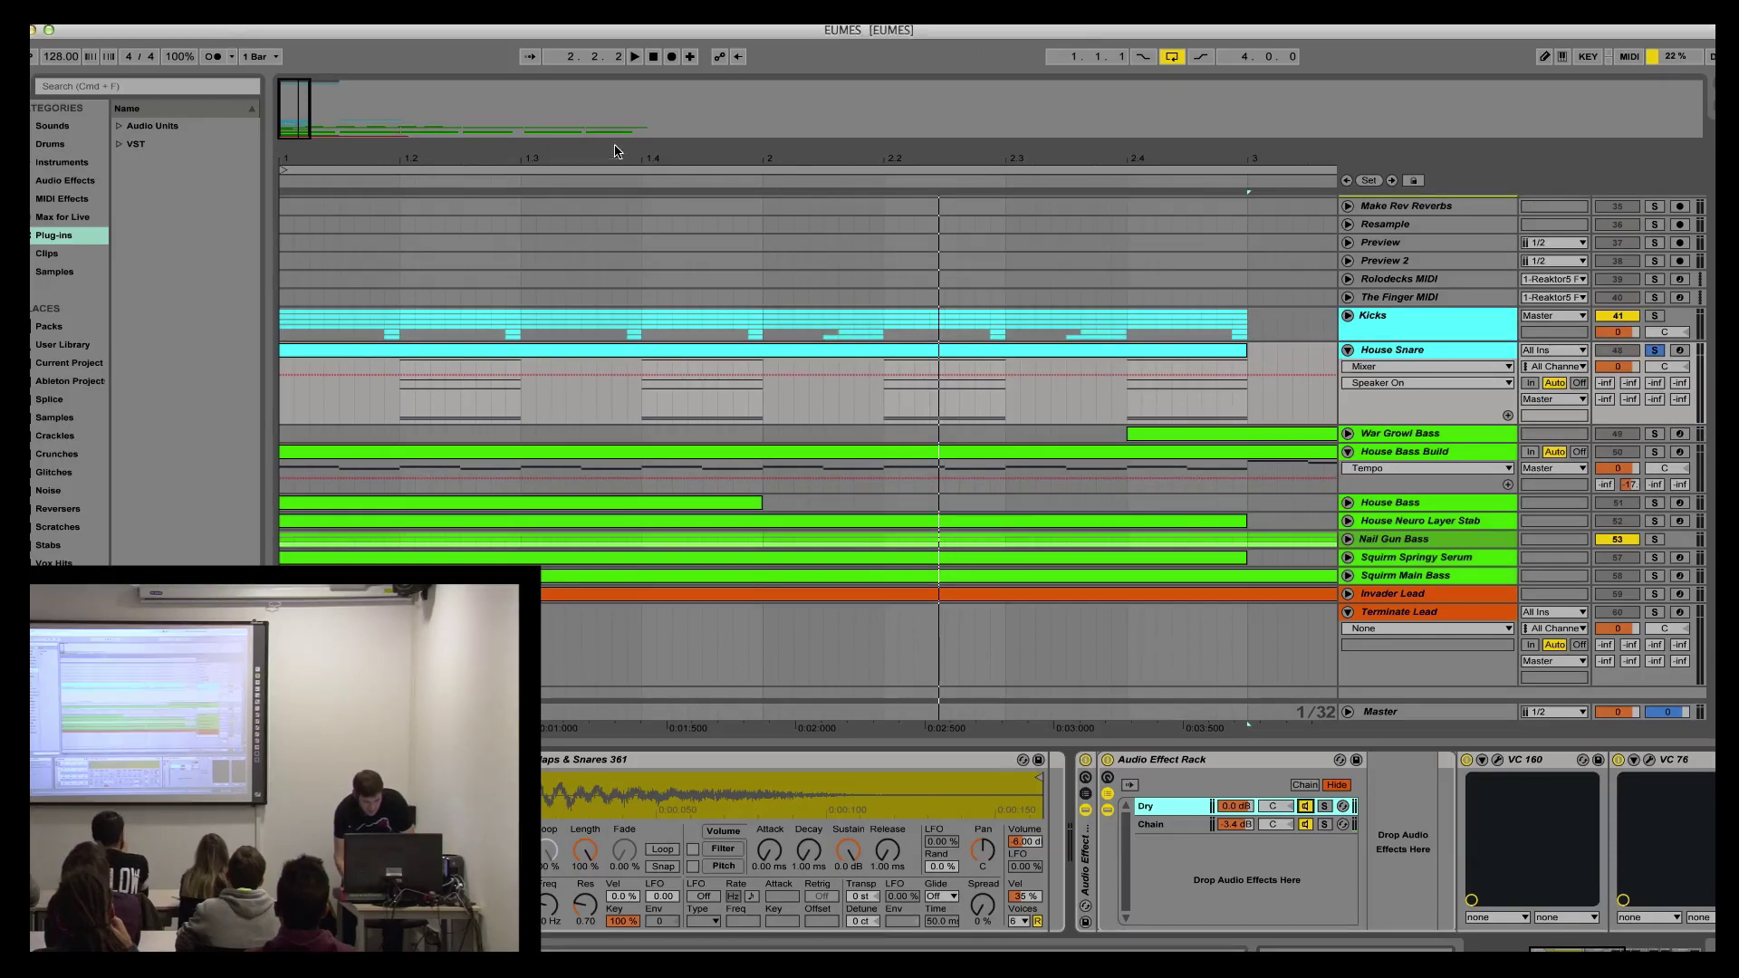
Step: Collapse the House Bass Build track and unfold the War Growl Bass track in a zoomed-out arrangement
{"action": "left_click_drag", "start_coordinate": [613, 150], "coordinate": [613, 86]}
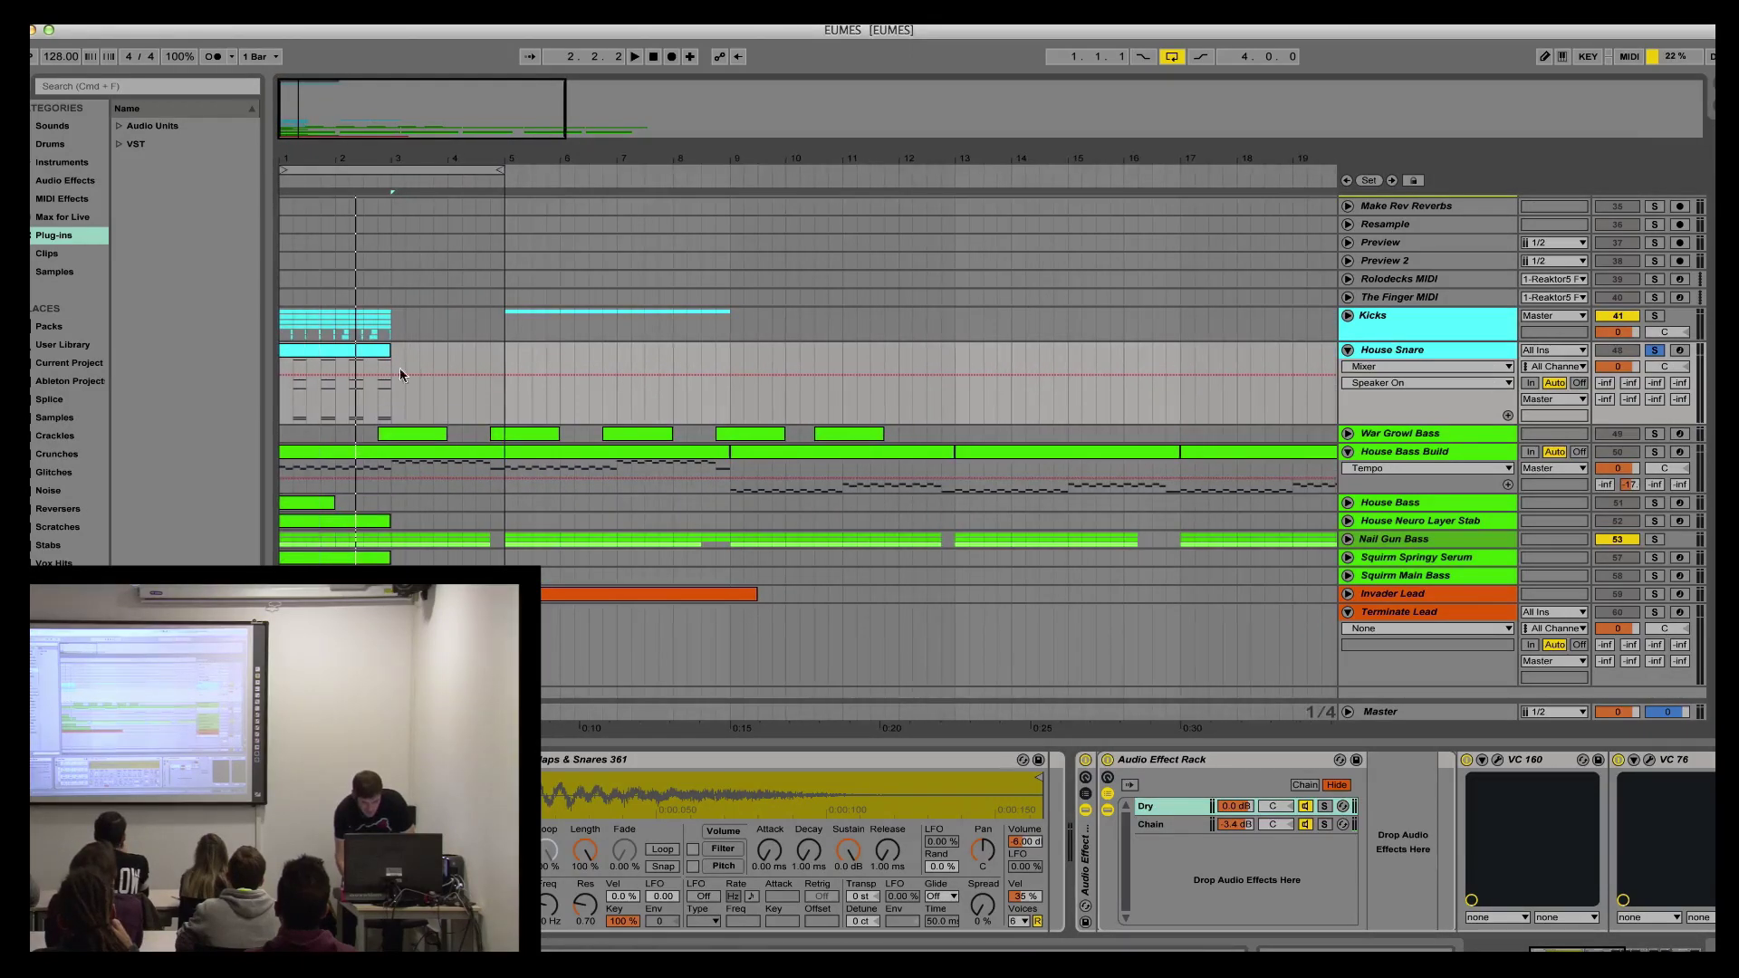
{"action": "left_click", "coordinate": [1347, 451]}
{"action": "left_click", "coordinate": [1347, 433]}
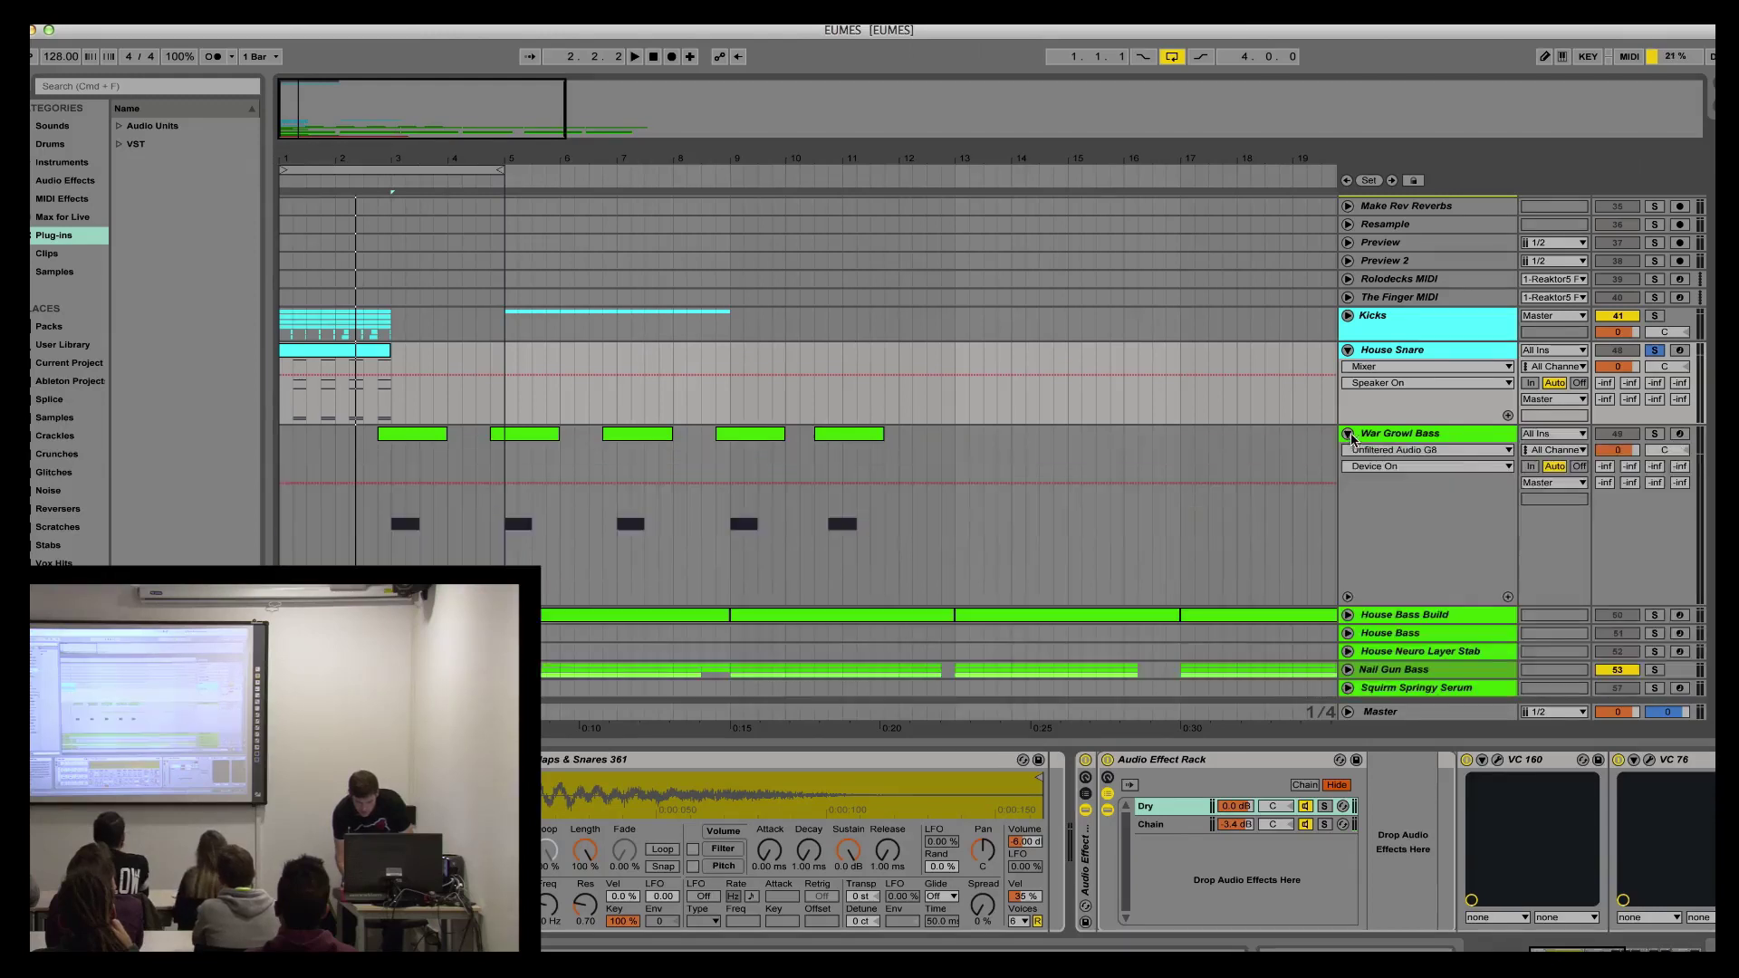
Step: Loop the first War Growl Bass clip, solo that track instead of House Snare, and audition it
{"action": "left_click", "coordinate": [420, 437]}
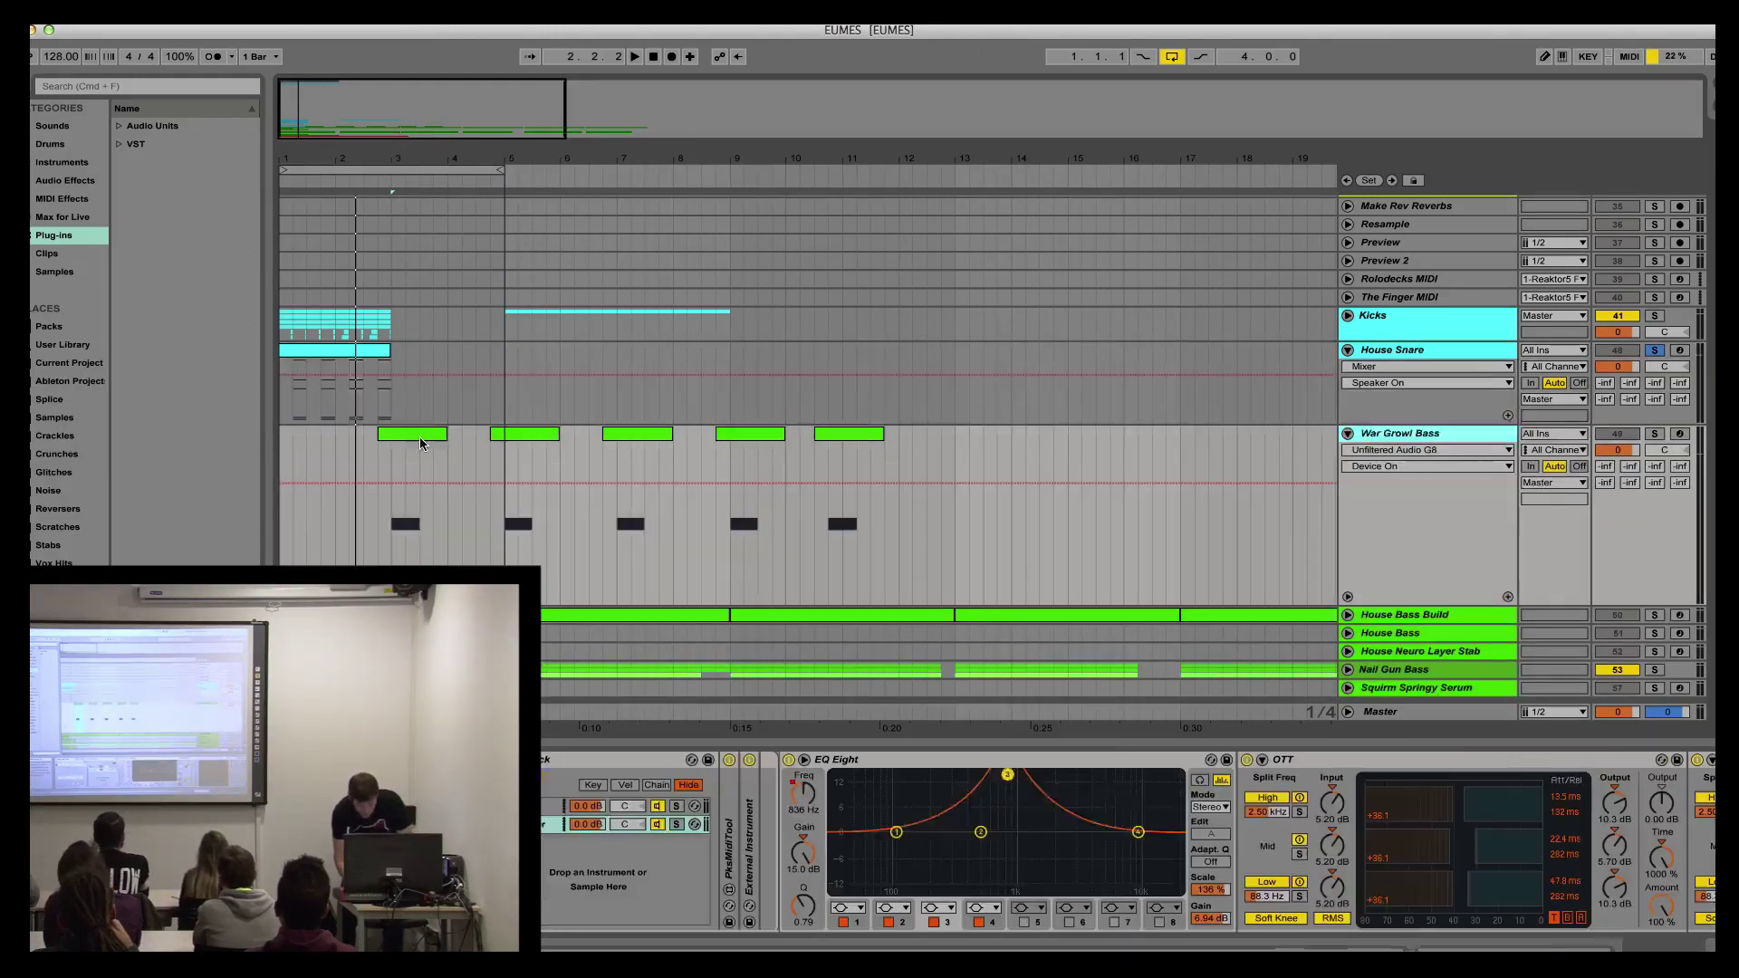
{"action": "key", "text": "super+l"}
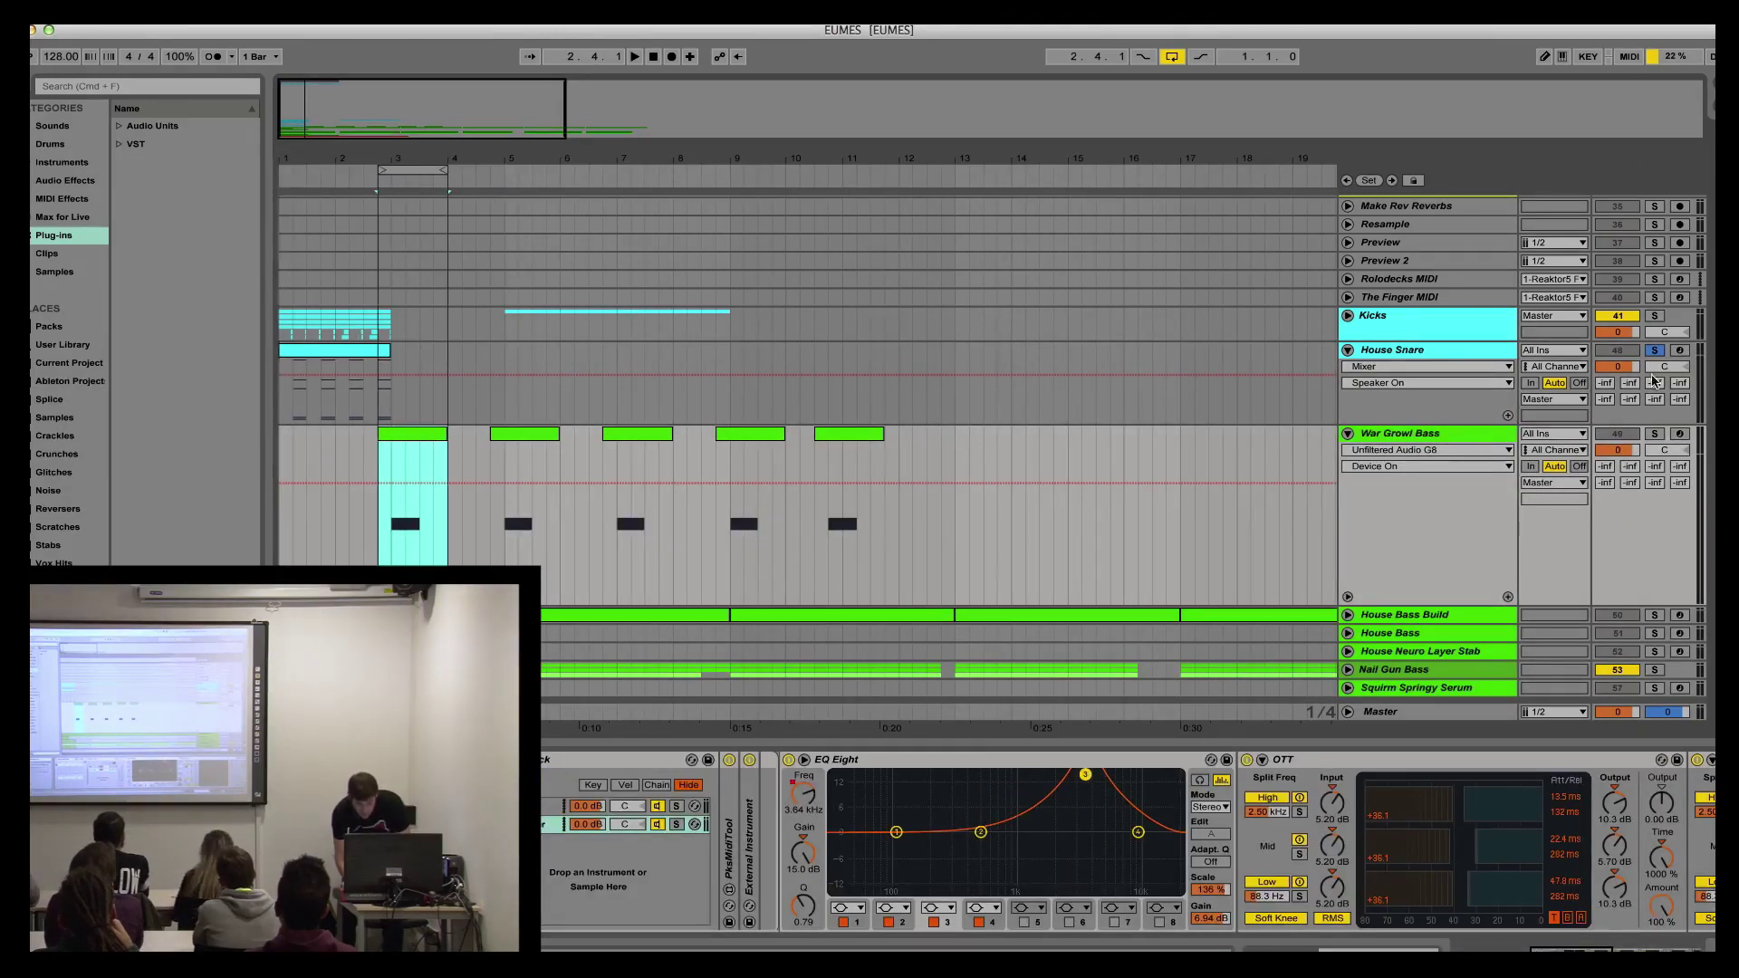
{"action": "left_click", "coordinate": [1655, 434]}
{"action": "left_click", "coordinate": [1653, 350]}
{"action": "key", "text": "space"}
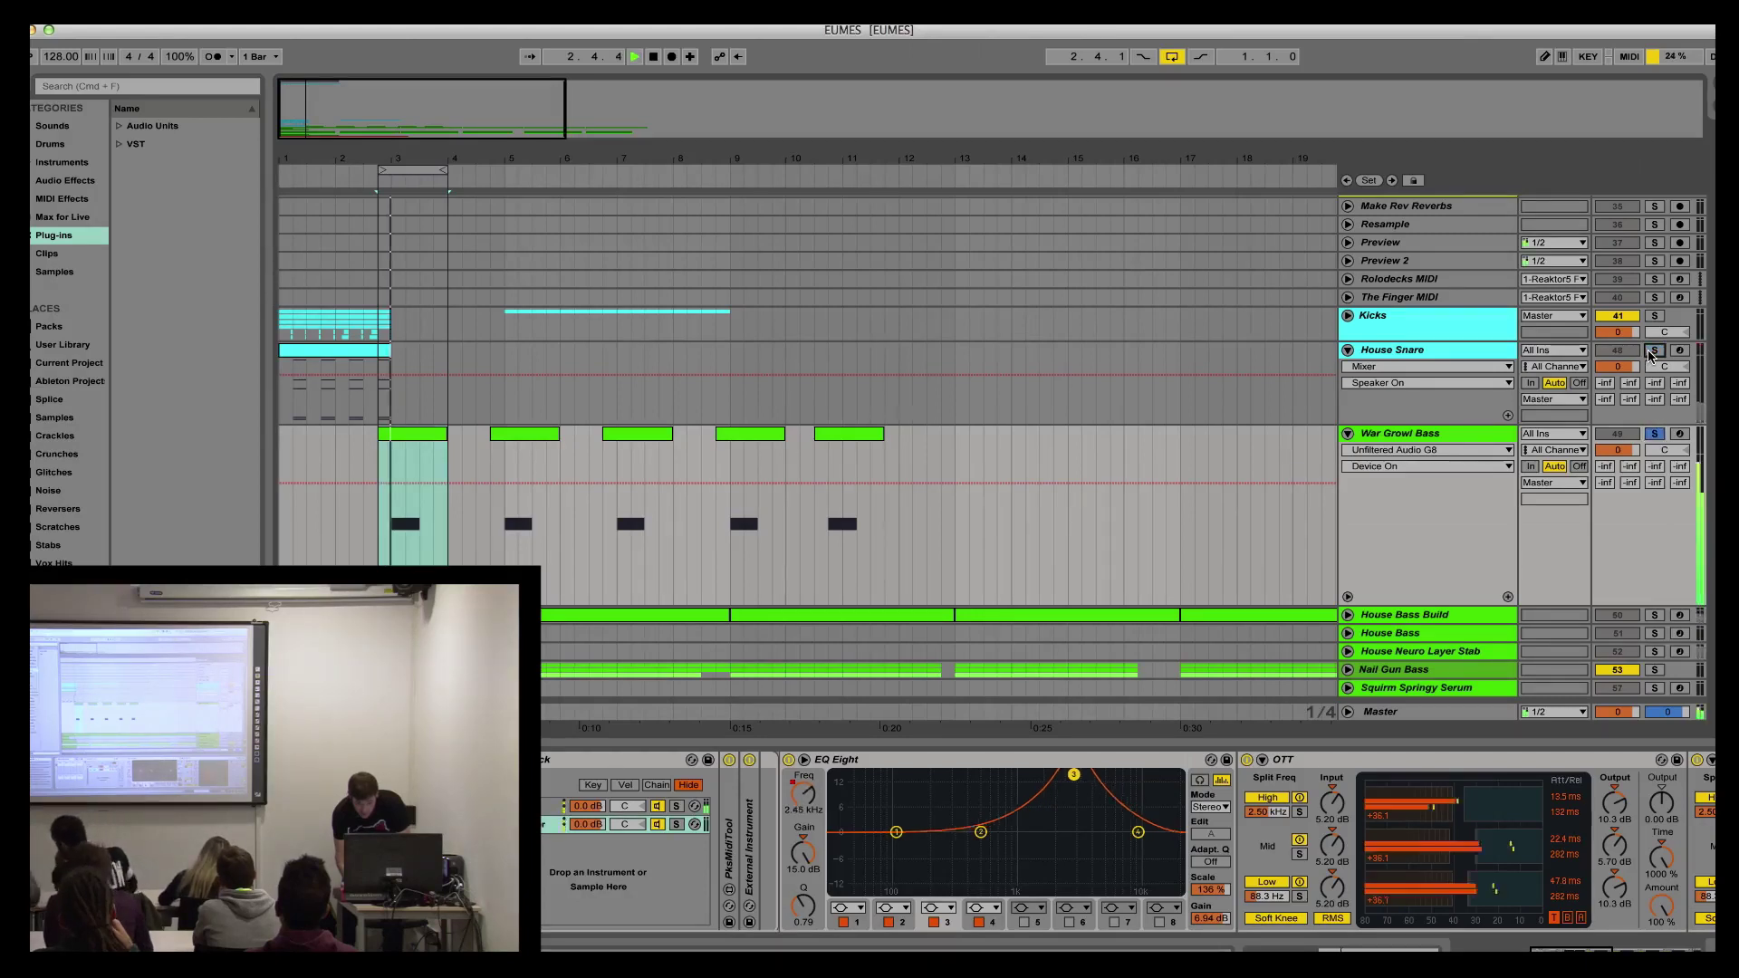
{"action": "key", "text": "space"}
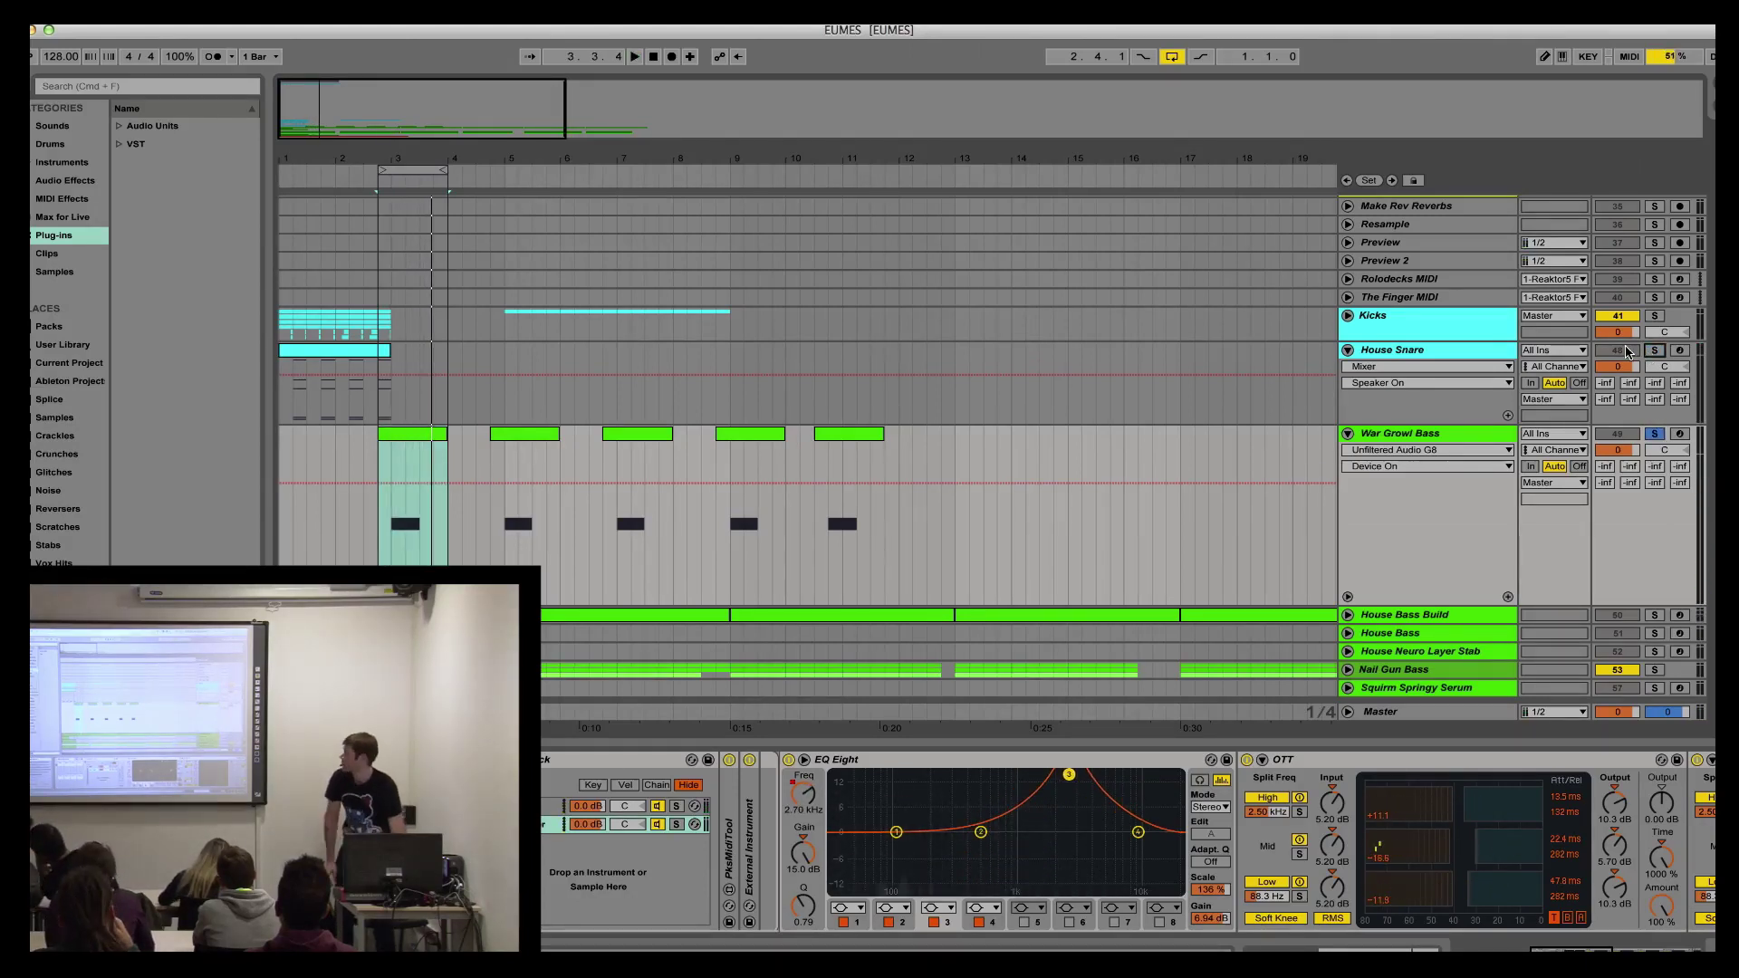
Step: Audition the second and third War Growl Bass clips, stopping playback during the third
{"action": "left_click", "coordinate": [523, 437]}
{"action": "key", "text": "space"}
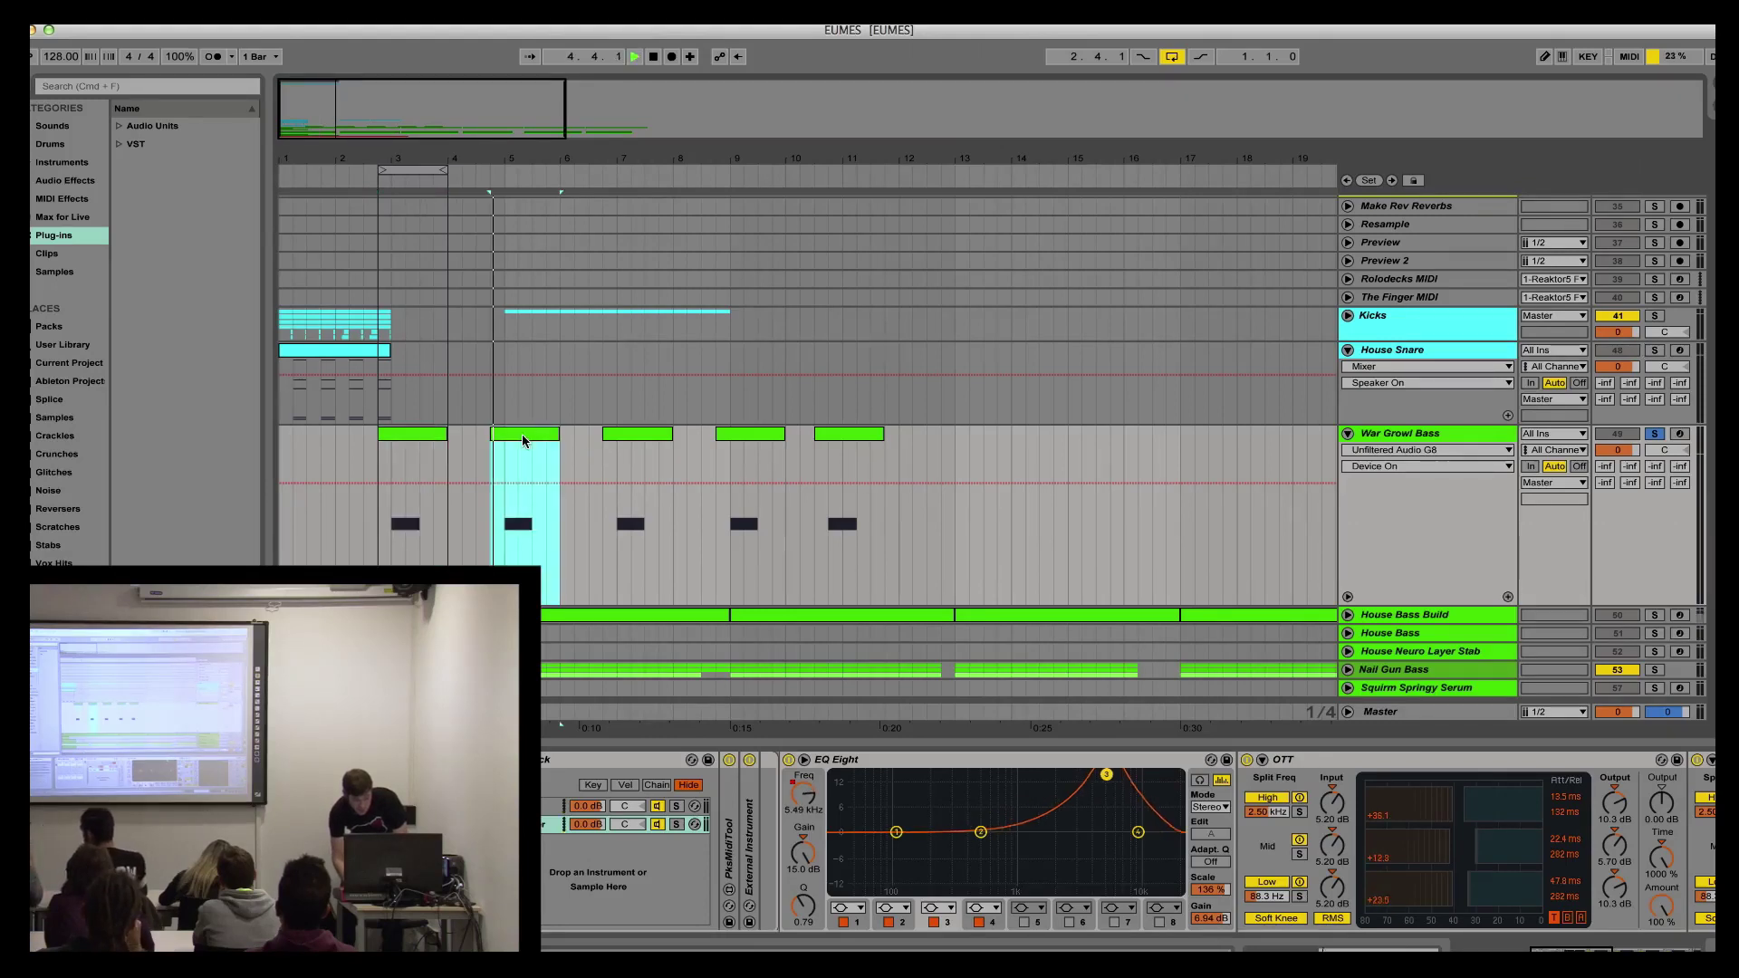
{"action": "left_click", "coordinate": [637, 438]}
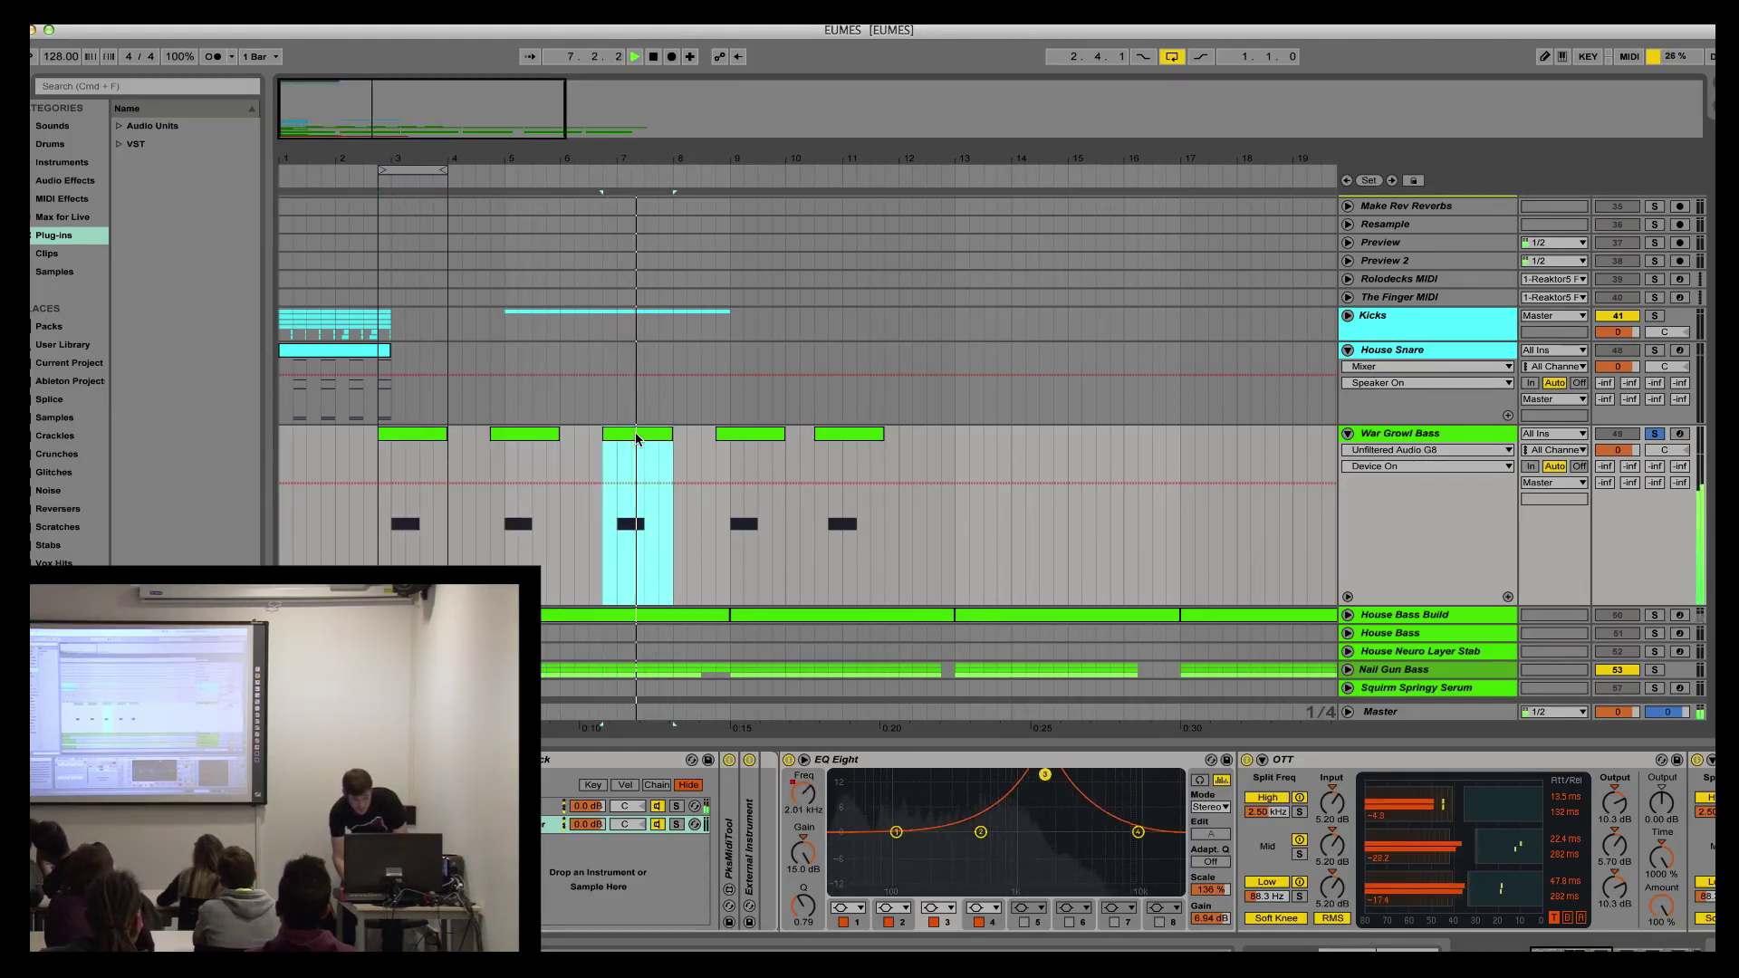
{"action": "key", "text": "space"}
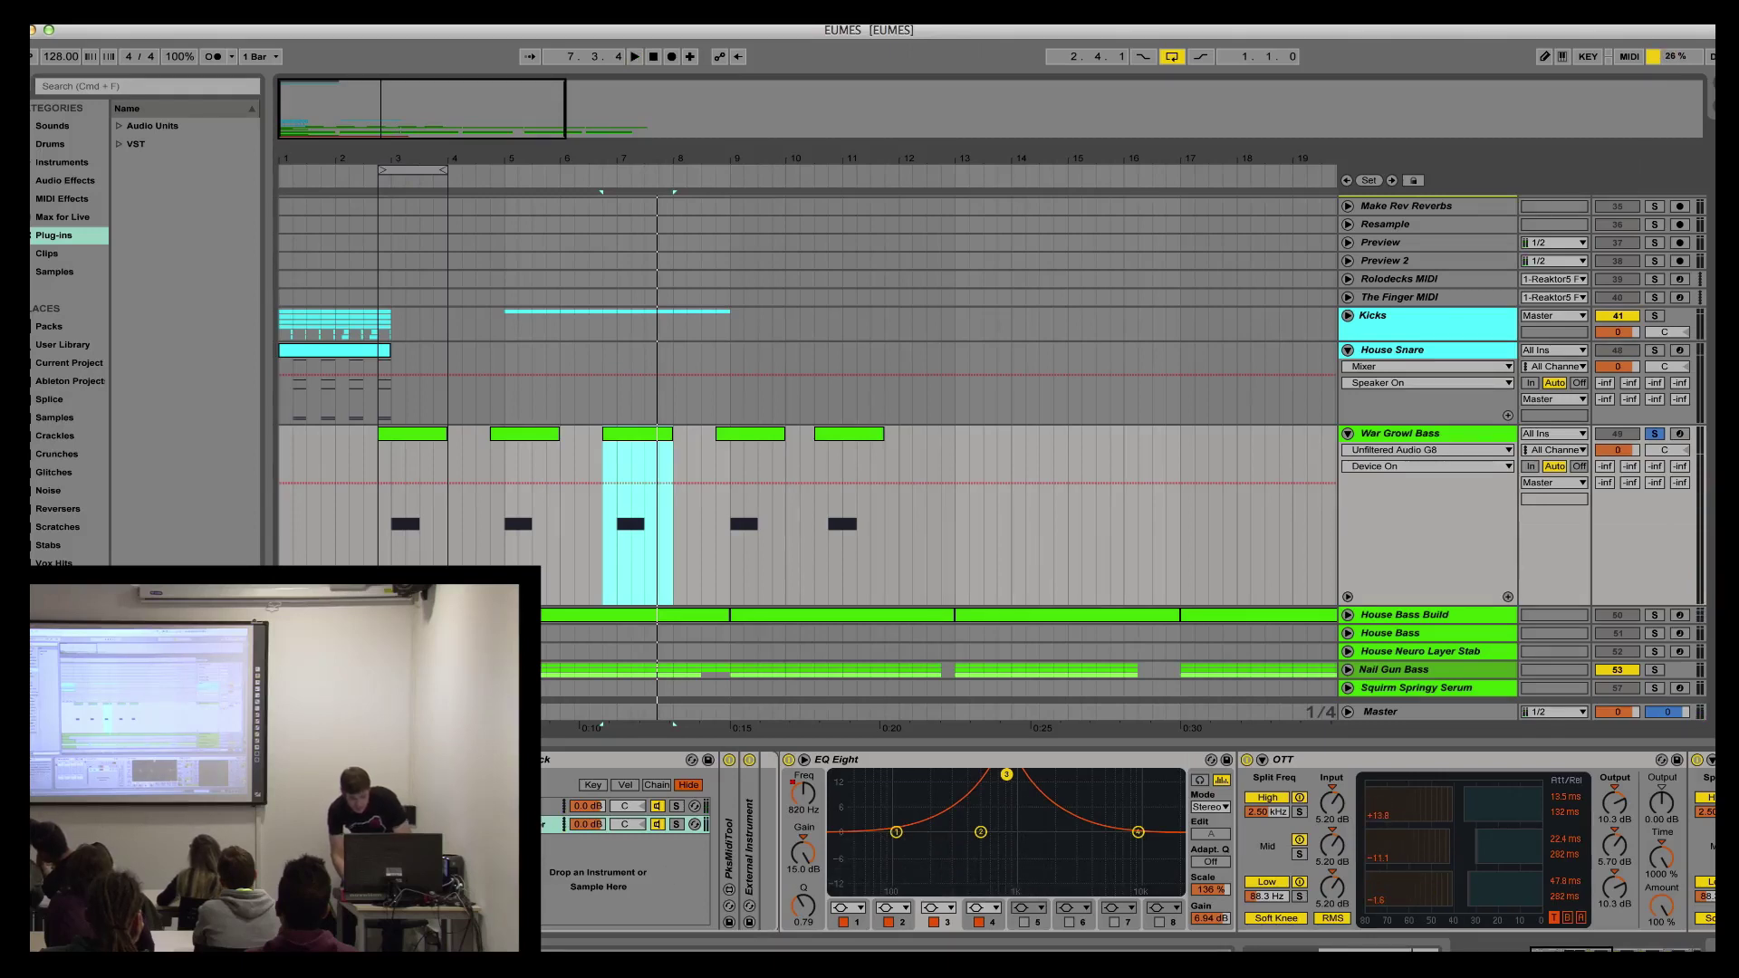
Step: Open FM8 from the rack's first chain and examine its operator settings and the Z filter page
{"action": "left_click", "coordinate": [544, 806]}
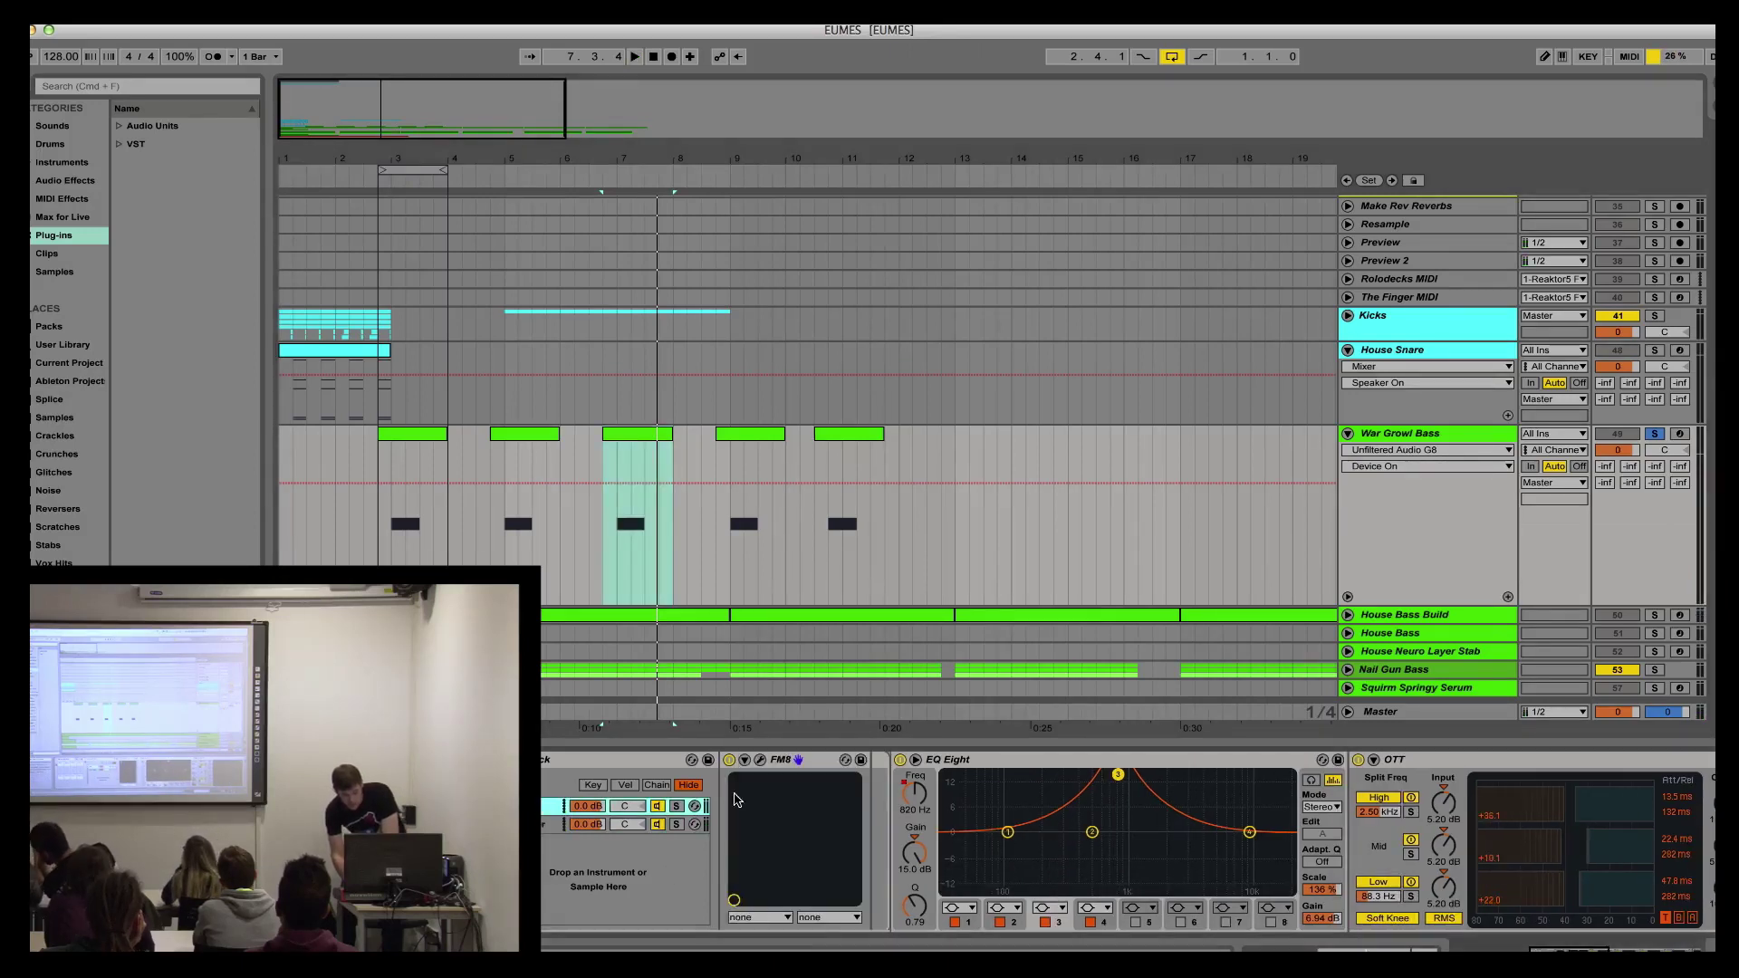
{"action": "left_click", "coordinate": [761, 761]}
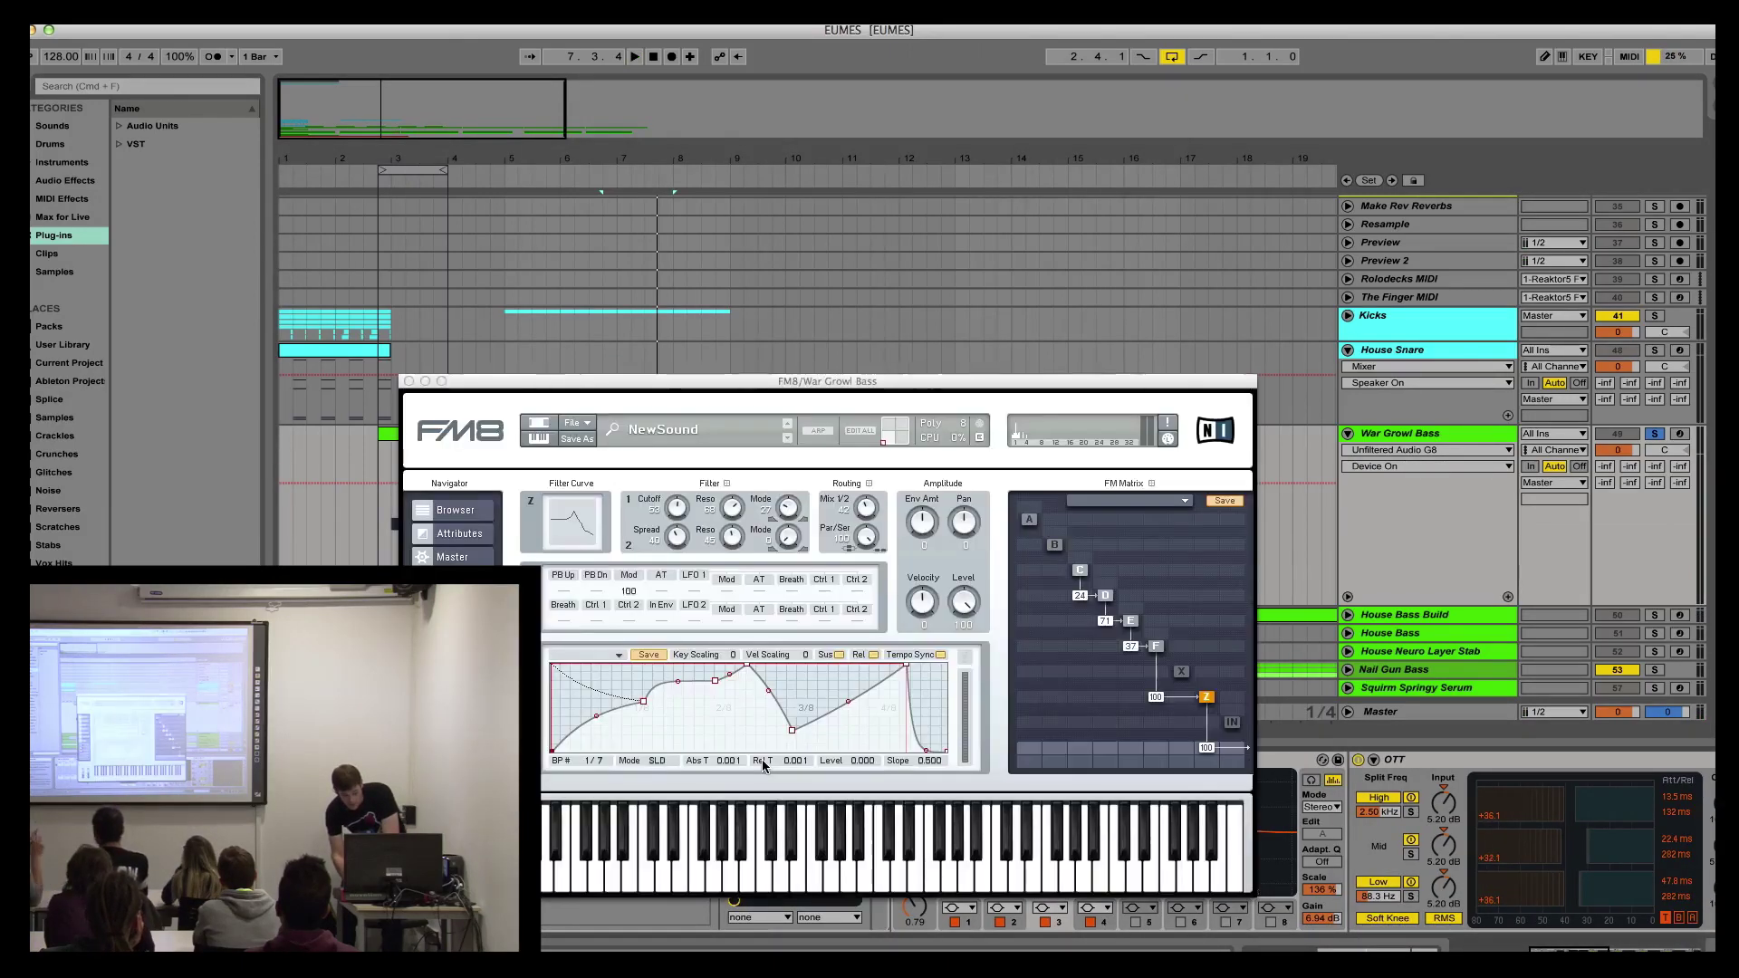
{"action": "left_click_drag", "start_coordinate": [942, 381], "coordinate": [877, 199]}
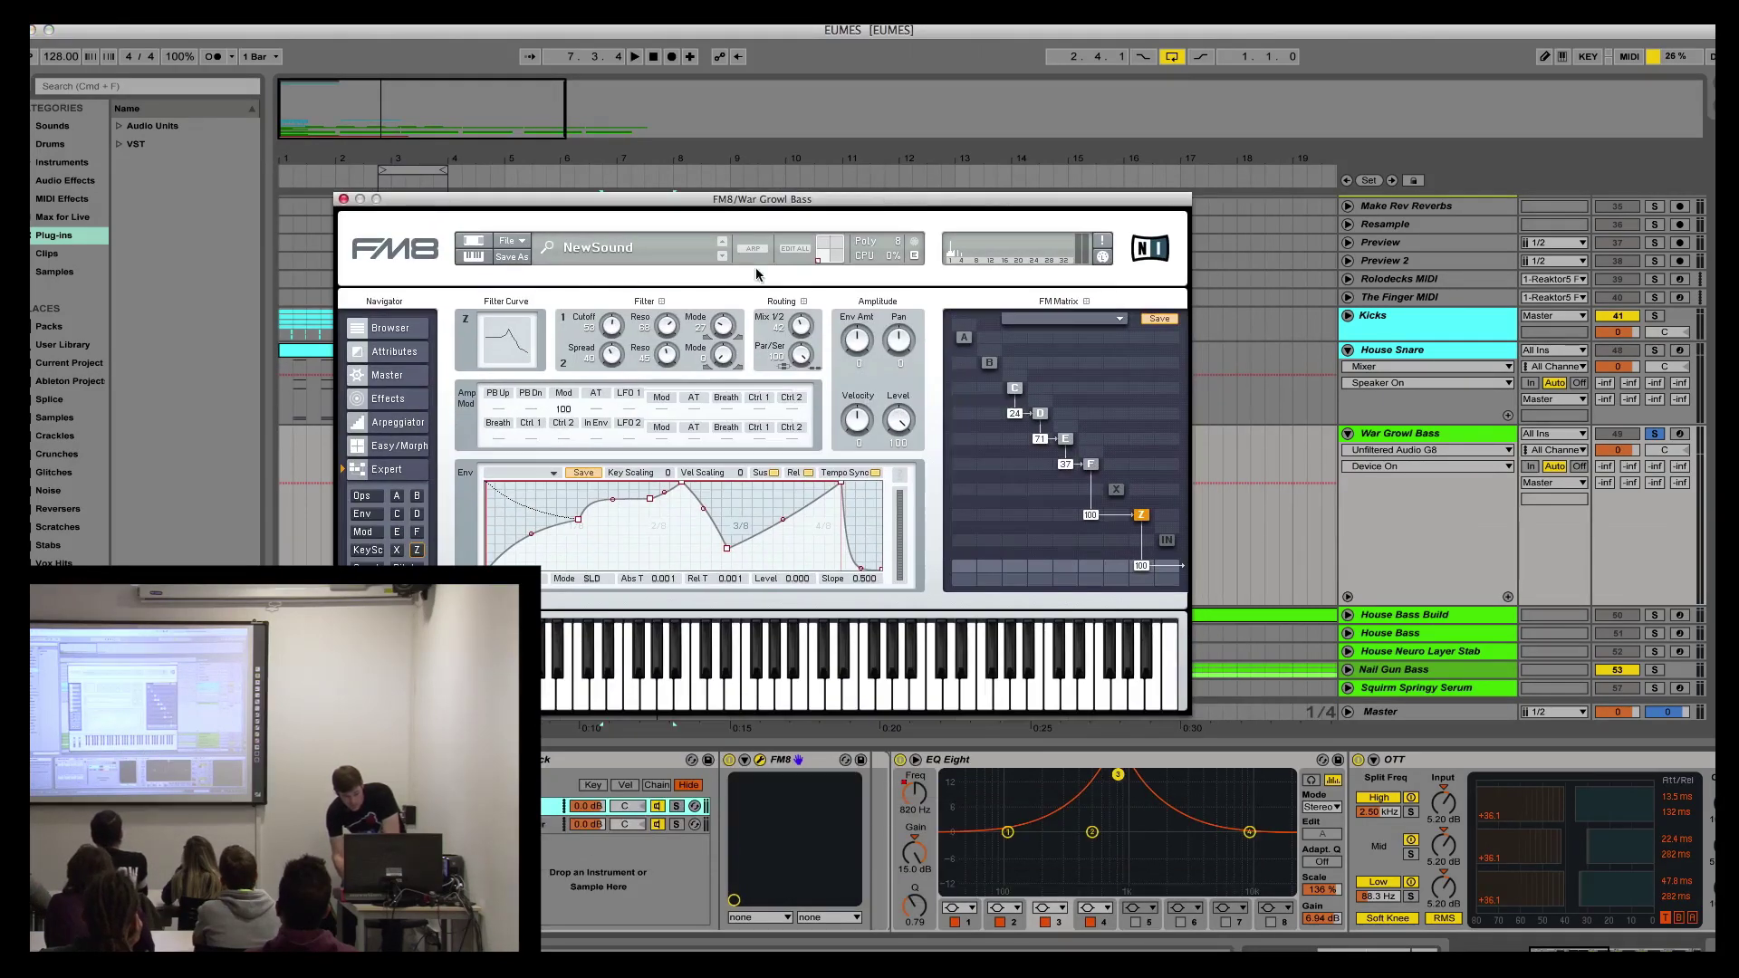
{"action": "left_click", "coordinate": [365, 495]}
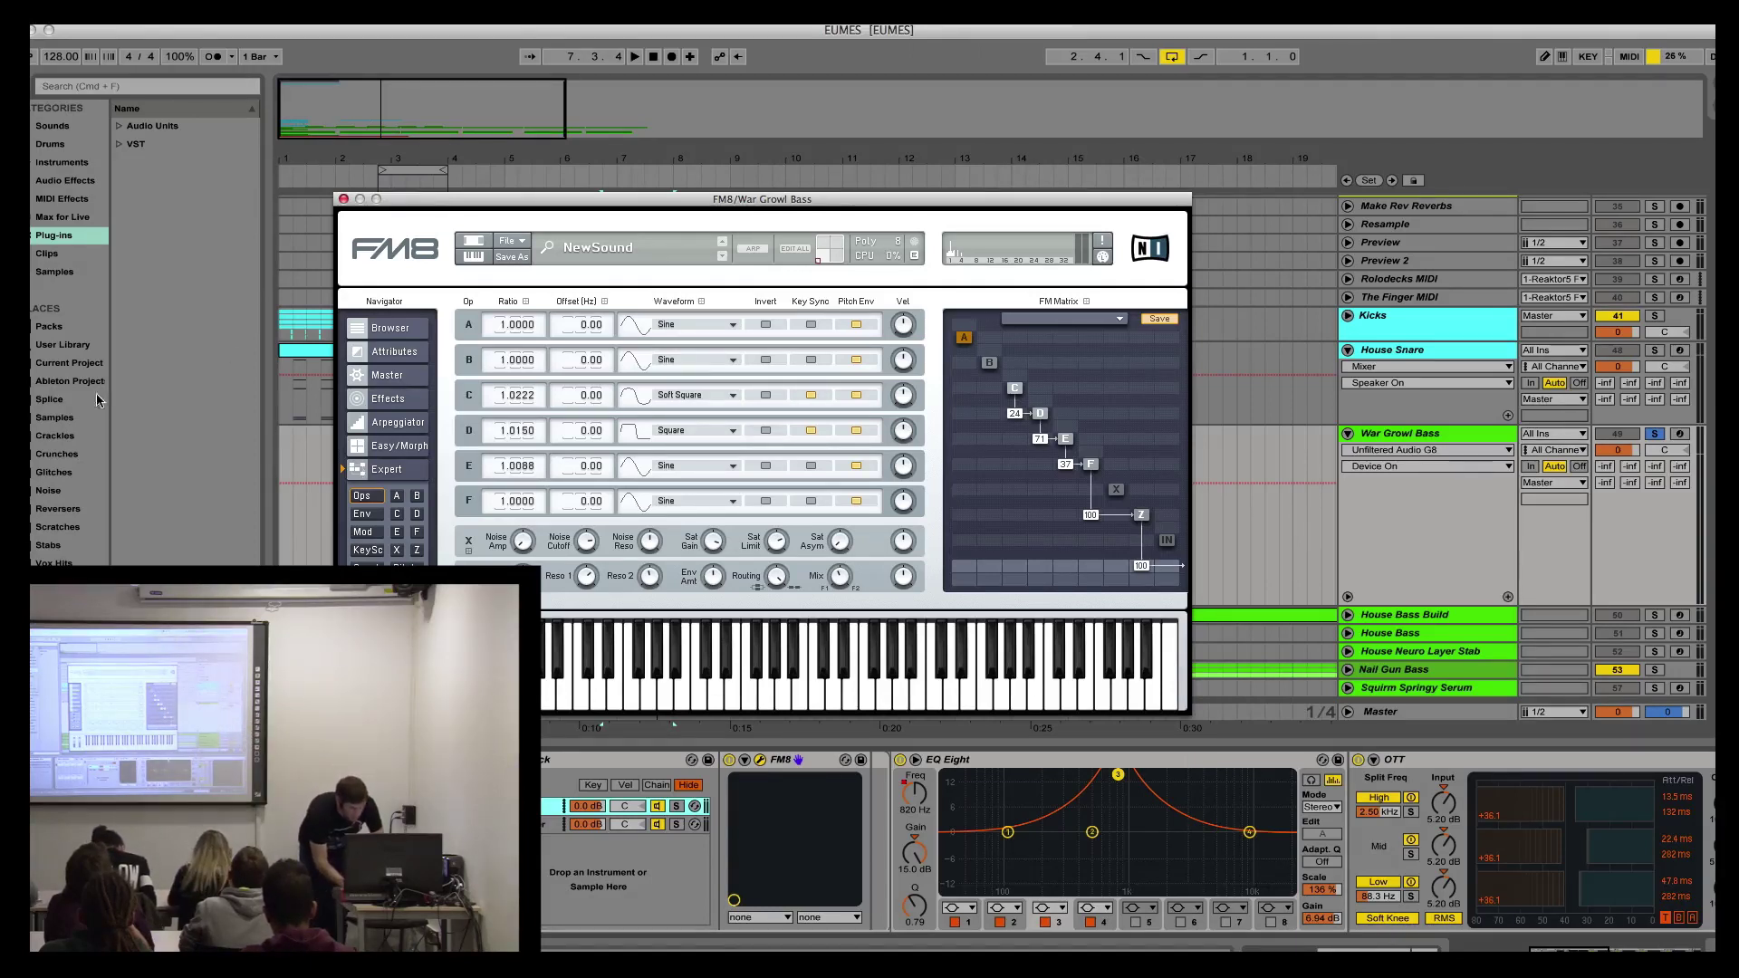
{"action": "left_click", "coordinate": [417, 550]}
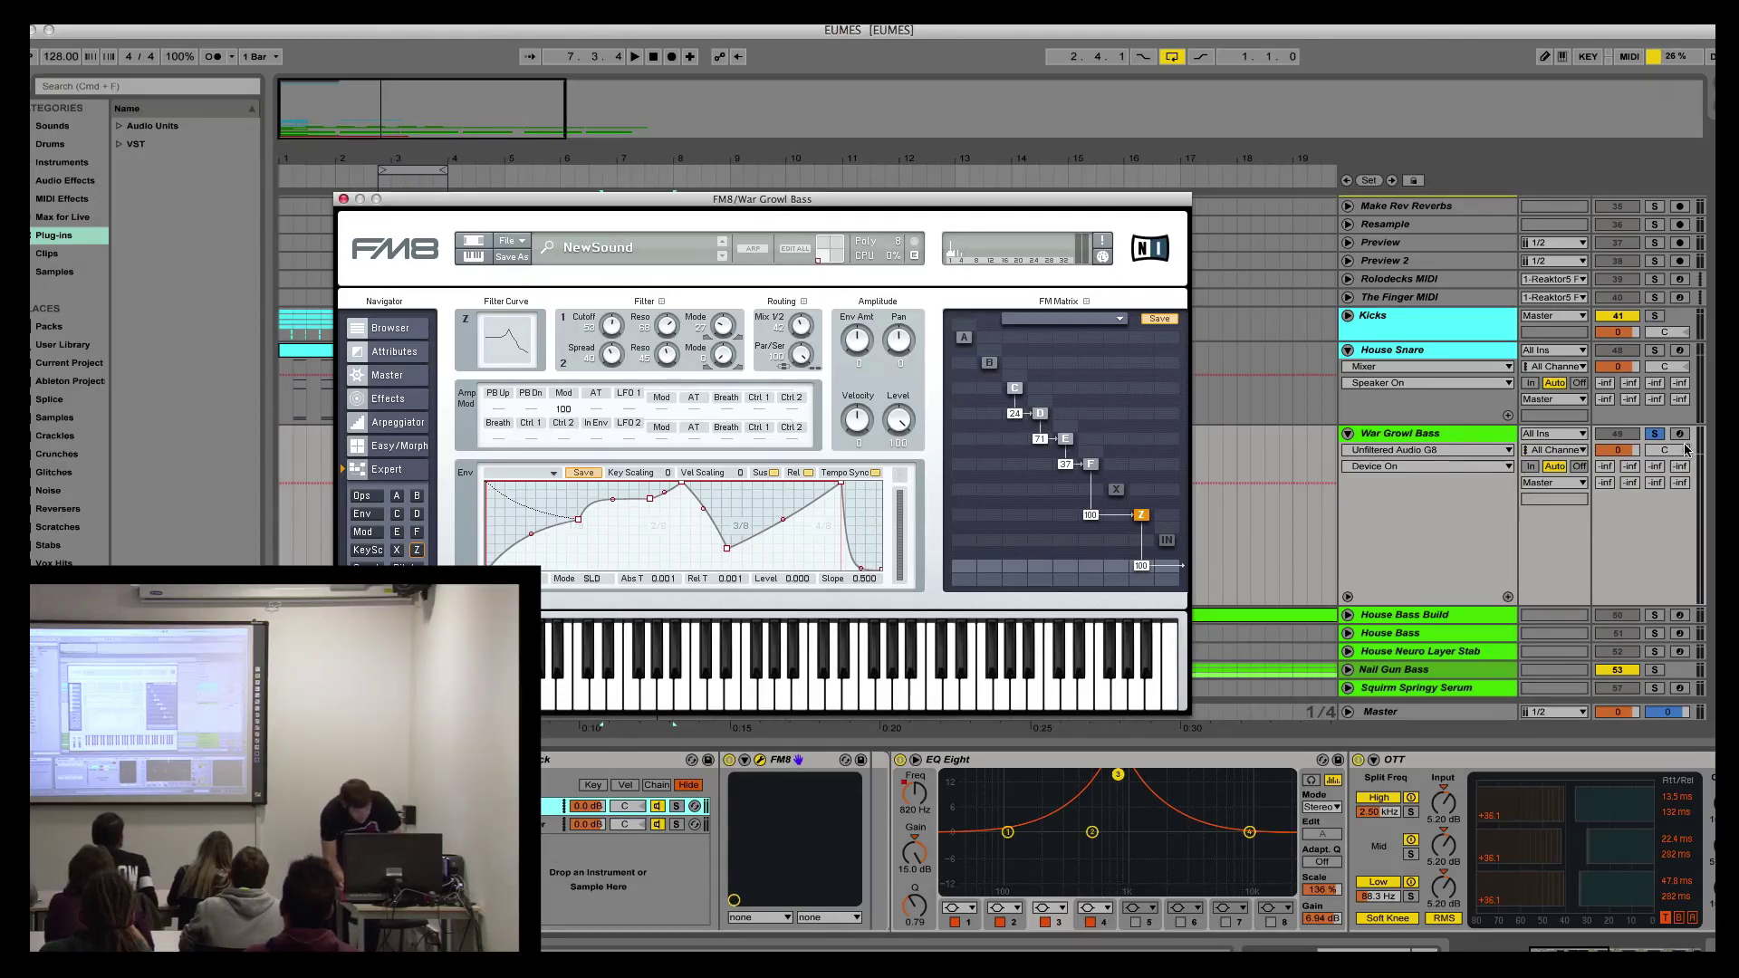
Step: Arm the War Growl Bass track for recording with the FM8 window kept open
{"action": "key", "text": "super+alt+p"}
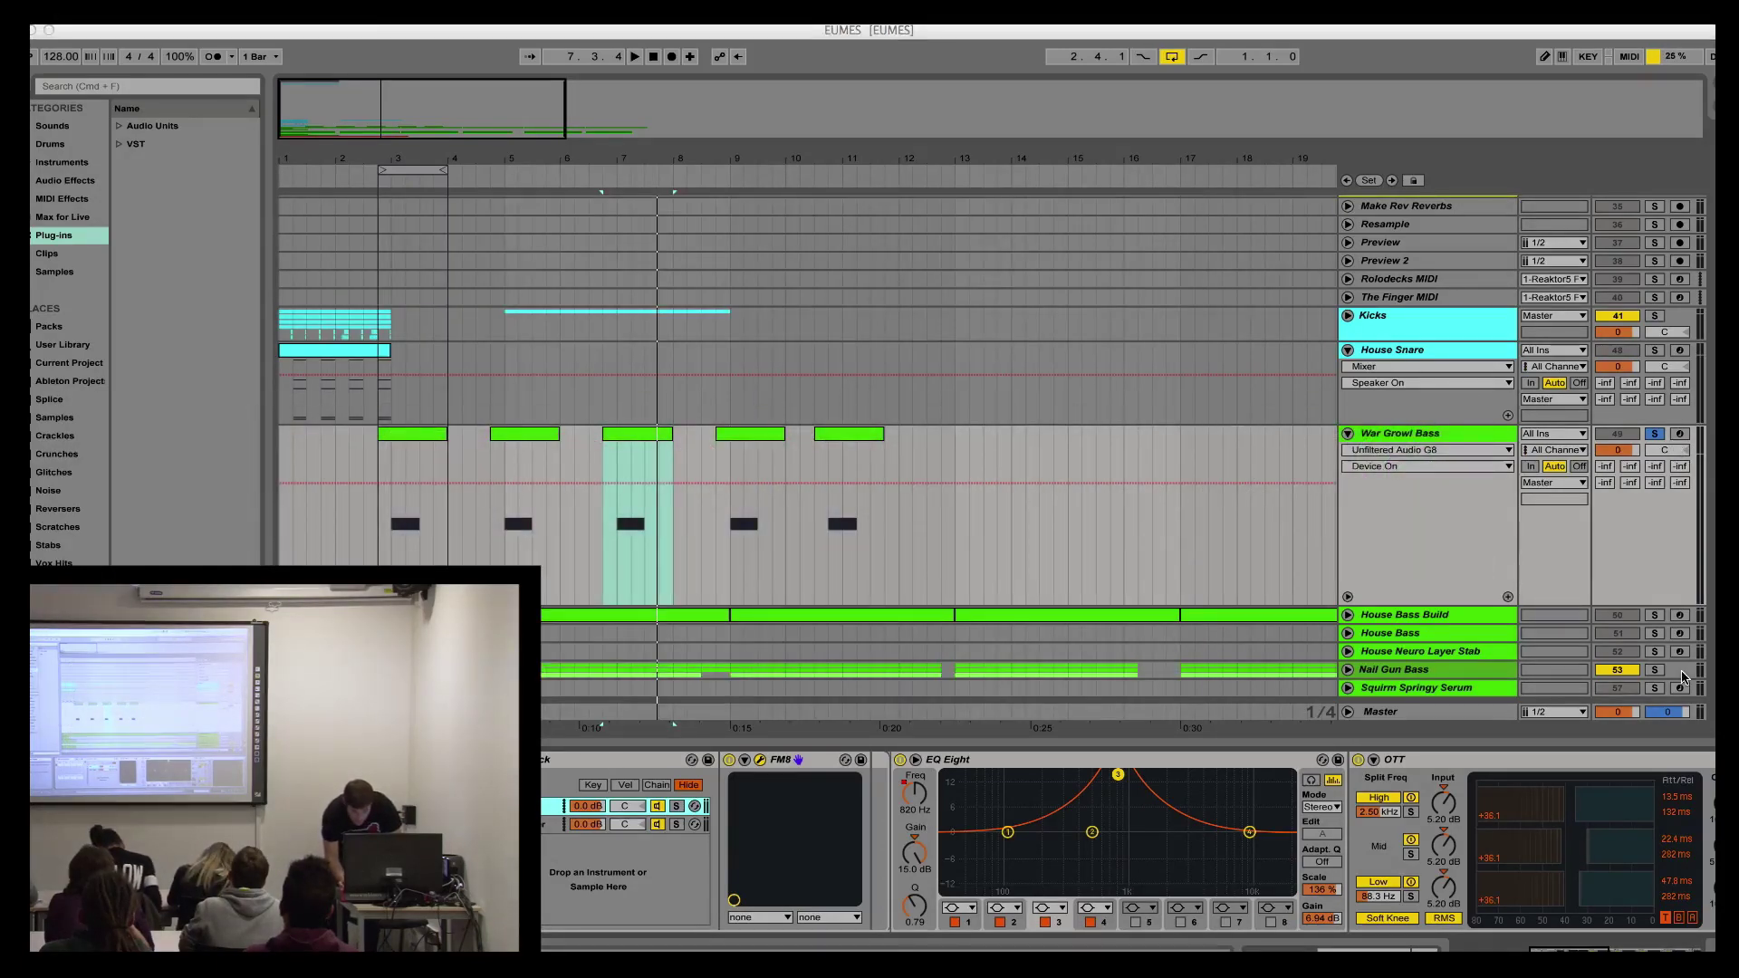
{"action": "key", "text": "super+alt+p"}
{"action": "left_click", "coordinate": [1680, 434]}
Step: Switch to the Bitwig Studio project and return to Ableton Live with the FM8 window showing
{"action": "key", "text": "super+Tab"}
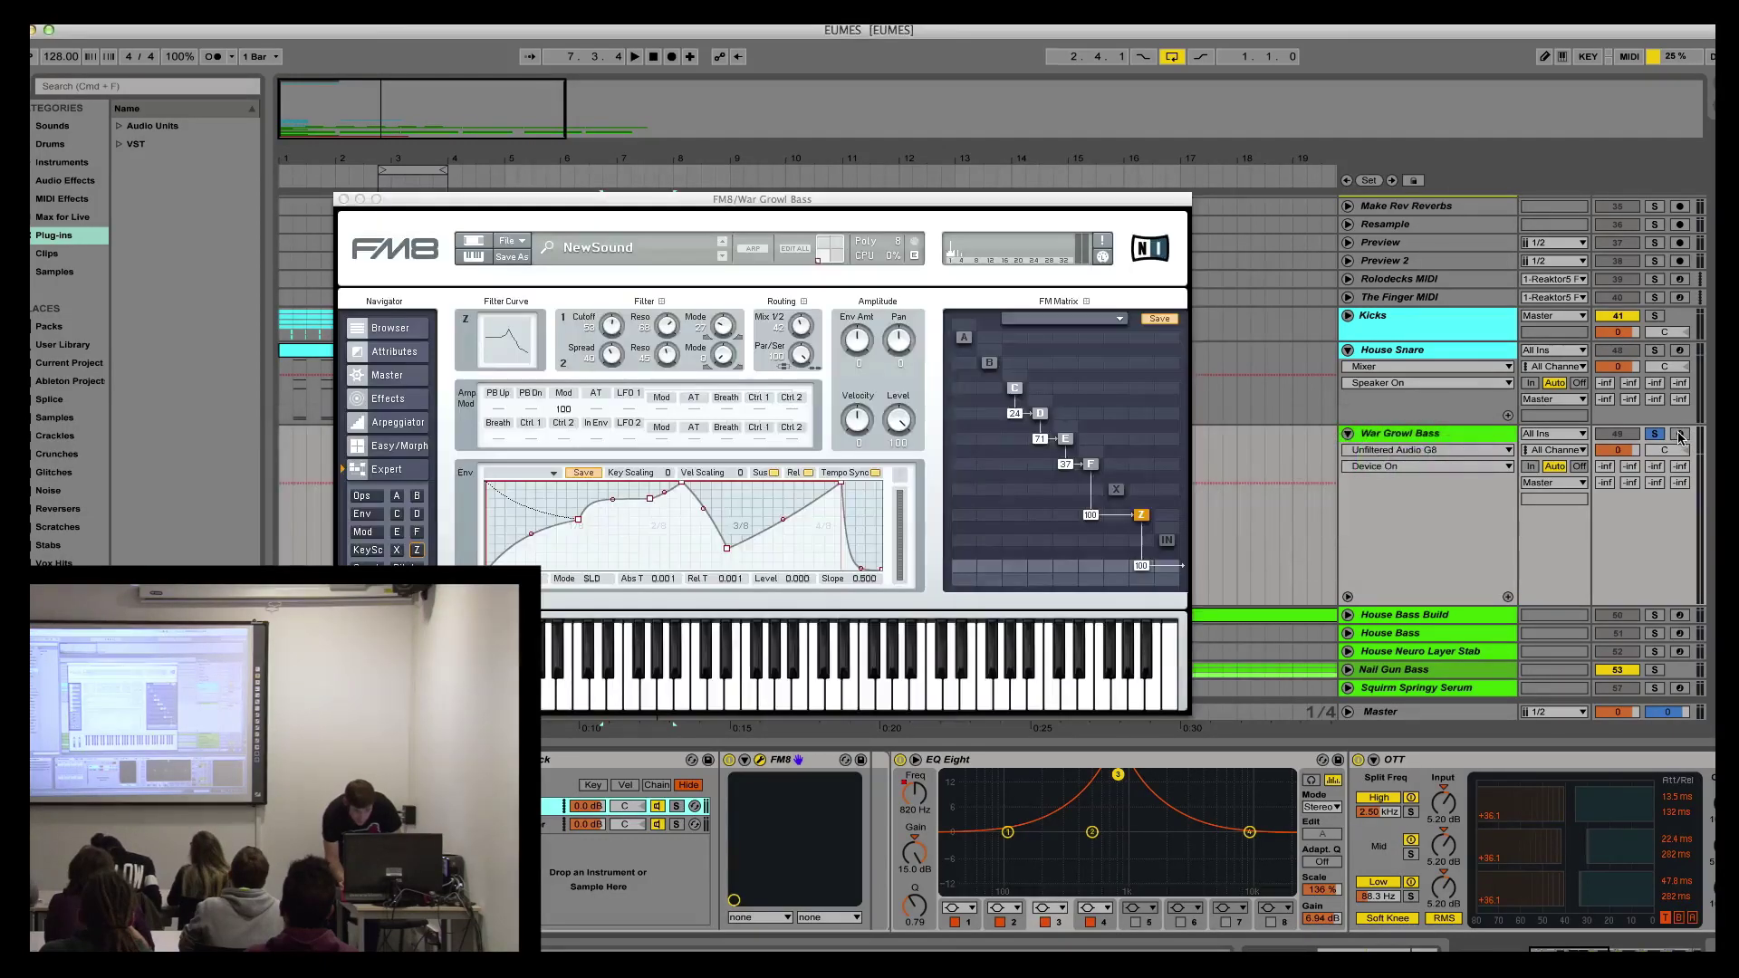
{"action": "key", "text": "super+Tab"}
{"action": "key", "text": "Tab"}
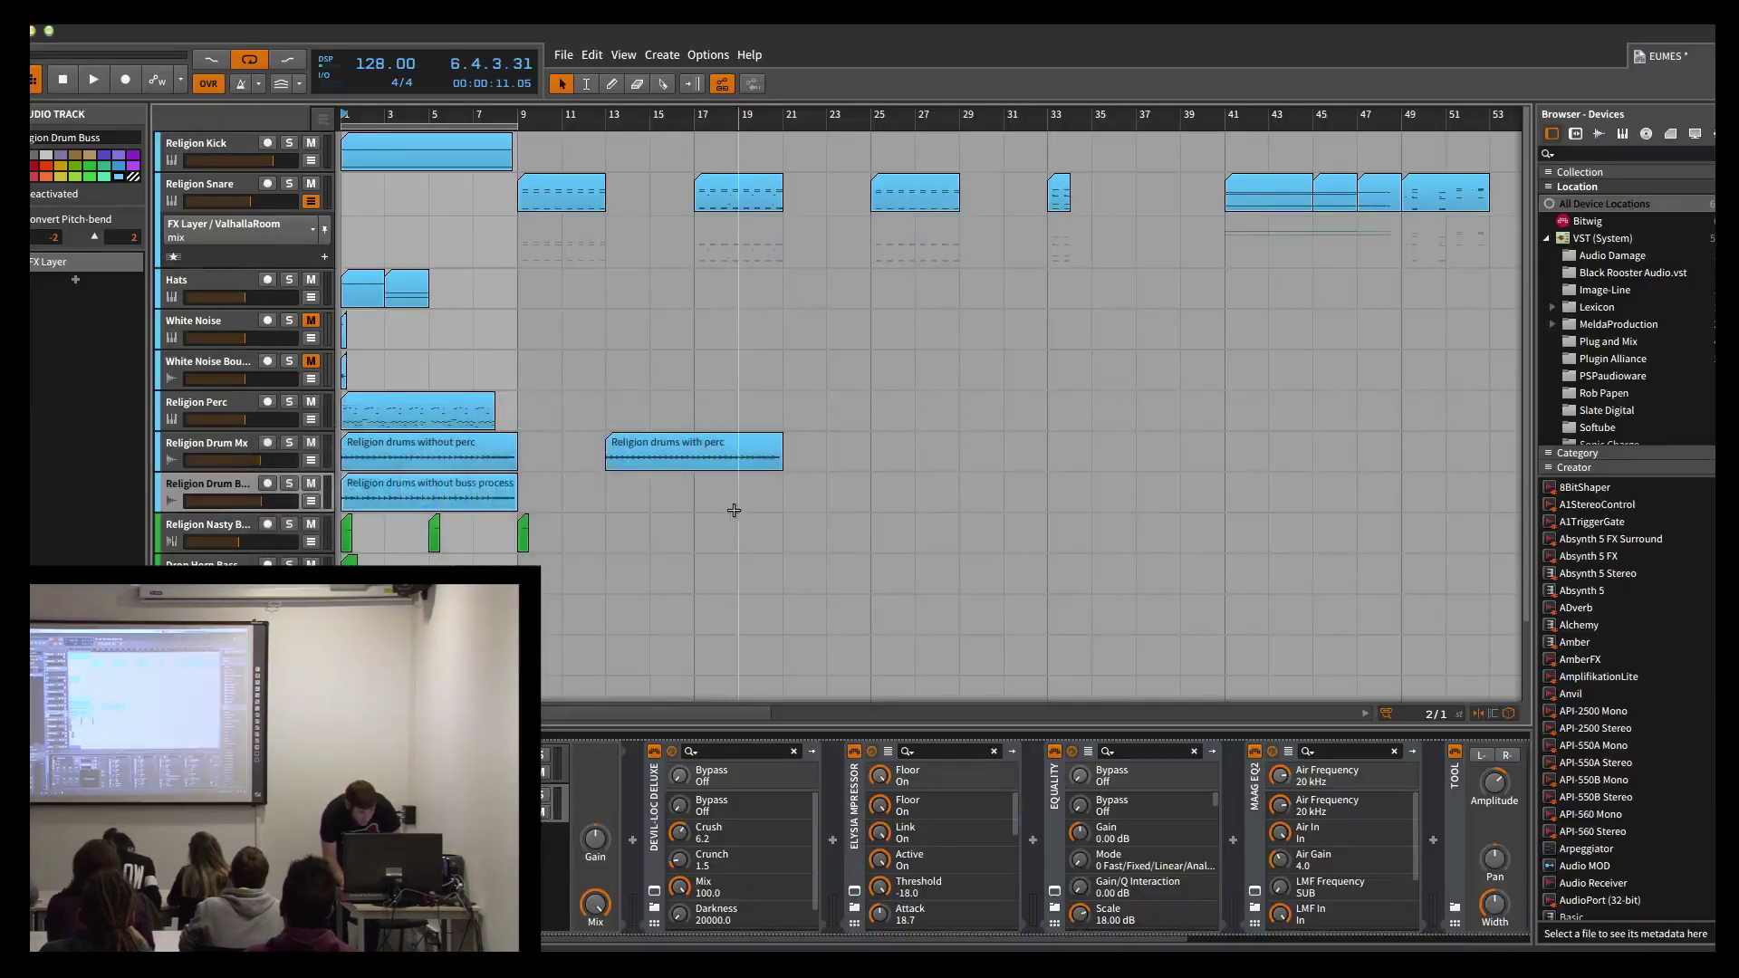
{"action": "key", "text": "super+Tab"}
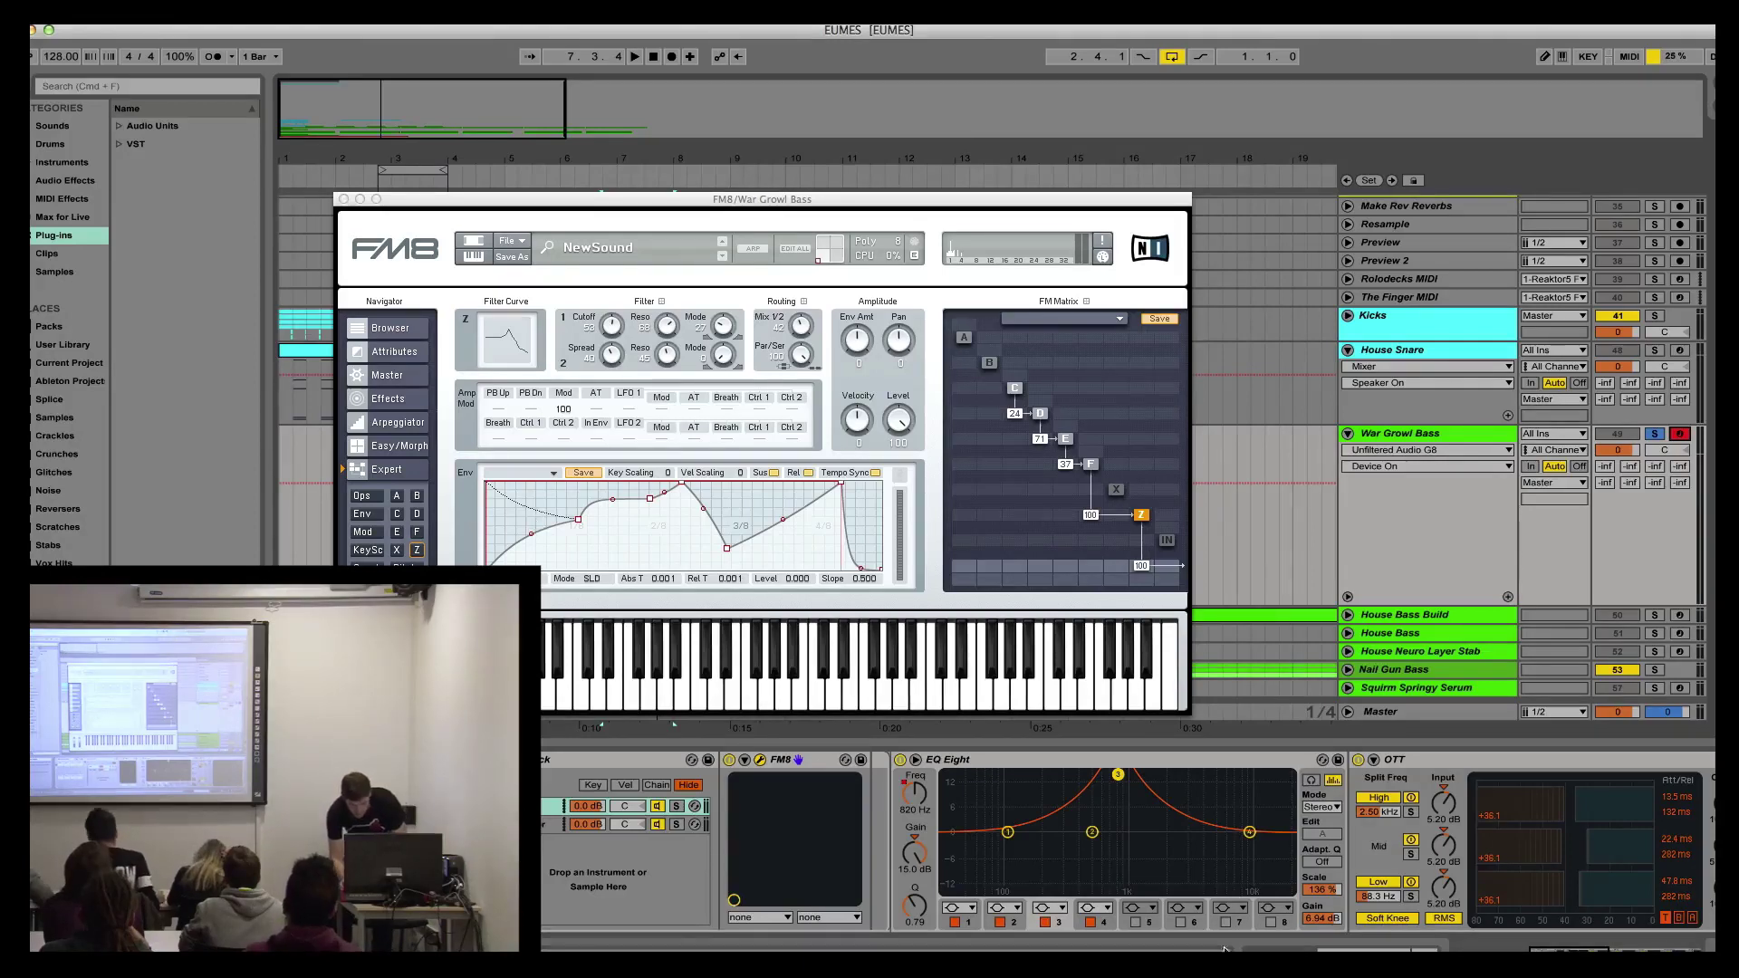
Step: Examine the War Growl Bass effects chain from EQ Eight through the OTT compressors, and FM8's FM matrix
{"action": "scroll", "coordinate": [1211, 887], "scroll_direction": "right", "scroll_amount": 5}
{"action": "scroll", "coordinate": [1211, 887], "scroll_direction": "right", "scroll_amount": 5}
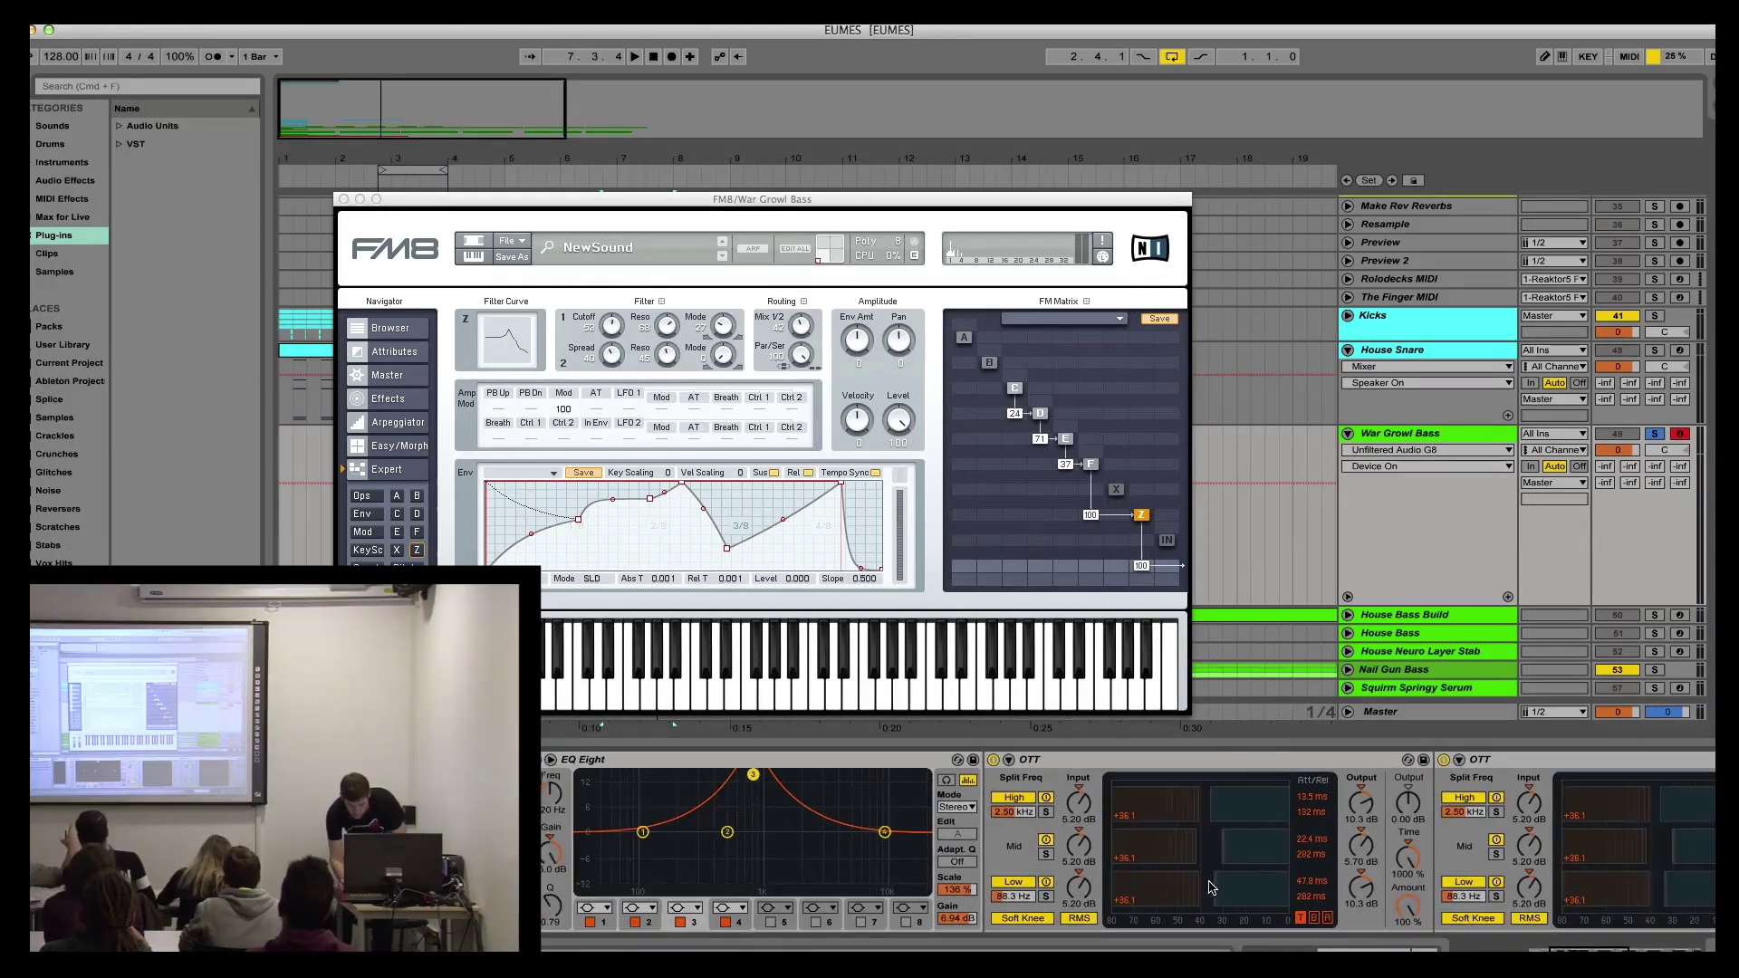
{"action": "scroll", "coordinate": [1211, 888], "scroll_direction": "right", "scroll_amount": 8}
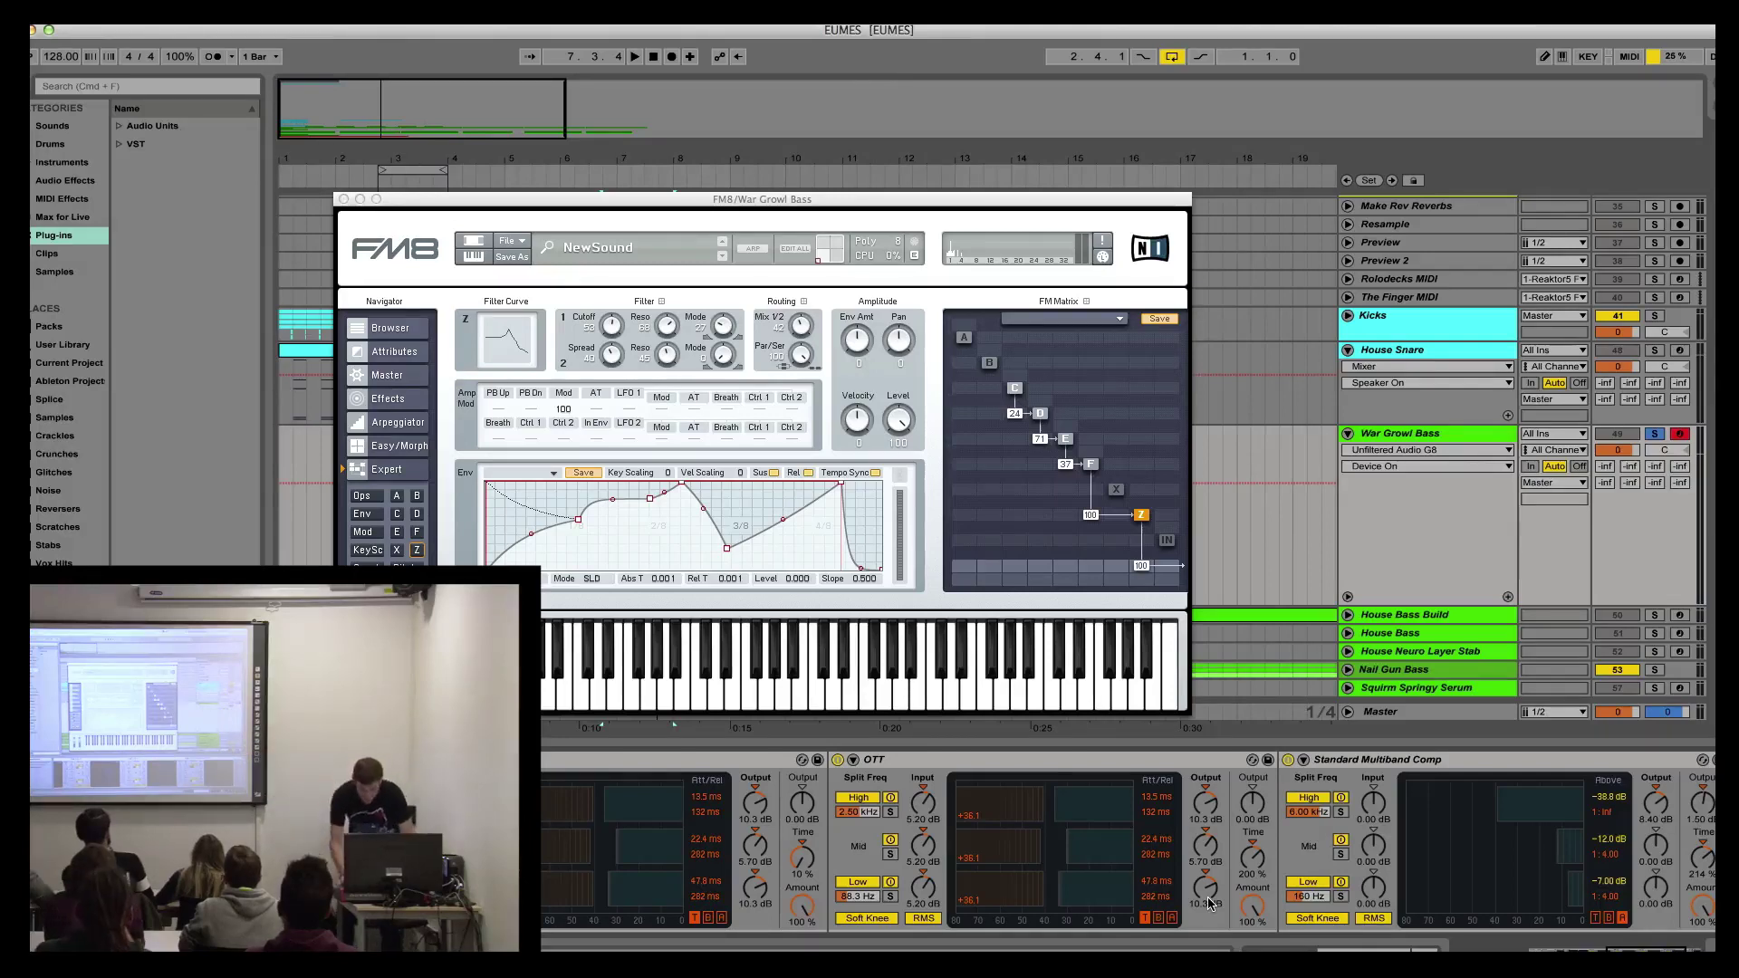
{"action": "scroll", "coordinate": [1214, 897], "scroll_direction": "left", "scroll_amount": 3}
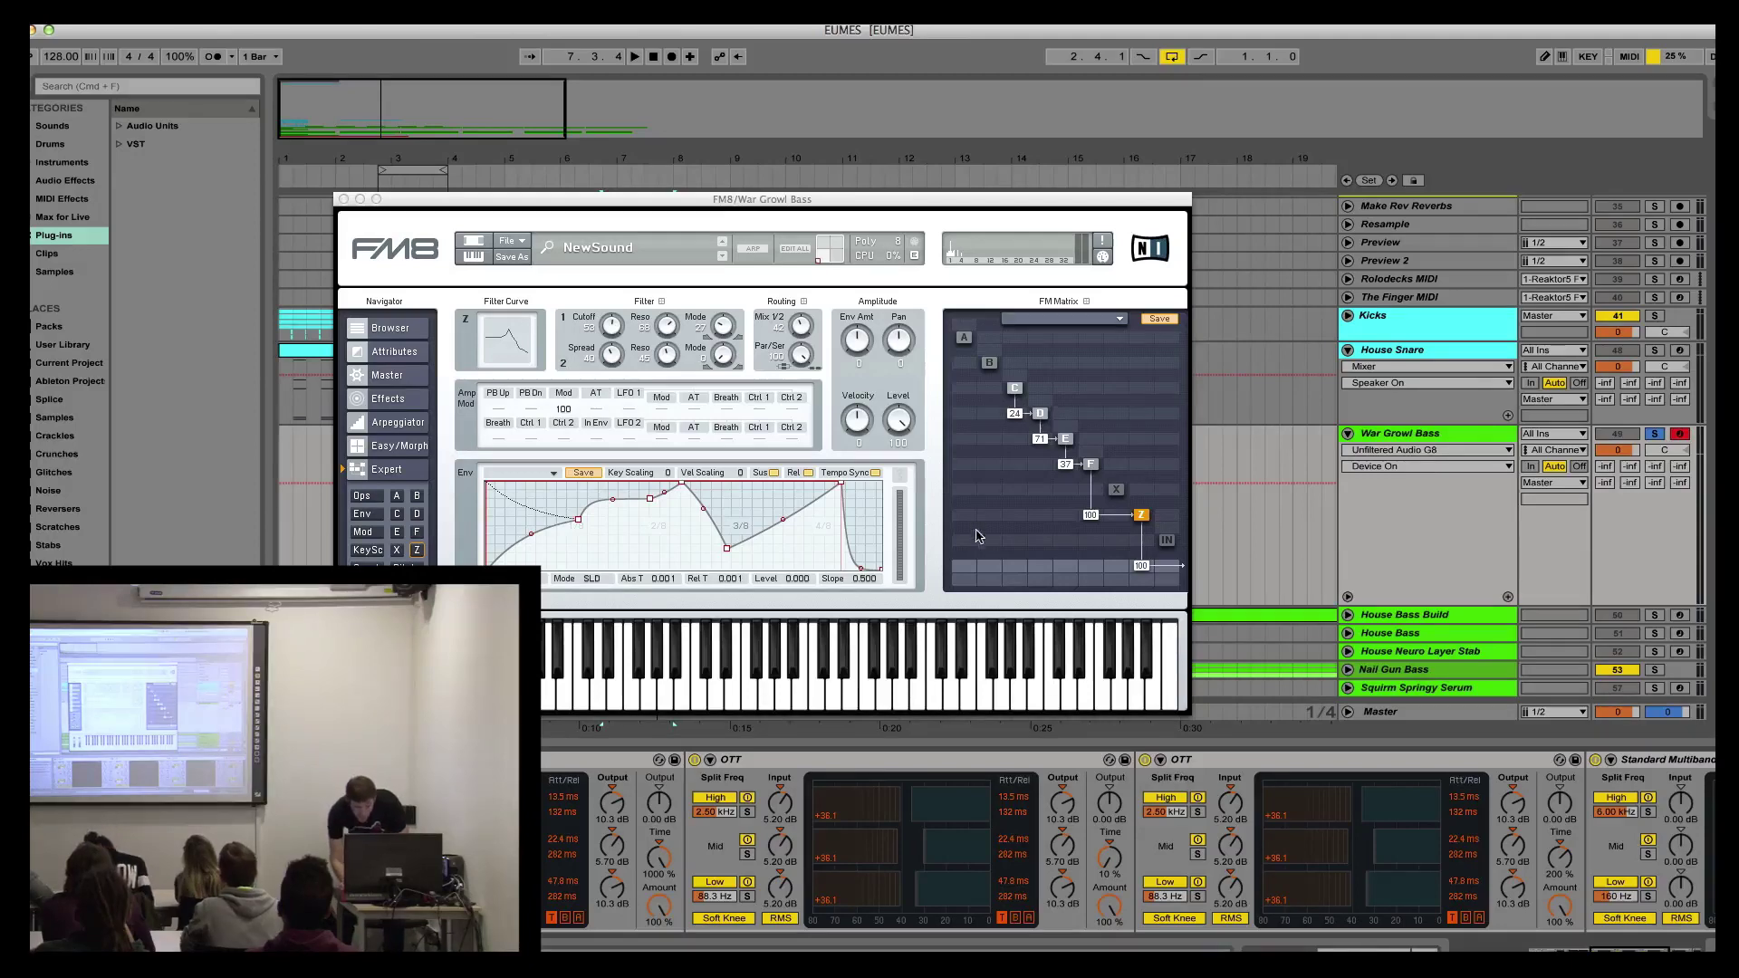
{"action": "left_click", "coordinate": [1007, 570]}
{"action": "scroll", "coordinate": [1128, 883], "scroll_direction": "left", "scroll_amount": 5}
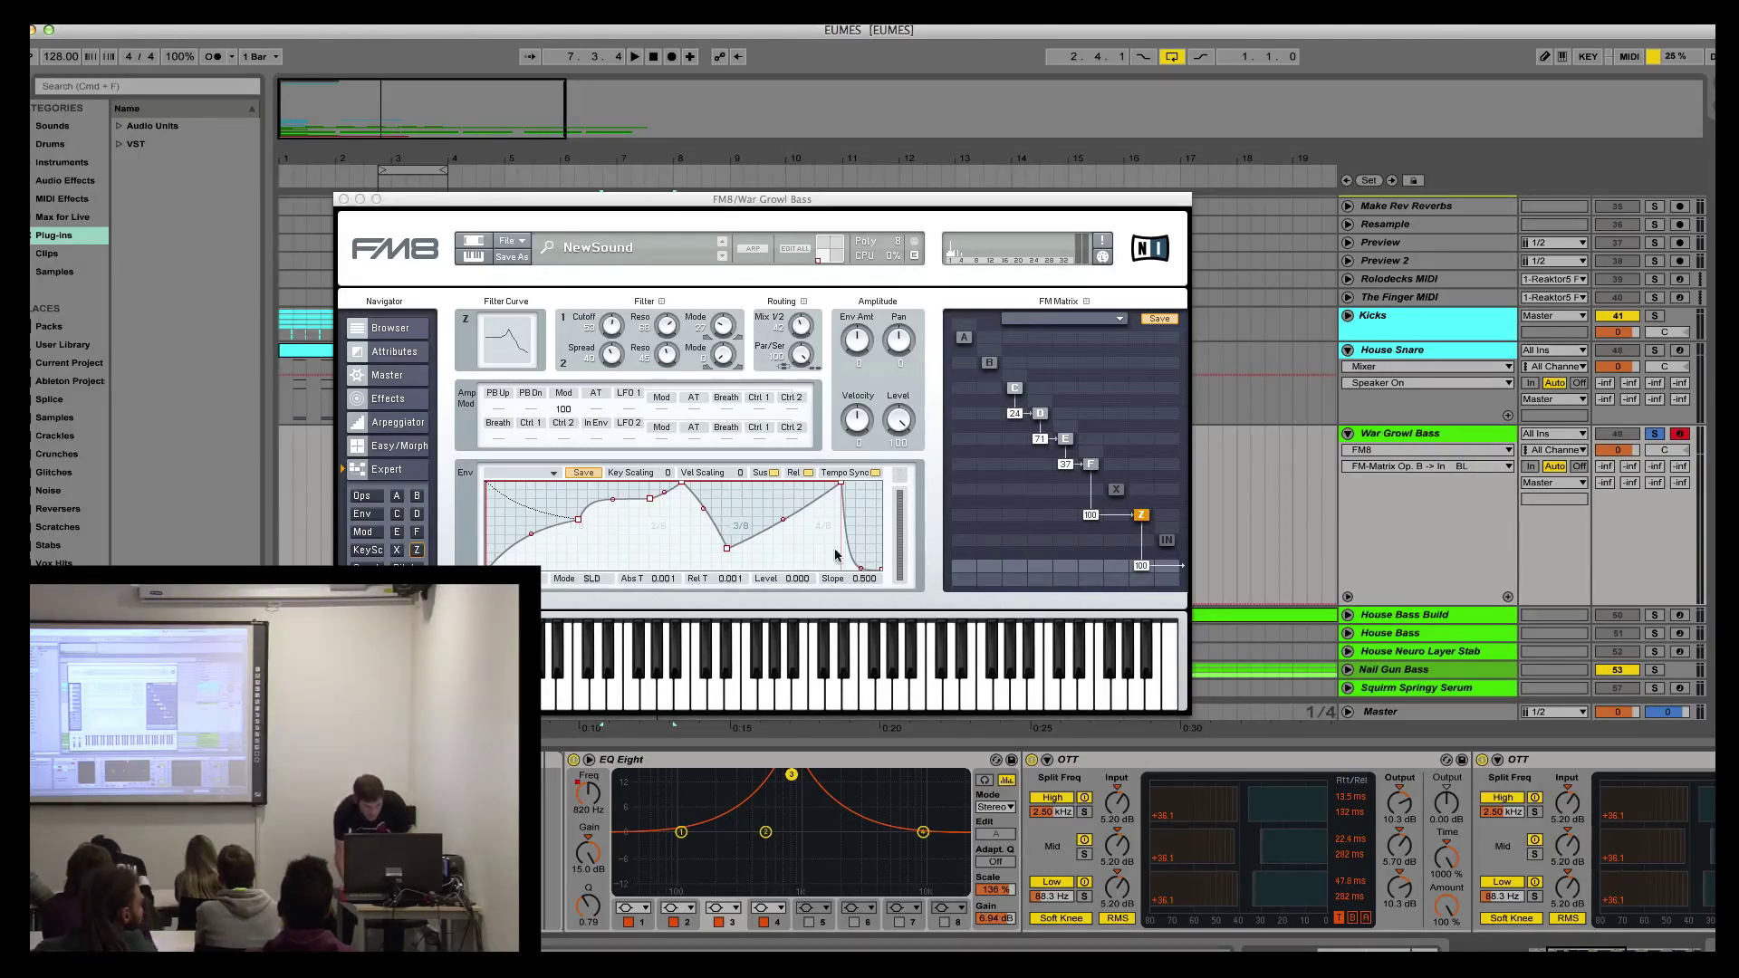
Step: Hide FM8, show the EQ Eight 3 Frequency A automation lane, and play the third War Growl Bass clip looped
{"action": "key", "text": "super+alt+p"}
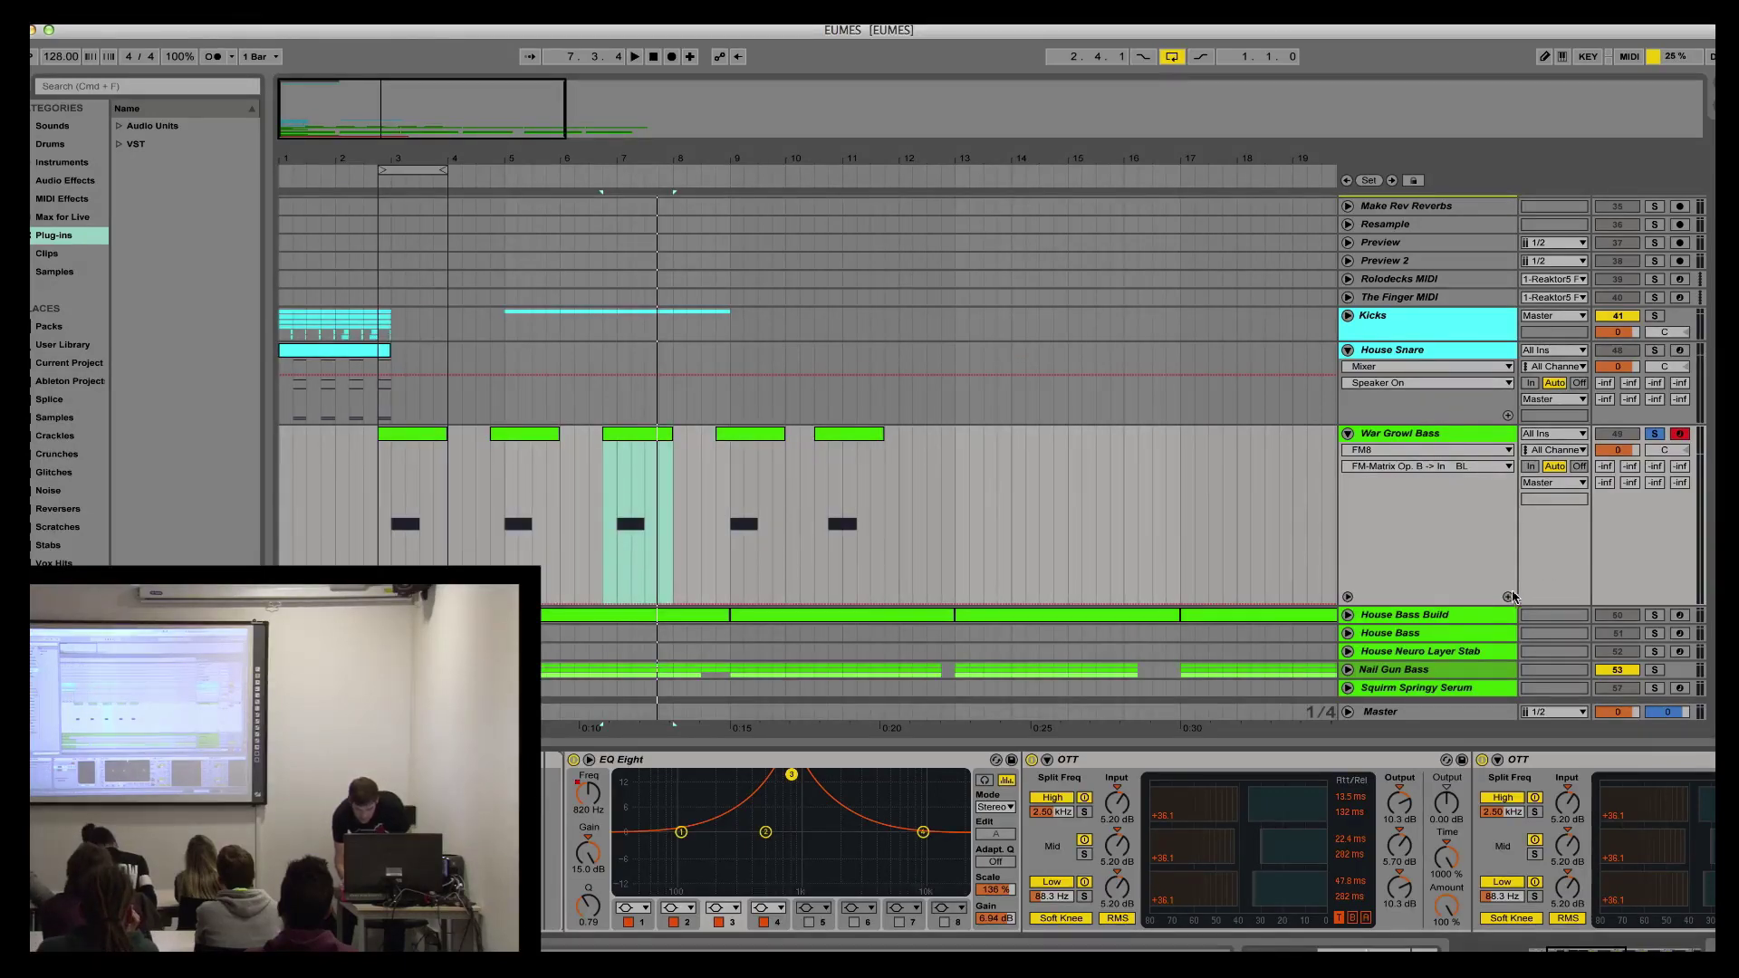
{"action": "left_click", "coordinate": [1347, 598]}
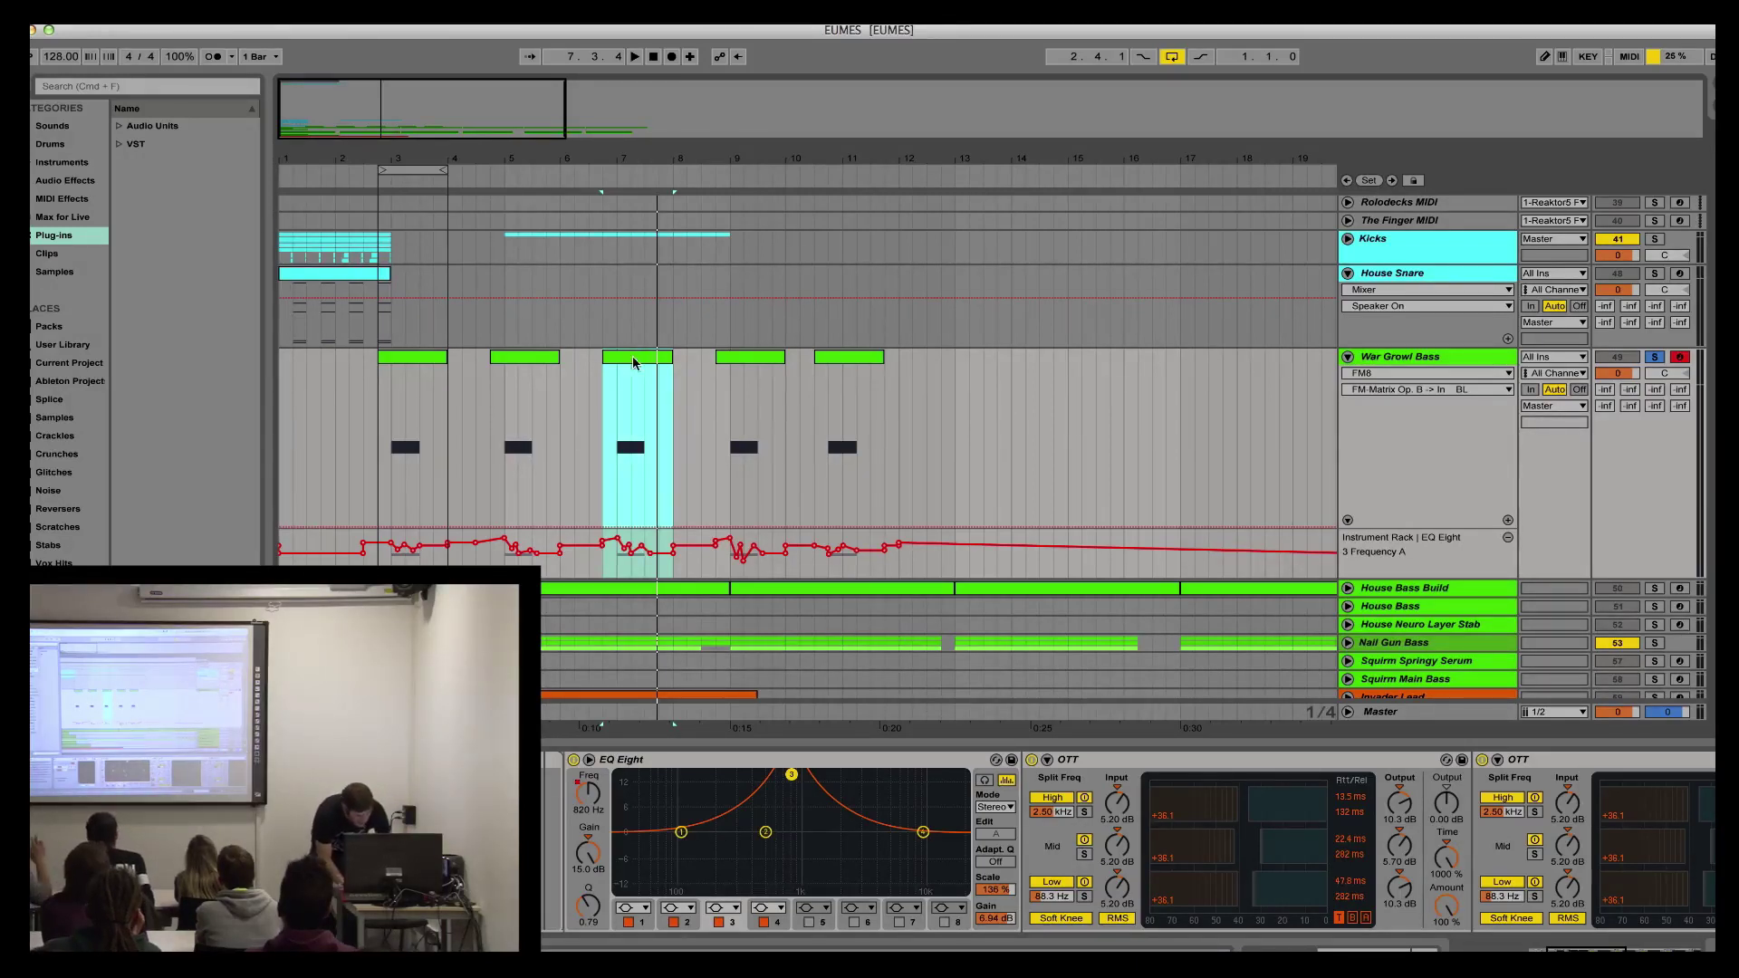
{"action": "key", "text": "super+l"}
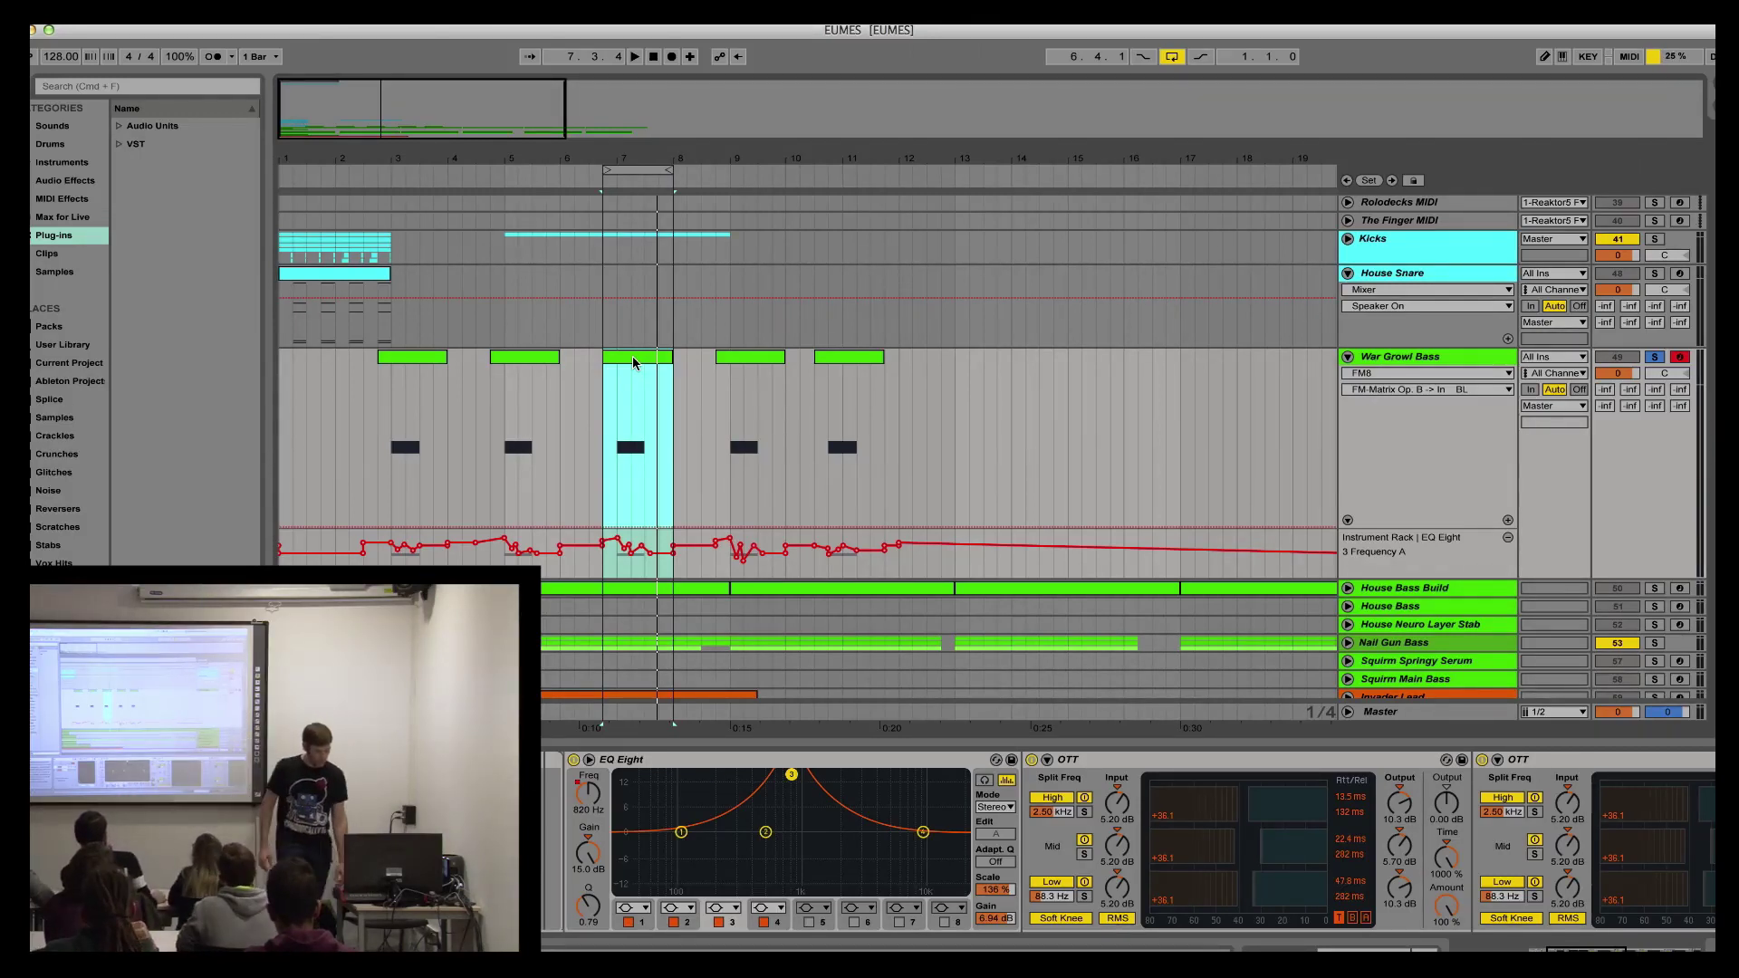
{"action": "key", "text": "space"}
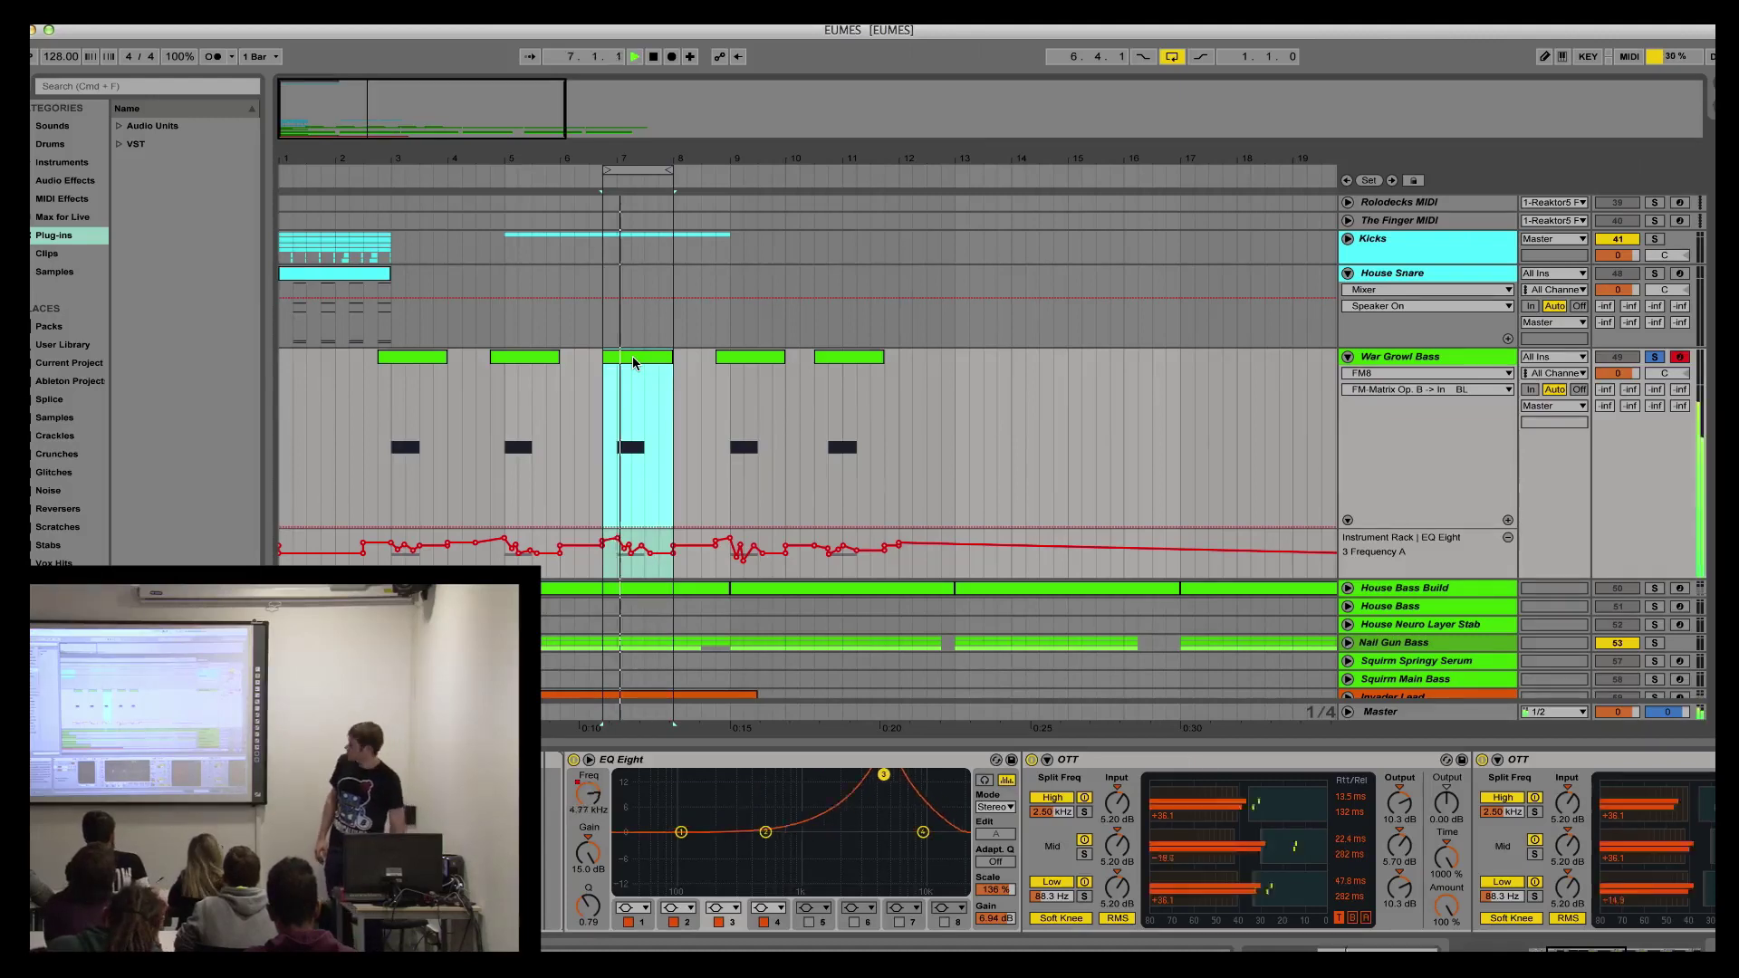
{"action": "key", "text": "space"}
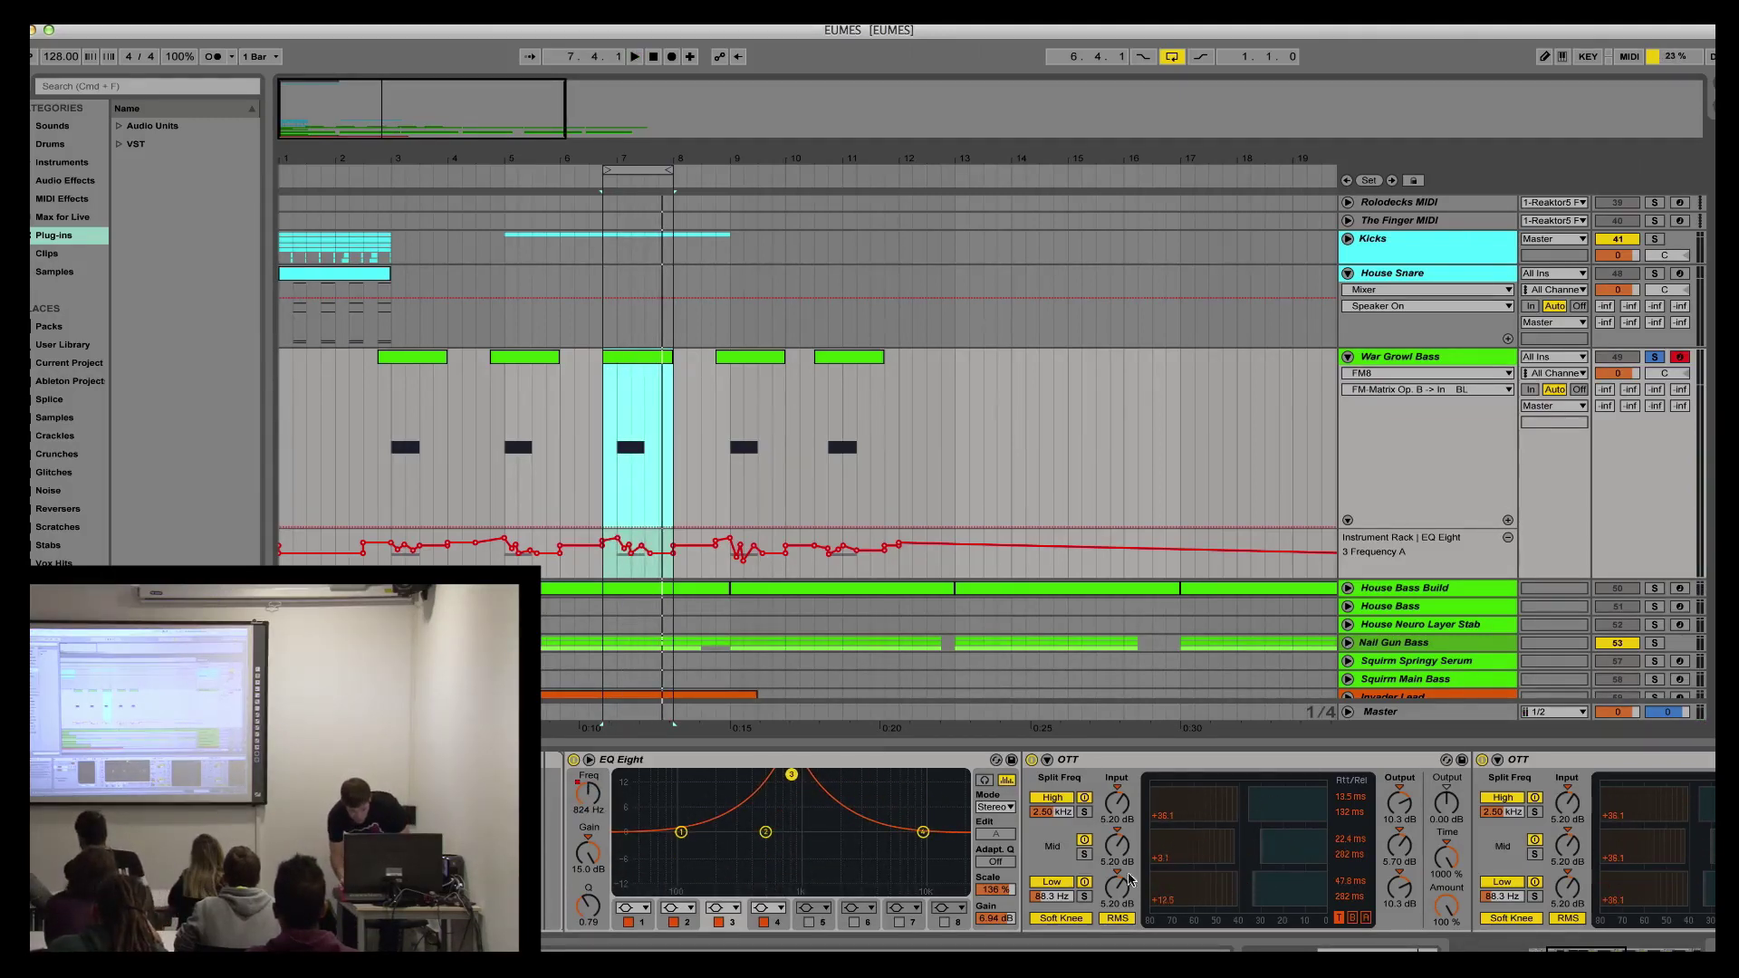
Step: Compare the looped growl clip with Standard Multiband Comp enabled and bypassed, leaving the device switched on
{"action": "scroll", "coordinate": [1137, 844], "scroll_direction": "left", "scroll_amount": 10}
{"action": "scroll", "coordinate": [1137, 844], "scroll_direction": "right", "scroll_amount": 10}
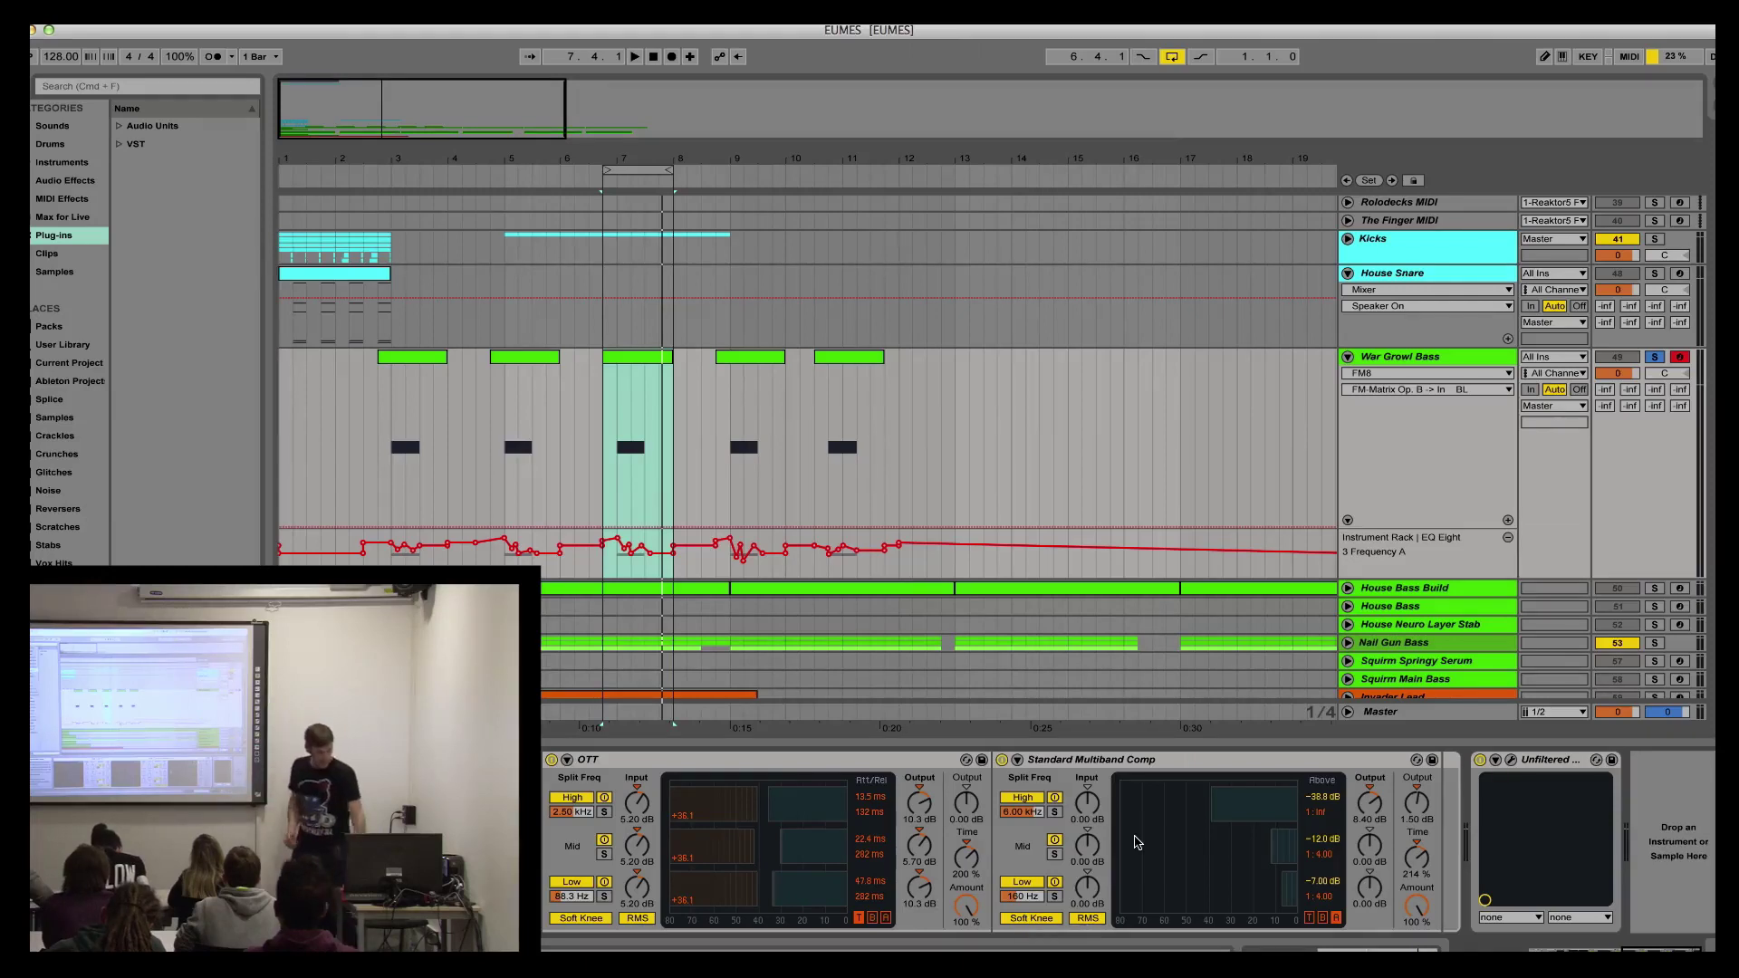
{"action": "key", "text": "space"}
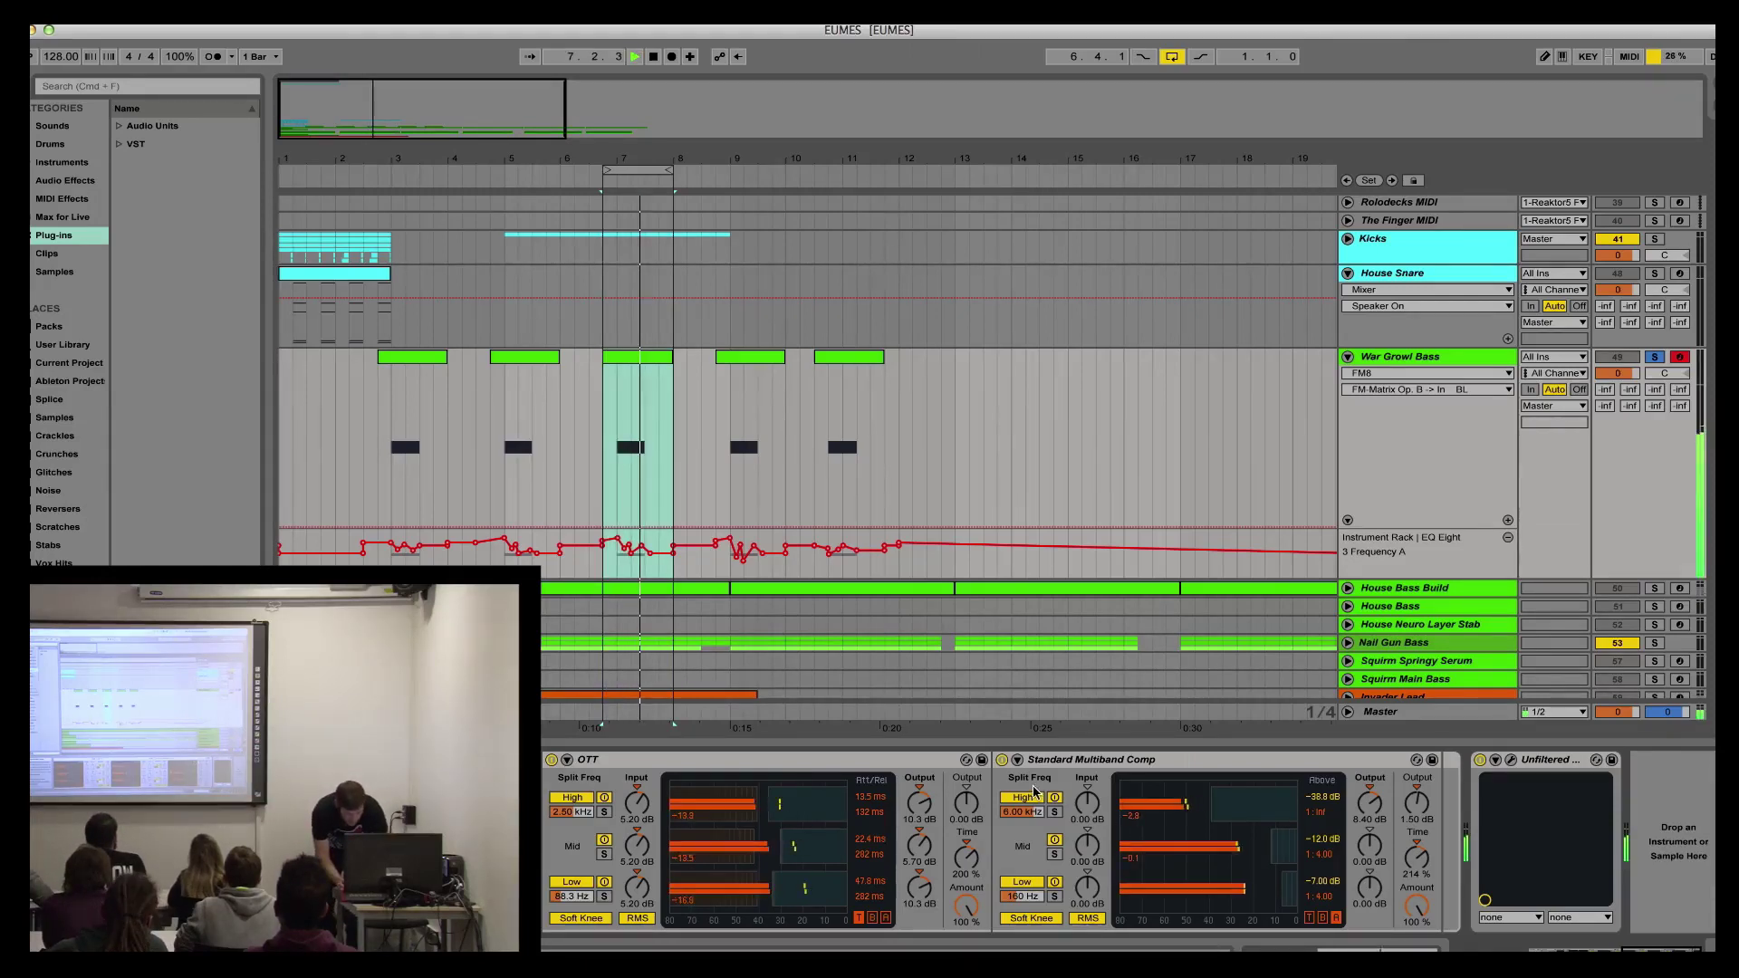
{"action": "key", "text": "space"}
{"action": "left_click", "coordinate": [1000, 763]}
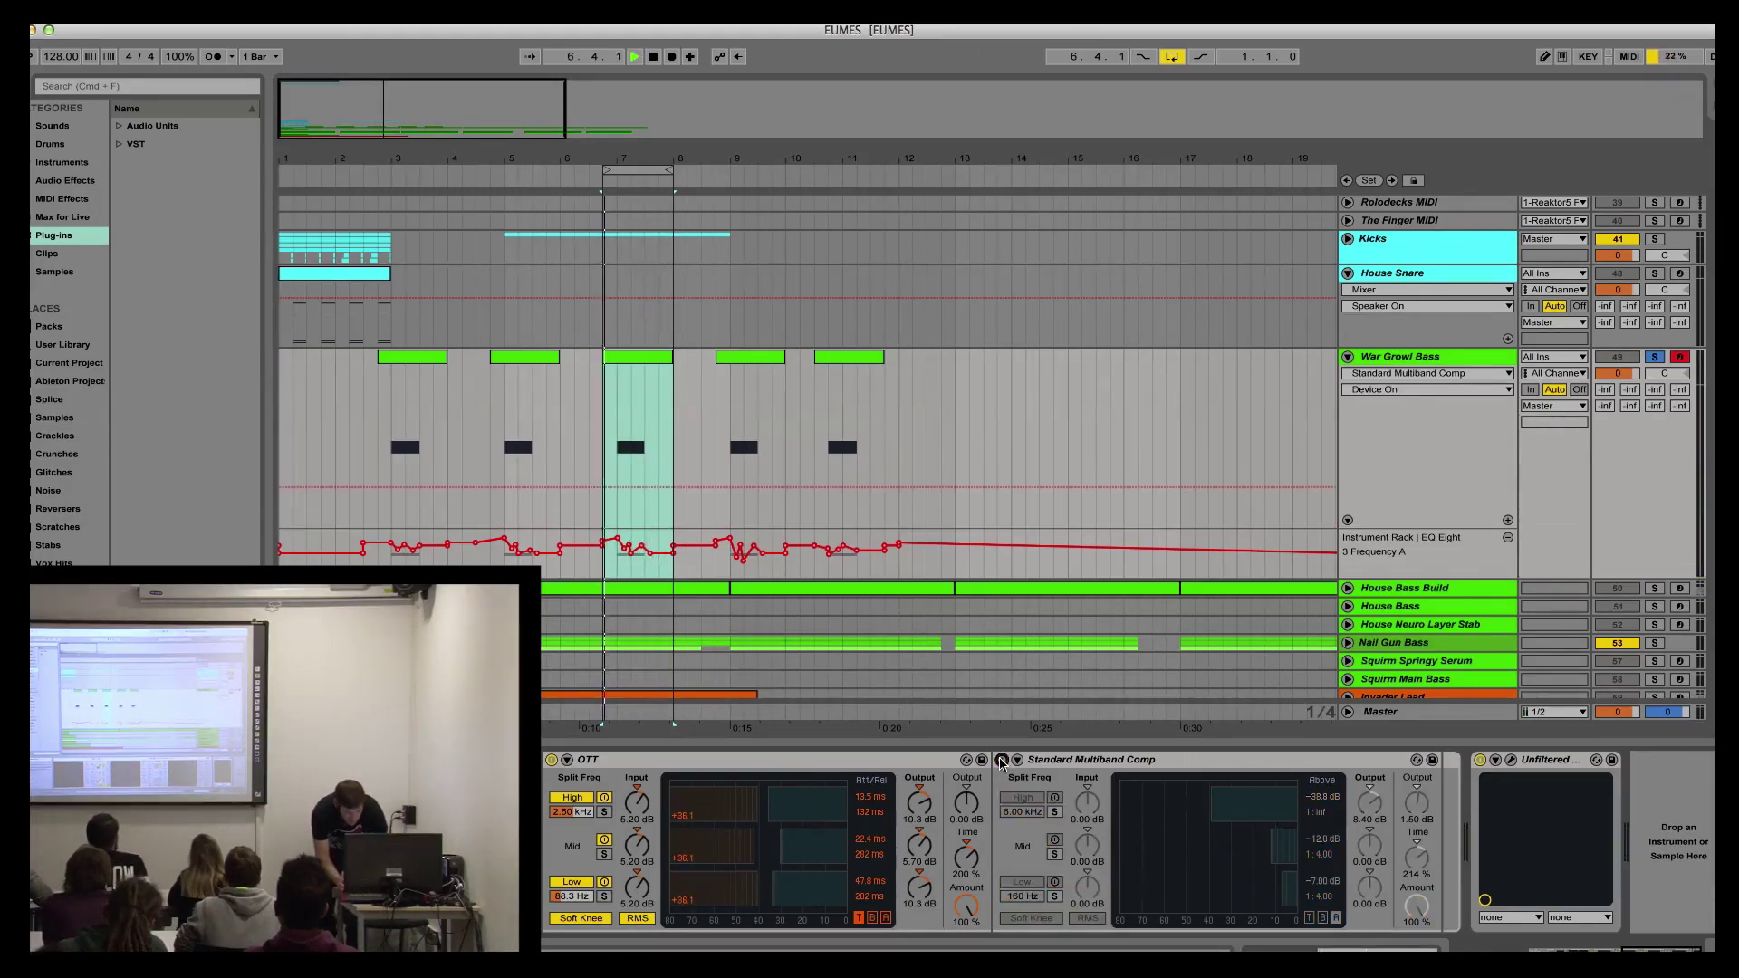
{"action": "key", "text": "space"}
{"action": "left_click", "coordinate": [1002, 762]}
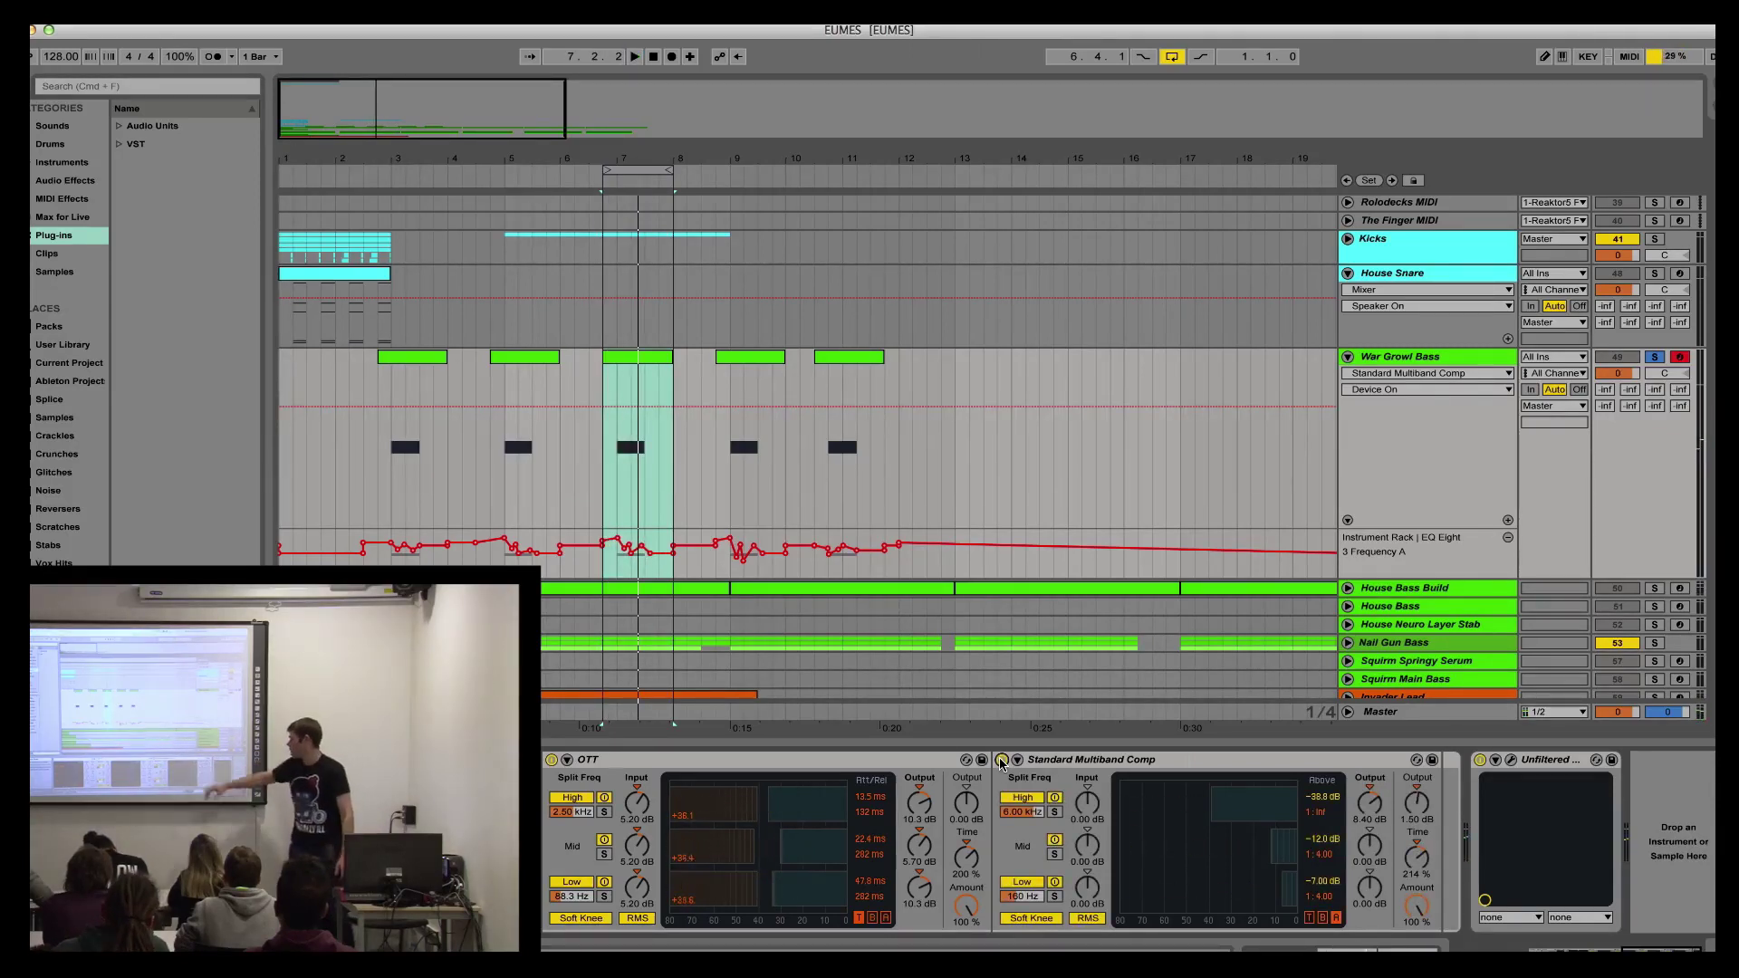
{"action": "key", "text": "space"}
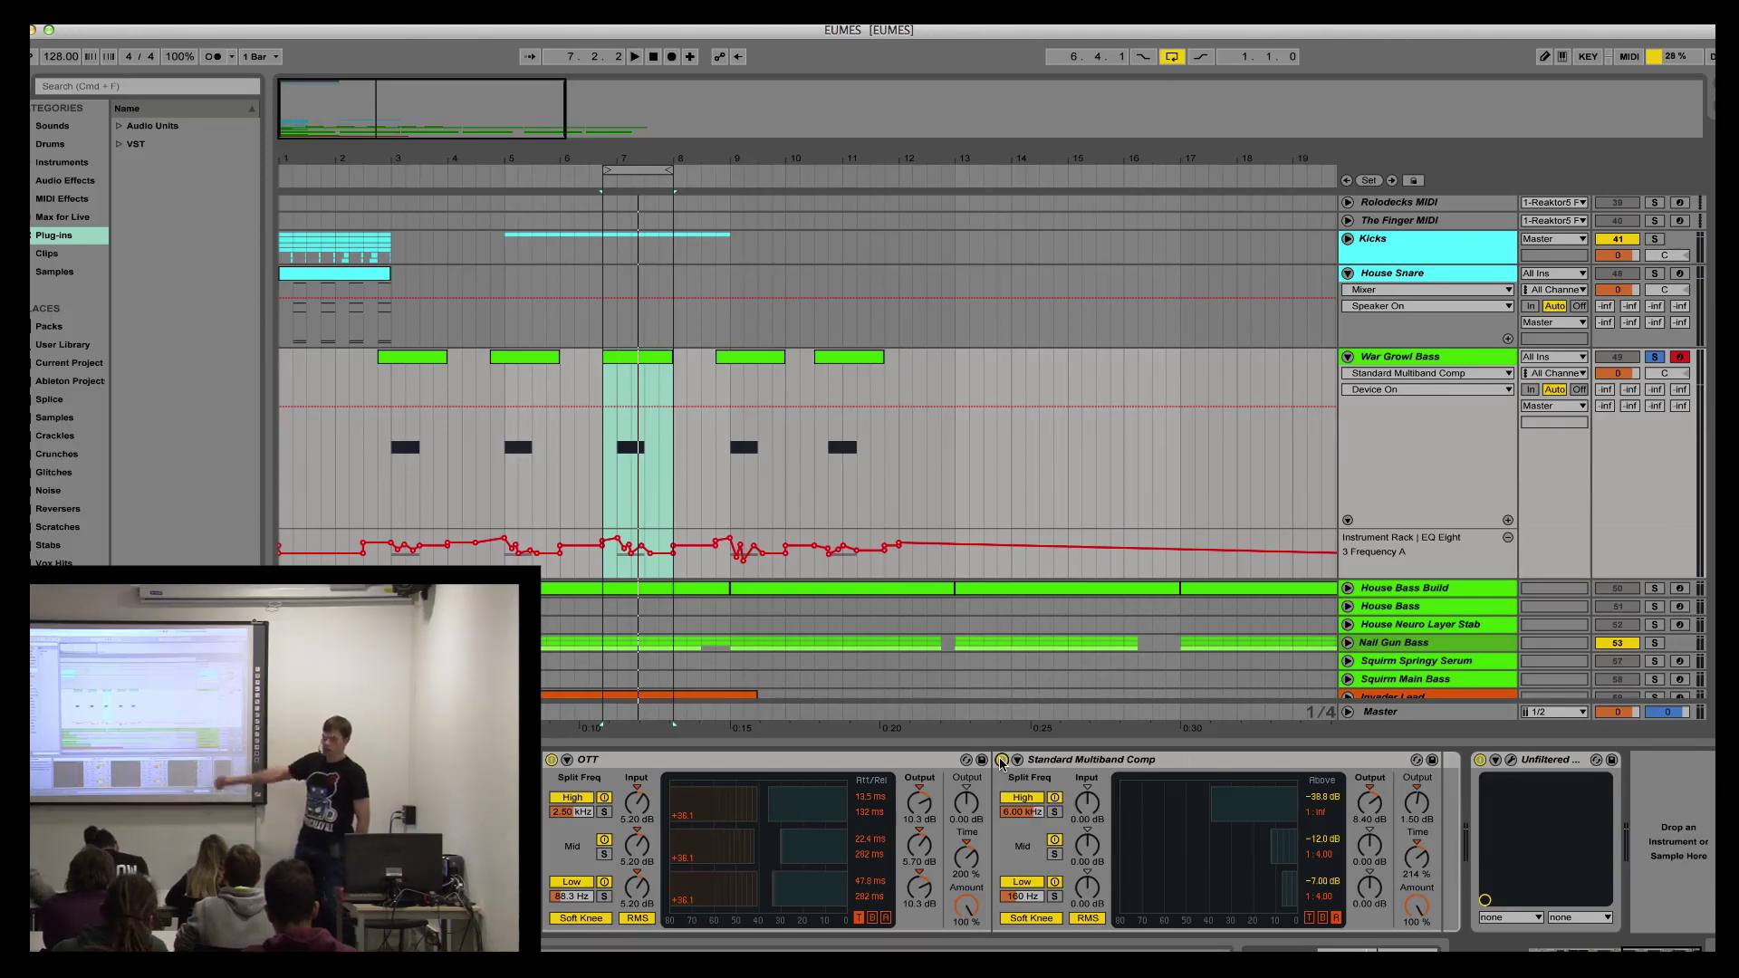
Step: Play the looped growl clip with the Unfiltered Audio G8 device bypassed, stop playback, and switch the device back on
{"action": "left_click", "coordinate": [1481, 762]}
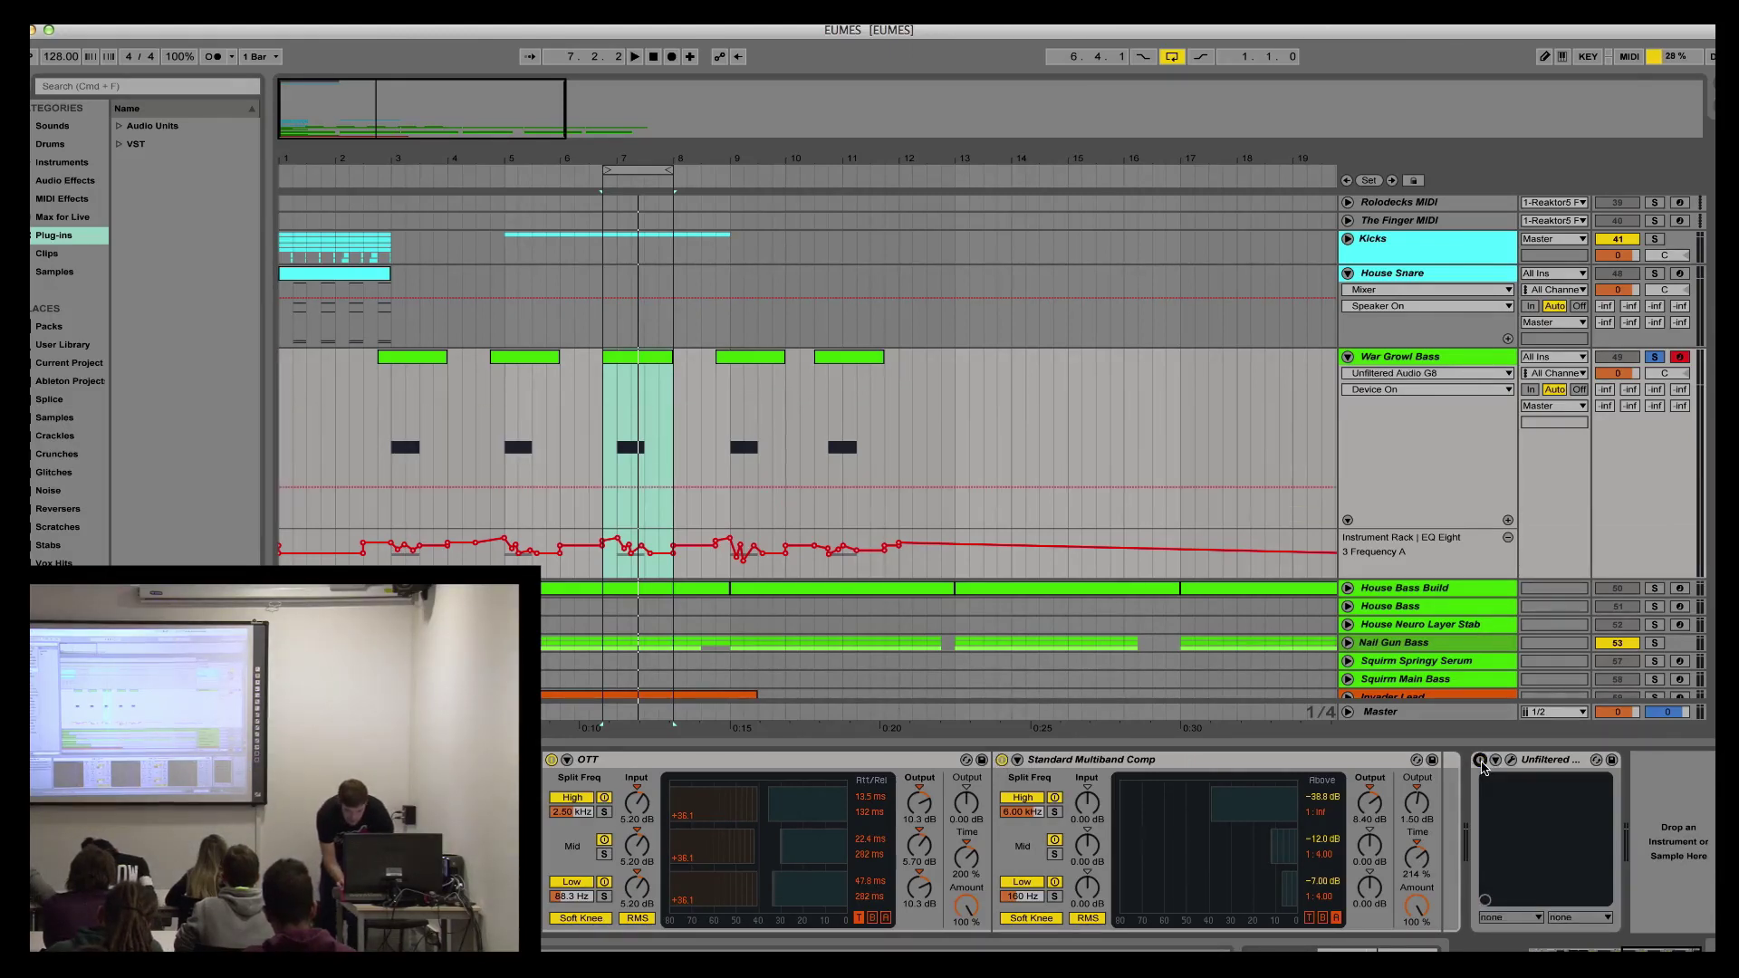
{"action": "key", "text": "space"}
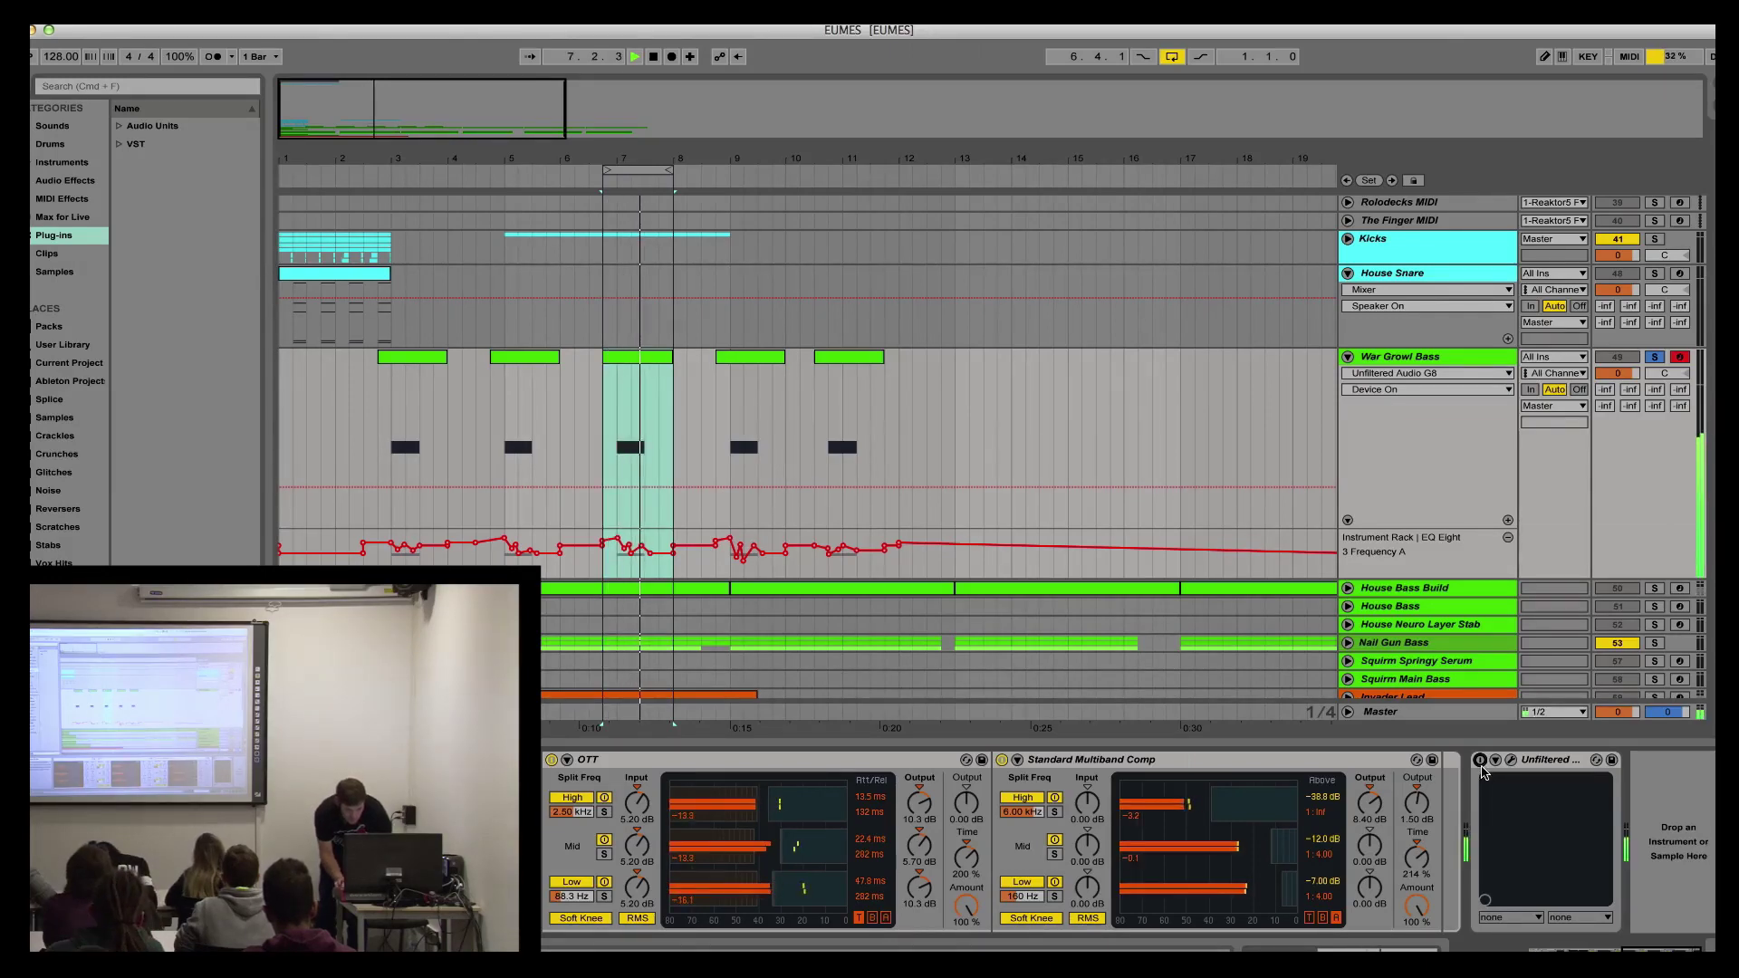
{"action": "key", "text": "space"}
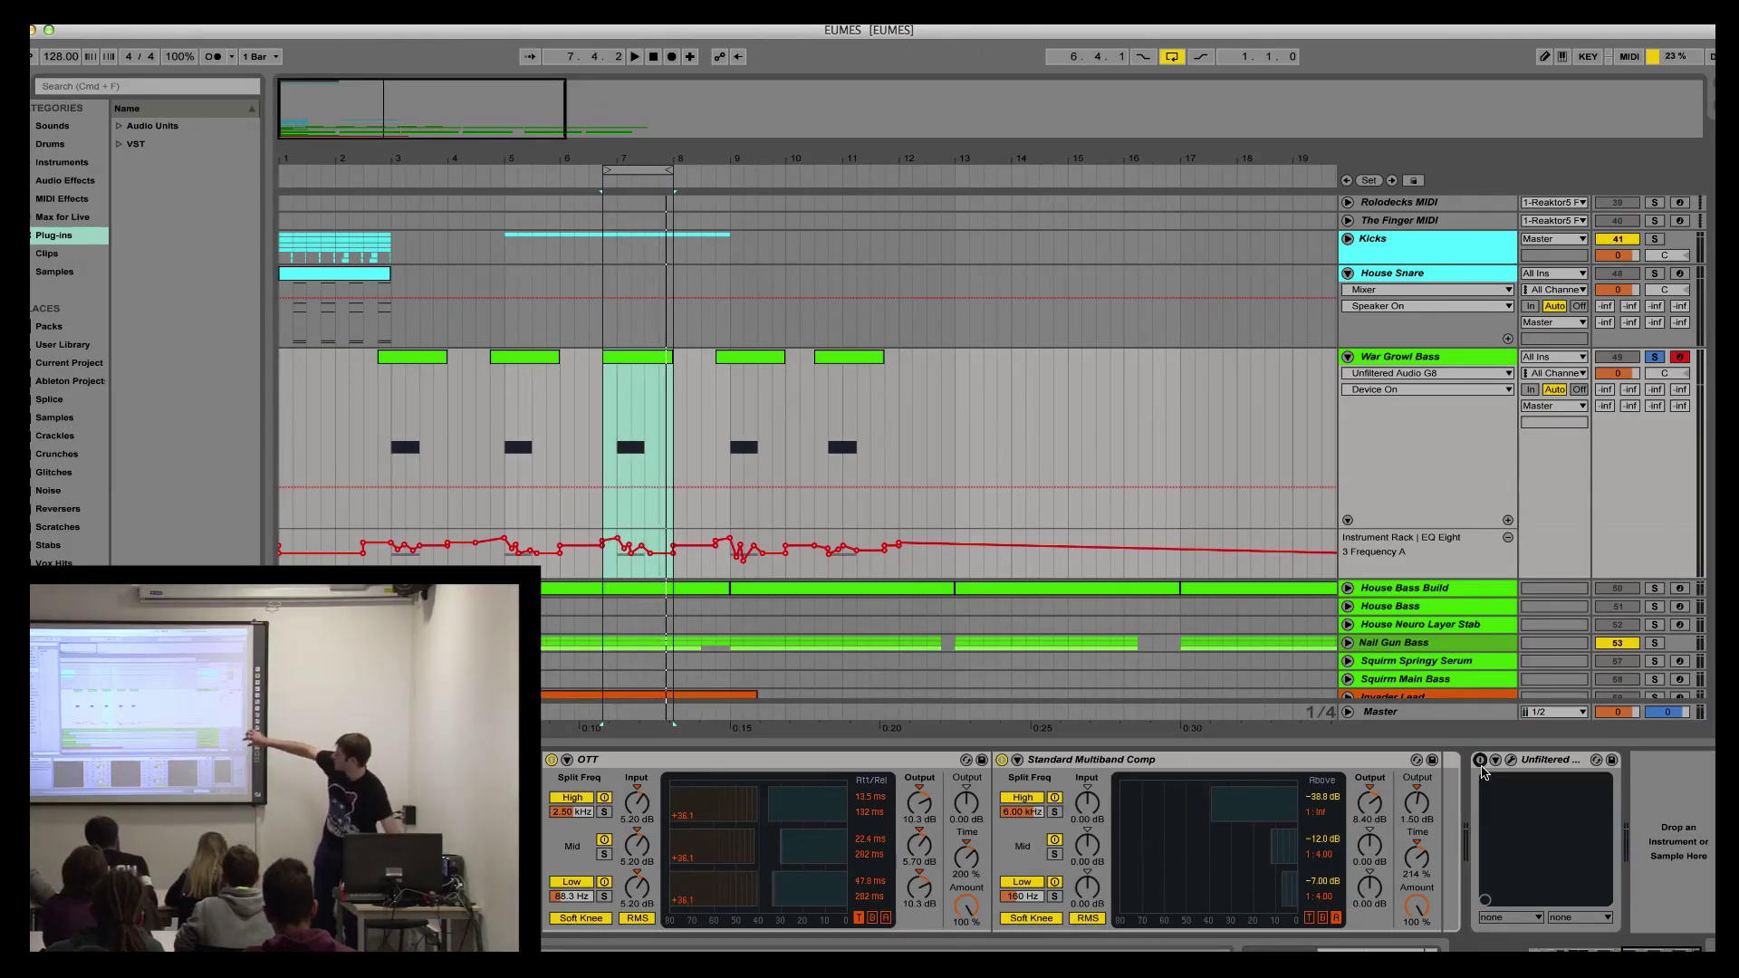
{"action": "key", "text": "space"}
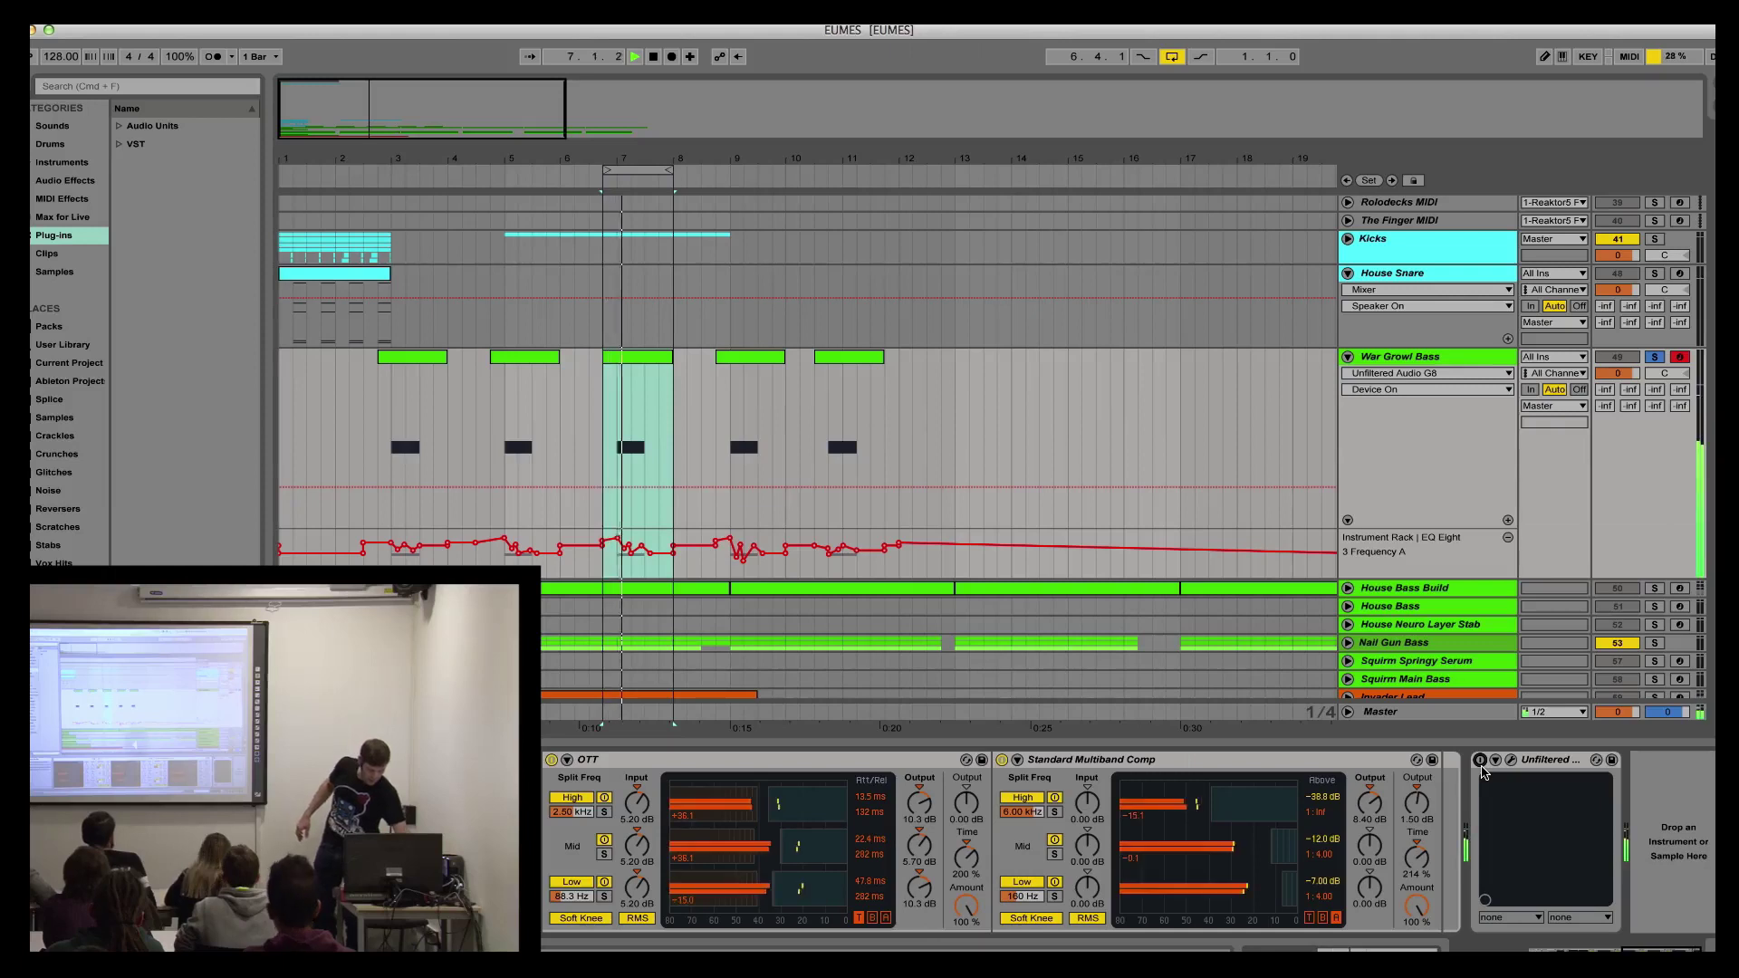
{"action": "key", "text": "XF86AudioMute"}
{"action": "key", "text": "space"}
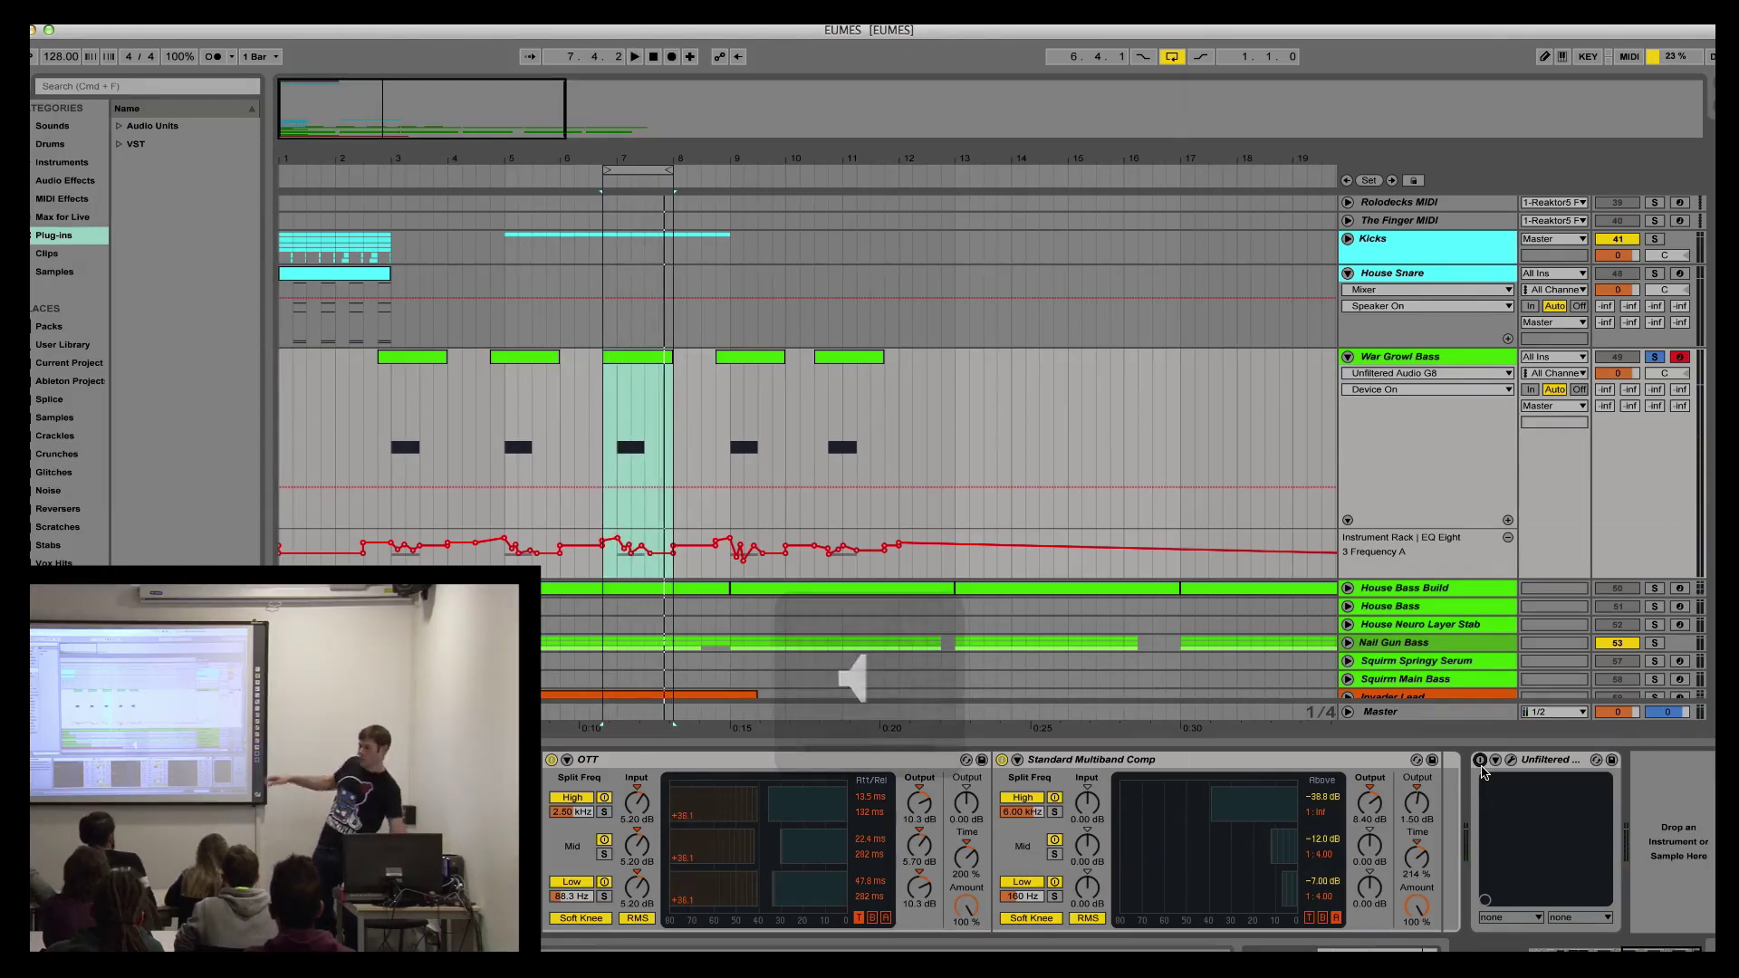
{"action": "key", "text": "XF86AudioMute"}
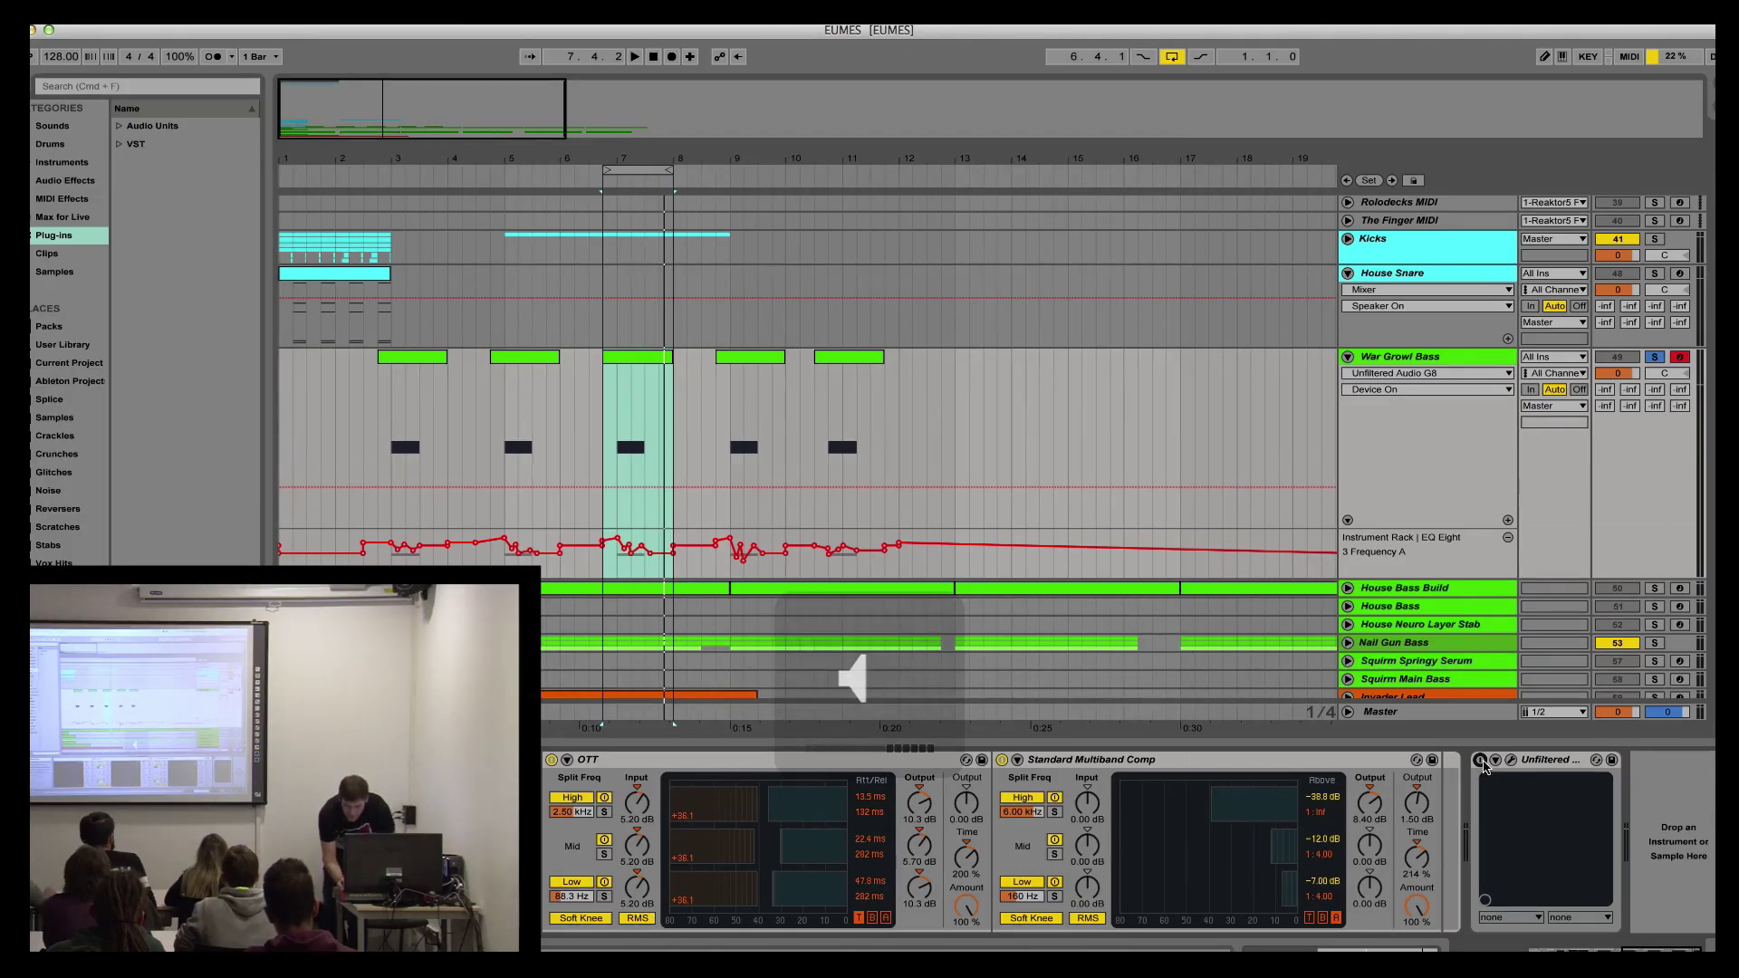
{"action": "left_click", "coordinate": [1480, 761]}
Step: Open the Unfiltered Audio G8 window, move it clear of the device chain to examine its gate settings, and close it
{"action": "left_click", "coordinate": [1510, 760]}
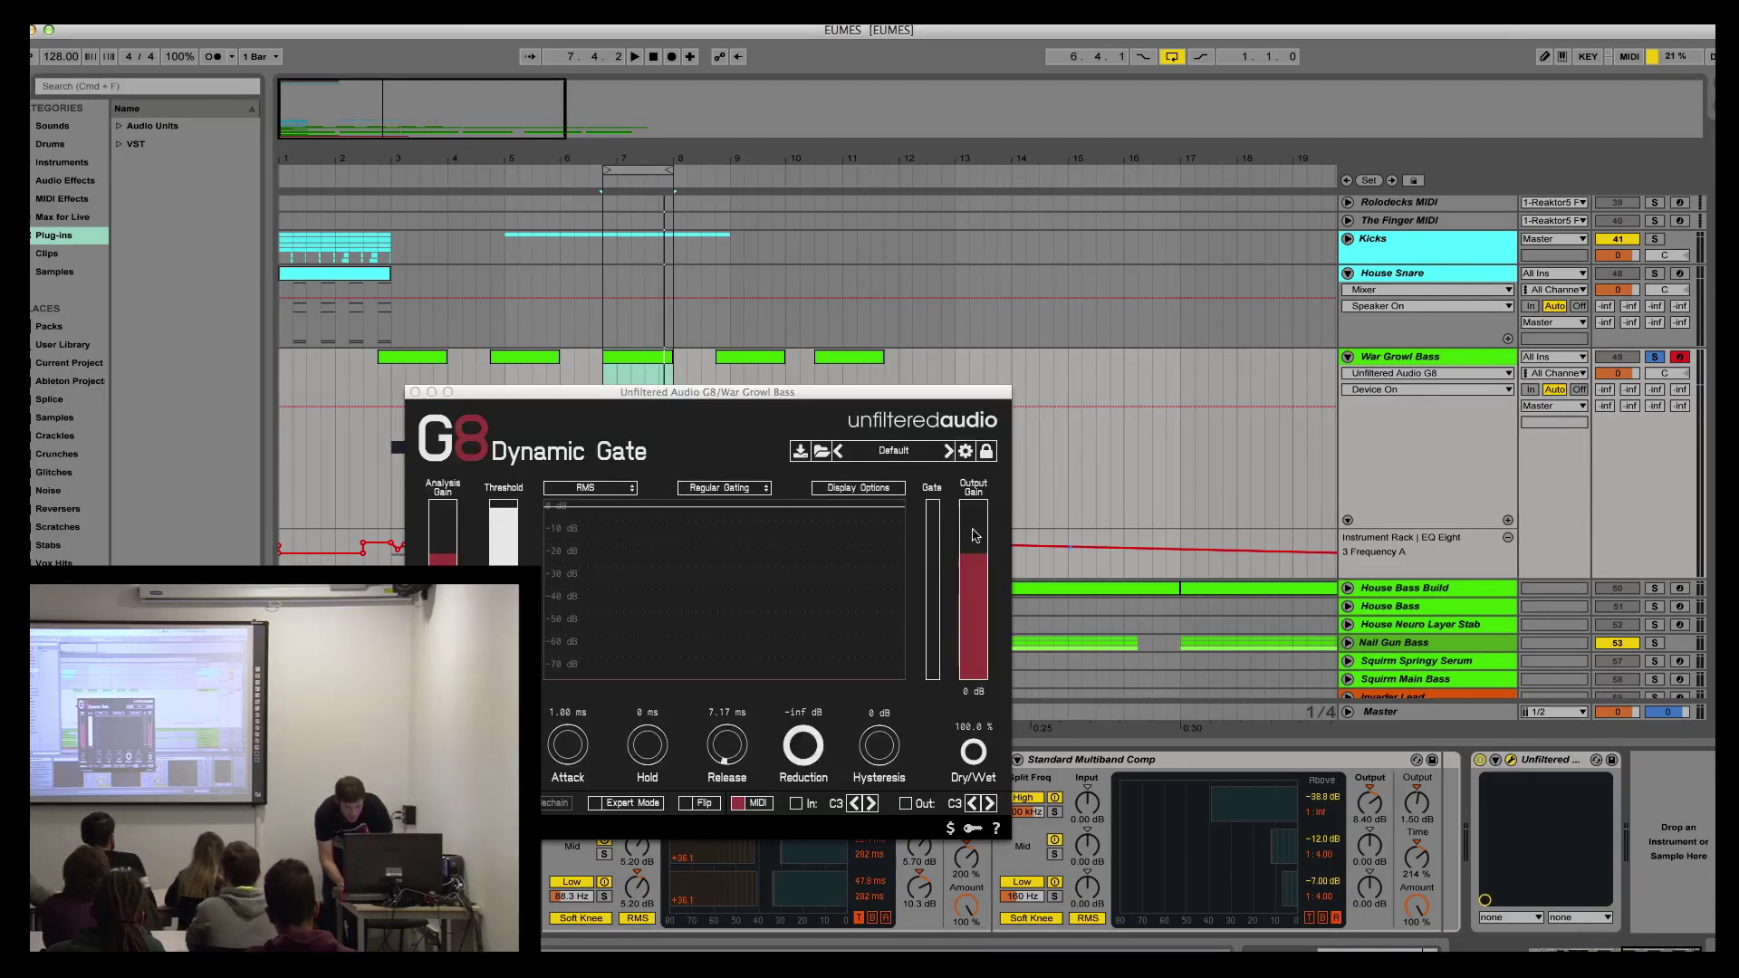
{"action": "left_click_drag", "start_coordinate": [868, 400], "coordinate": [1241, 272]}
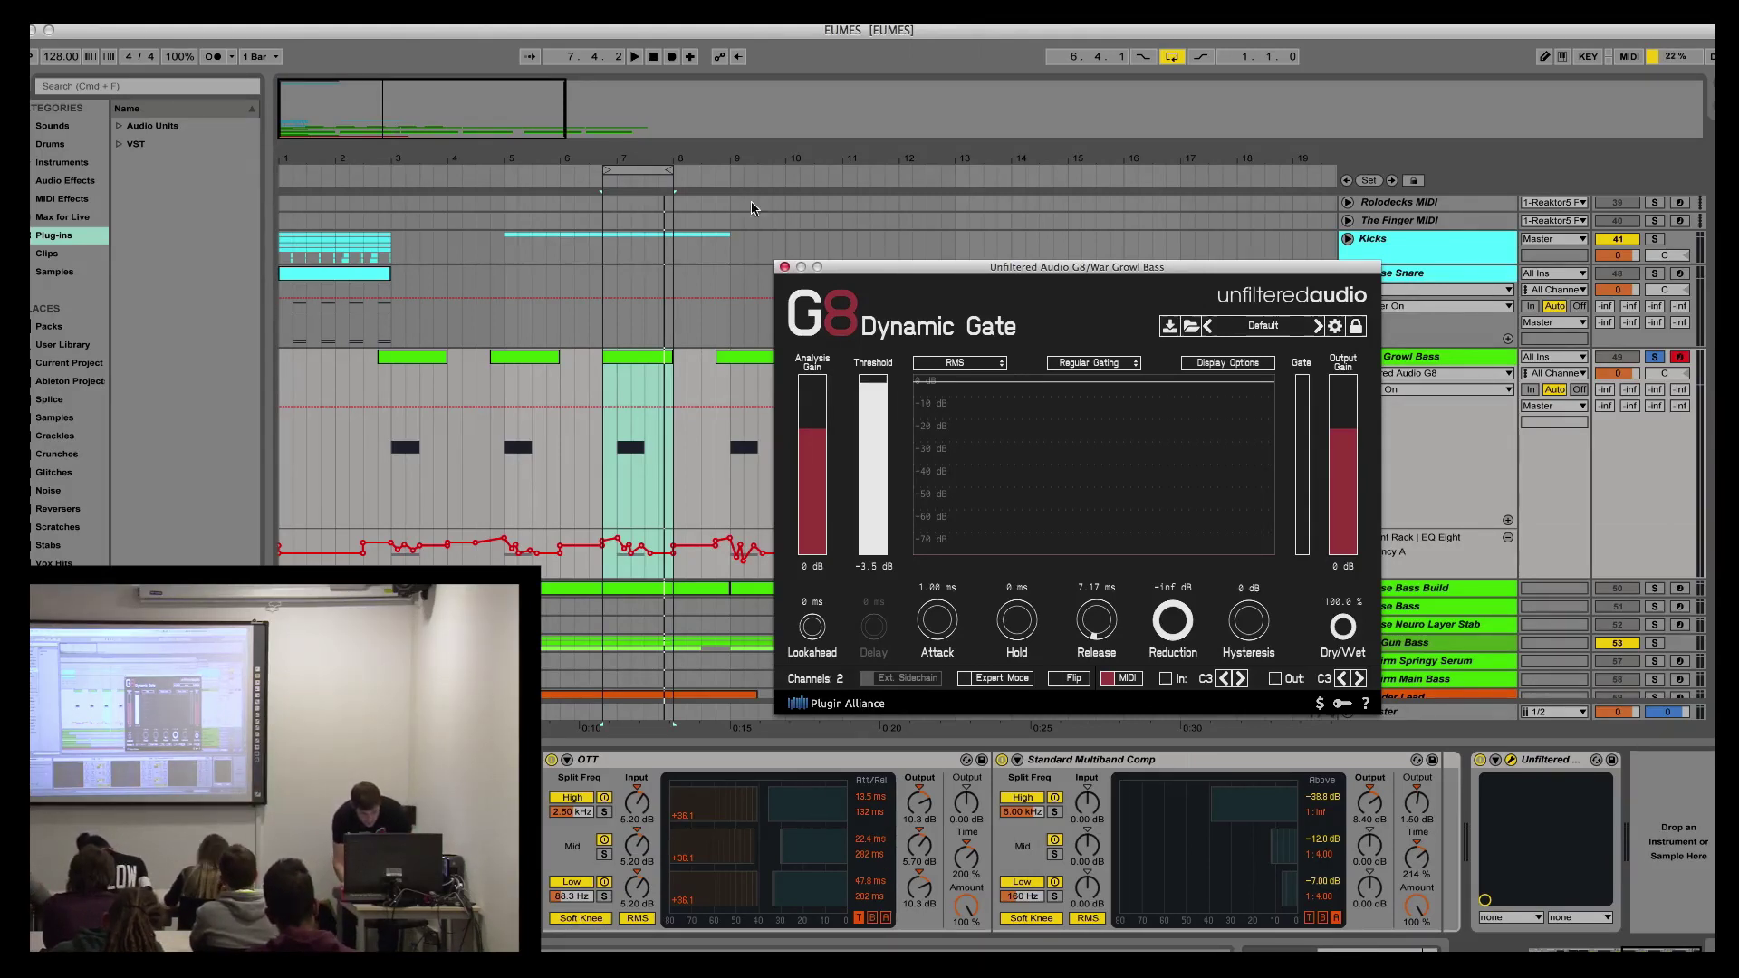
{"action": "left_click", "coordinate": [784, 266]}
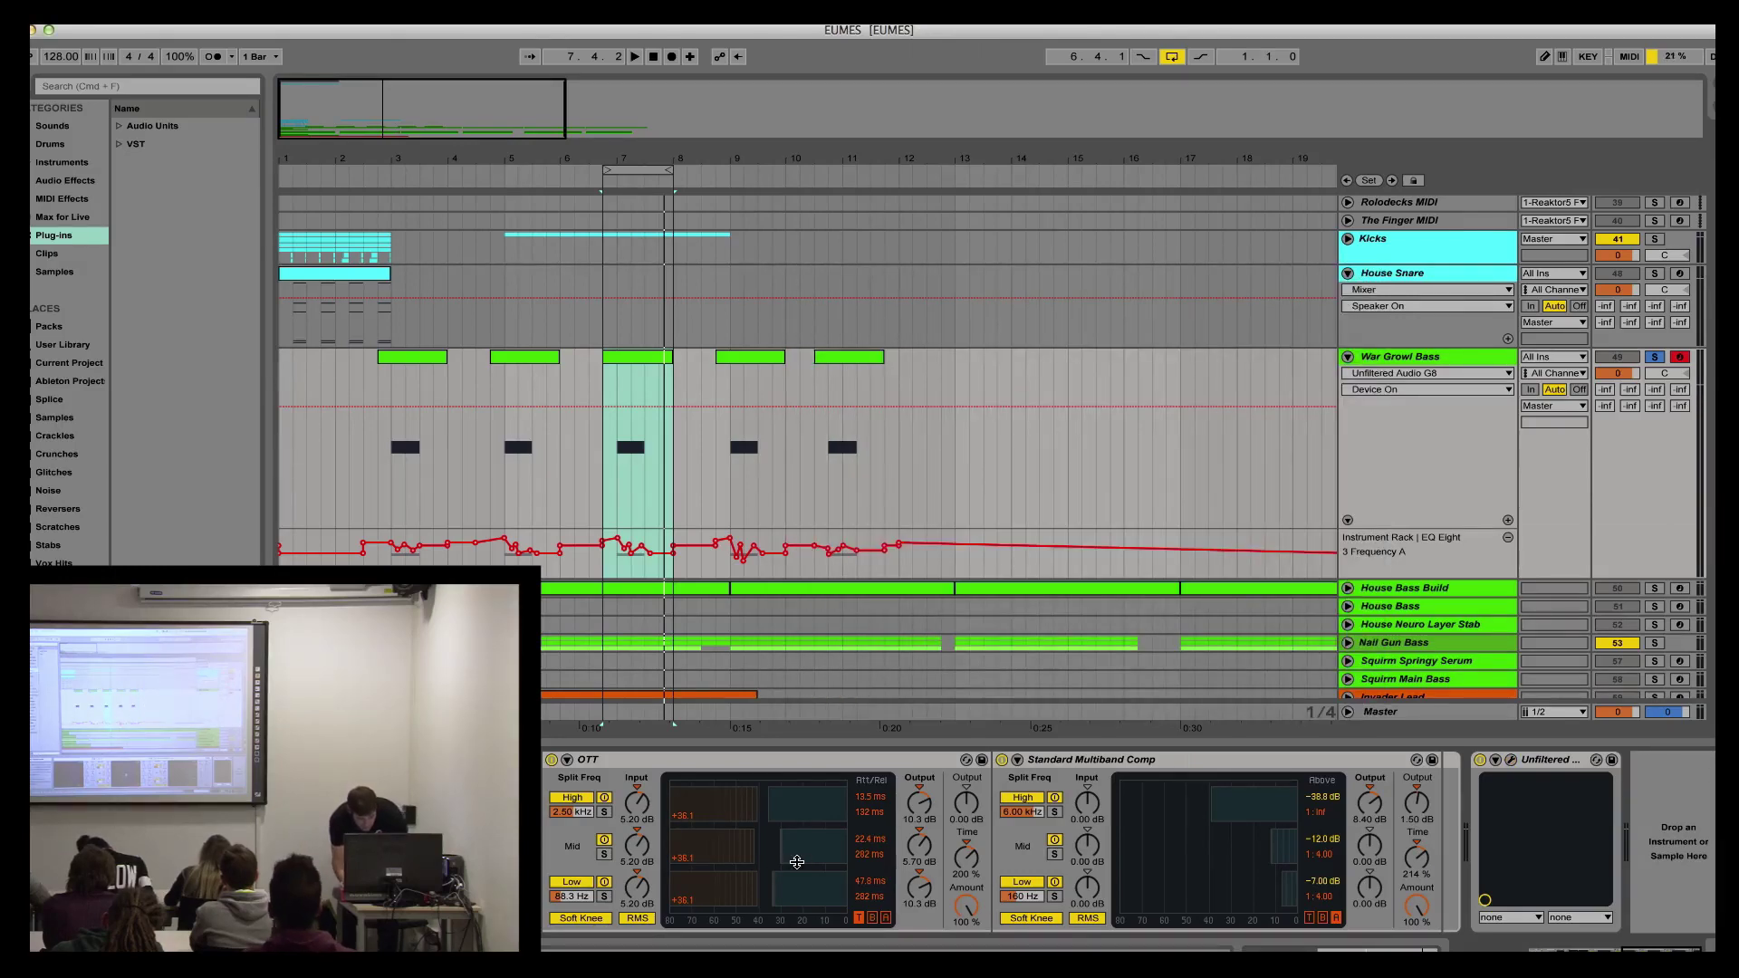
Step: Duplicate the OTT compressor in the War Growl Bass chain and delete the extra copy
{"action": "key", "text": "super+d"}
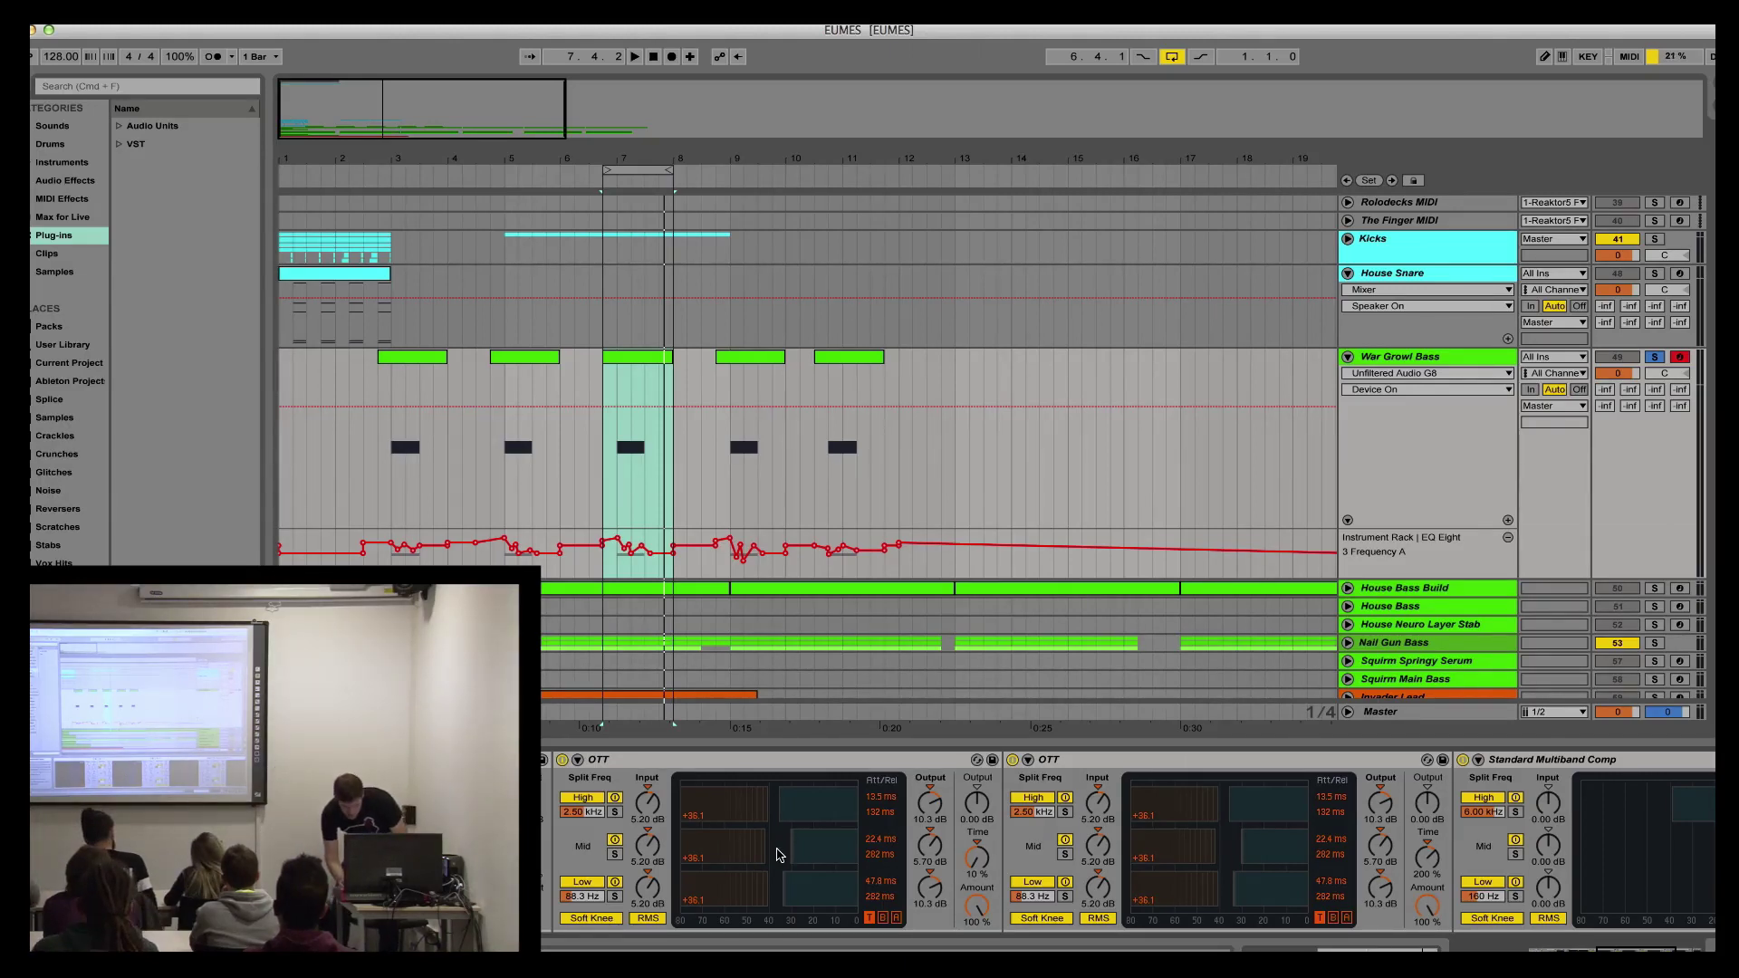
{"action": "key", "text": "Delete"}
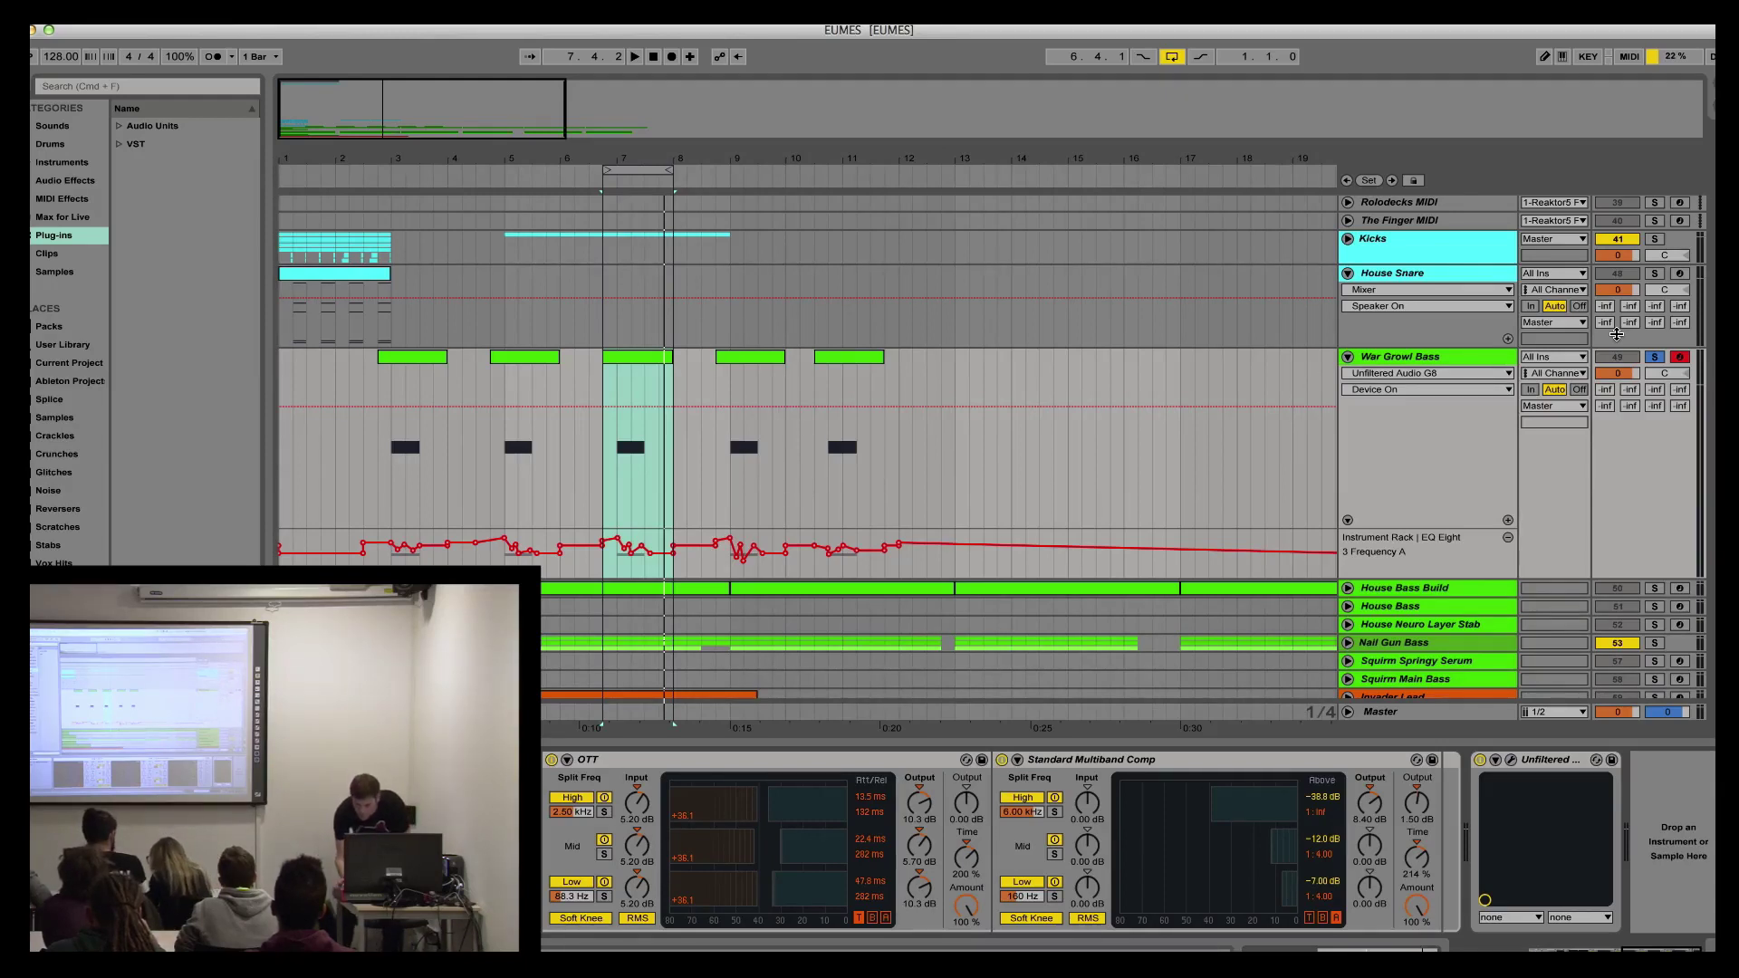
Step: Unsolo the War Growl Bass track and fold it in the arrangement
{"action": "left_click", "coordinate": [1654, 356]}
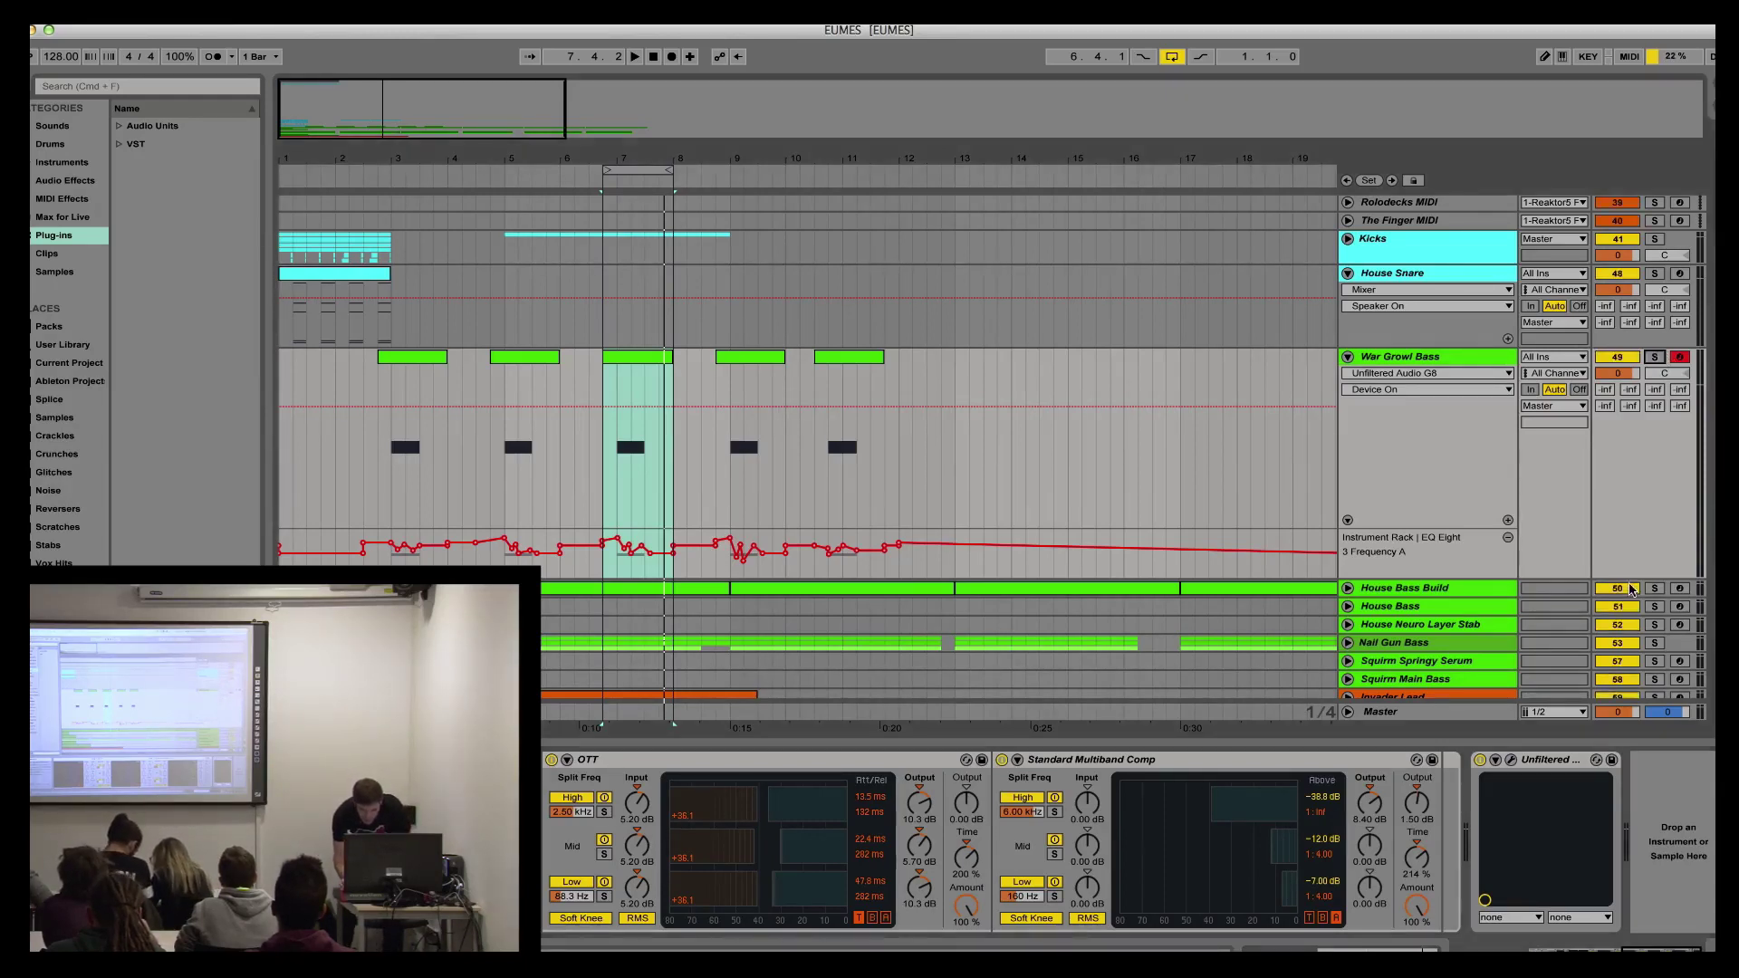
{"action": "left_click", "coordinate": [1347, 357]}
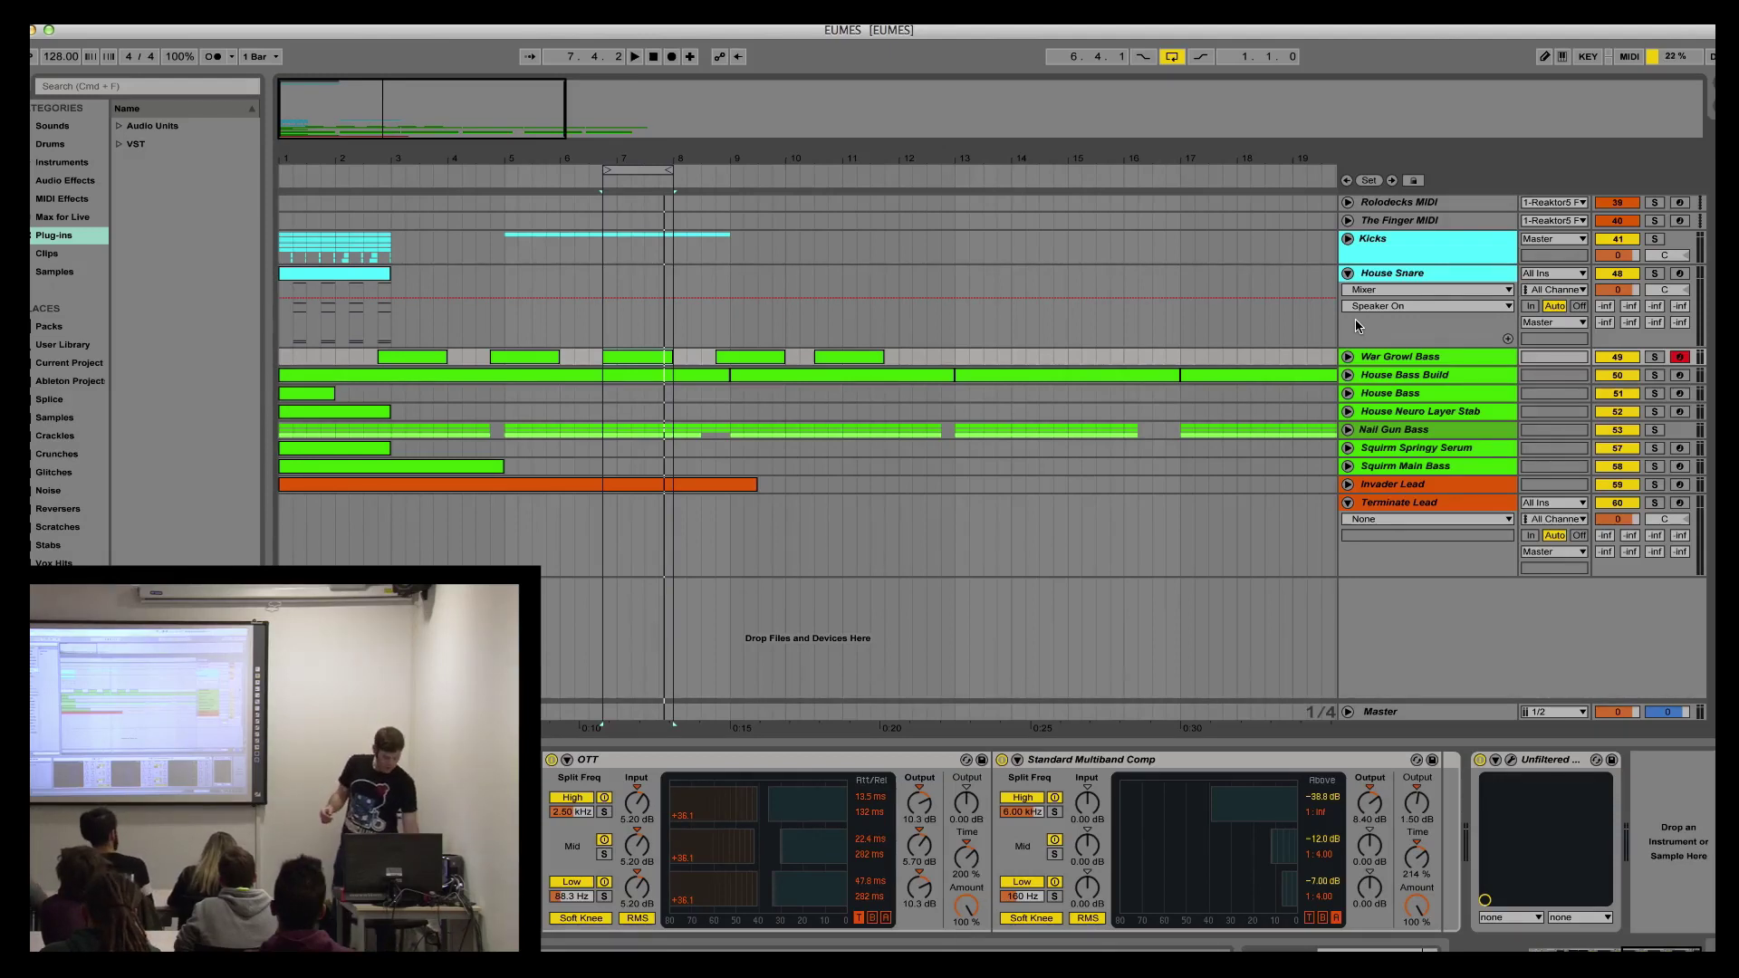
Step: Switch to iTunes, play Squirm from the EUMES playlist about one minute in with the volume raised, and pause it
{"action": "key", "text": "super+Tab"}
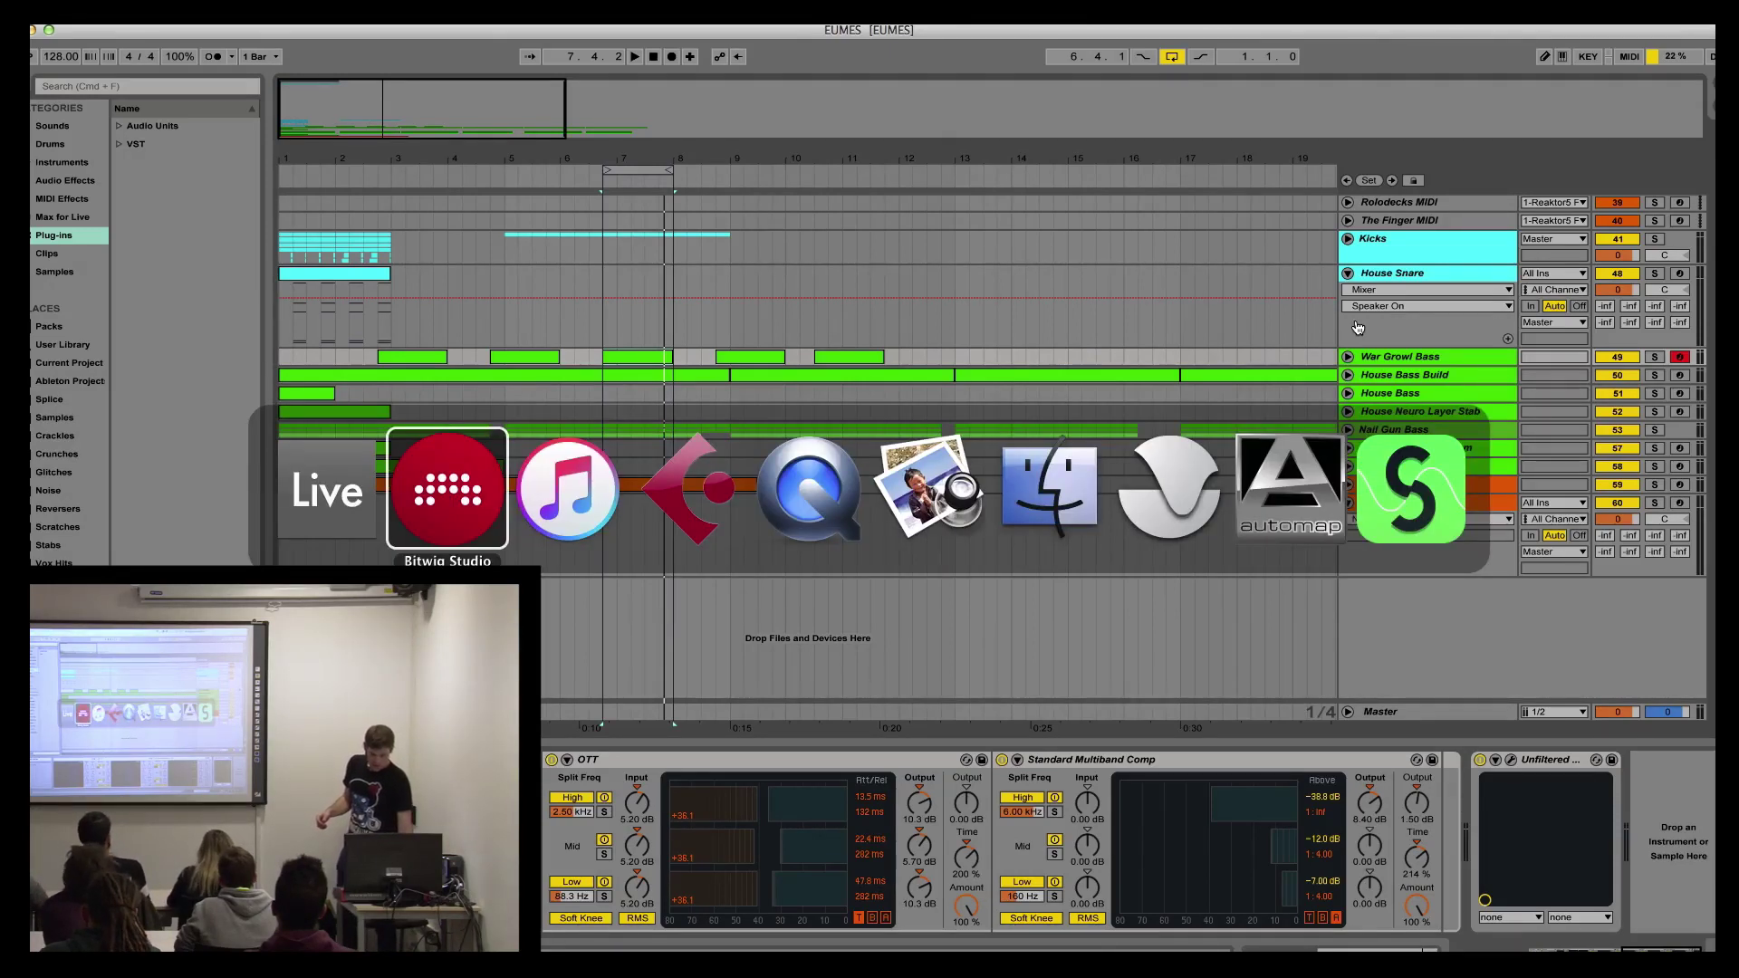
{"action": "key", "text": "super+Tab"}
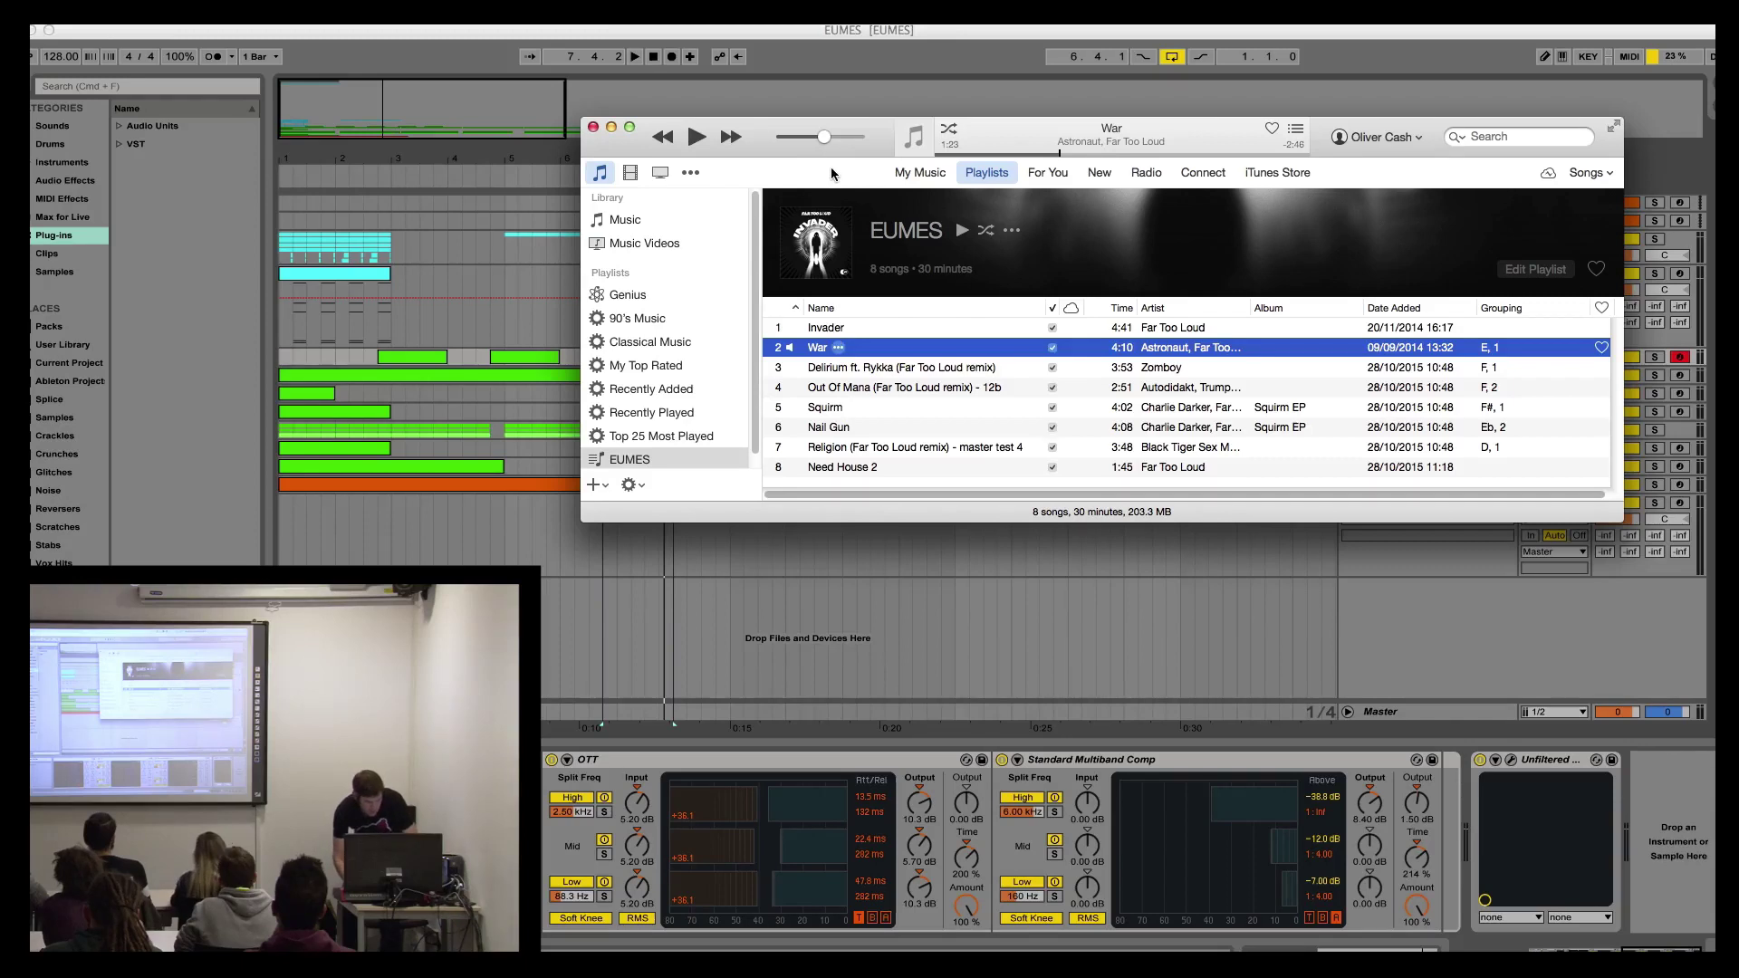
{"action": "key", "text": "XF86AudioMute"}
{"action": "double_click", "coordinate": [826, 406]}
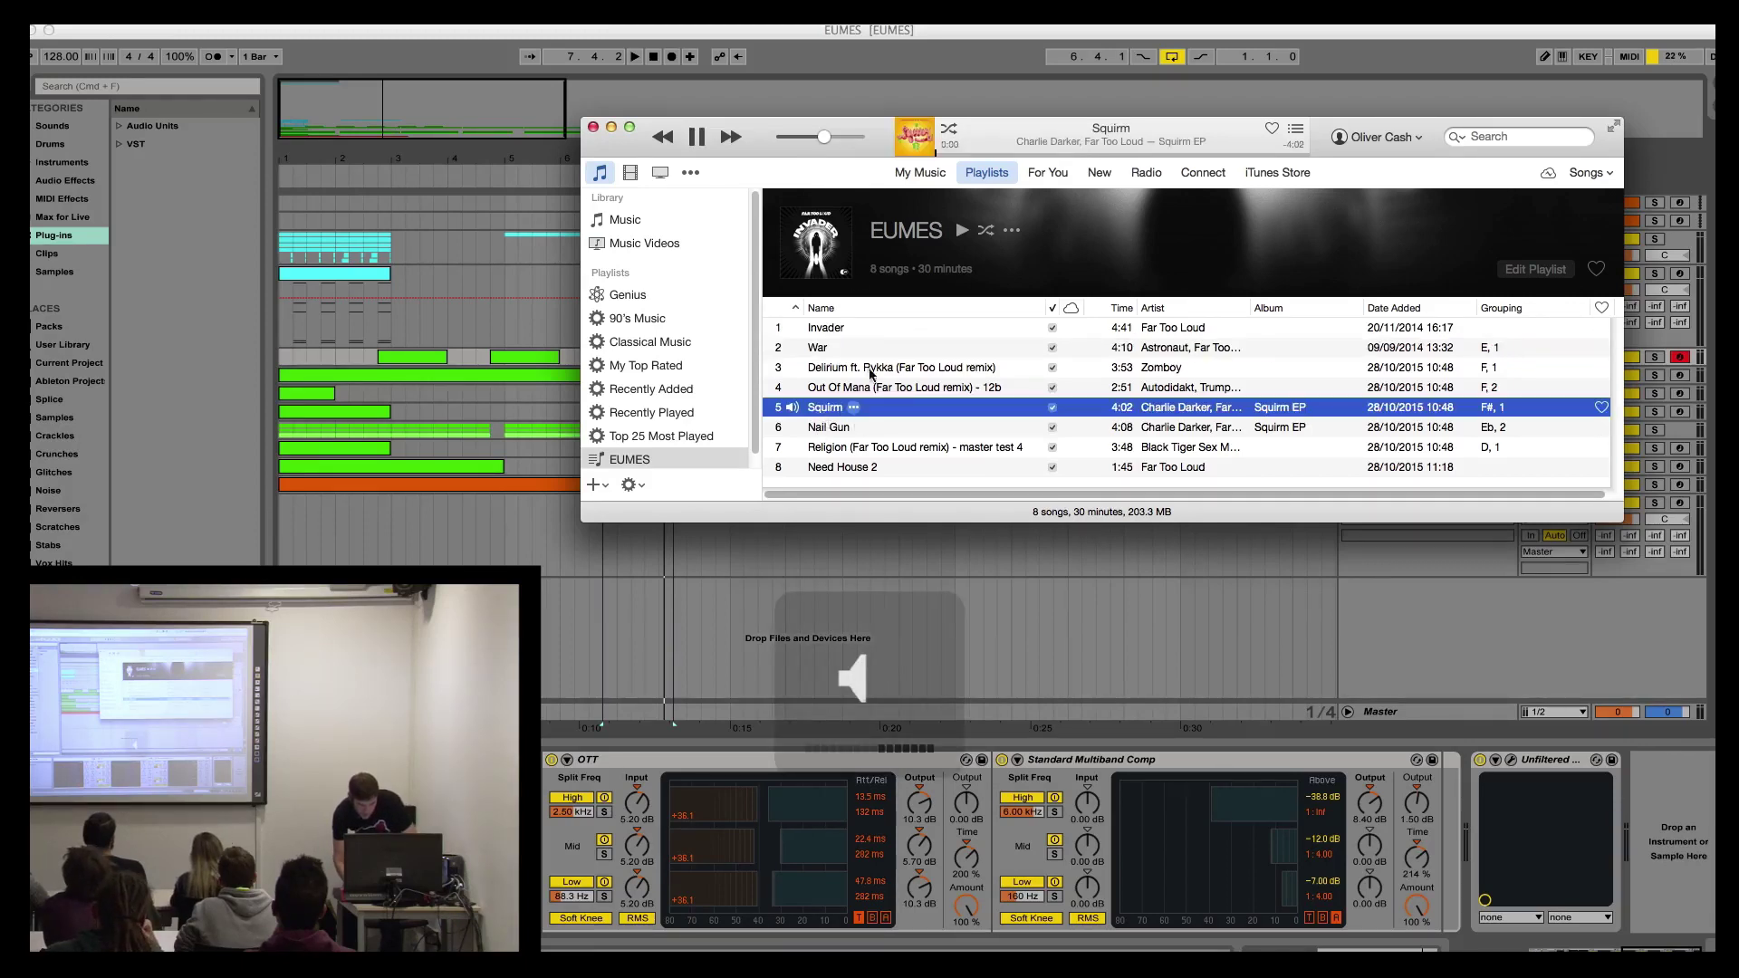
{"action": "key", "text": "XF86AudioRaiseVolume"}
{"action": "left_click", "coordinate": [1010, 154]}
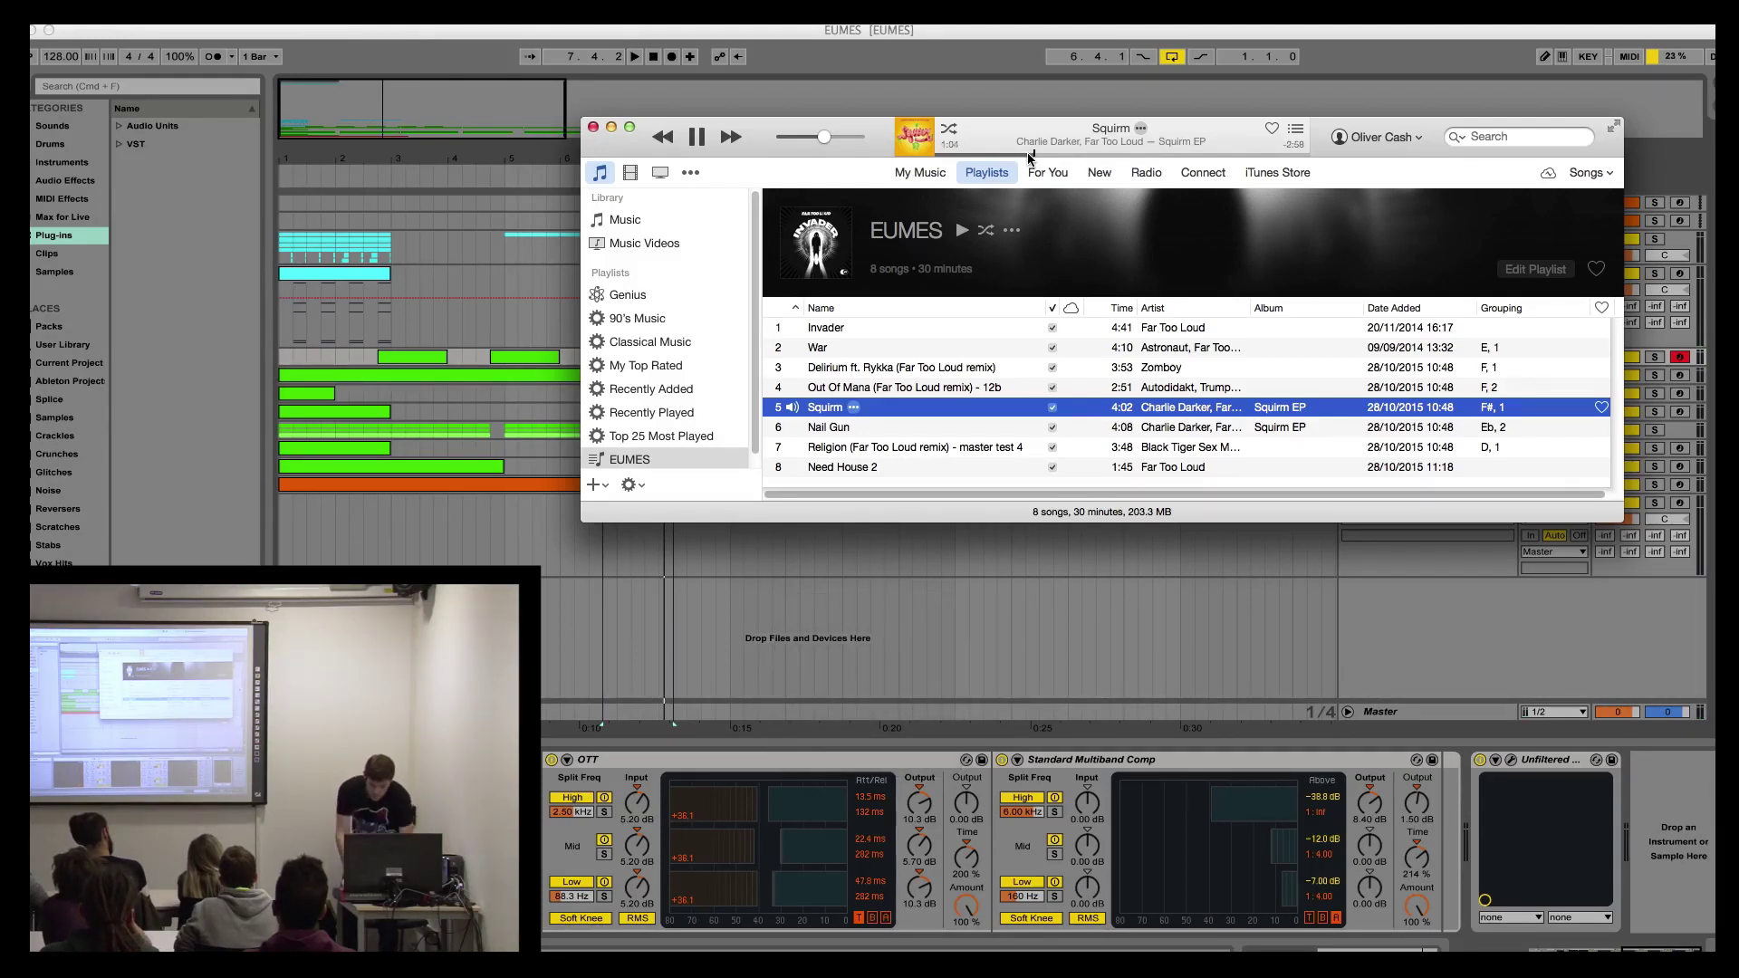
{"action": "key", "text": "space"}
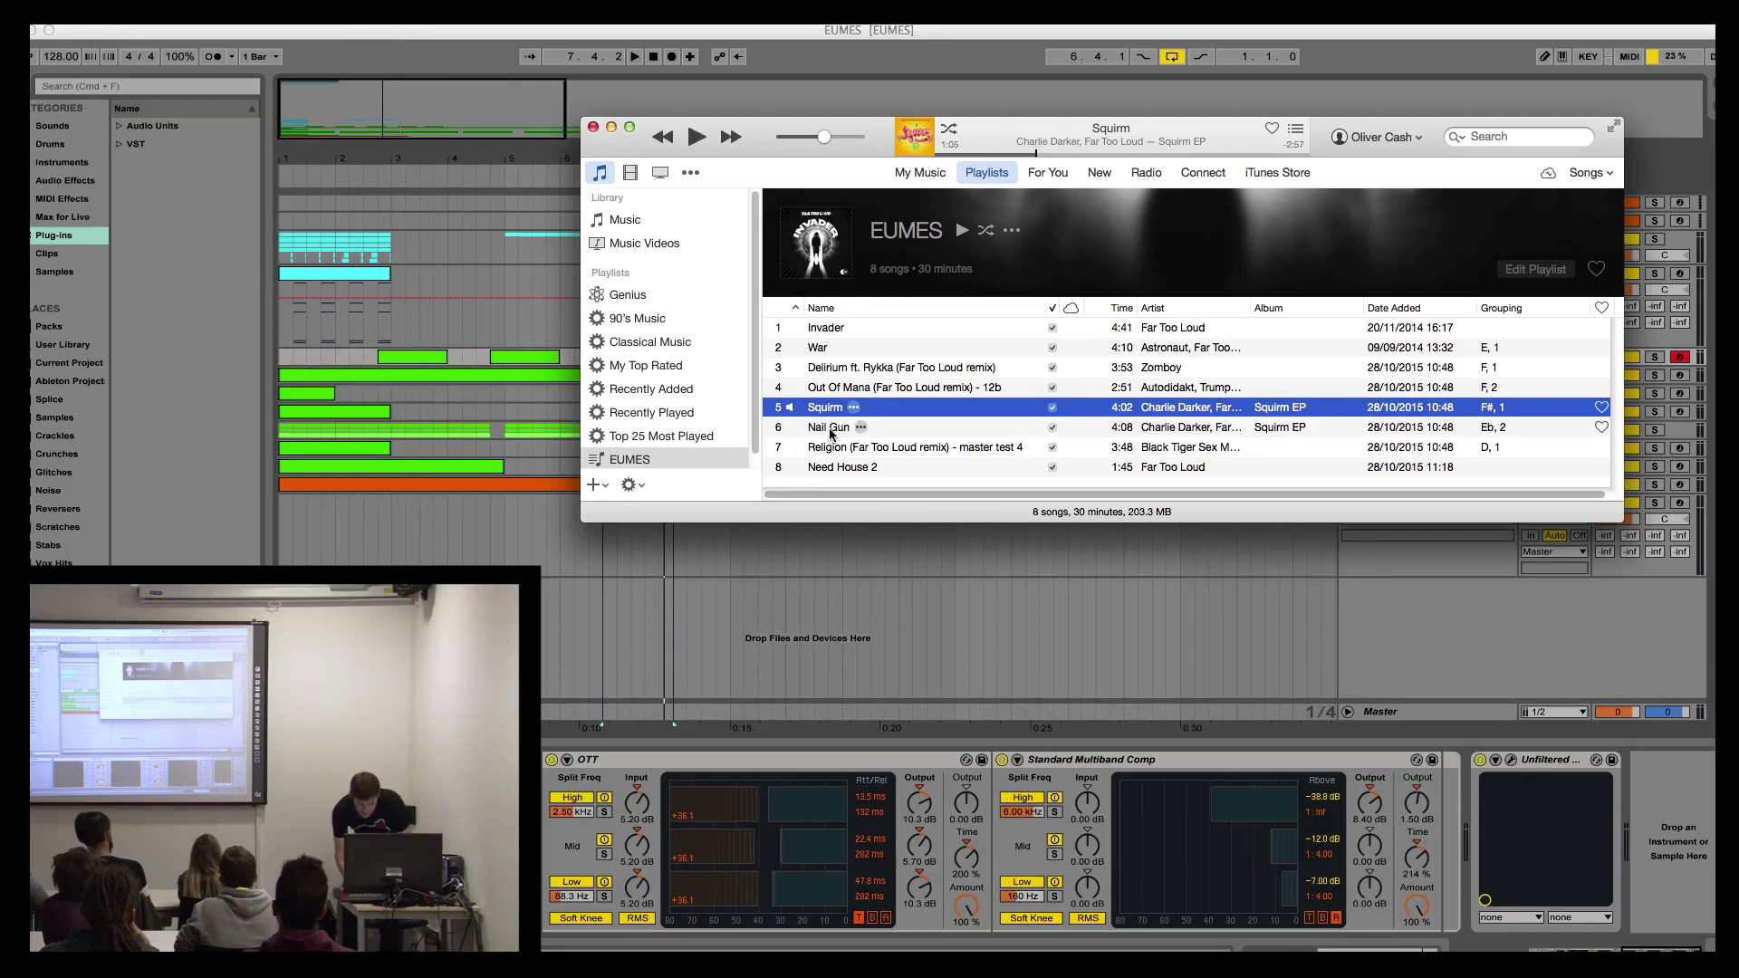
Step: Play Nail Gun from about 1:00, lower the volume, and pause the song
{"action": "double_click", "coordinate": [829, 428]}
{"action": "left_click", "coordinate": [1027, 153]}
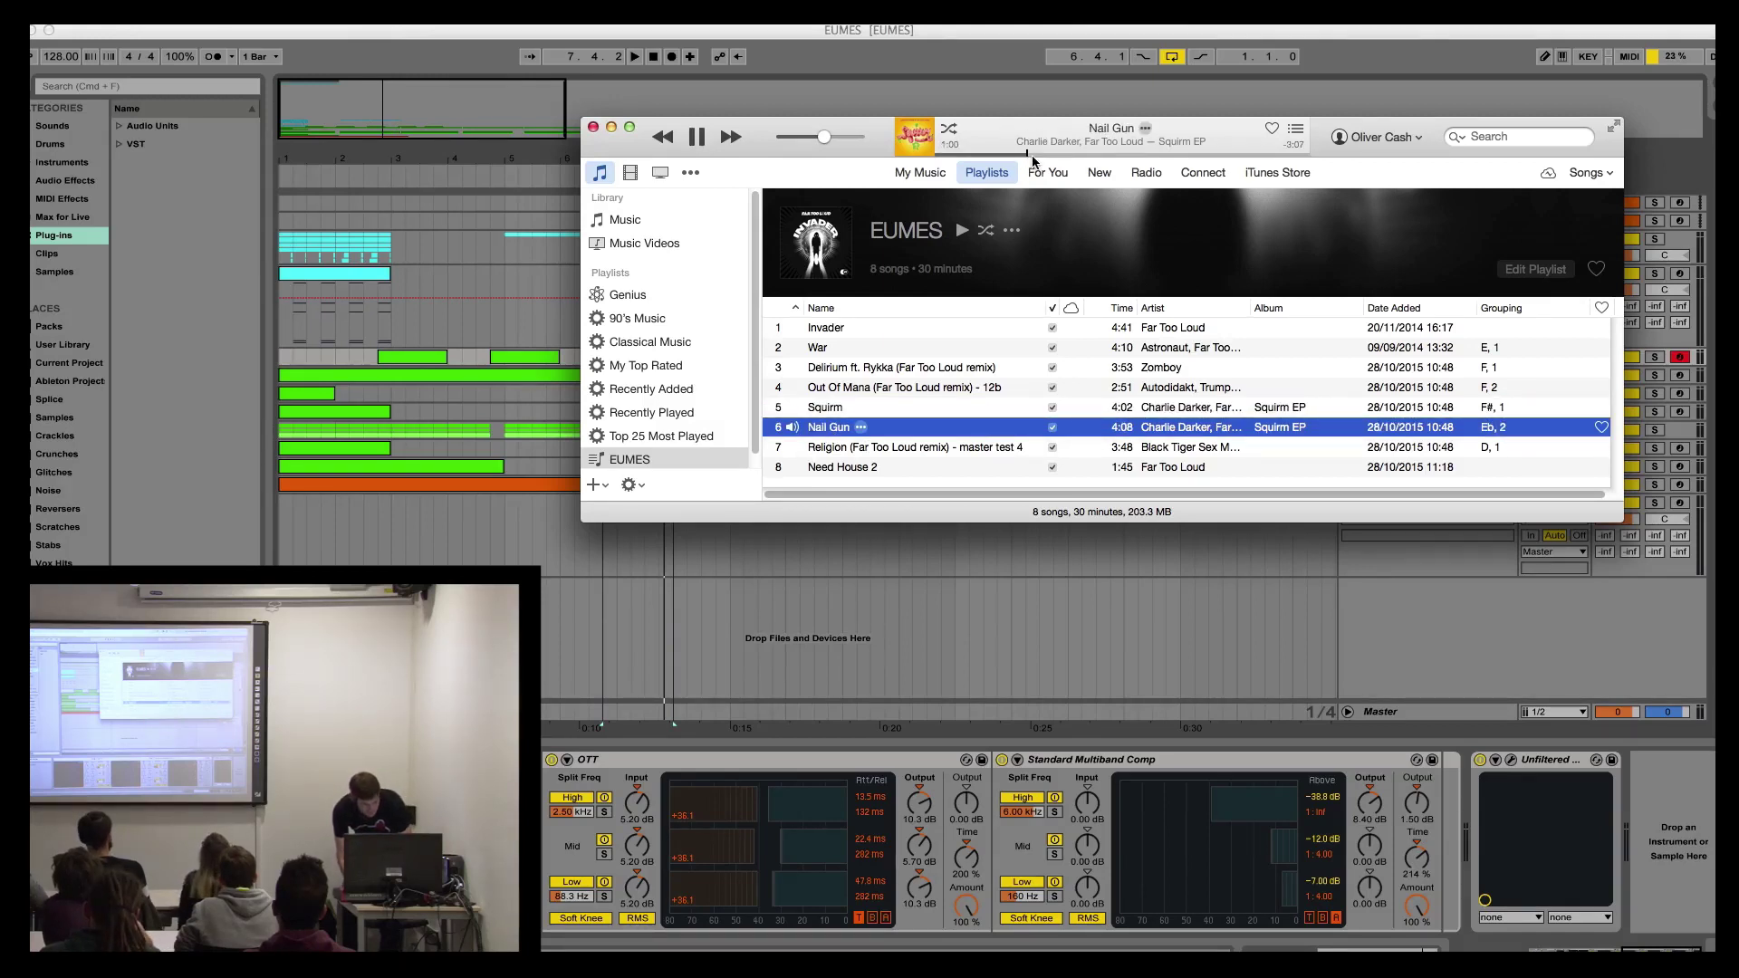
{"action": "key", "text": "XF86AudioLowerVolume"}
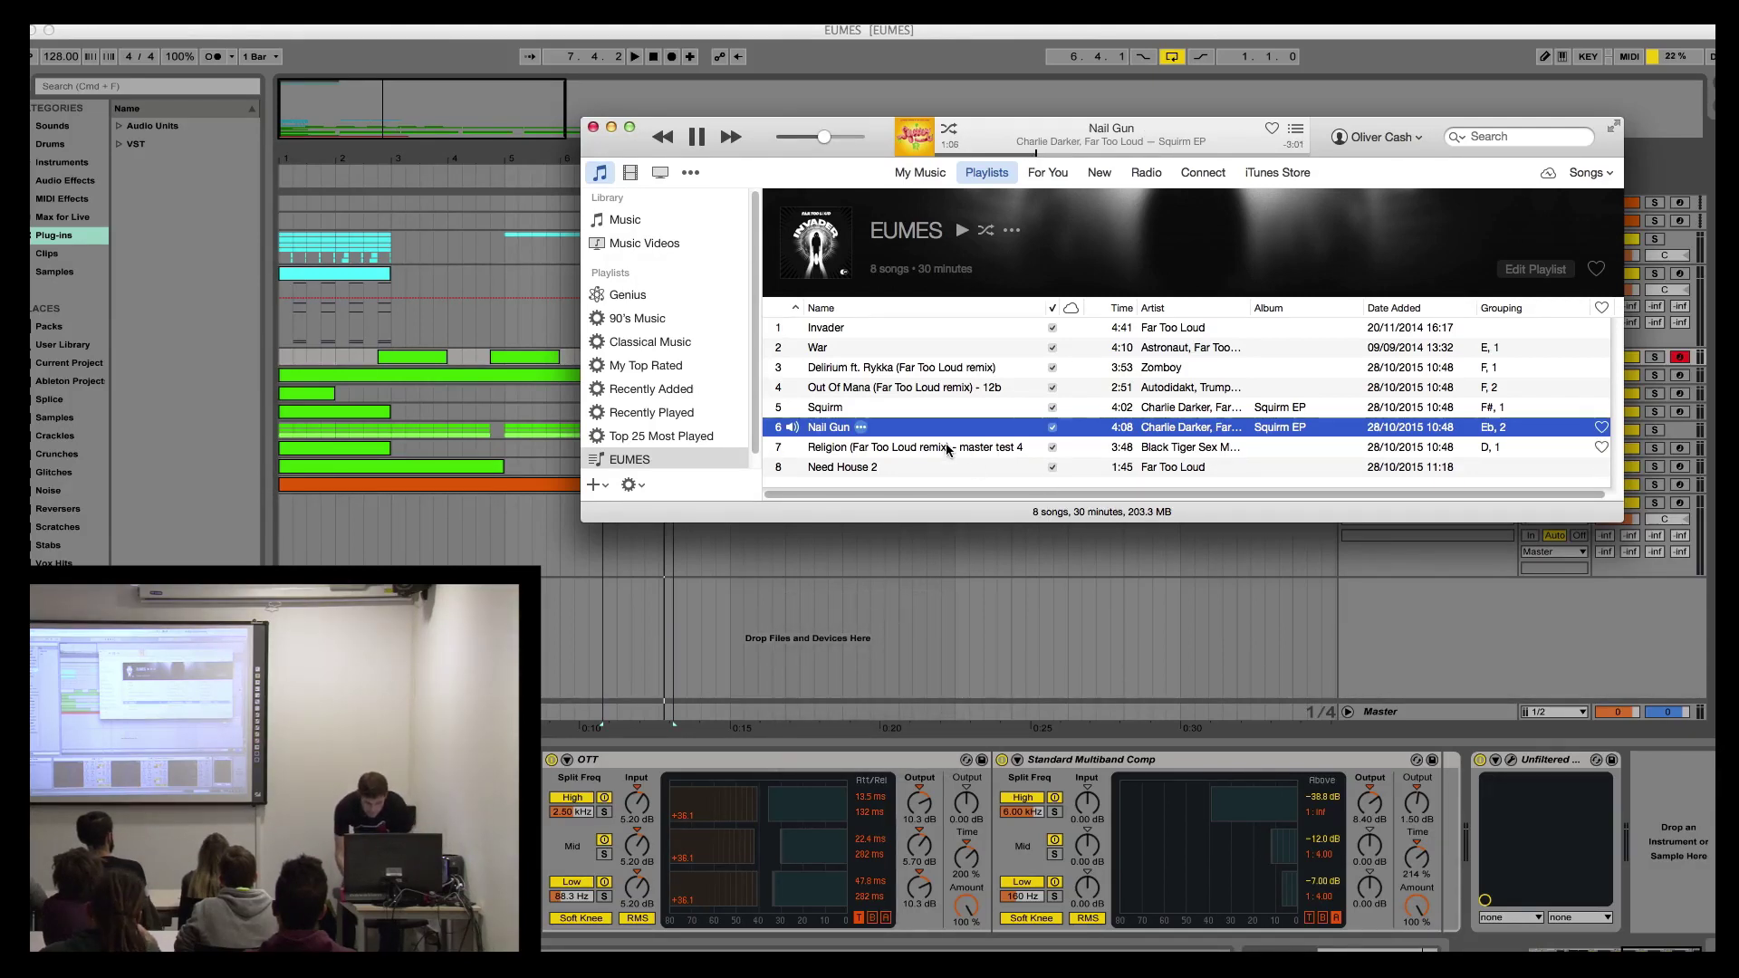
{"action": "key", "text": "space"}
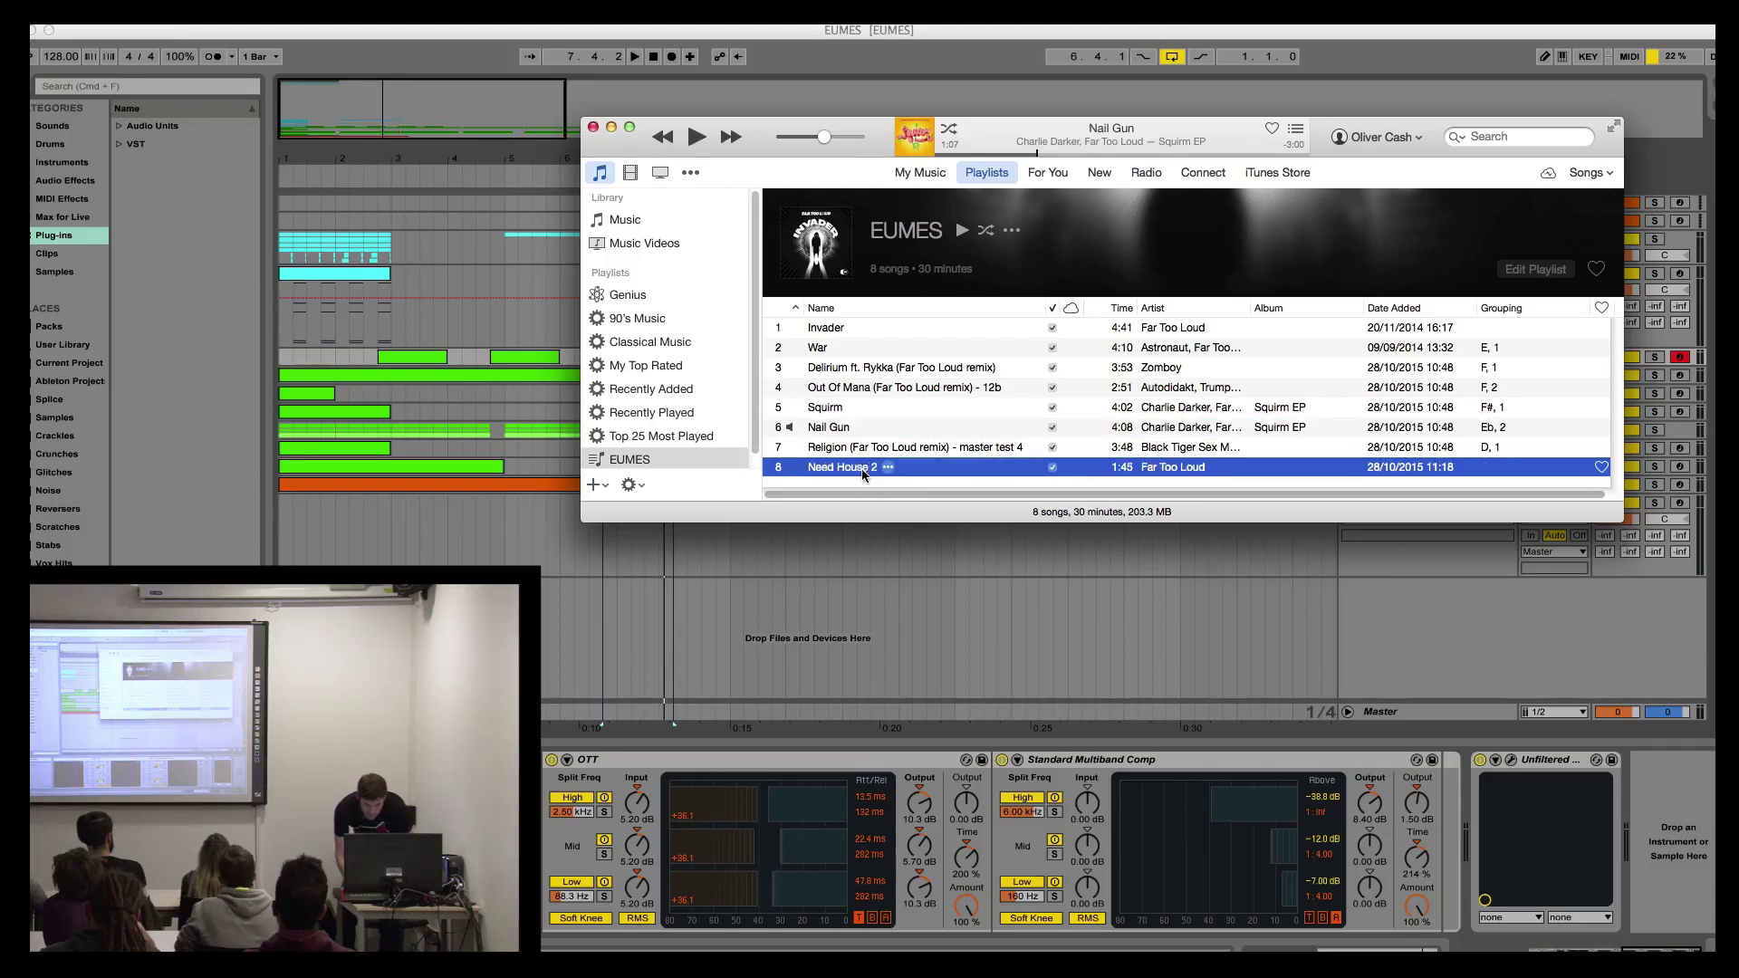
Step: Play Need House 2 from about 0:21, skip further ahead in the song, and pause it
{"action": "double_click", "coordinate": [868, 468]}
{"action": "left_click", "coordinate": [1014, 154]}
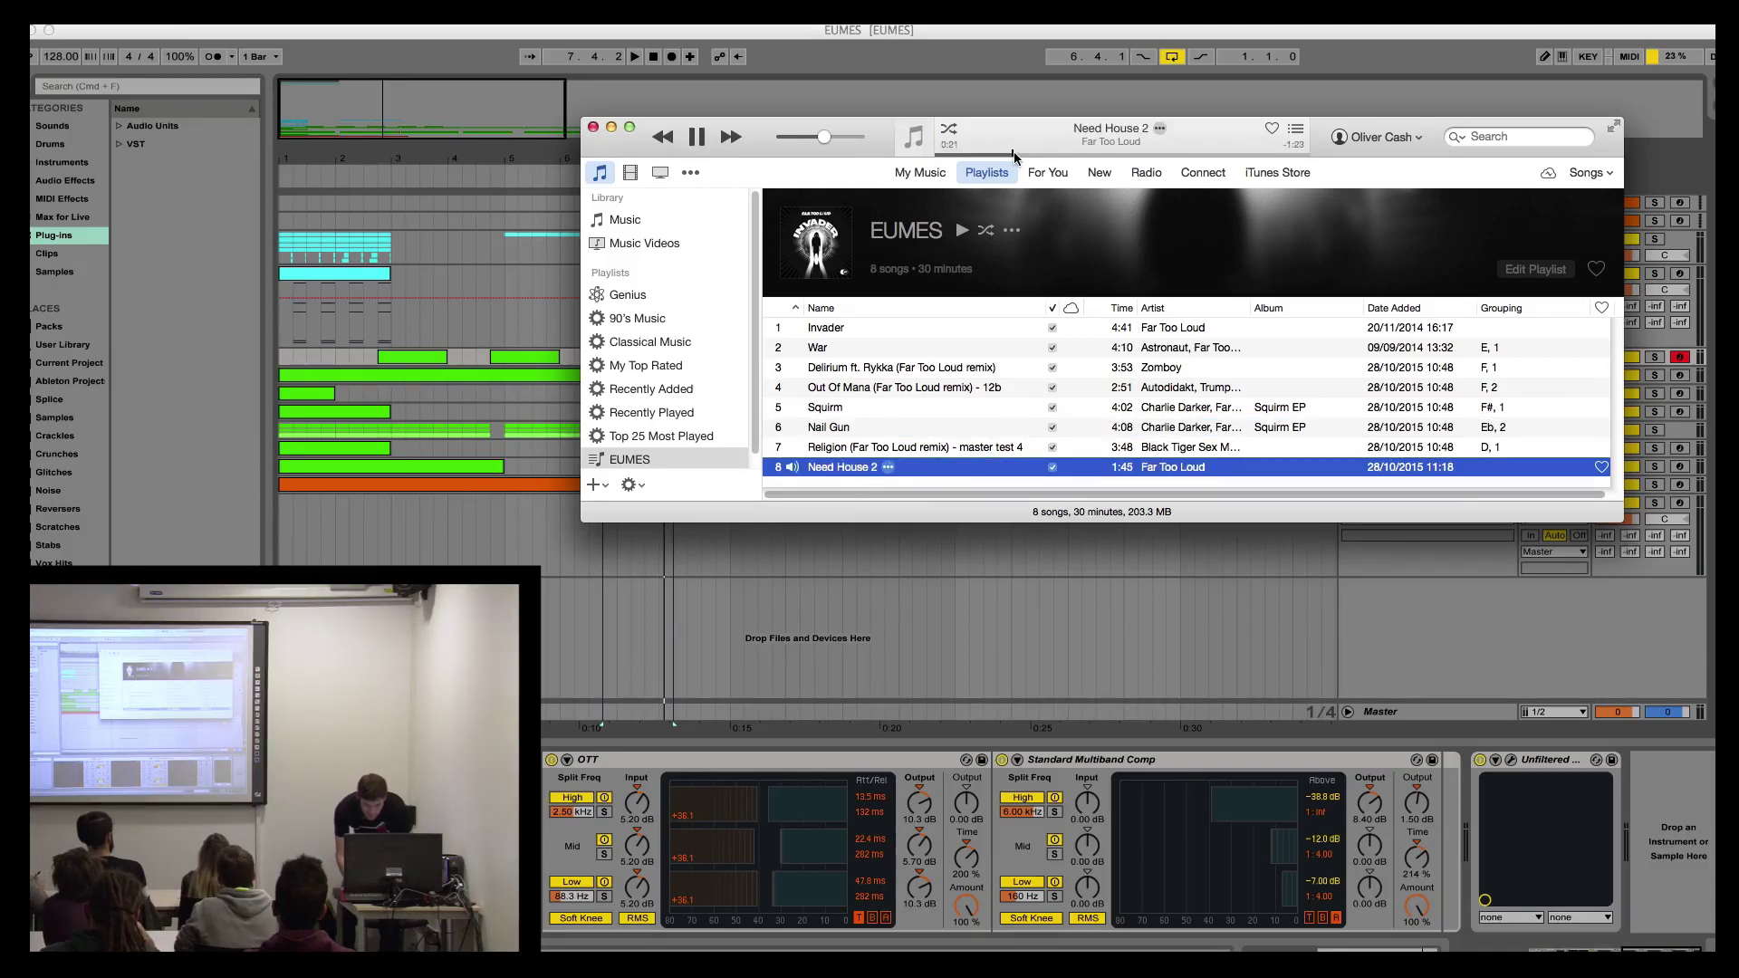
{"action": "left_click", "coordinate": [1055, 154]}
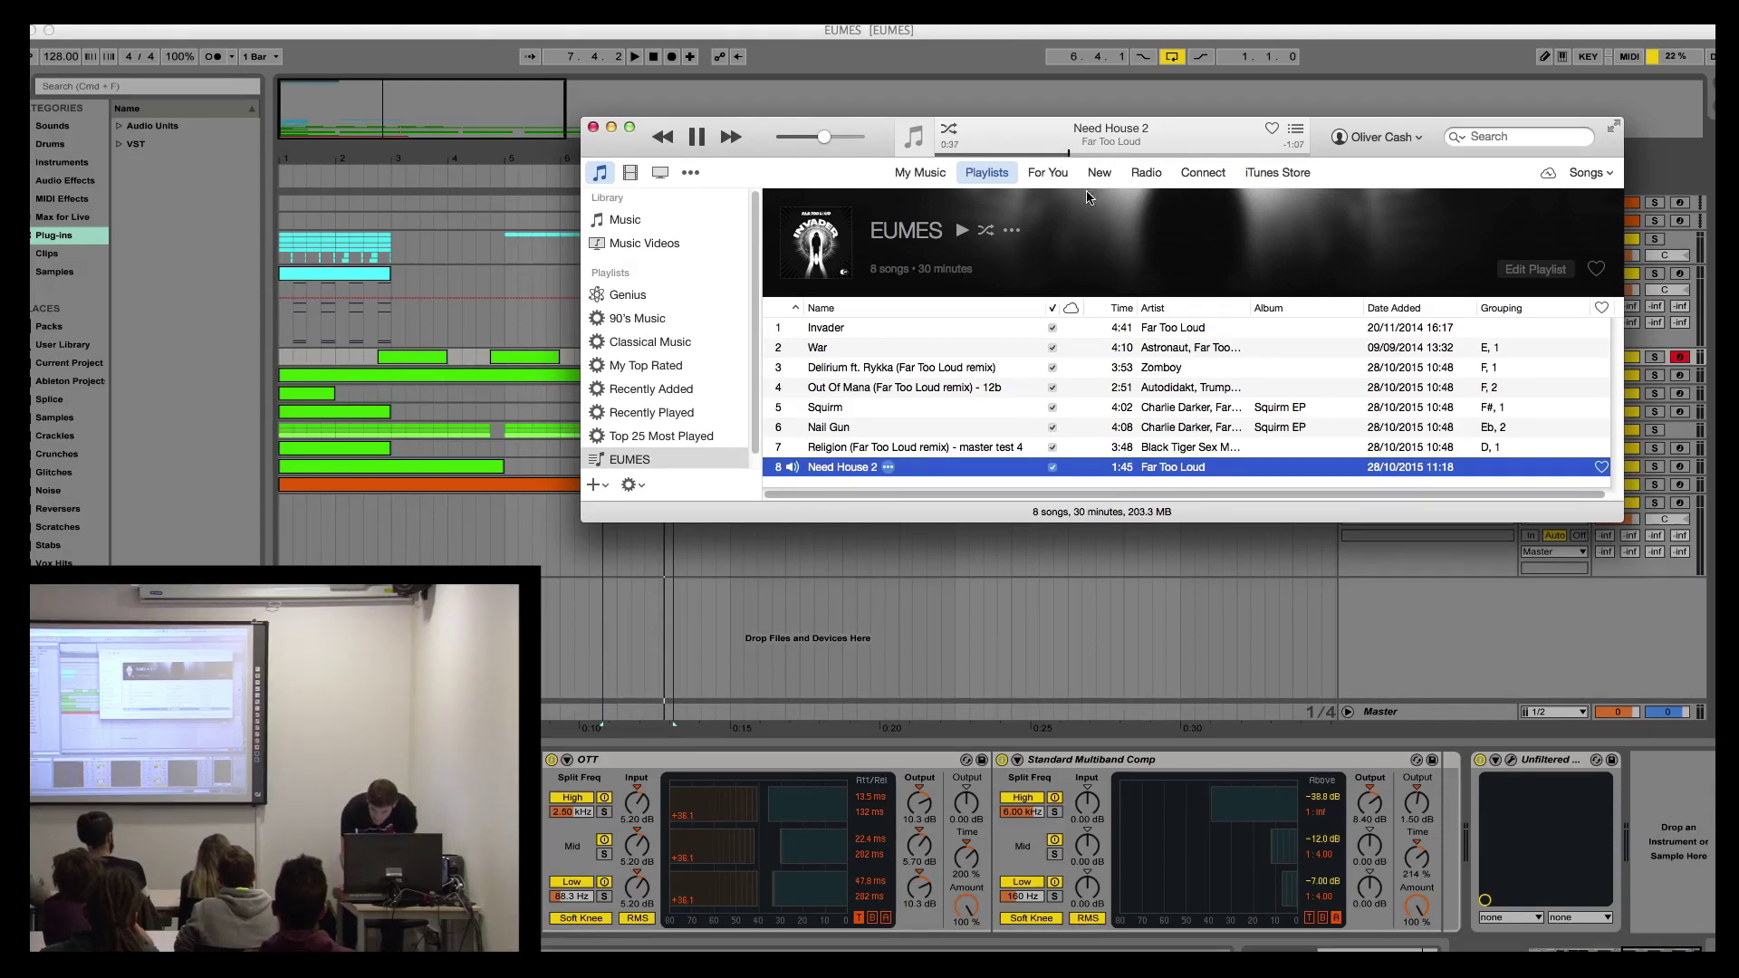
{"action": "key", "text": "space"}
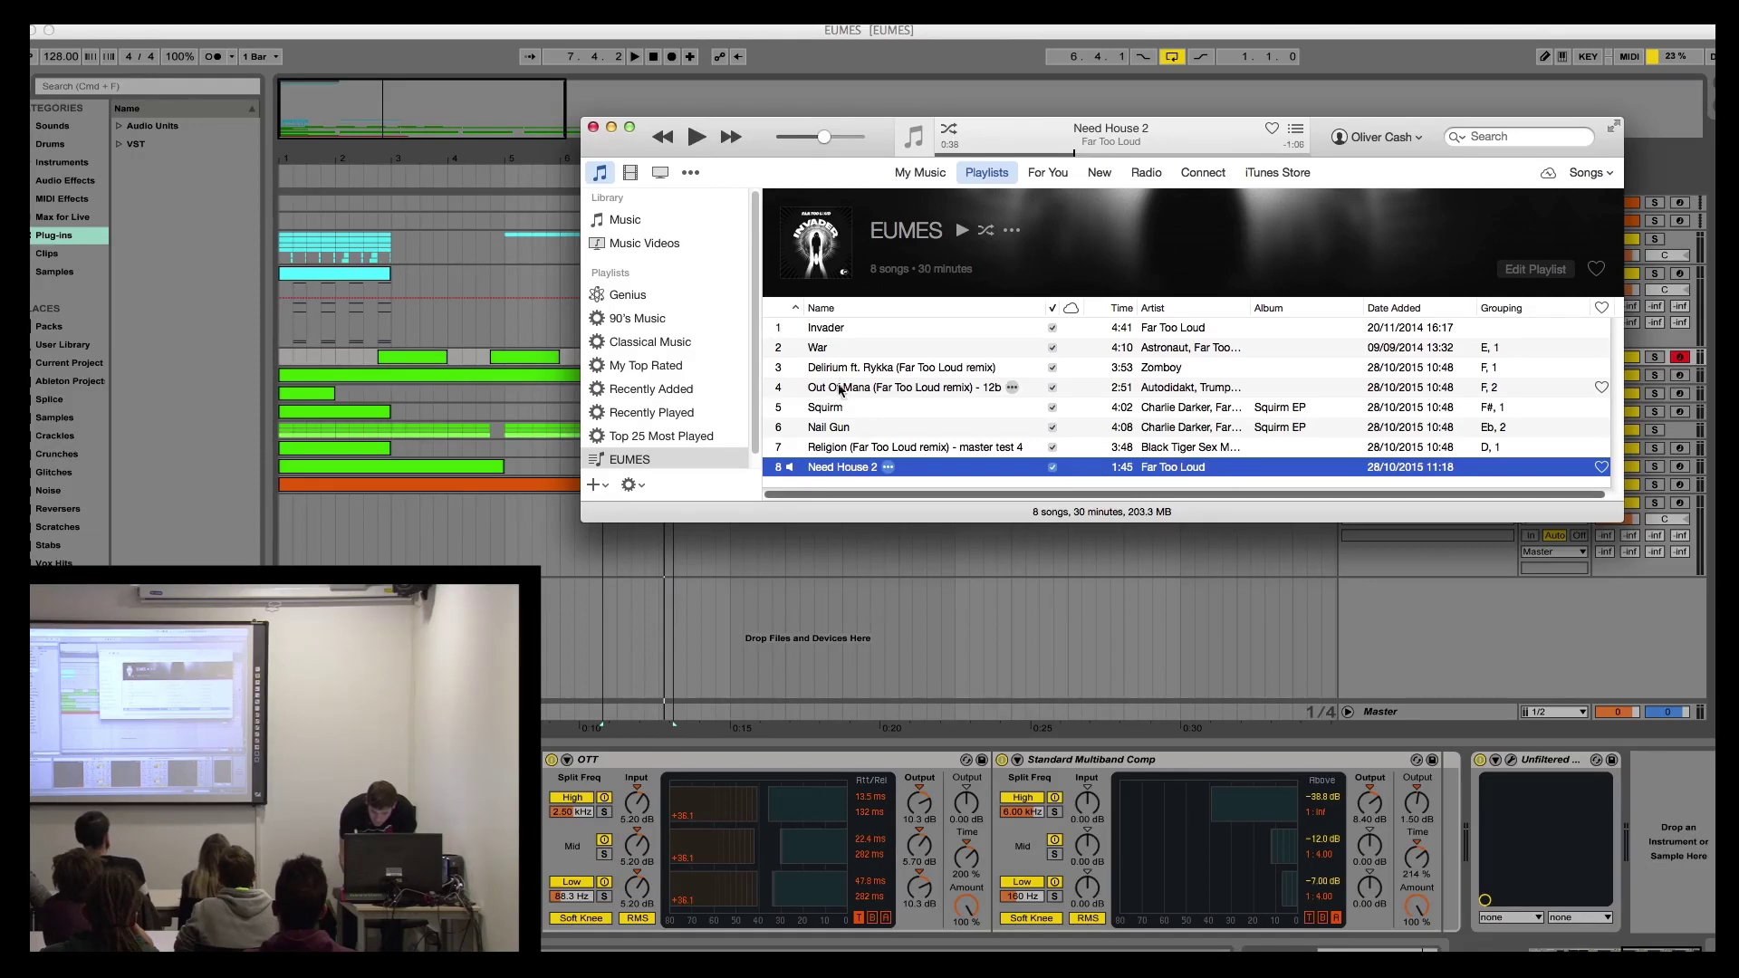
Step: Play several sections of Out Of Mana (Far Too Loud remix) - 12b by skipping ahead through the song, and pause it
{"action": "double_click", "coordinate": [877, 387]}
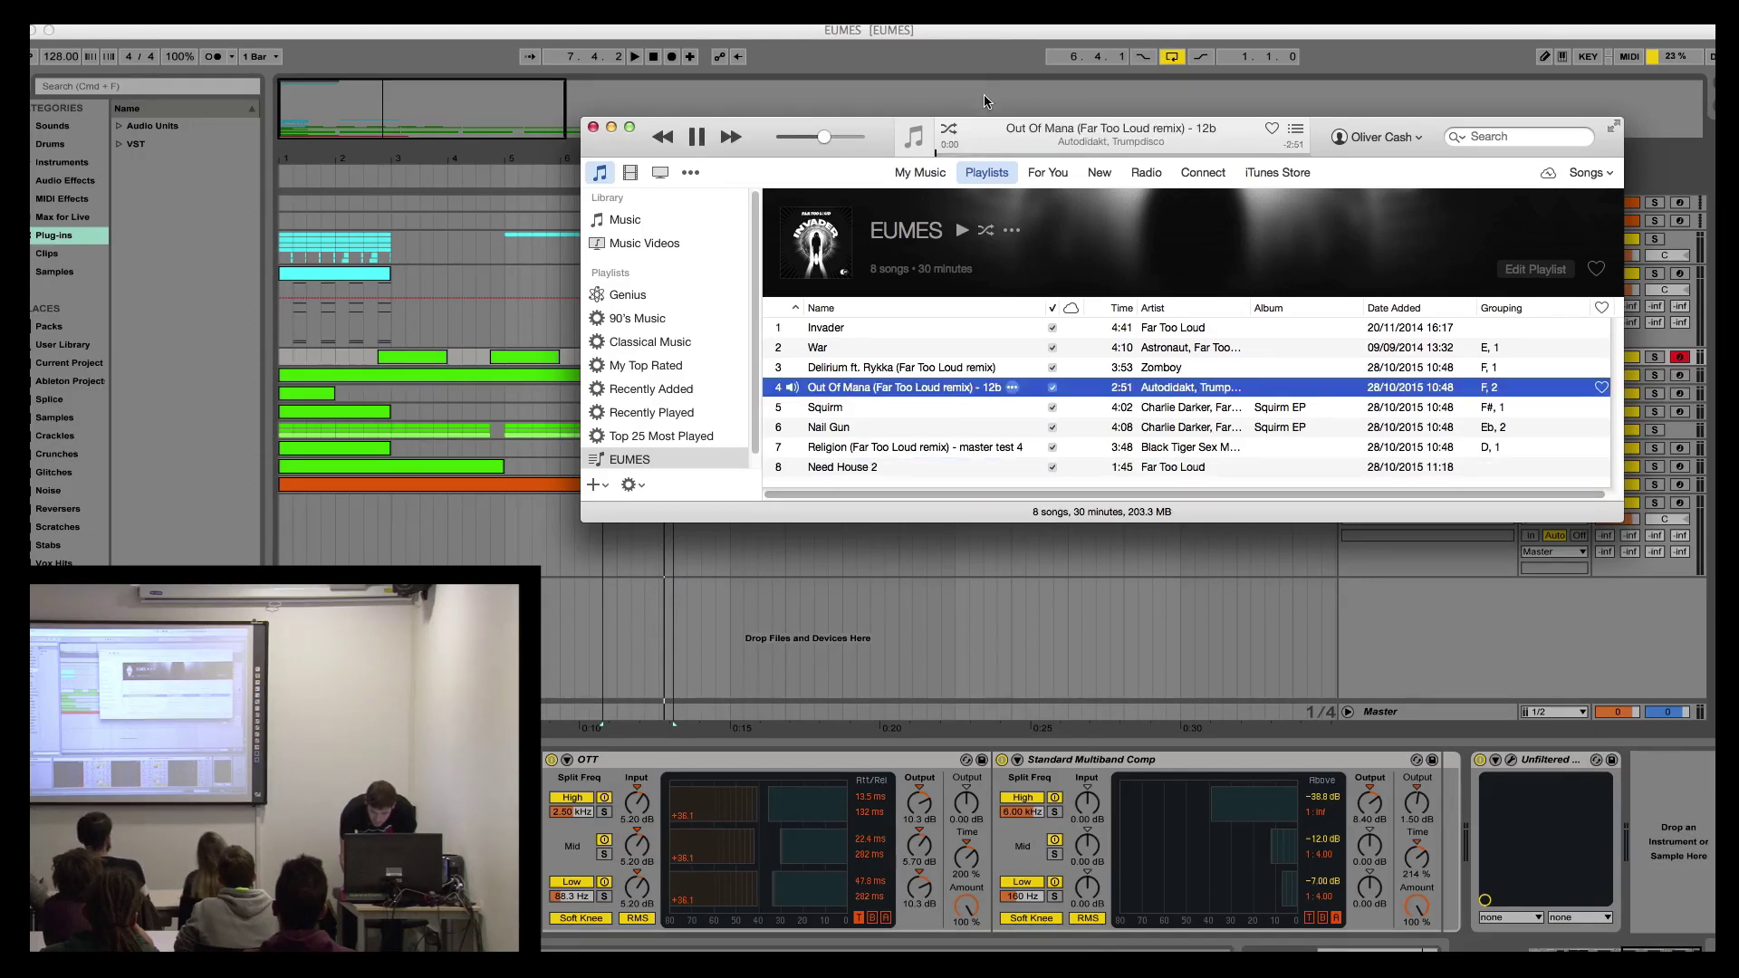
{"action": "left_click", "coordinate": [1030, 153]}
{"action": "key", "text": "space"}
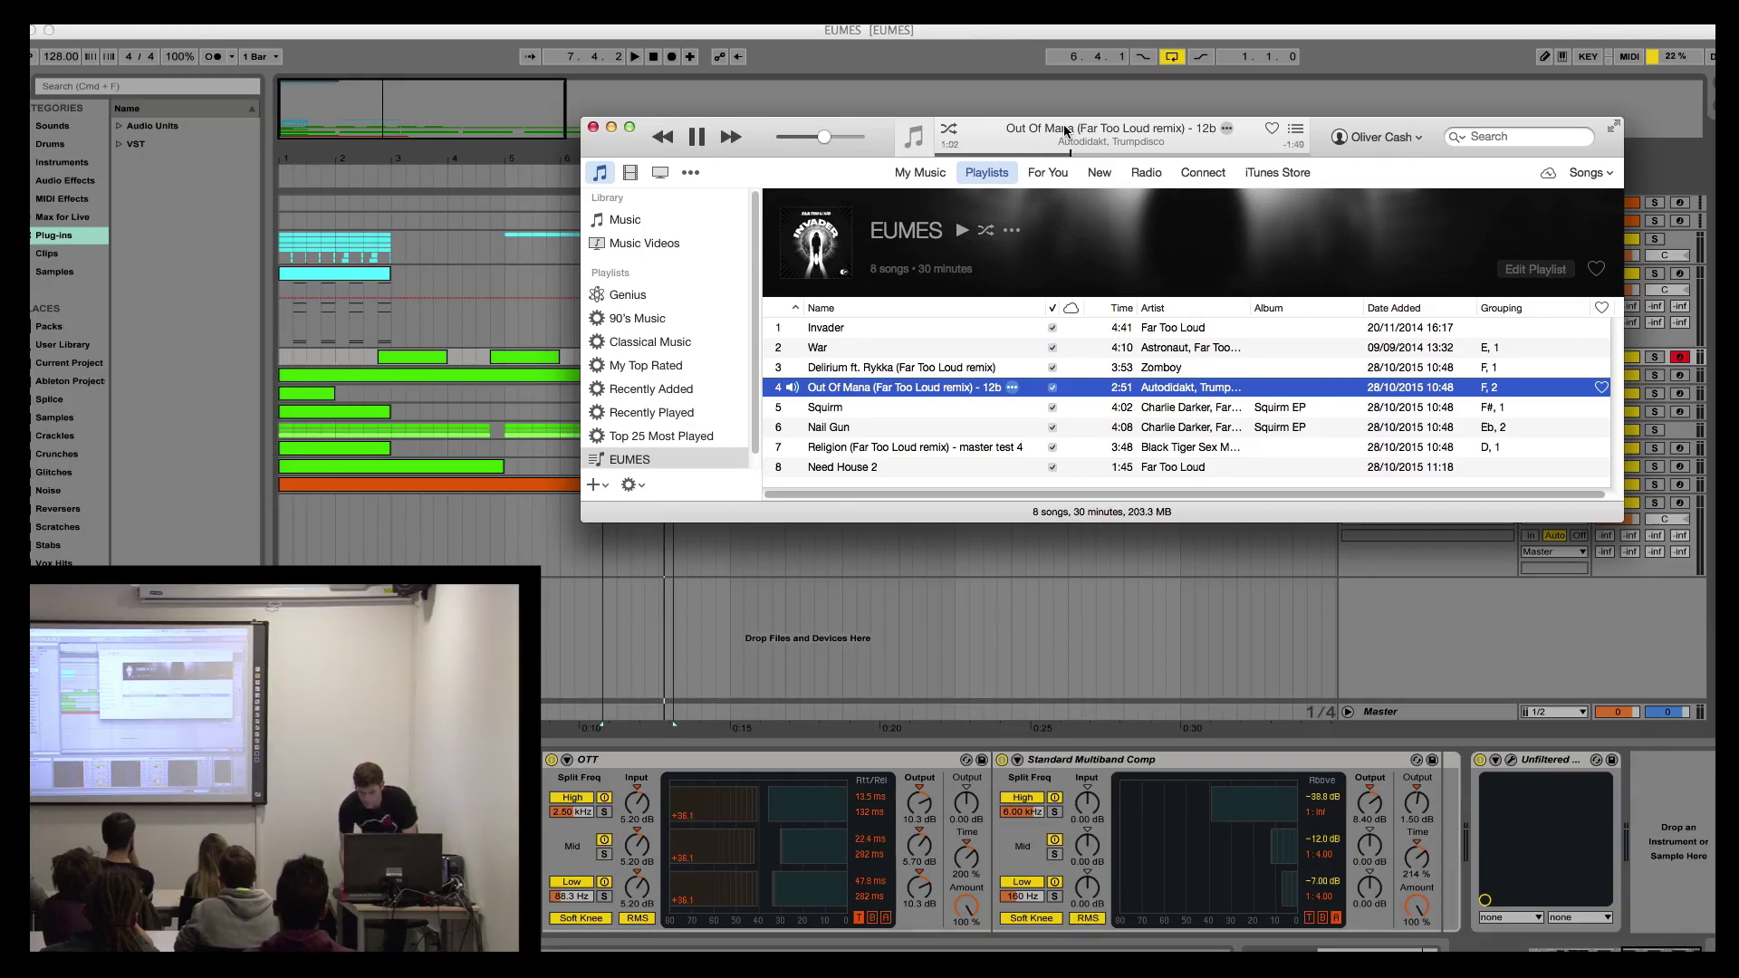
{"action": "left_click", "coordinate": [1108, 154]}
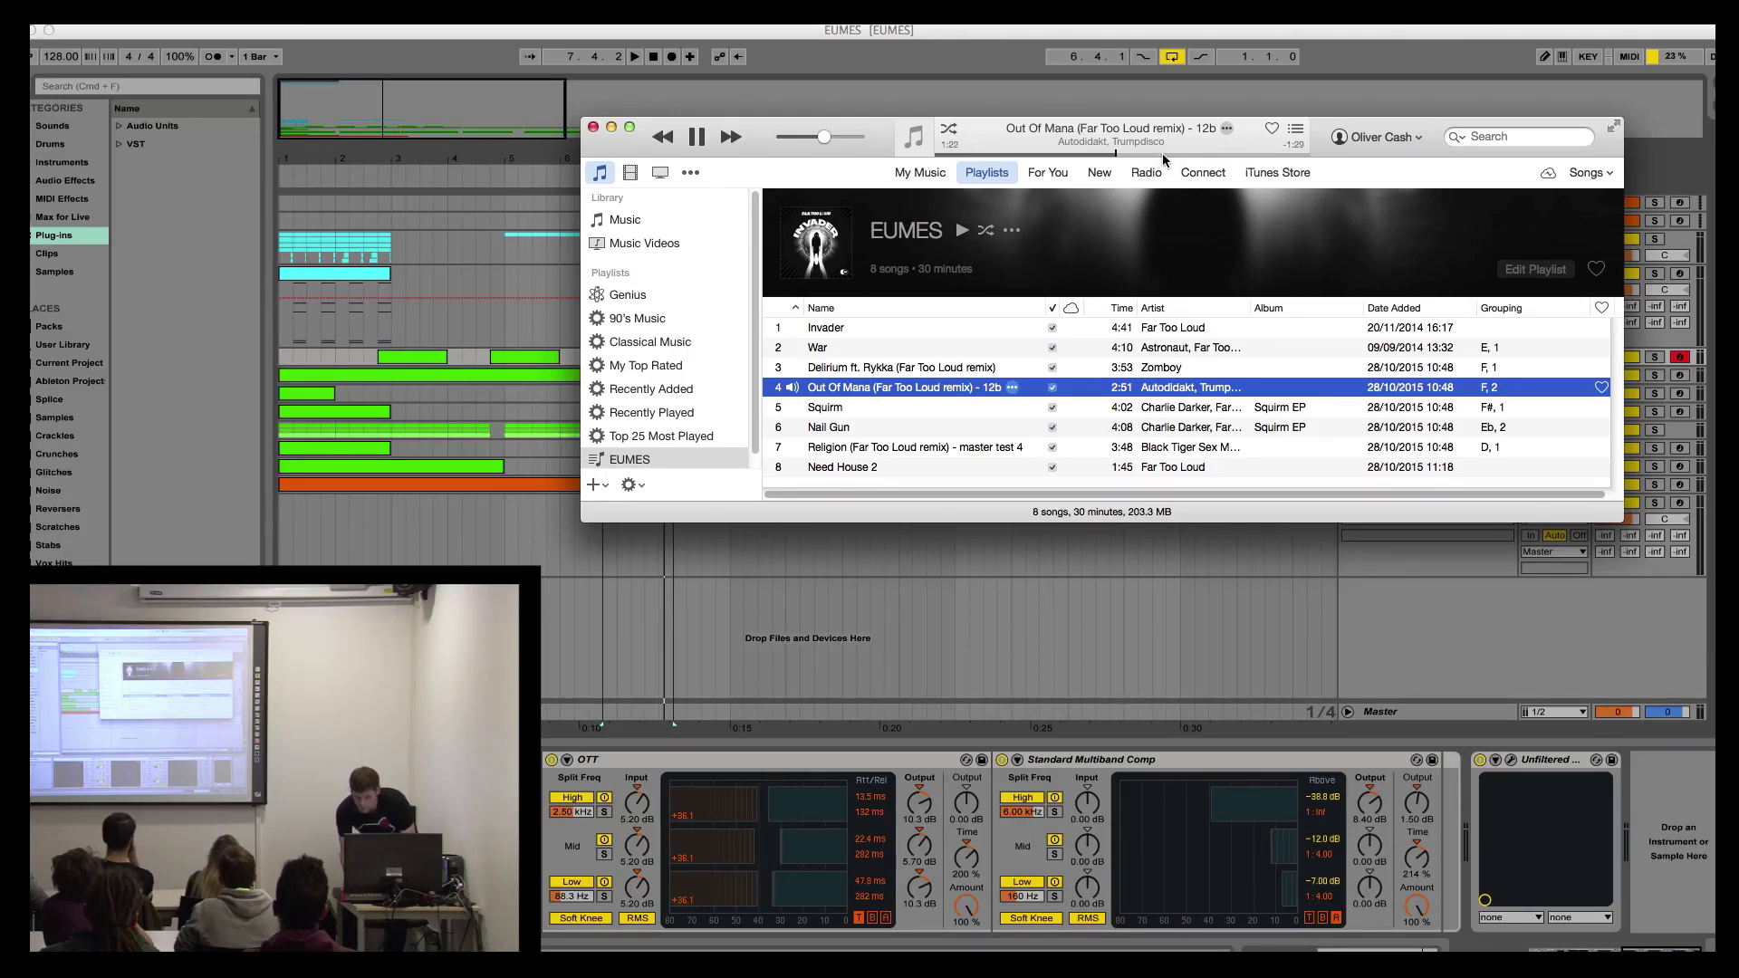
{"action": "left_click", "coordinate": [1185, 152]}
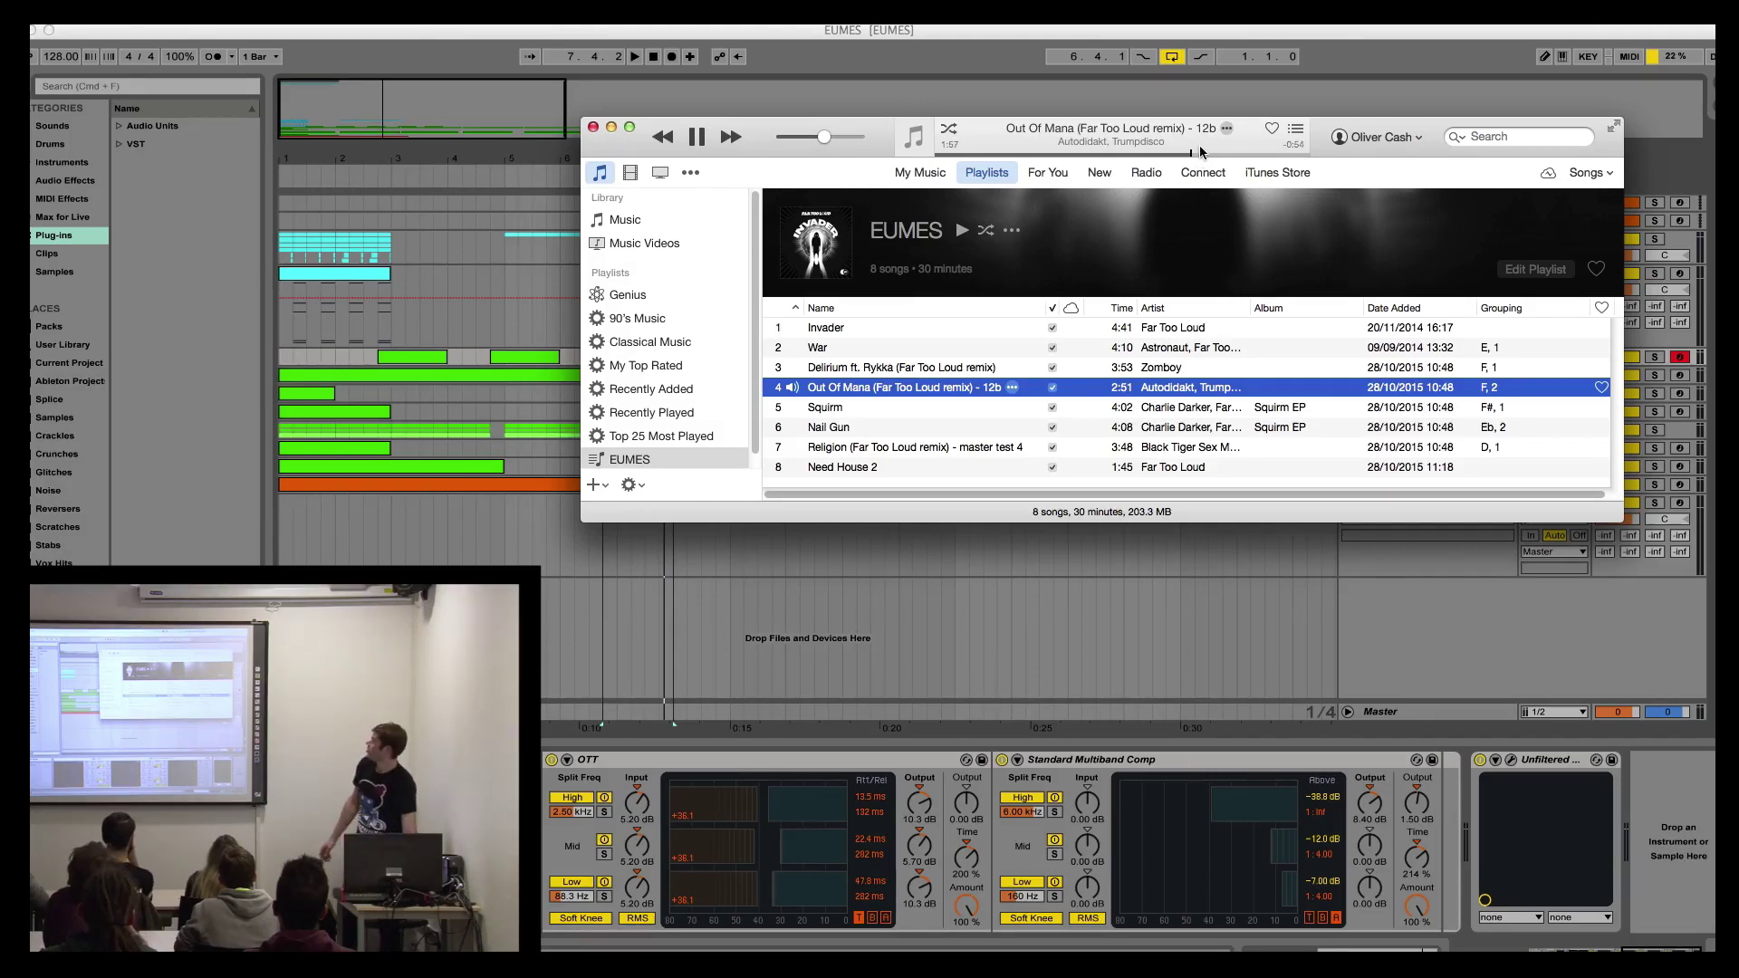
{"action": "key", "text": "space"}
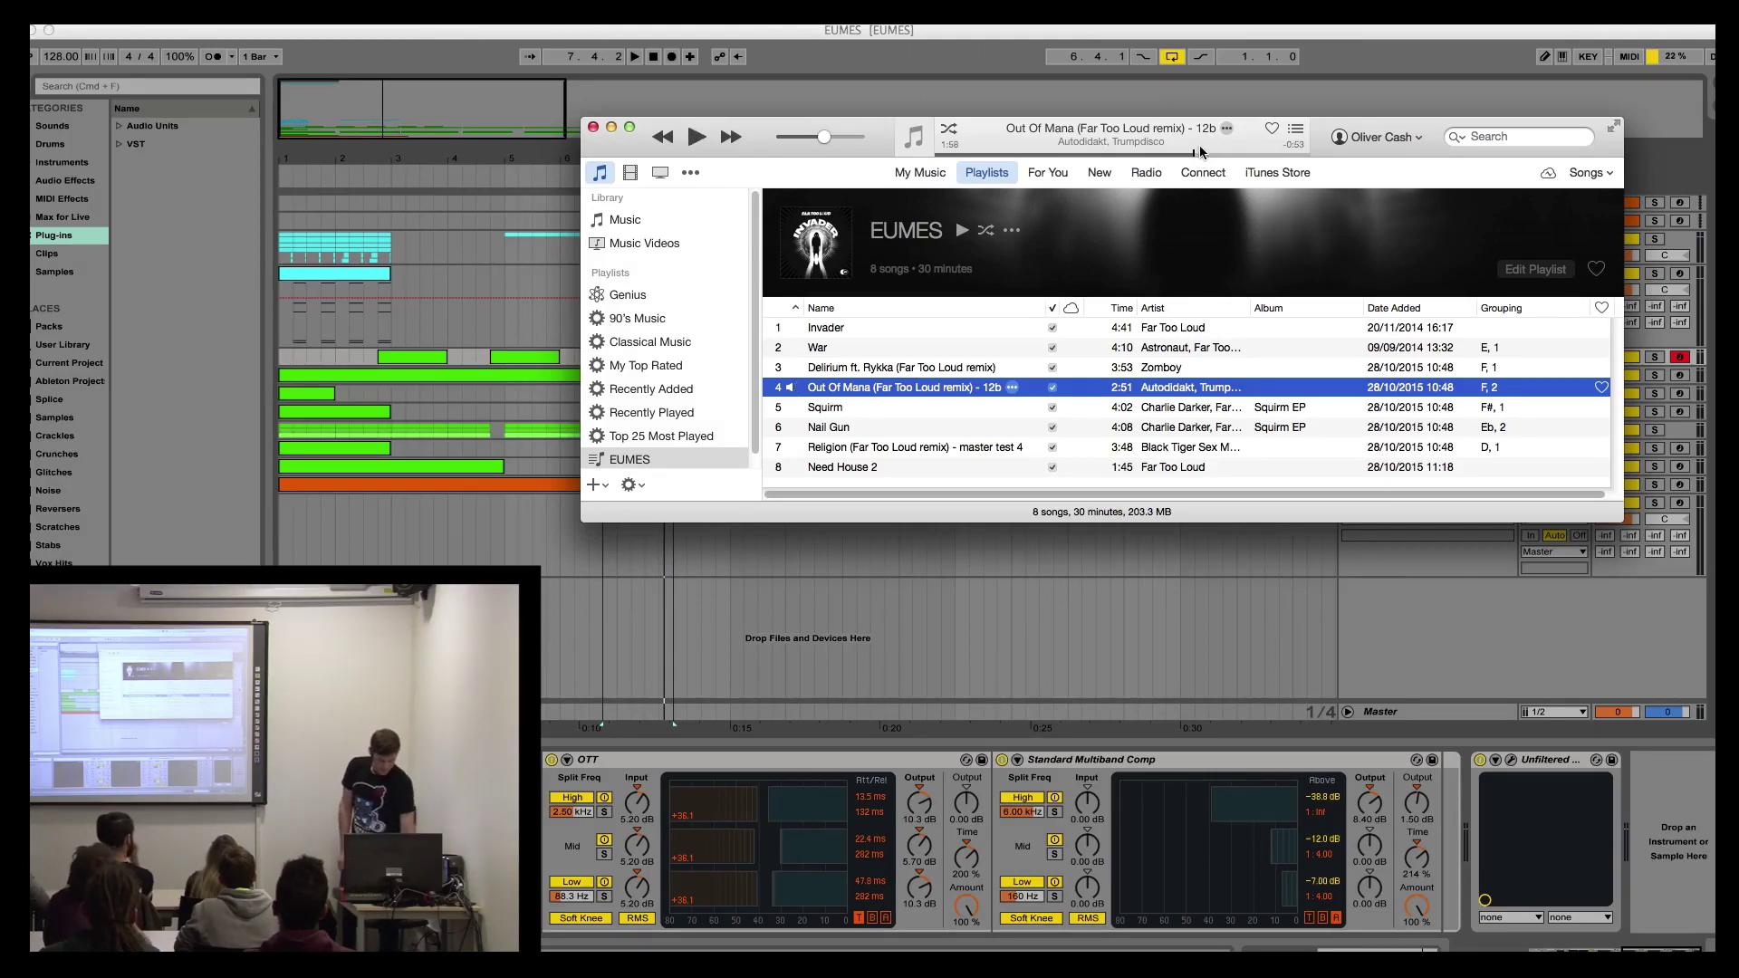
Step: Switch from iTunes to the Blip Wavetables project in Cubase
{"action": "key", "text": "super+Tab"}
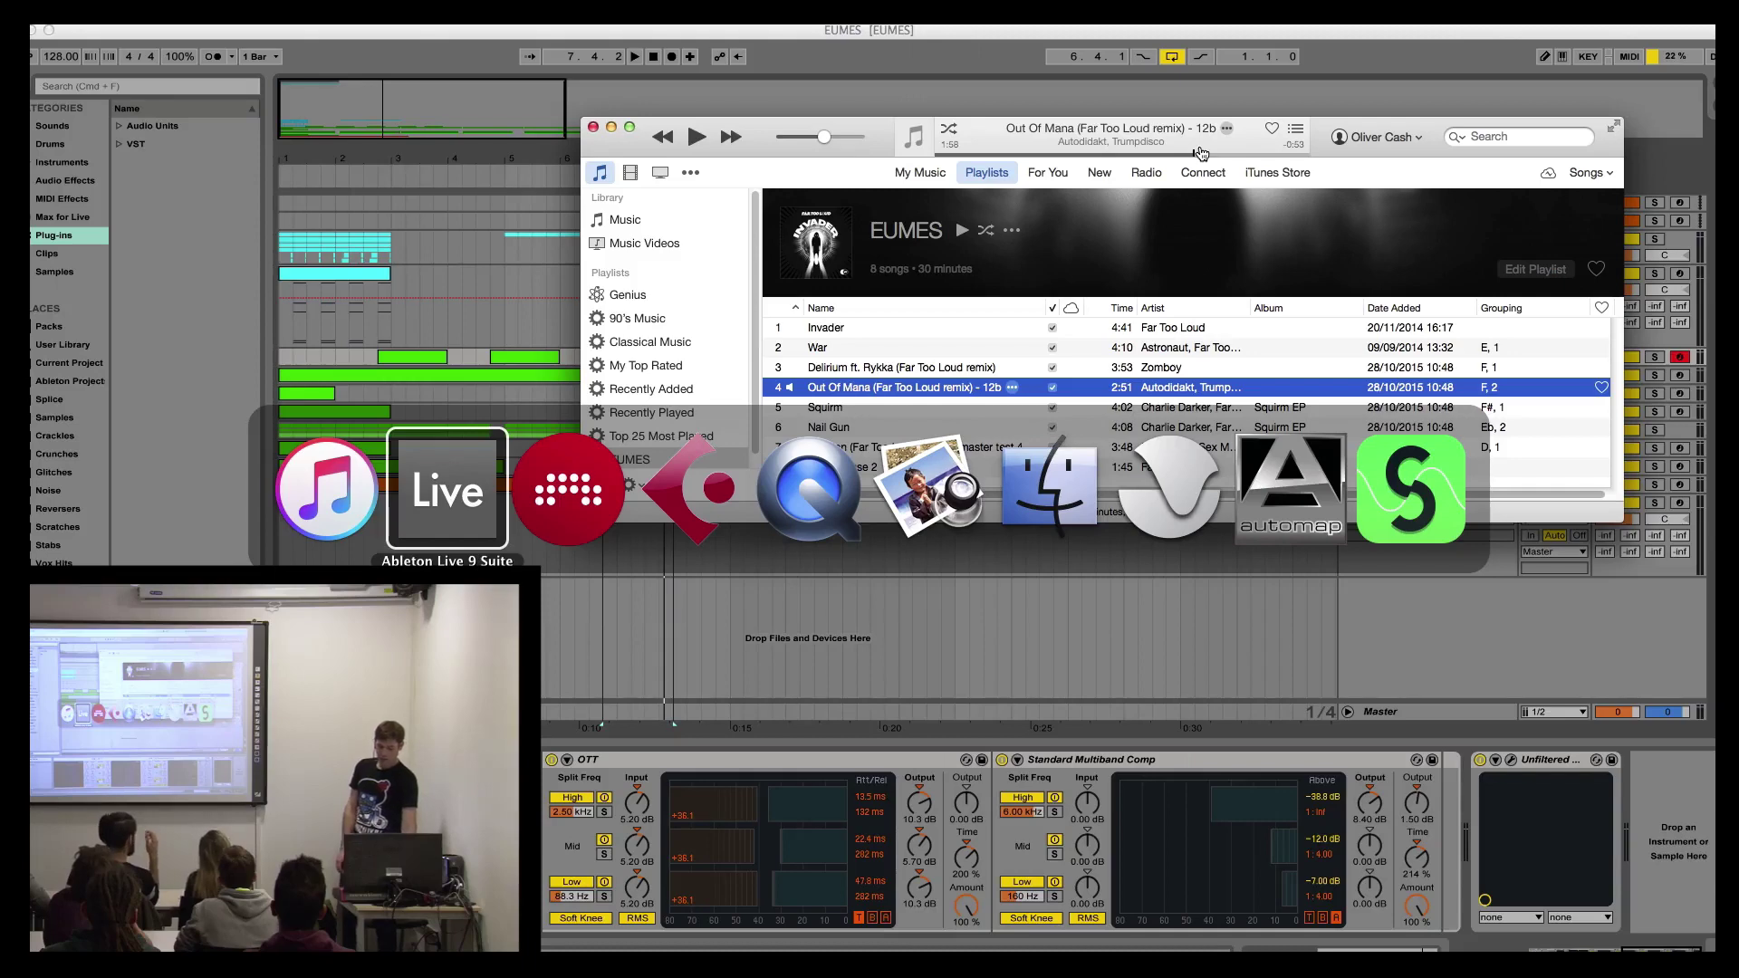
{"action": "key", "text": "super+Tab"}
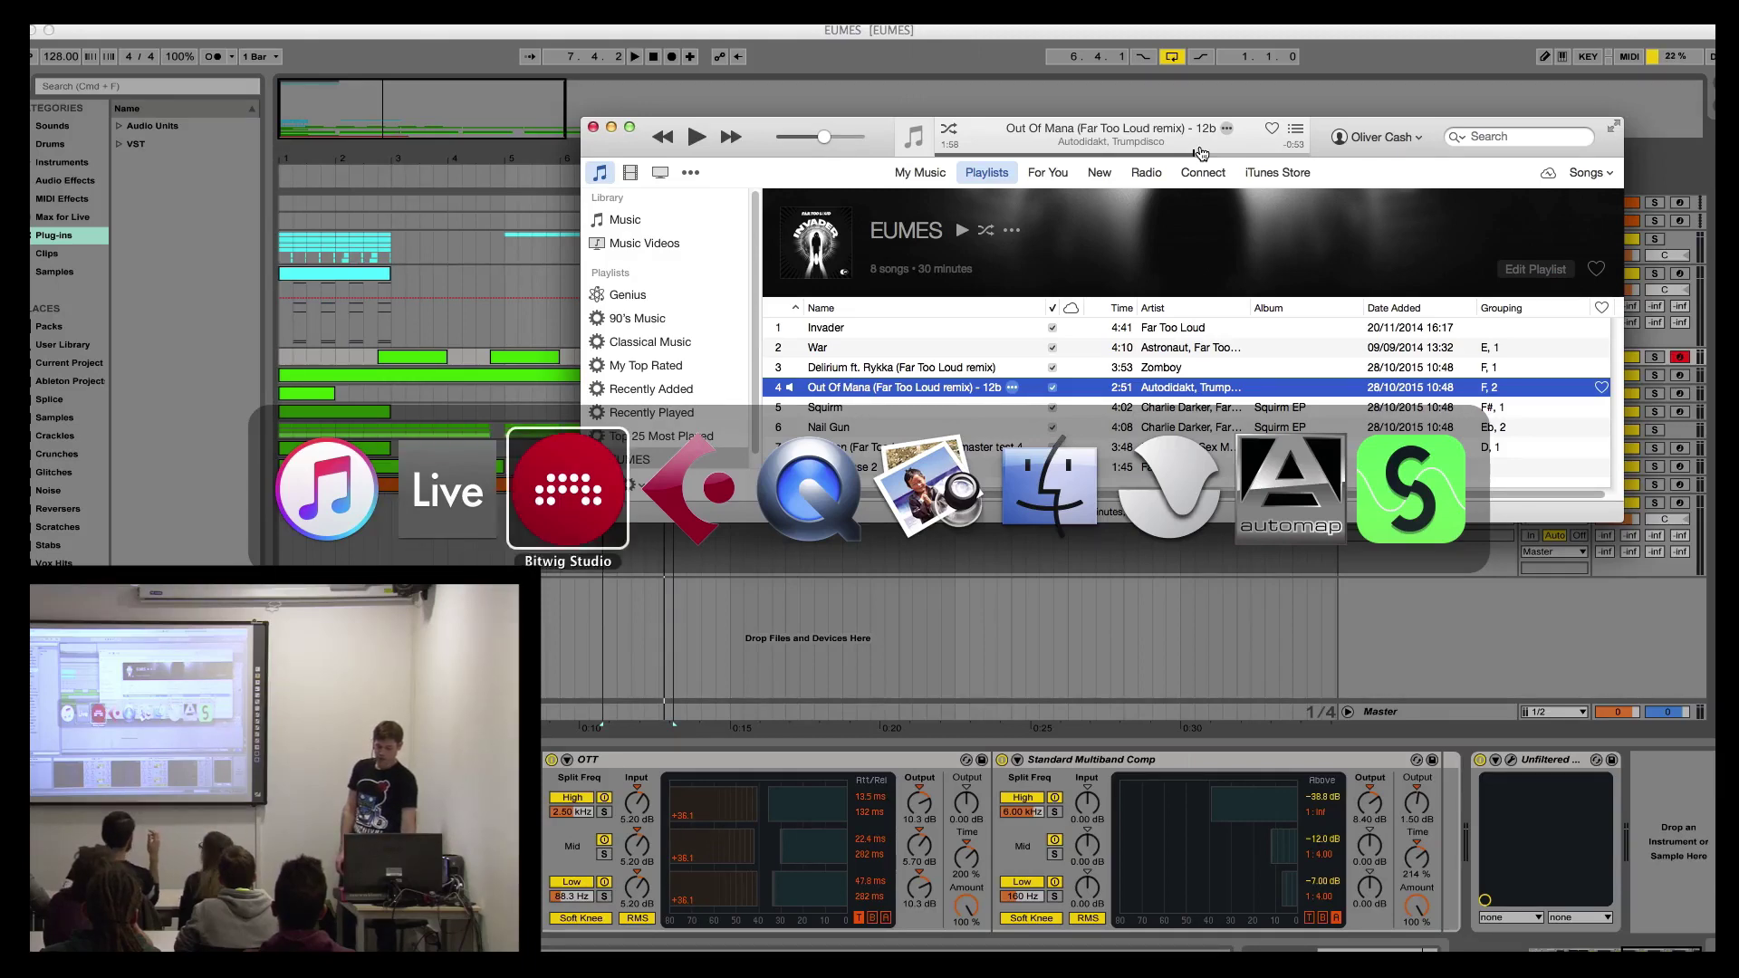
{"action": "key", "text": "super+Tab"}
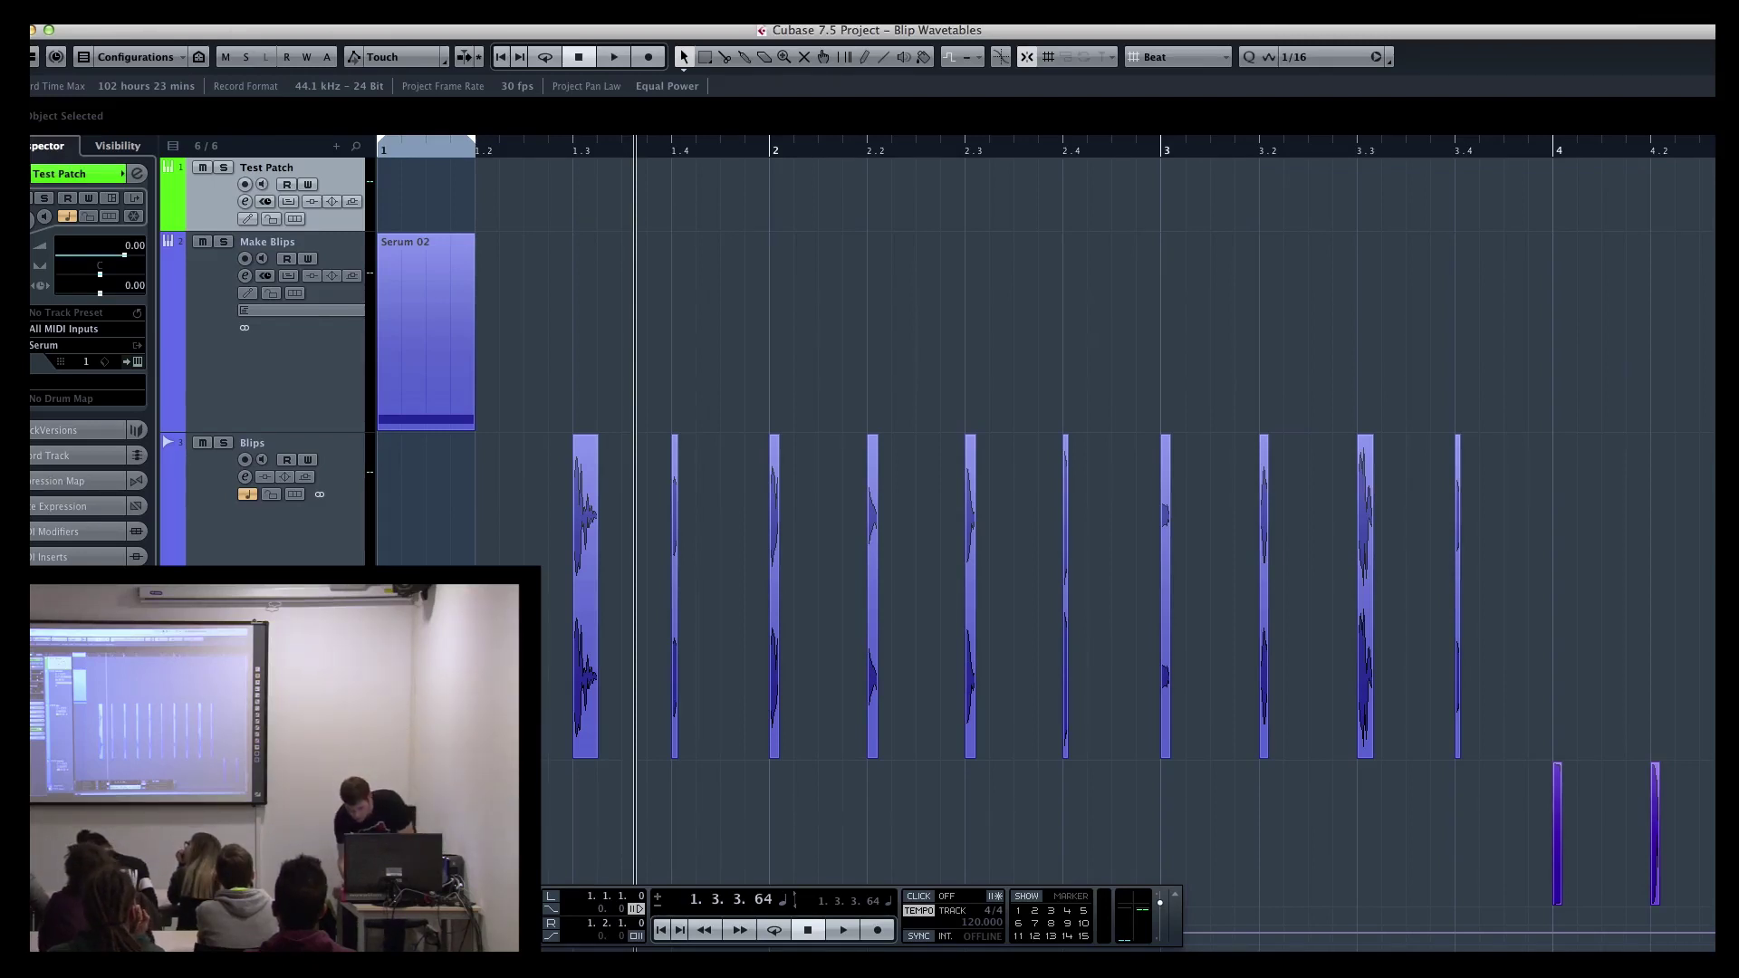
Step: Solo the Orig Blips track and play its blips from the start of bar 4
{"action": "left_click_drag", "start_coordinate": [1506, 150], "coordinate": [1545, 450]}
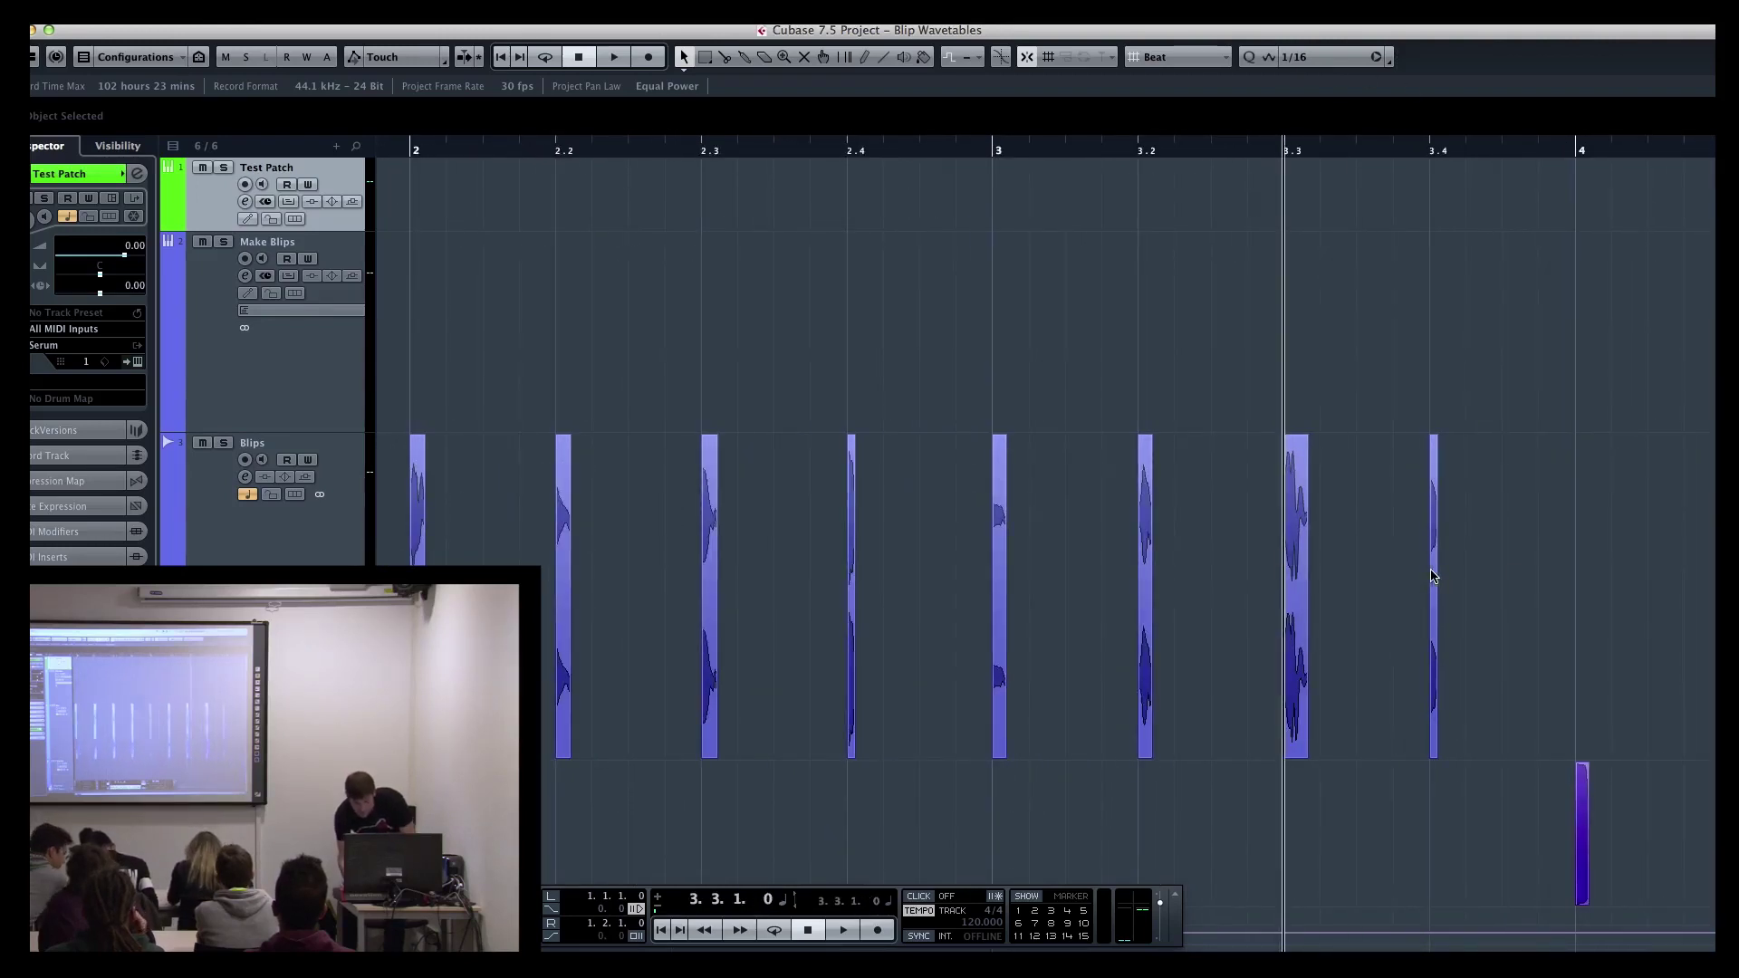
{"action": "scroll", "coordinate": [1431, 576], "scroll_direction": "right", "scroll_amount": 5}
{"action": "scroll", "coordinate": [1442, 573], "scroll_direction": "left", "scroll_amount": 2}
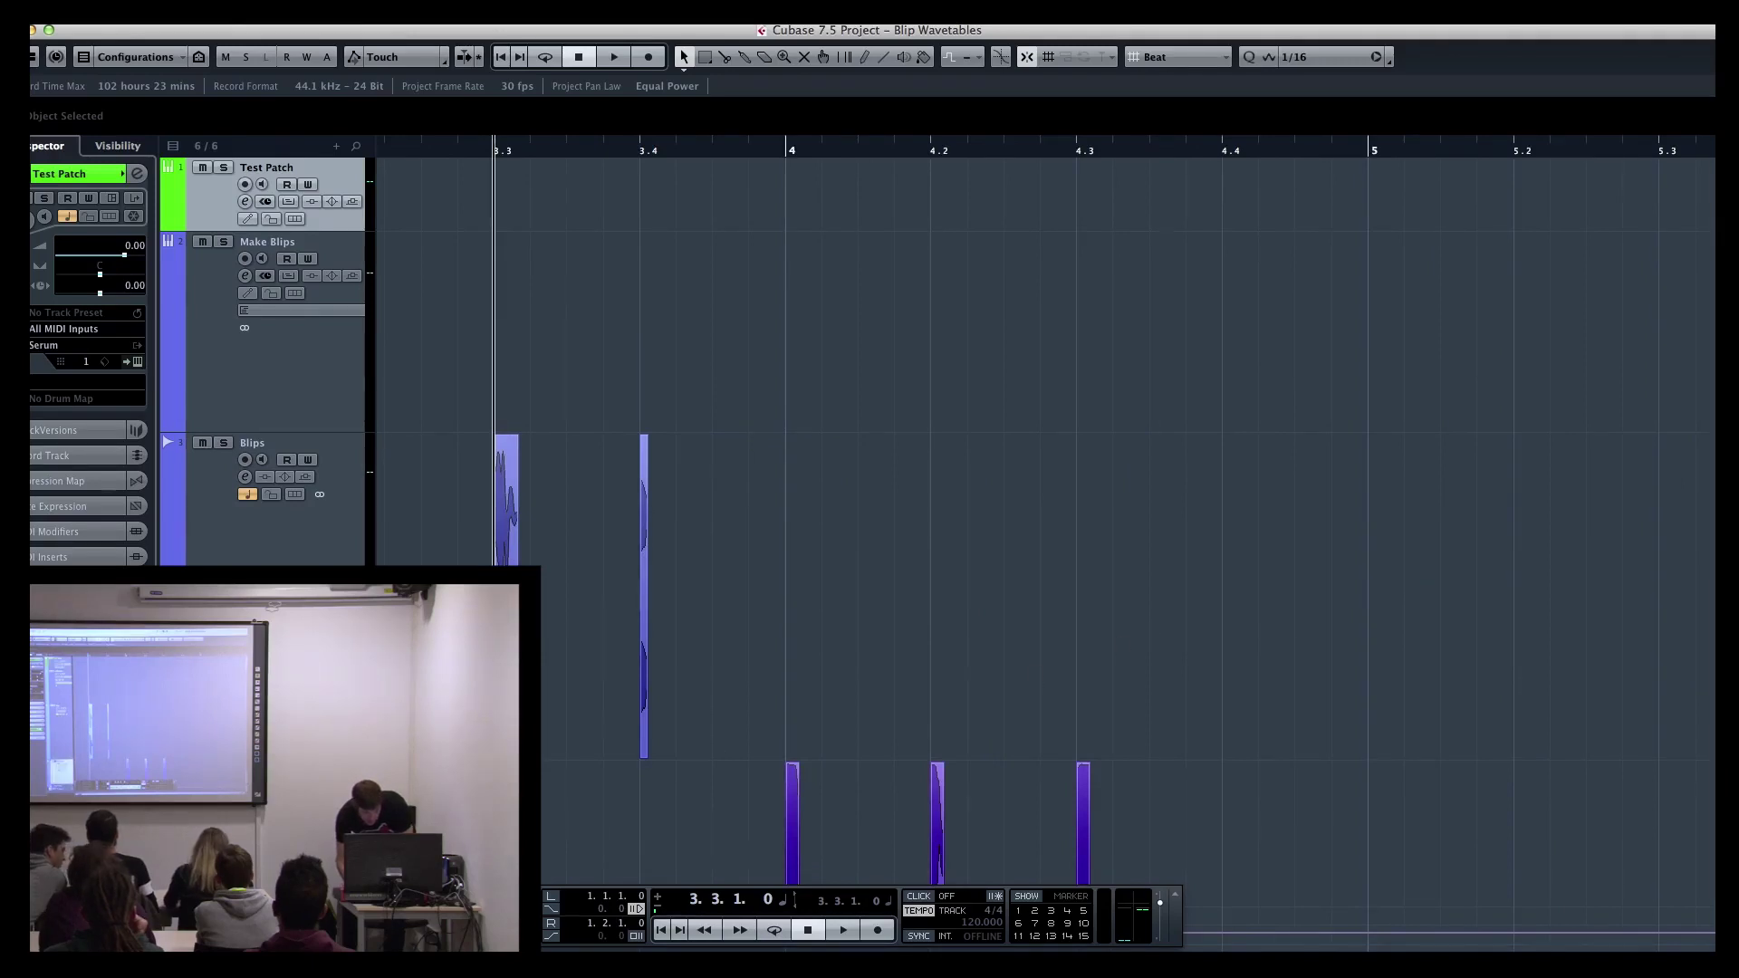
{"action": "left_click", "coordinate": [224, 771]}
{"action": "left_click", "coordinate": [785, 155]}
{"action": "key", "text": "space"}
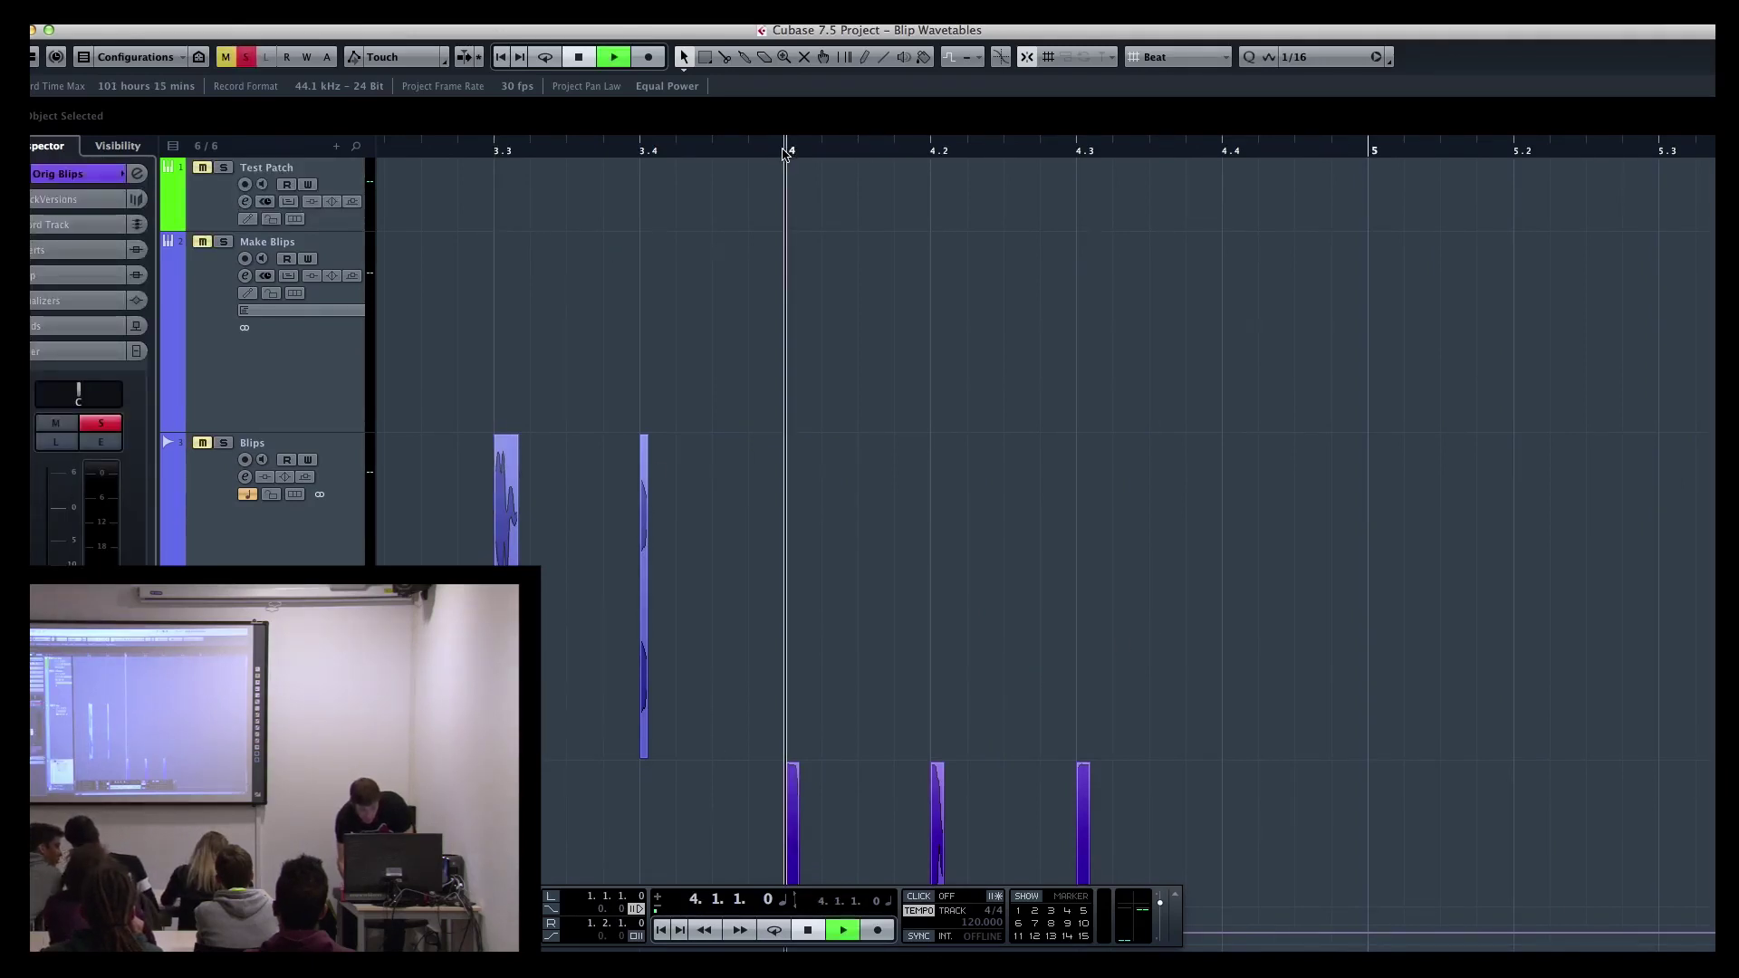
Step: Stop playback and unsolo the Orig Blips track
{"action": "key", "text": "space"}
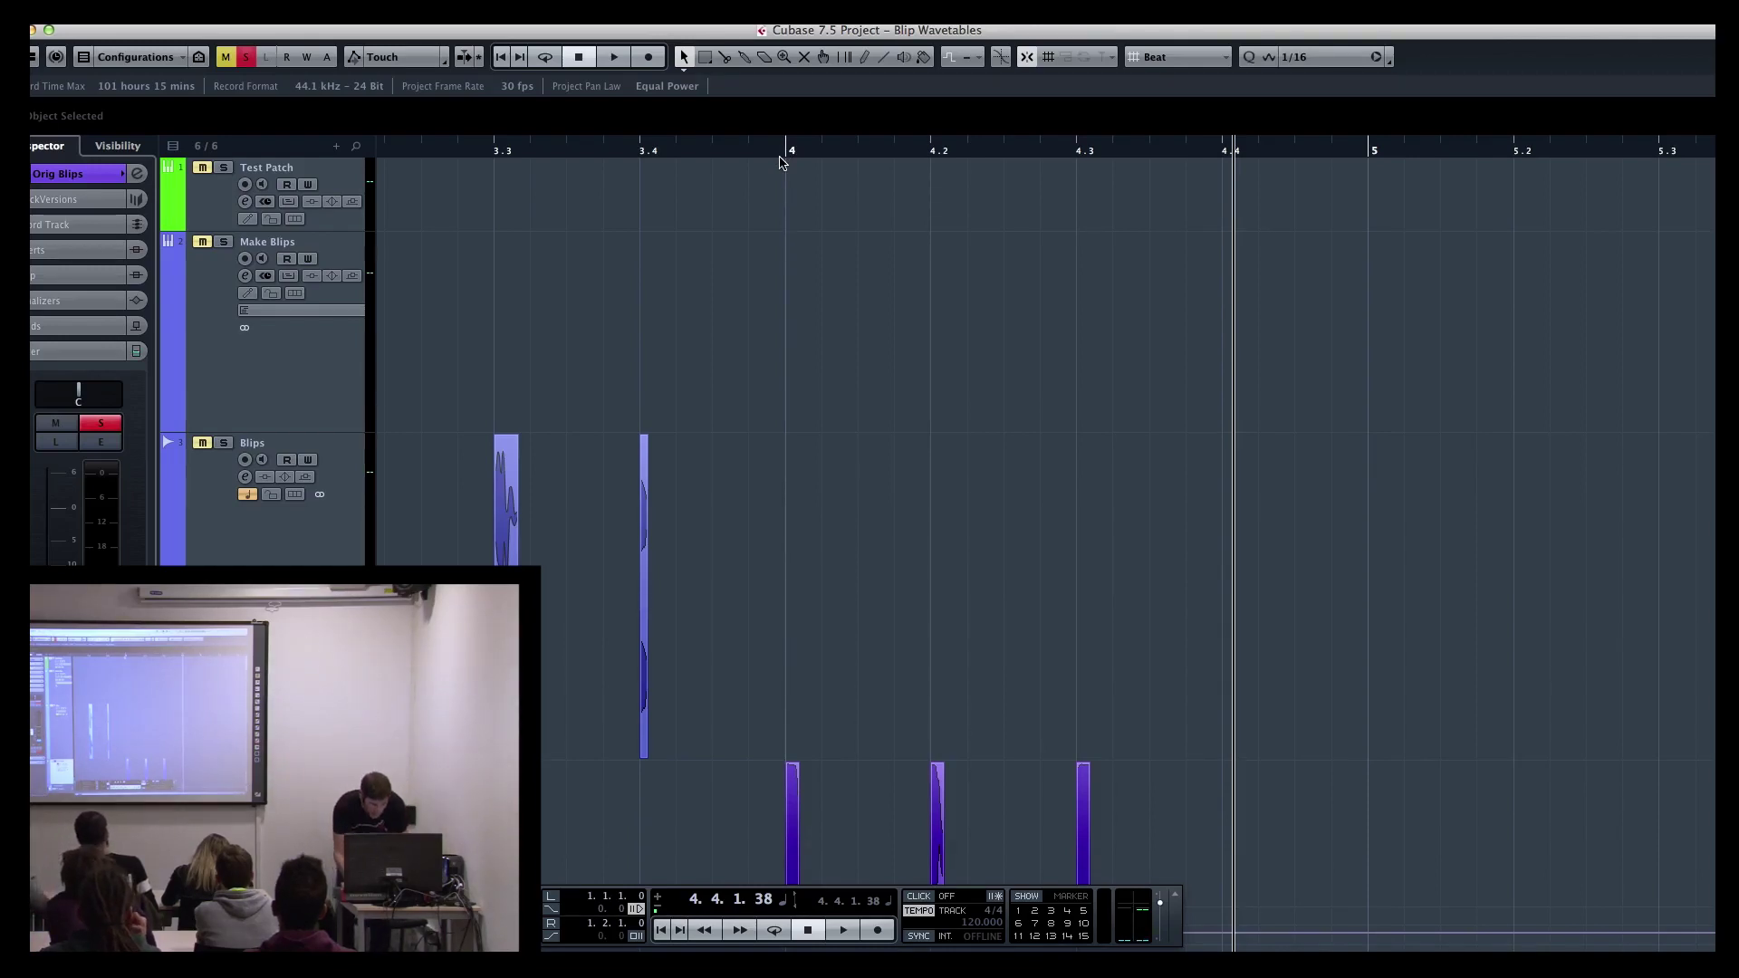
{"action": "key", "text": "s"}
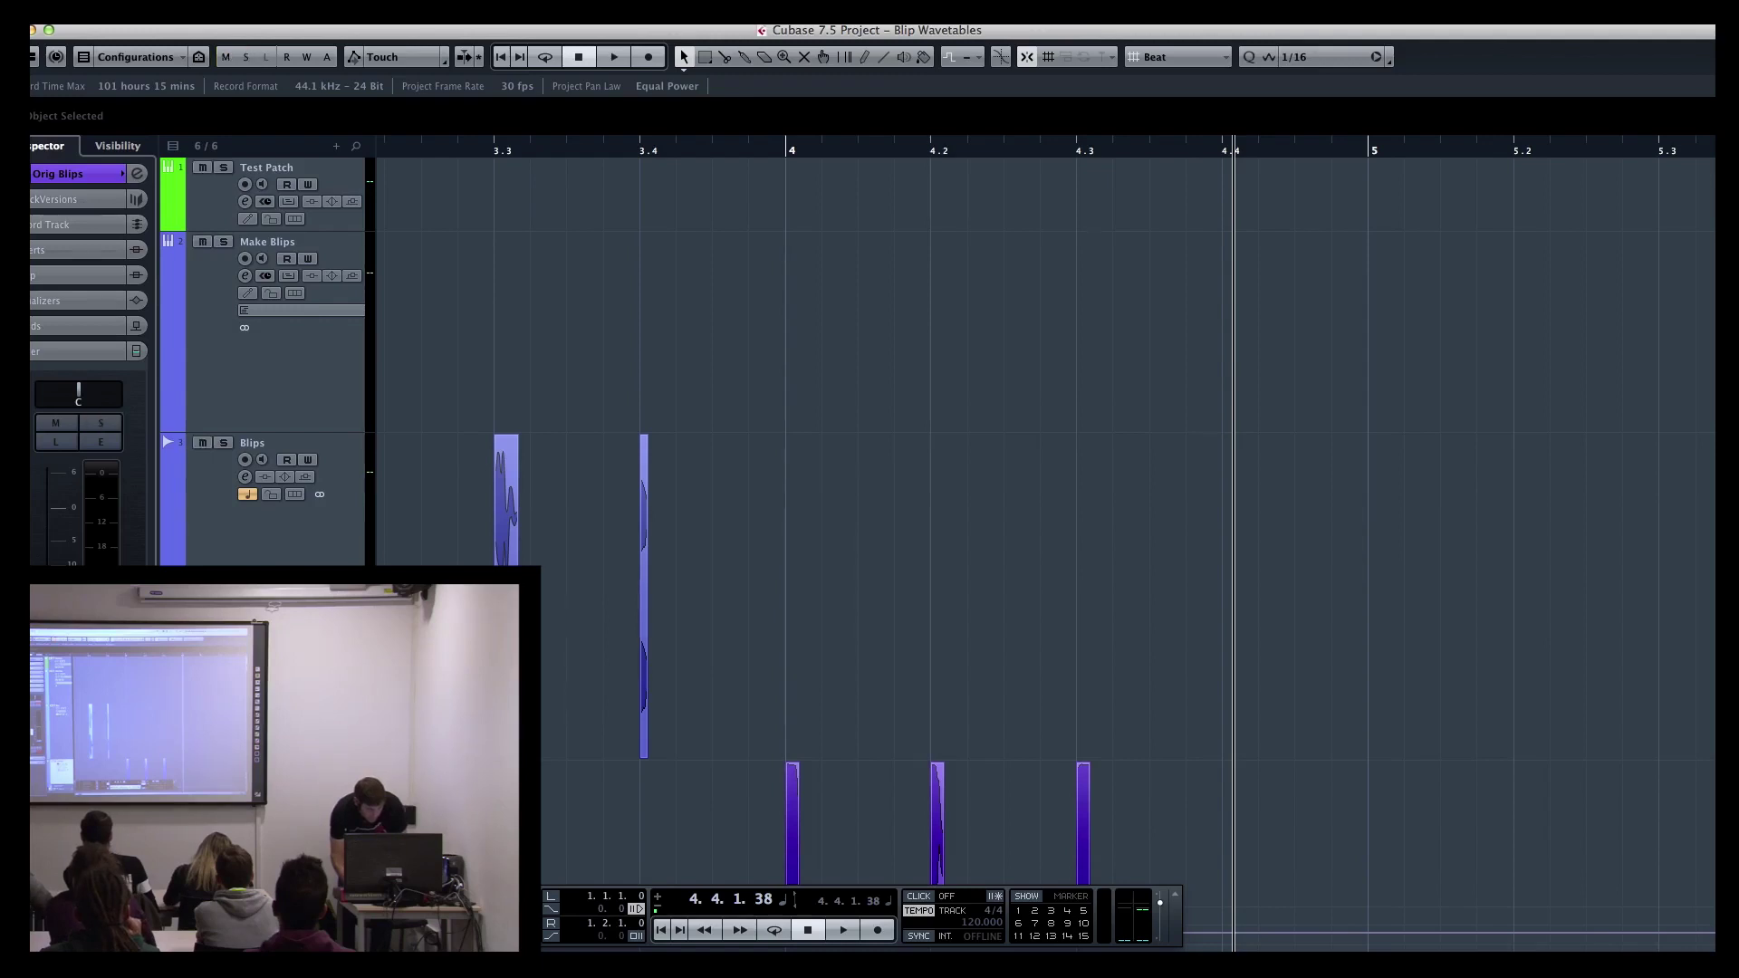
Step: Add one instrument track loaded with Serum from Xfer Records directly below the Test Patch track
{"action": "double_click", "coordinate": [276, 168]}
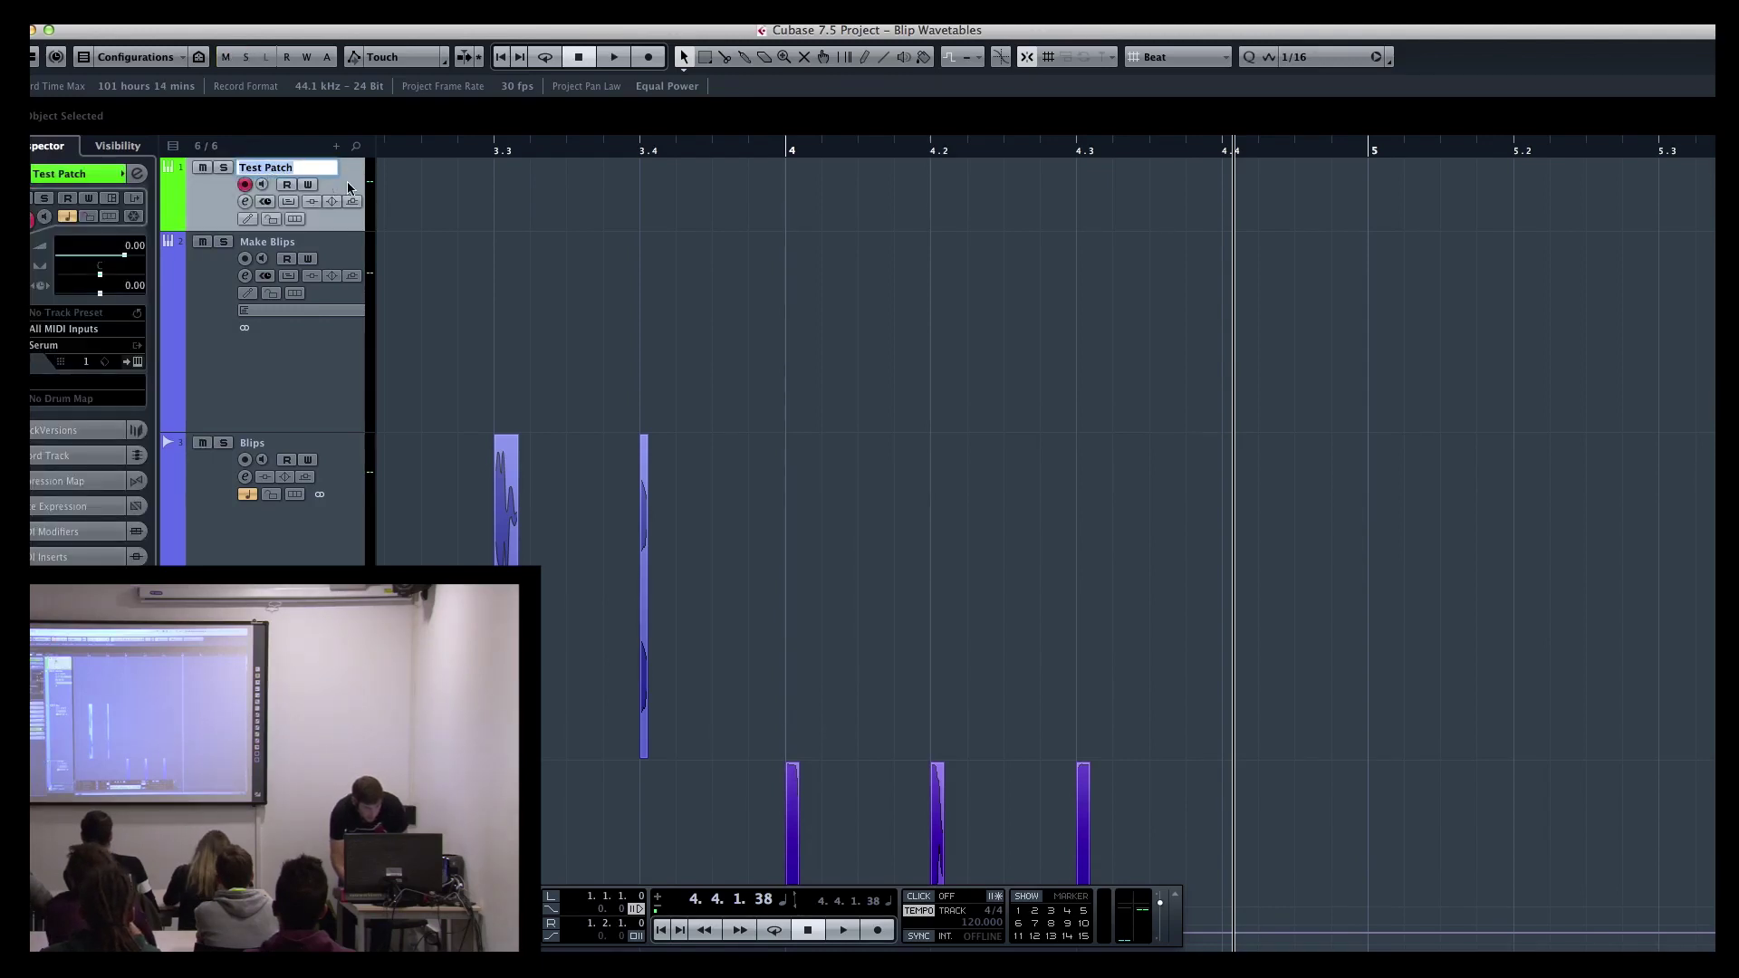
{"action": "key", "text": "Return"}
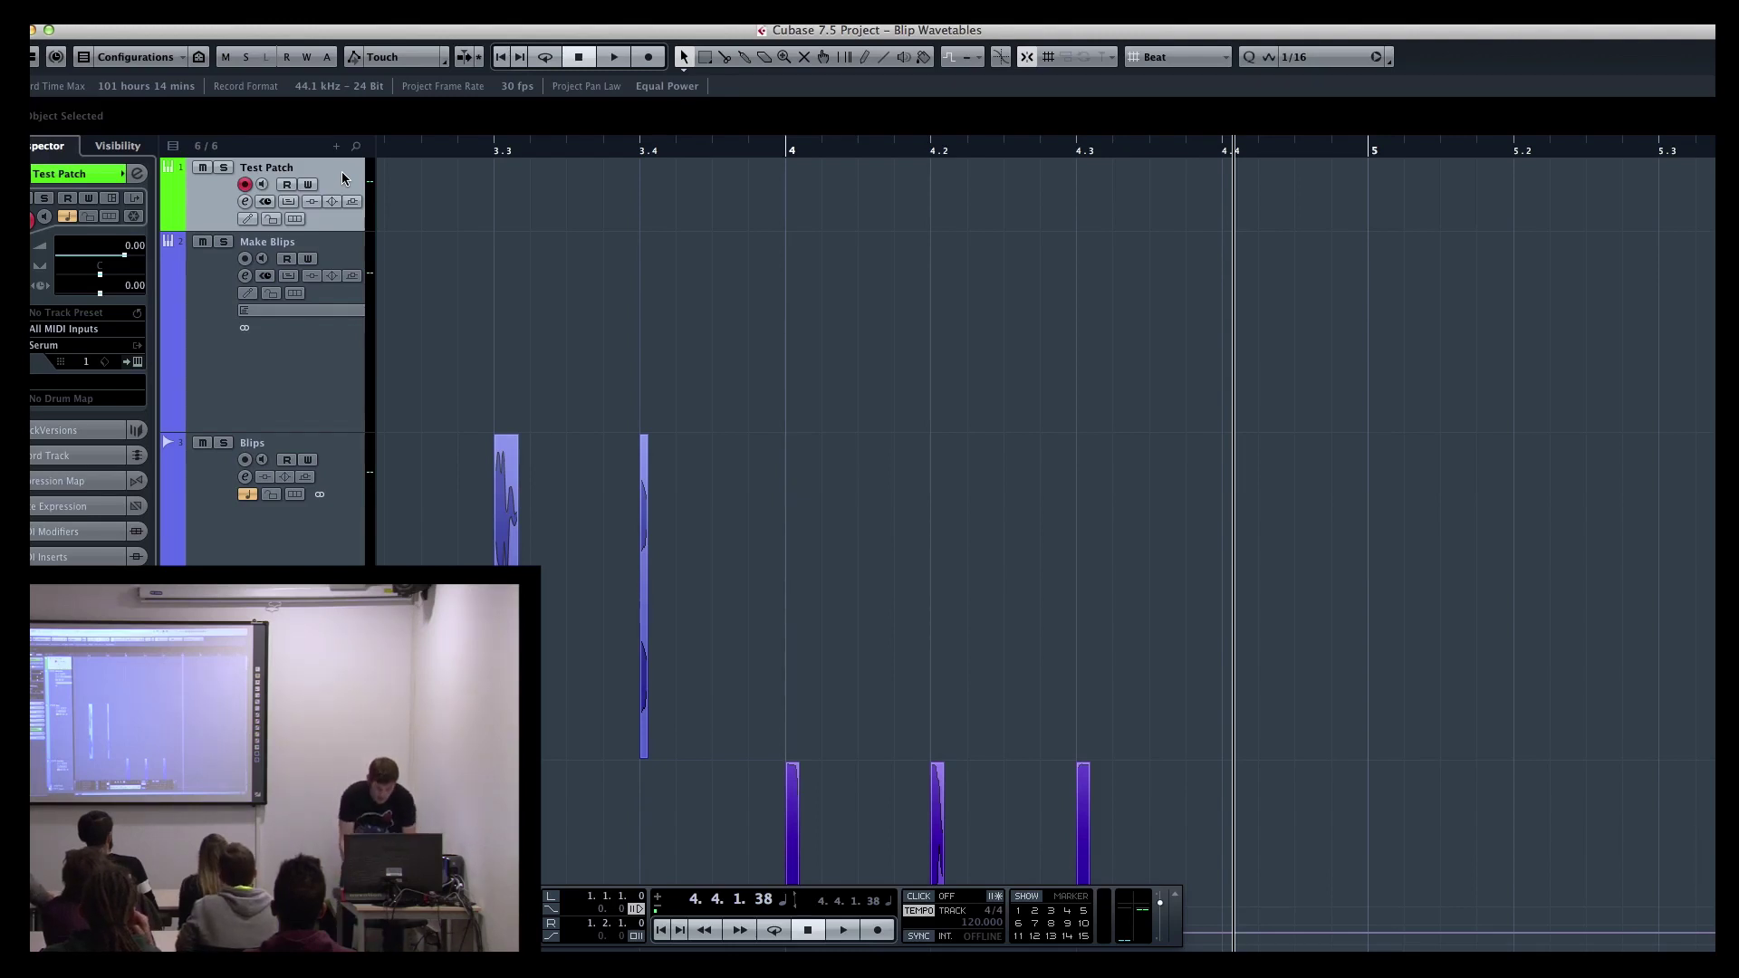
{"action": "left_click", "coordinate": [207, 12]}
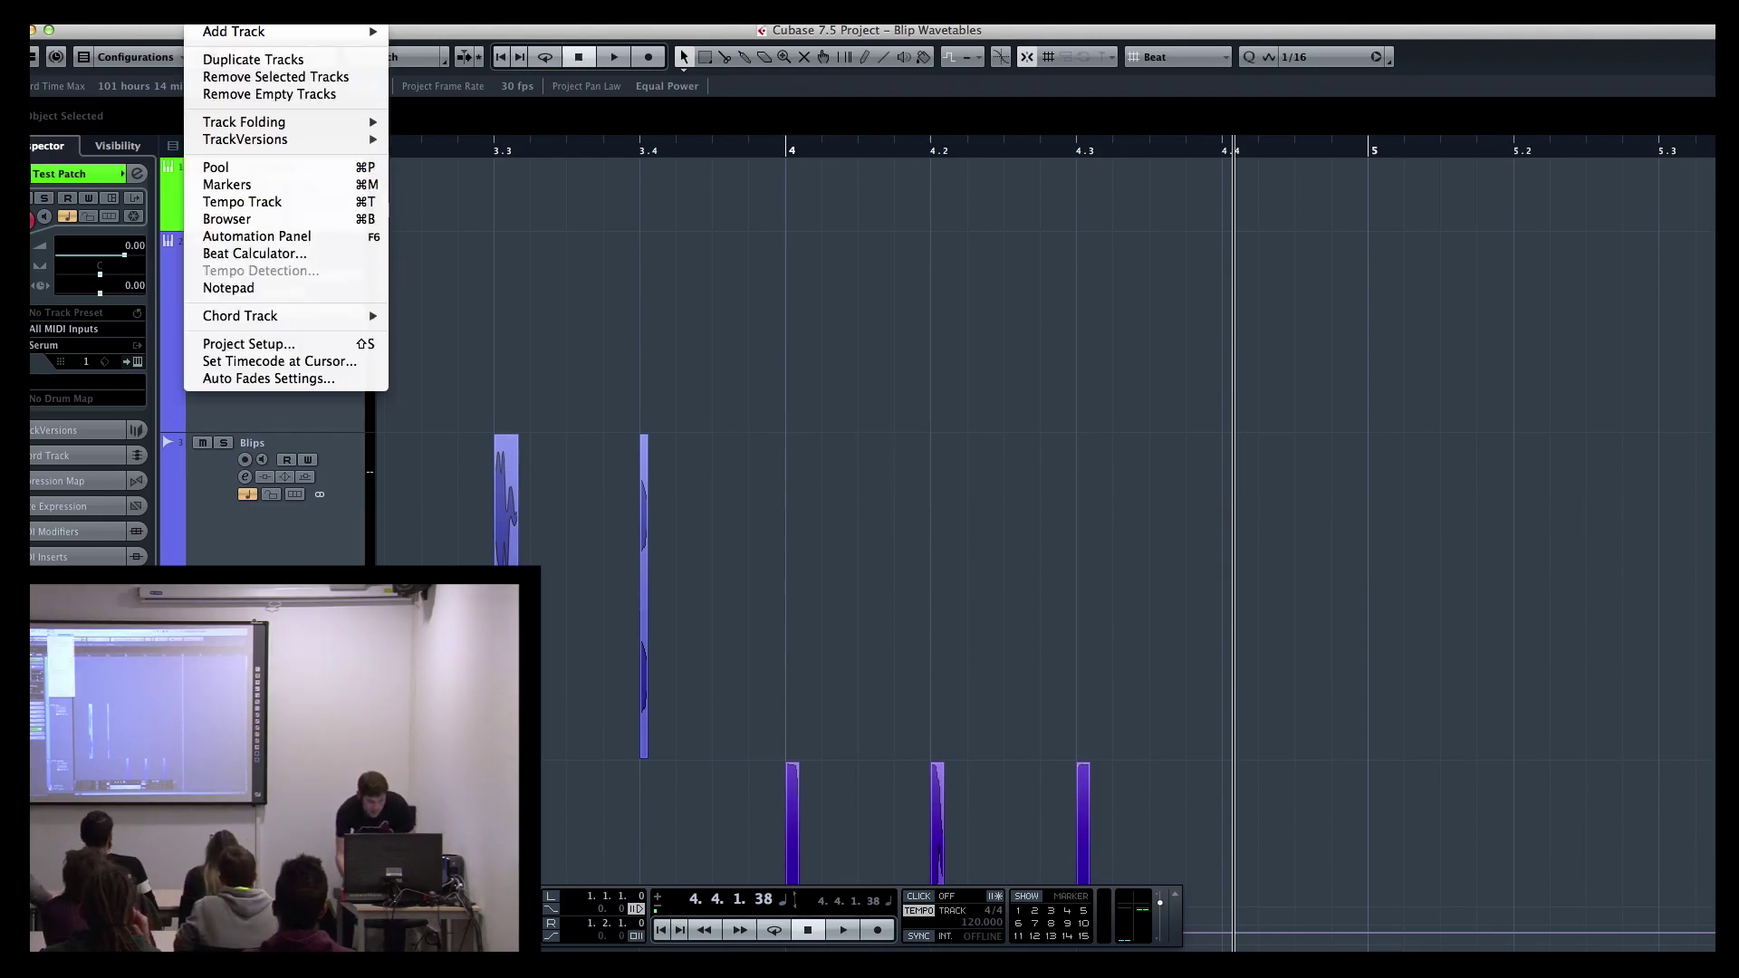
{"action": "mouse_move", "coordinate": [272, 32]}
{"action": "left_click", "coordinate": [435, 62]}
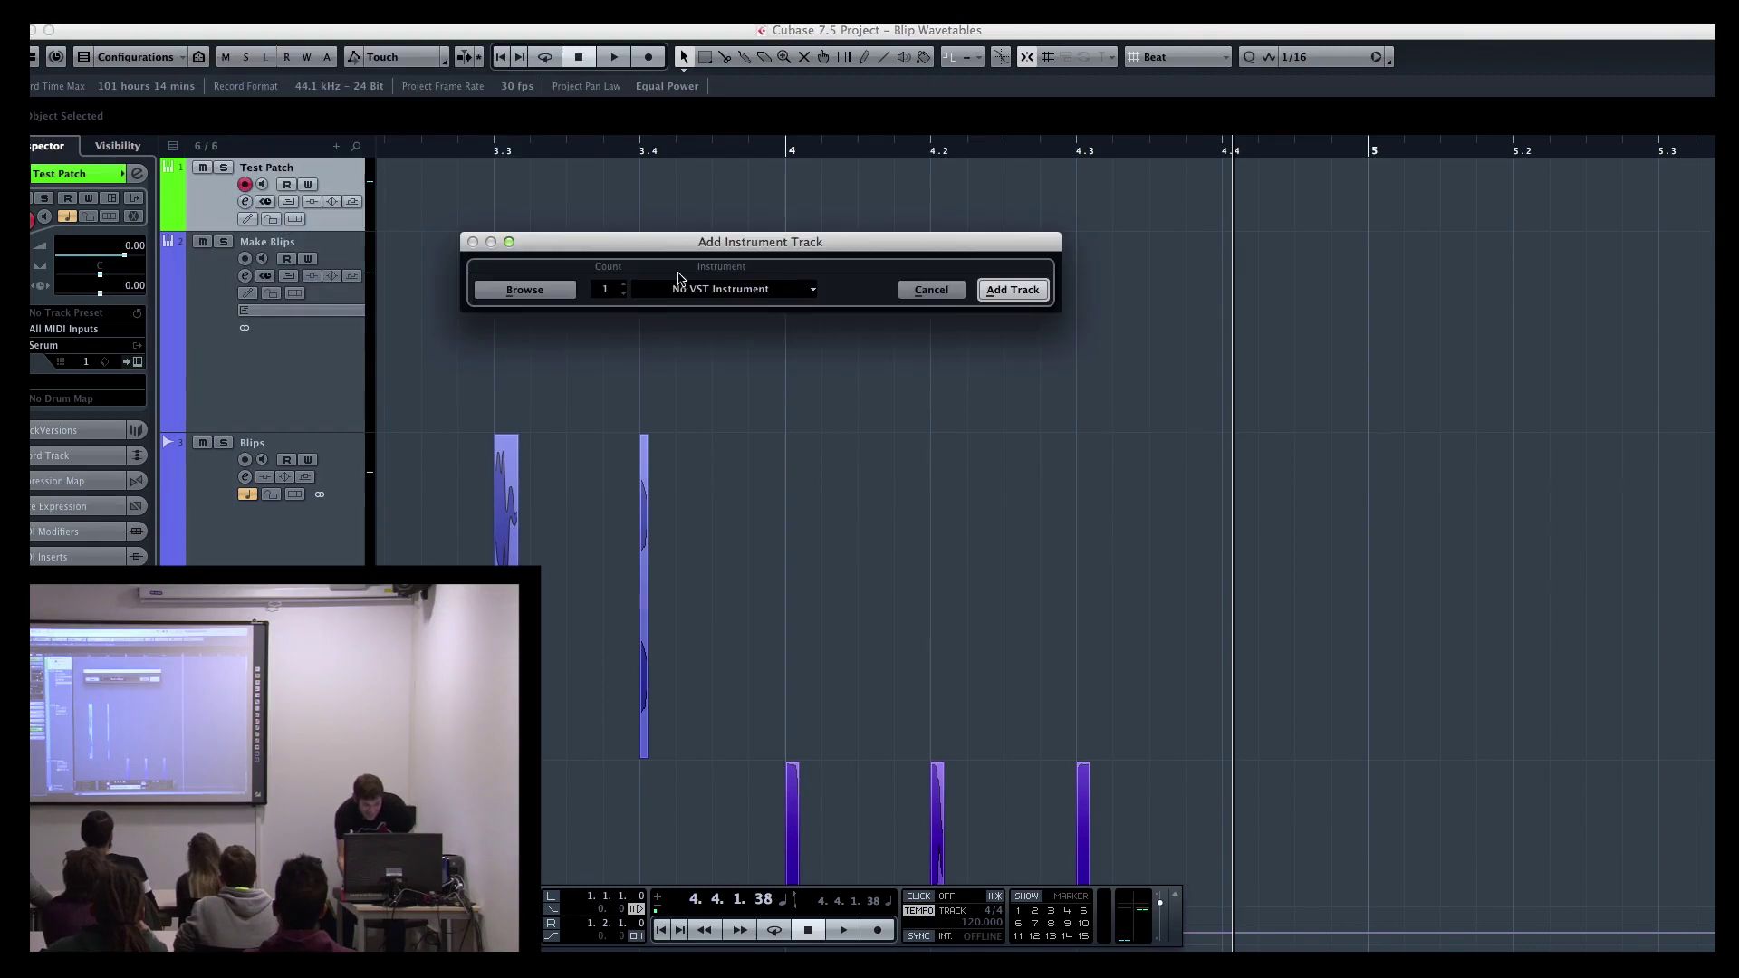
{"action": "left_click", "coordinate": [738, 290]}
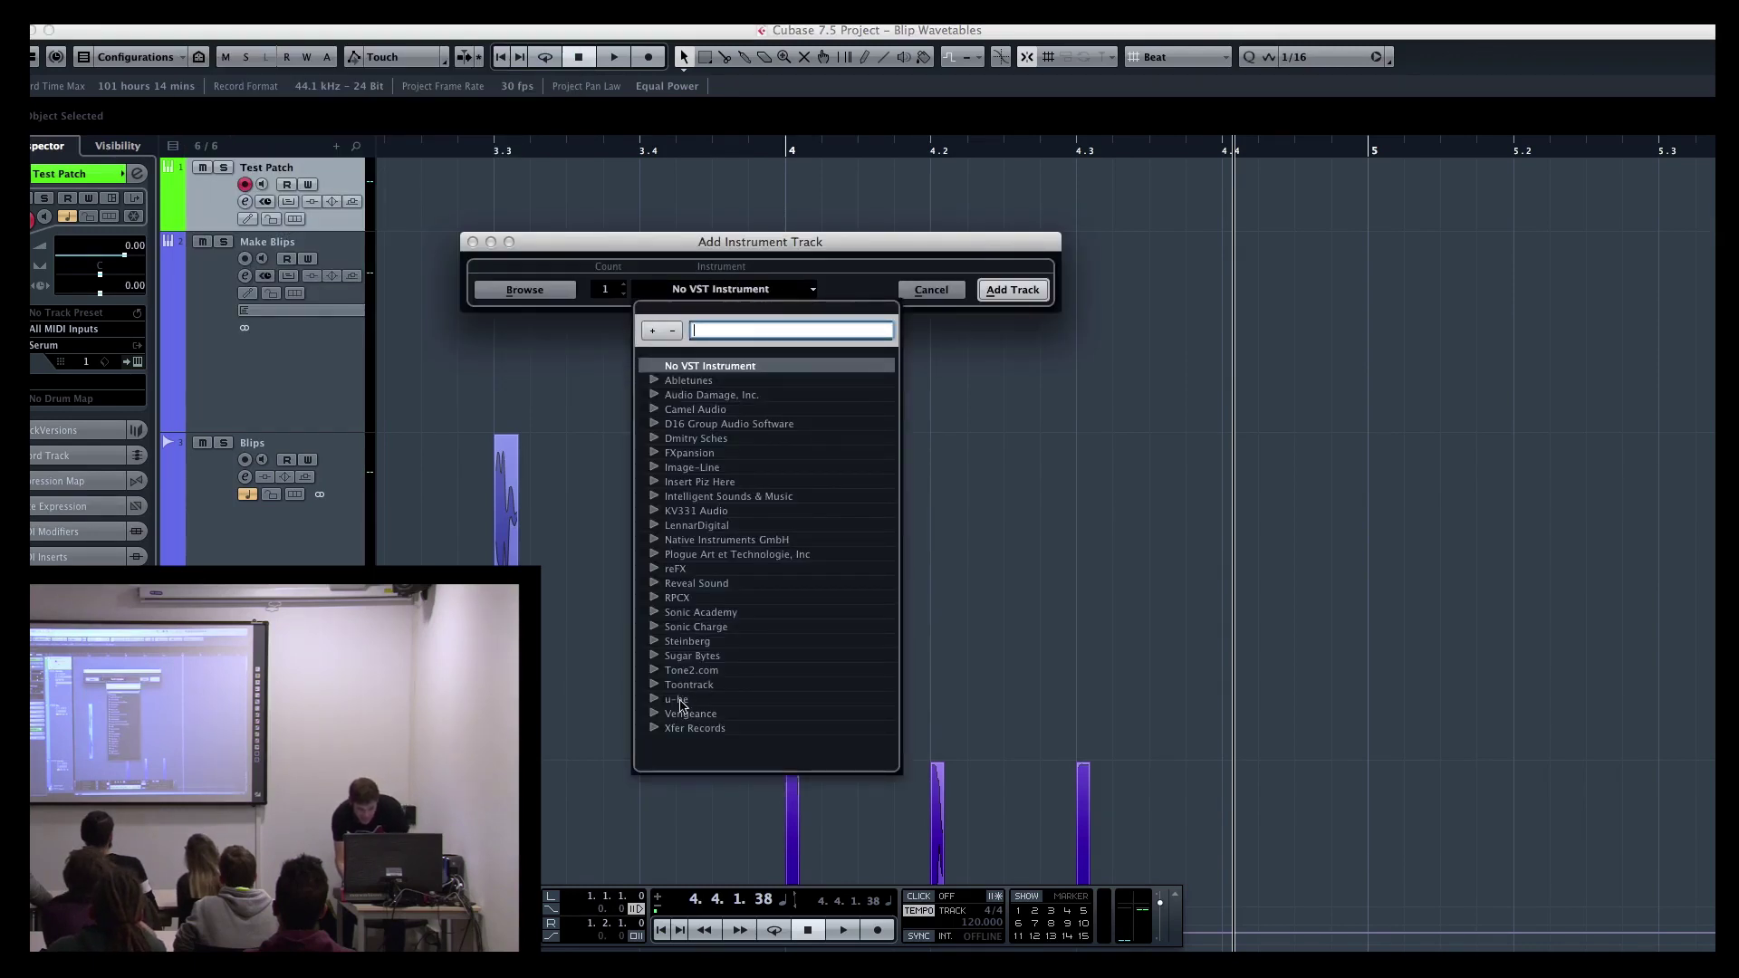
{"action": "left_click", "coordinate": [653, 730]}
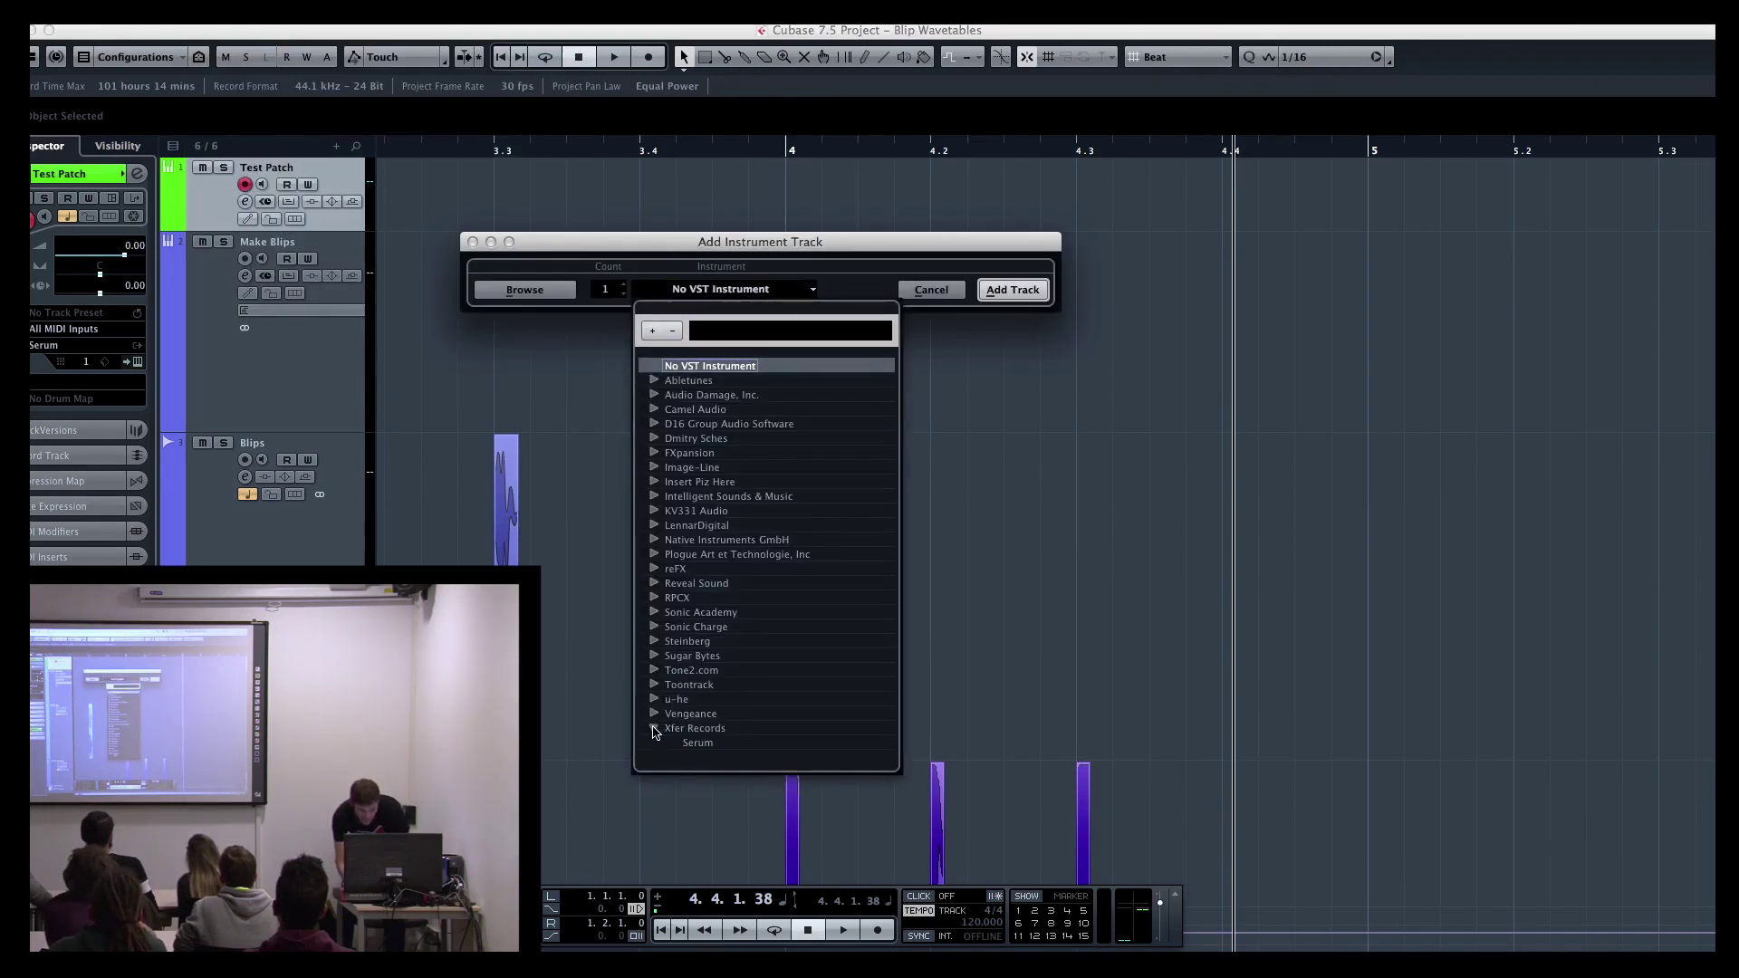
{"action": "double_click", "coordinate": [703, 742]}
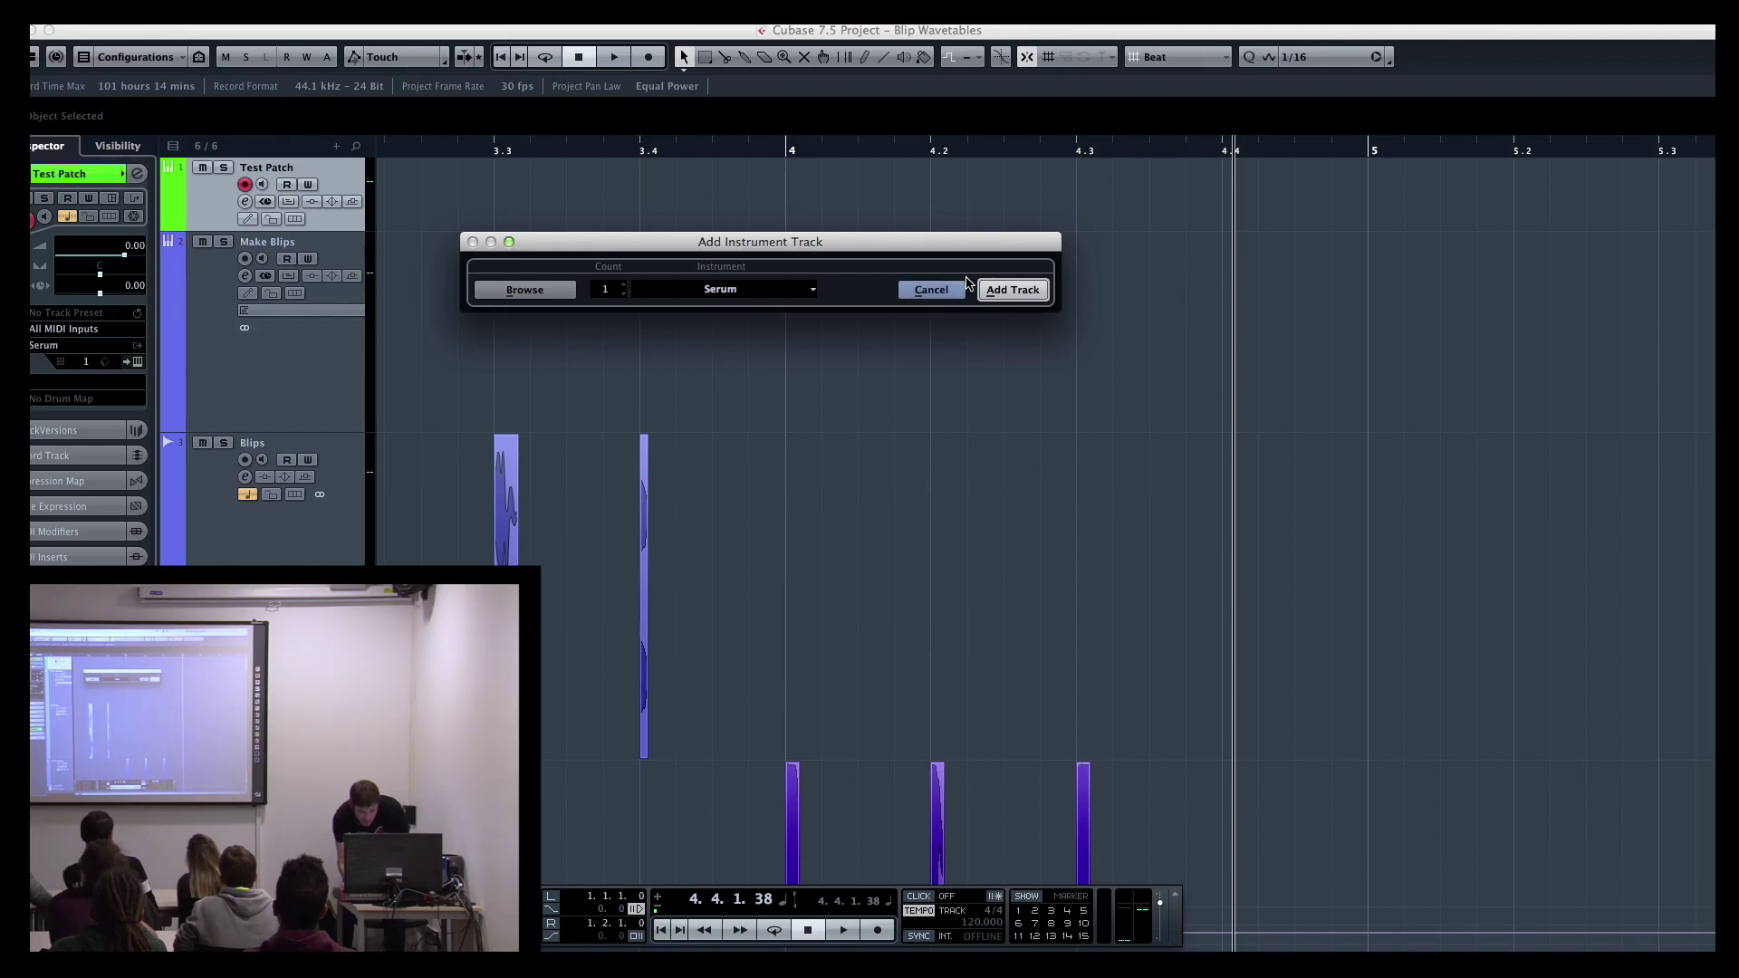
{"action": "left_click", "coordinate": [1006, 289]}
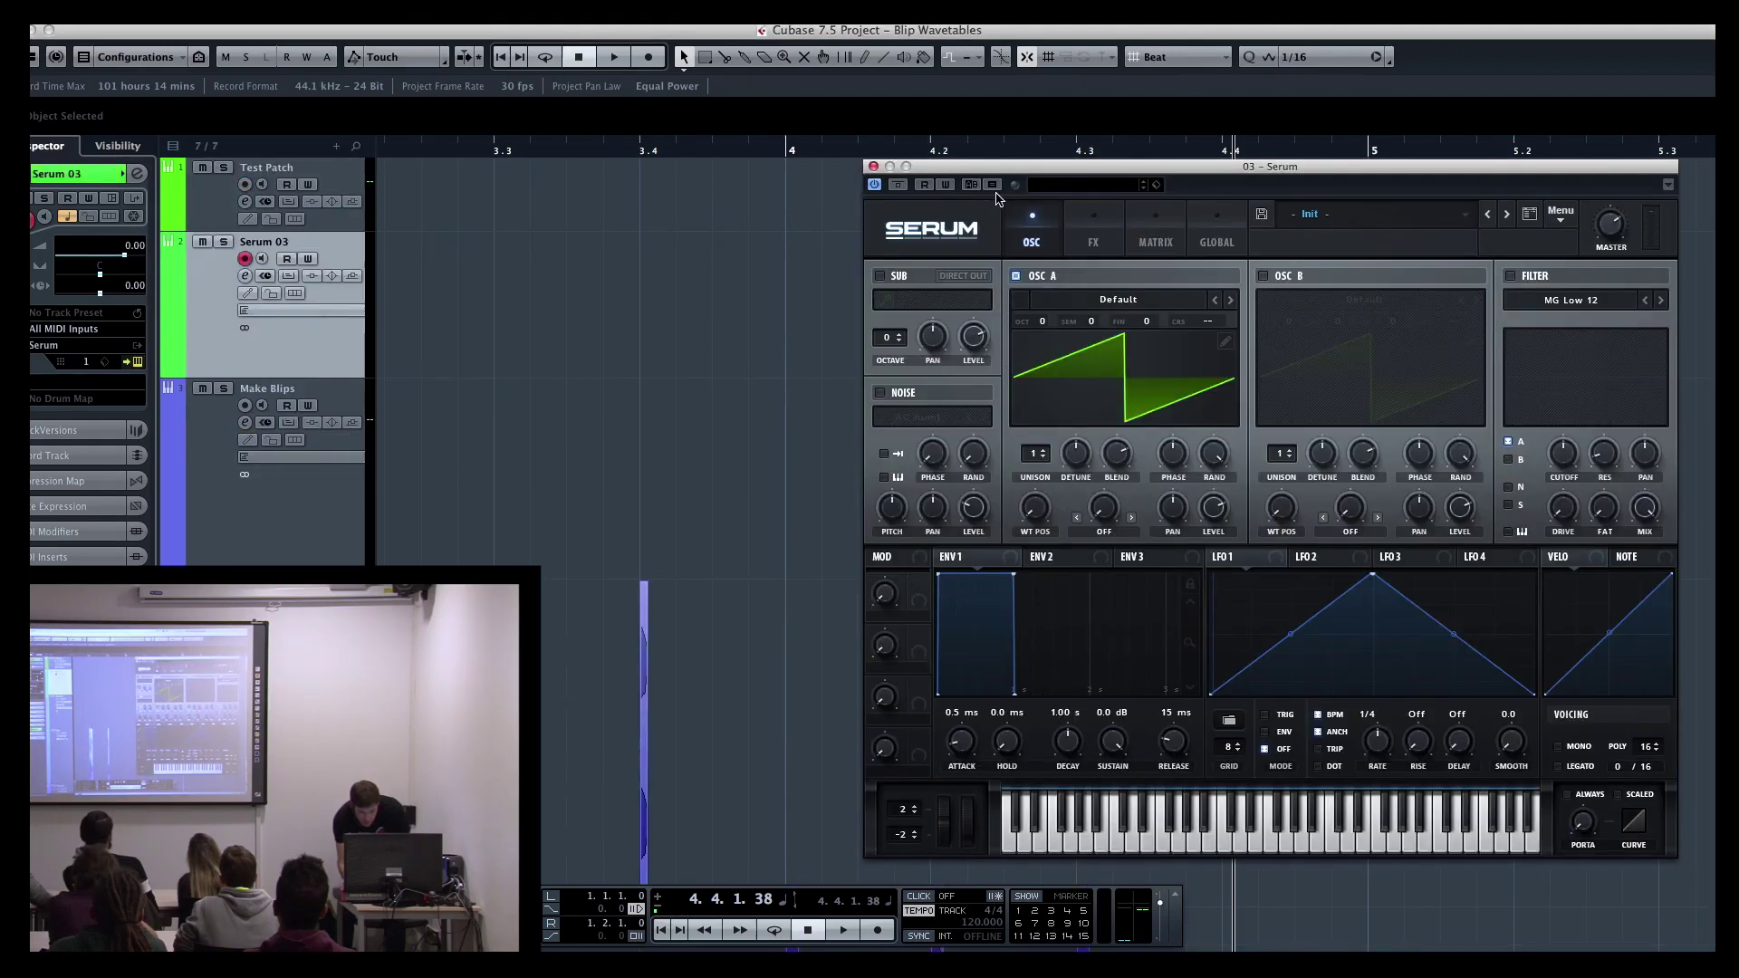
Step: Move the Serum window out of the way and open the wavetable editor for Oscillator A
{"action": "left_click_drag", "start_coordinate": [1005, 166], "coordinate": [809, 32]}
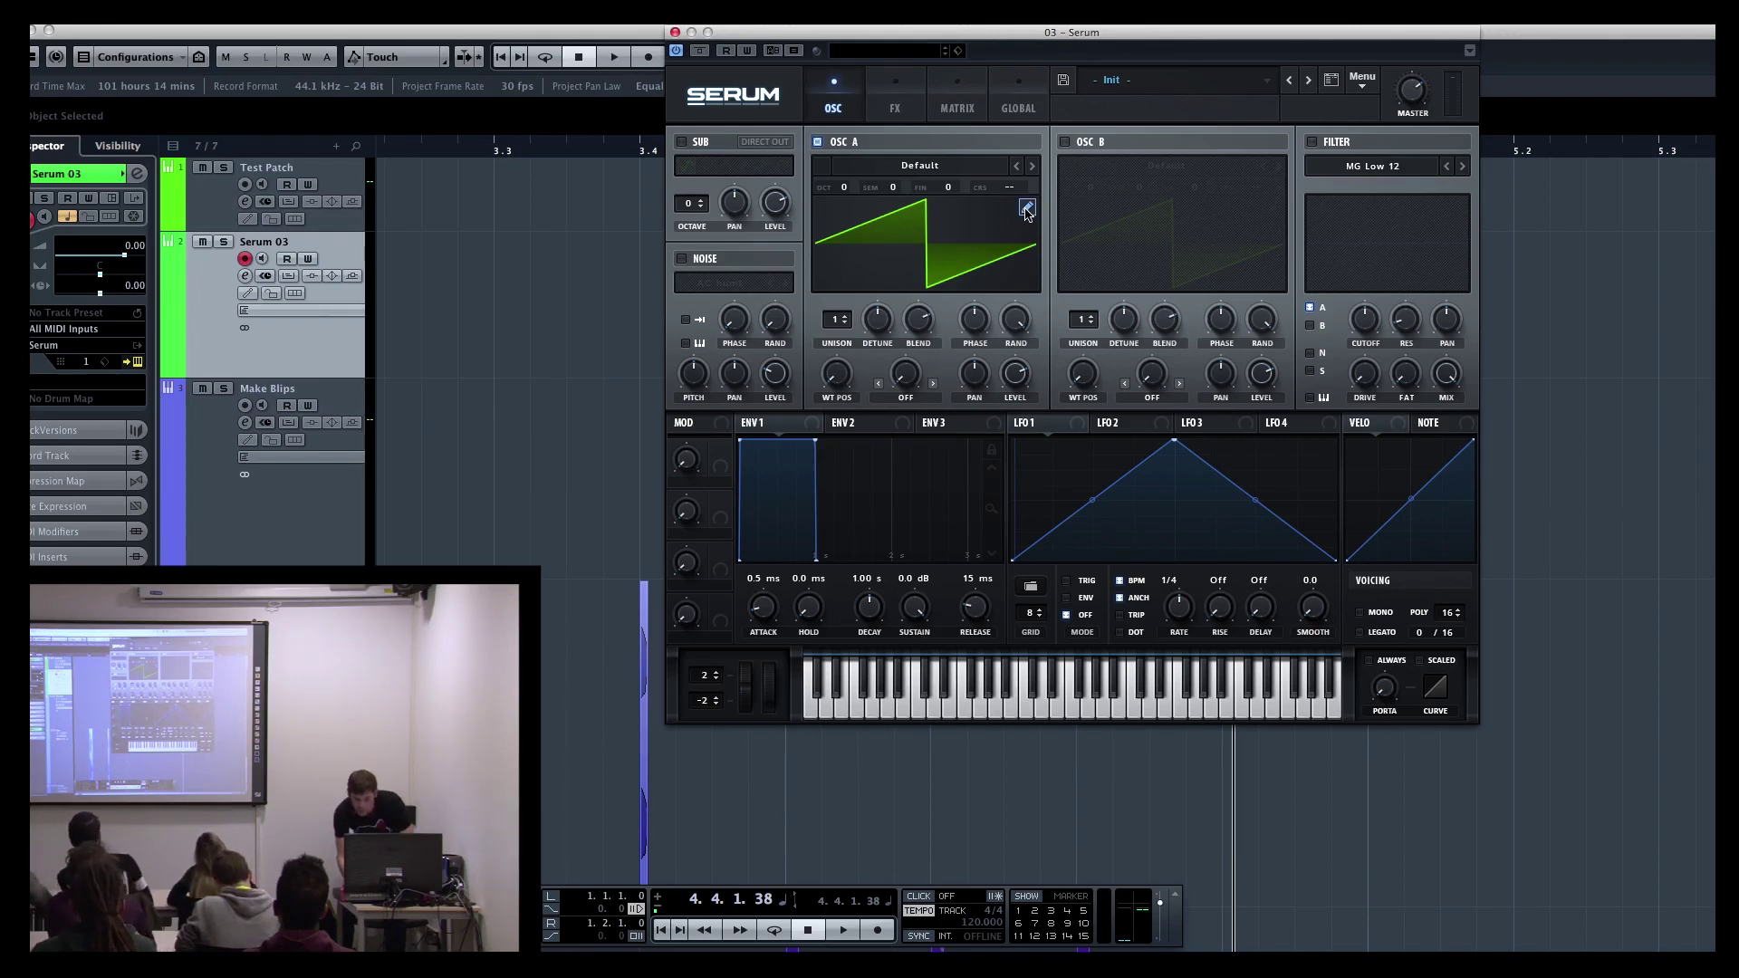
{"action": "mouse_move", "coordinate": [1005, 190]}
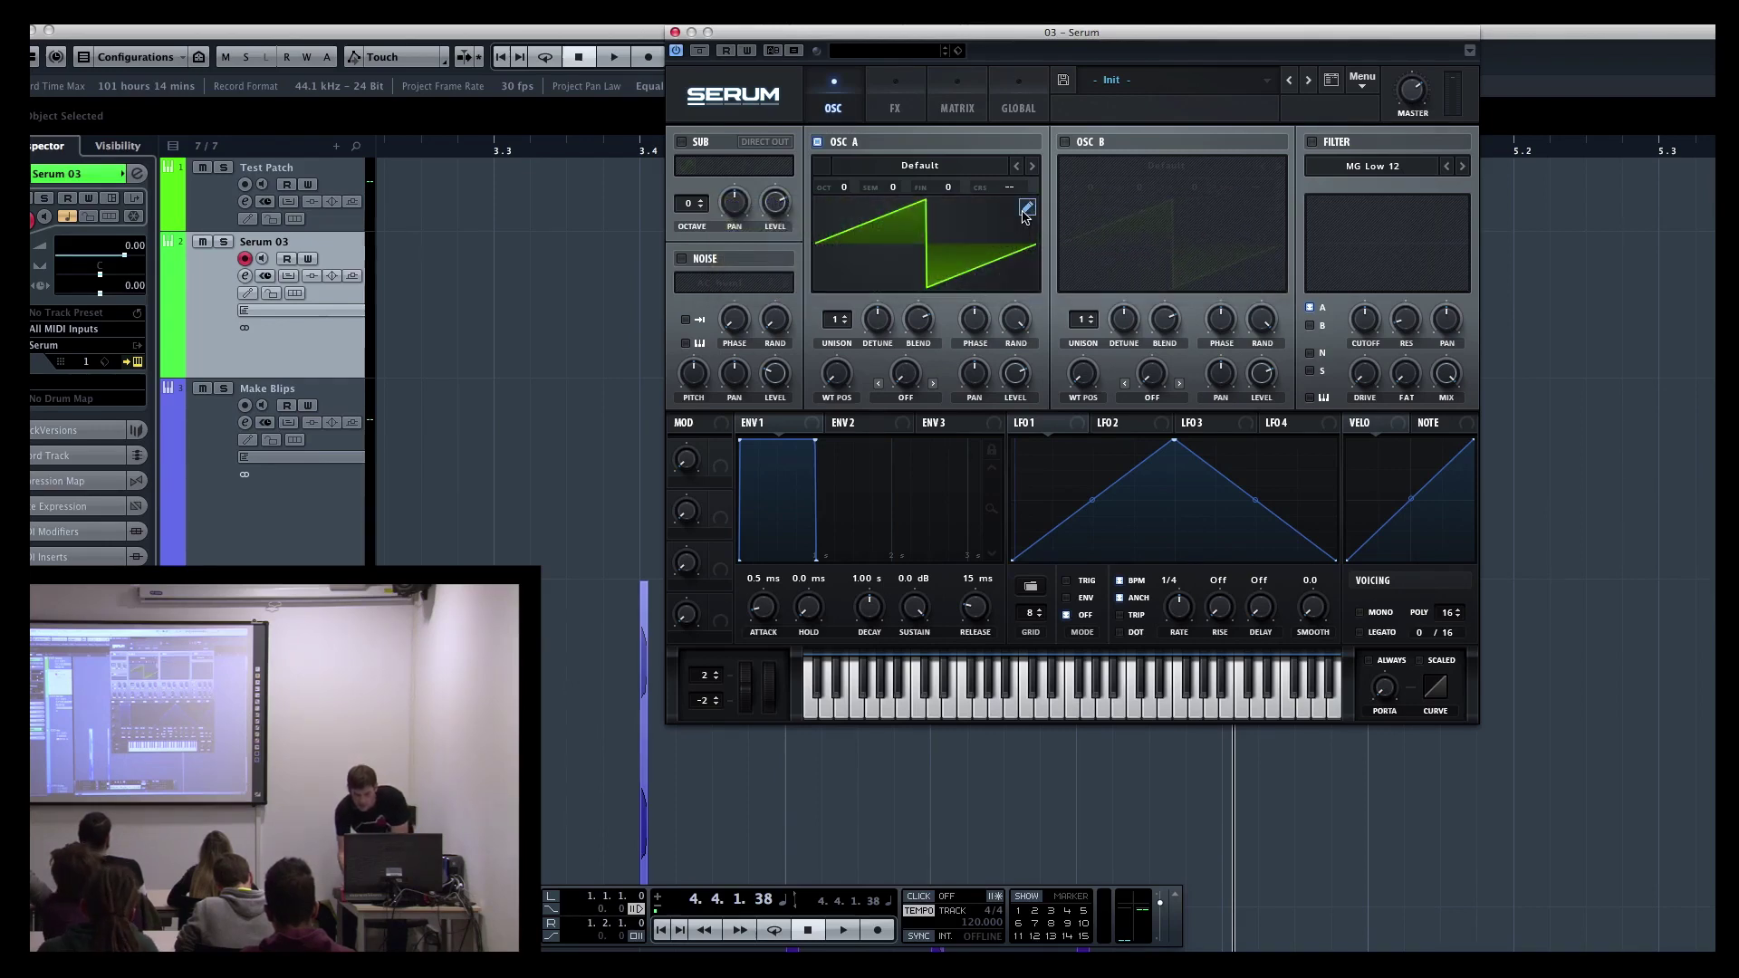
{"action": "left_click", "coordinate": [1026, 211]}
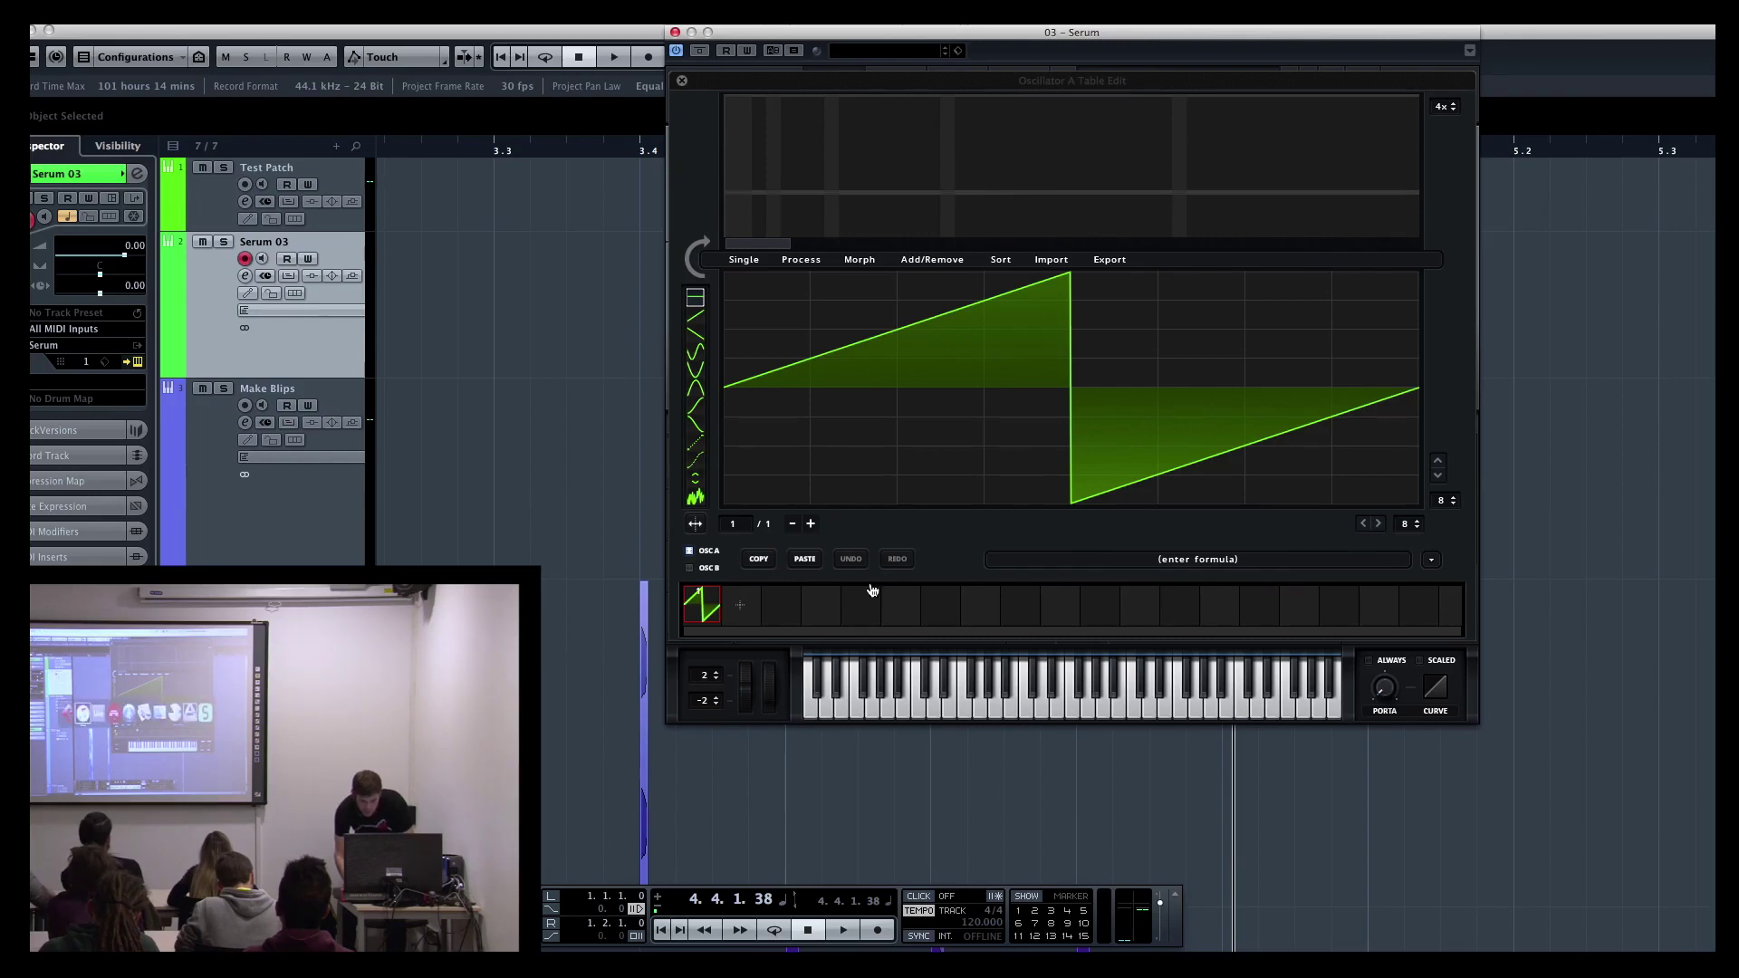
Step: Arrange the Finder, Serum and Cubase windows so the EUMES folder's wave files sit beside Serum's wavetable editor
{"action": "key", "text": "super+Tab"}
{"action": "key", "text": "super+Tab"}
{"action": "key", "text": "super+Tab"}
{"action": "key", "text": "super+Tab"}
{"action": "key", "text": "super+Tab"}
{"action": "key", "text": "super+Tab"}
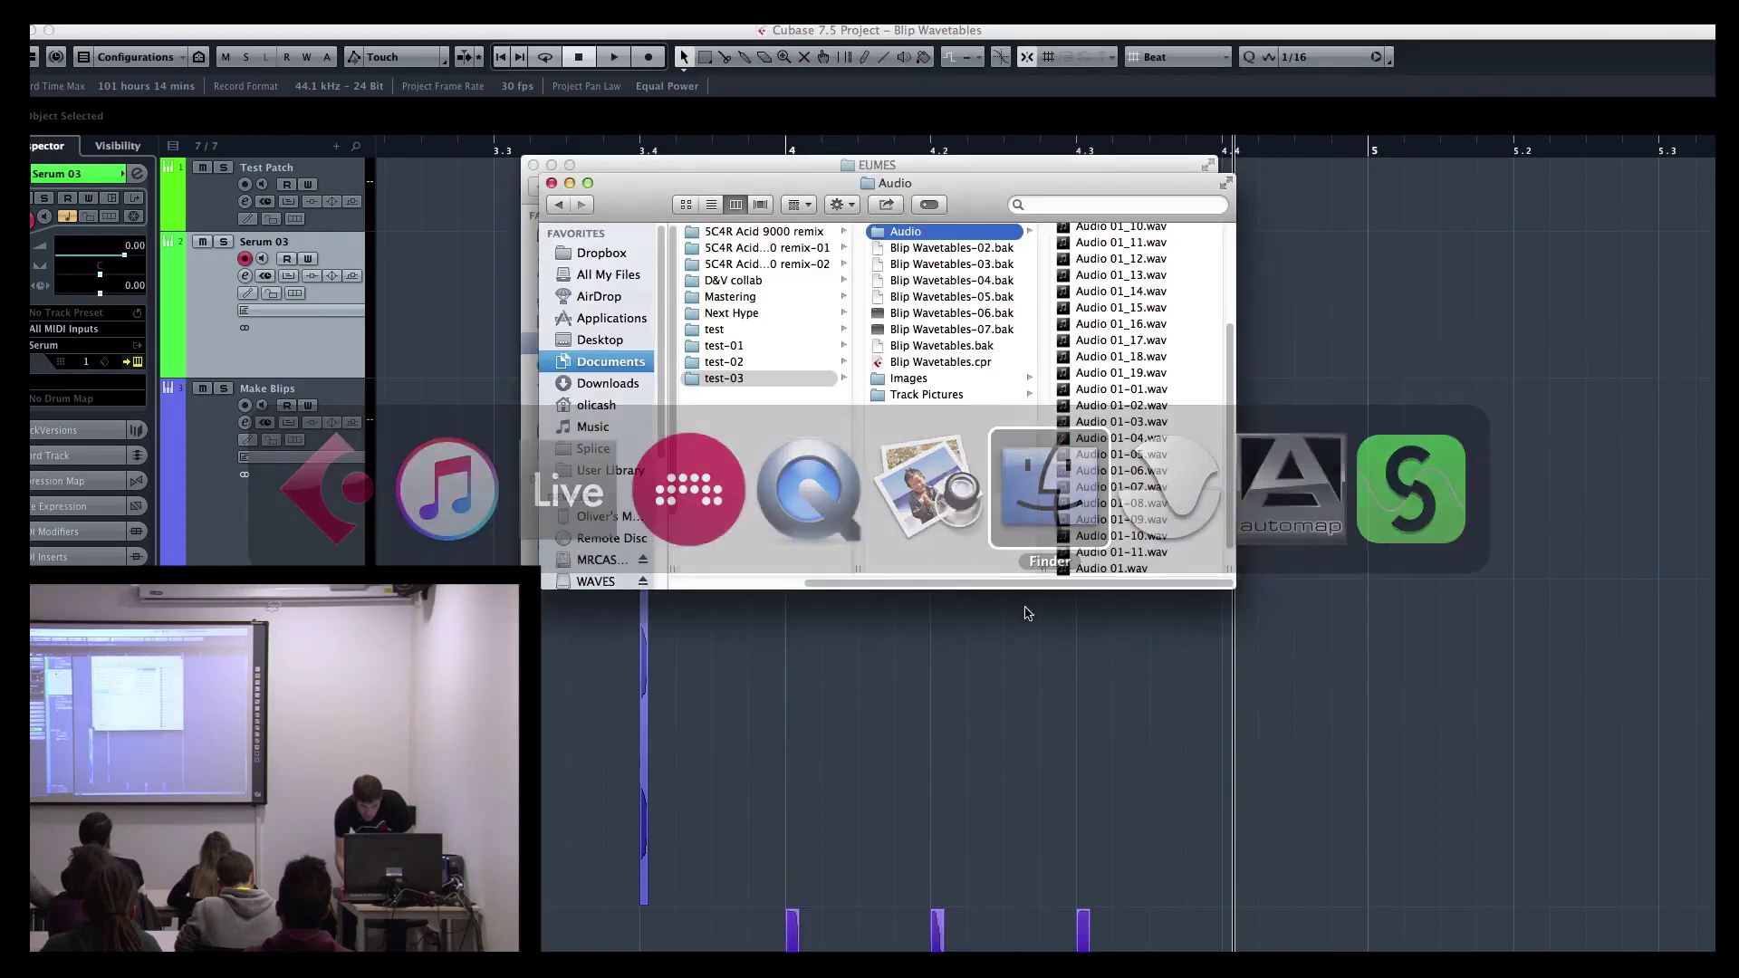
{"action": "left_click_drag", "start_coordinate": [938, 172], "coordinate": [1524, 439]}
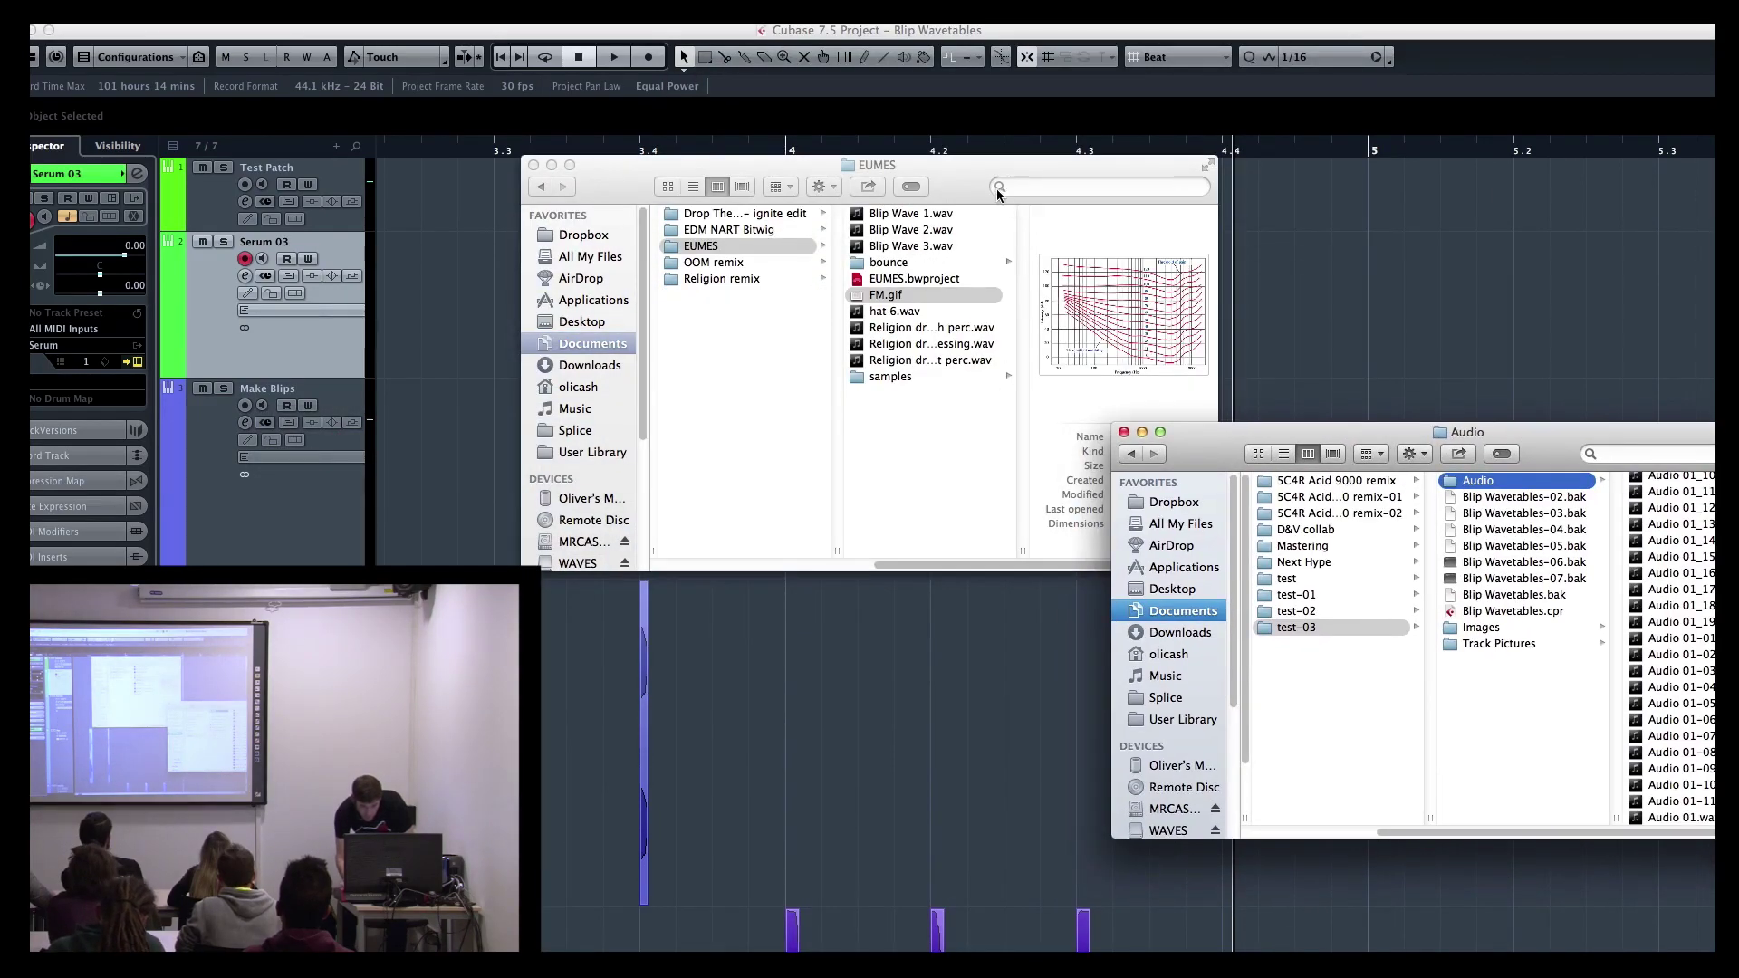
{"action": "left_click_drag", "start_coordinate": [979, 168], "coordinate": [1485, 429]}
{"action": "key", "text": "super+Tab"}
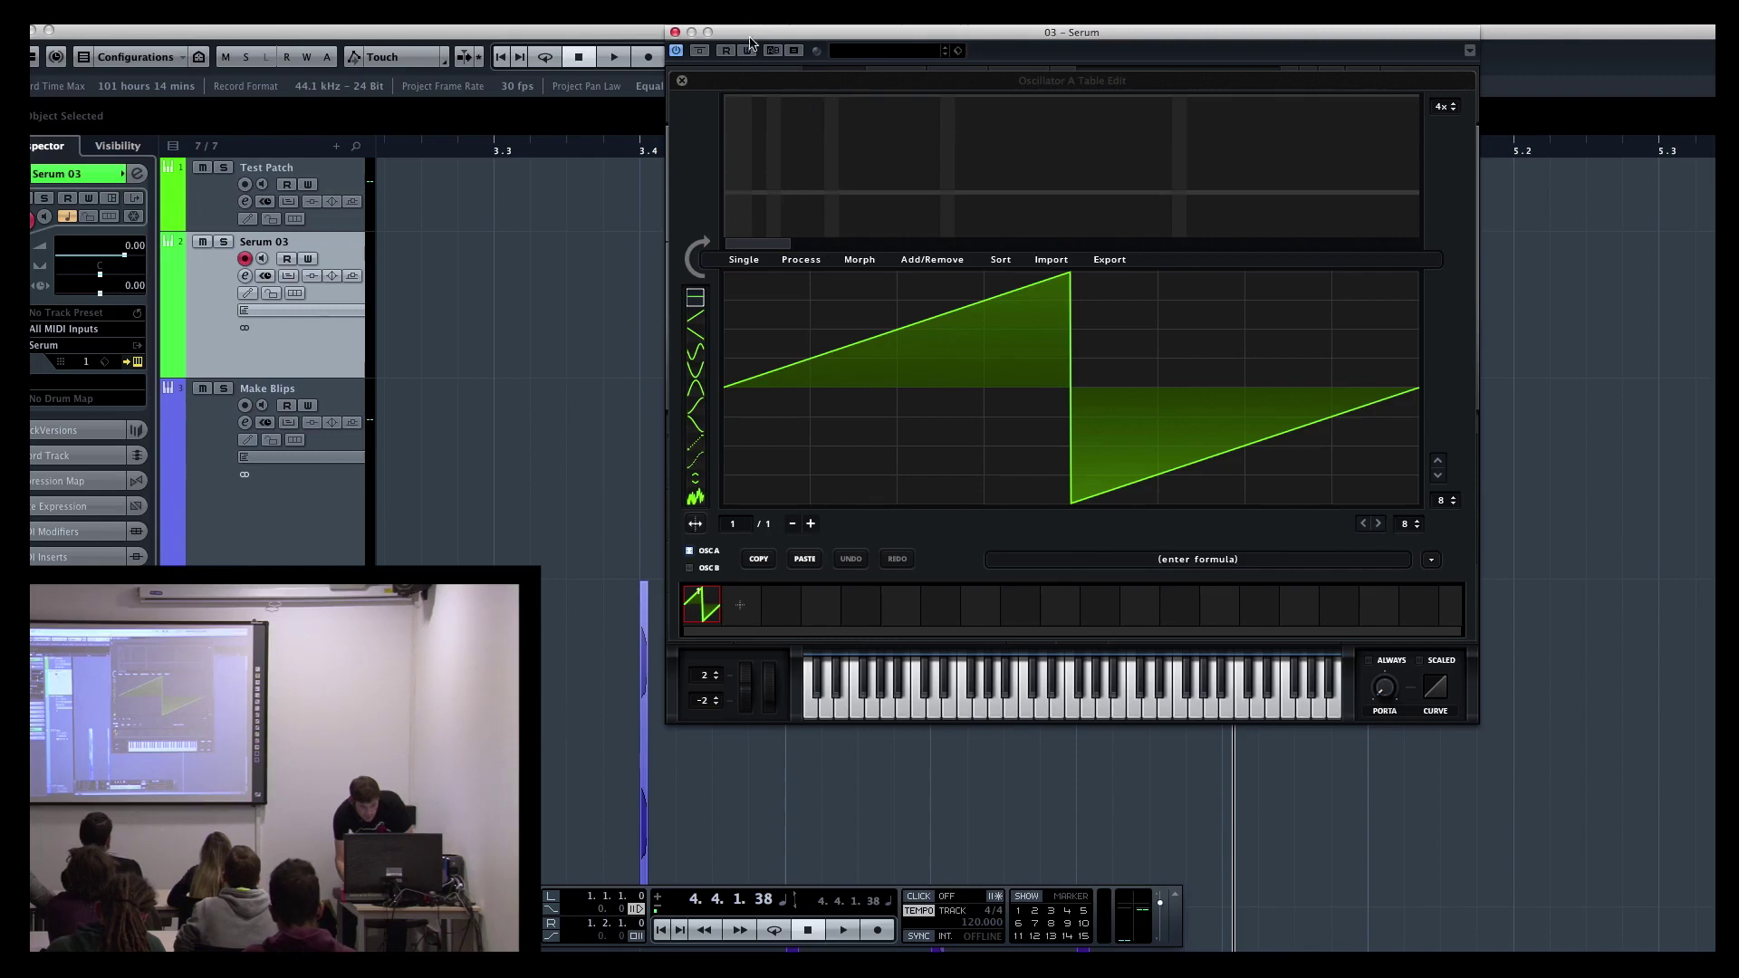
{"action": "left_click_drag", "start_coordinate": [750, 38], "coordinate": [192, 77]}
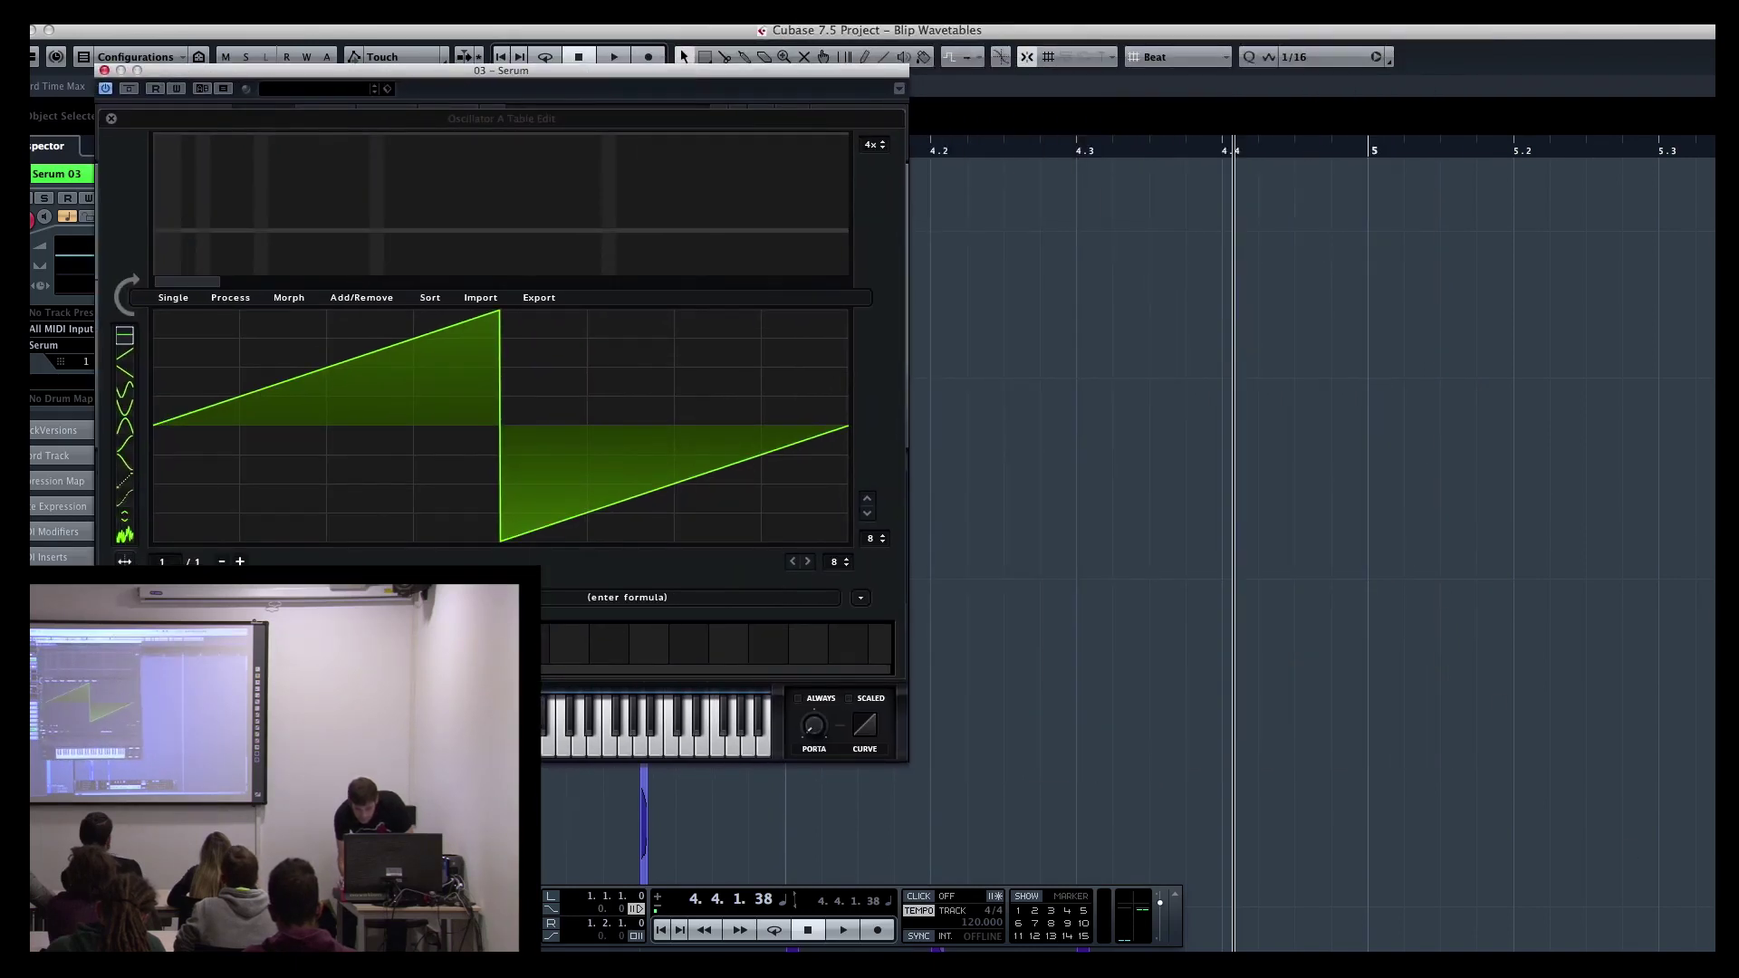
{"action": "left_click_drag", "start_coordinate": [1737, 697], "coordinate": [1056, 697]}
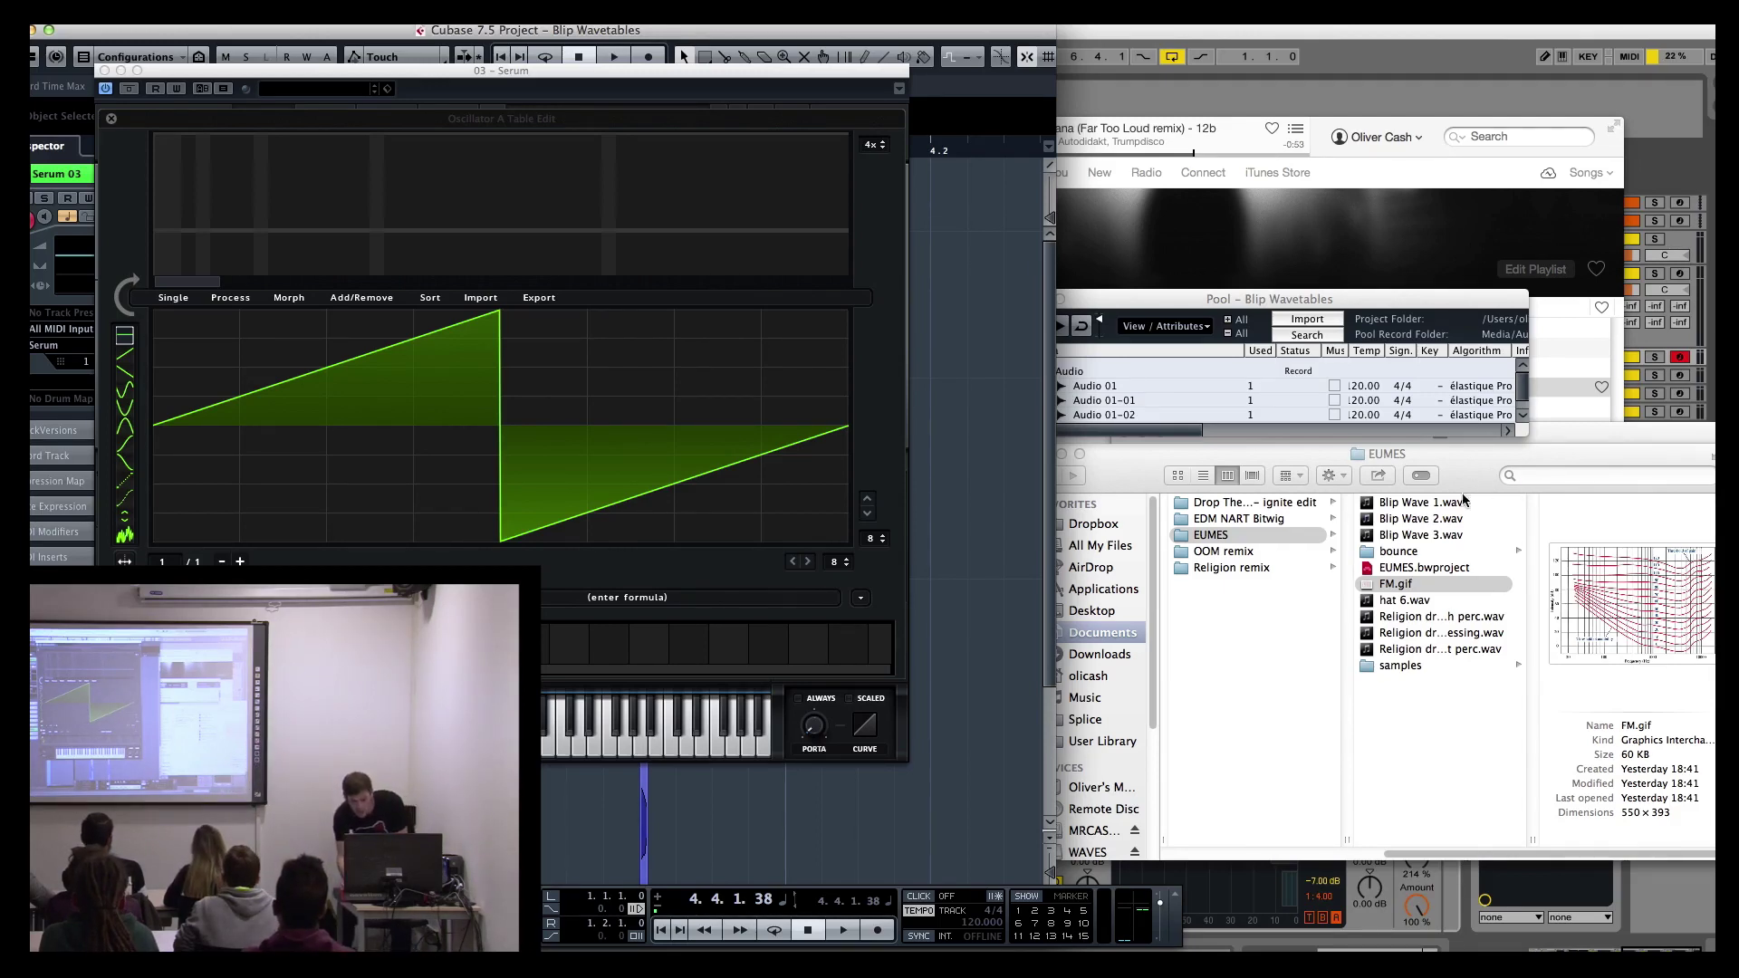
Step: Import Blip Wave 1.wav from the EUMES folder into Oscillator A's wavetable and remove the default saw frame
{"action": "left_click_drag", "start_coordinate": [1436, 507], "coordinate": [452, 697]}
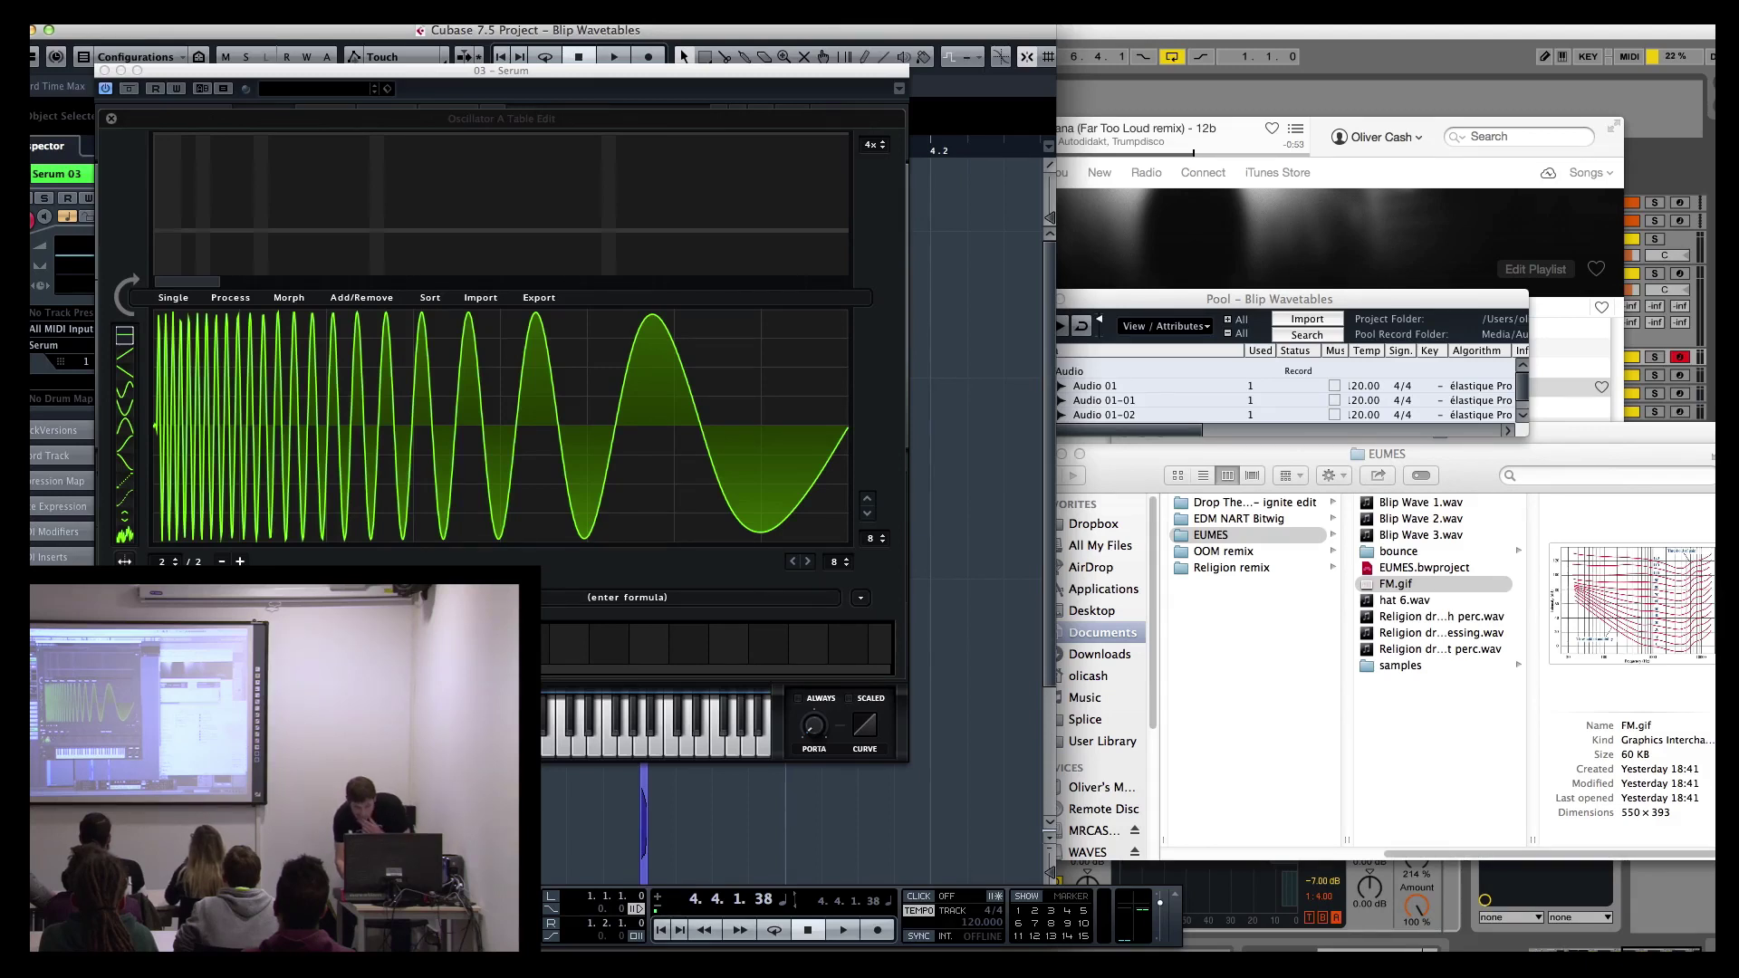
{"action": "left_click", "coordinate": [175, 564]}
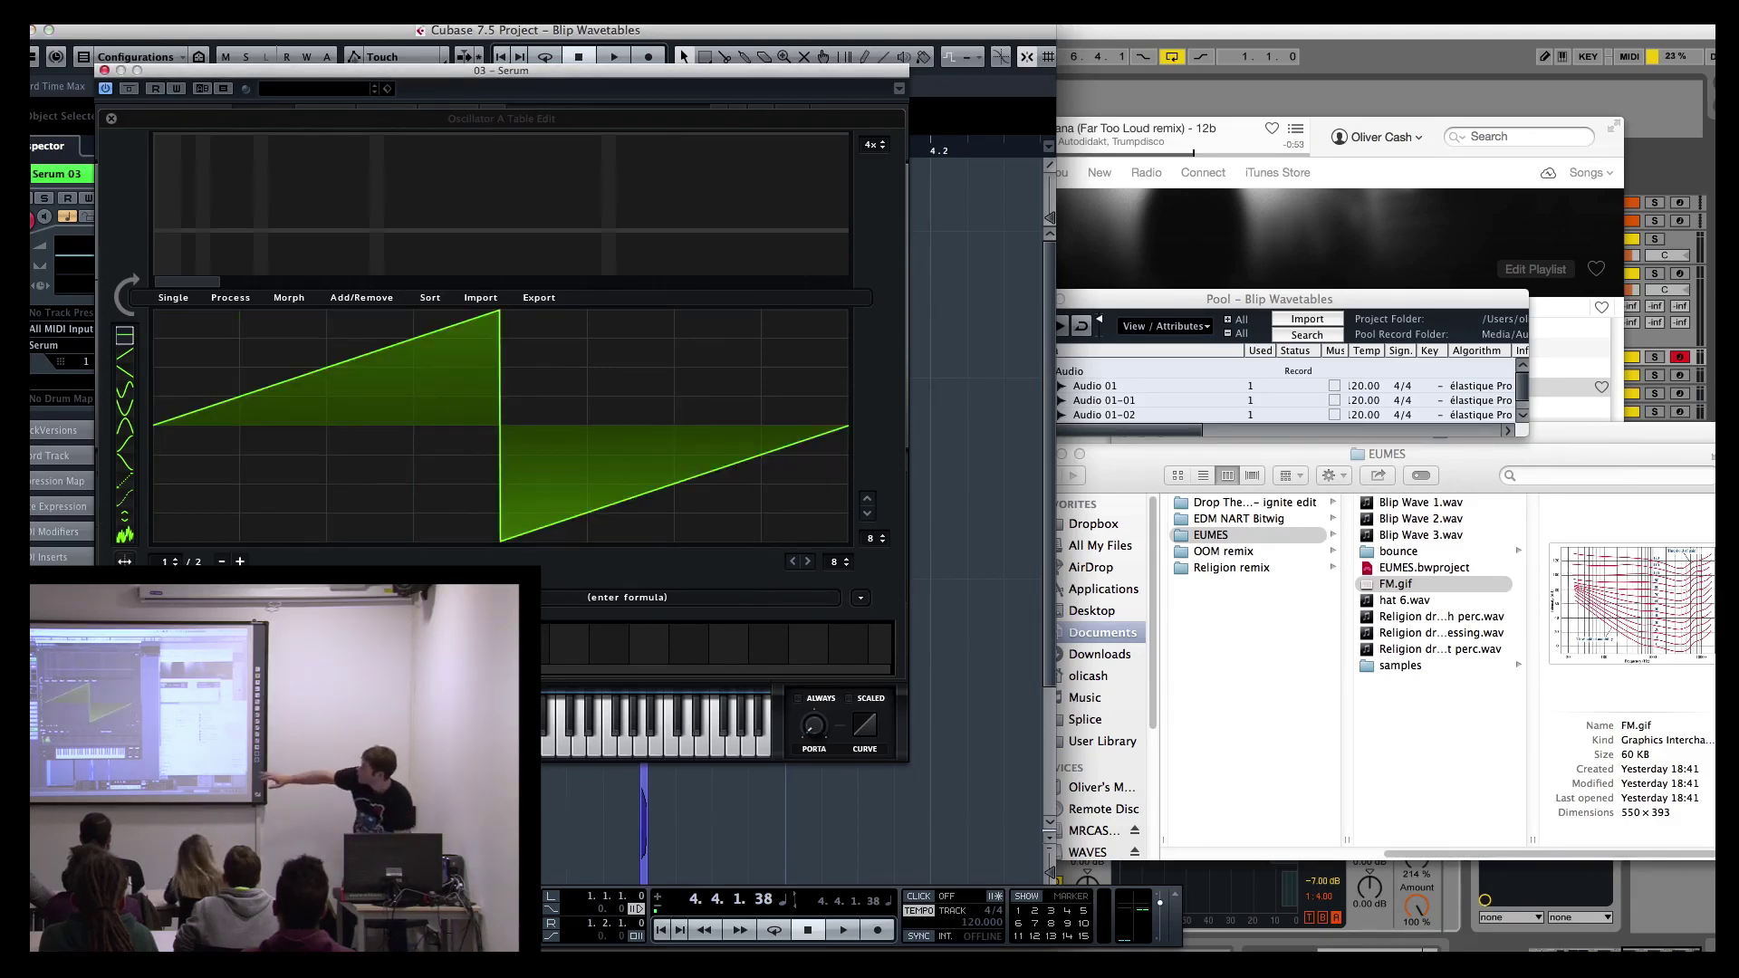
{"action": "left_click", "coordinate": [359, 301]}
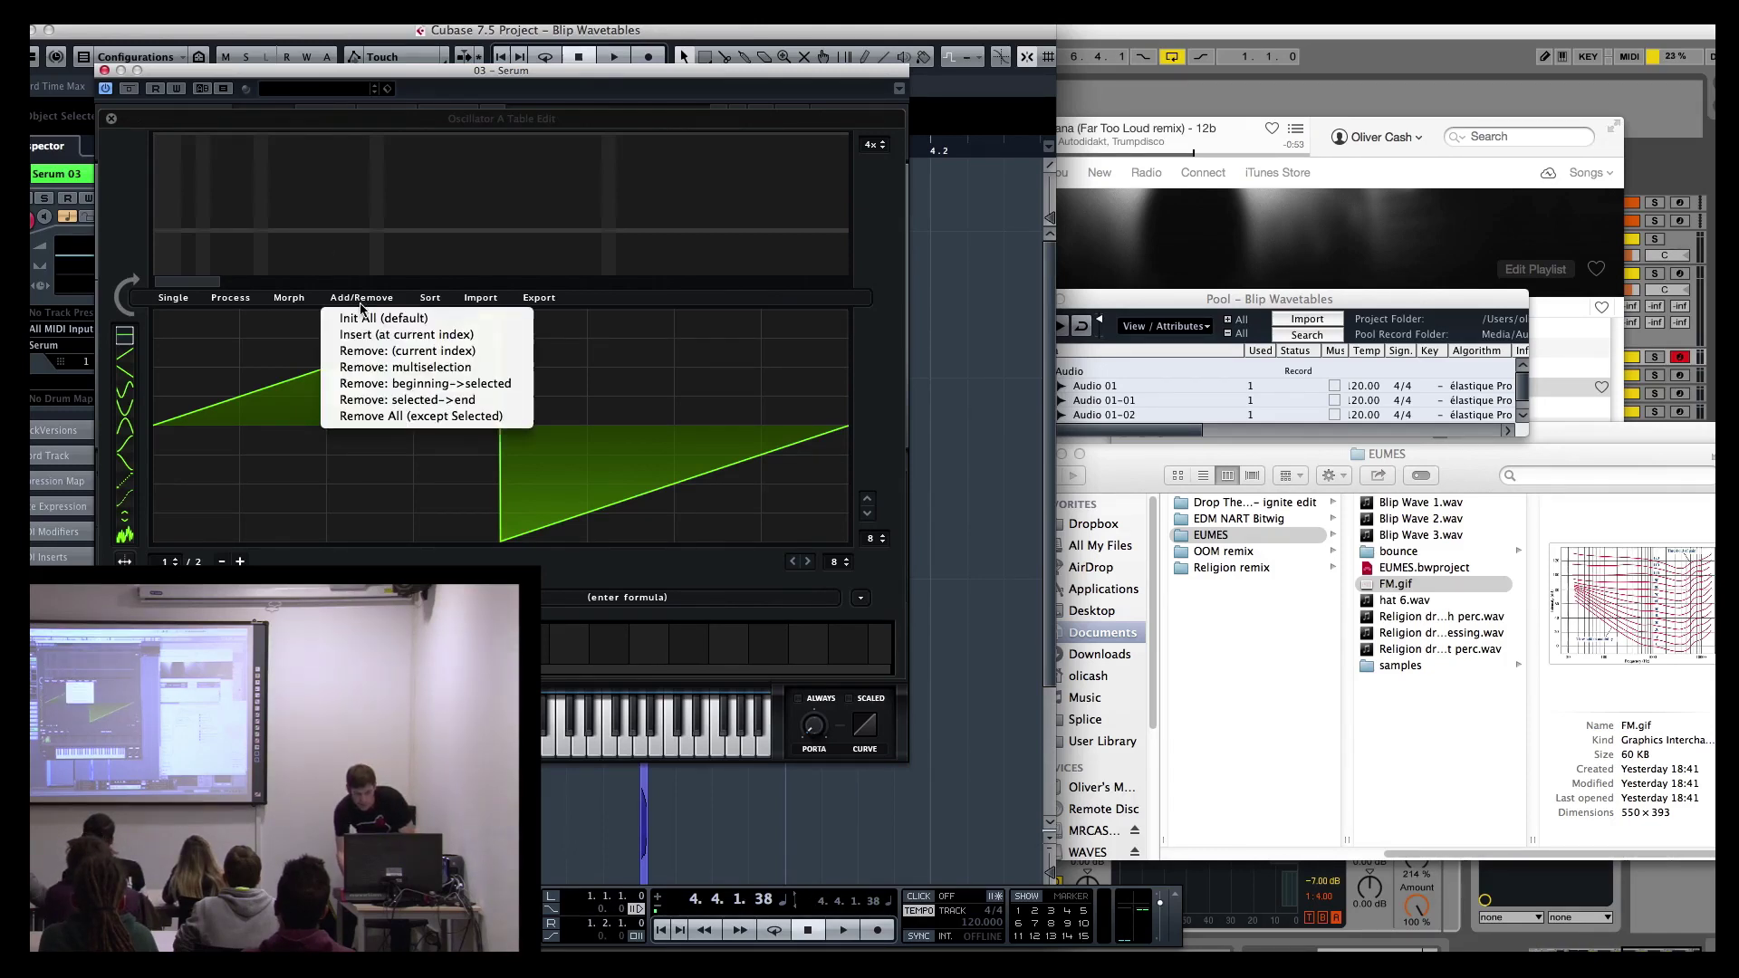
{"action": "left_click", "coordinate": [376, 351]}
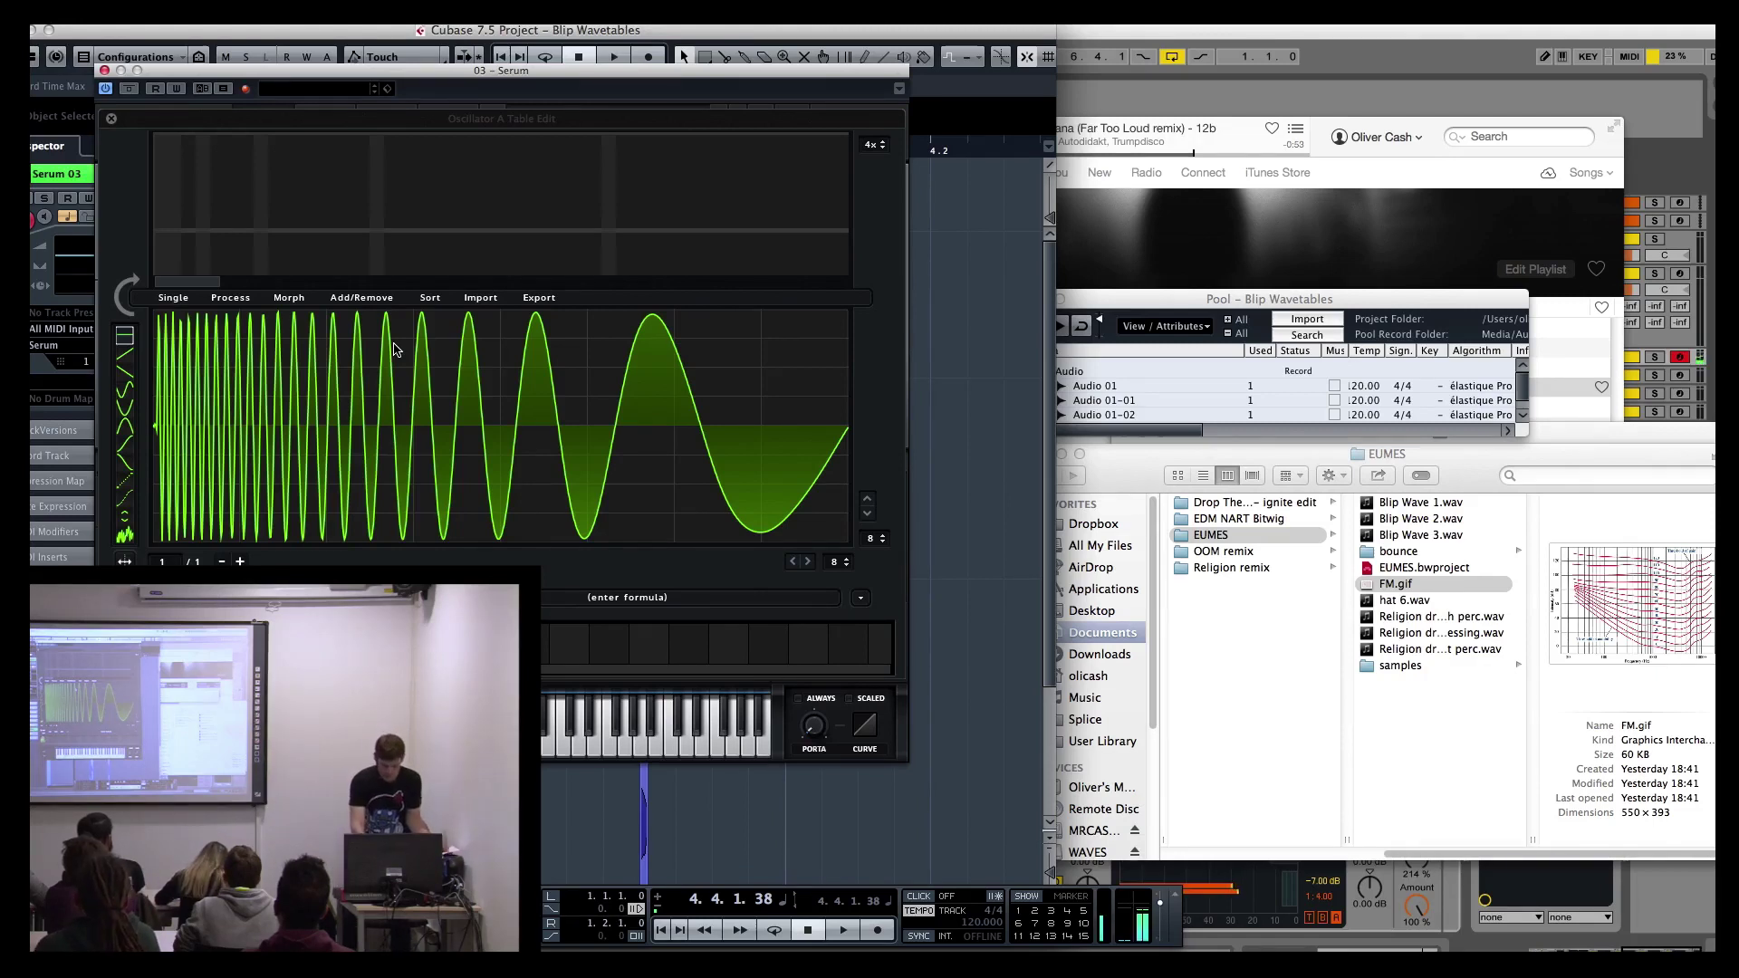
{"action": "key", "text": "XF86AudioLowerVolume"}
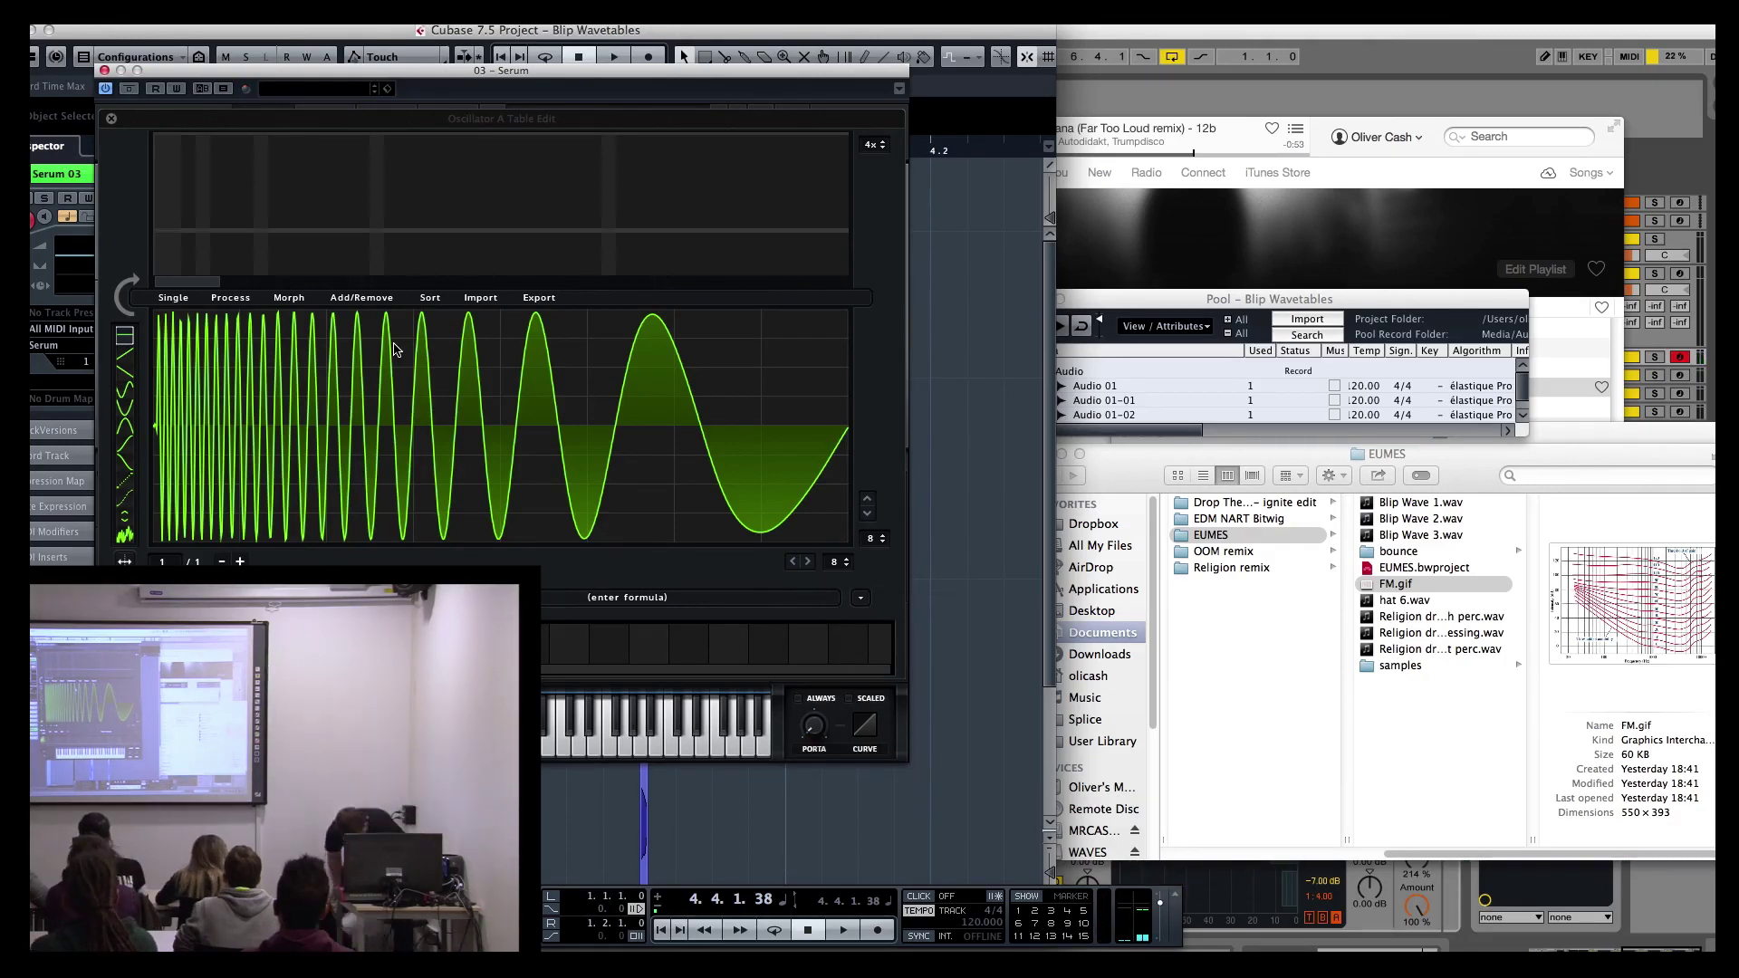
Step: Switch to Ableton Live, disarm the War Growl Bass track, and return to Serum in Cubase
{"action": "key", "text": "super+Tab"}
{"action": "key", "text": "super+Tab"}
{"action": "key", "text": "super+Tab"}
{"action": "key", "text": "super+Tab"}
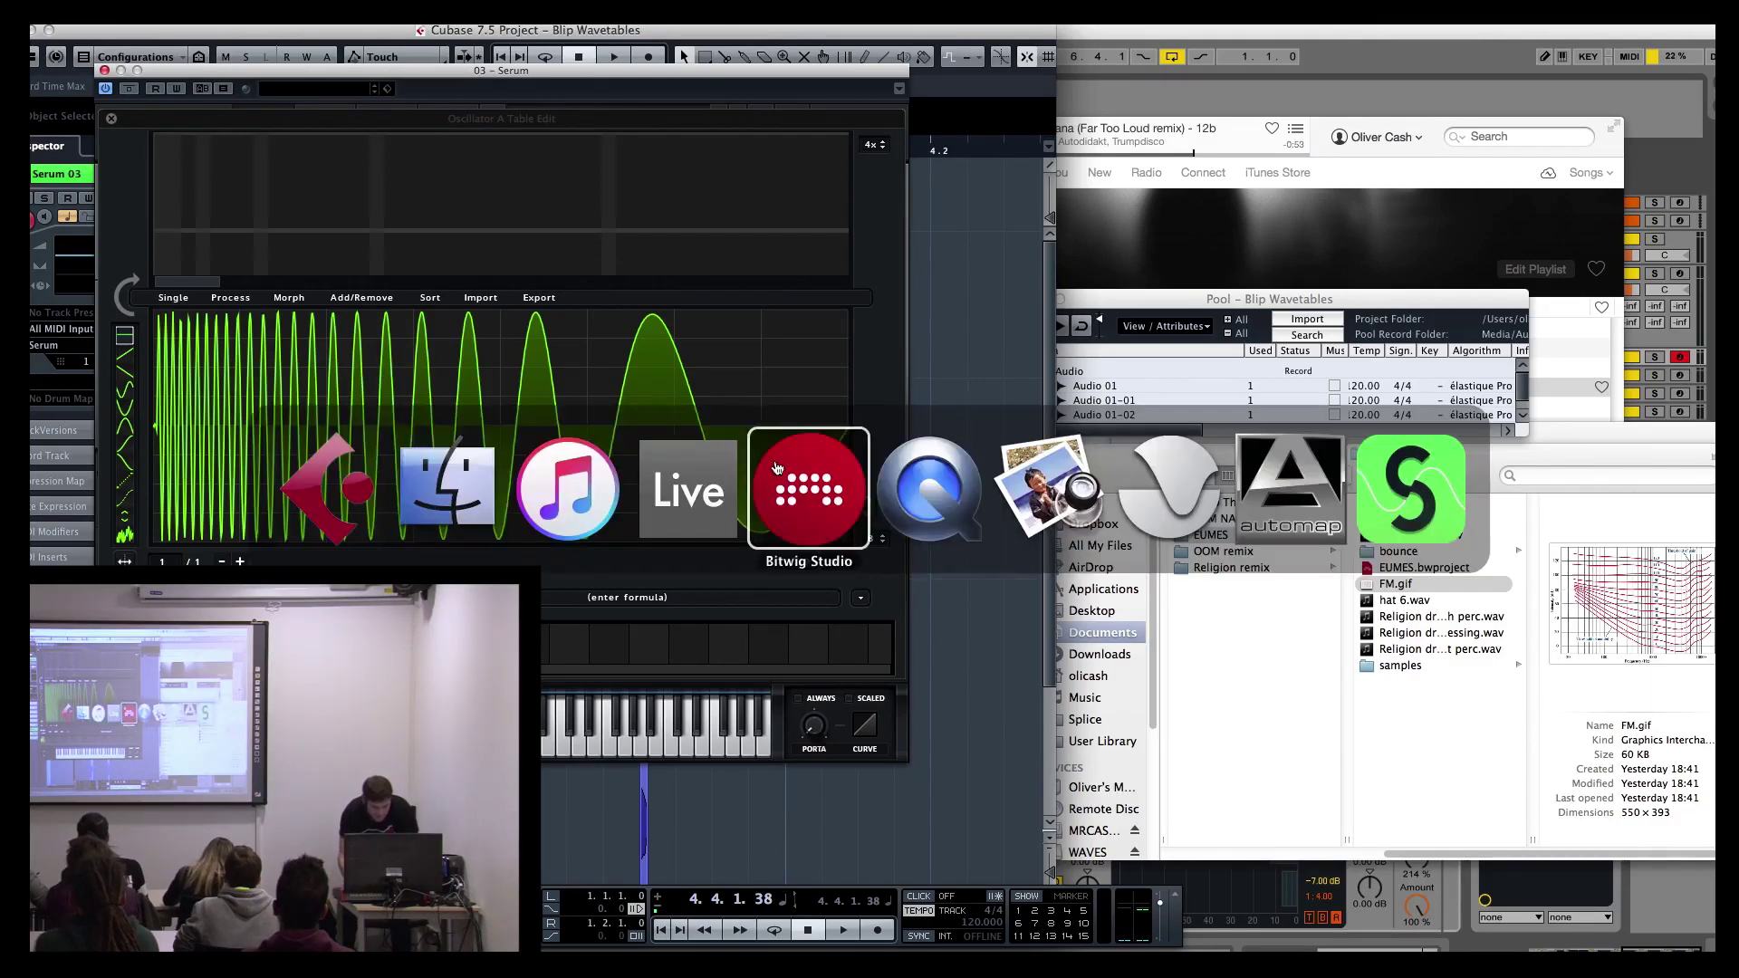
{"action": "key", "text": "super+shift+Tab"}
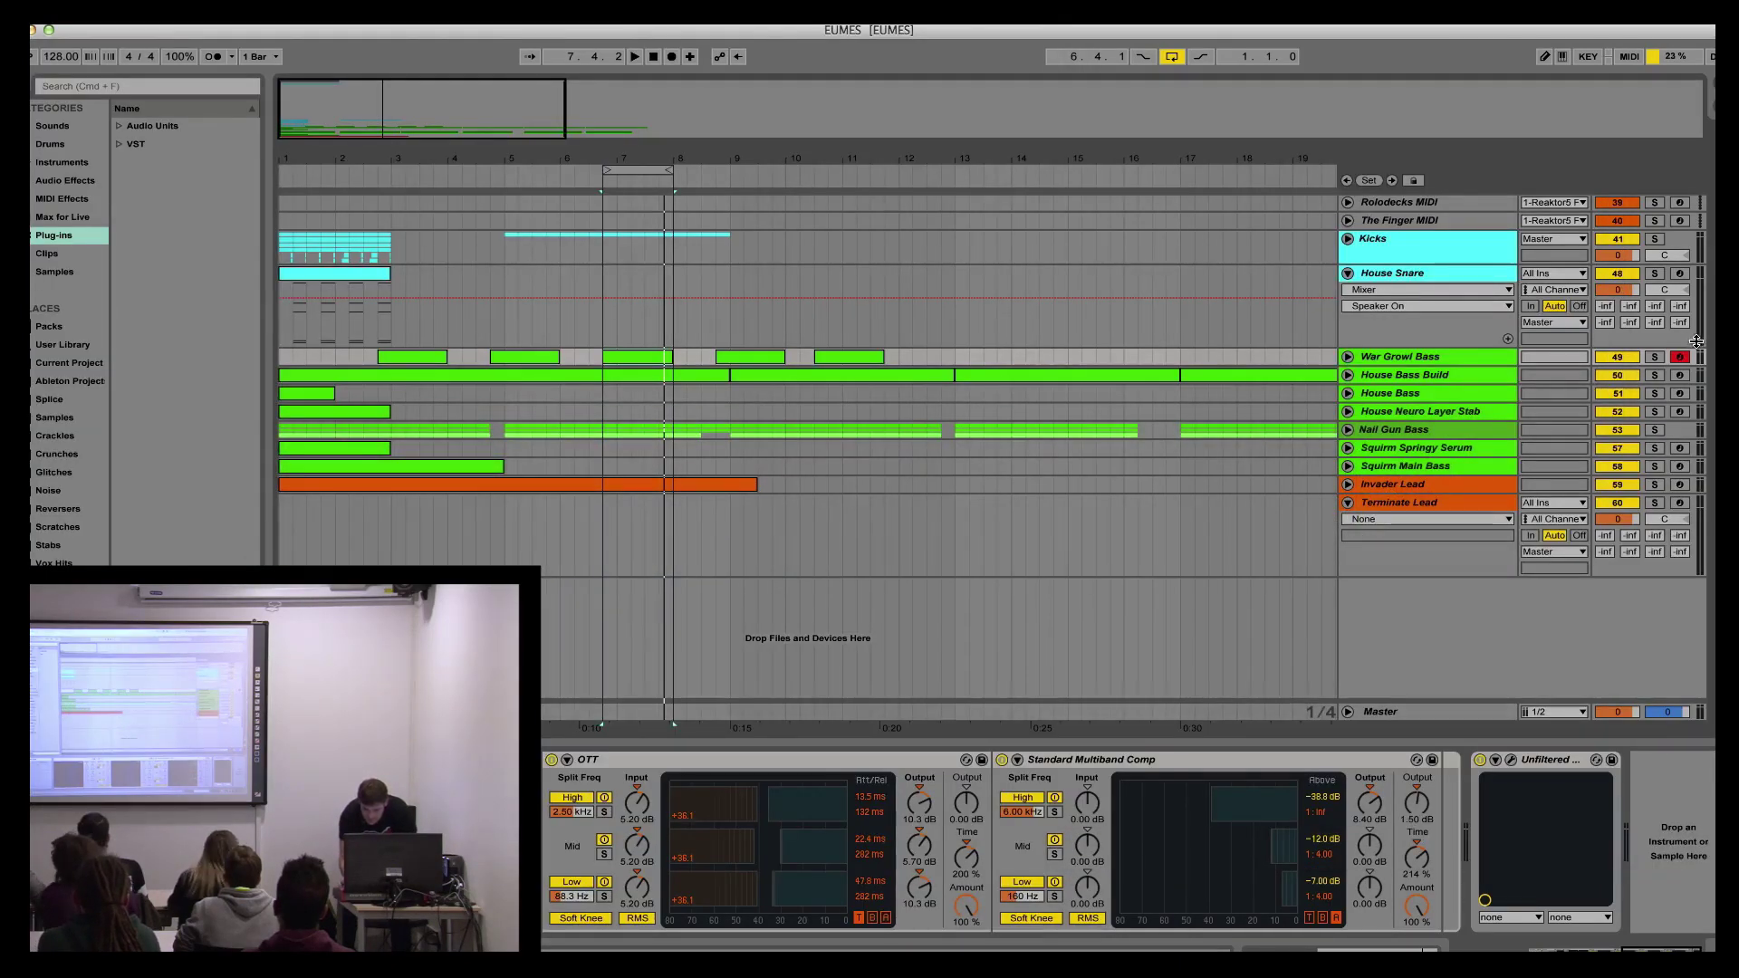
{"action": "key", "text": "super+Tab"}
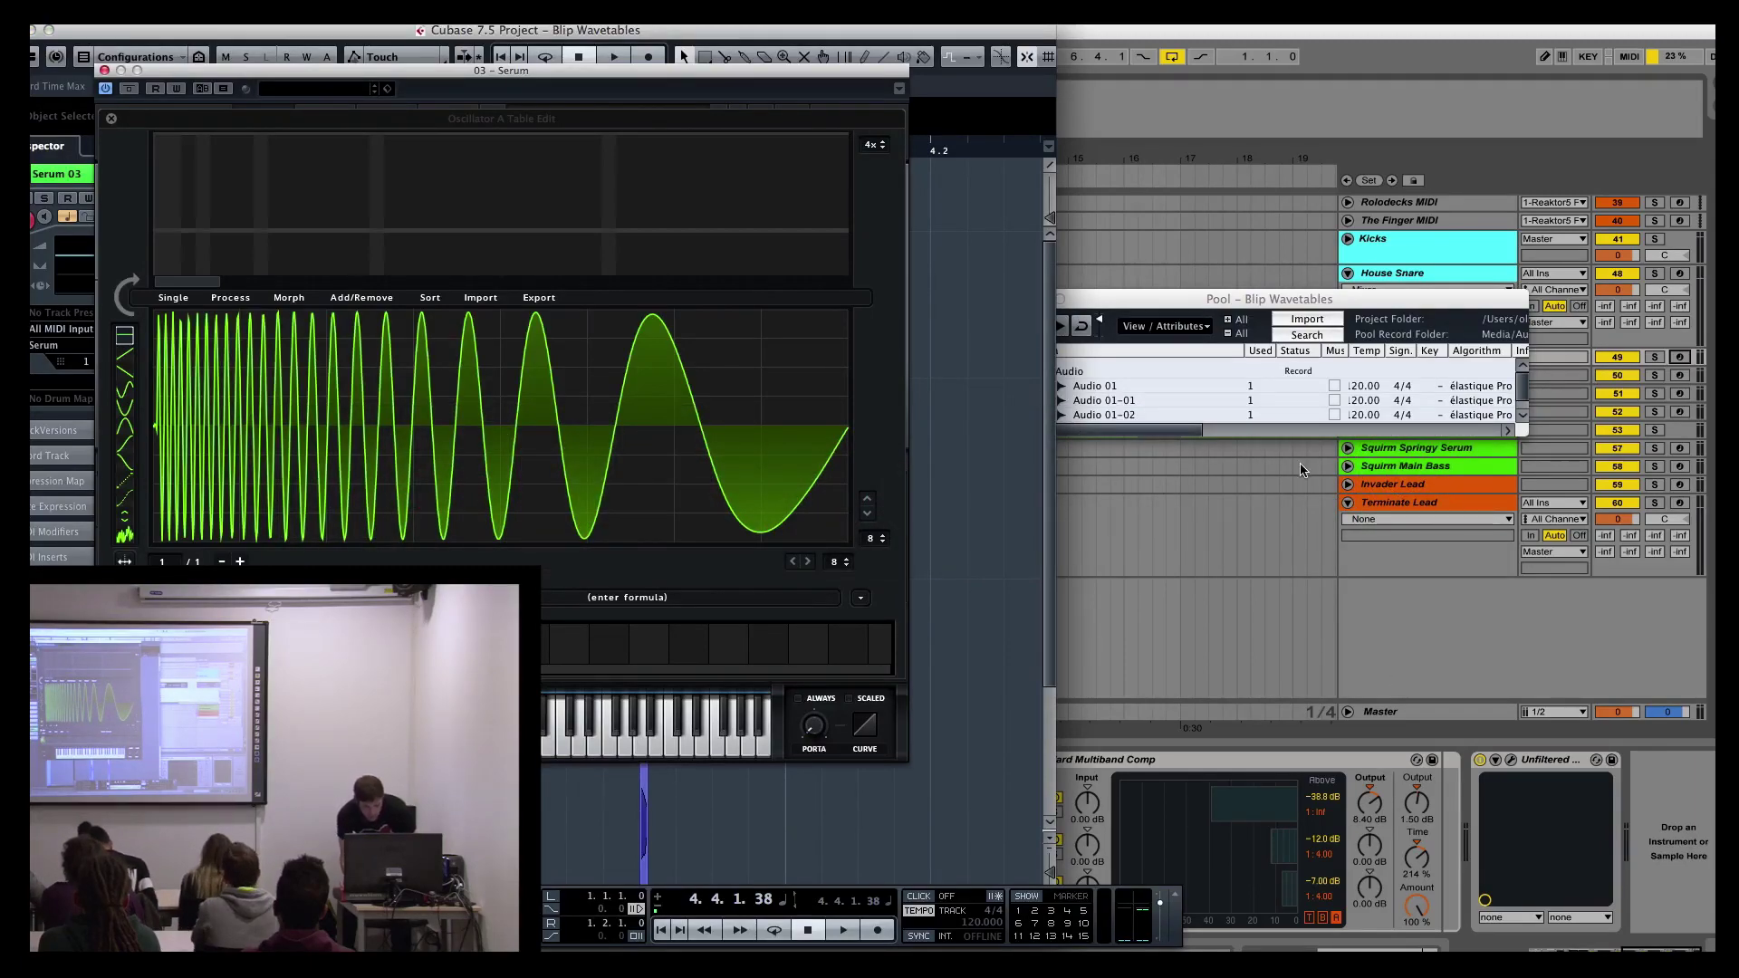
Step: Bring the EUMES folder back into view in Finder and append Blip Wave 2.wav and Blip Wave 3.wav to Oscillator A's wavetable
{"action": "key", "text": "super+Tab"}
{"action": "left_click", "coordinate": [598, 523]}
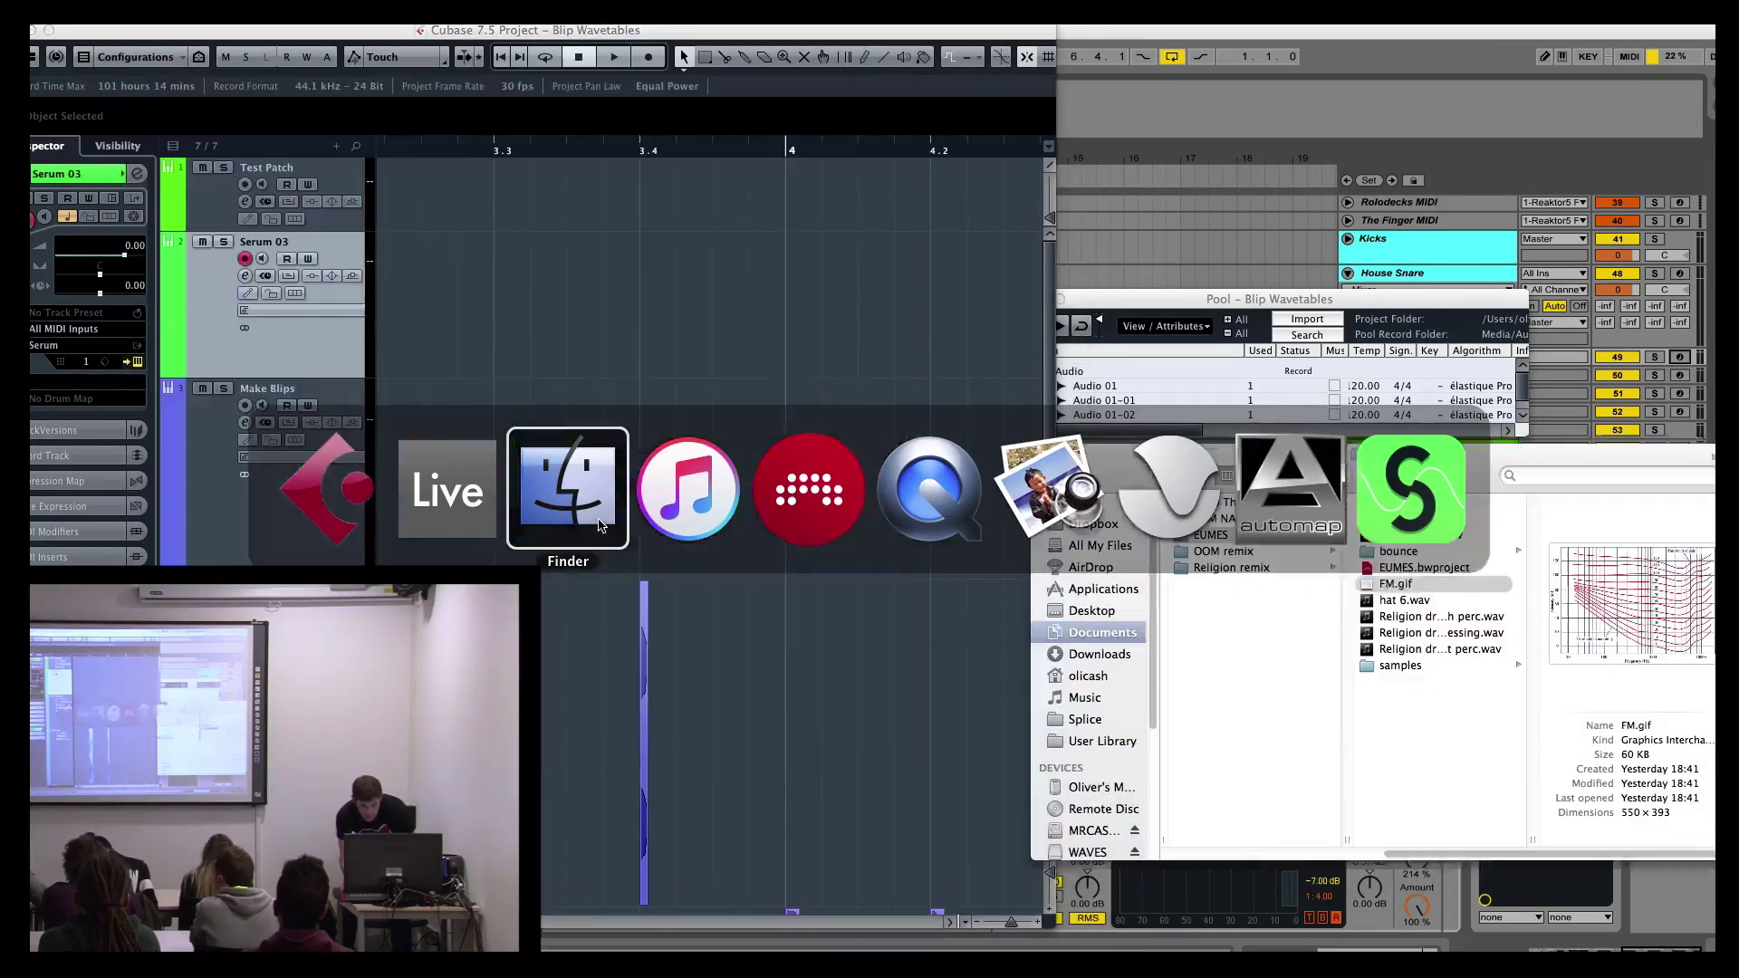
{"action": "key", "text": "super+Tab"}
{"action": "key", "text": "super+Tab"}
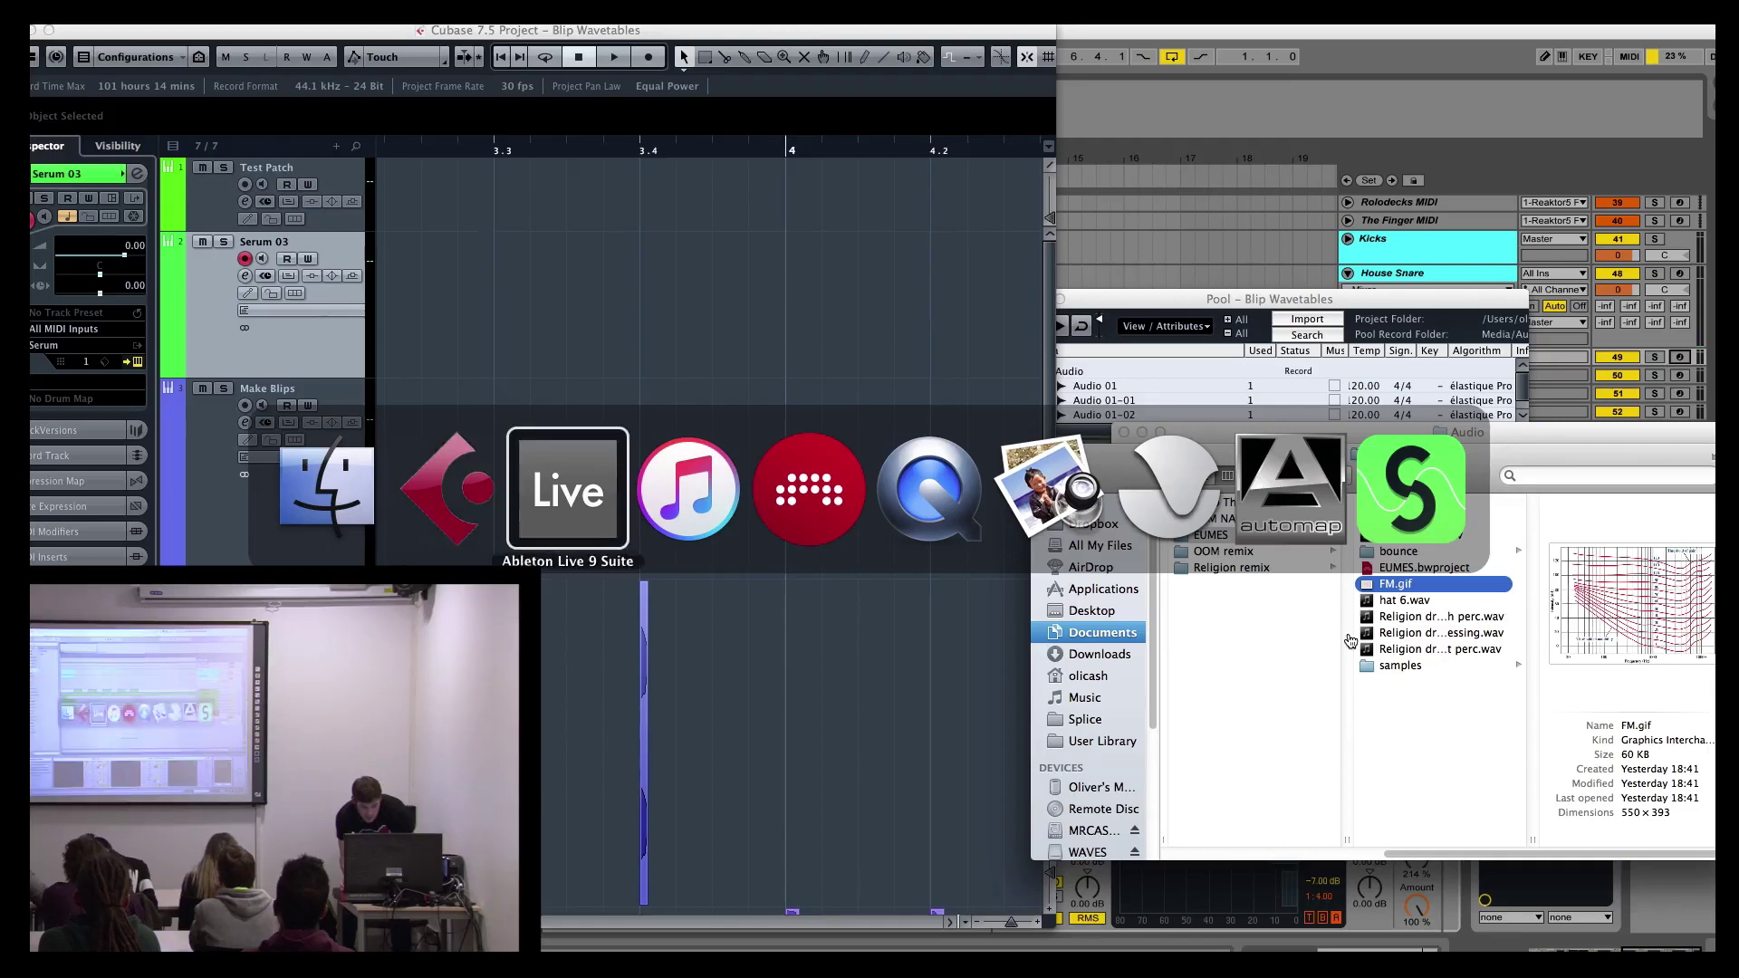
{"action": "key", "text": "super+Tab"}
{"action": "key", "text": "super+Tab"}
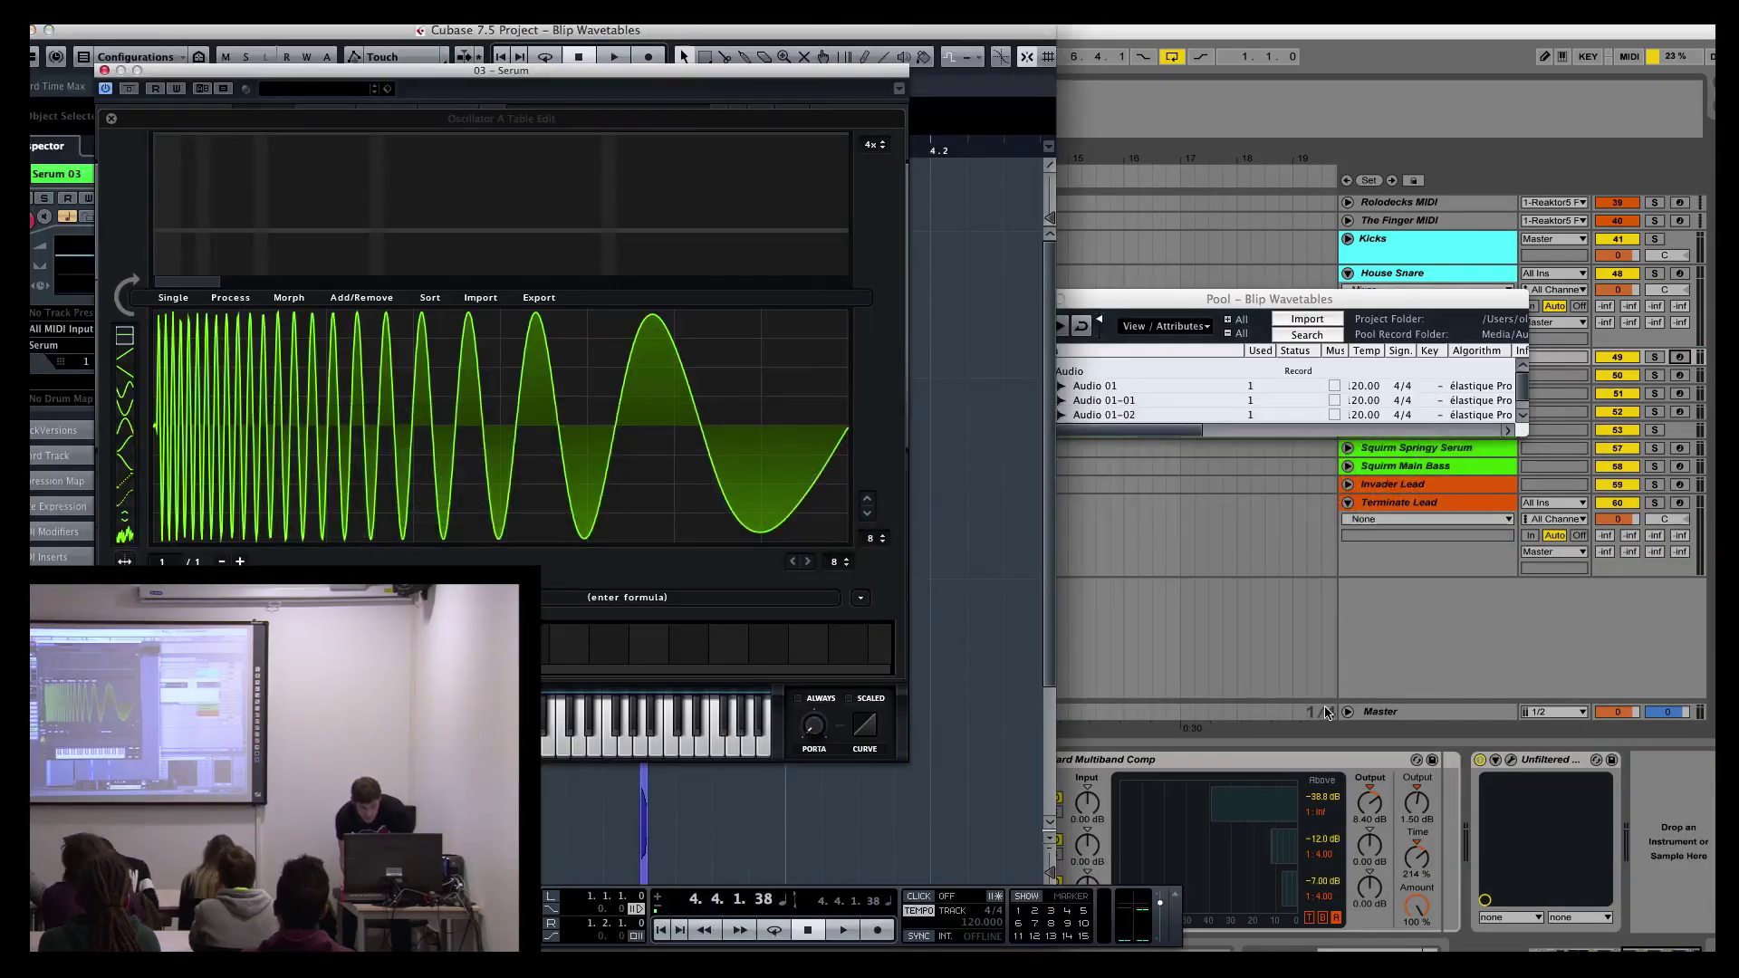
{"action": "key", "text": "super+Tab"}
{"action": "key", "text": "super+Tab"}
{"action": "key", "text": "super+Tab"}
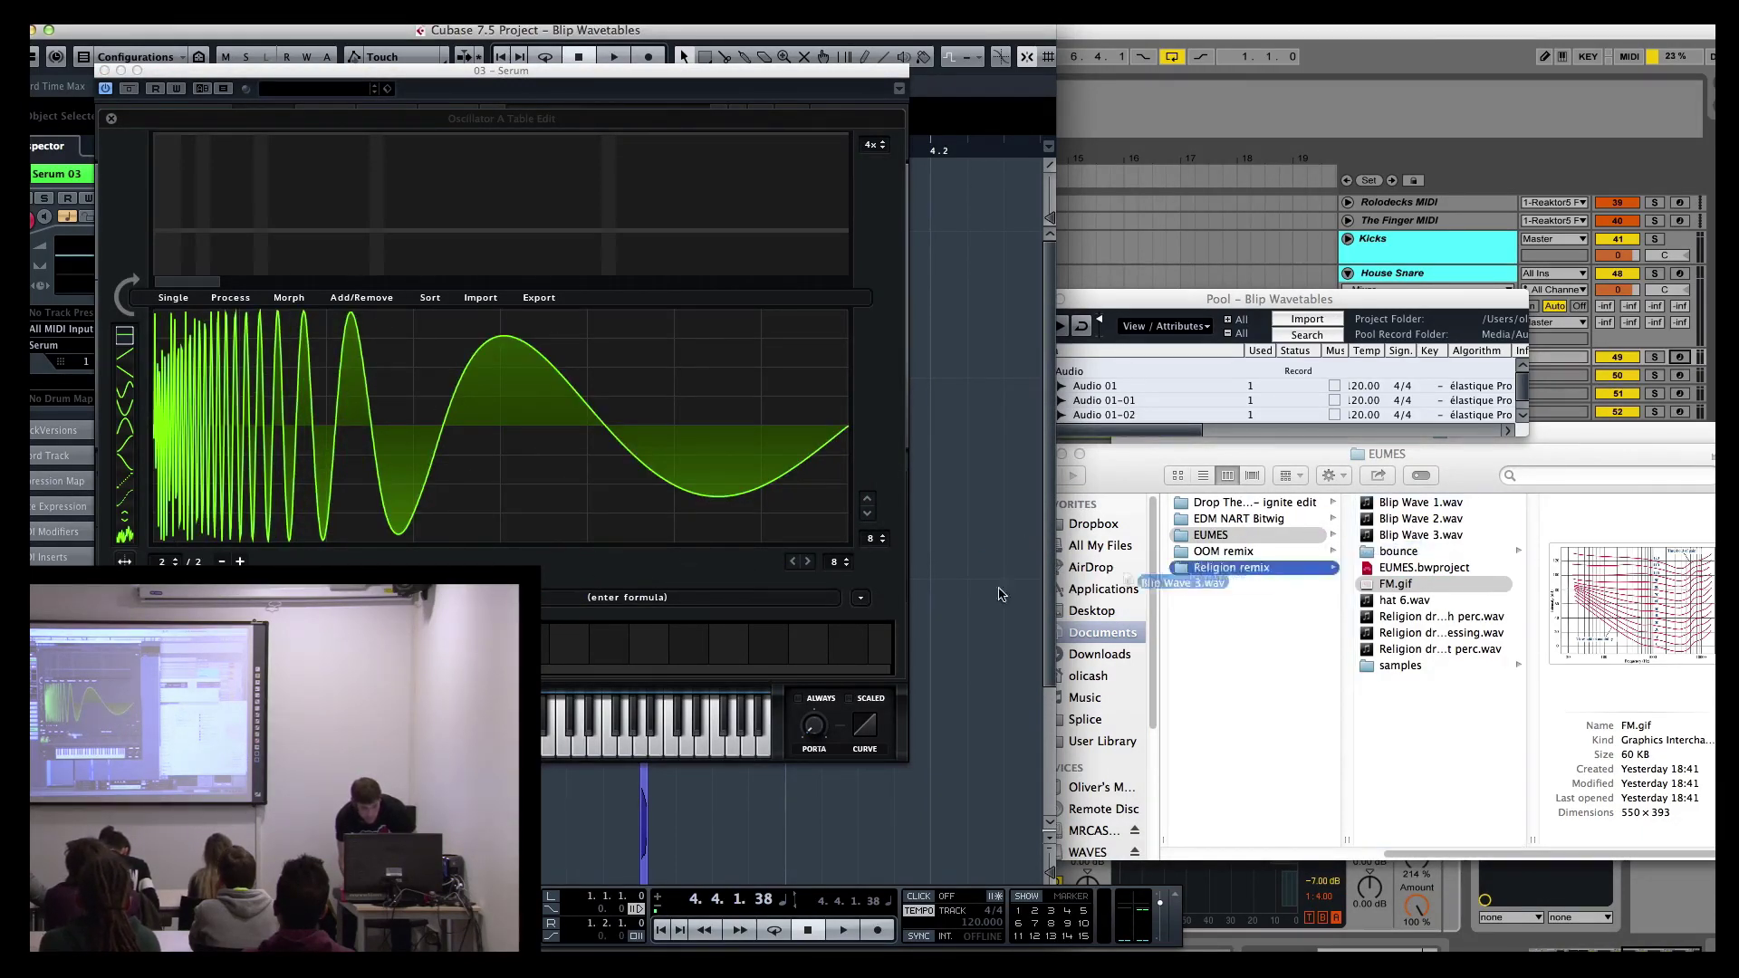
{"action": "left_click_drag", "start_coordinate": [1420, 535], "coordinate": [303, 410]}
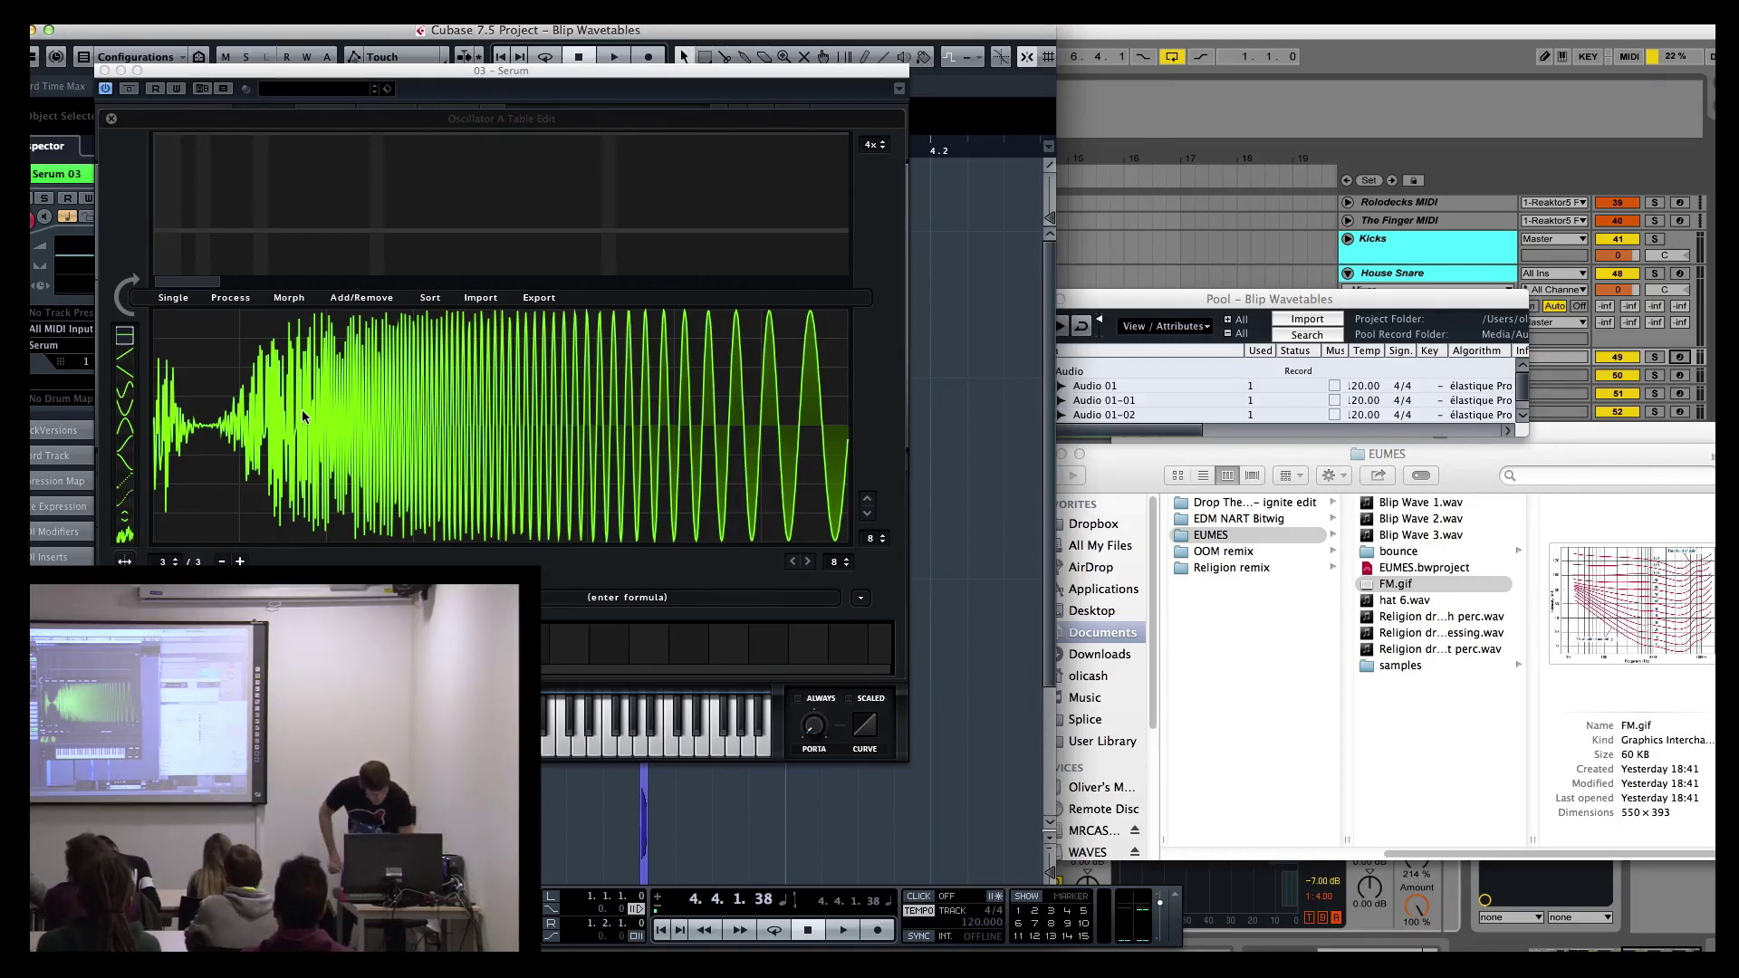
Step: Close the wavetable editor, turn Oscillator A's wavetable position down to the first frame, and assign the mod wheel to it
{"action": "left_click", "coordinate": [113, 118]}
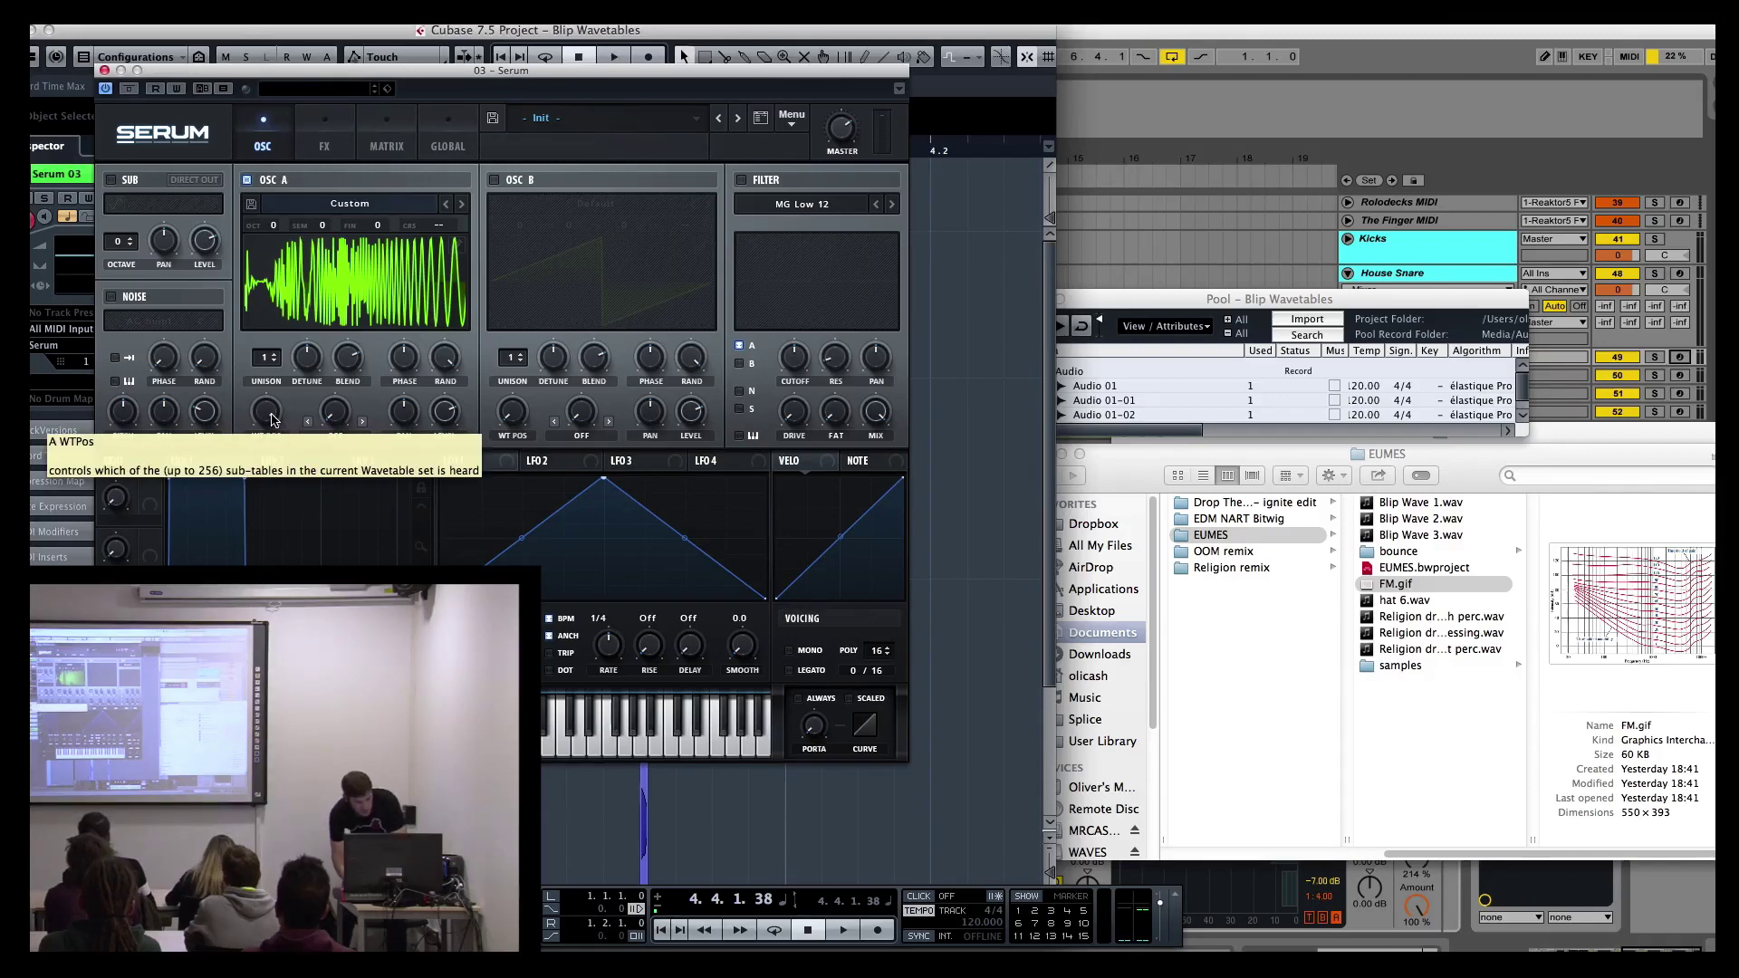
{"action": "left_click_drag", "start_coordinate": [274, 419], "coordinate": [238, 500]}
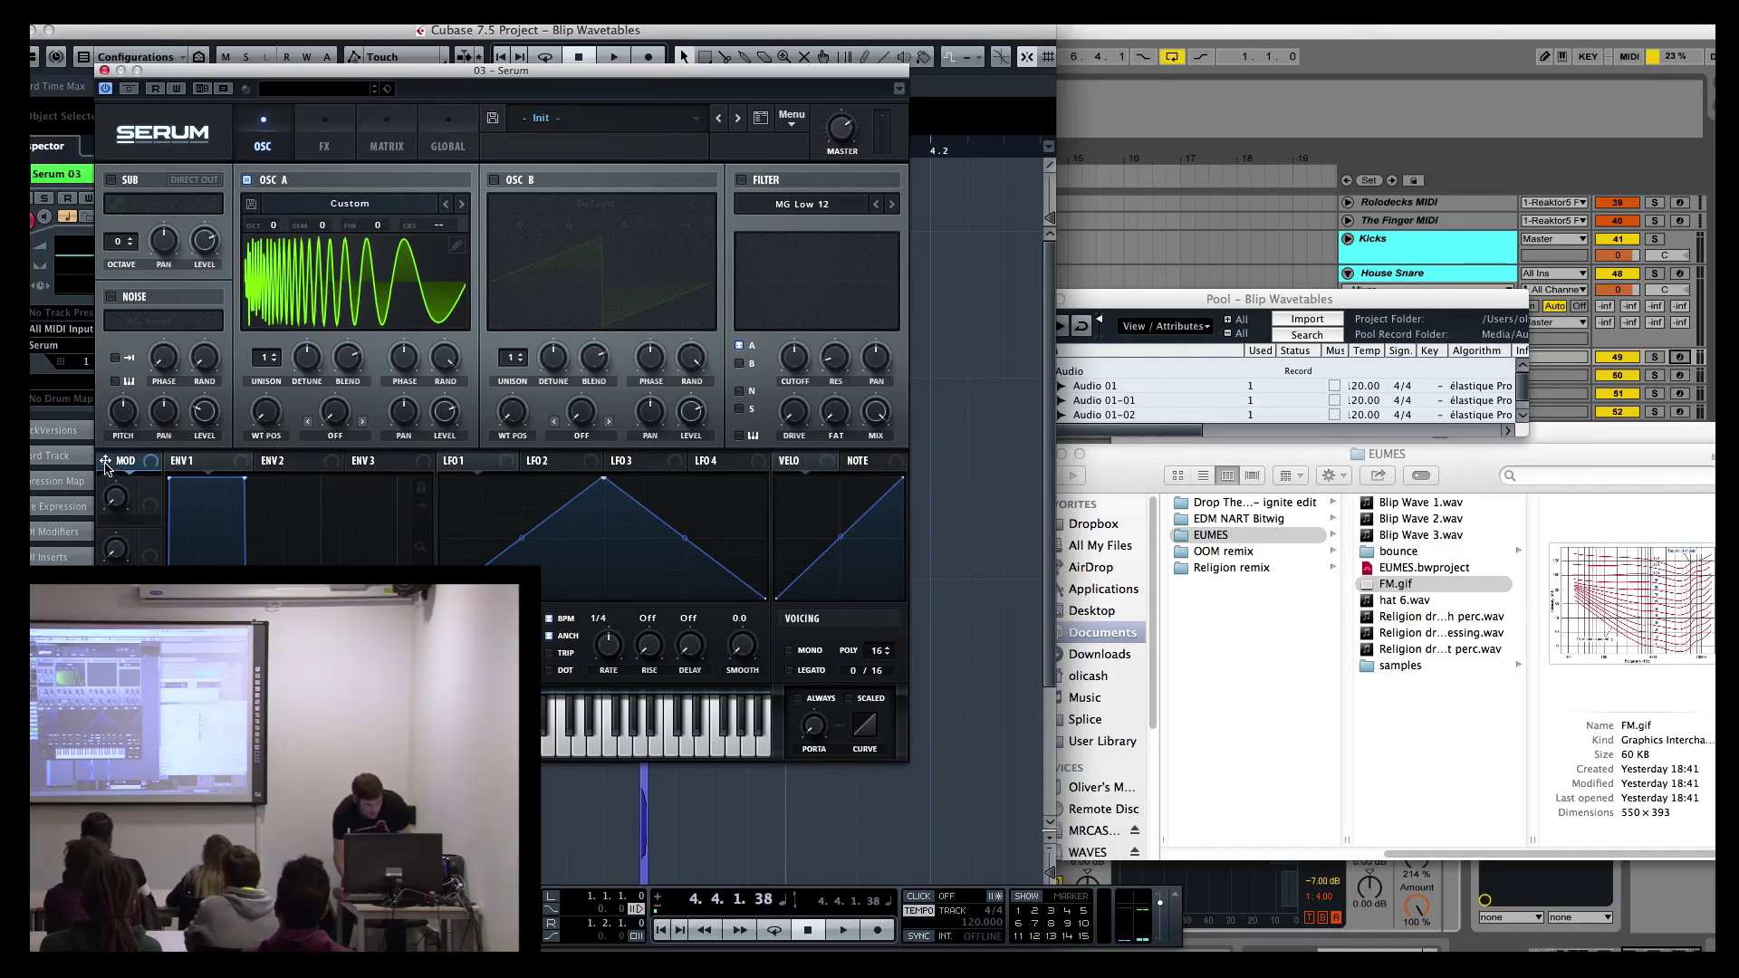
{"action": "left_click_drag", "start_coordinate": [106, 463], "coordinate": [269, 414]}
Step: Open Oscillator A's wavetable in the editor and bring up its morph options
{"action": "left_click", "coordinate": [457, 245]}
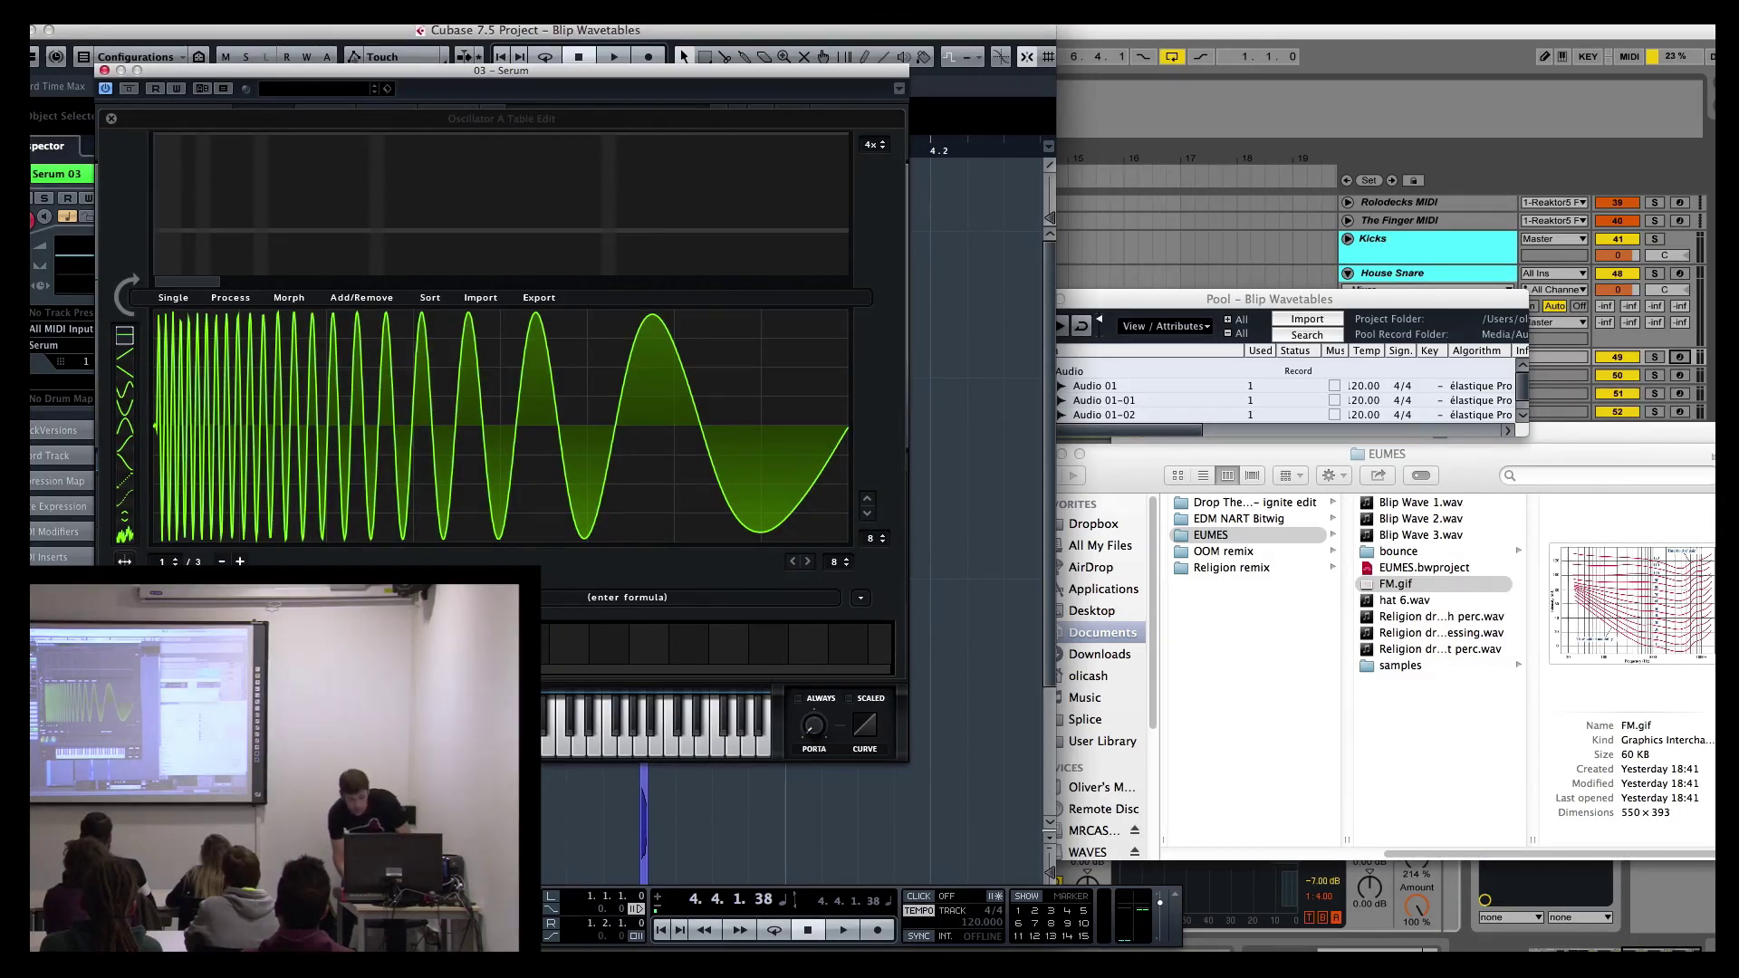
{"action": "left_click", "coordinate": [299, 299]}
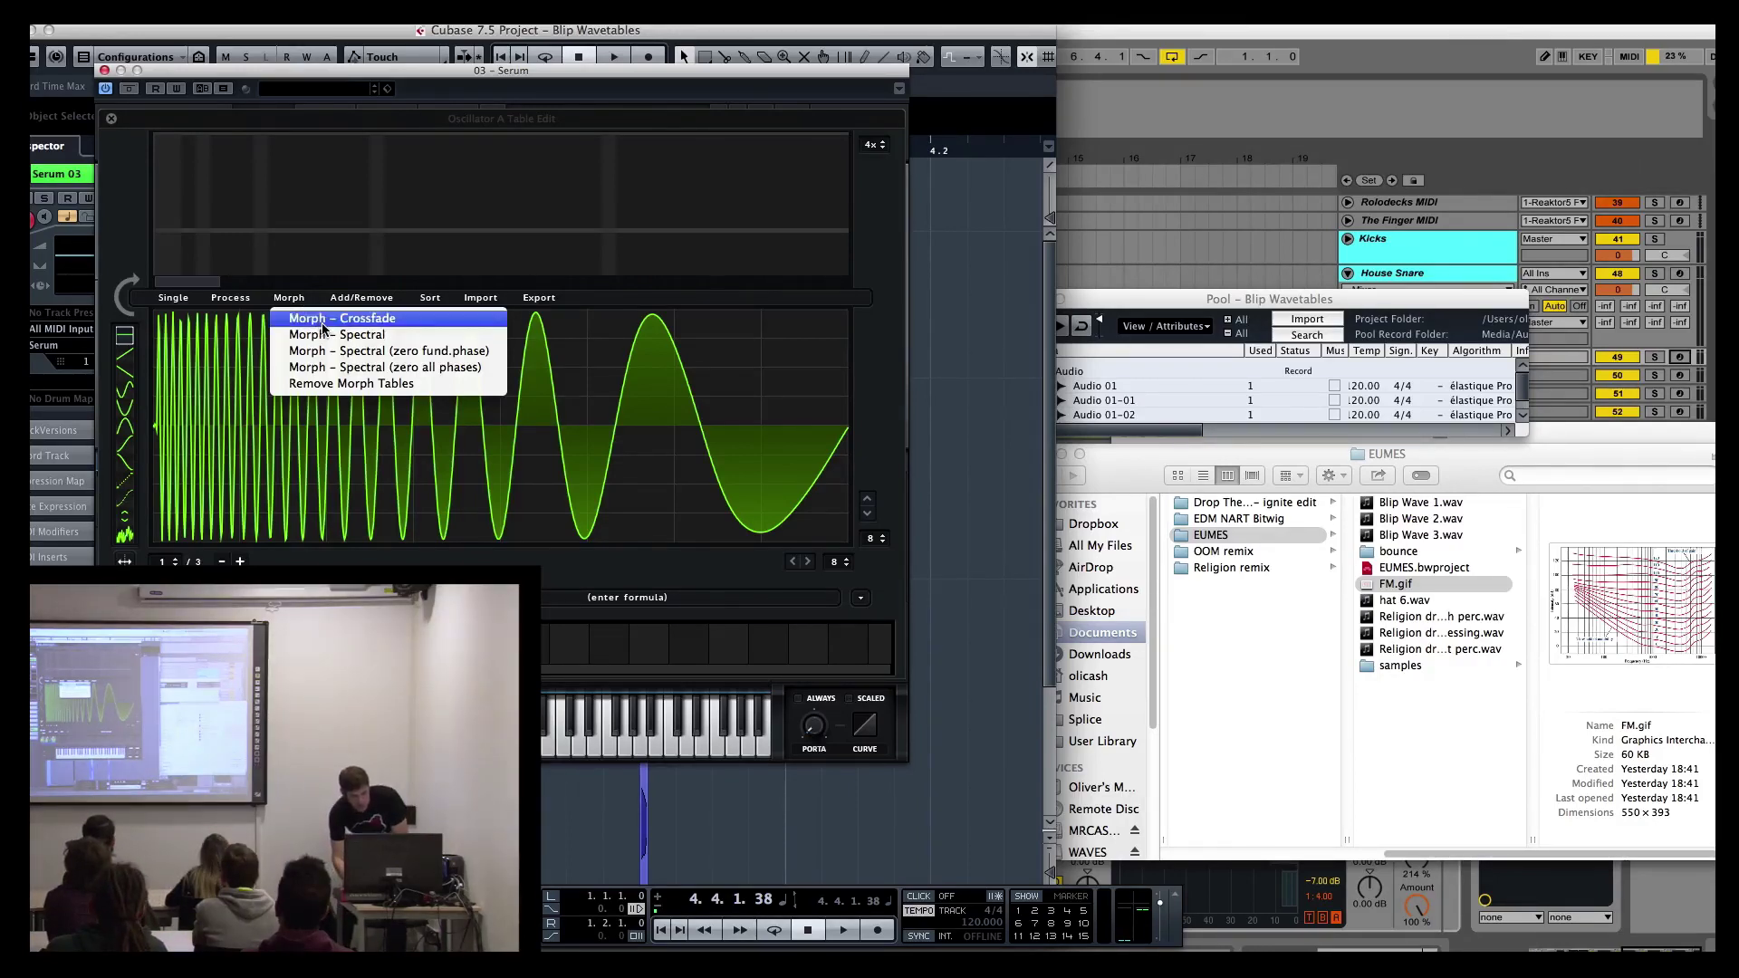
{"action": "left_click", "coordinate": [322, 319]}
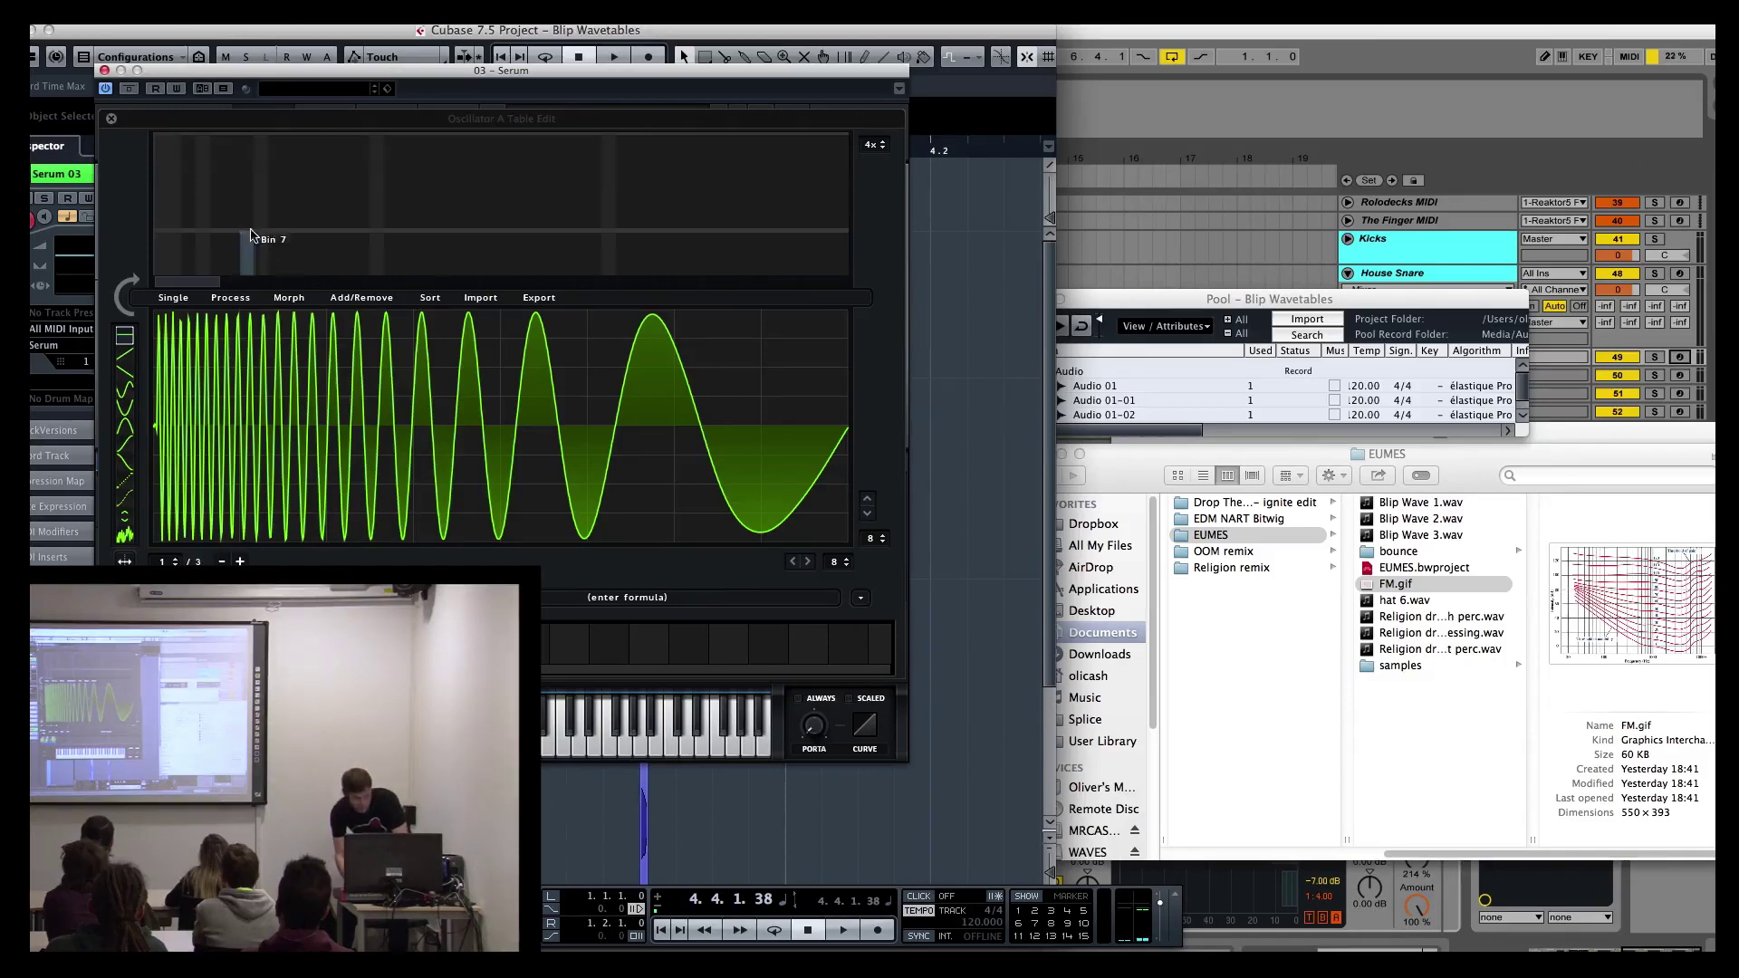
Step: Try Morph - Spectral on the three blip wave frames and undo the morph
{"action": "left_click", "coordinate": [288, 299]}
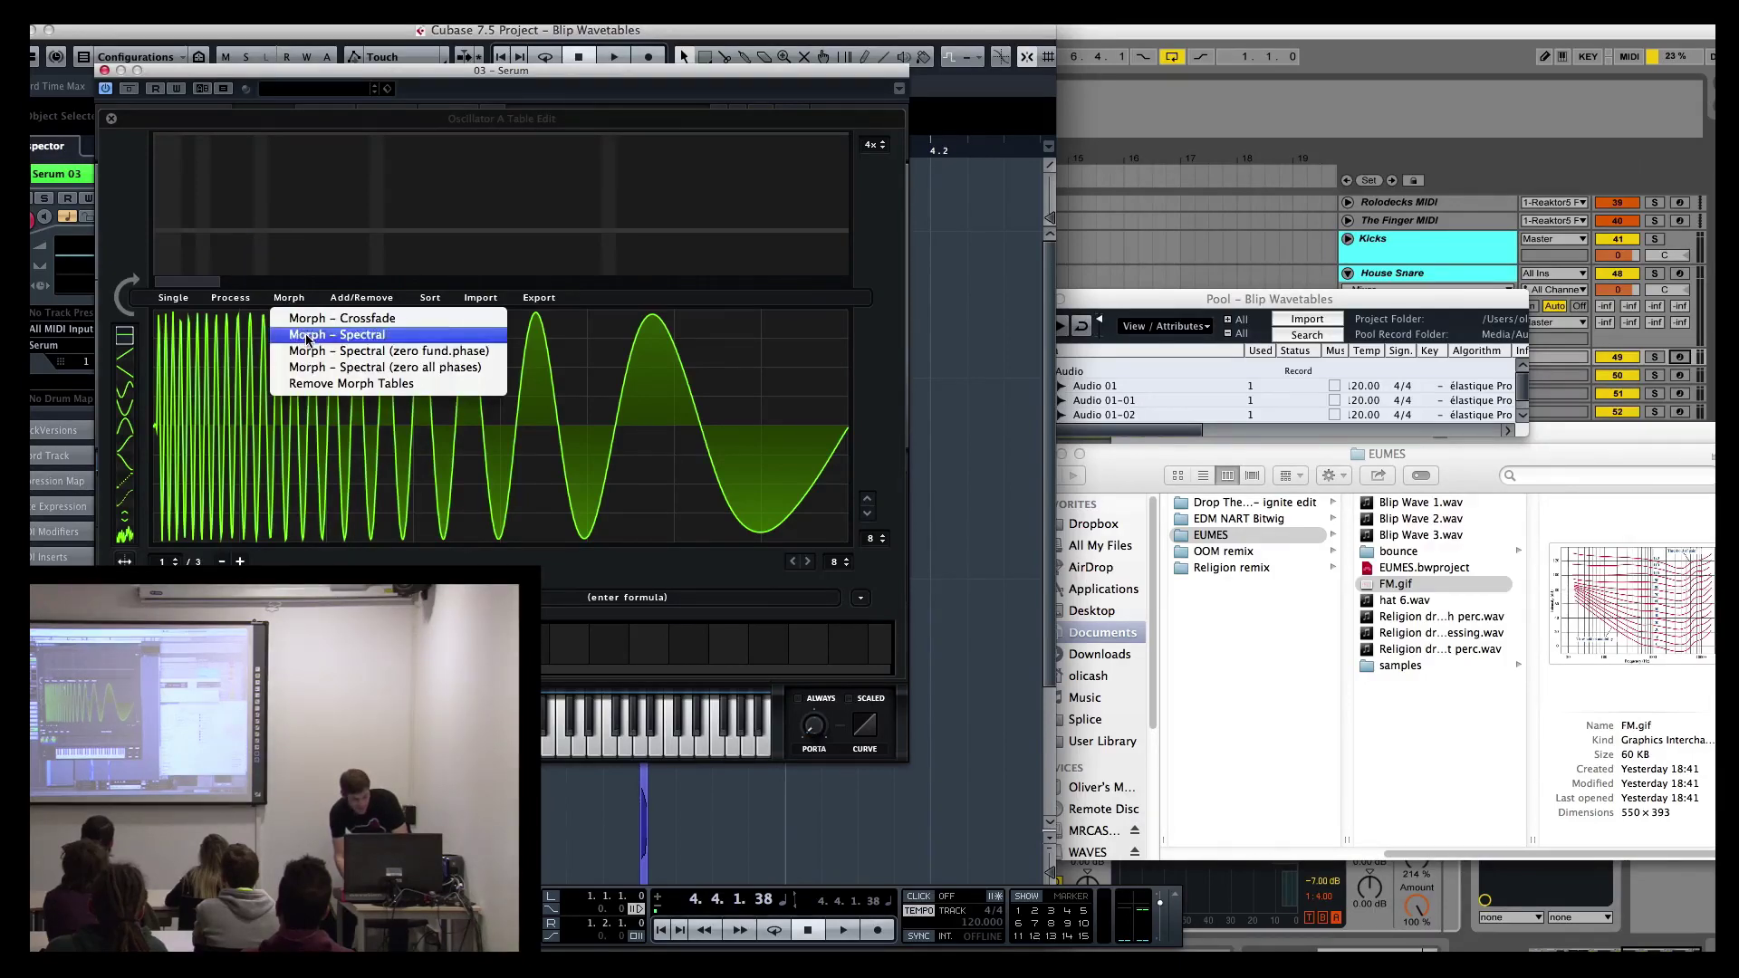
{"action": "left_click", "coordinate": [307, 337]}
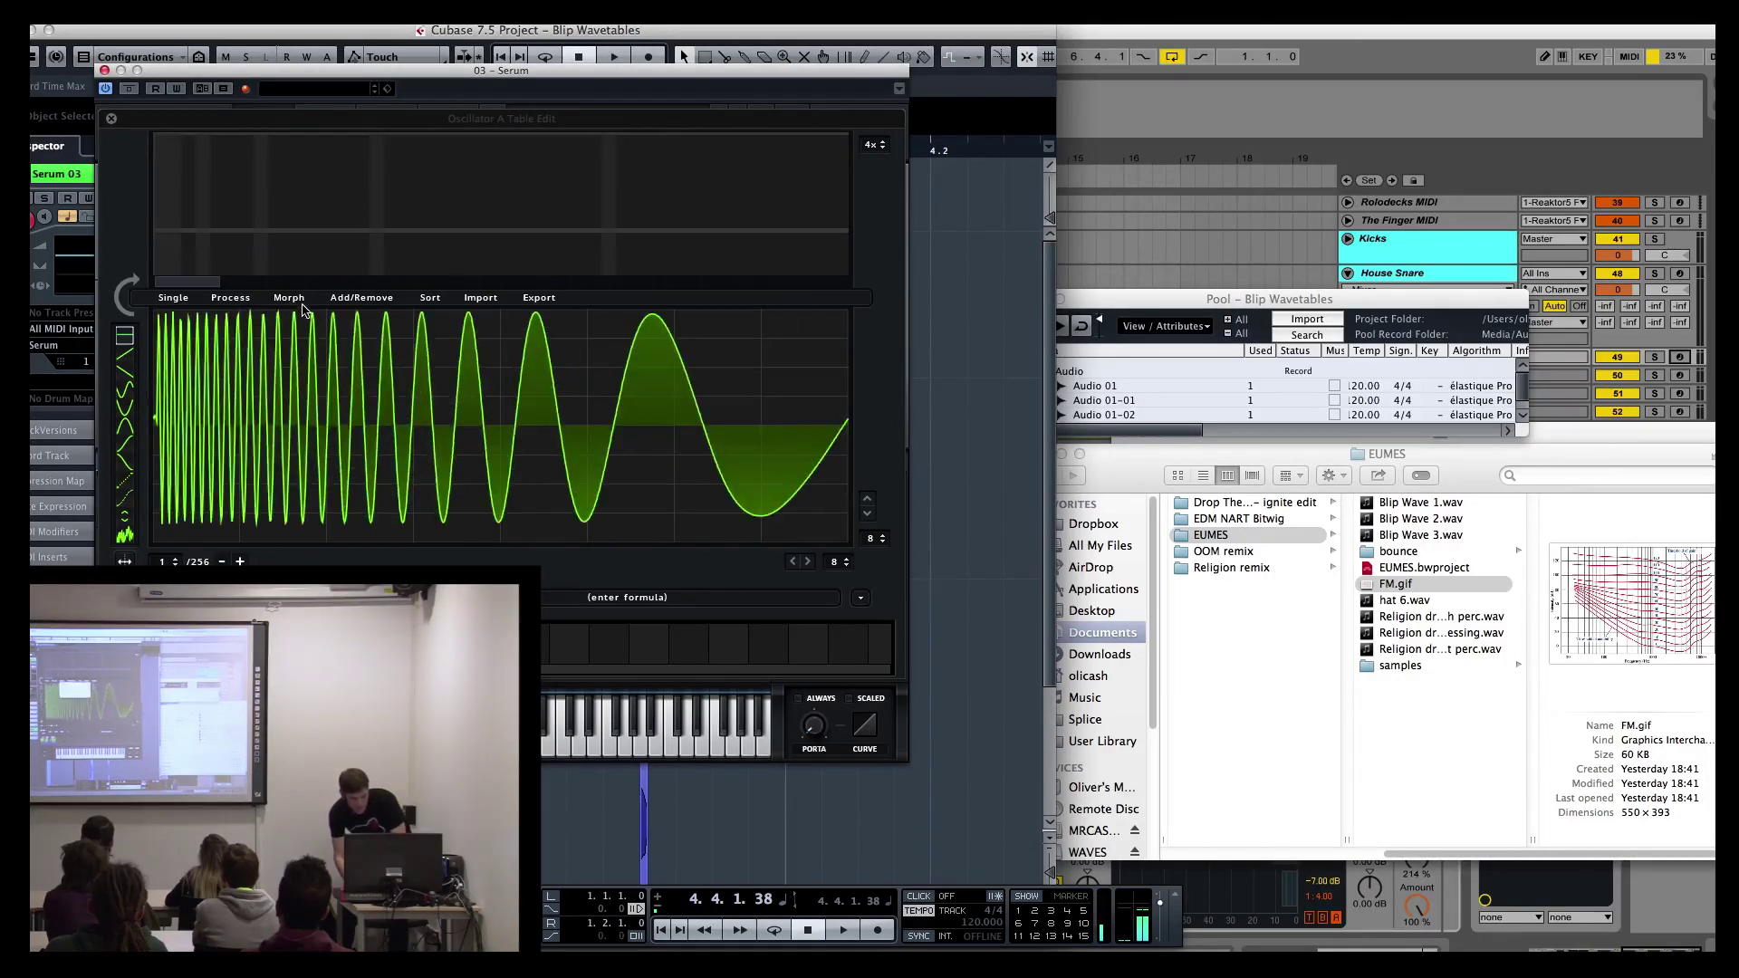
{"action": "left_click", "coordinate": [289, 298]}
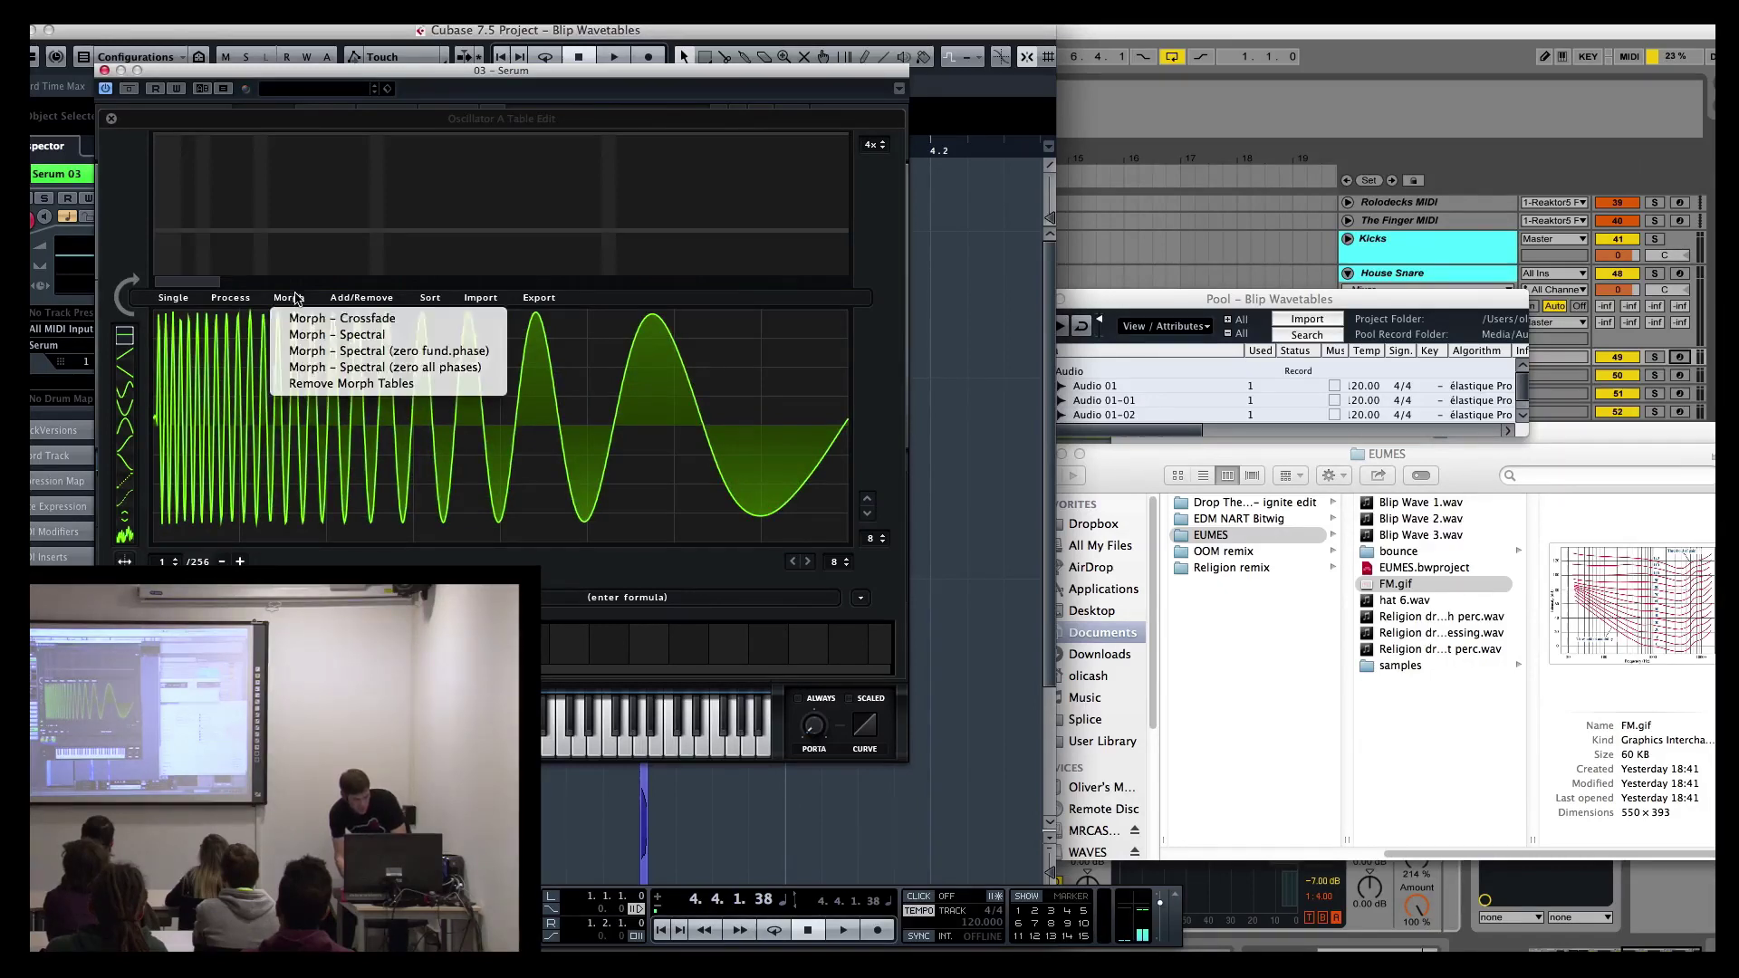
{"action": "left_click", "coordinate": [299, 318]}
{"action": "key", "text": "super+z"}
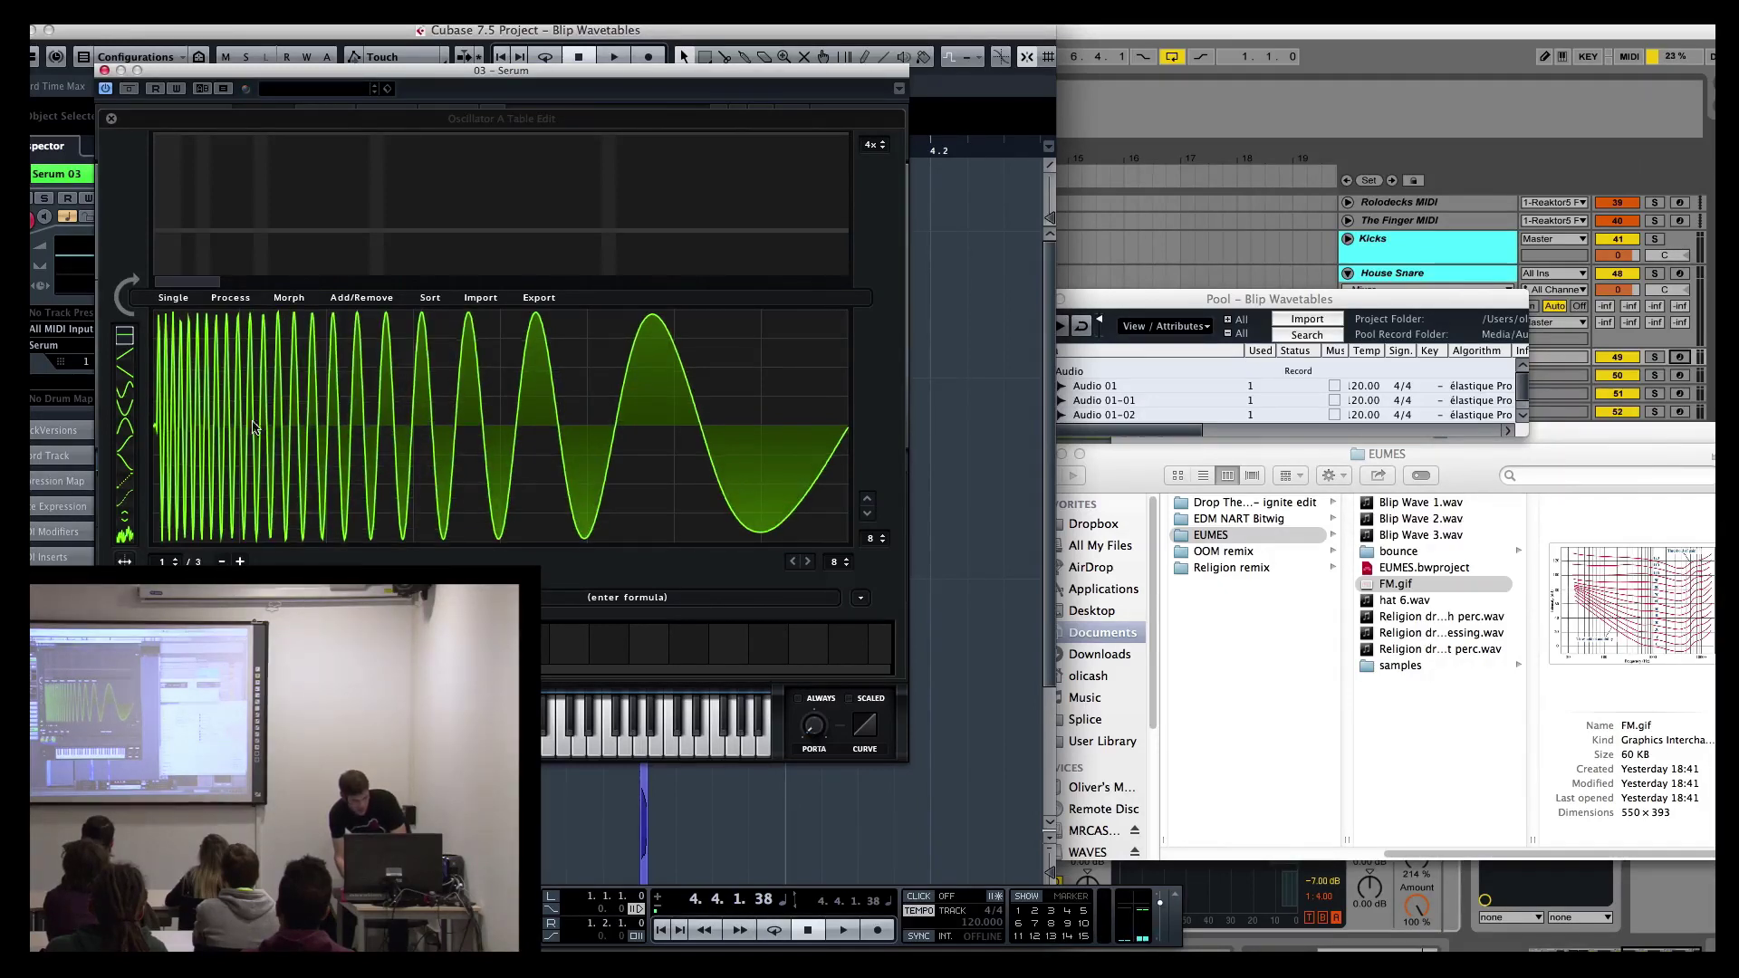
Step: Apply Morph - Crossfade to the three blip wave frames and close the wavetable editor
{"action": "left_click", "coordinate": [297, 296]}
{"action": "left_click", "coordinate": [304, 315]}
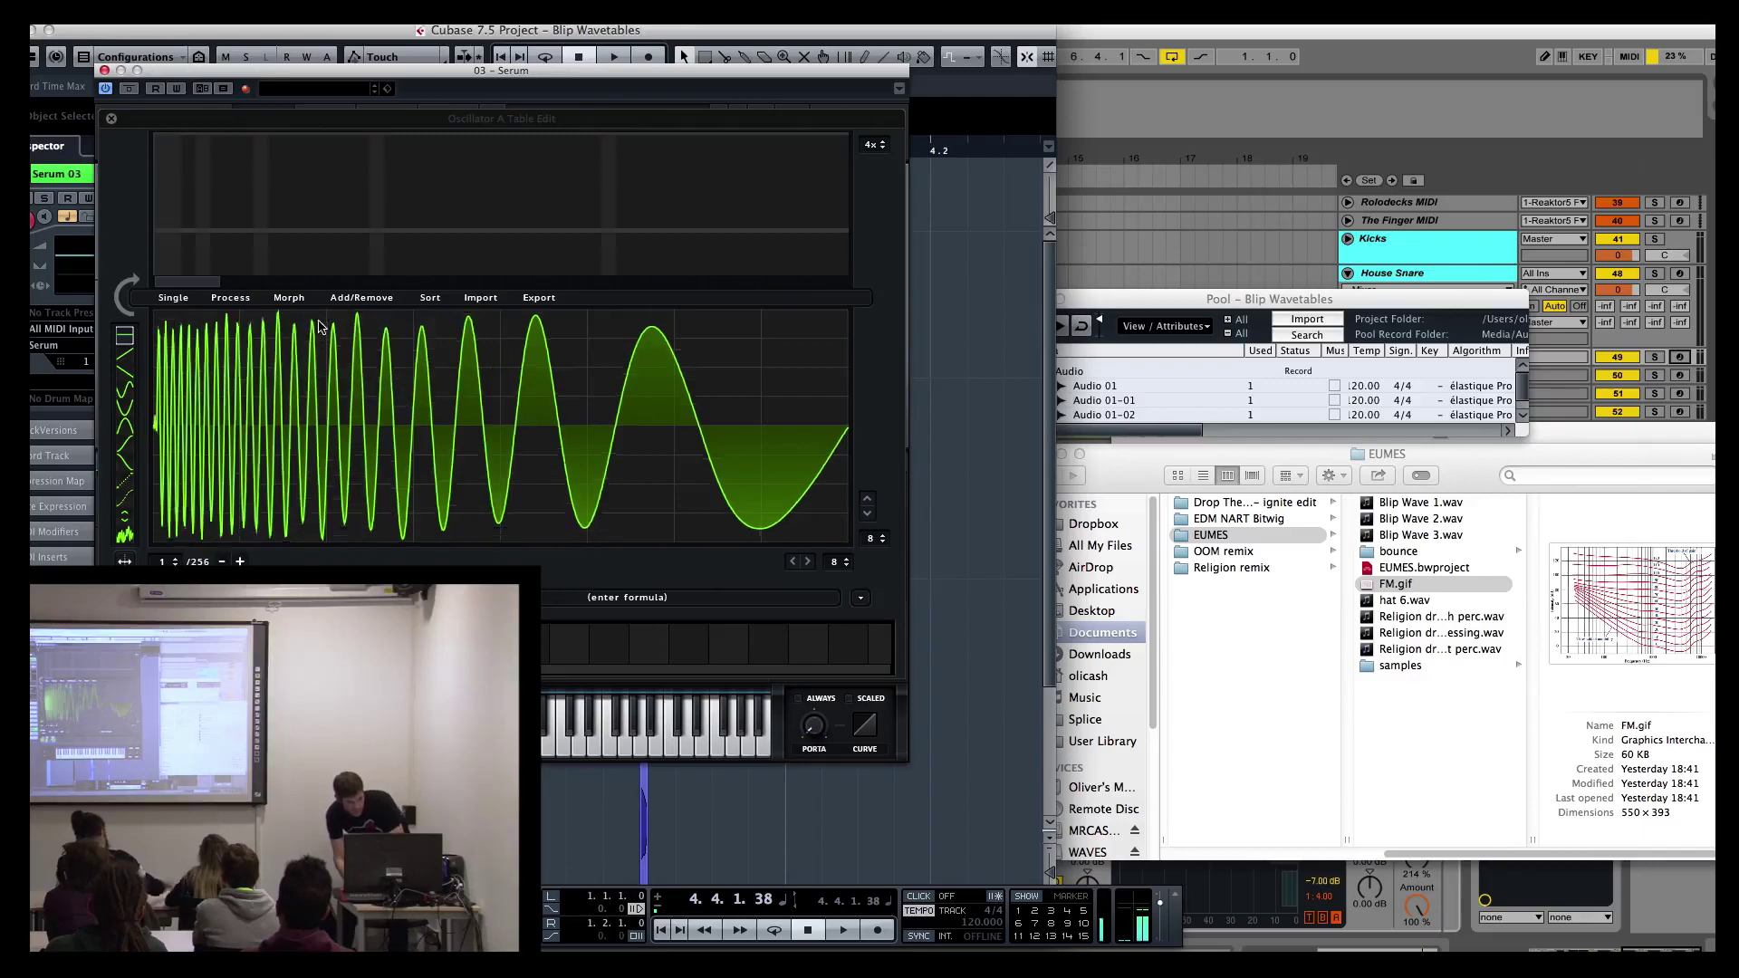
{"action": "left_click", "coordinate": [109, 121]}
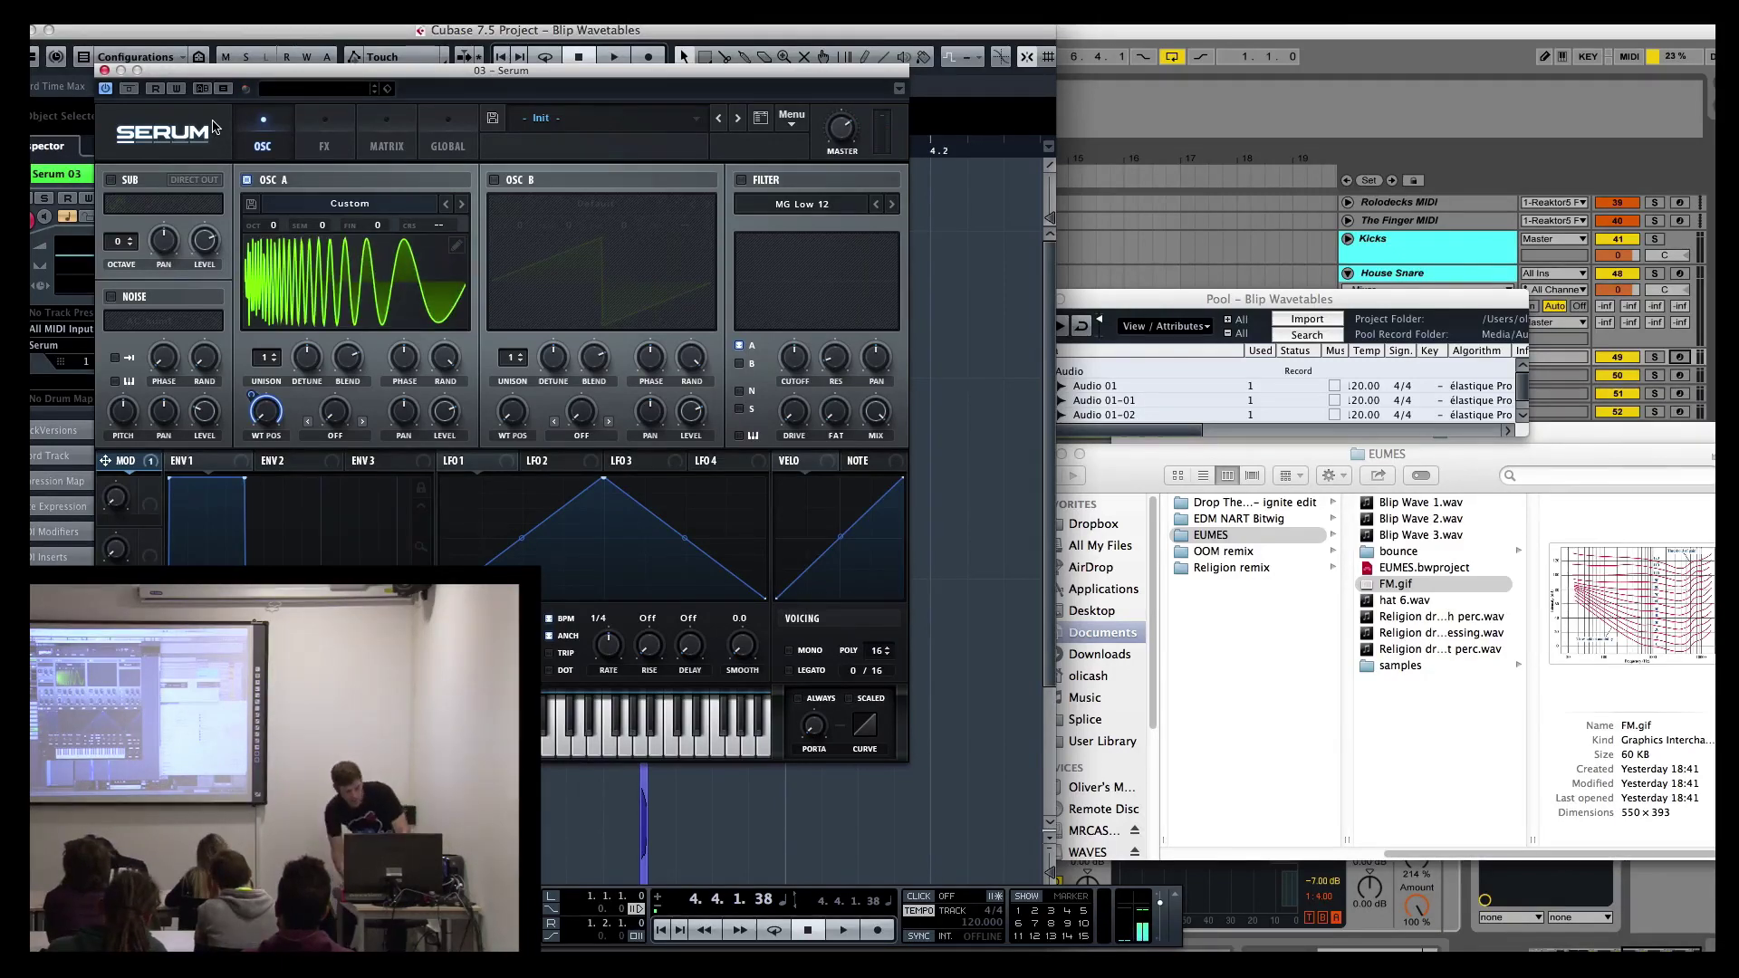
Step: Enable Serum's filter and set its type to the Phs 36- phaser from the Flanges group
{"action": "left_click", "coordinate": [741, 181]}
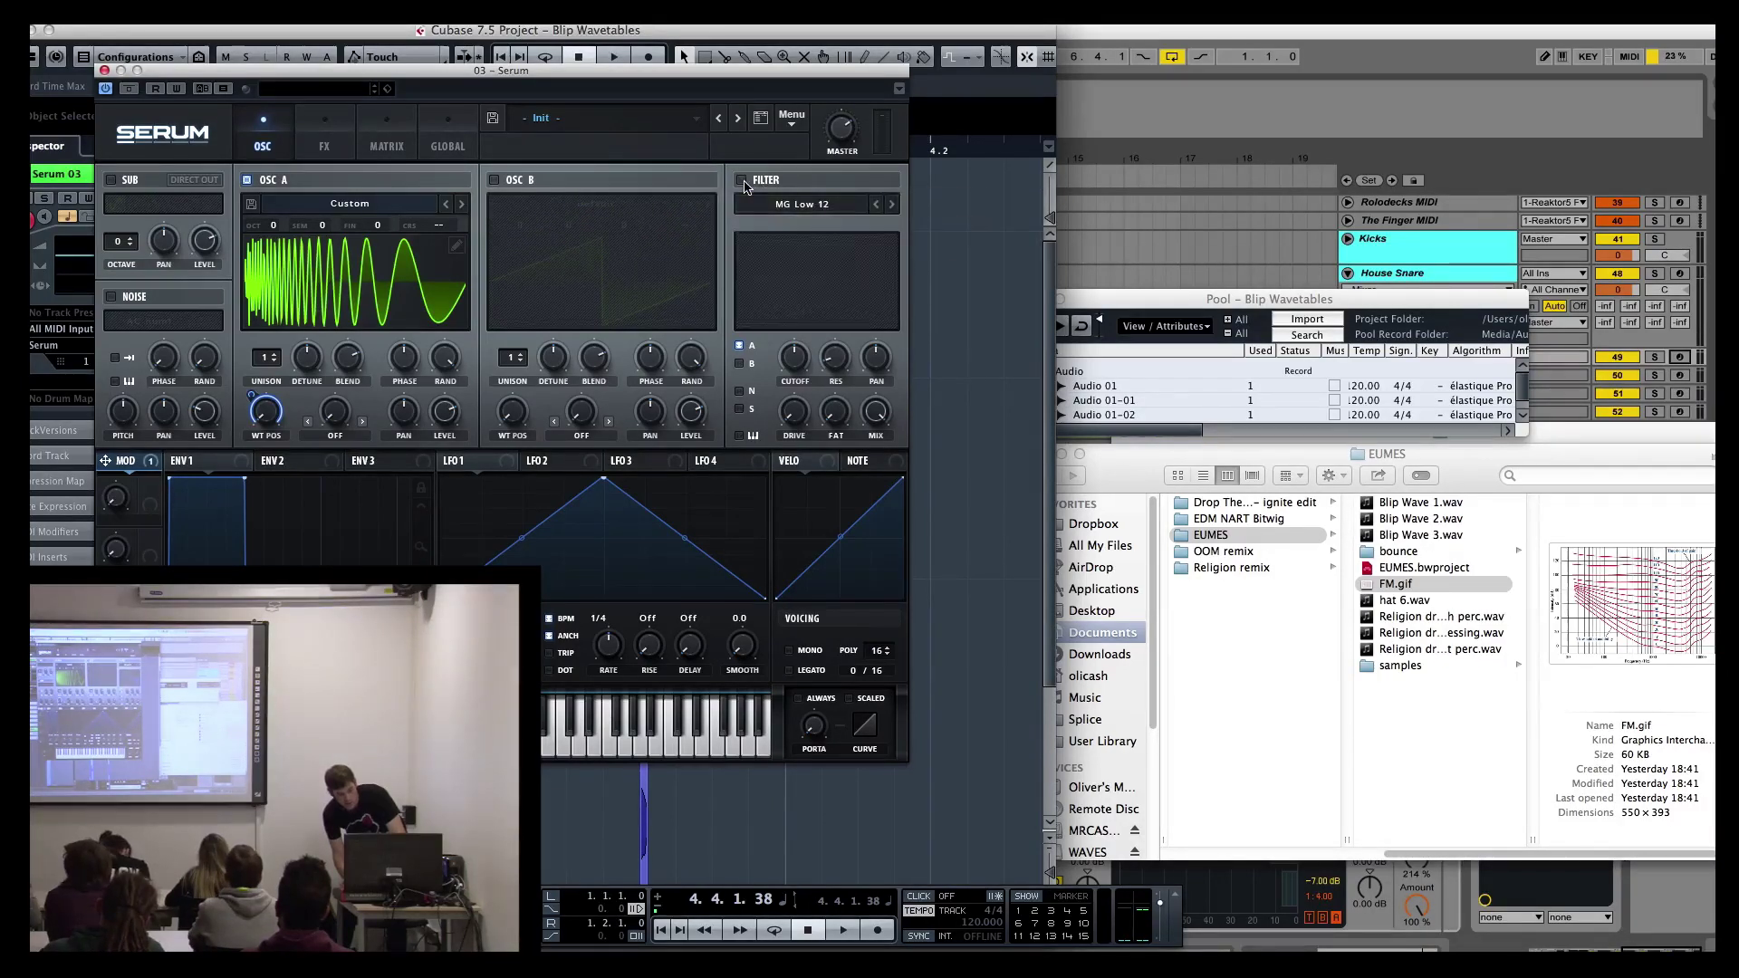
{"action": "left_click", "coordinate": [820, 205]}
{"action": "mouse_move", "coordinate": [840, 257]}
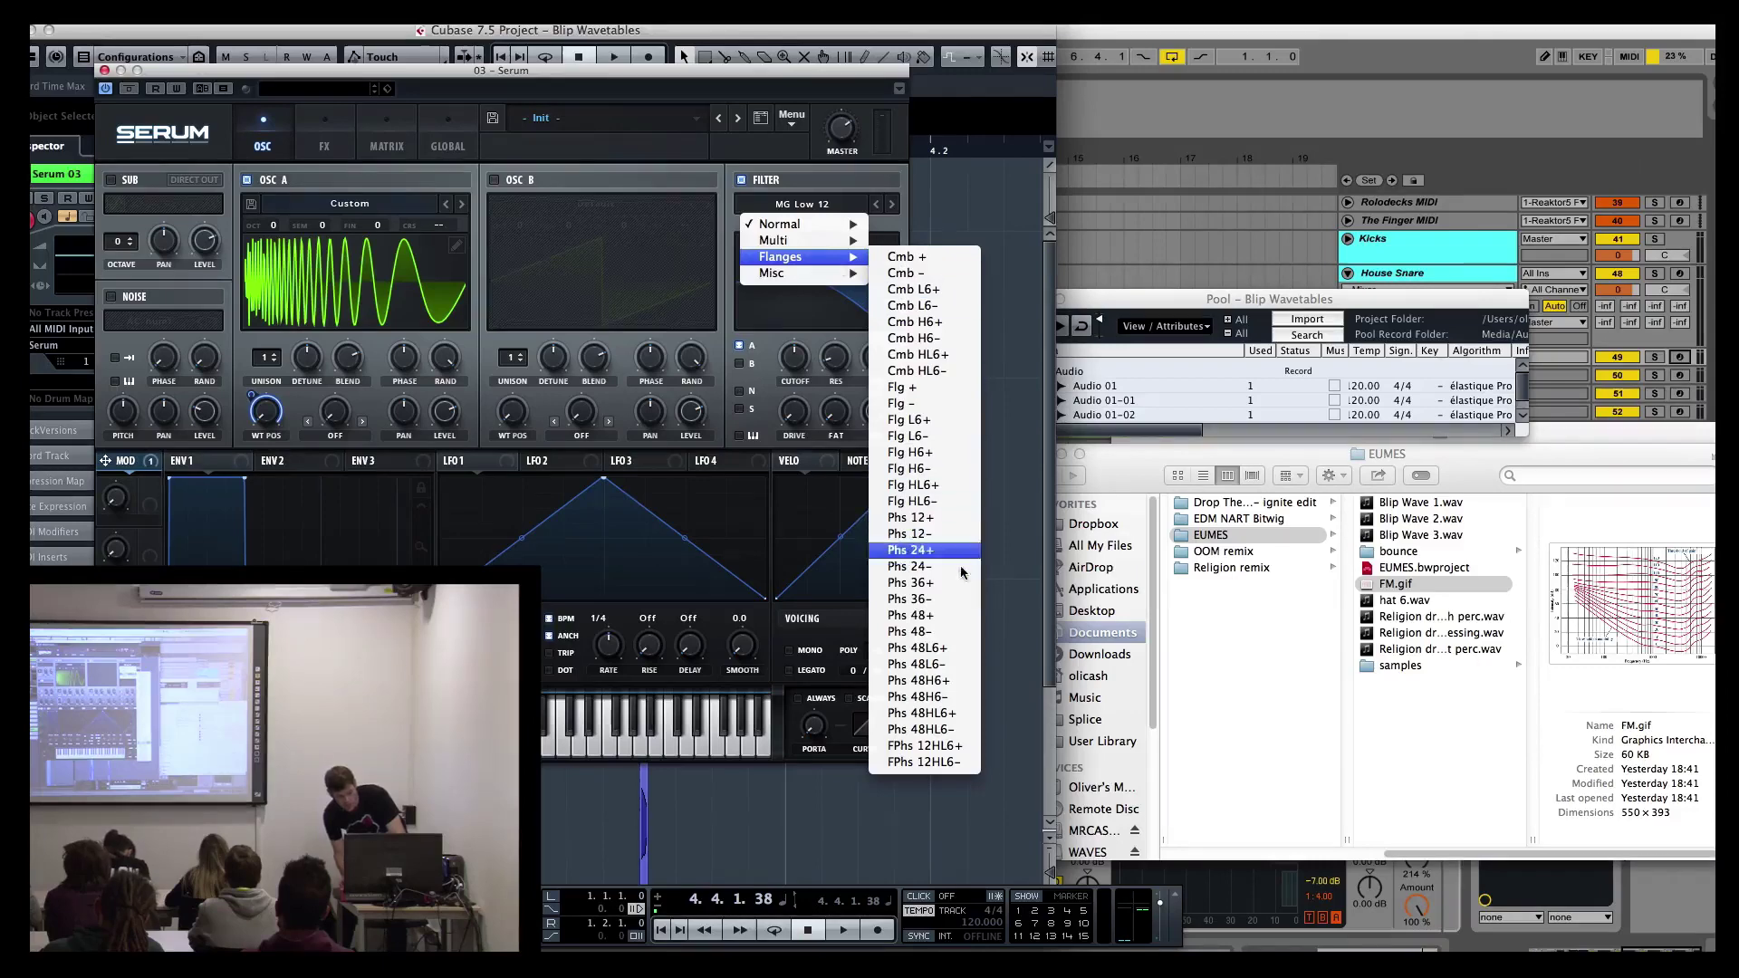
{"action": "left_click", "coordinate": [933, 599]}
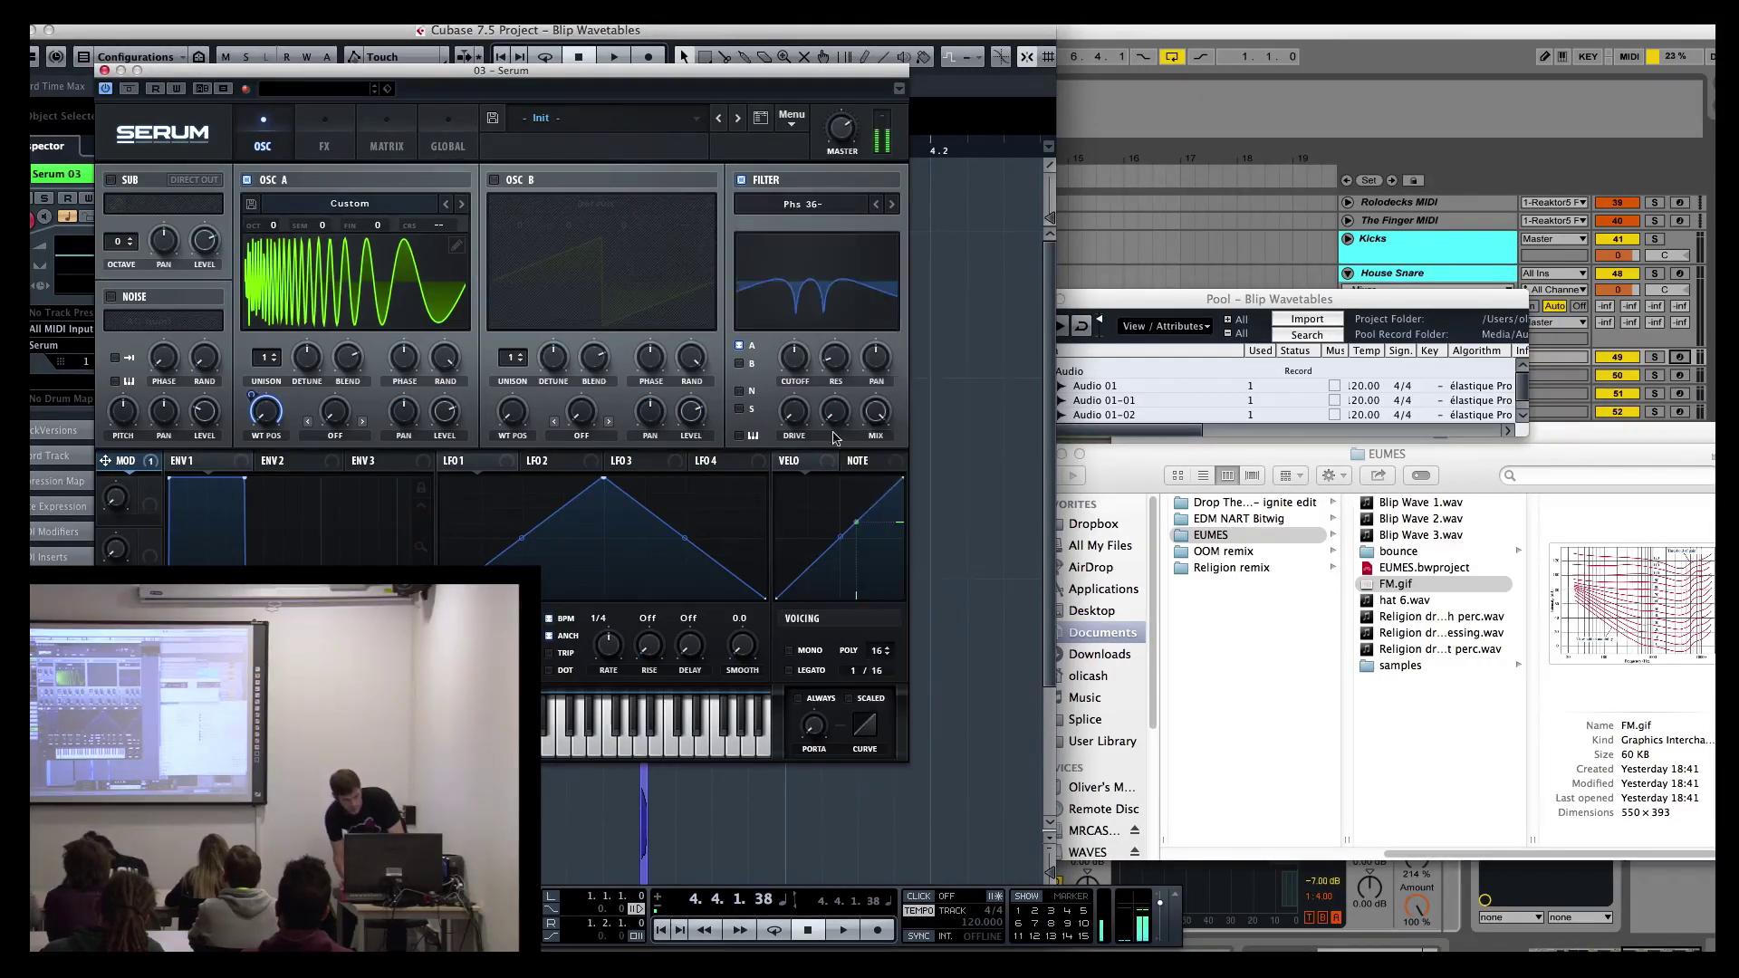
Step: Raise the filter resonance to 94% and sweep the cutoff up and back down to a low setting
{"action": "left_click_drag", "start_coordinate": [839, 342], "coordinate": [836, 297]}
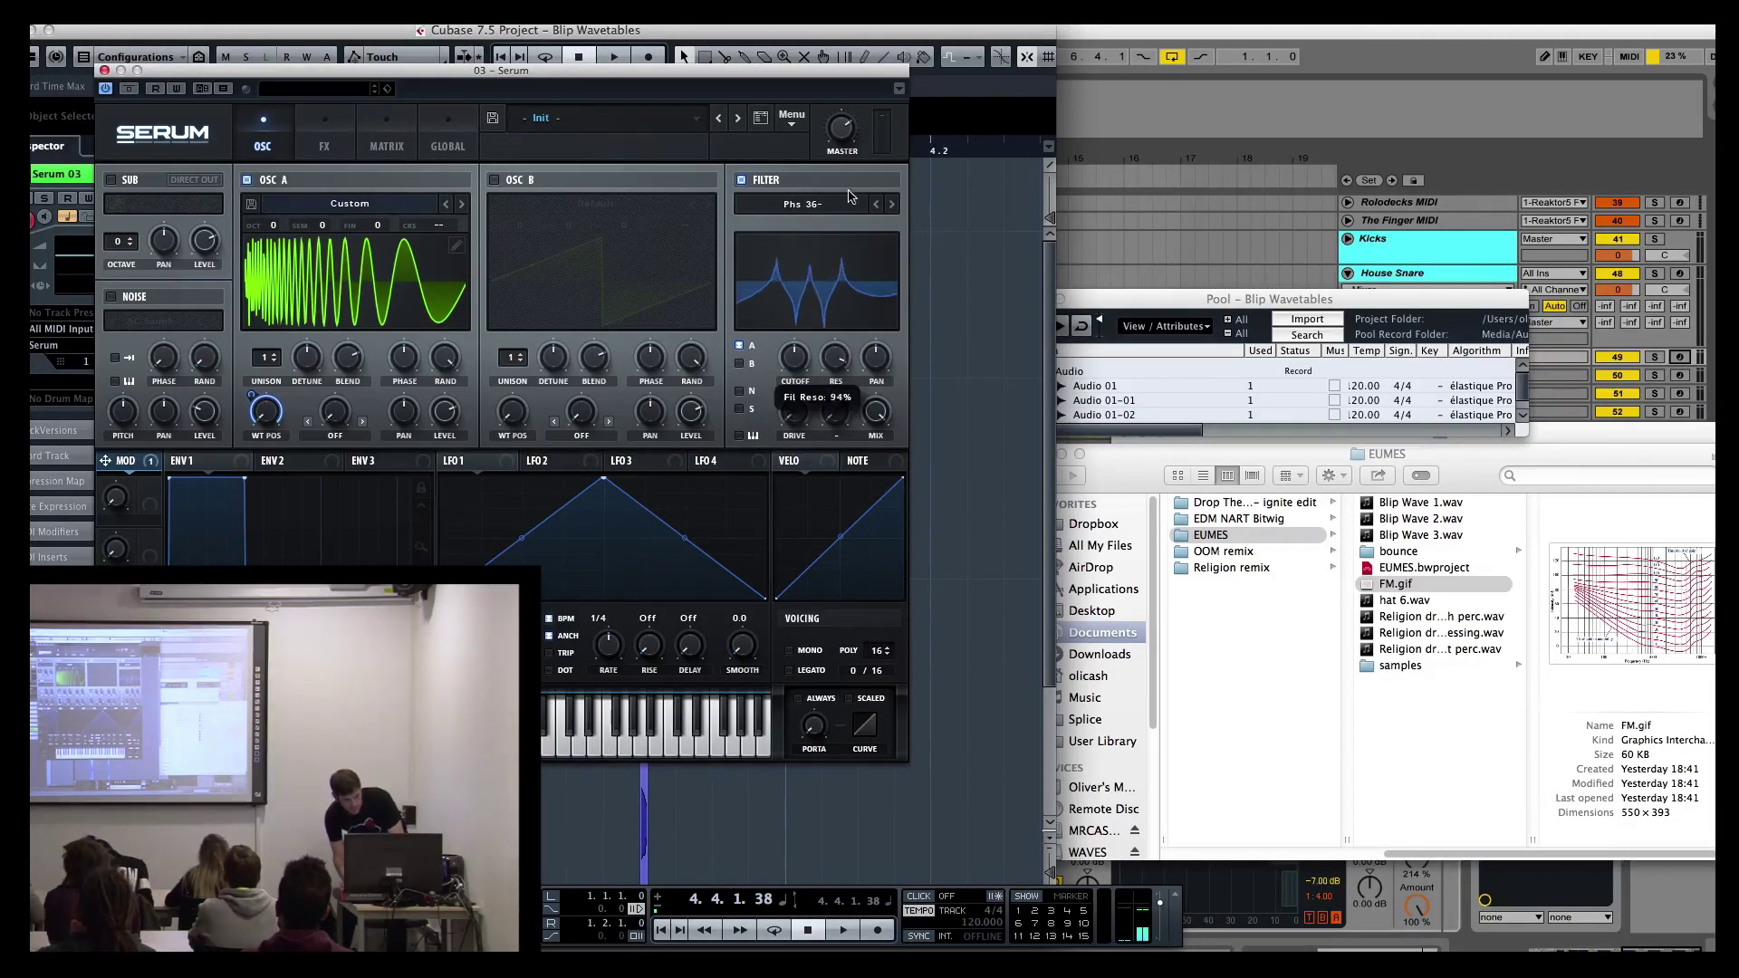
{"action": "left_click_drag", "start_coordinate": [793, 358], "coordinate": [786, 317]}
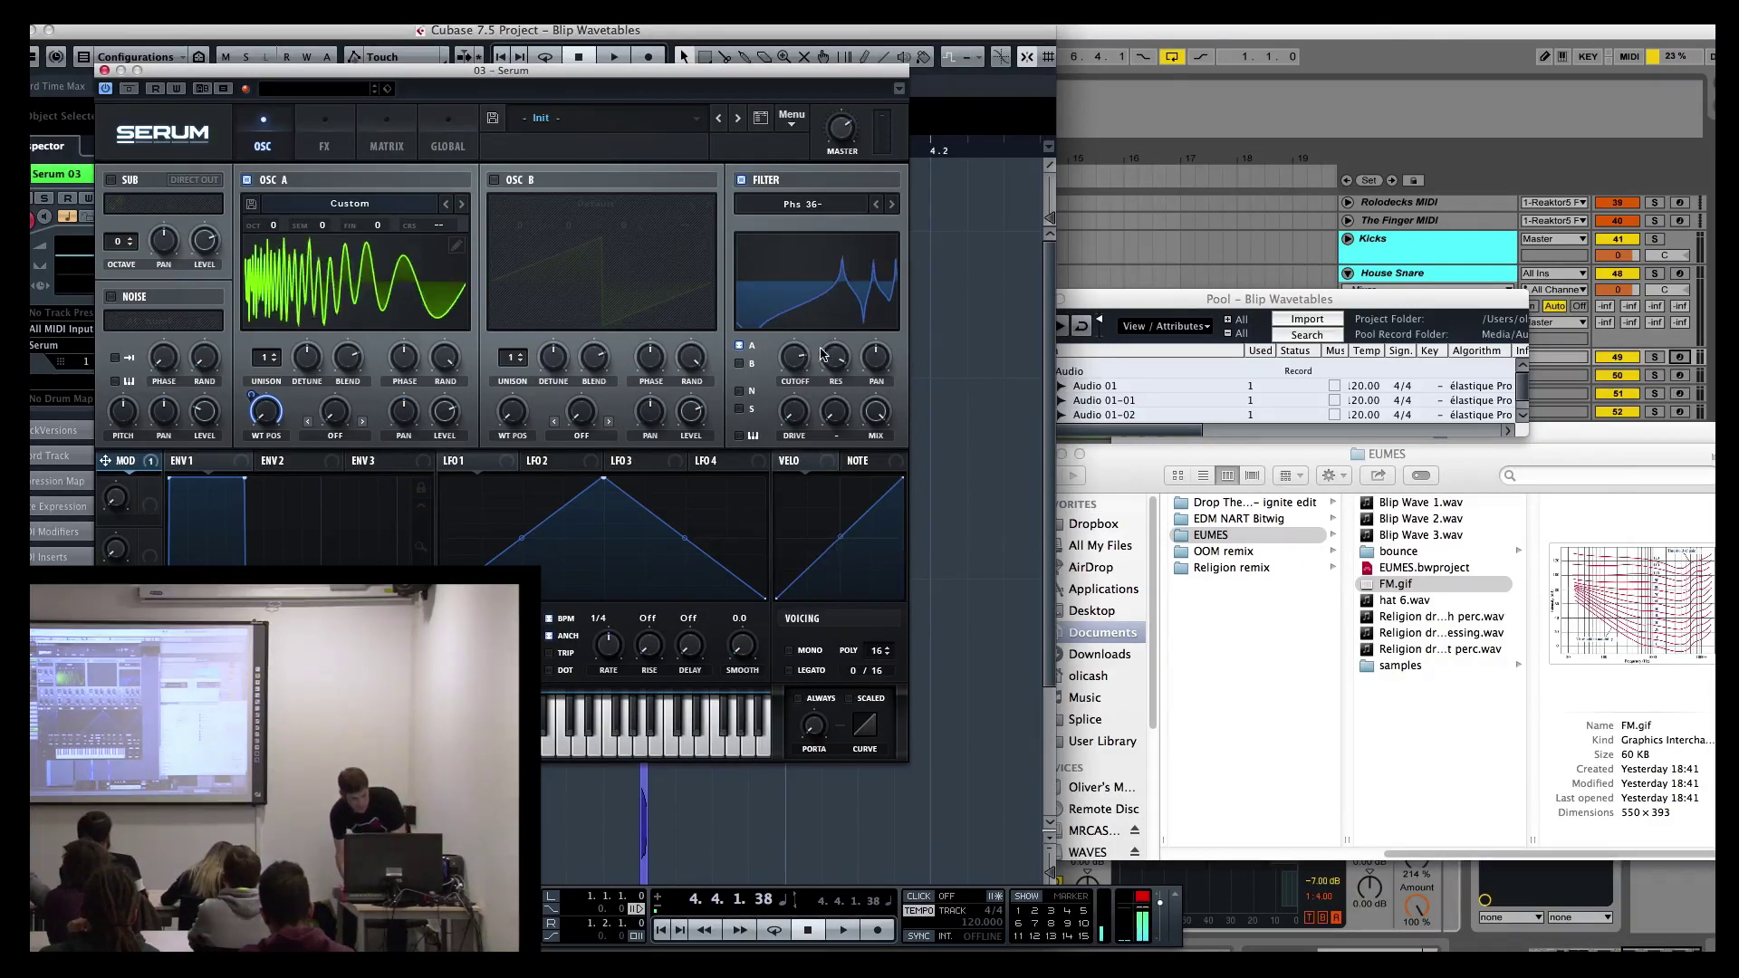
{"action": "left_click_drag", "start_coordinate": [795, 356], "coordinate": [794, 413]}
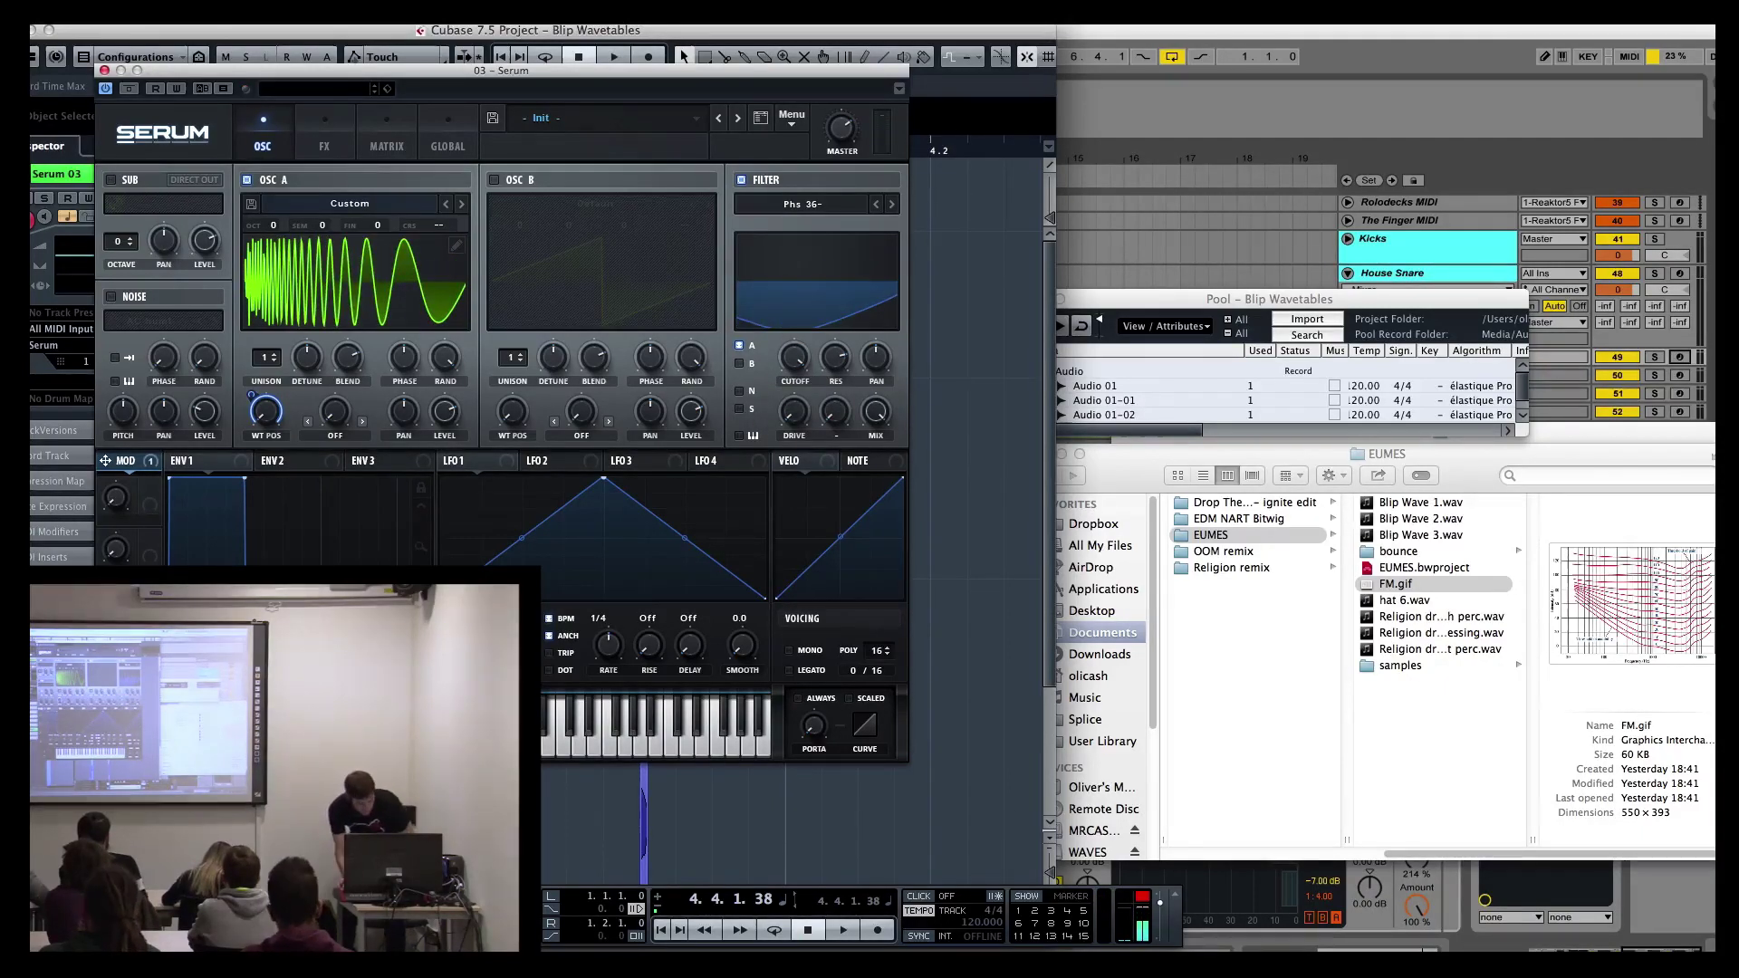
Step: Switch to iTunes and play Squirm from the EUMES playlist from about 1:05, lowering the system volume
{"action": "key", "text": "super+Tab"}
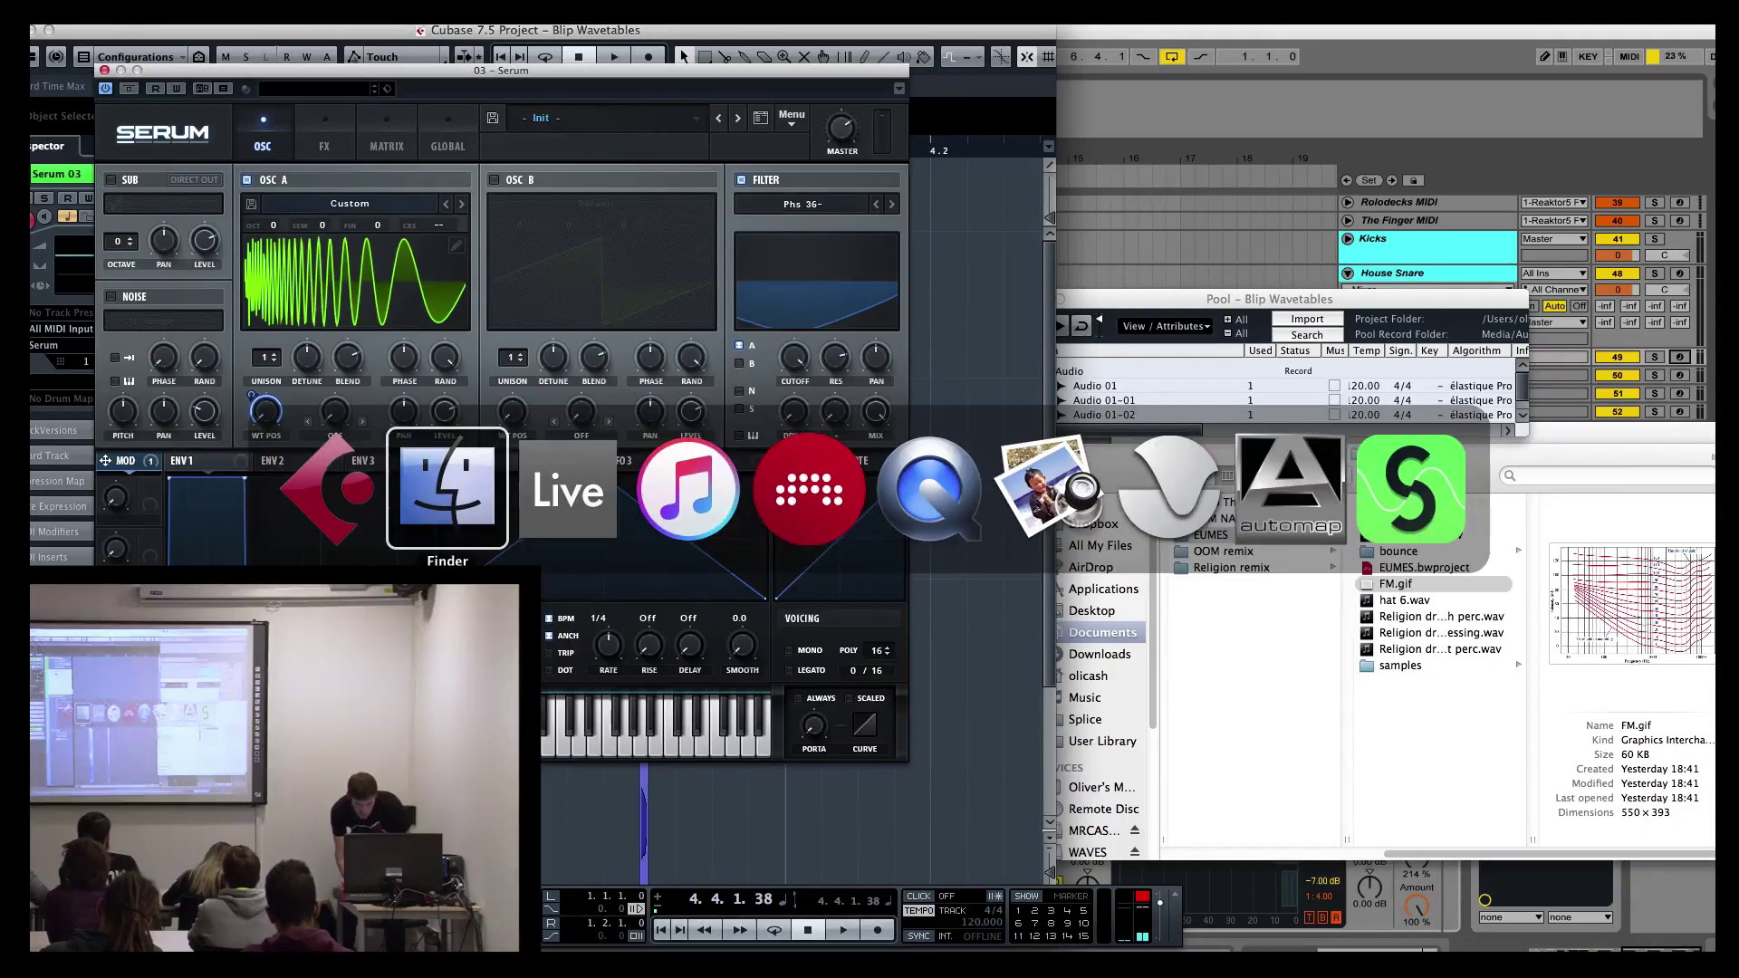
{"action": "key", "text": "super+Tab"}
{"action": "key", "text": "super+Tab"}
{"action": "key", "text": "super+Tab"}
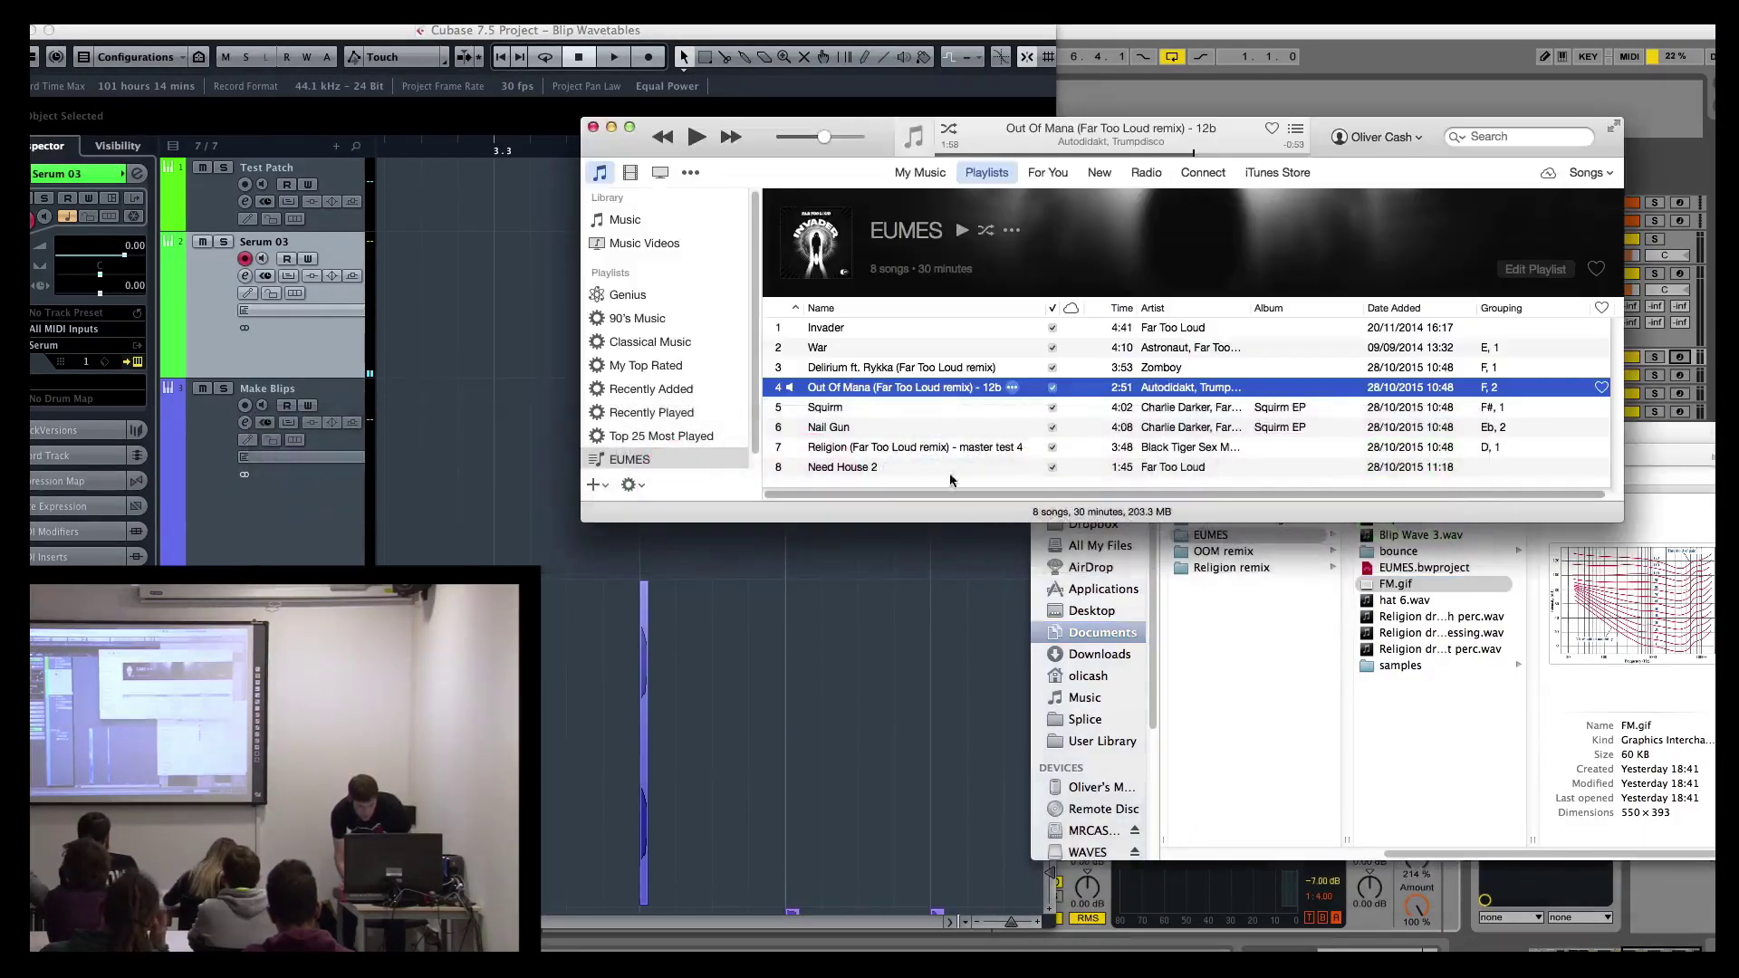
{"action": "left_click", "coordinate": [841, 409]}
{"action": "left_click", "coordinate": [1002, 153]}
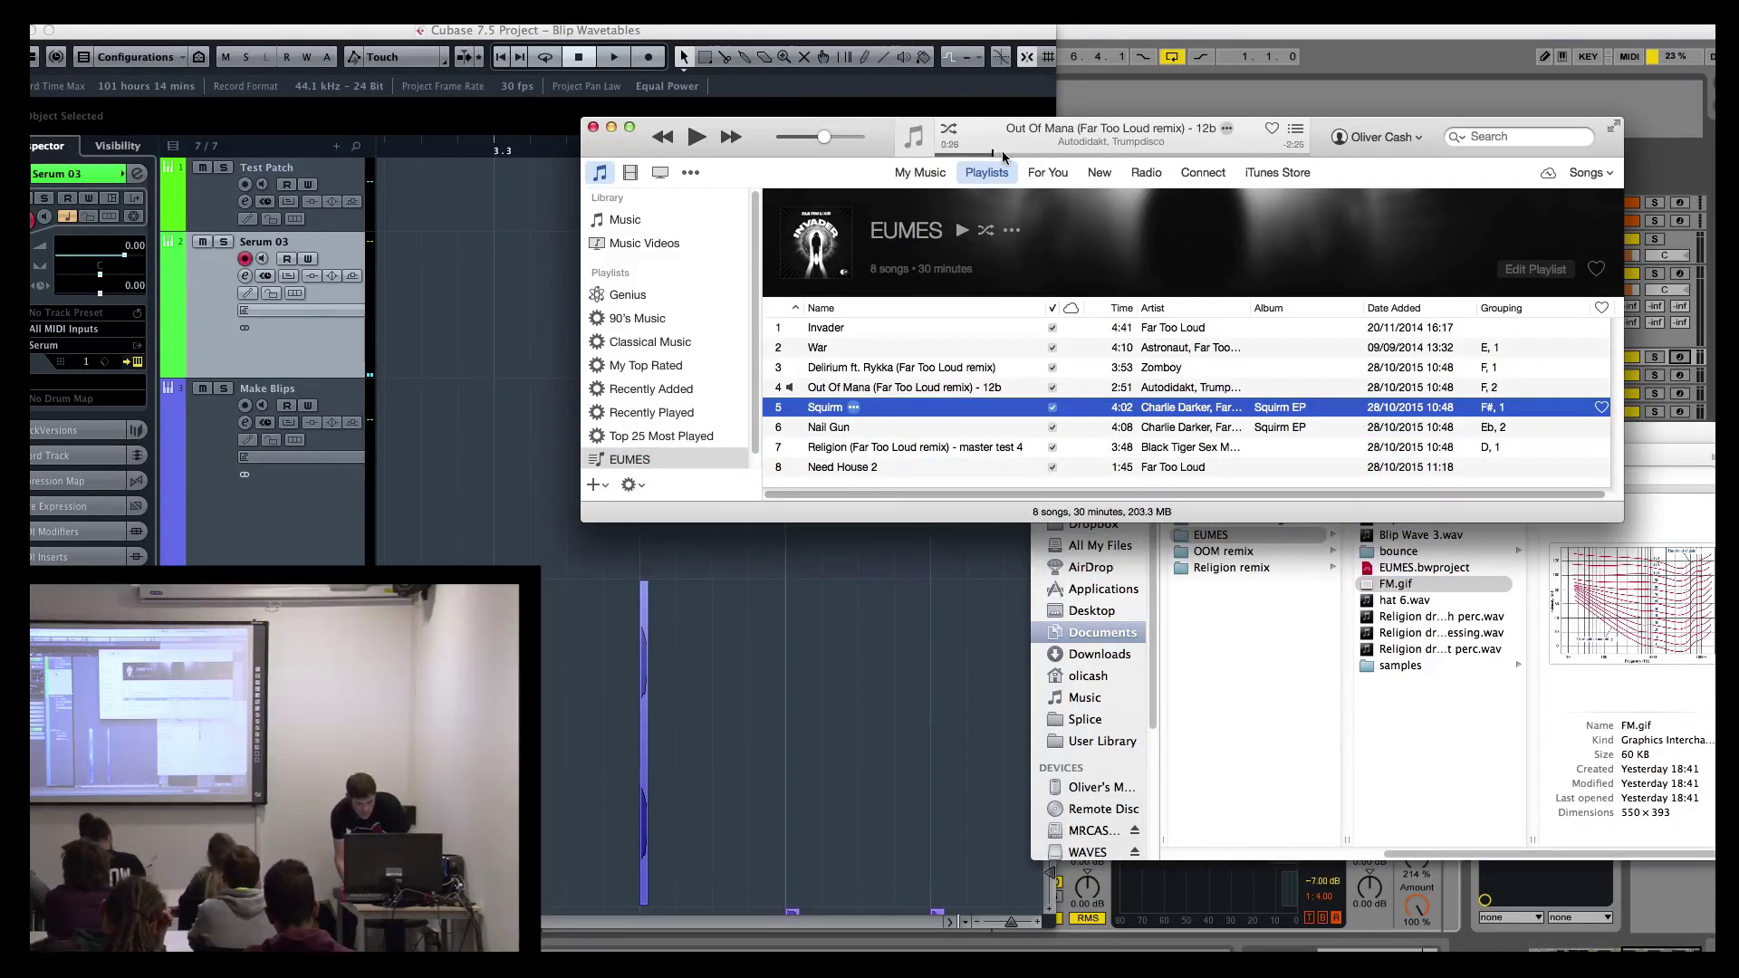
{"action": "key", "text": "space"}
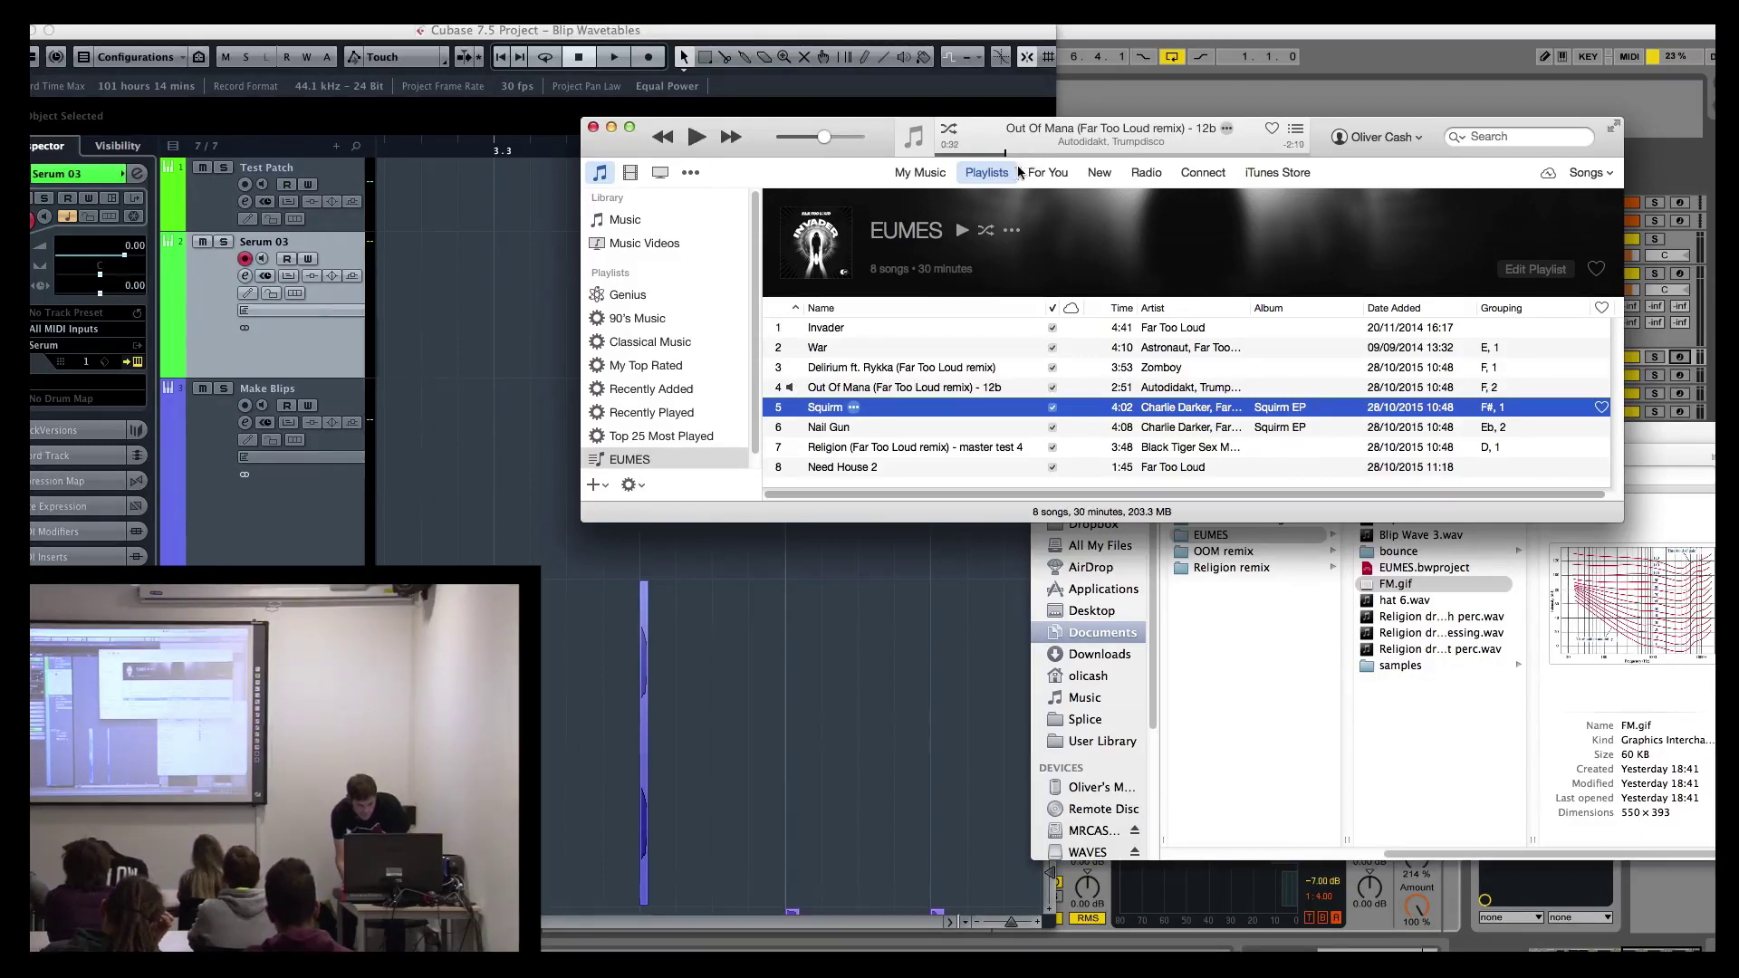
{"action": "double_click", "coordinate": [831, 415]}
{"action": "left_click", "coordinate": [1039, 154]}
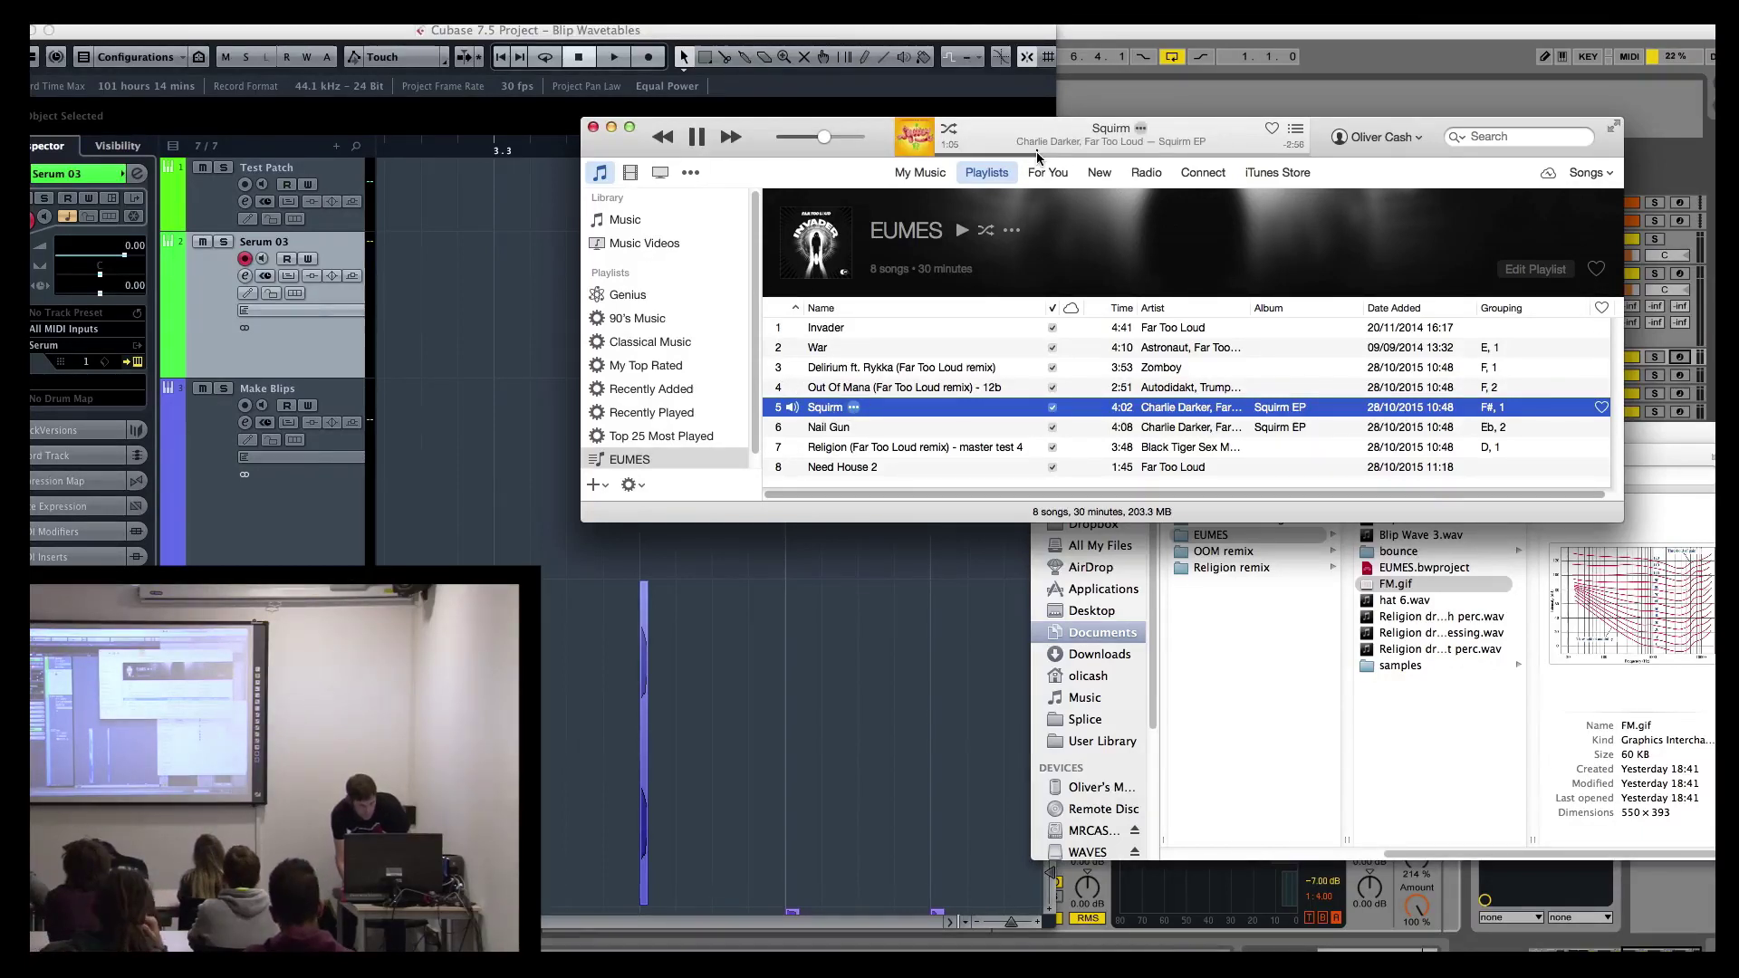
{"action": "key", "text": "XF86AudioLowerVolume"}
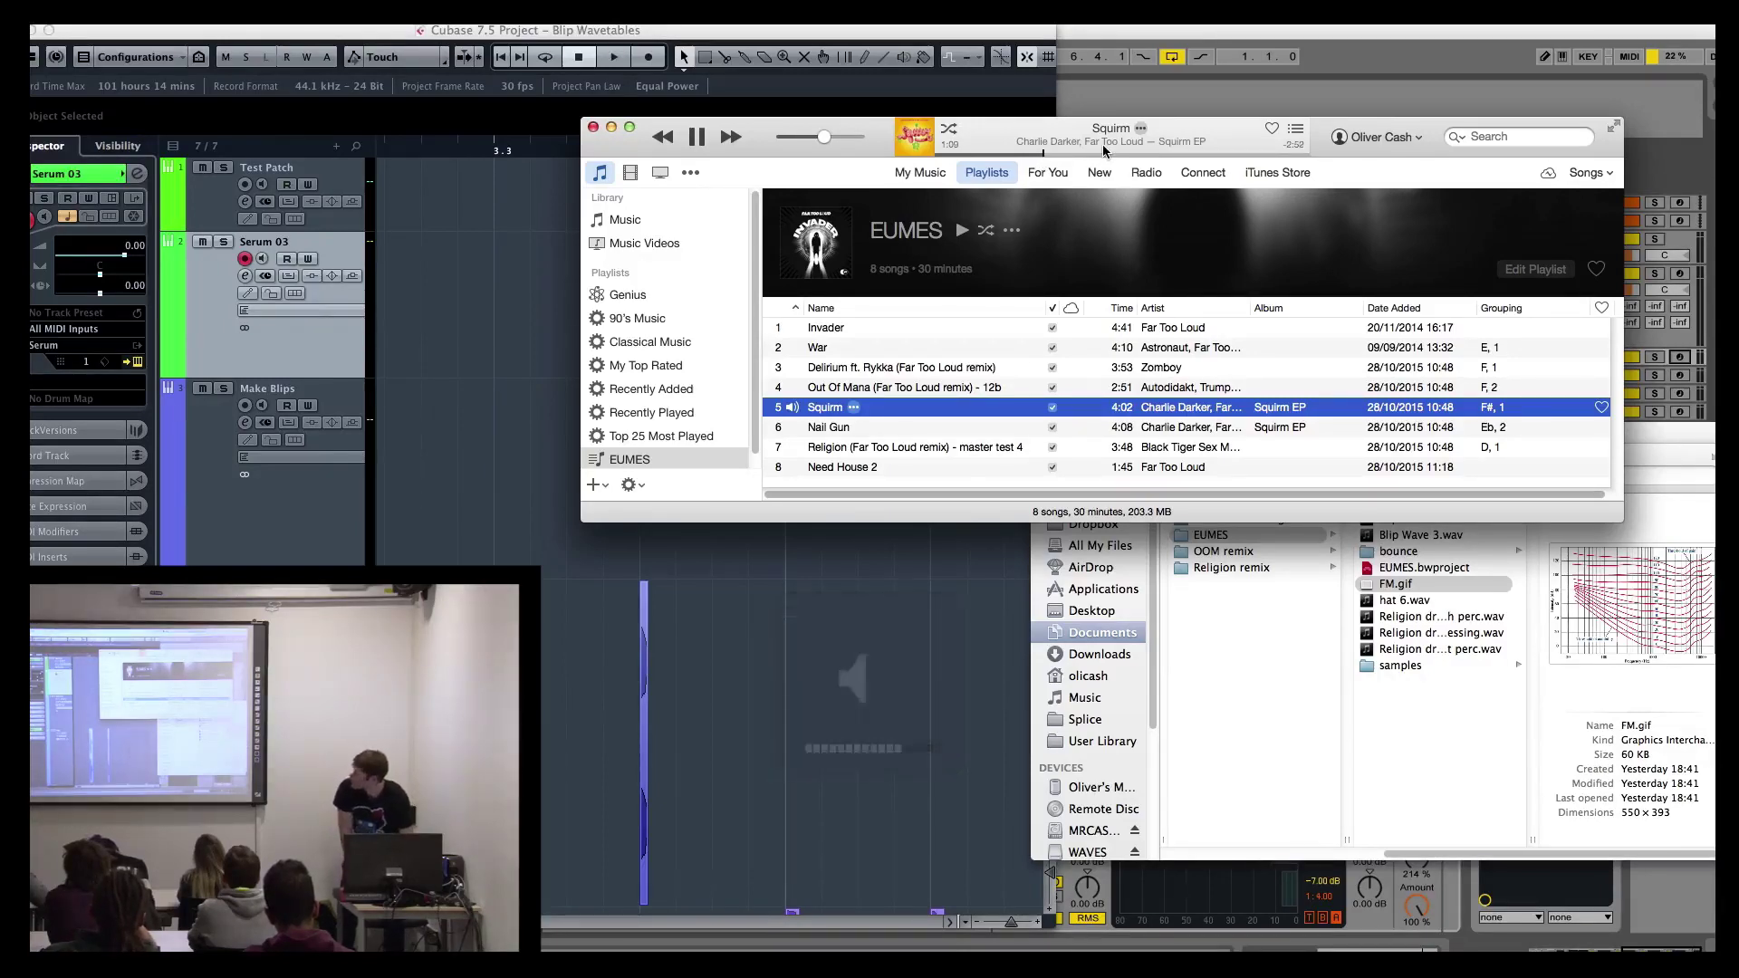
Step: Switch to Ableton Live, unfold the Squirm Main Bass track, and move its Serum window clear of the device chain
{"action": "key", "text": "super+Tab"}
{"action": "key", "text": "super+Tab"}
{"action": "key", "text": "super+Tab"}
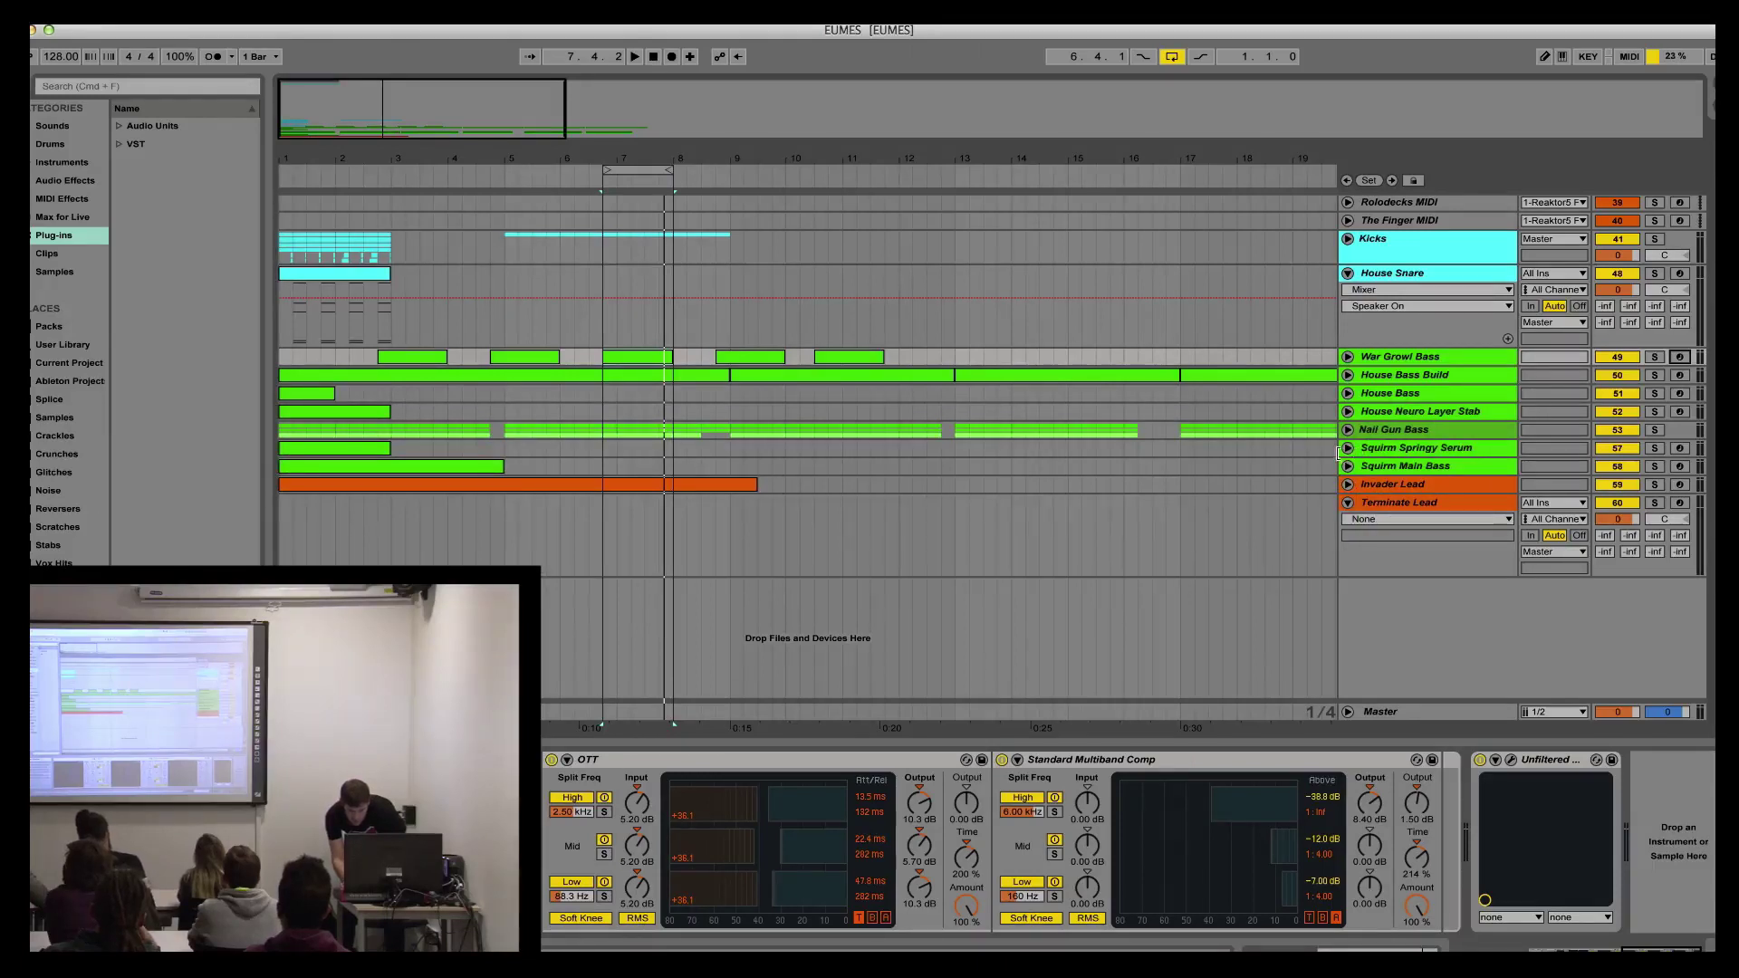
{"action": "left_click", "coordinate": [1347, 466]}
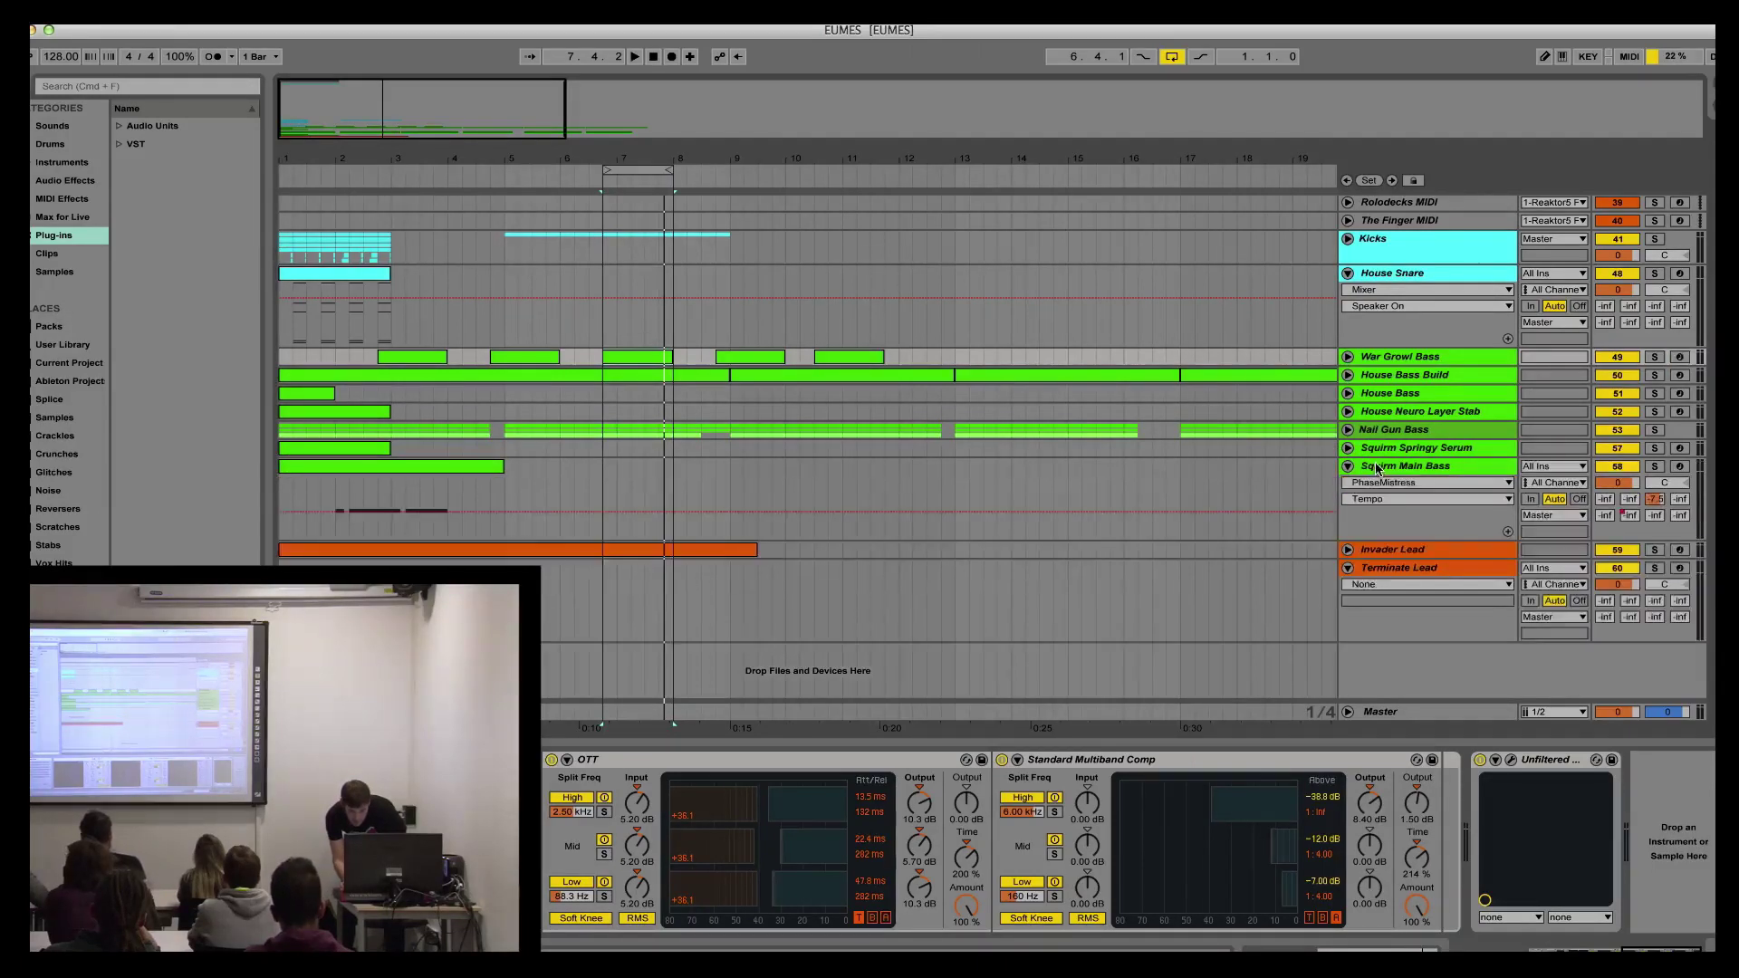
{"action": "left_click", "coordinate": [1423, 465]}
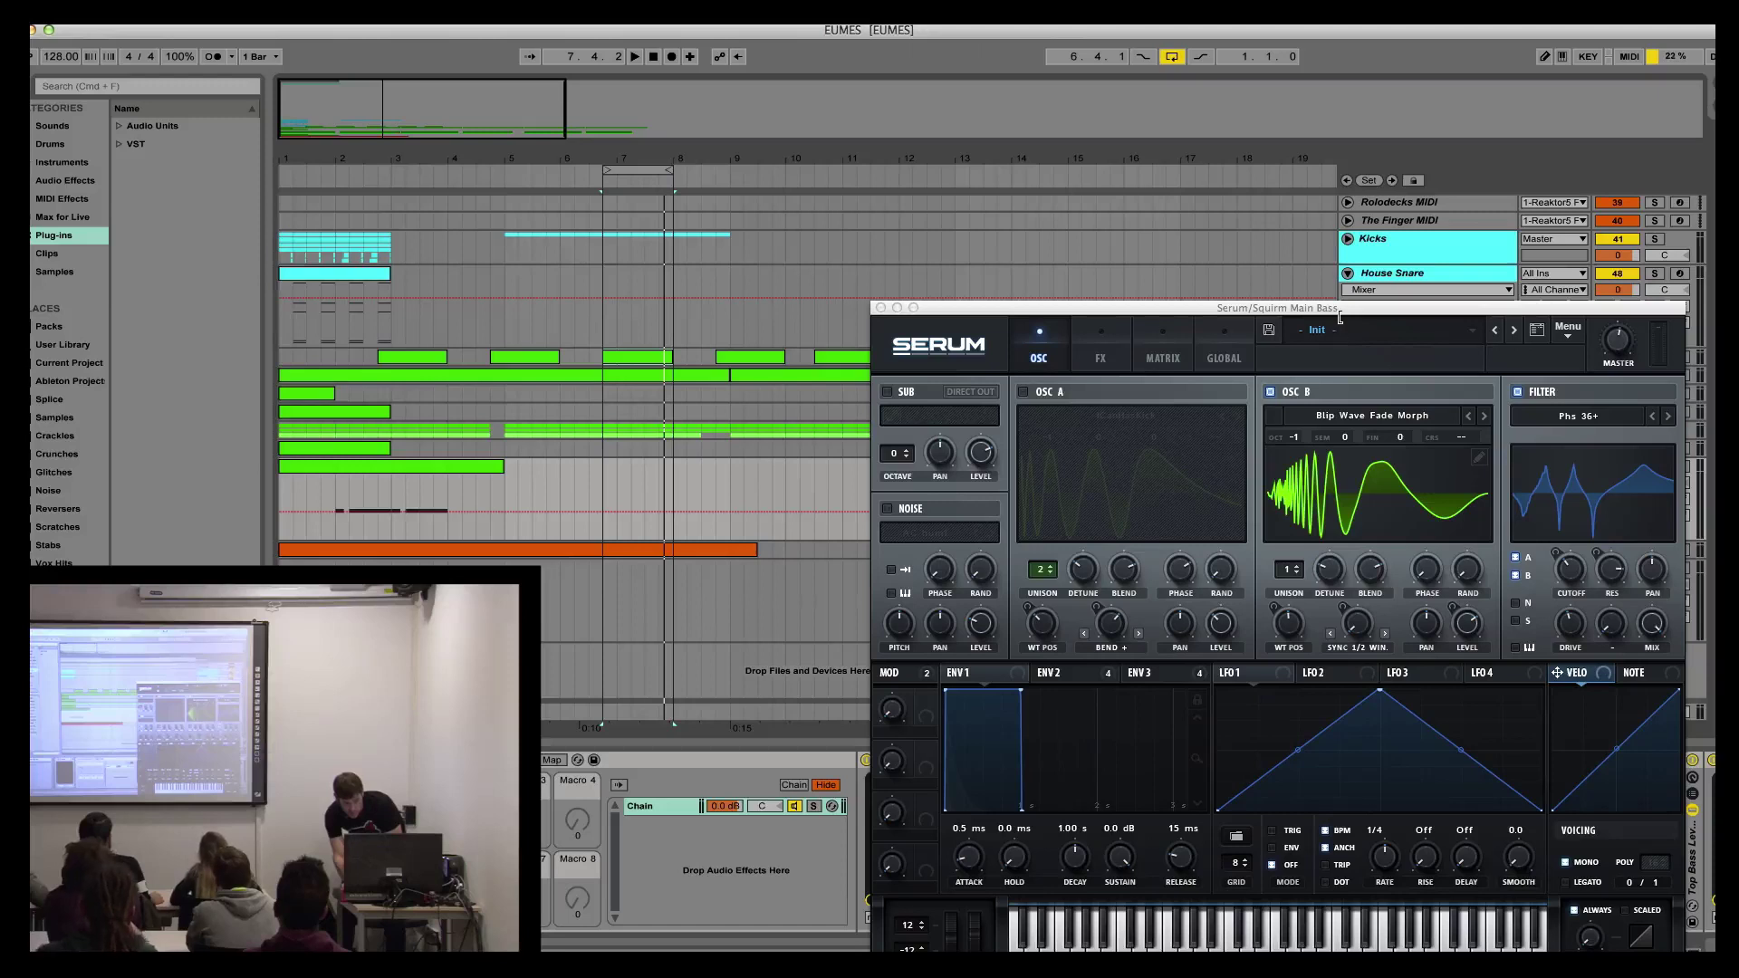
{"action": "left_click_drag", "start_coordinate": [1344, 310], "coordinate": [1166, 142]}
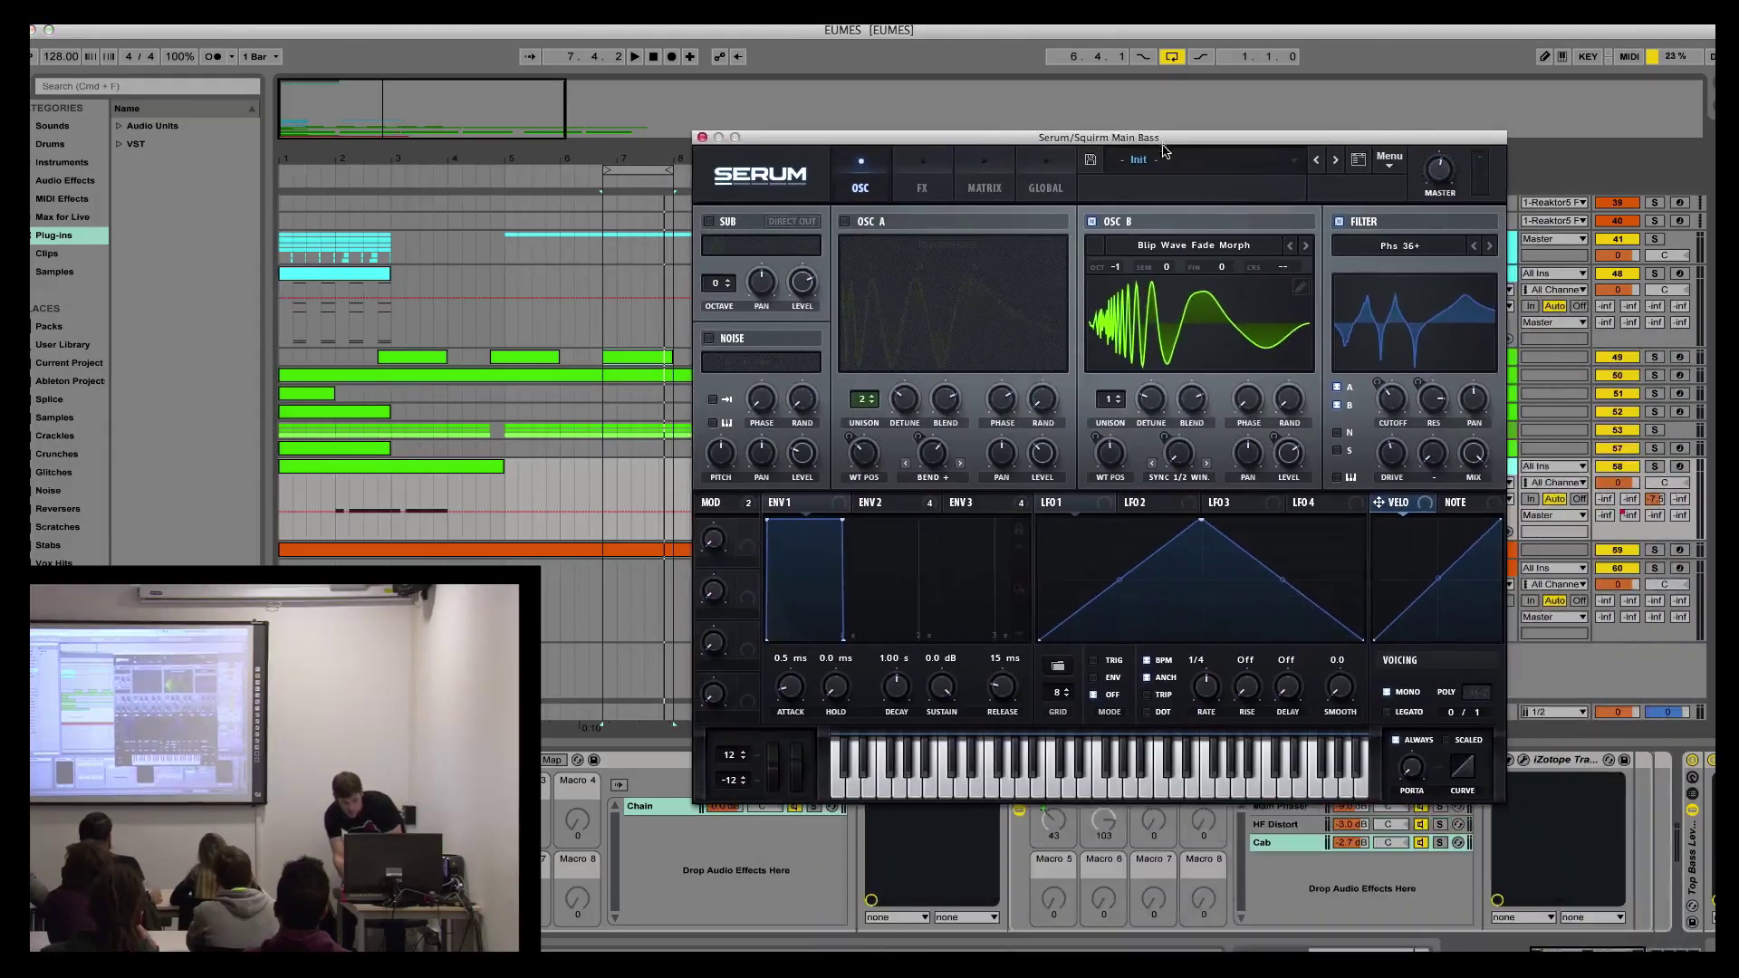
{"action": "left_click", "coordinate": [1186, 247]}
{"action": "left_click", "coordinate": [1185, 247]}
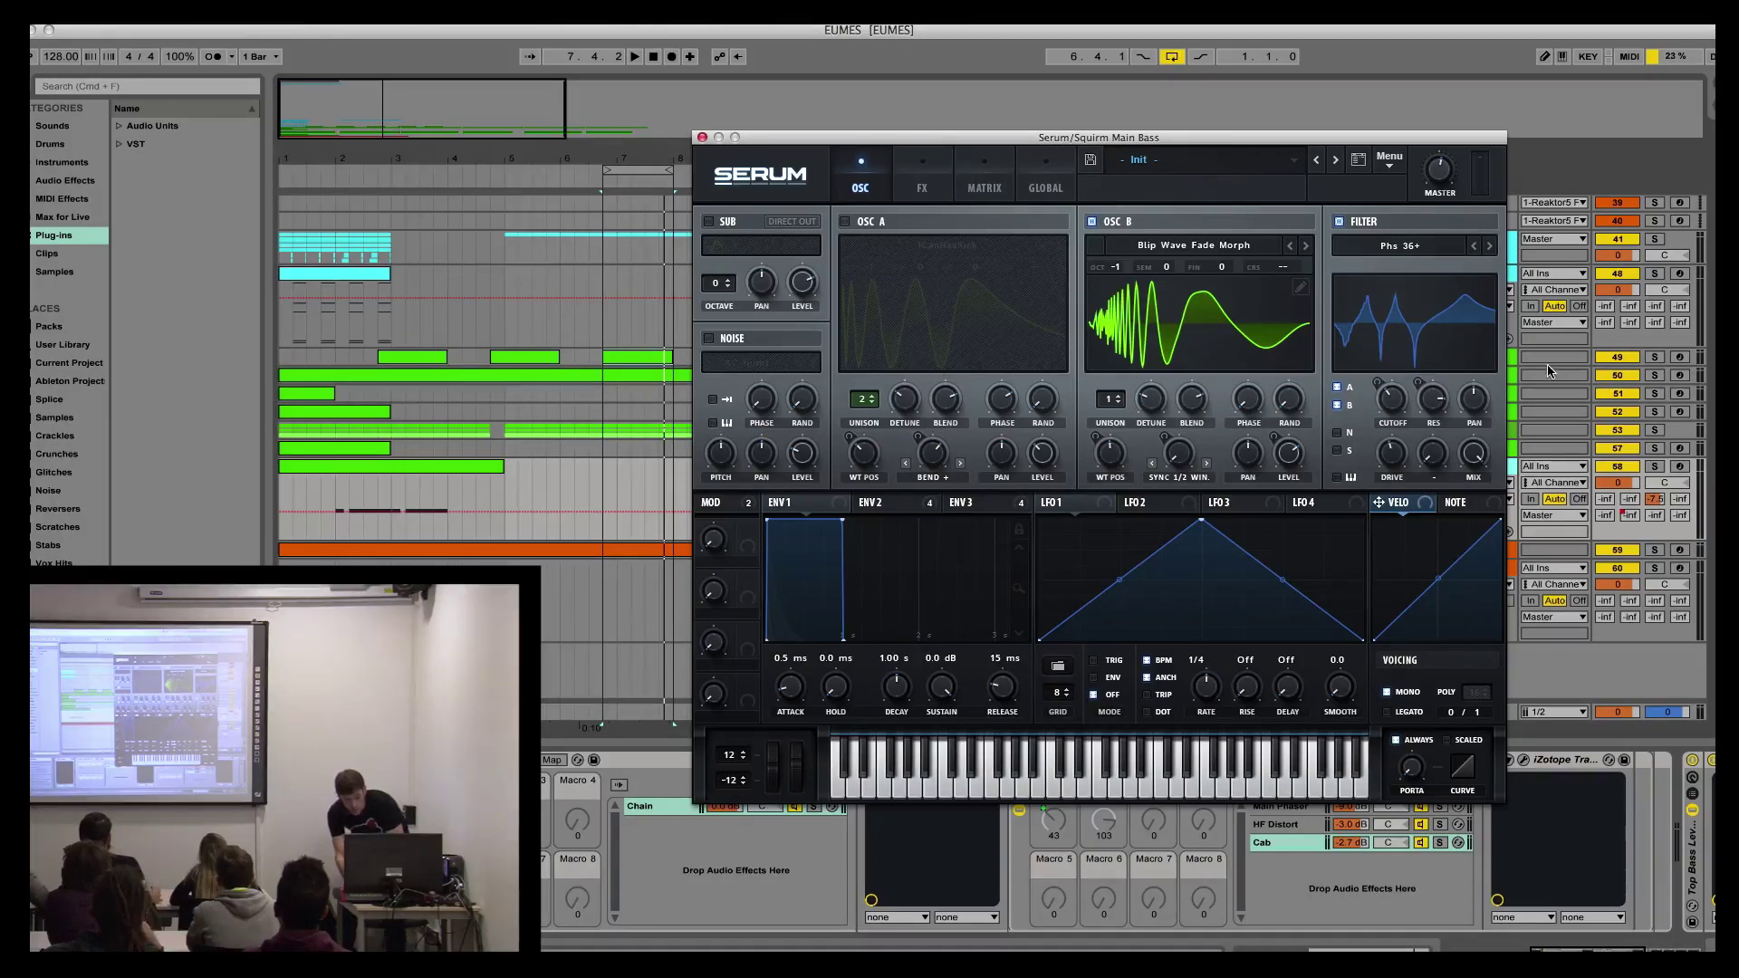
Step: Loop the Squirm Main Bass clip over its full length, solo the track, and start playback
{"action": "left_click", "coordinate": [418, 480]}
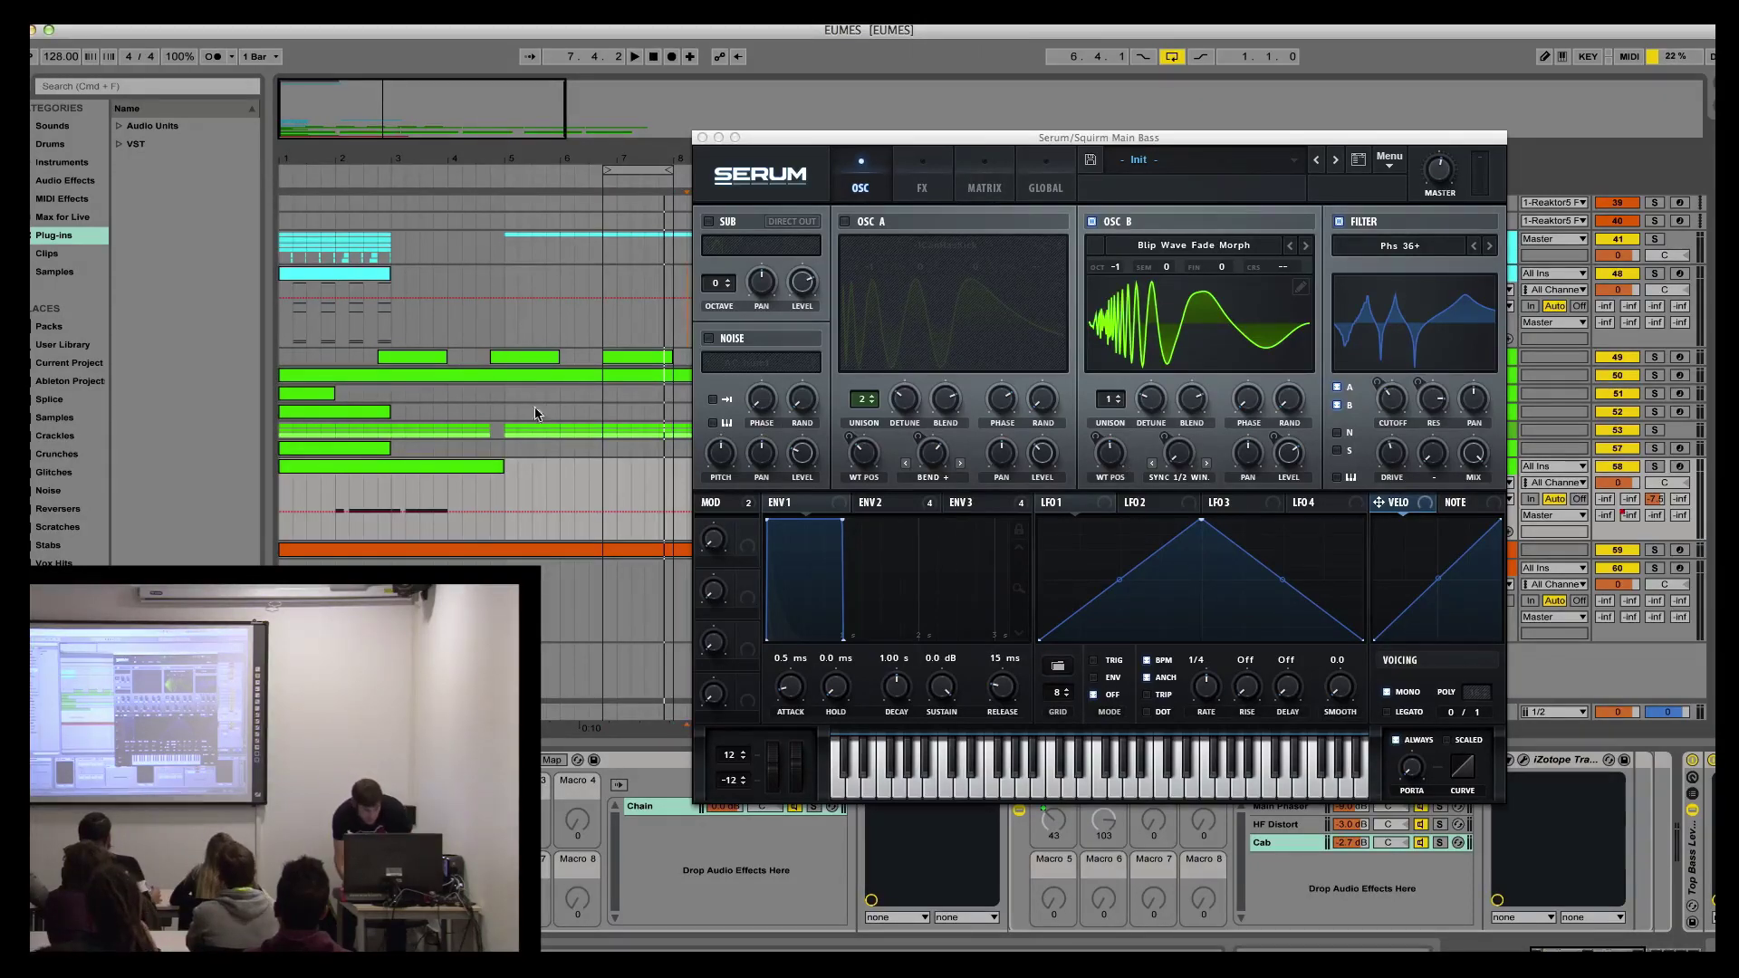
{"action": "left_click", "coordinate": [429, 465]}
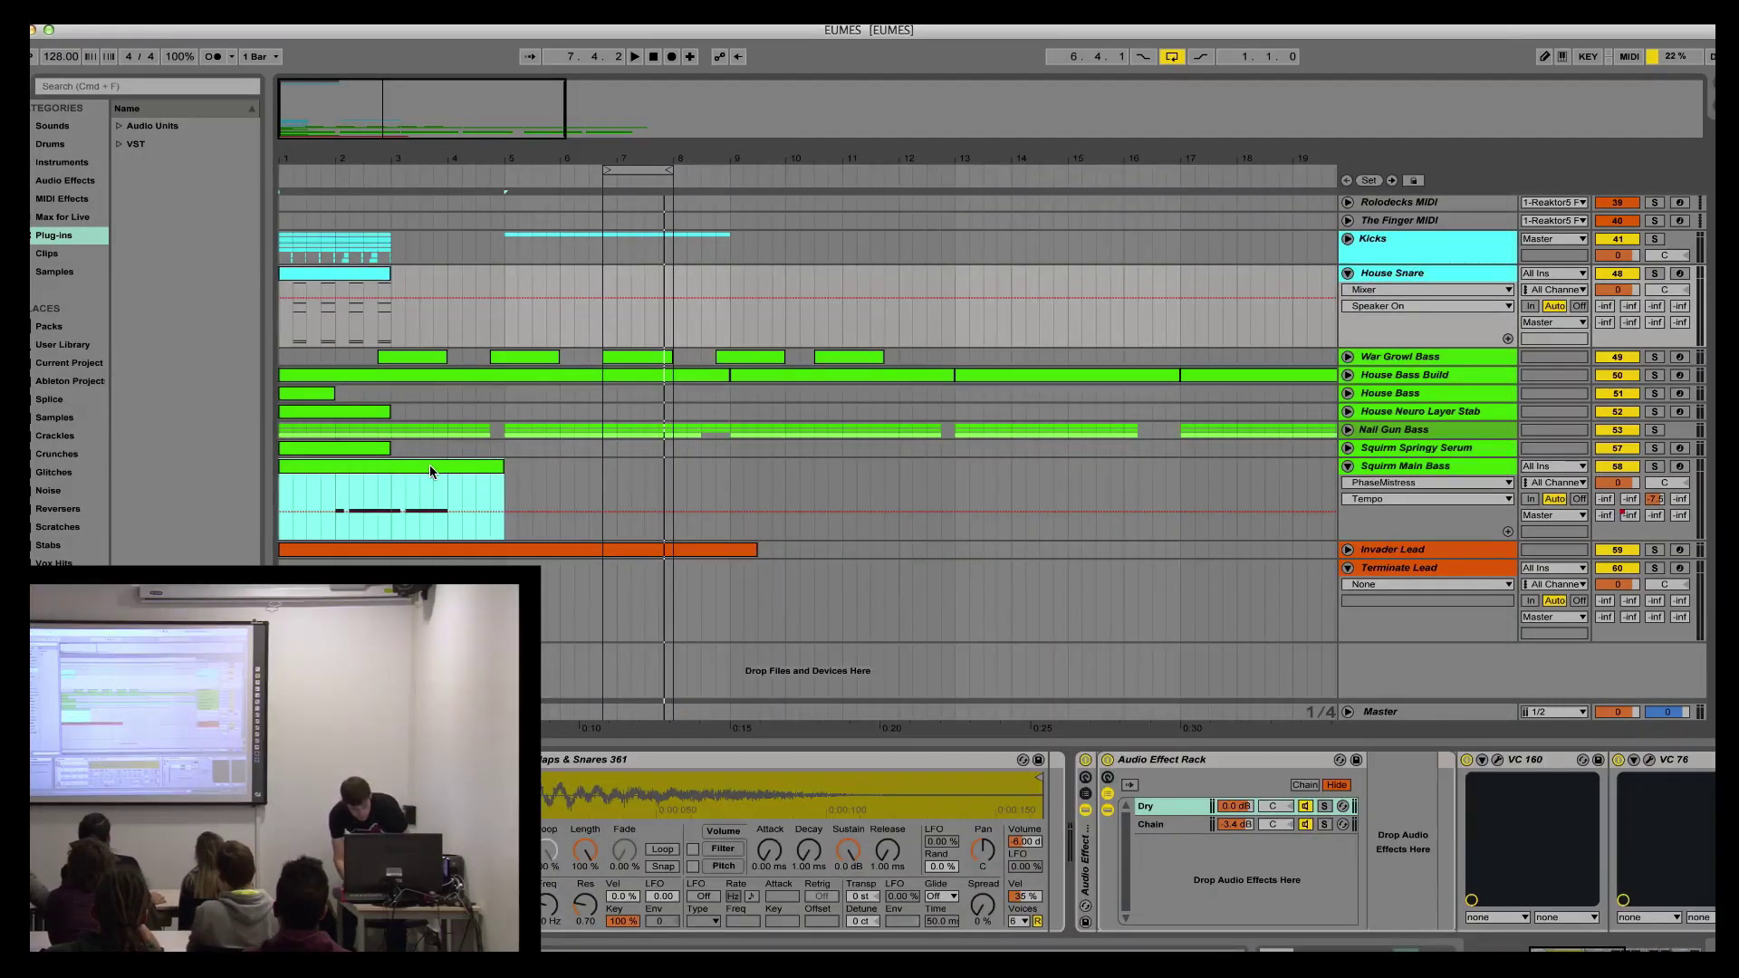
{"action": "left_click", "coordinate": [429, 465]}
{"action": "key", "text": "super+l"}
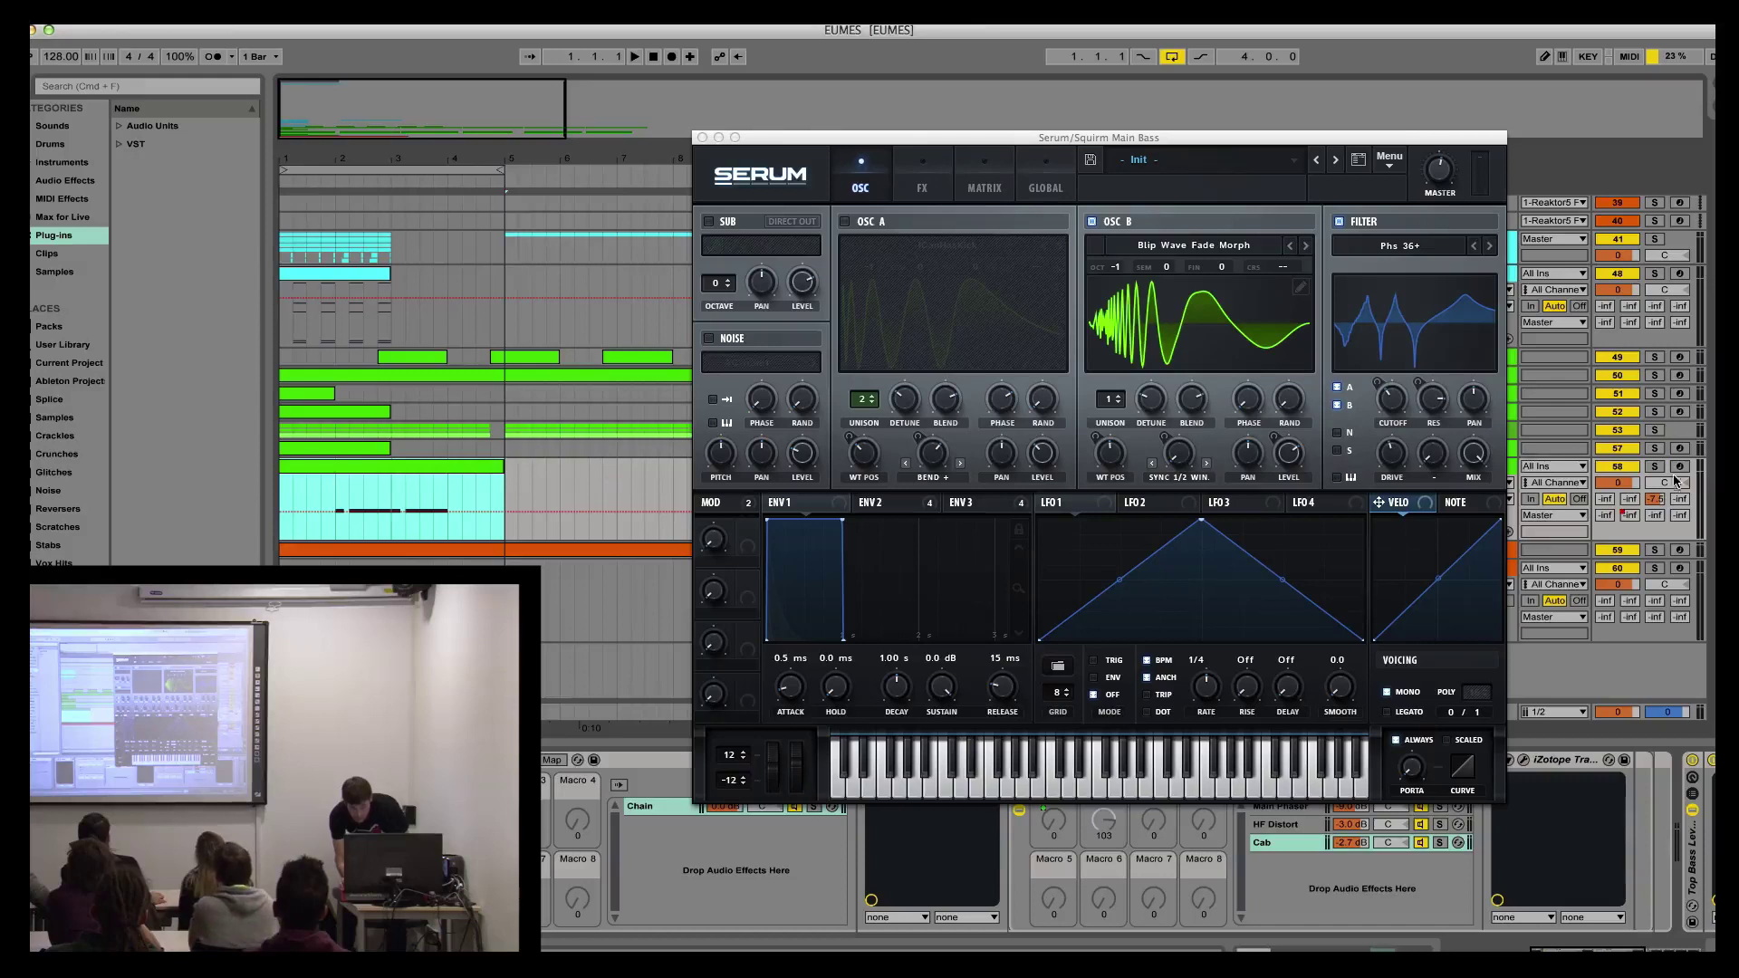
{"action": "left_click", "coordinate": [1654, 466]}
{"action": "key", "text": "space"}
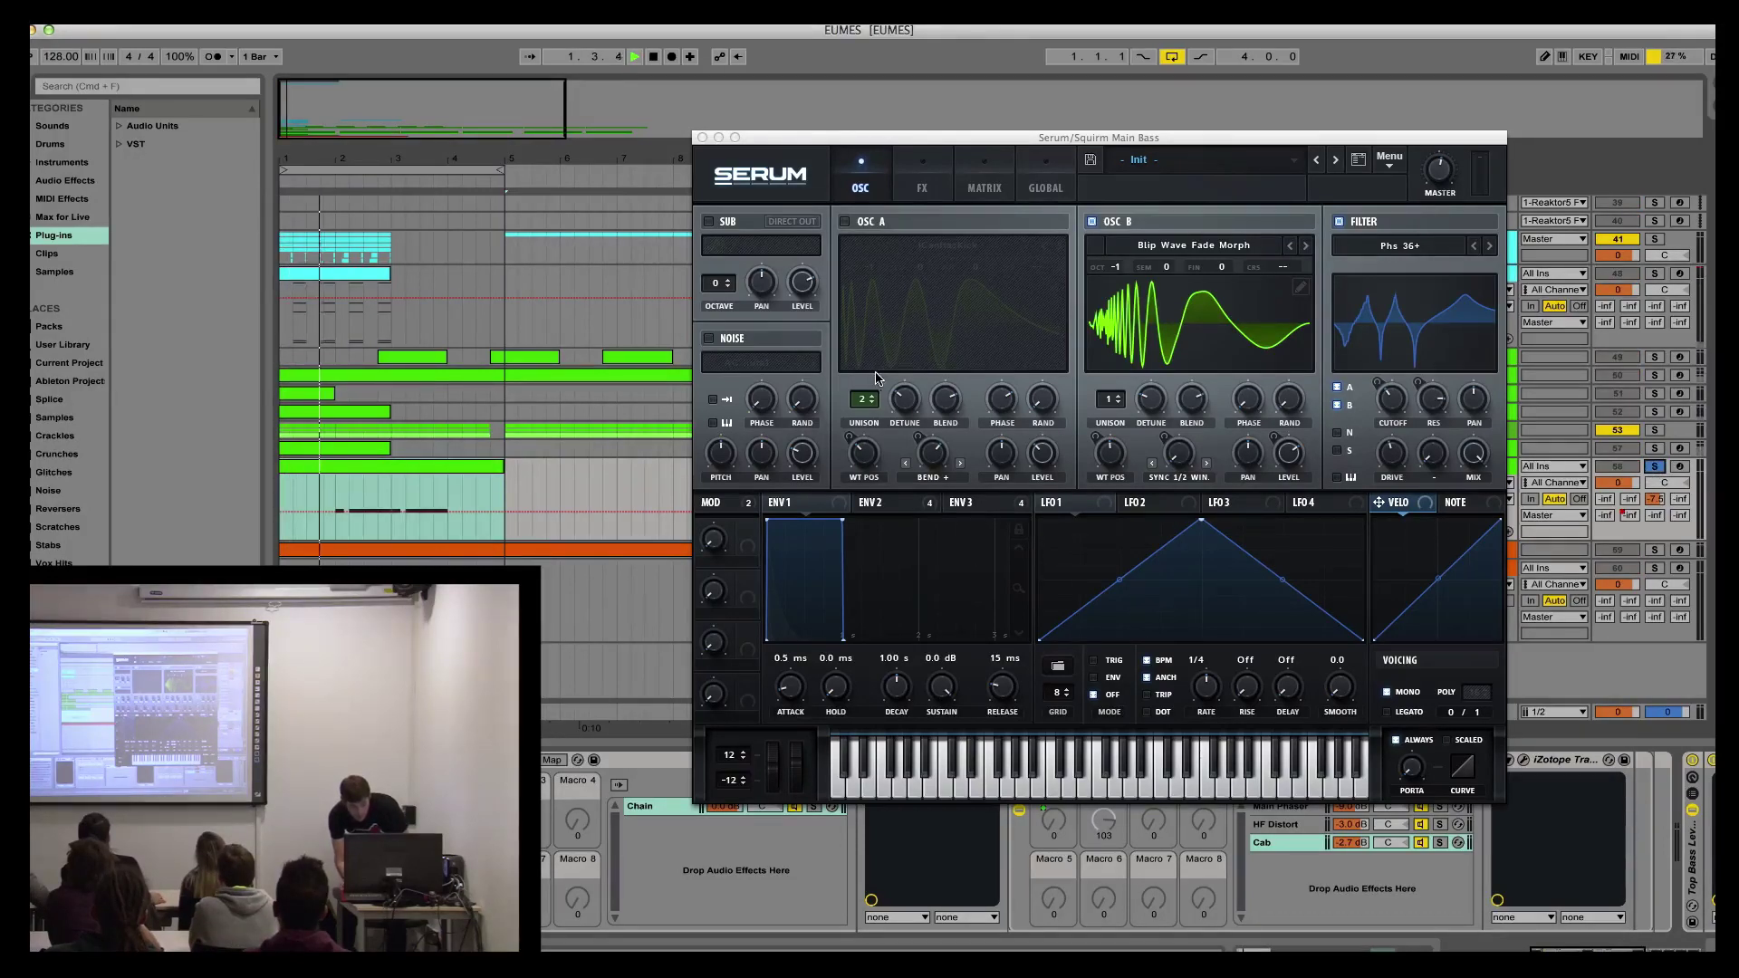
Step: Examine Serum's effects and oscillator settings for Squirm Main Bass, stopping playback in between
{"action": "left_click", "coordinate": [904, 192]}
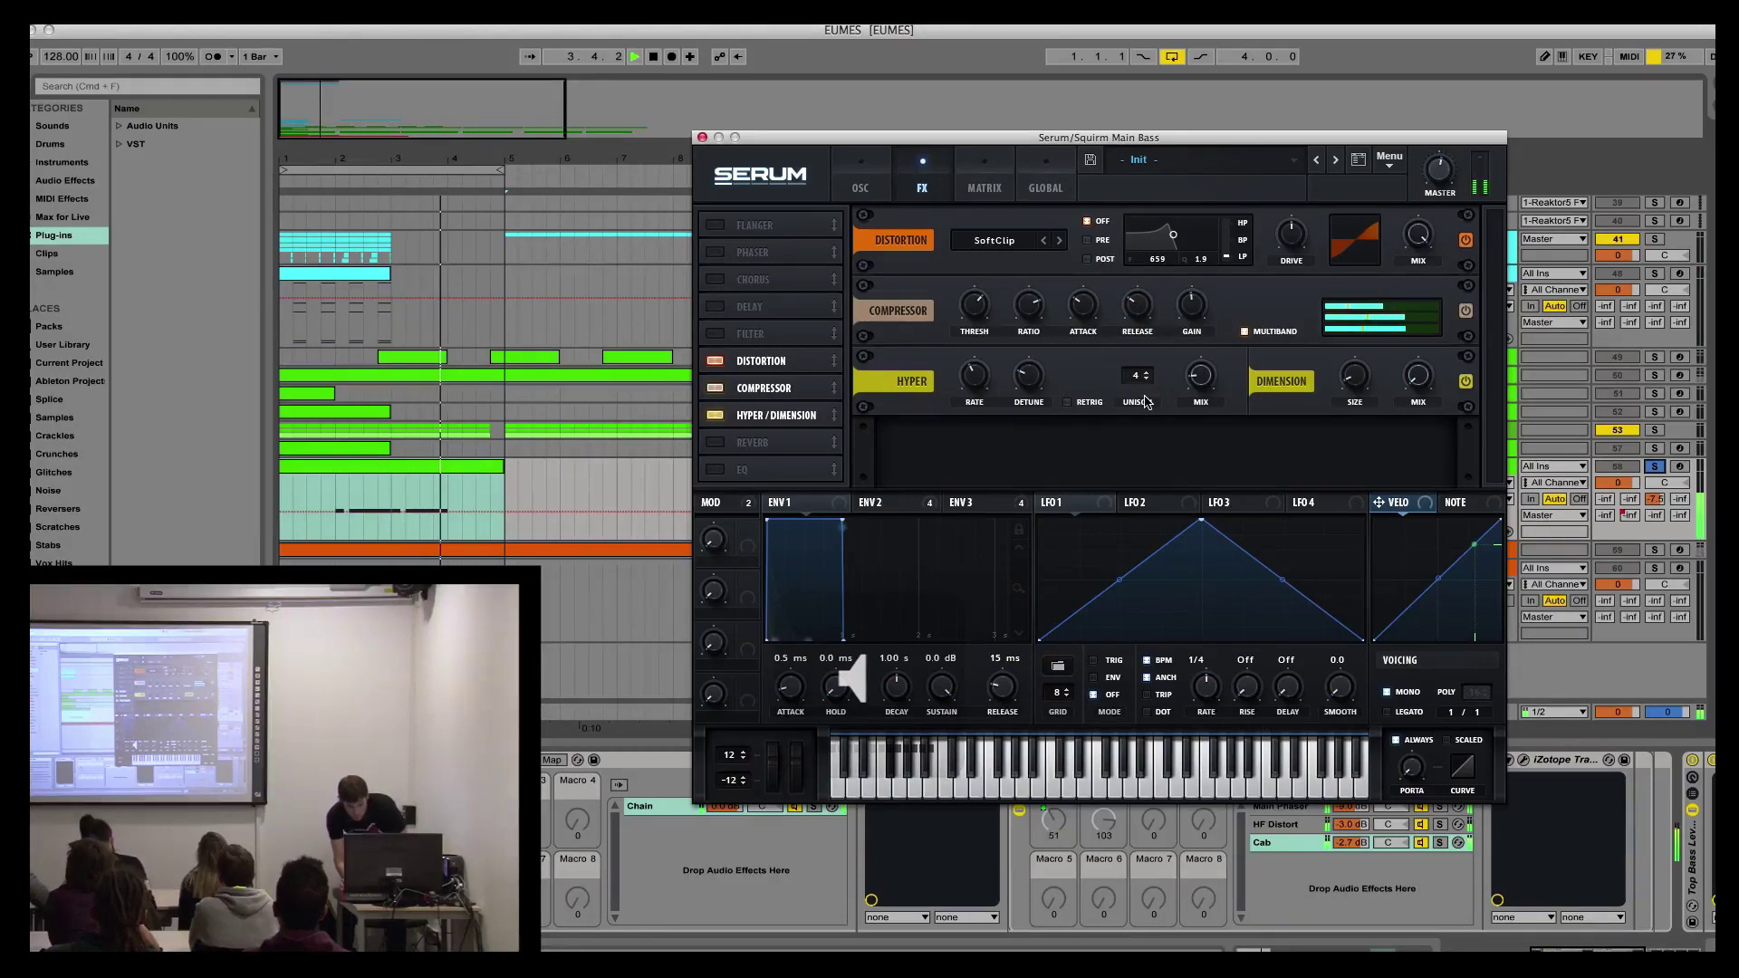
{"action": "key", "text": "space"}
{"action": "left_click", "coordinate": [860, 184]}
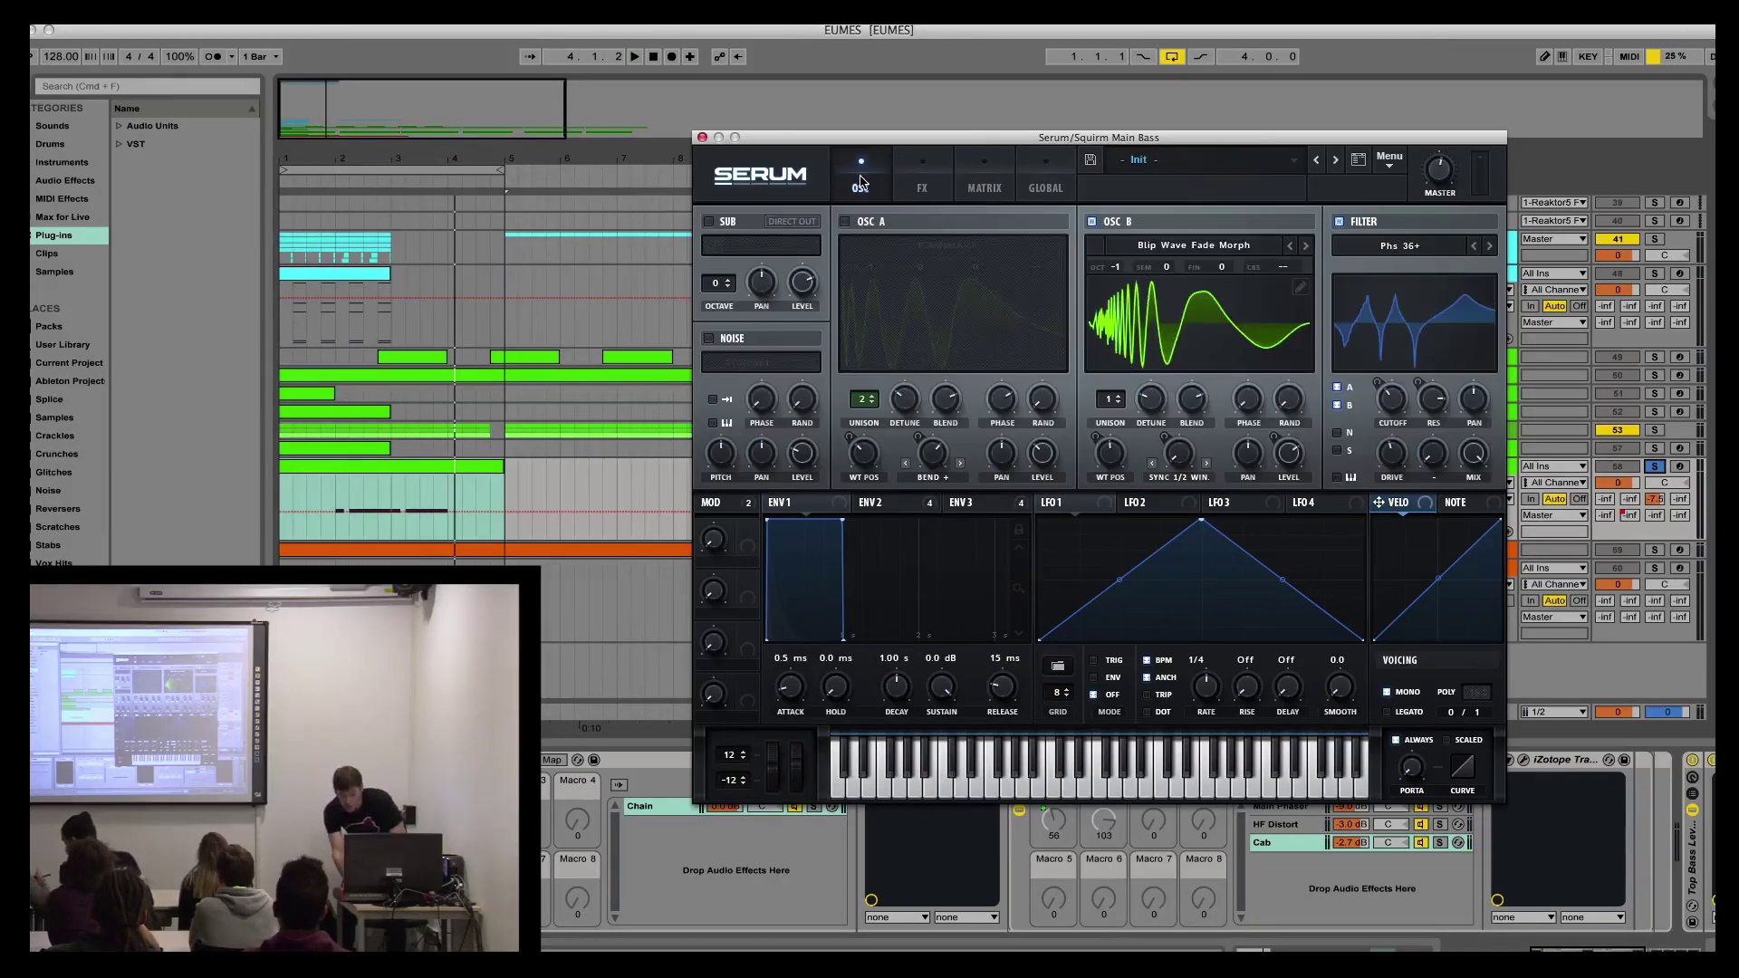
{"action": "left_click", "coordinate": [919, 190]}
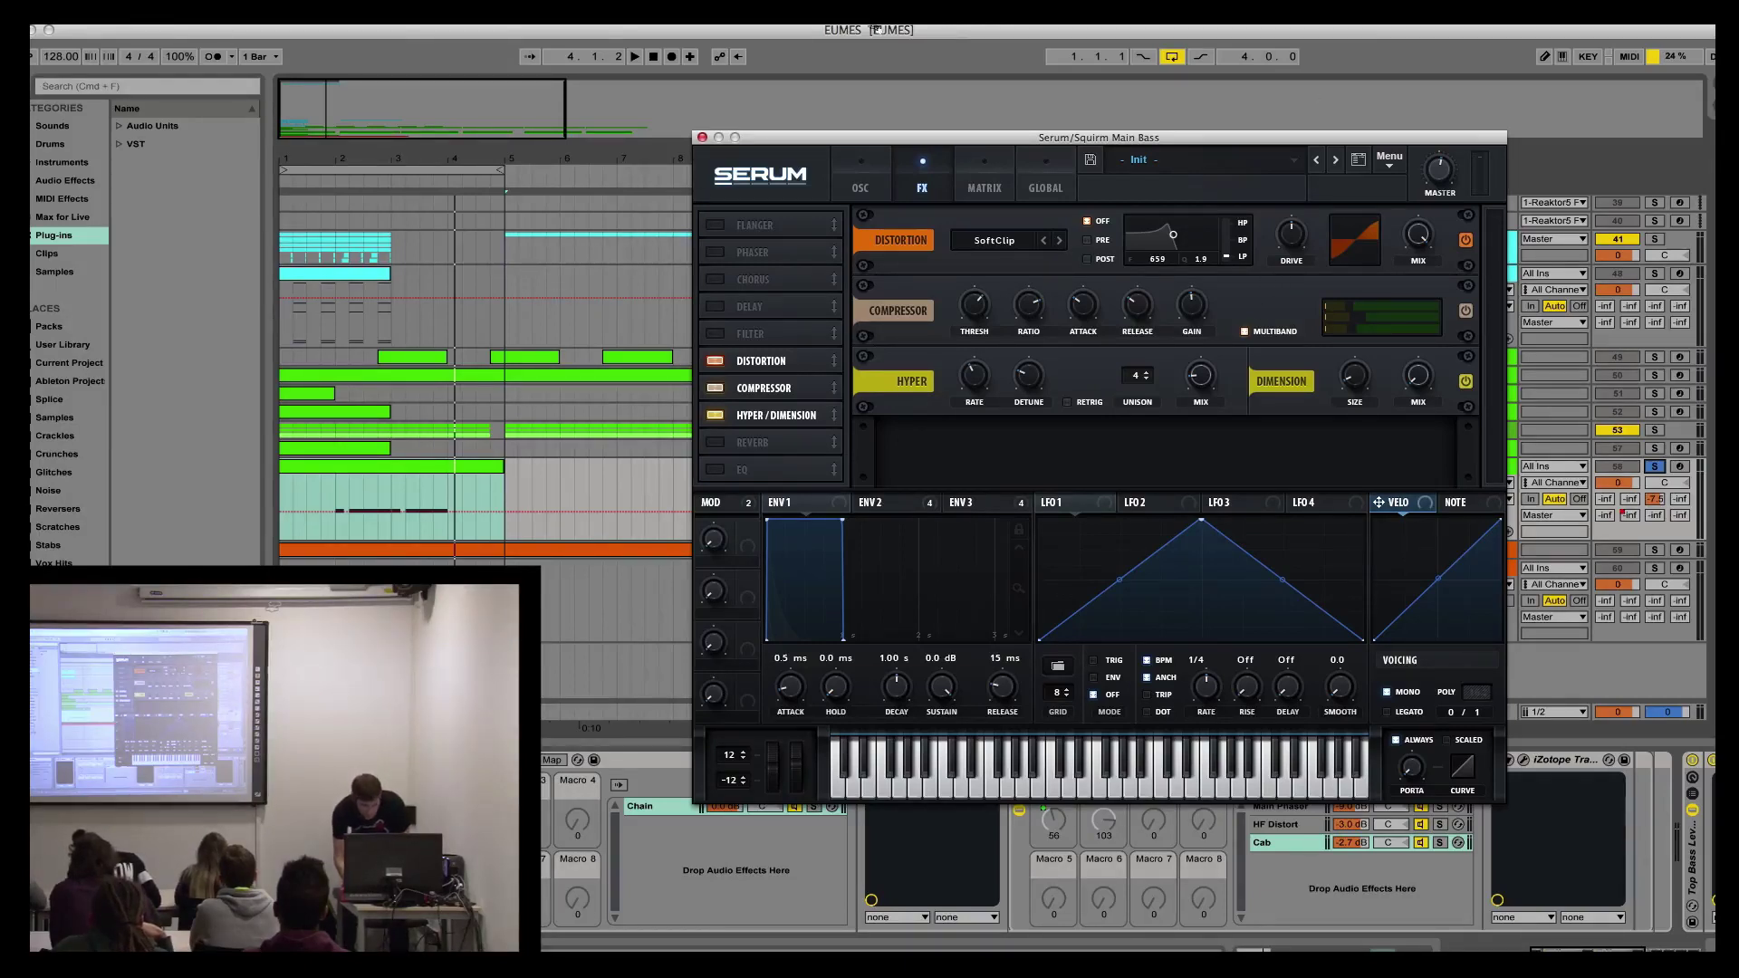
Step: Restart the soloed bass loop, close the Serum window, and switch to iTunes
{"action": "key", "text": "space"}
{"action": "left_click", "coordinate": [702, 137]}
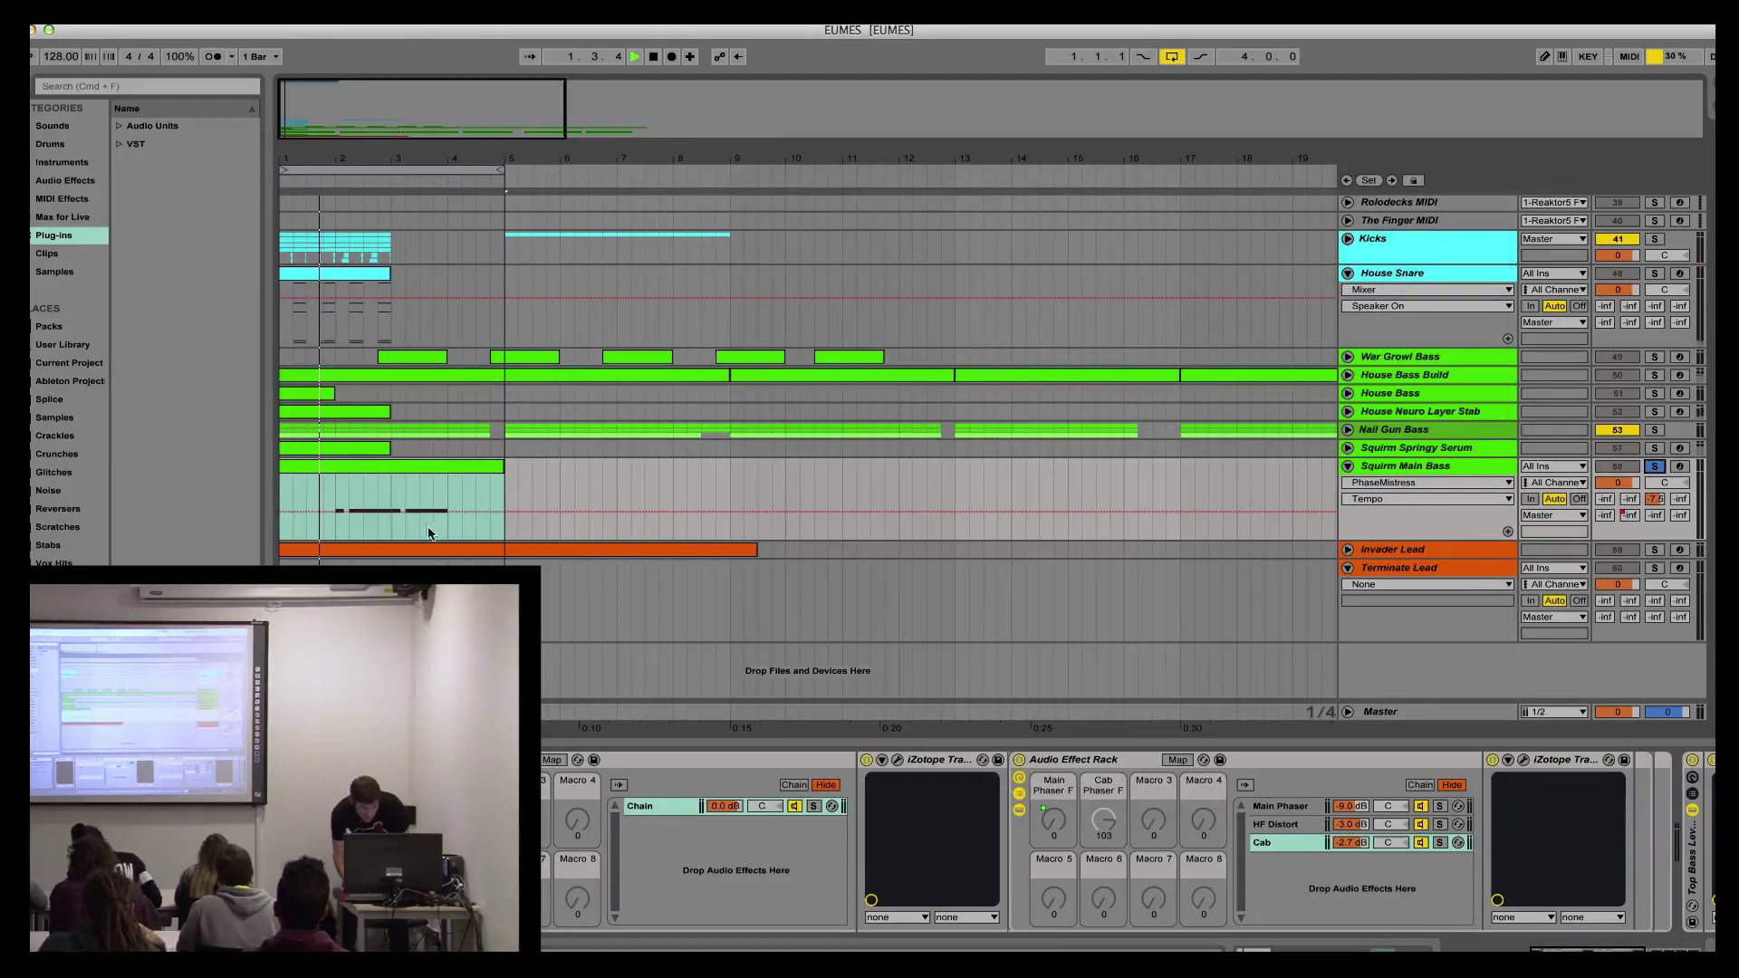
{"action": "key", "text": "super+Tab"}
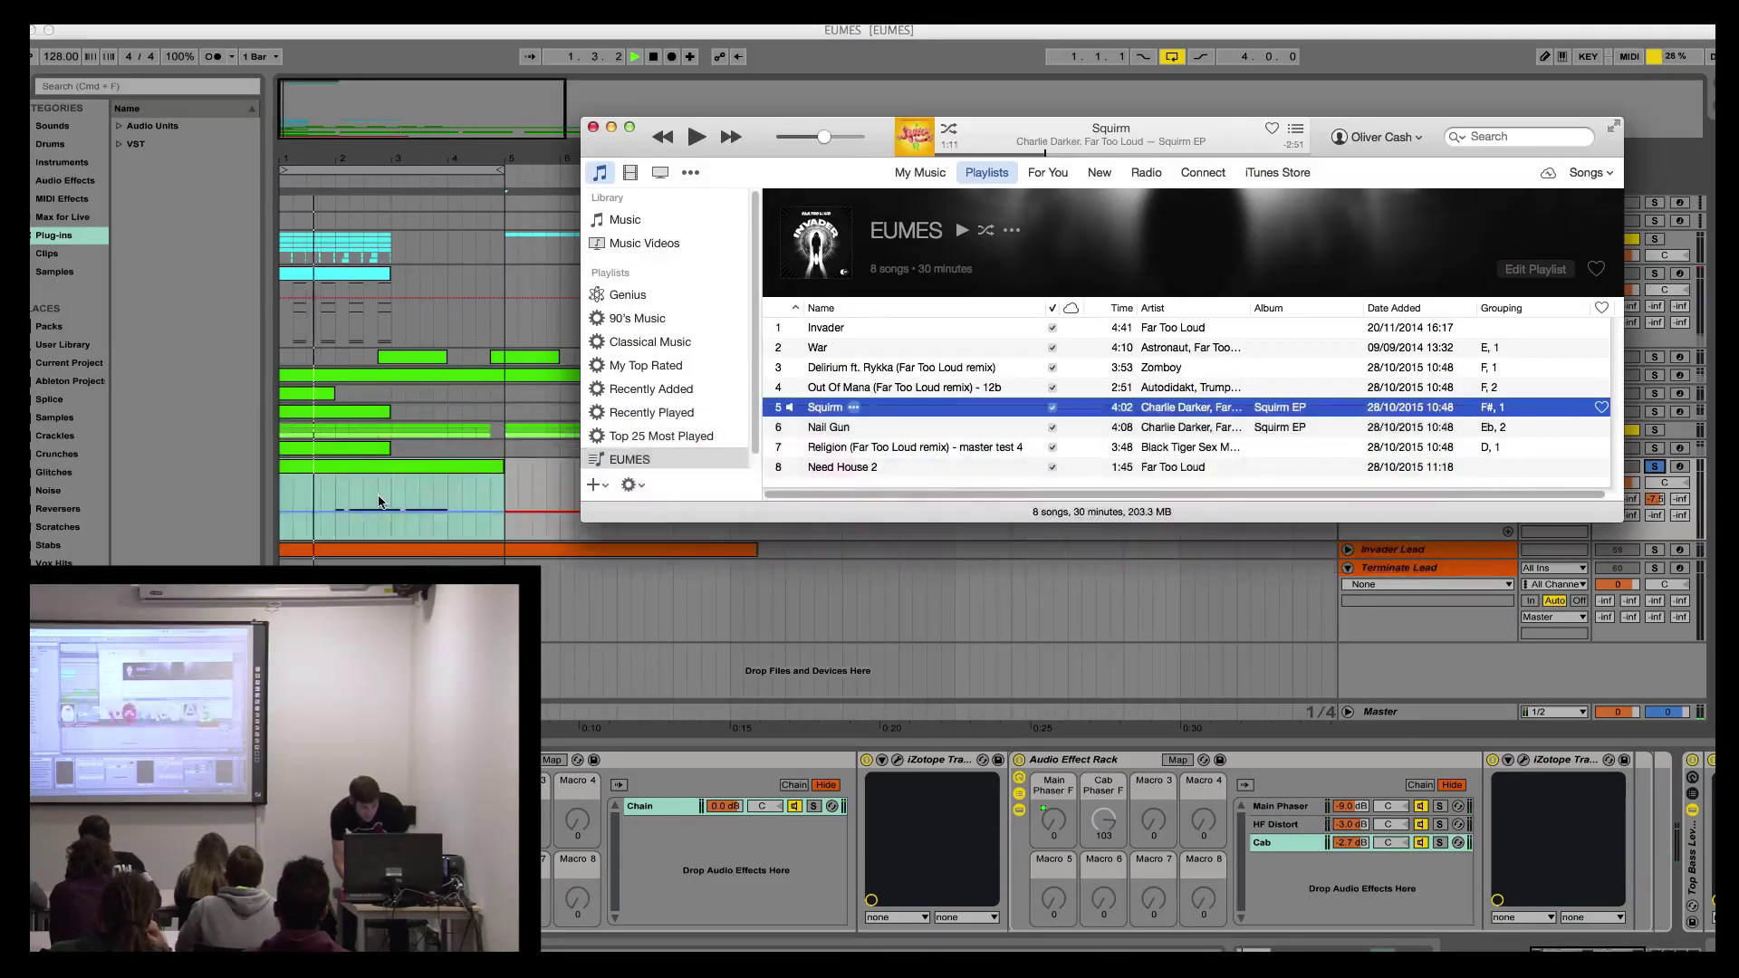
Step: Stop the bass loop in Ableton Live, switch to iTunes, and play a section of Nail Gun while adjusting the volume before pausing it
{"action": "key", "text": "super+Tab"}
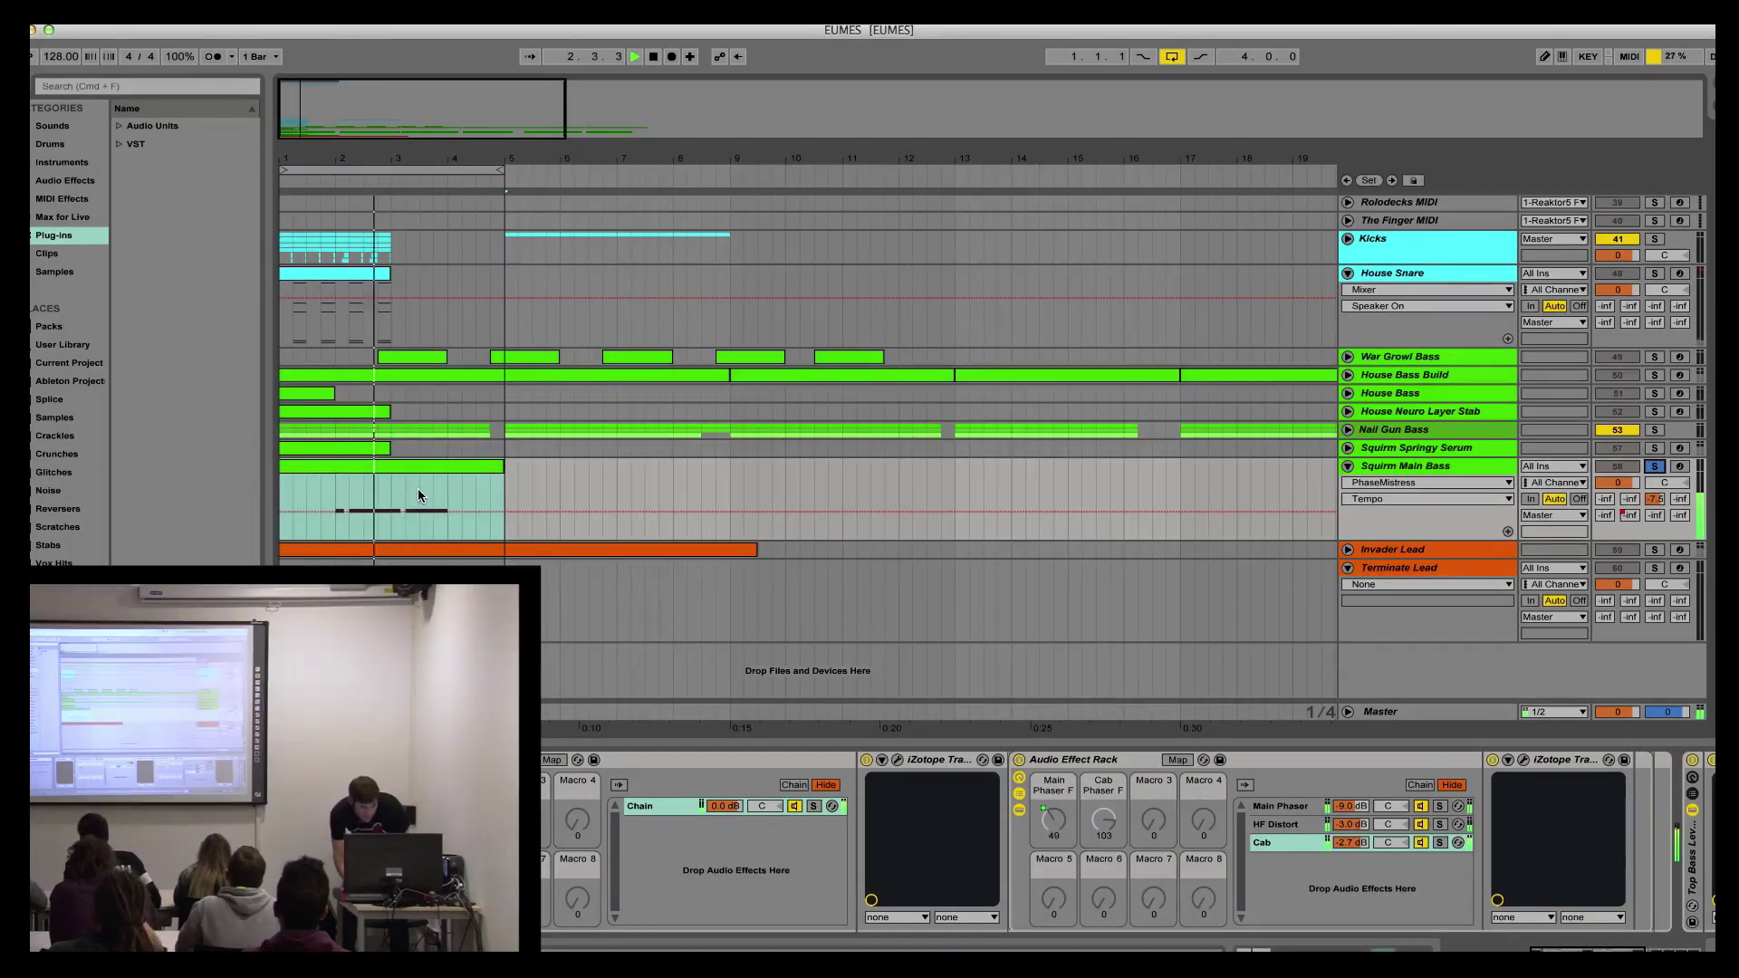
{"action": "key", "text": "super+Tab"}
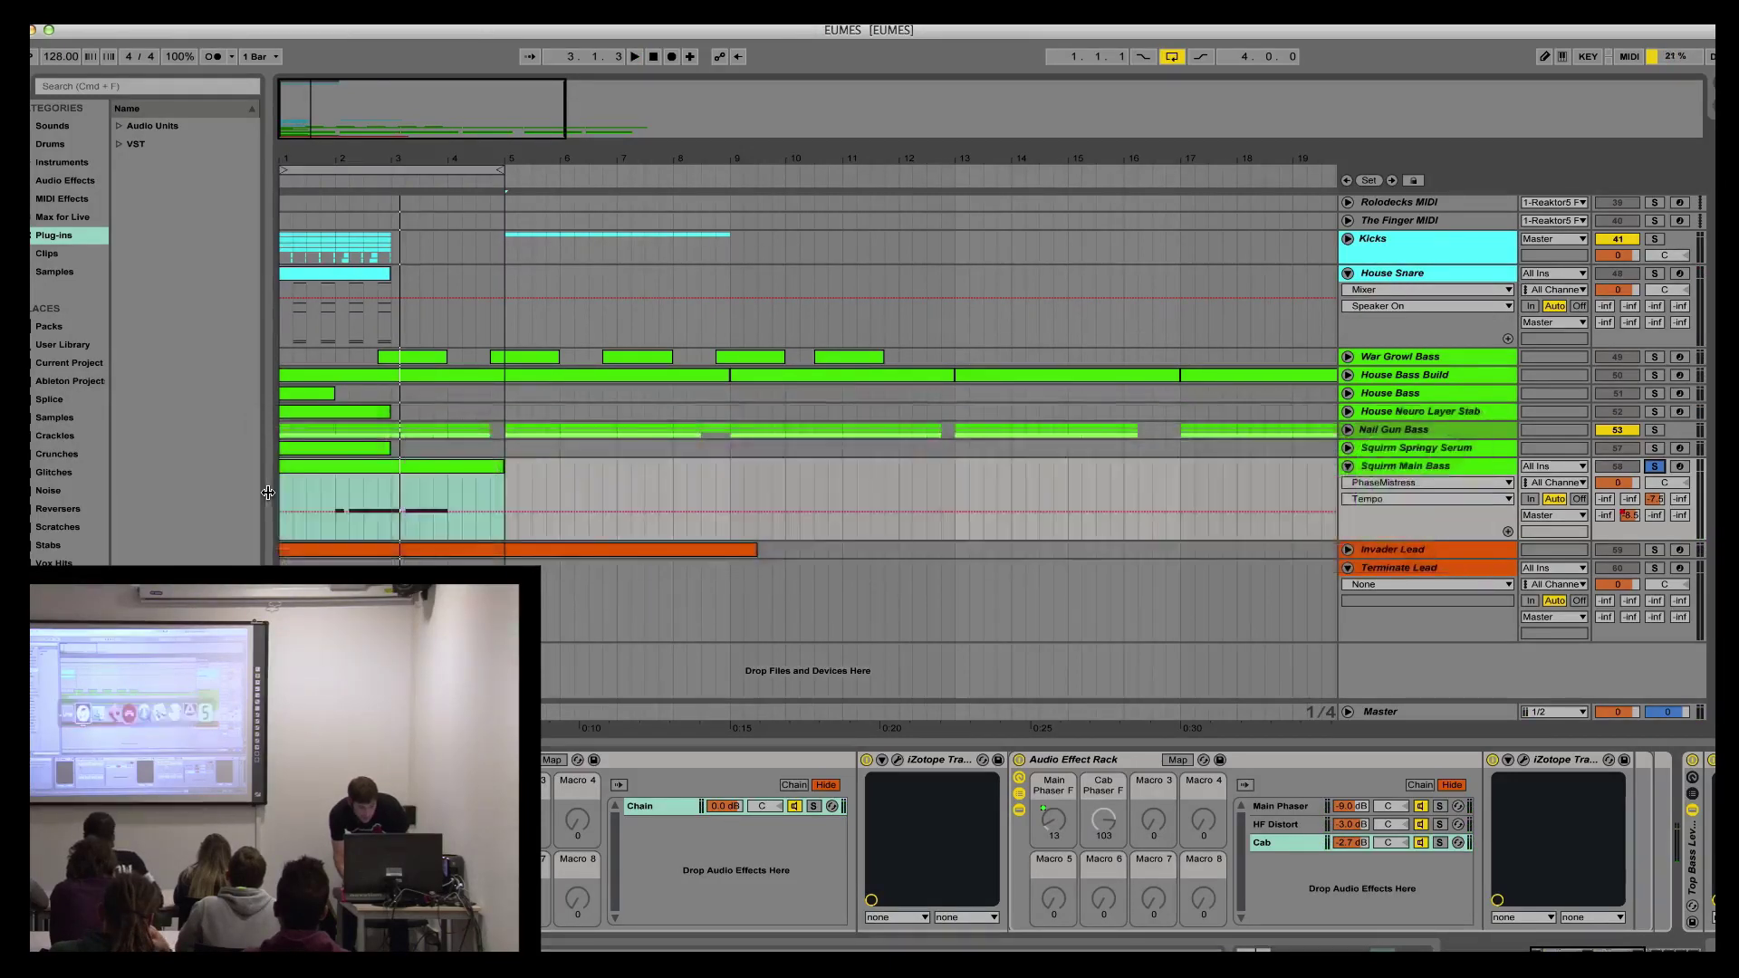
{"action": "key", "text": "super+Tab"}
{"action": "double_click", "coordinate": [812, 432]}
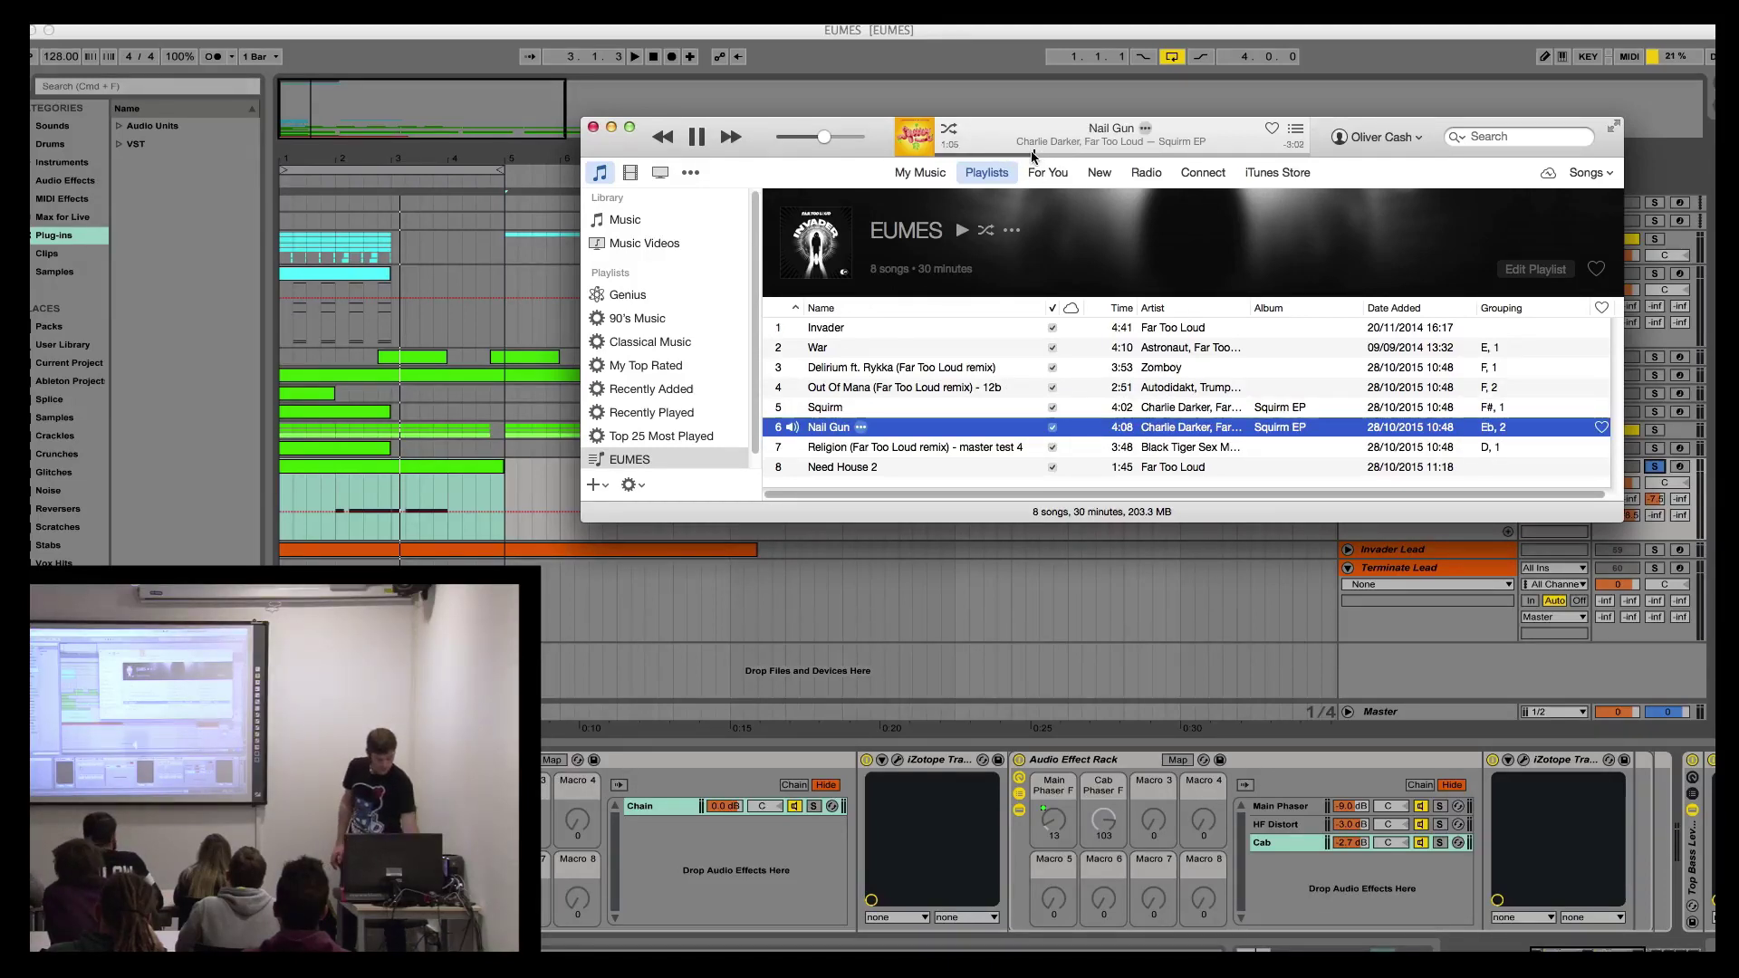
{"action": "key", "text": "XF86AudioLowerVolume"}
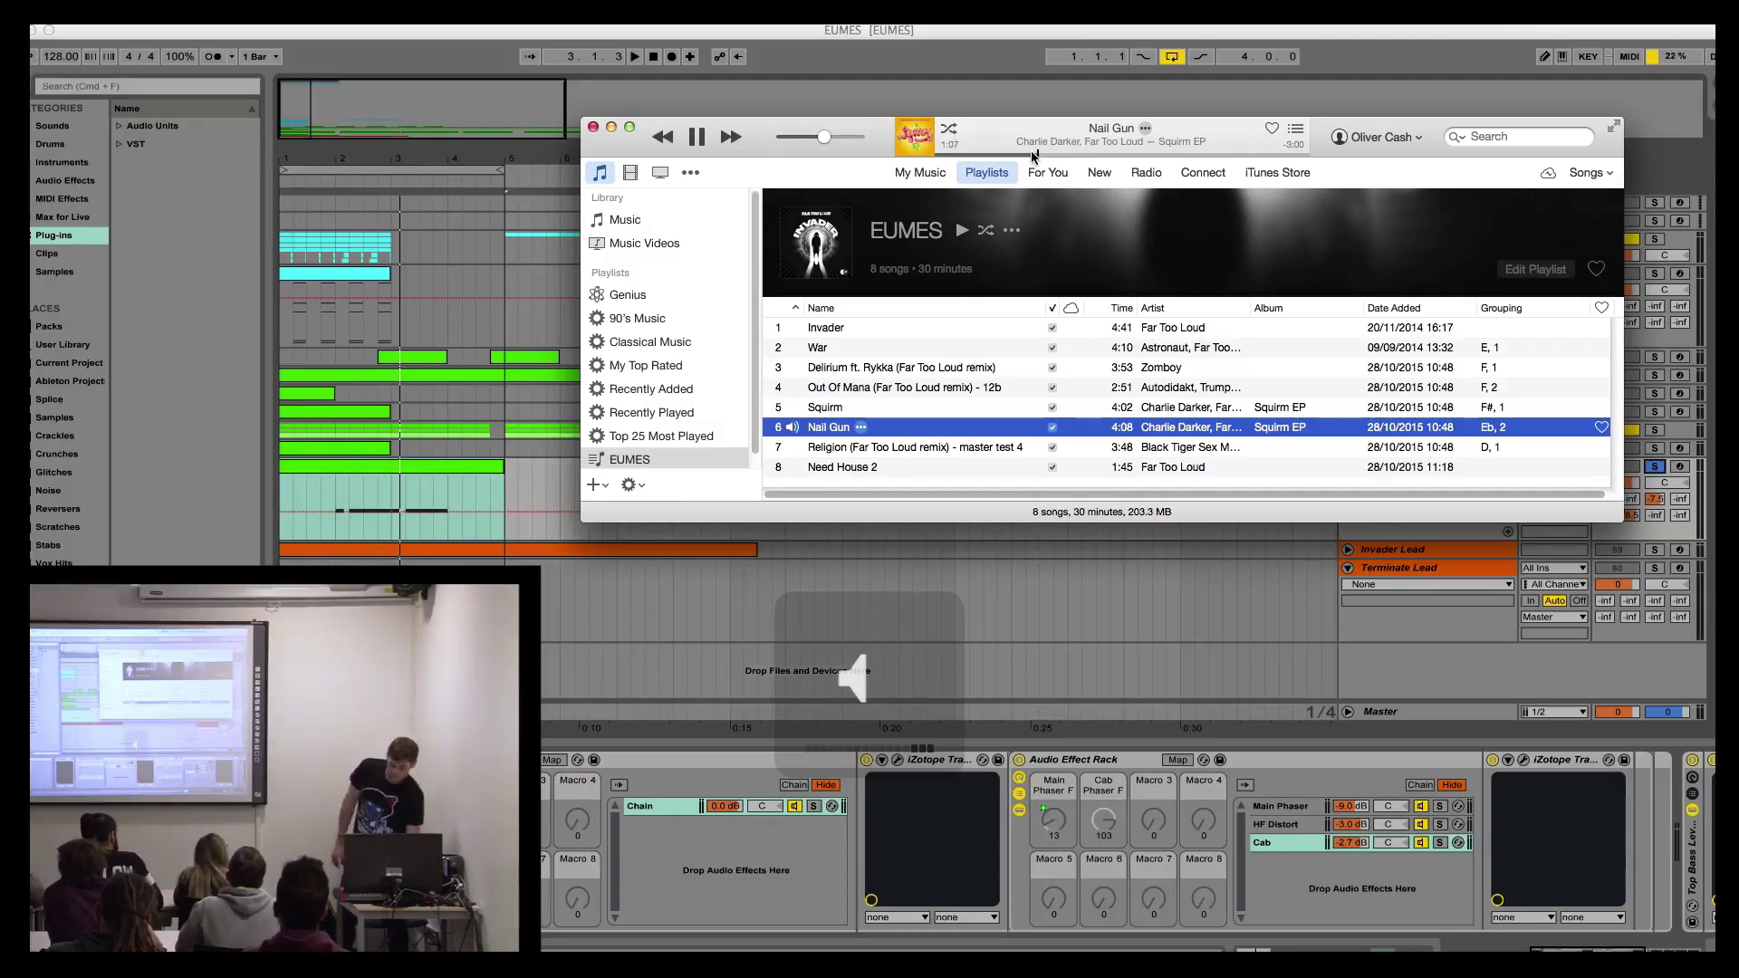
{"action": "left_click", "coordinate": [696, 137]}
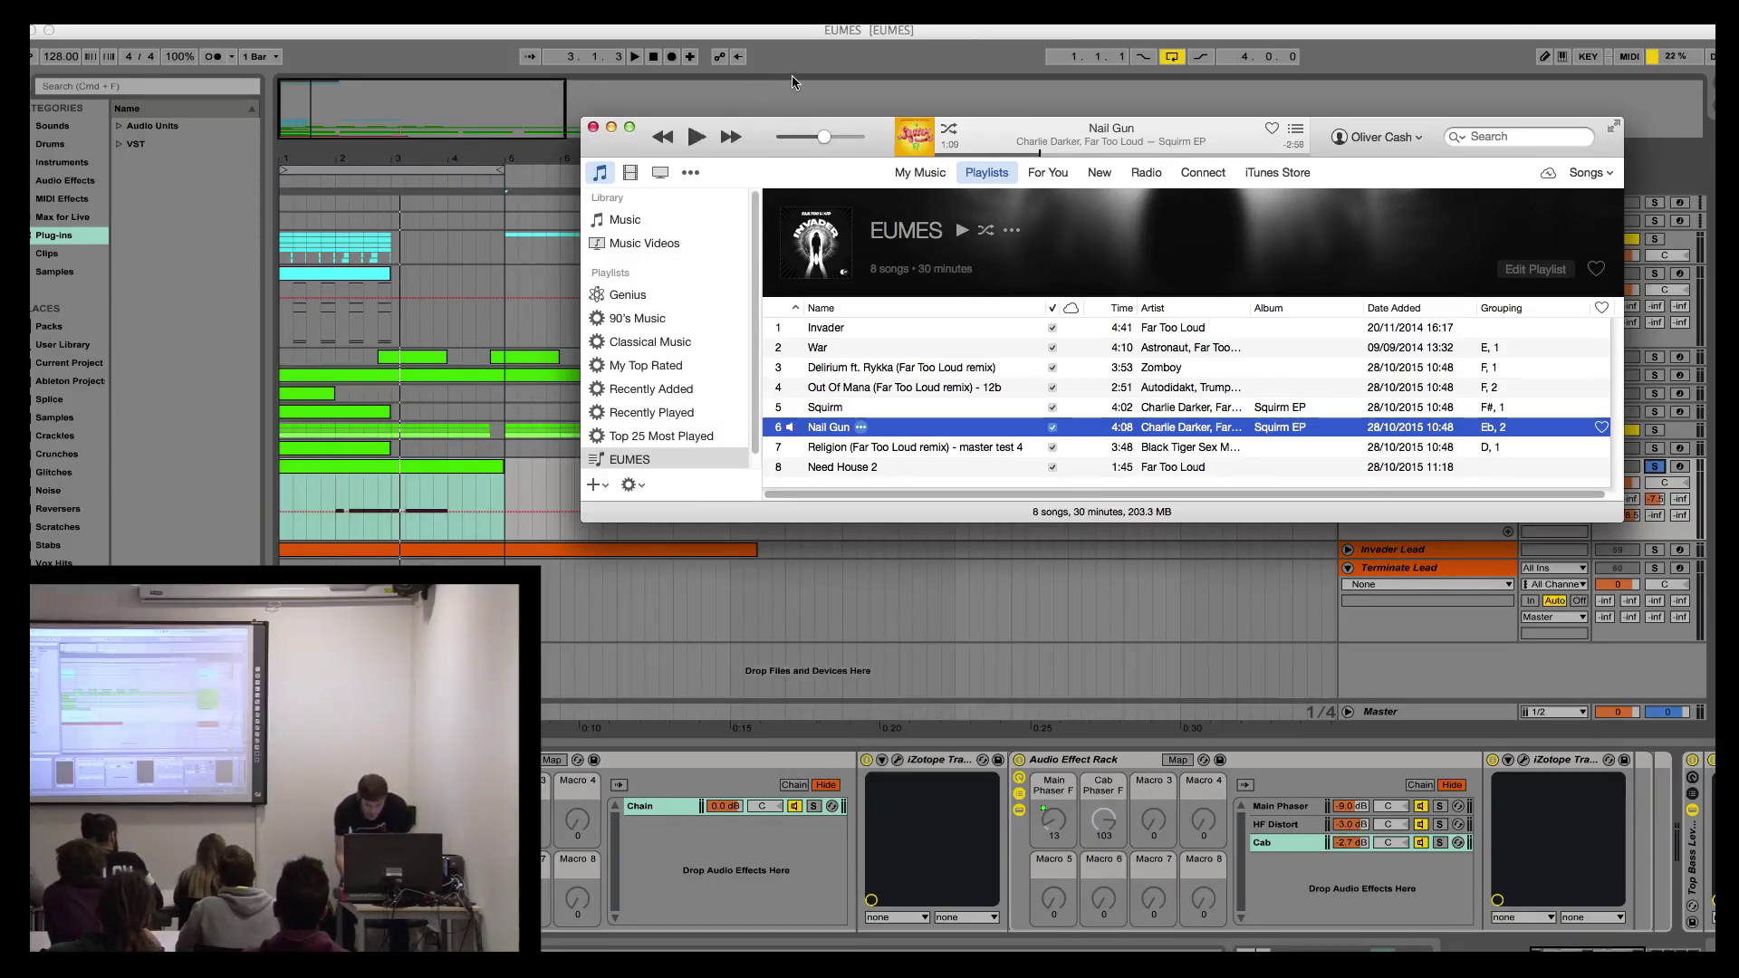
Step: Switch to Ableton Live, fold the Squirm Main Bass track, unfold the Nail Gun Bass group, and select Phaser Stab Bass
{"action": "key", "text": "cmd+tab"}
{"action": "left_click", "coordinate": [1348, 465]}
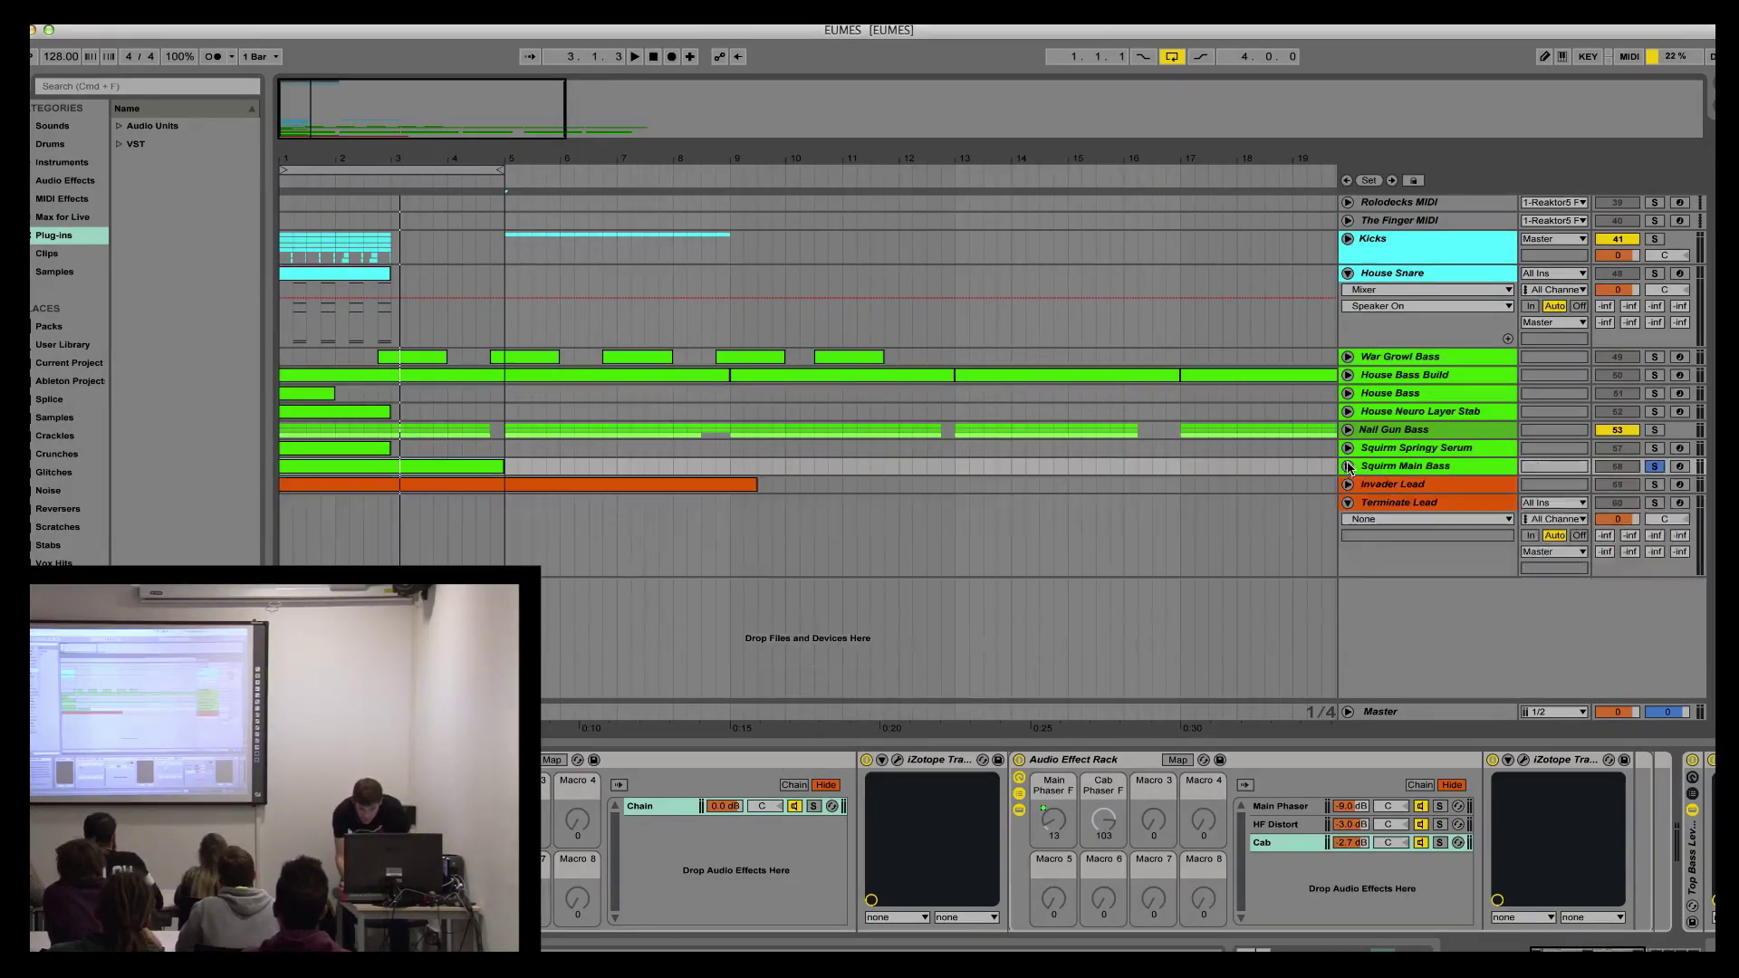
{"action": "left_click", "coordinate": [1348, 429]}
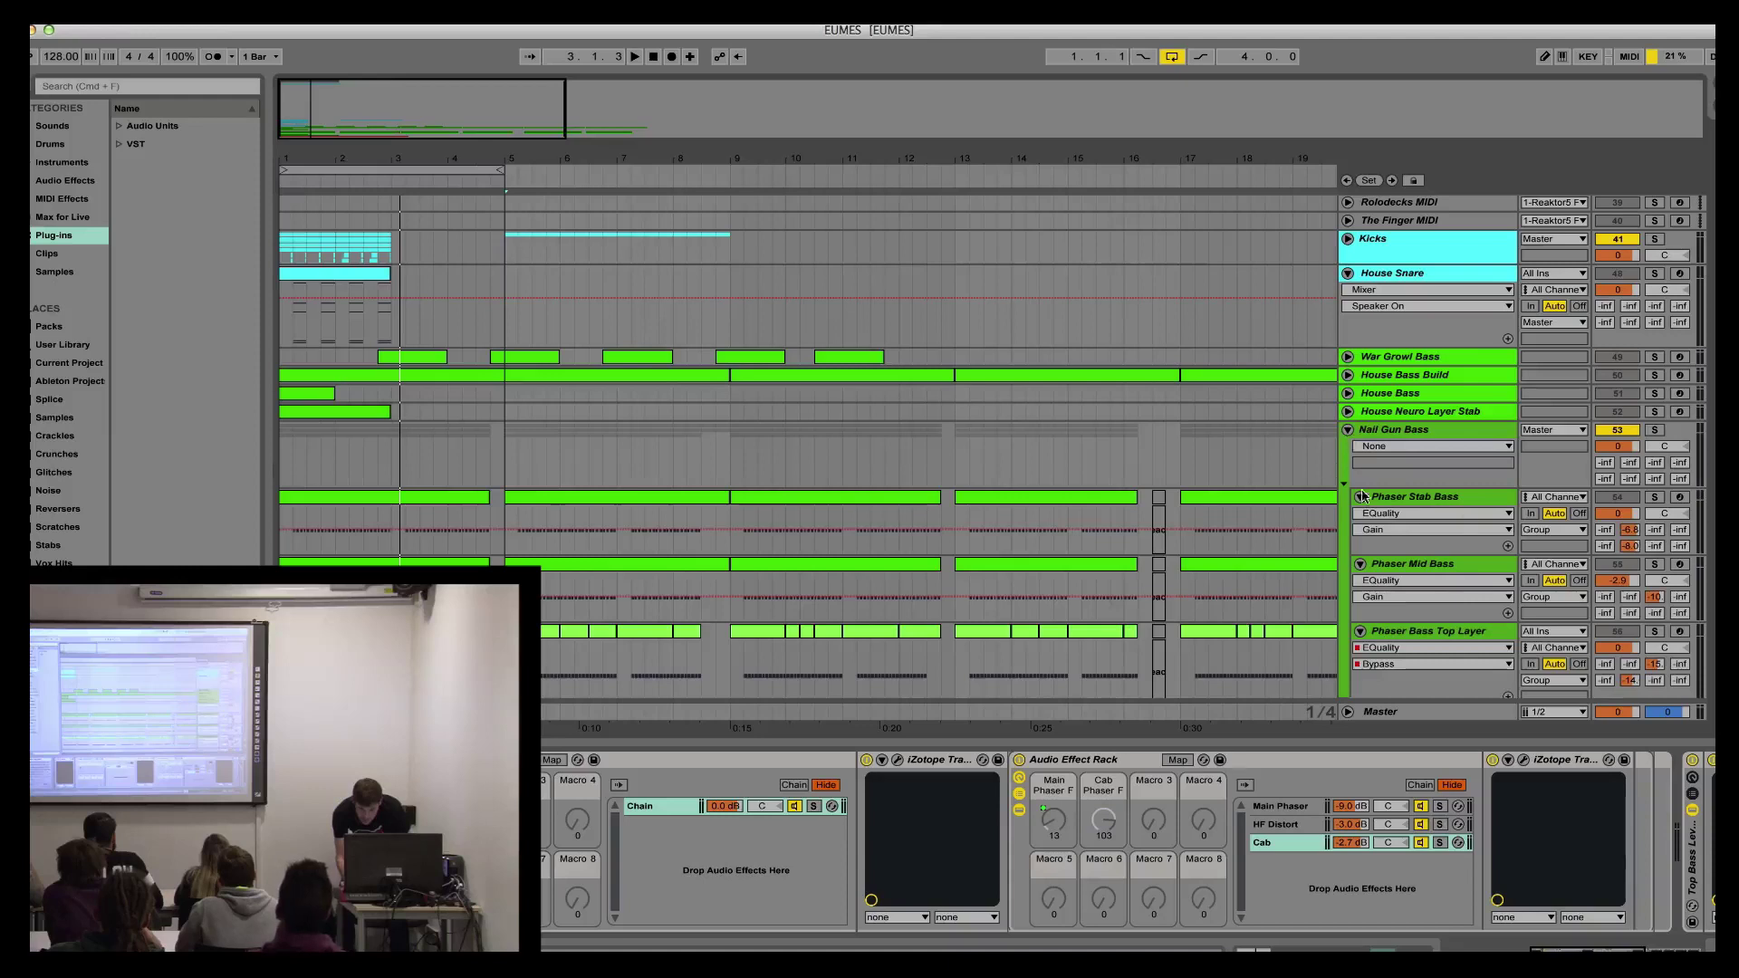
{"action": "left_click", "coordinate": [1467, 544]}
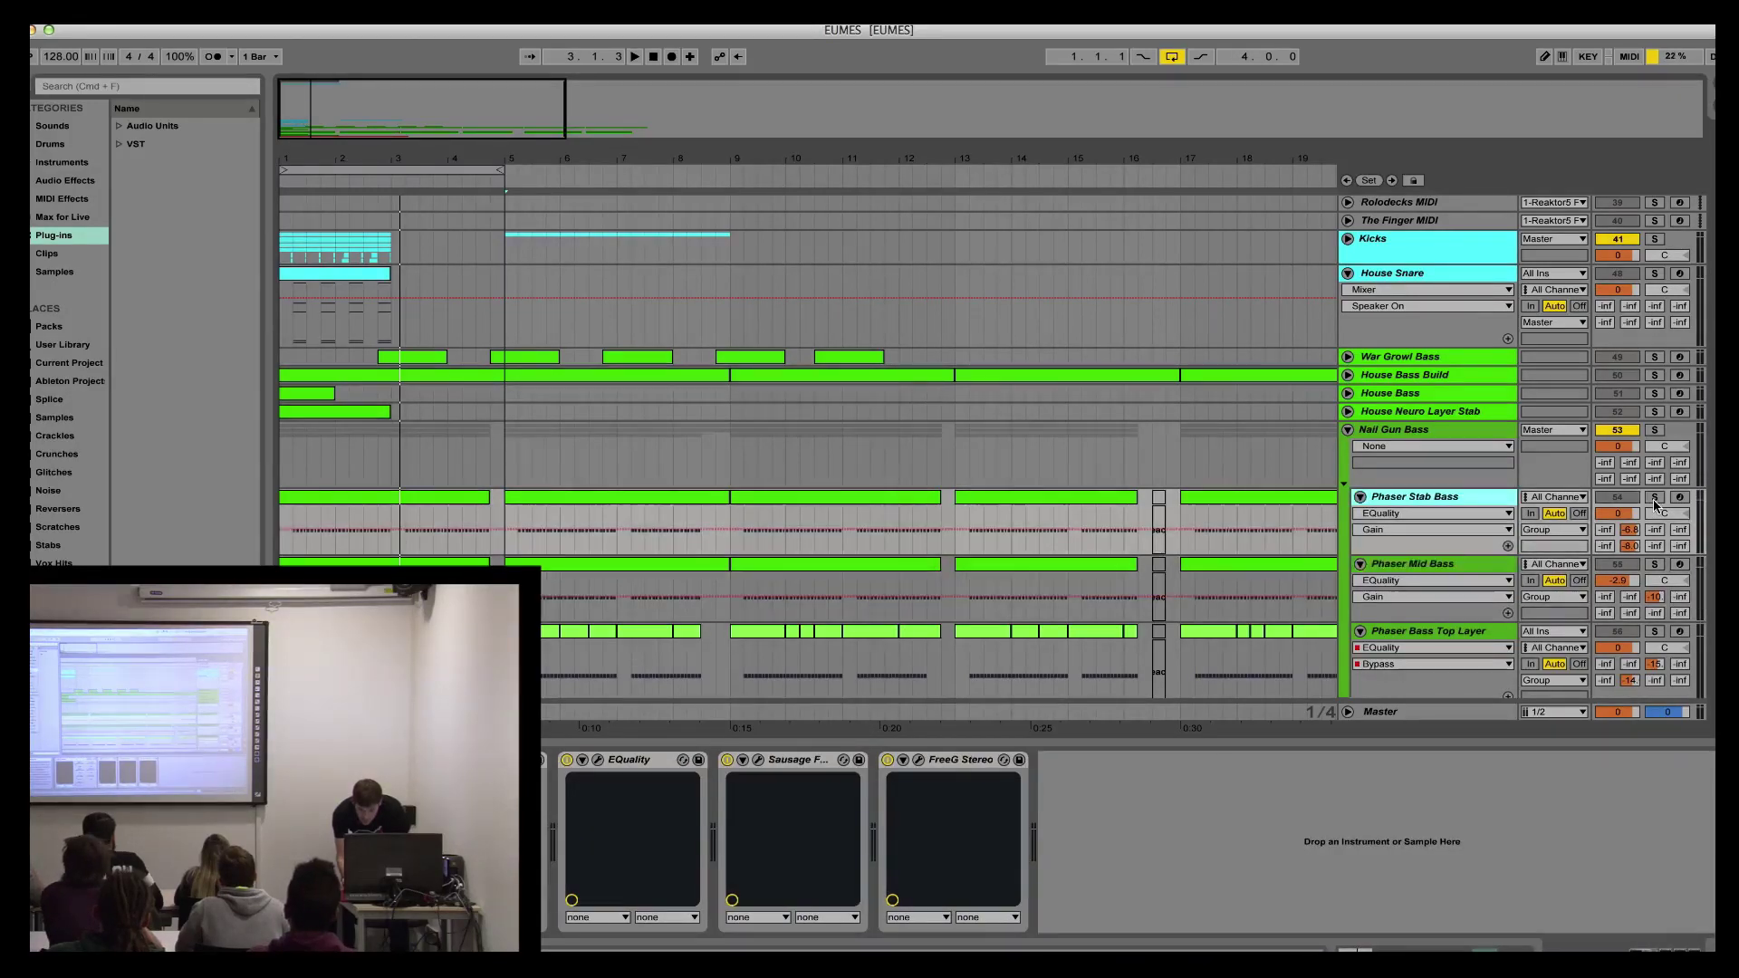
Step: Solo Phaser Stab Bass, loop the length of its first clip, and start playback with the system volume adjusted
{"action": "left_click", "coordinate": [1655, 498]}
{"action": "scroll", "coordinate": [1655, 505], "scroll_direction": "down", "scroll_amount": 4}
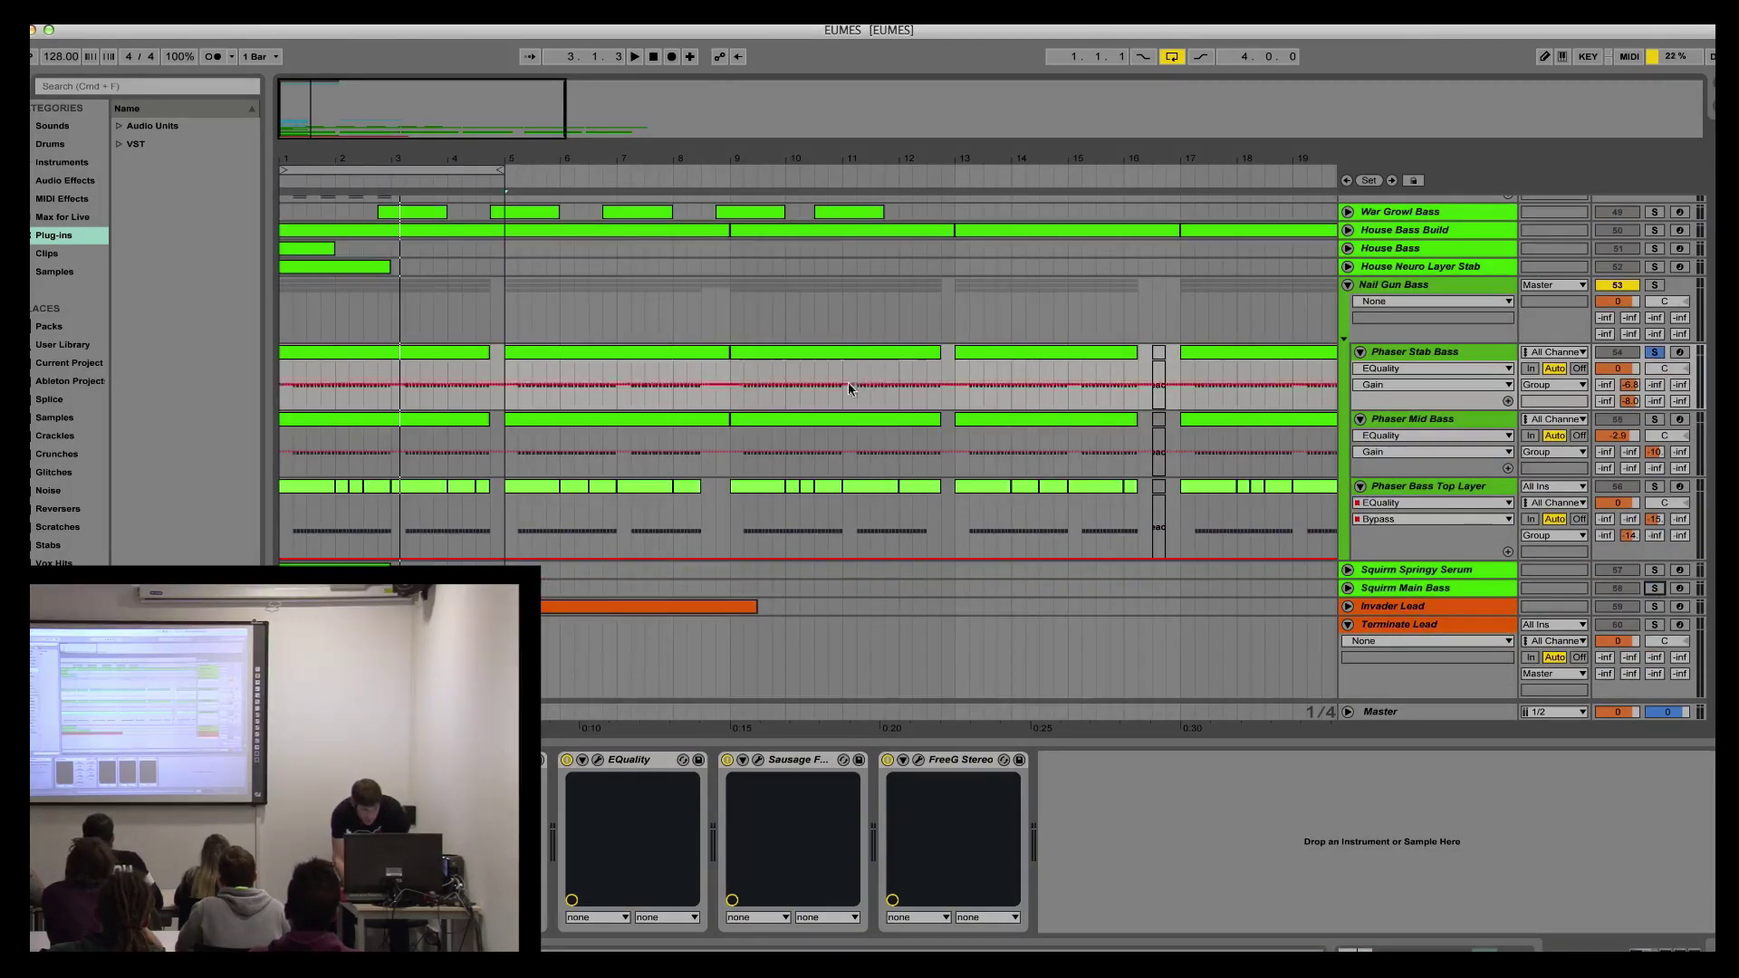
{"action": "left_click", "coordinate": [344, 355]}
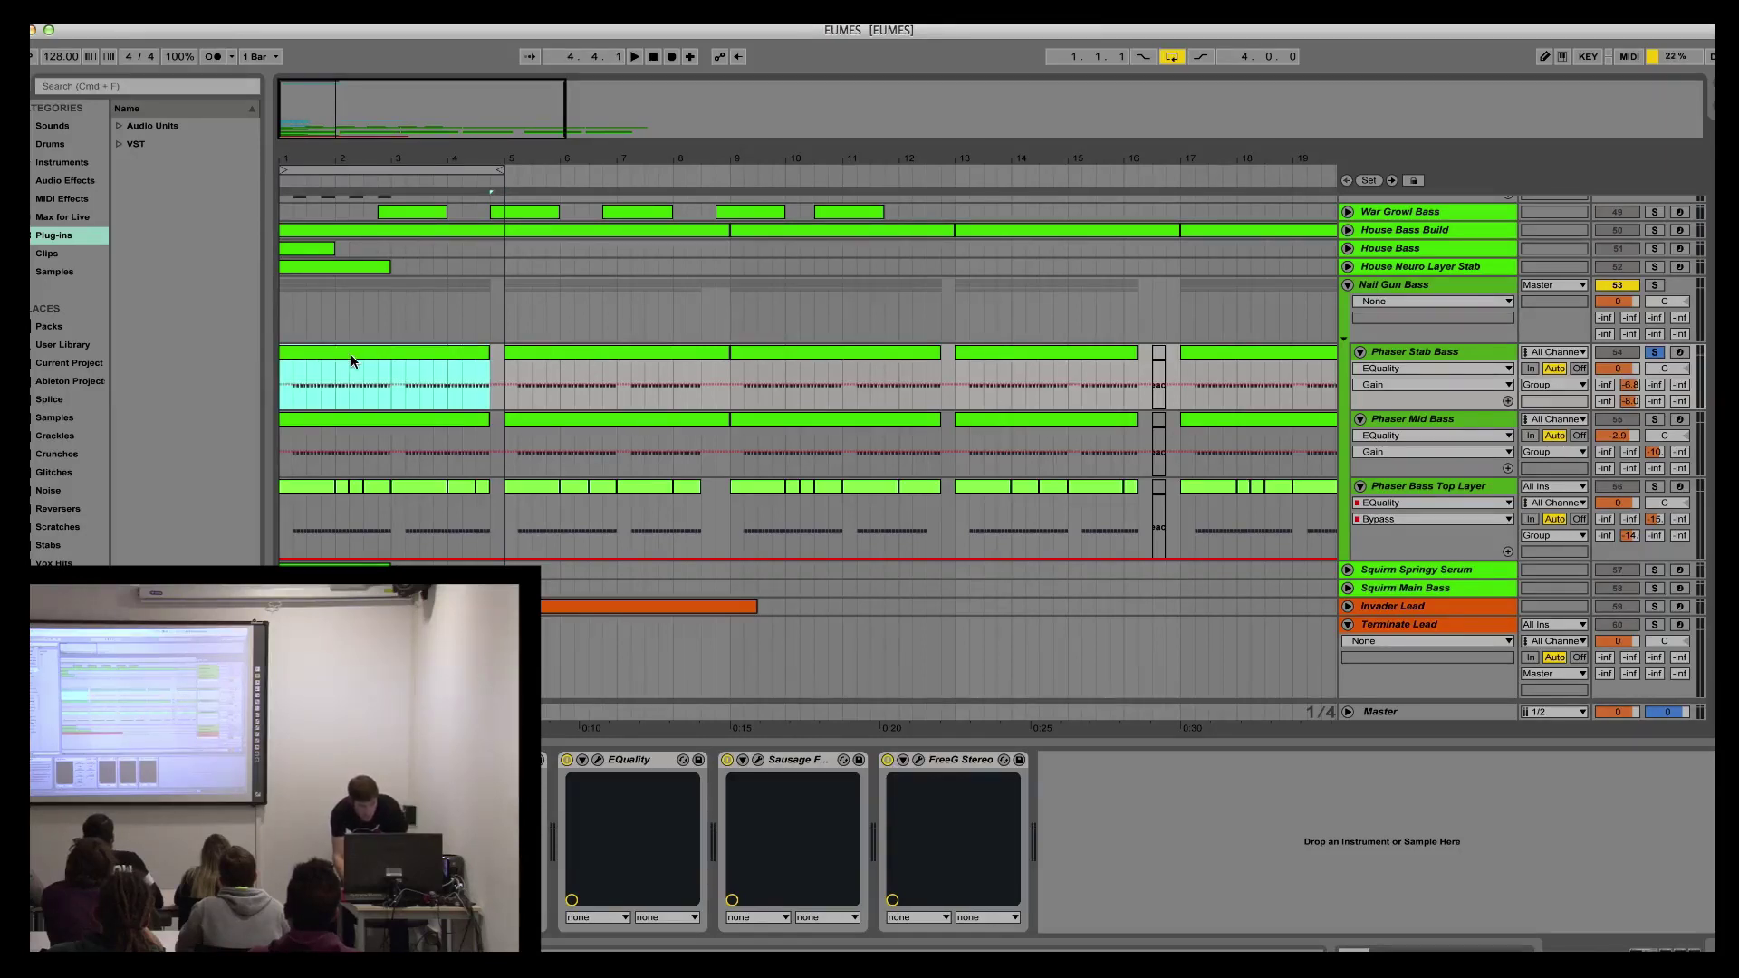
{"action": "key", "text": "super+l"}
{"action": "key", "text": "space"}
{"action": "key", "text": "XF86AudioLowerVolume"}
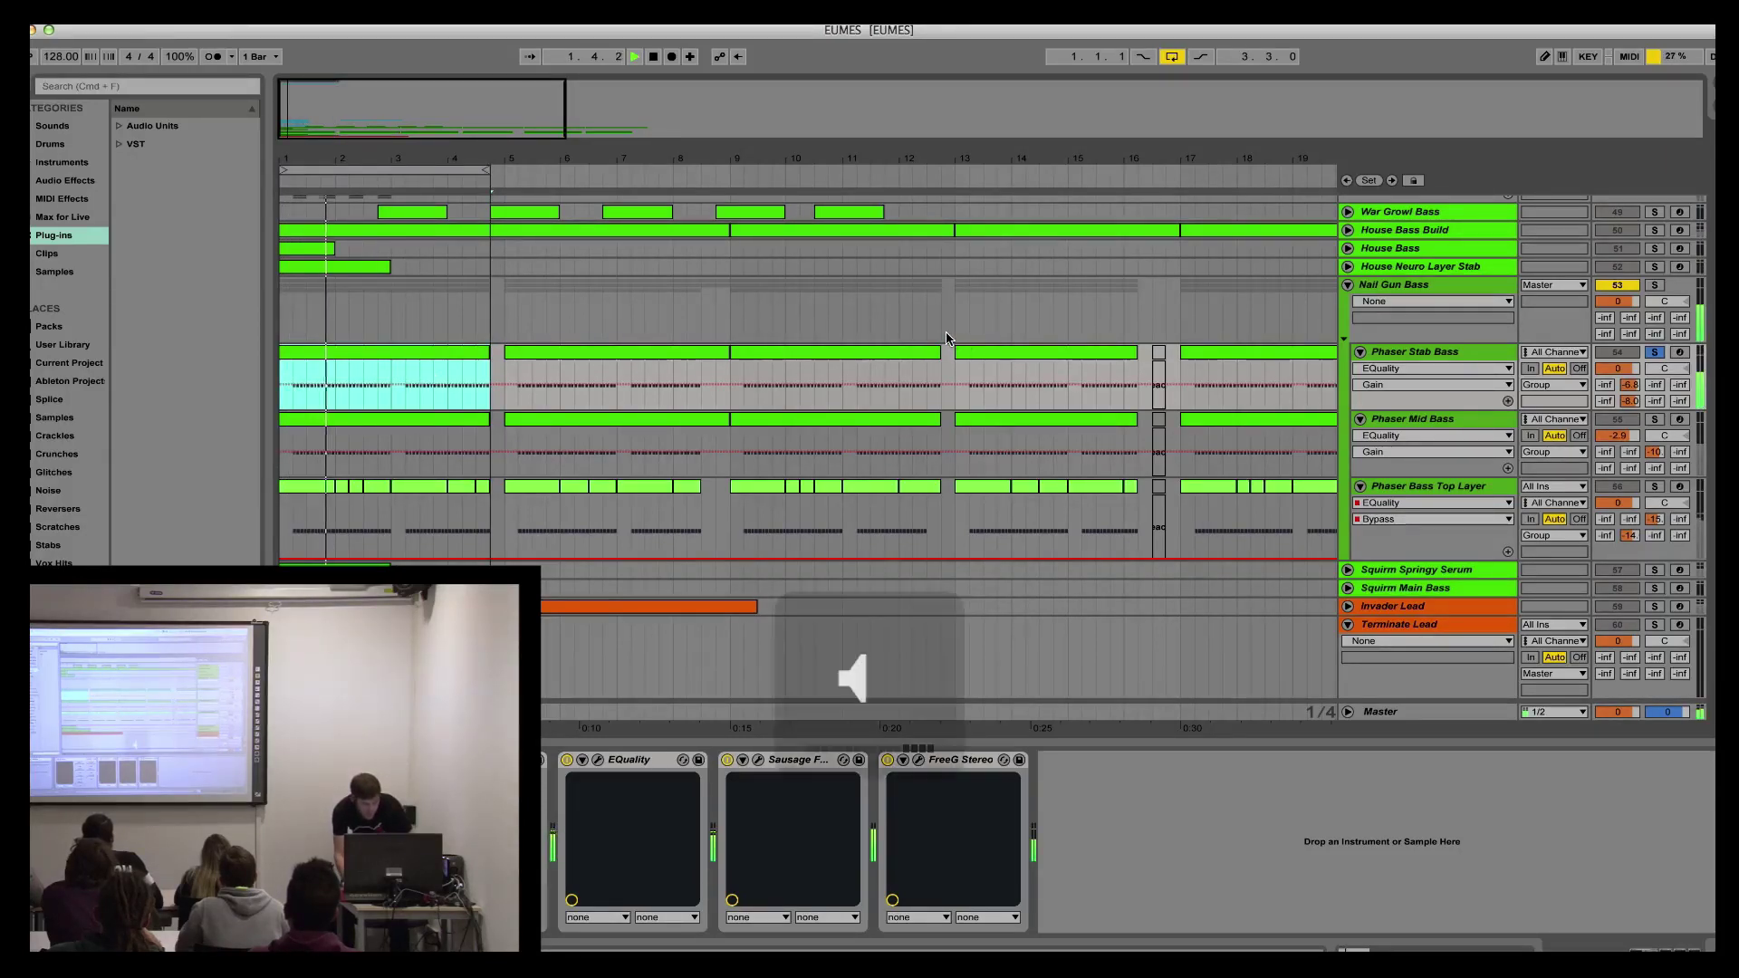
Step: Stop playback to examine Serum's oscillator and effects settings on Phaser Stab Bass, moving its window clear of the screen edge
{"action": "left_click", "coordinate": [1452, 354]}
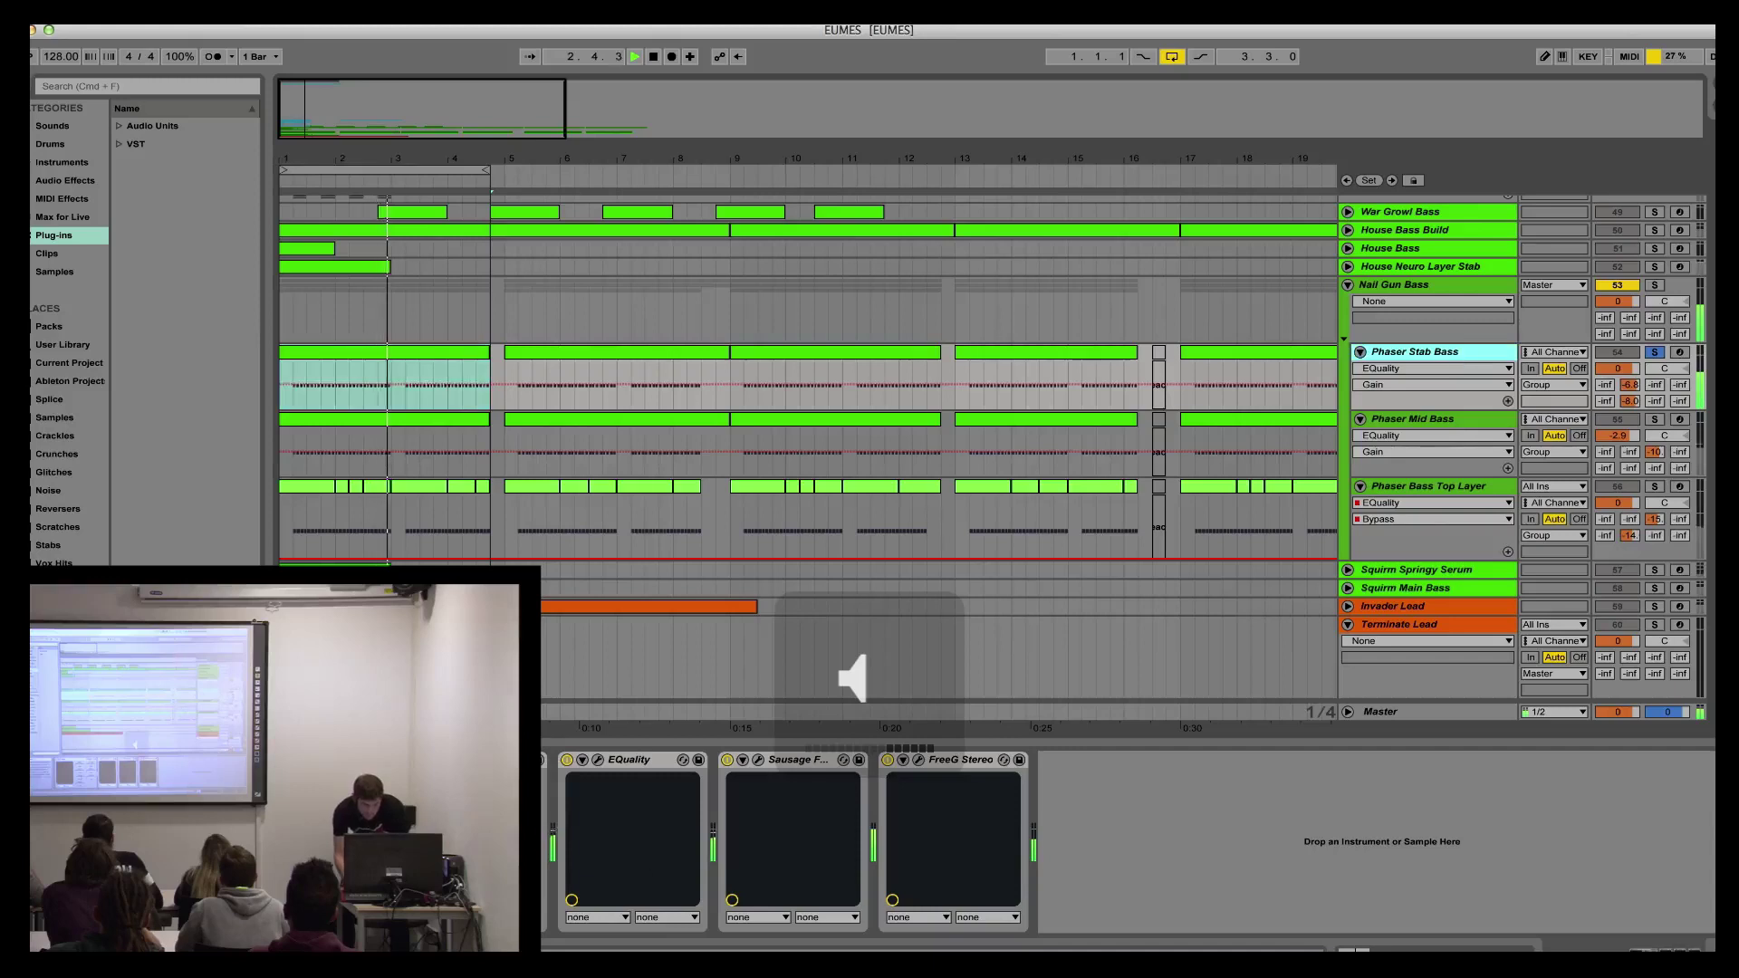
{"action": "key", "text": "space"}
{"action": "key", "text": "super+alt+p"}
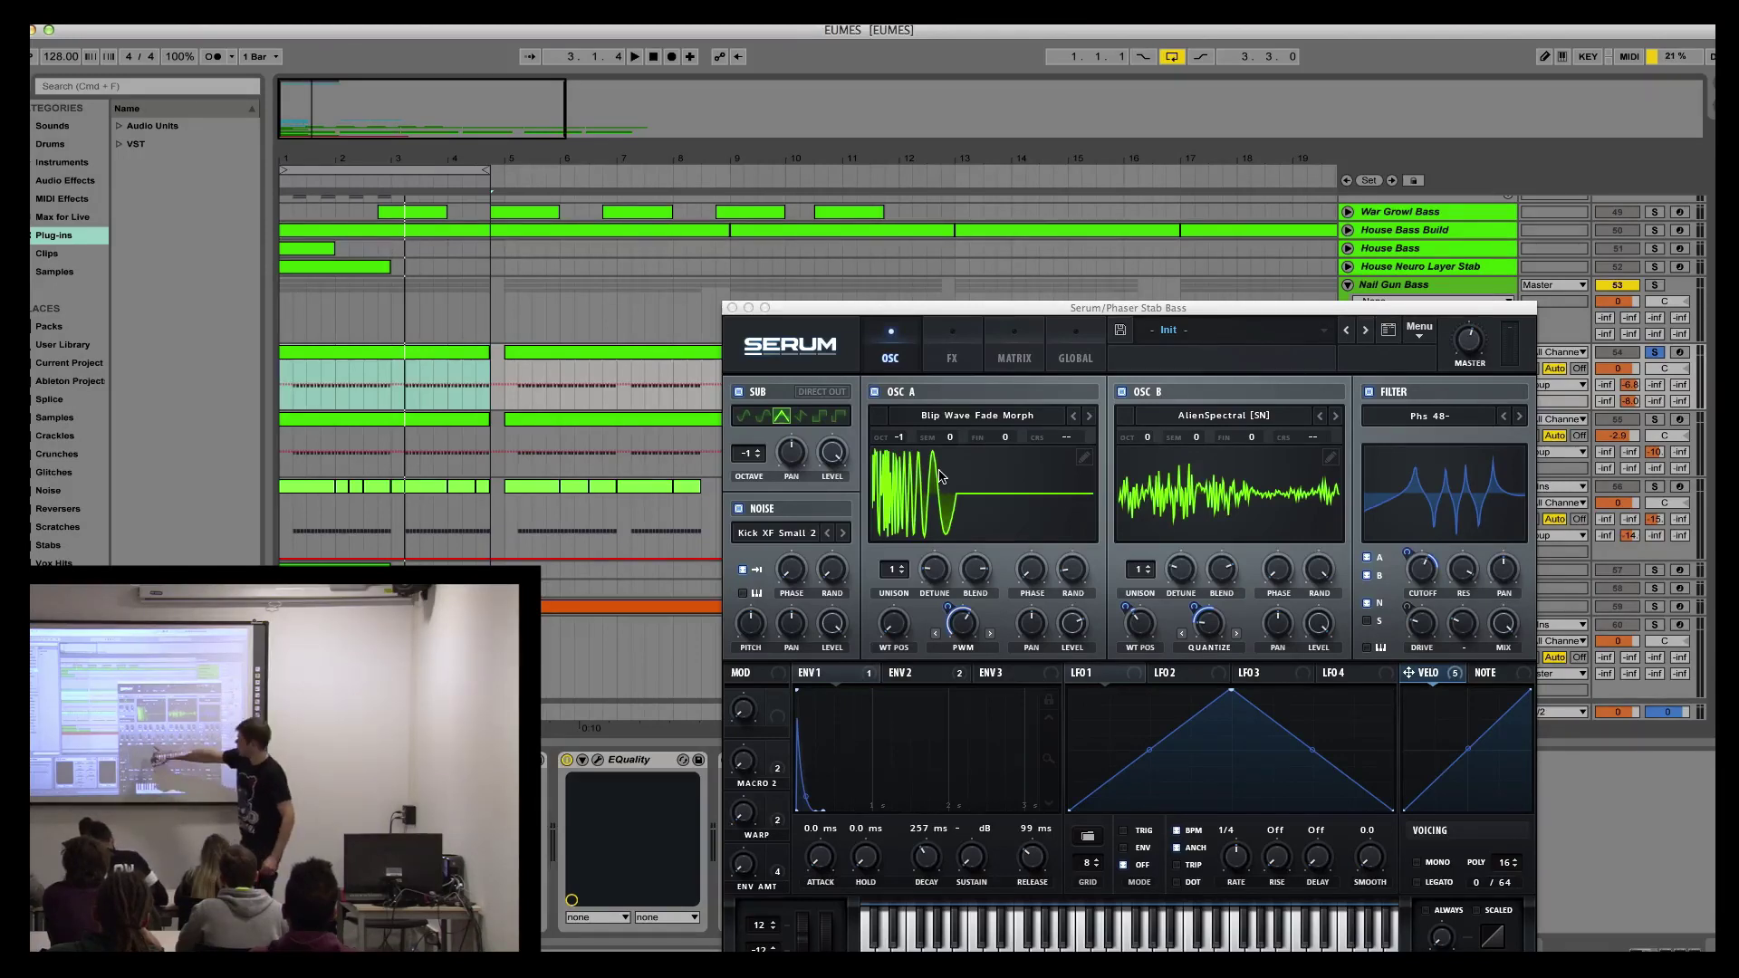
{"action": "key", "text": "space"}
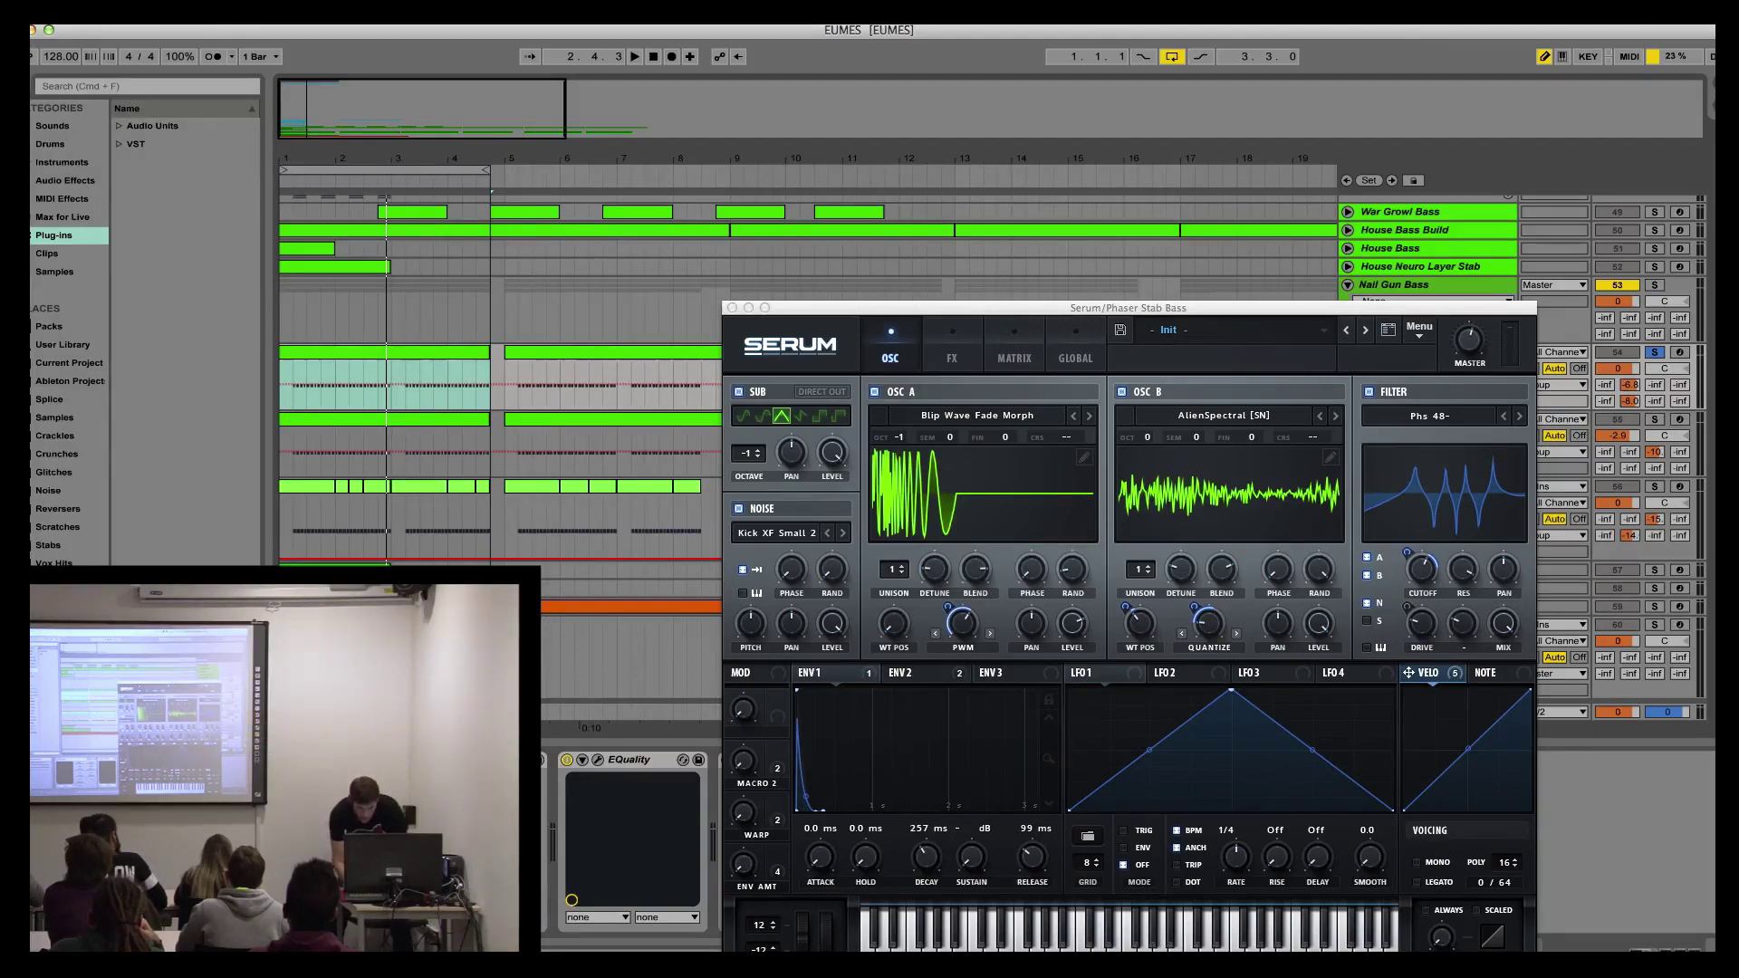
{"action": "left_click", "coordinate": [956, 352]}
{"action": "left_click_drag", "start_coordinate": [967, 315], "coordinate": [823, 129]}
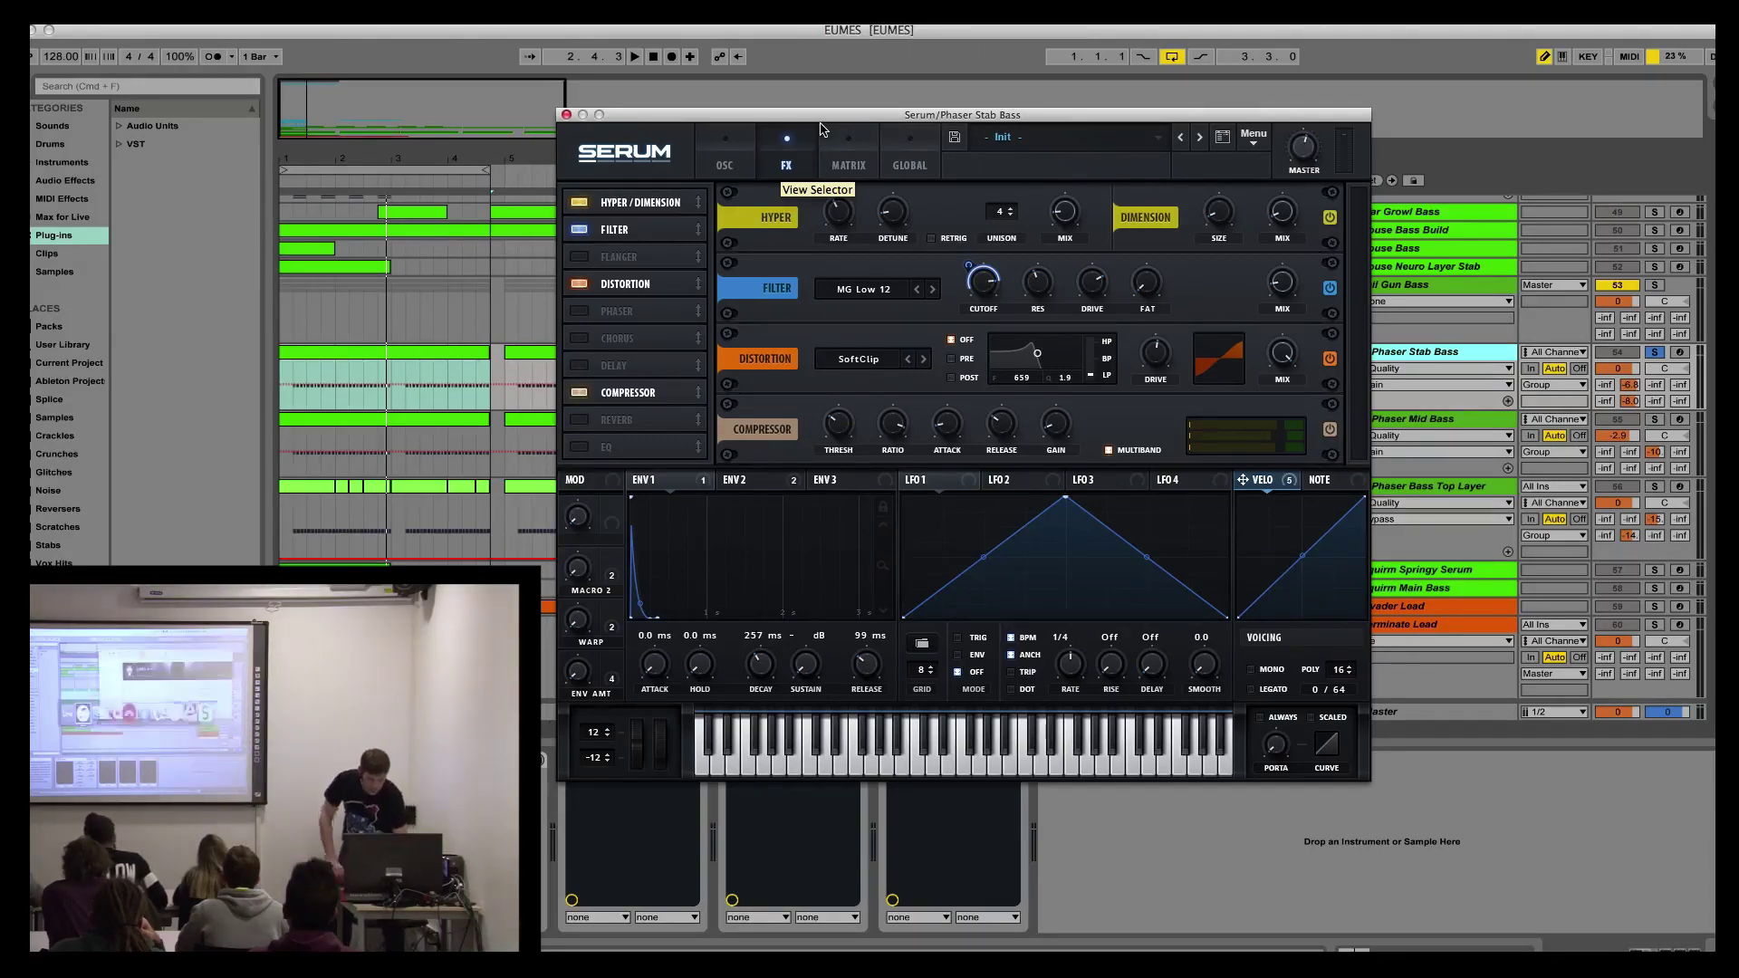
{"action": "key", "text": "super+Tab"}
{"action": "key", "text": "super+Tab"}
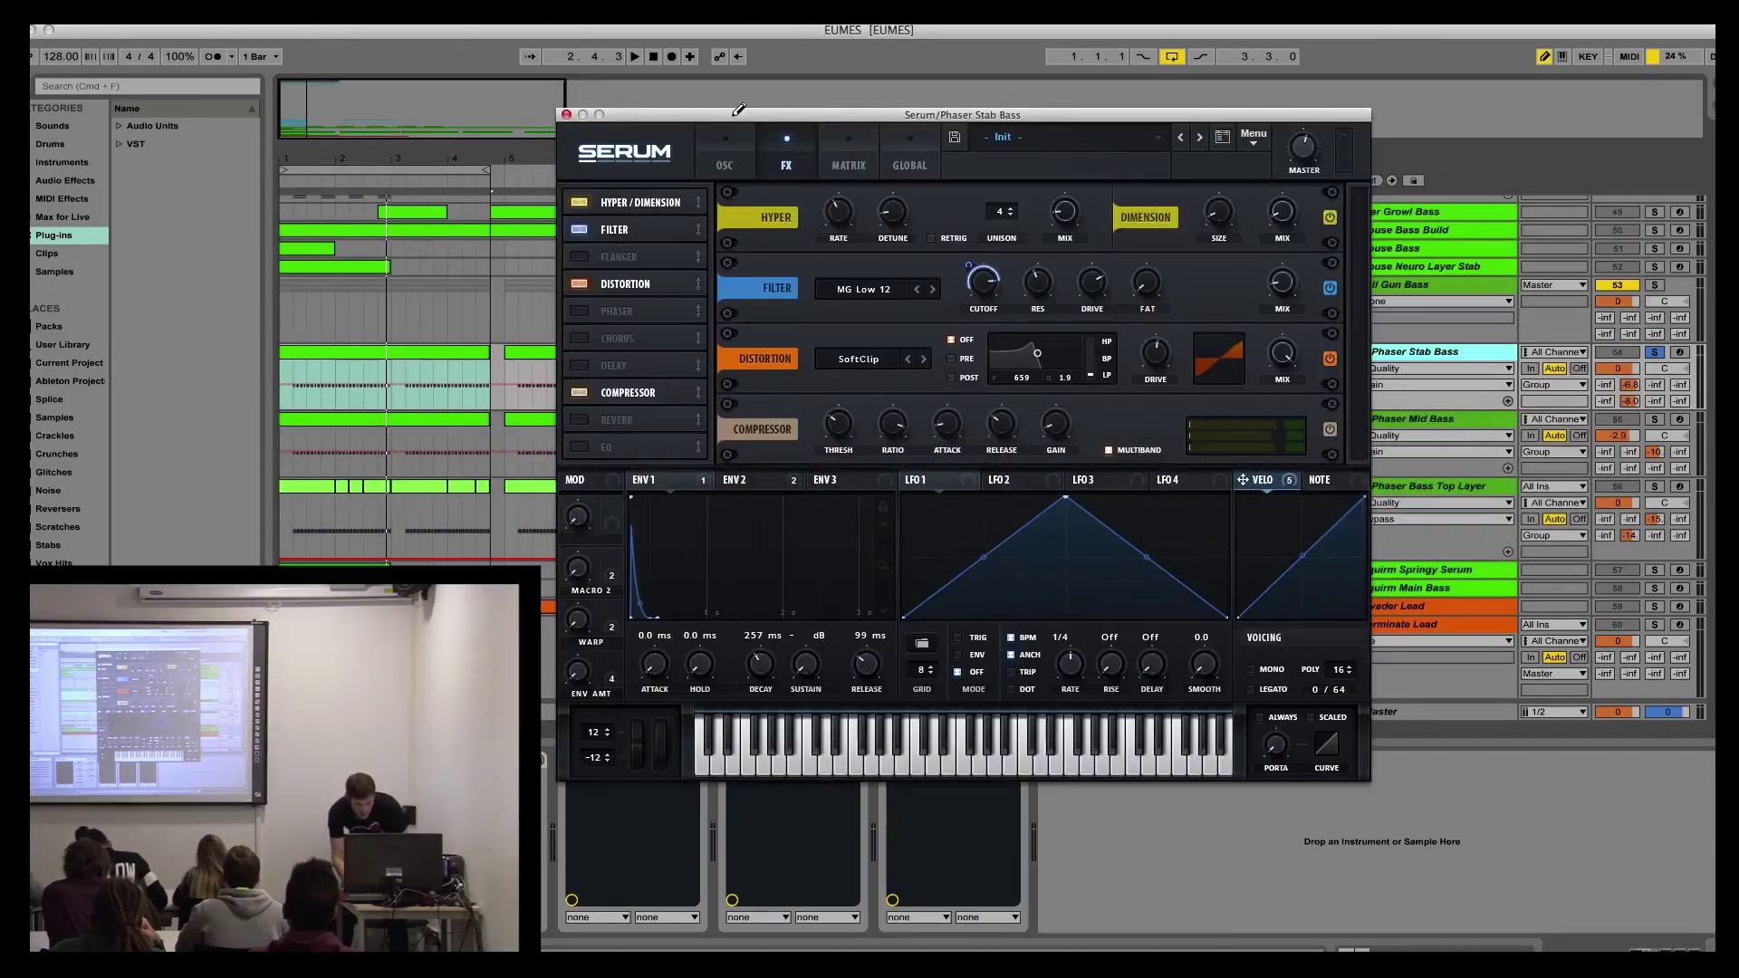
{"action": "left_click", "coordinate": [566, 114]}
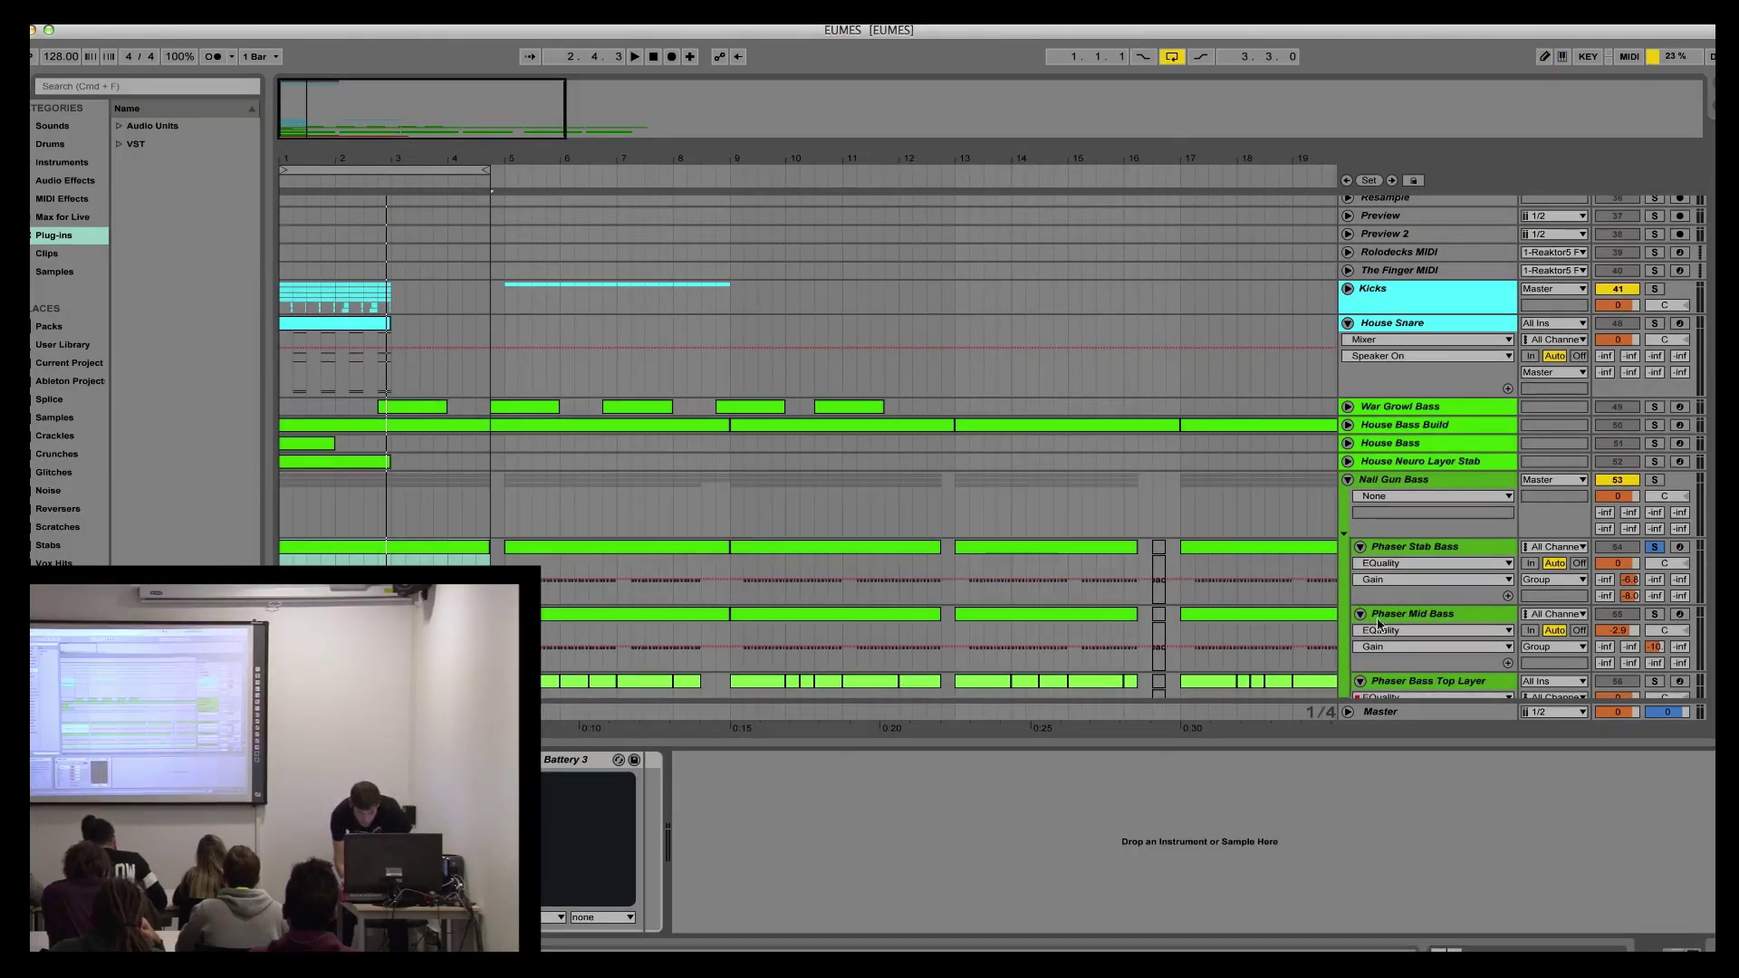
{"action": "left_click", "coordinate": [1431, 559]}
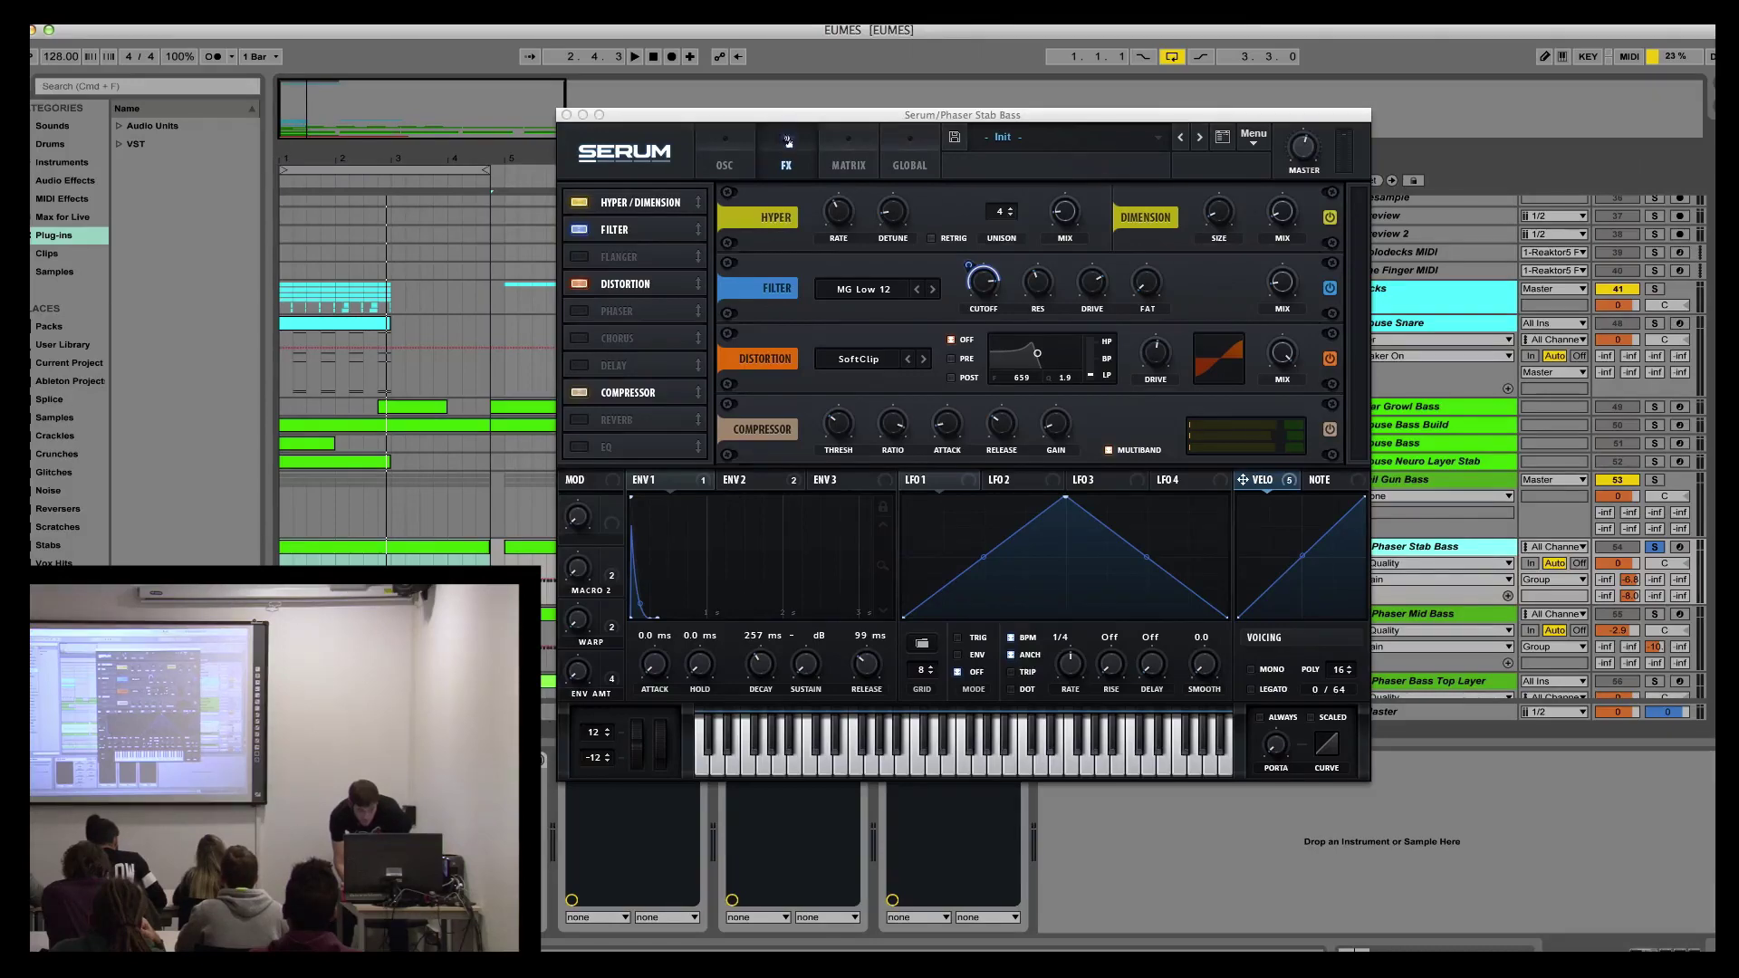
Step: Return to Serum's oscillator settings and browse oscillator B's wavetable categories without choosing another wavetable
{"action": "left_click", "coordinate": [726, 163]}
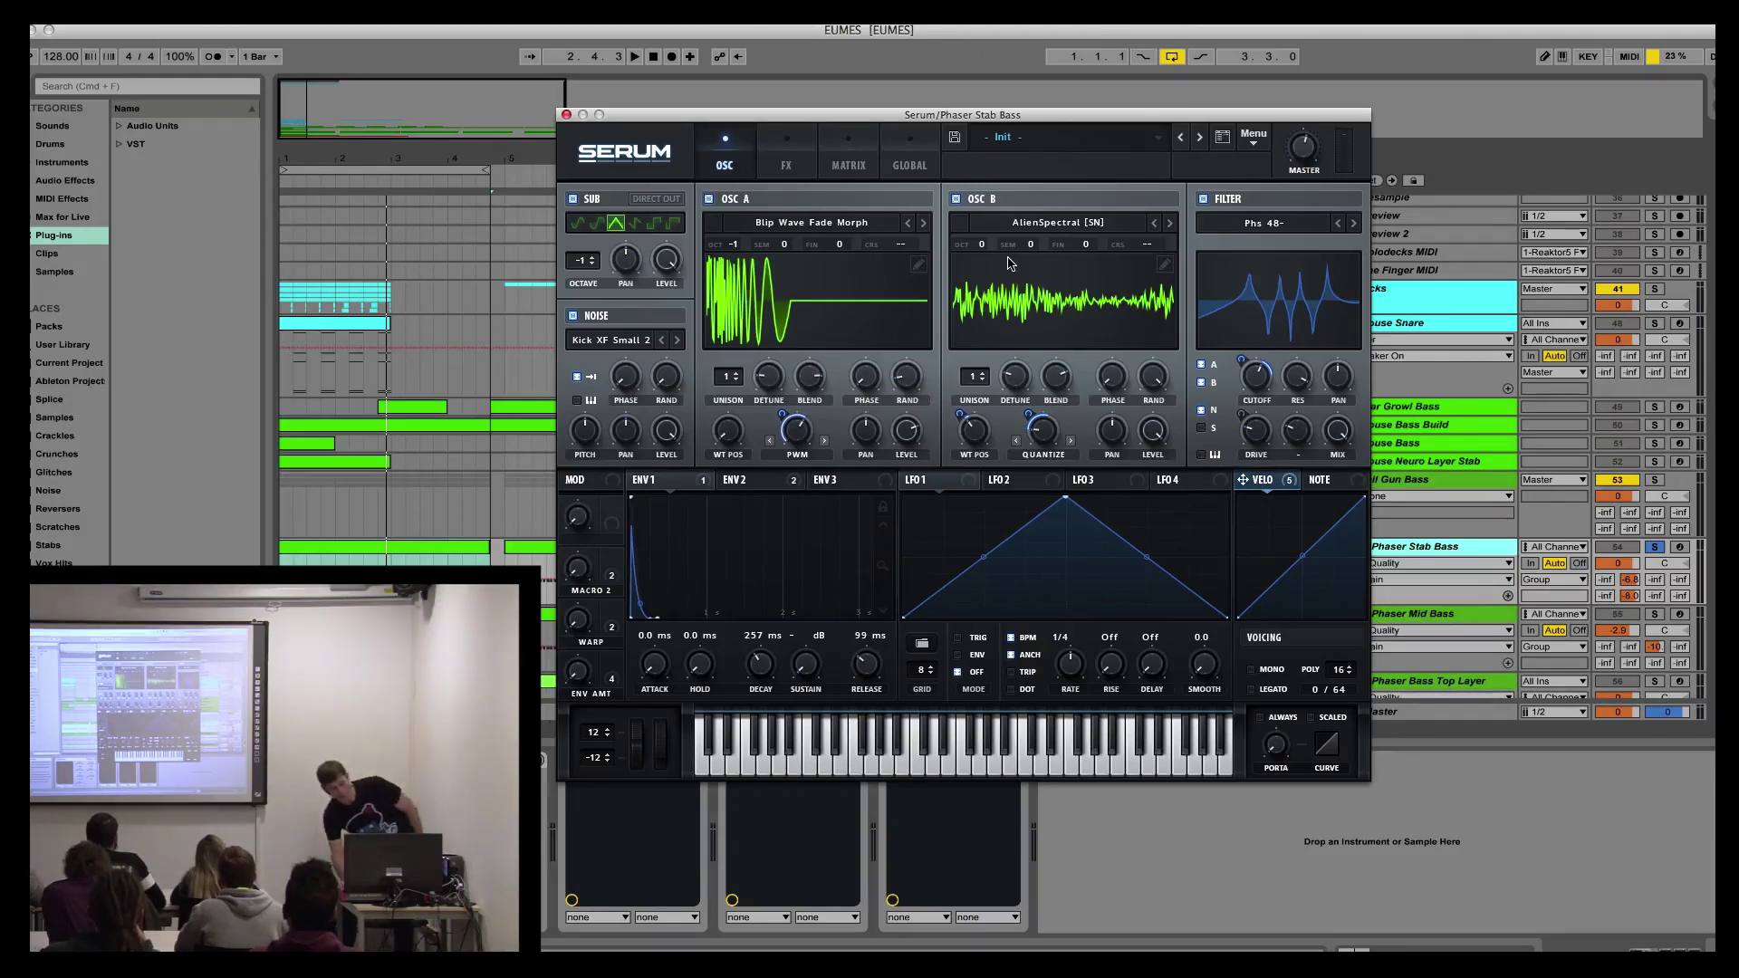
{"action": "left_click", "coordinate": [1036, 227]}
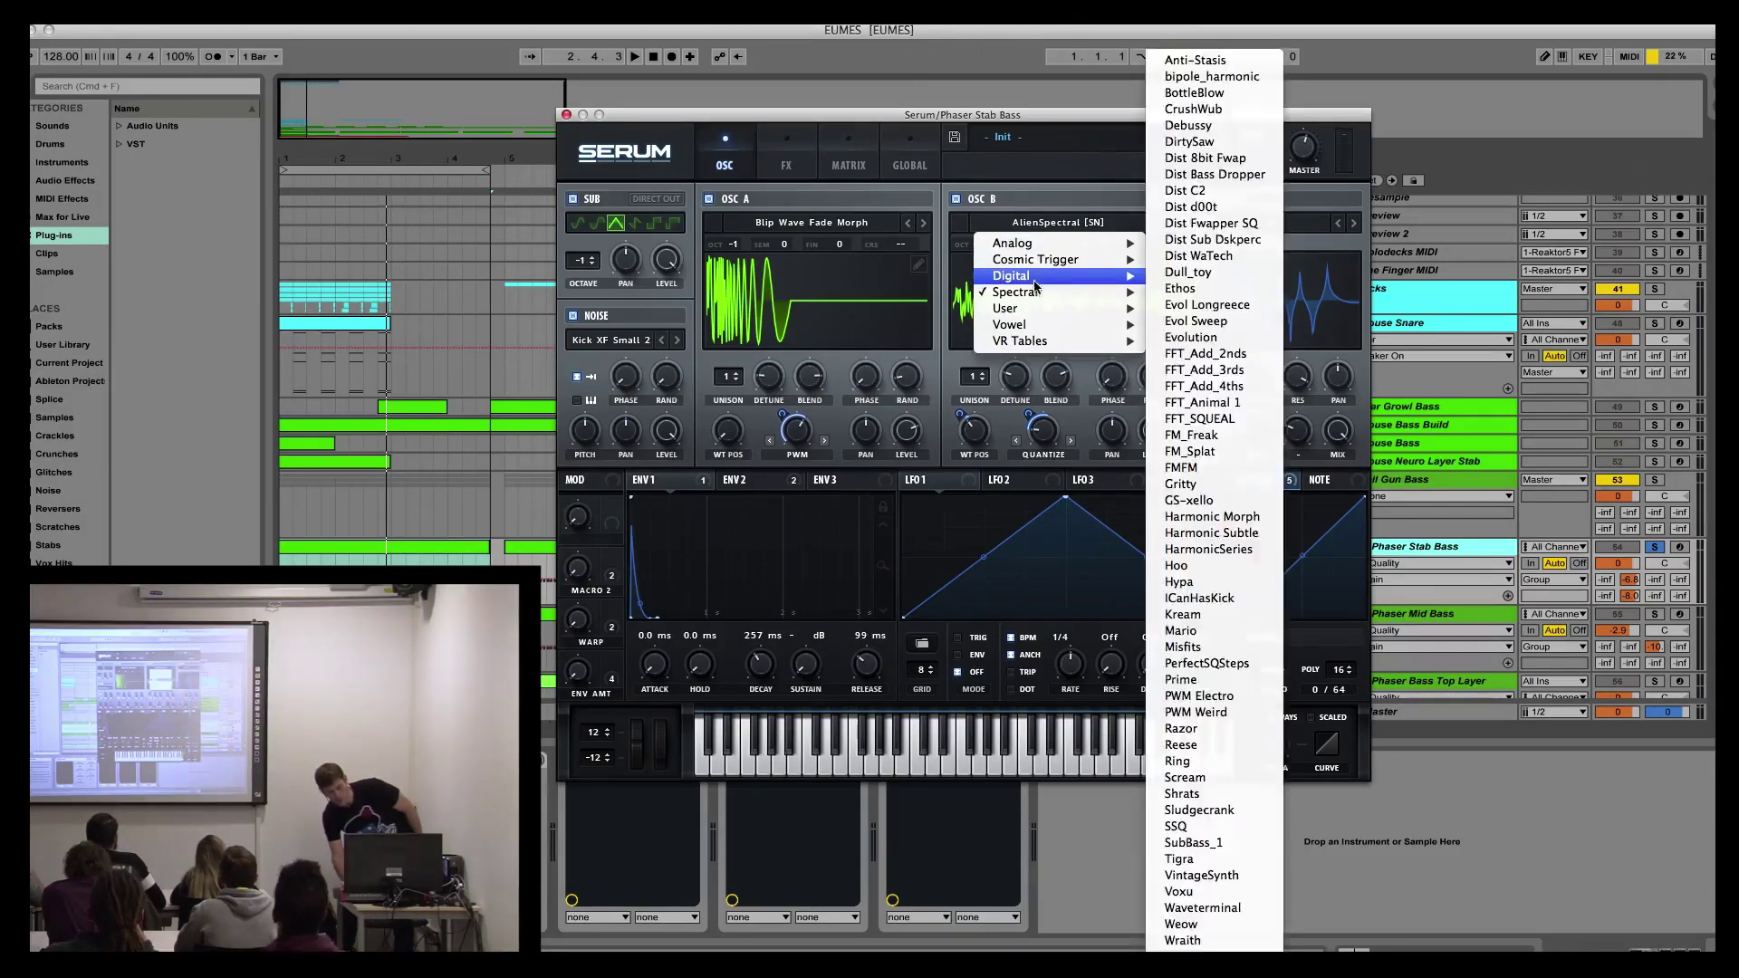
{"action": "mouse_move", "coordinate": [1034, 294]}
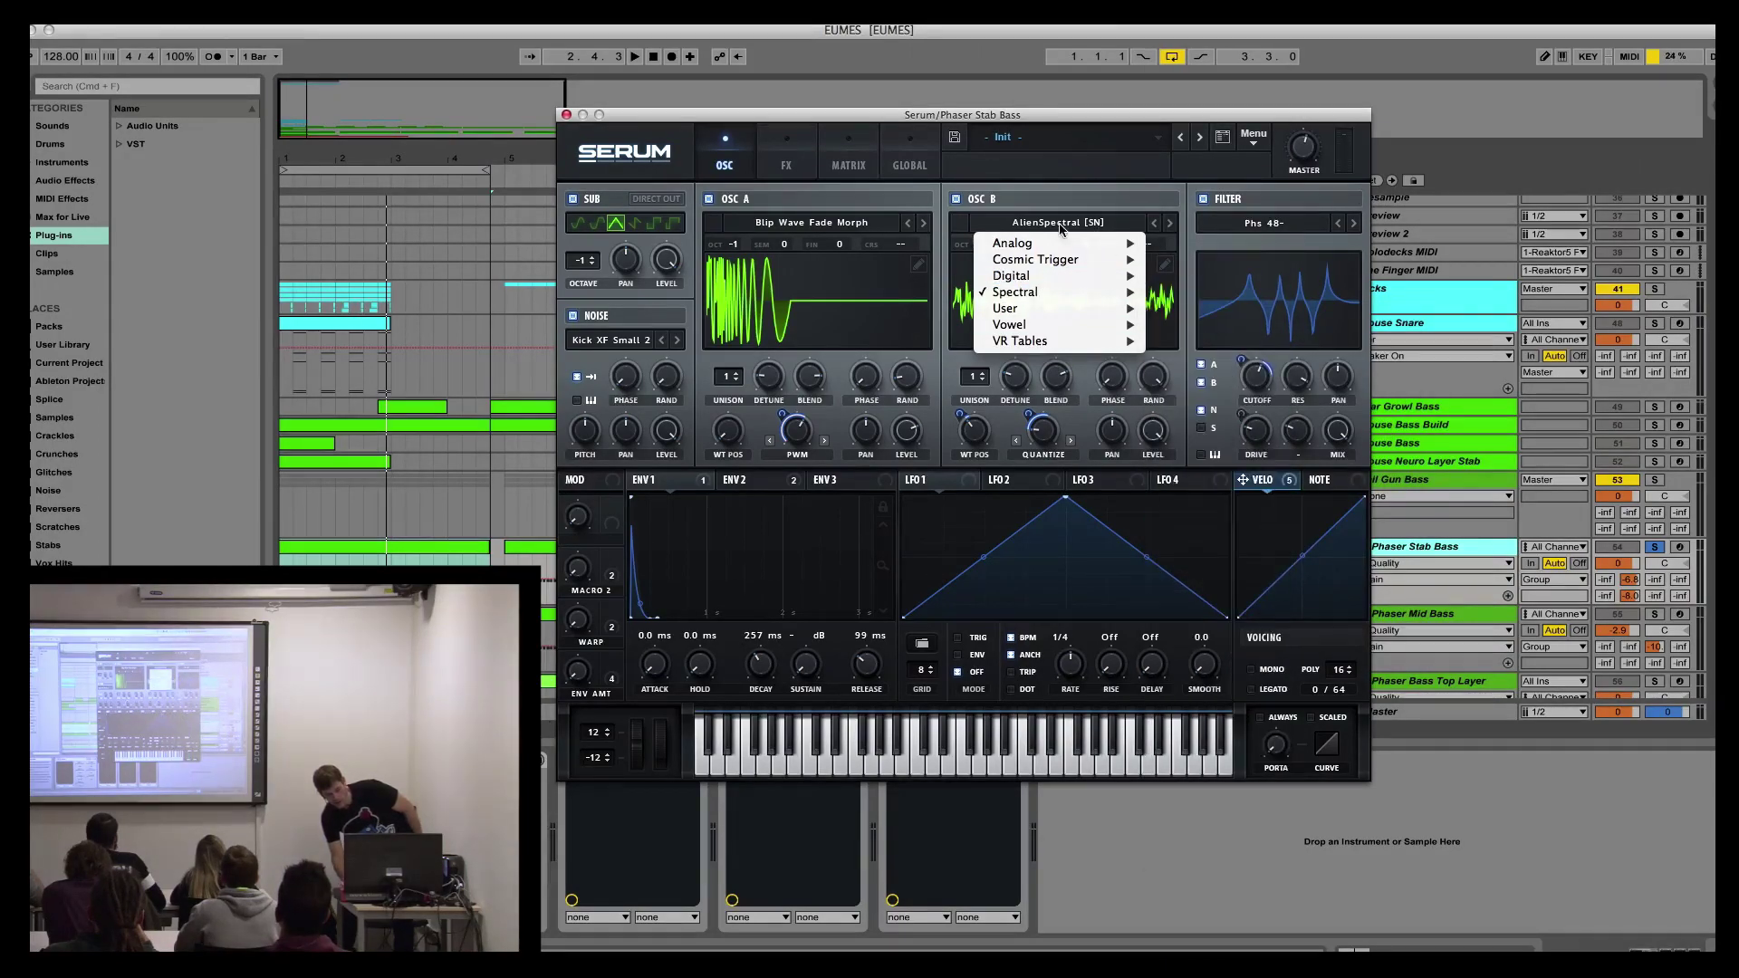
{"action": "left_click", "coordinate": [1047, 177]}
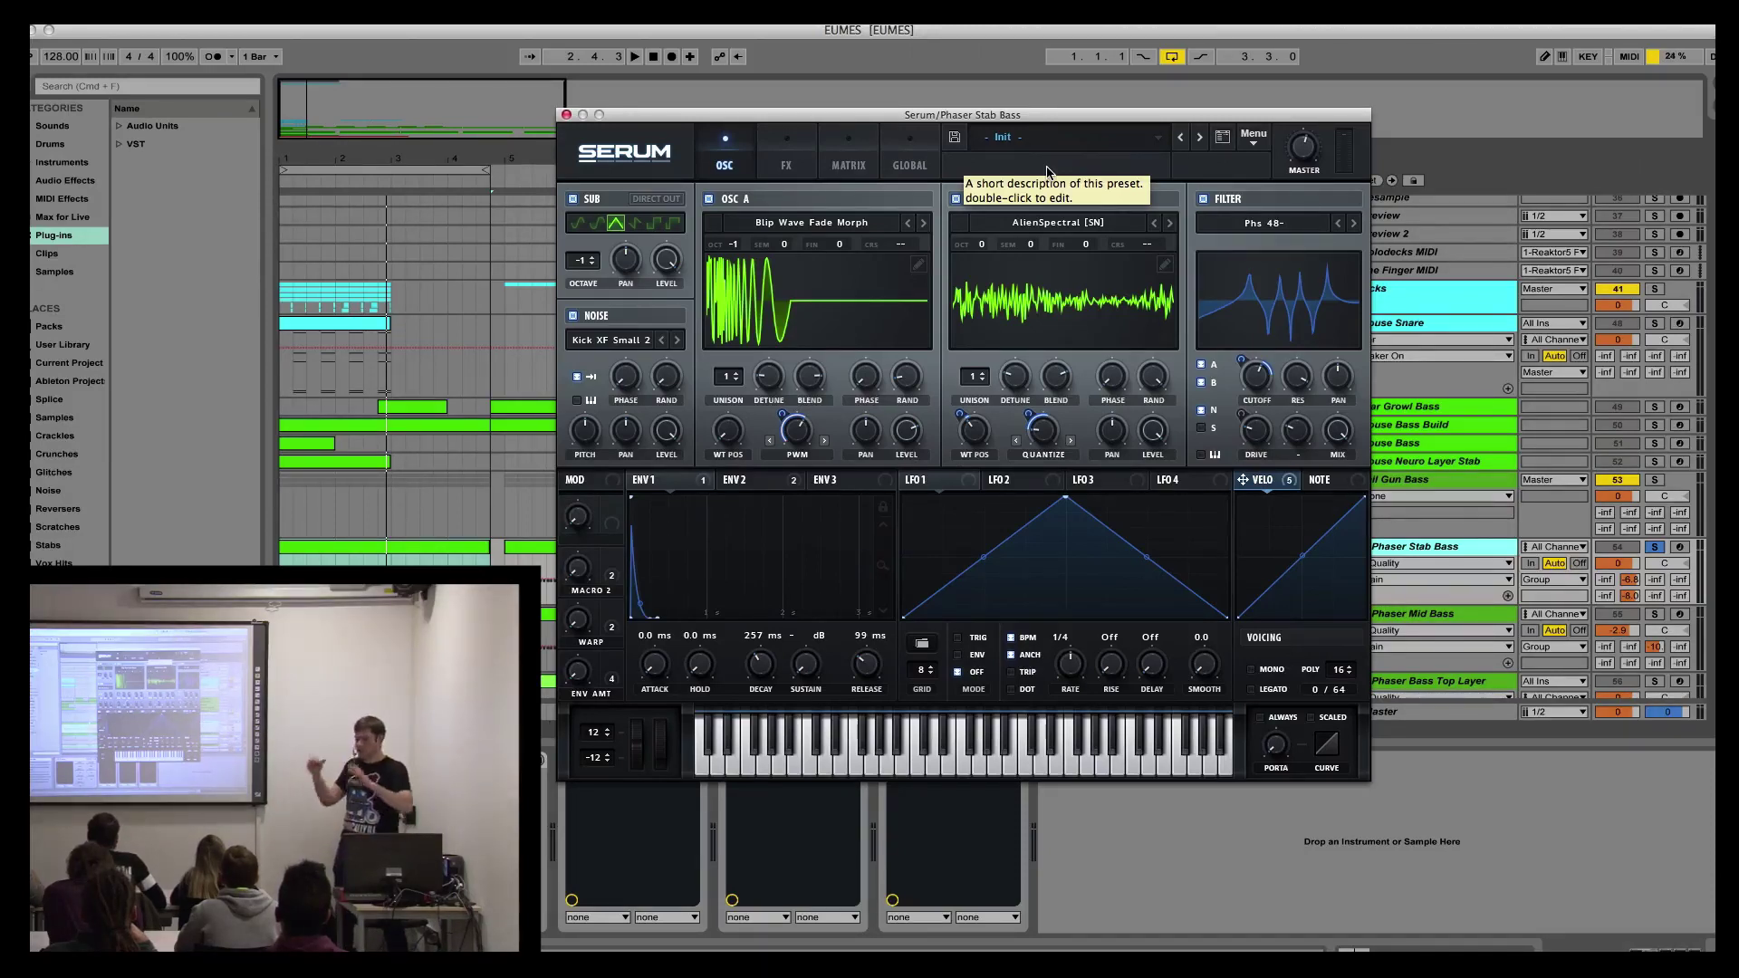
Step: Play the Phaser Stab Bass loop, compare it with oscillator B off and on, and check Env 2's modulation destinations before stopping
{"action": "key", "text": "space"}
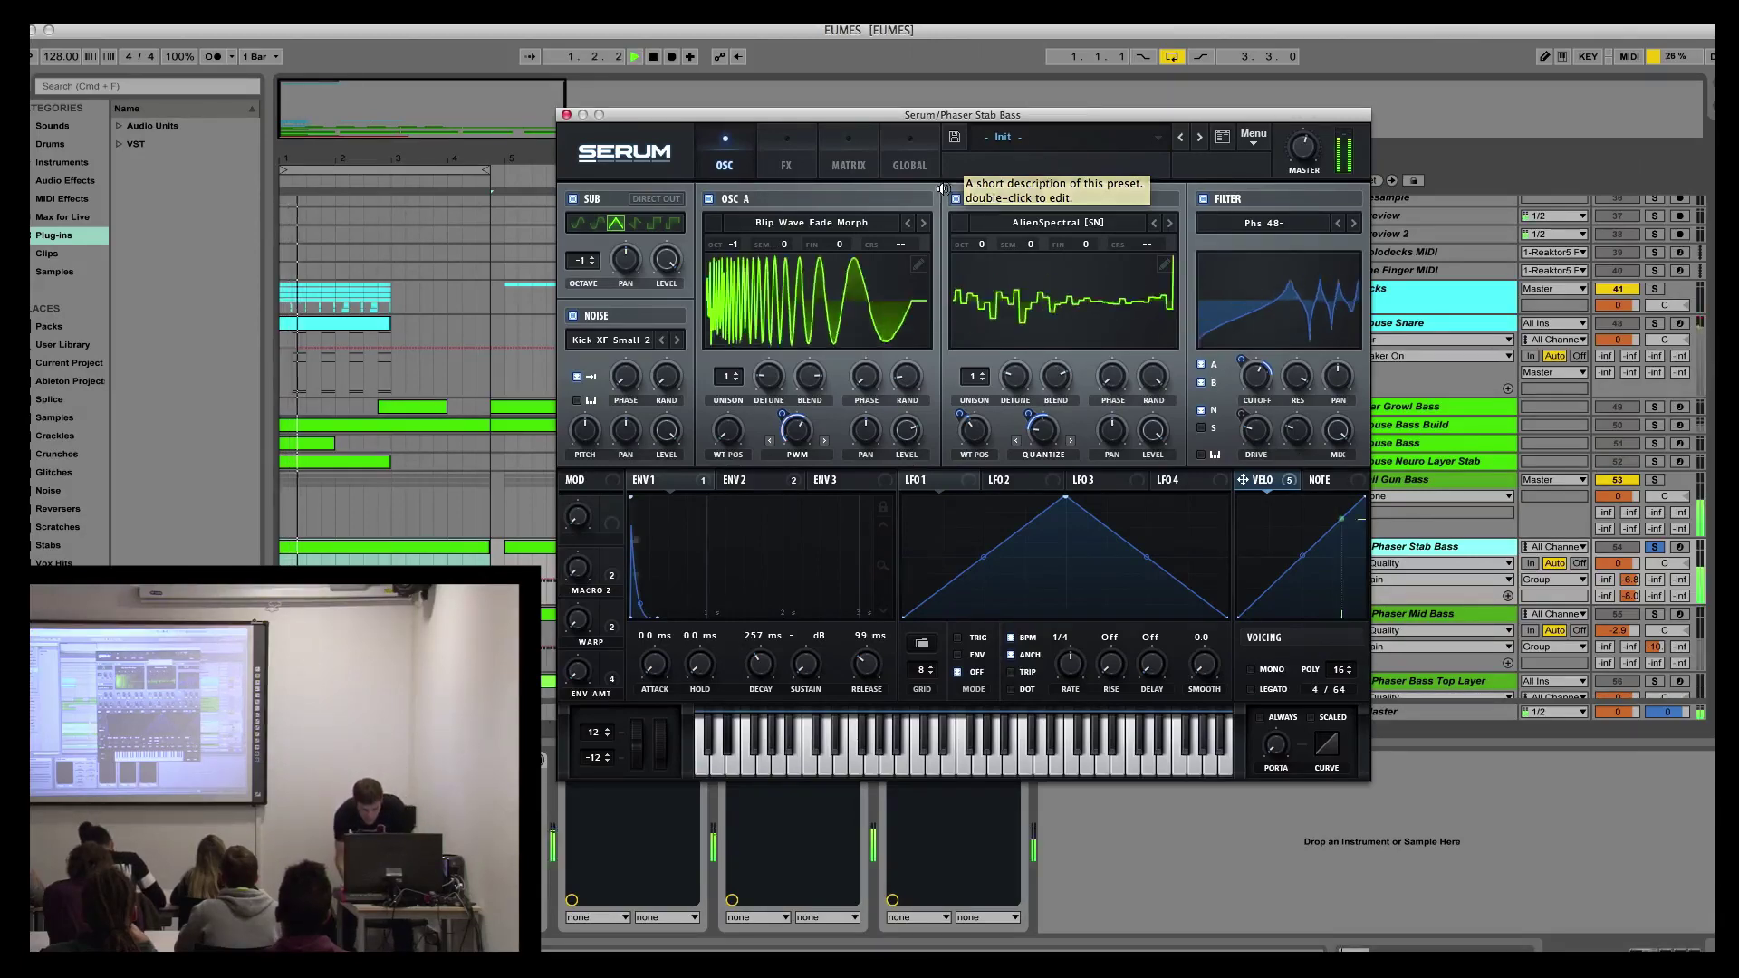
{"action": "left_click", "coordinate": [955, 199]}
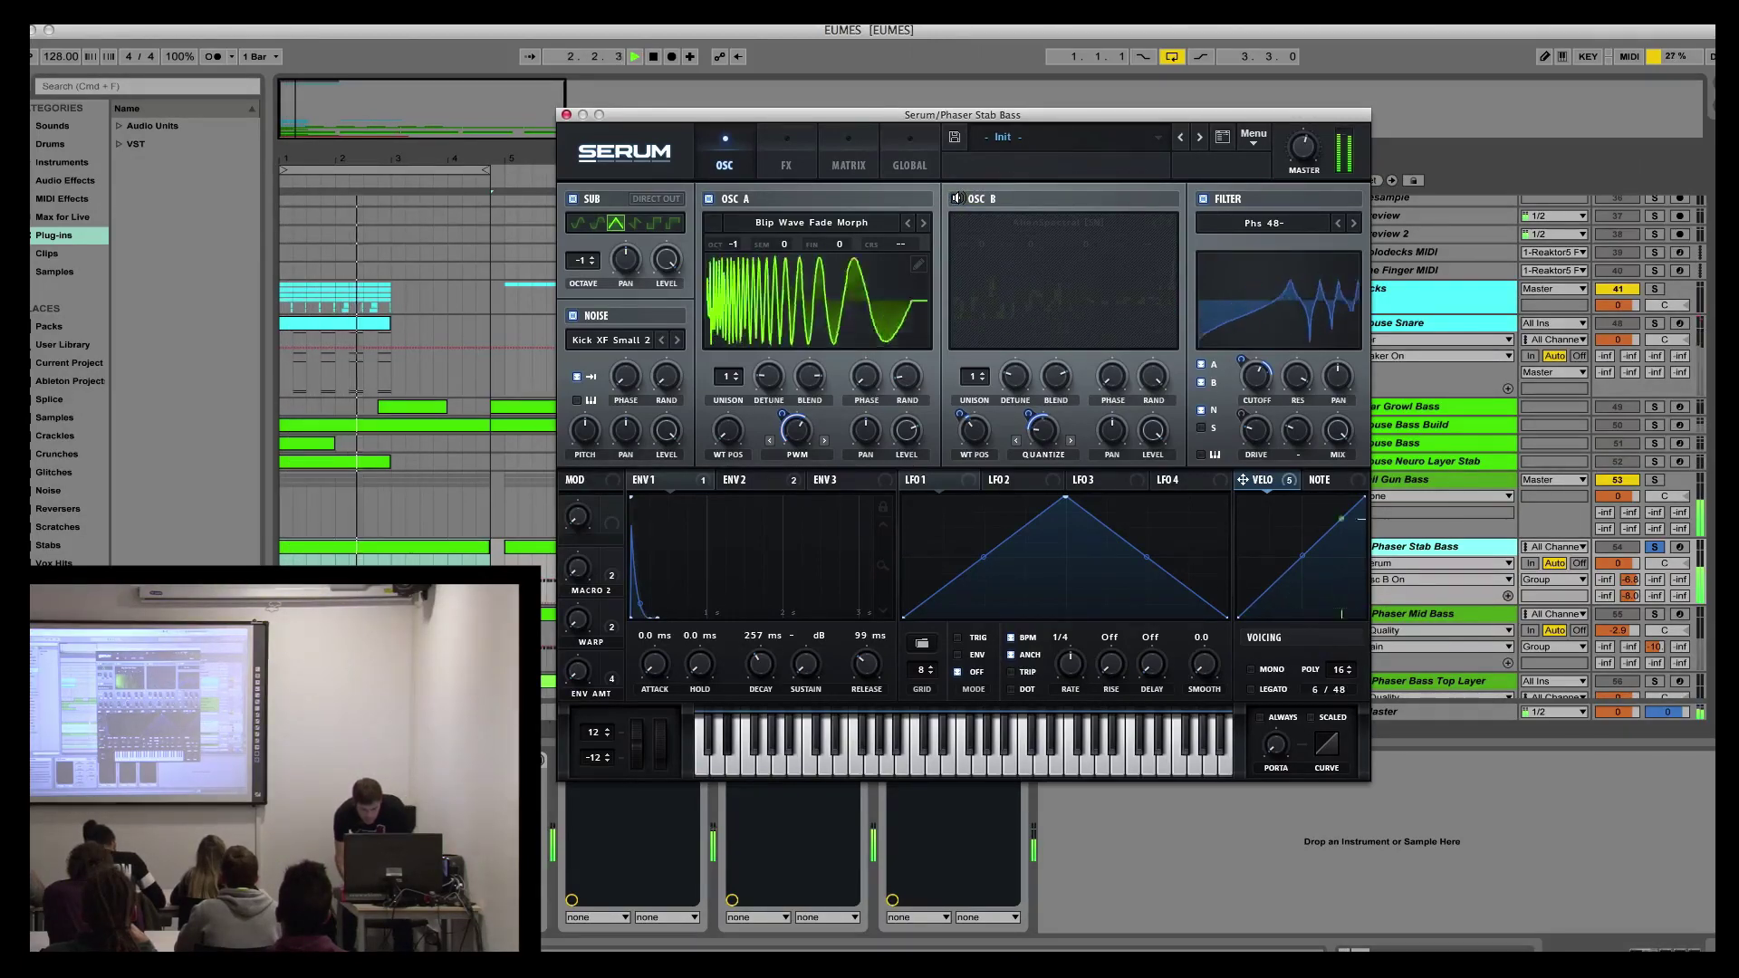
{"action": "left_click", "coordinate": [956, 198]}
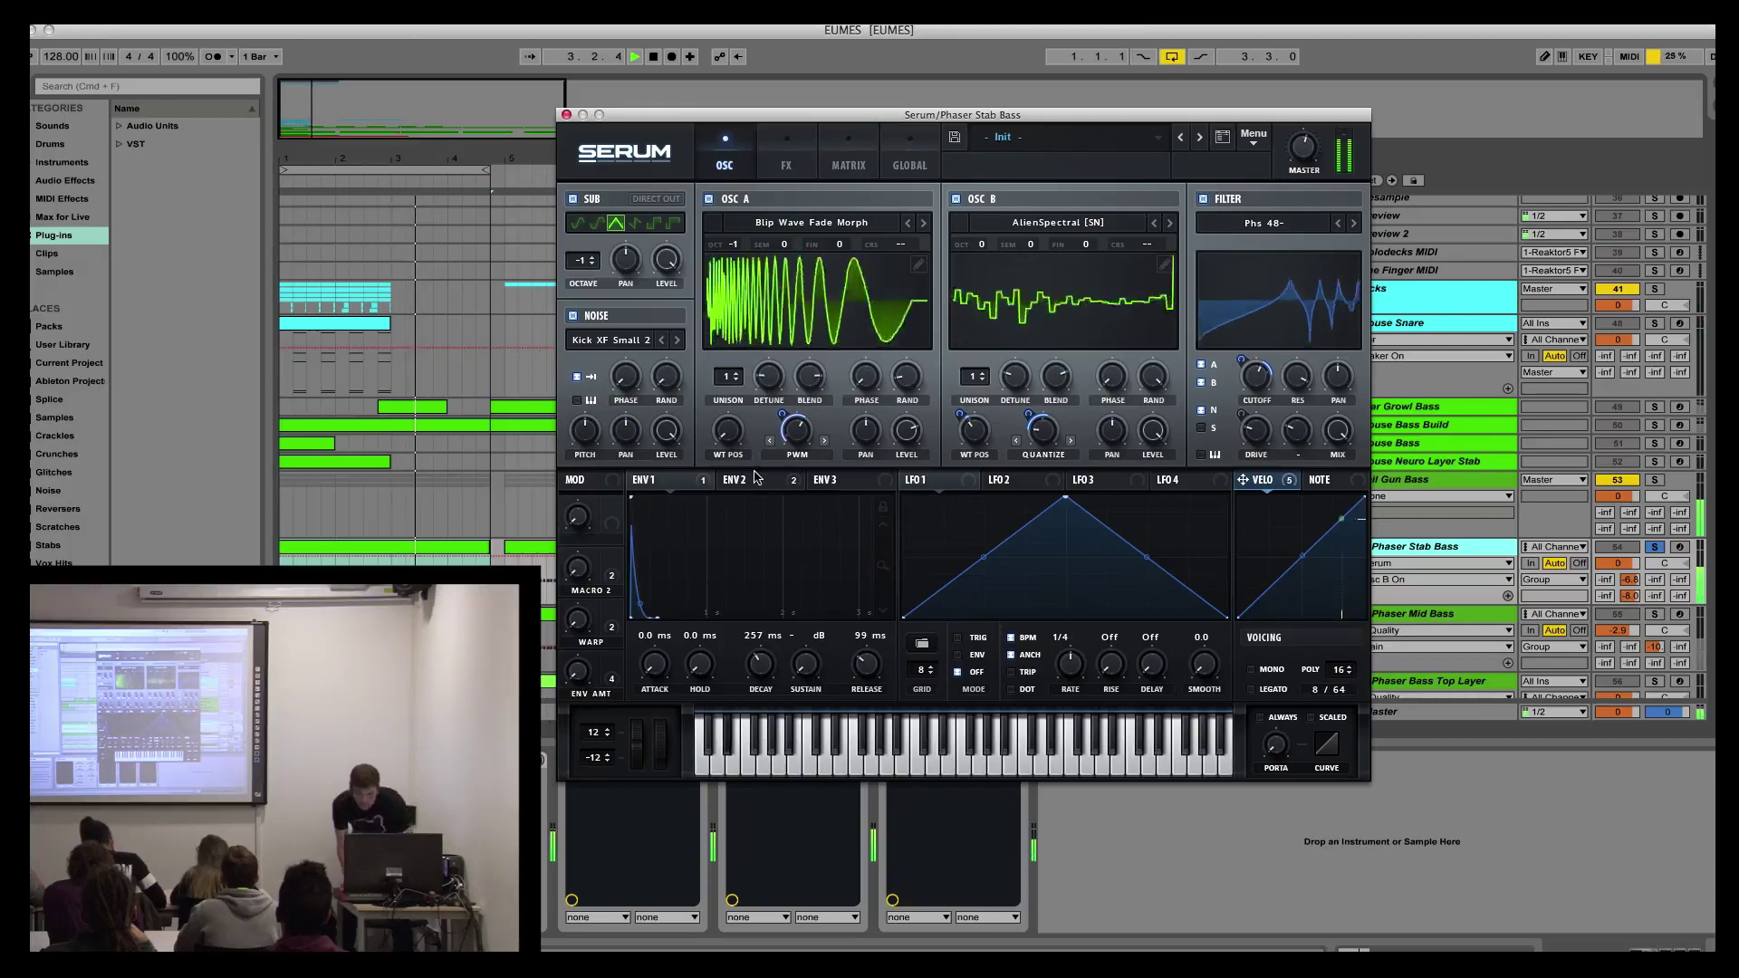
{"action": "mouse_move", "coordinate": [756, 477]}
{"action": "key", "text": "space"}
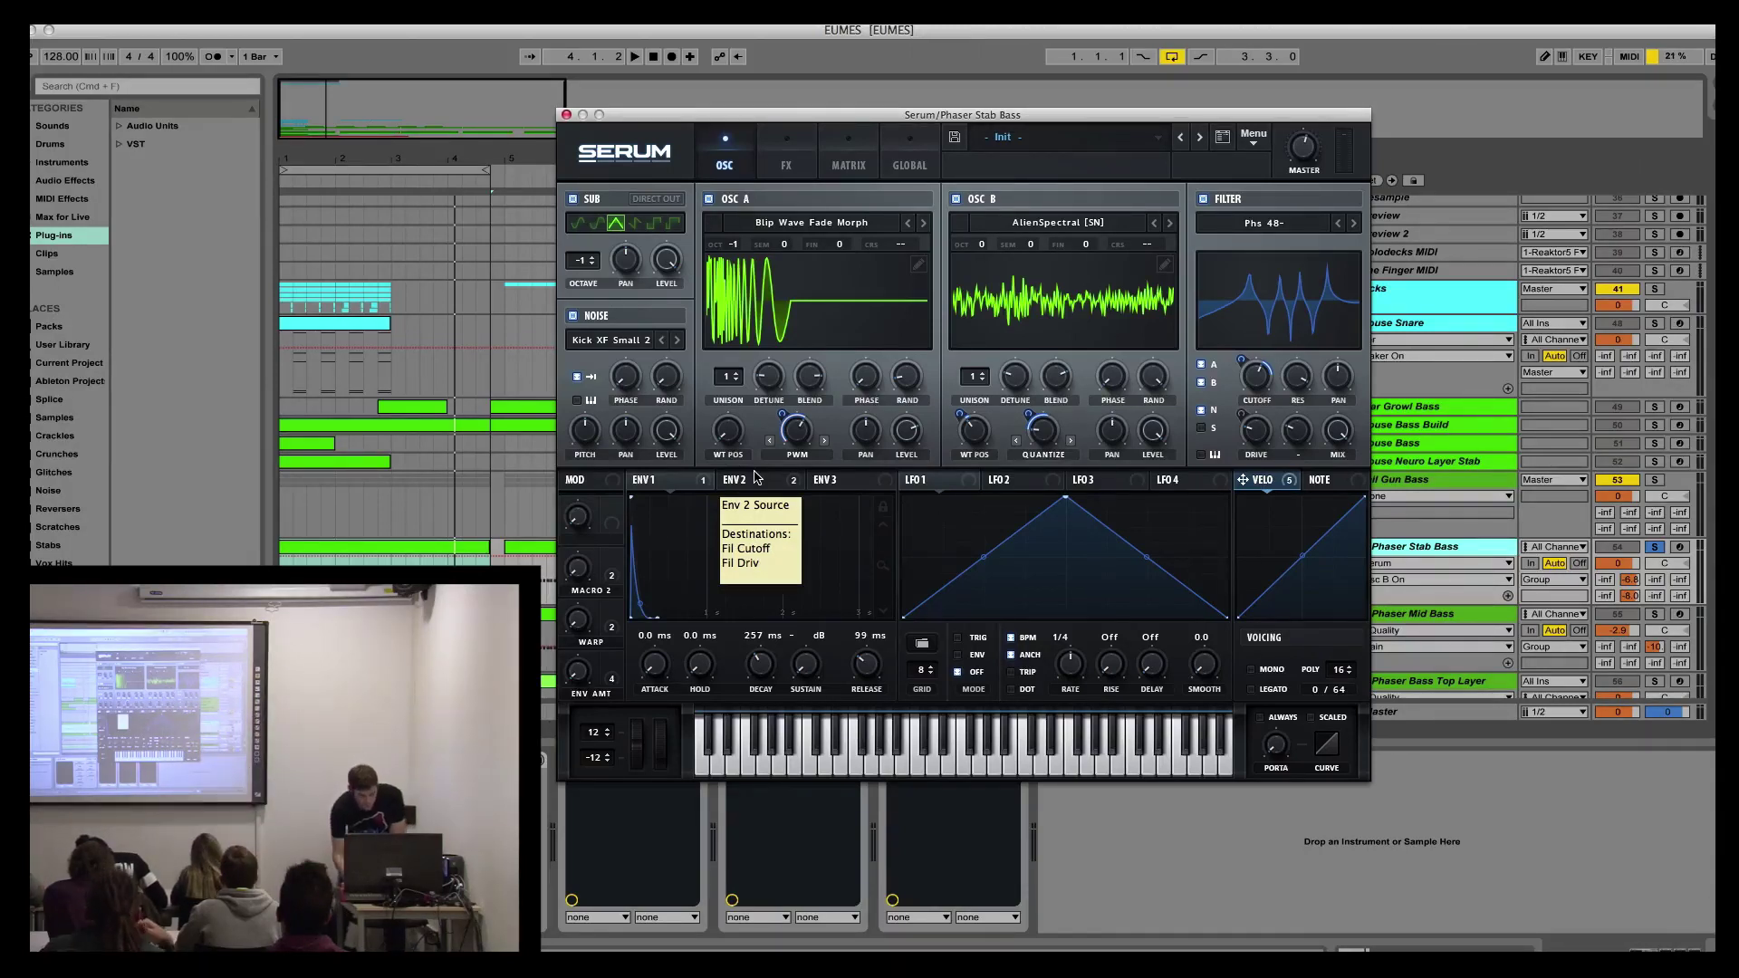
Step: Close the Serum window, unsolo Phaser Stab Bass, and switch to Cubase
{"action": "left_click", "coordinate": [566, 115]}
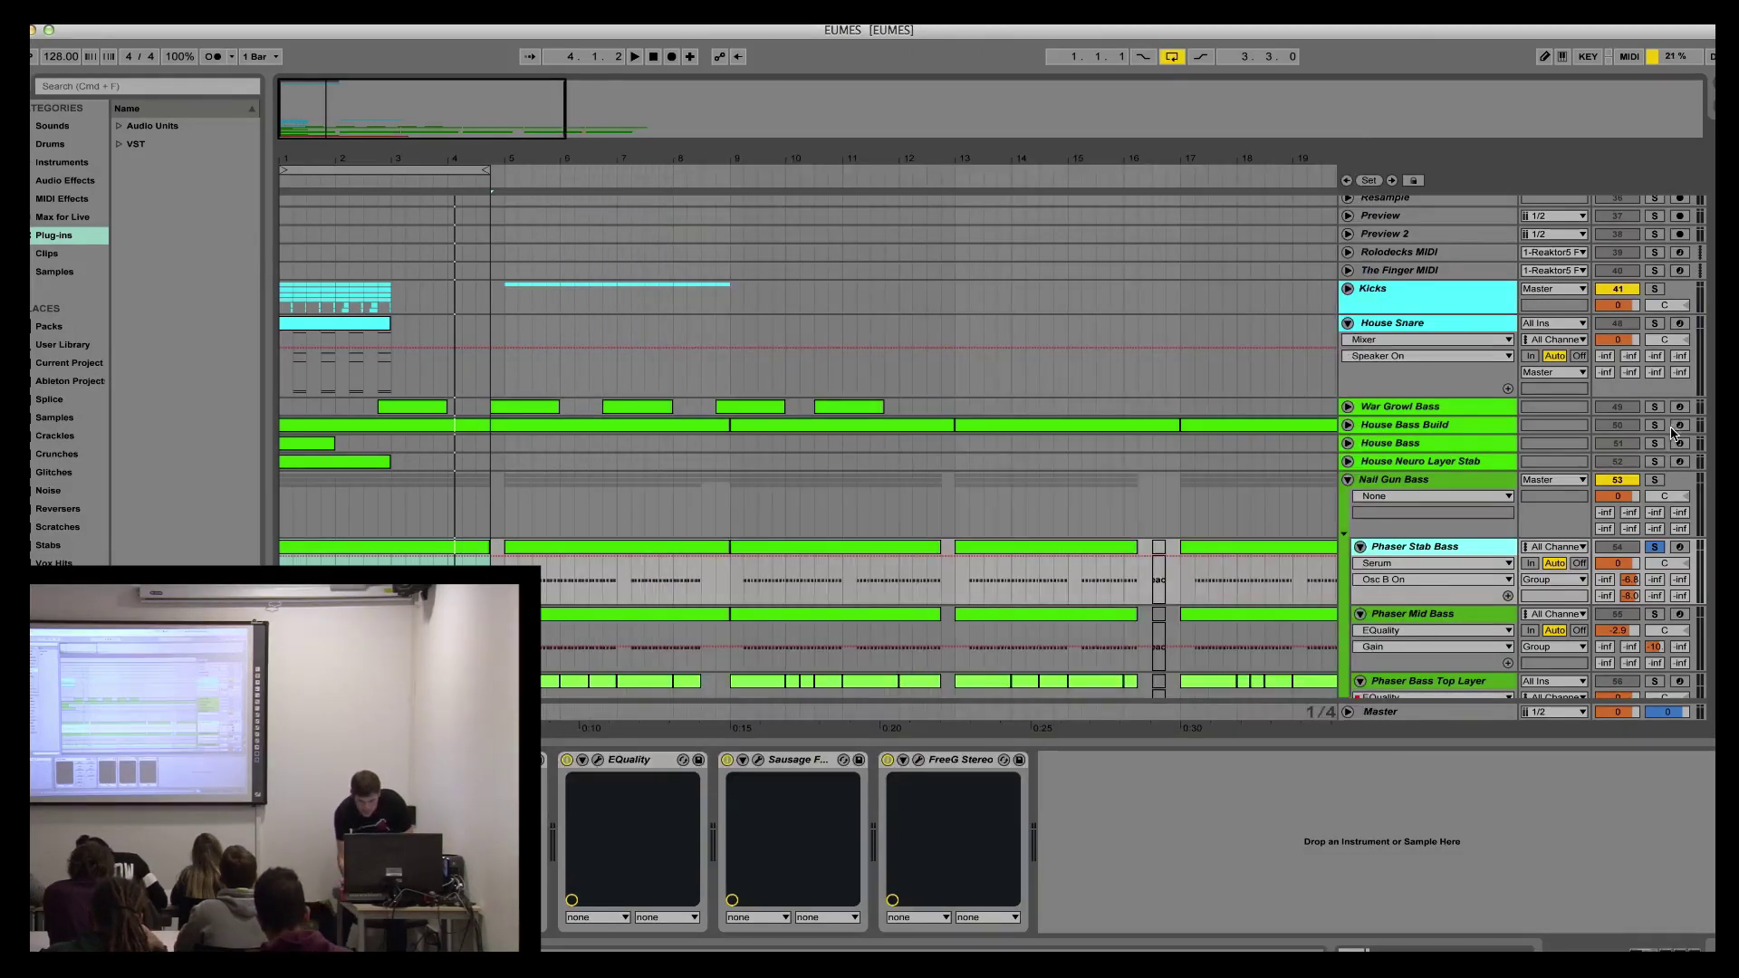
{"action": "left_click", "coordinate": [1654, 549]}
{"action": "key", "text": "super+Tab"}
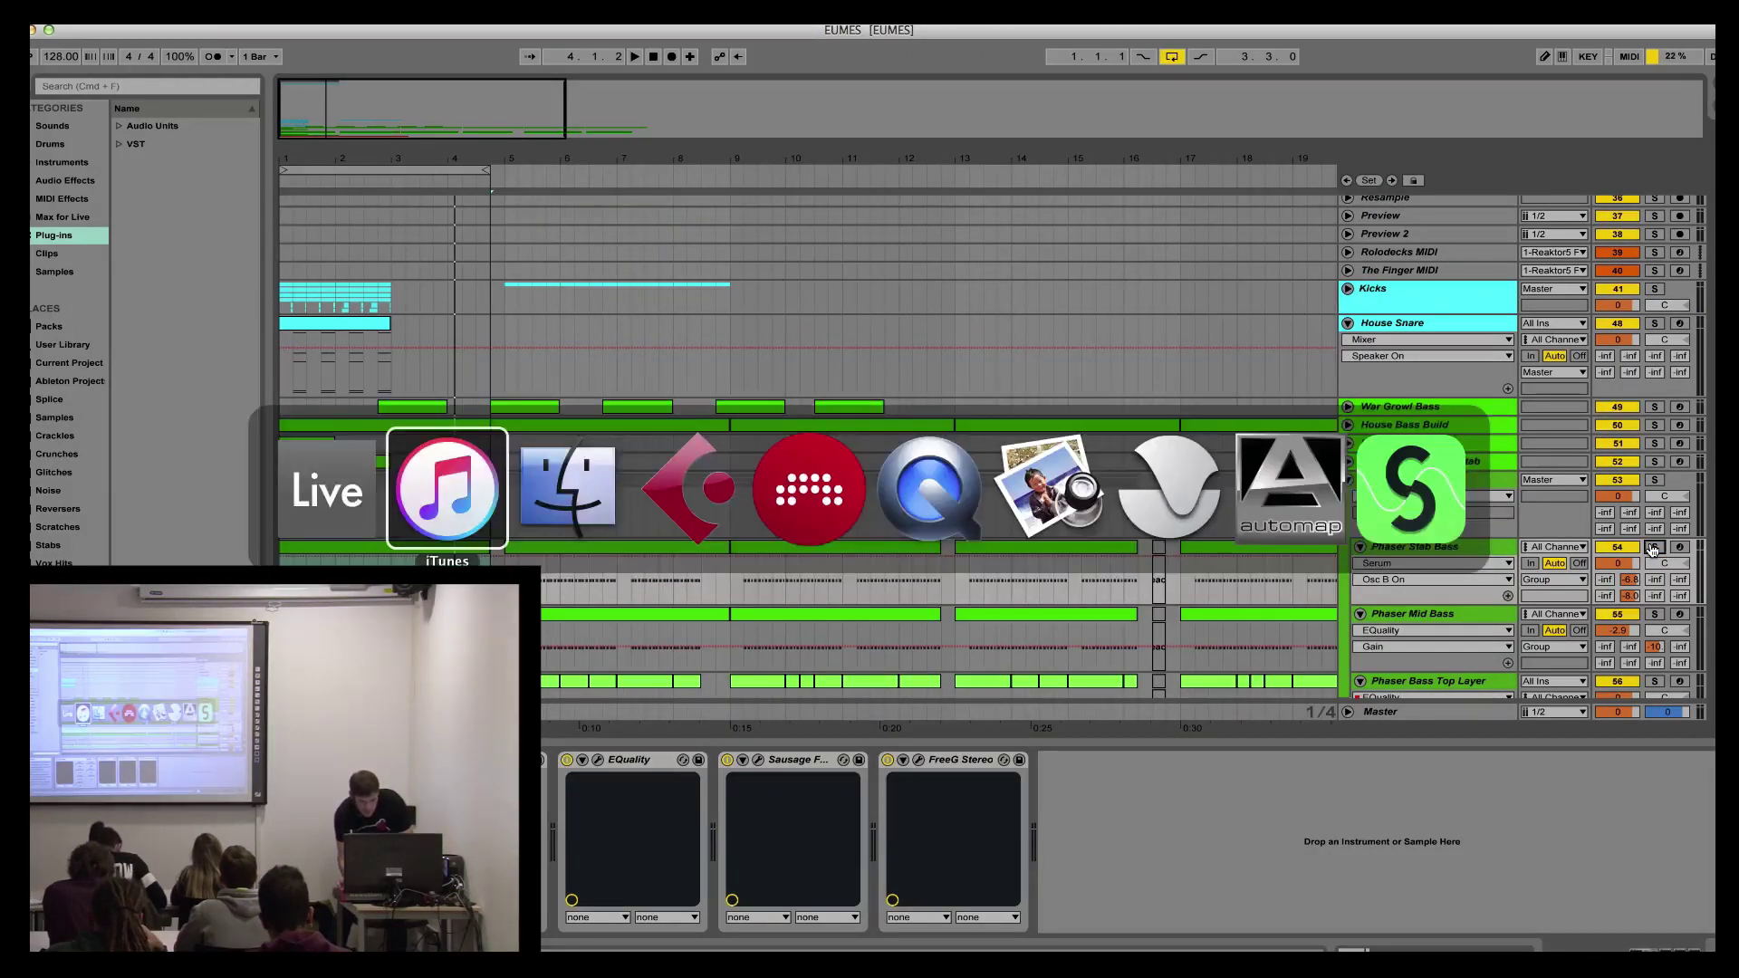
{"action": "key", "text": "super+Tab"}
{"action": "key", "text": "super+Tab"}
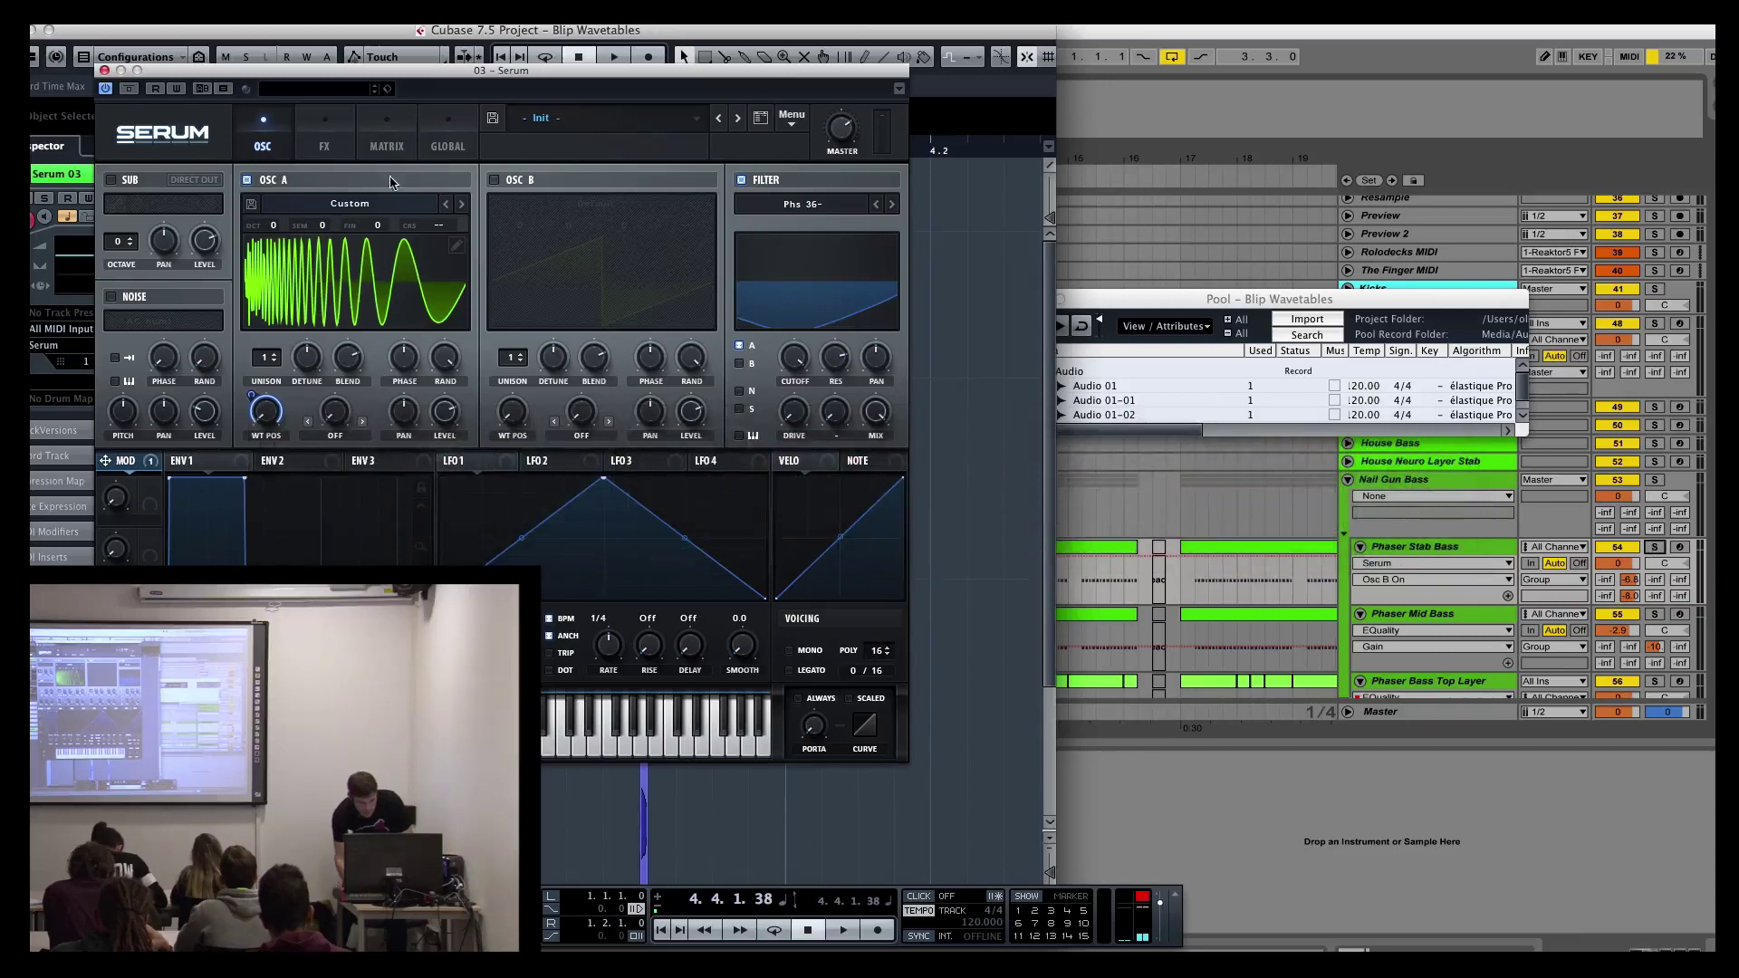
Step: Close the Serum 03 instrument window, hide the transport panel, and enlarge the project window to show the blips from bar 1
{"action": "left_click", "coordinate": [104, 70]}
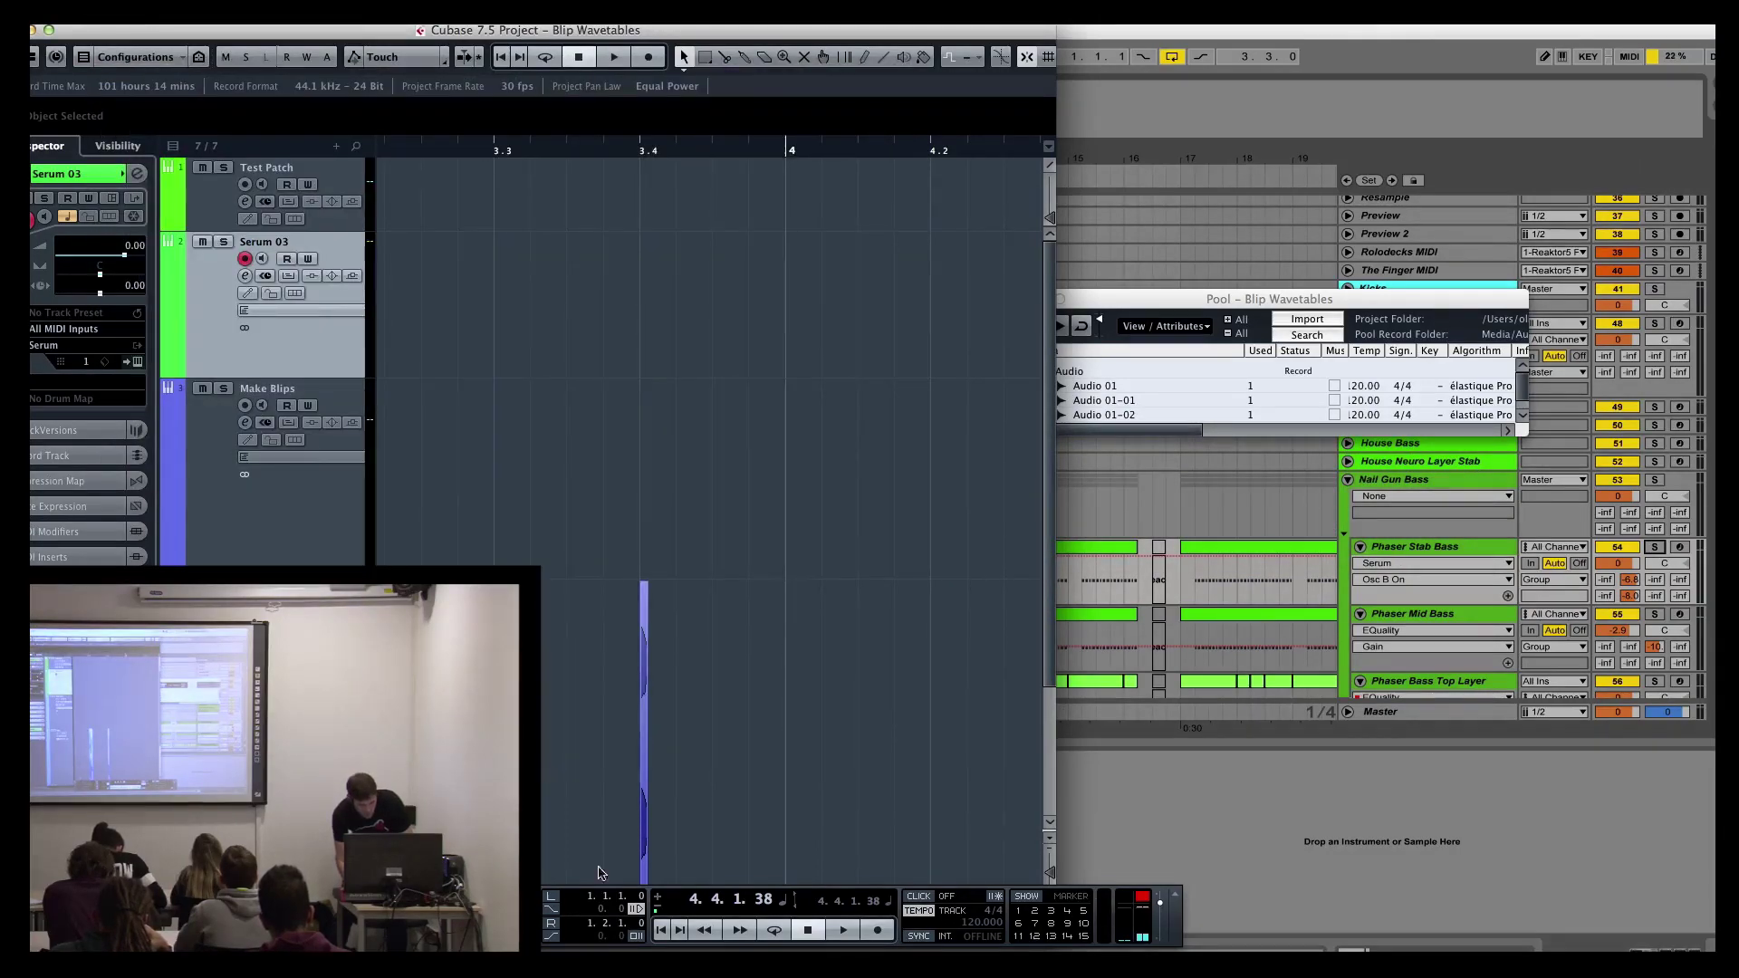
{"action": "key", "text": "F2"}
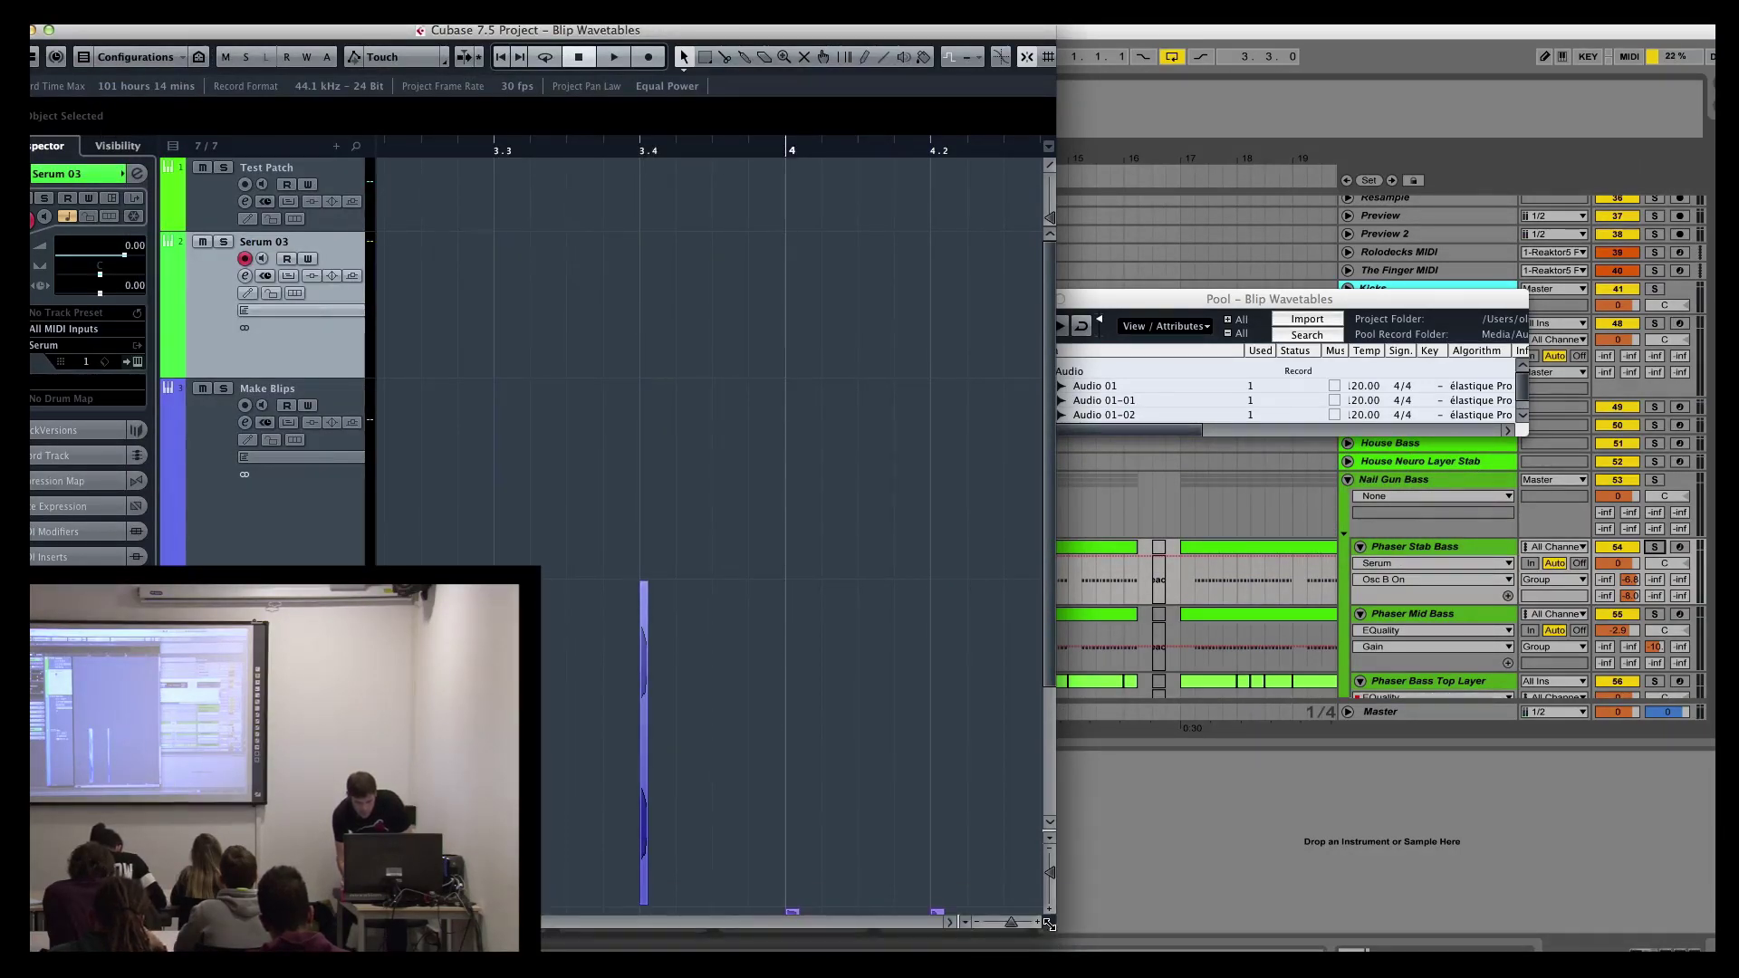
{"action": "left_click_drag", "start_coordinate": [1048, 922], "coordinate": [1714, 951]}
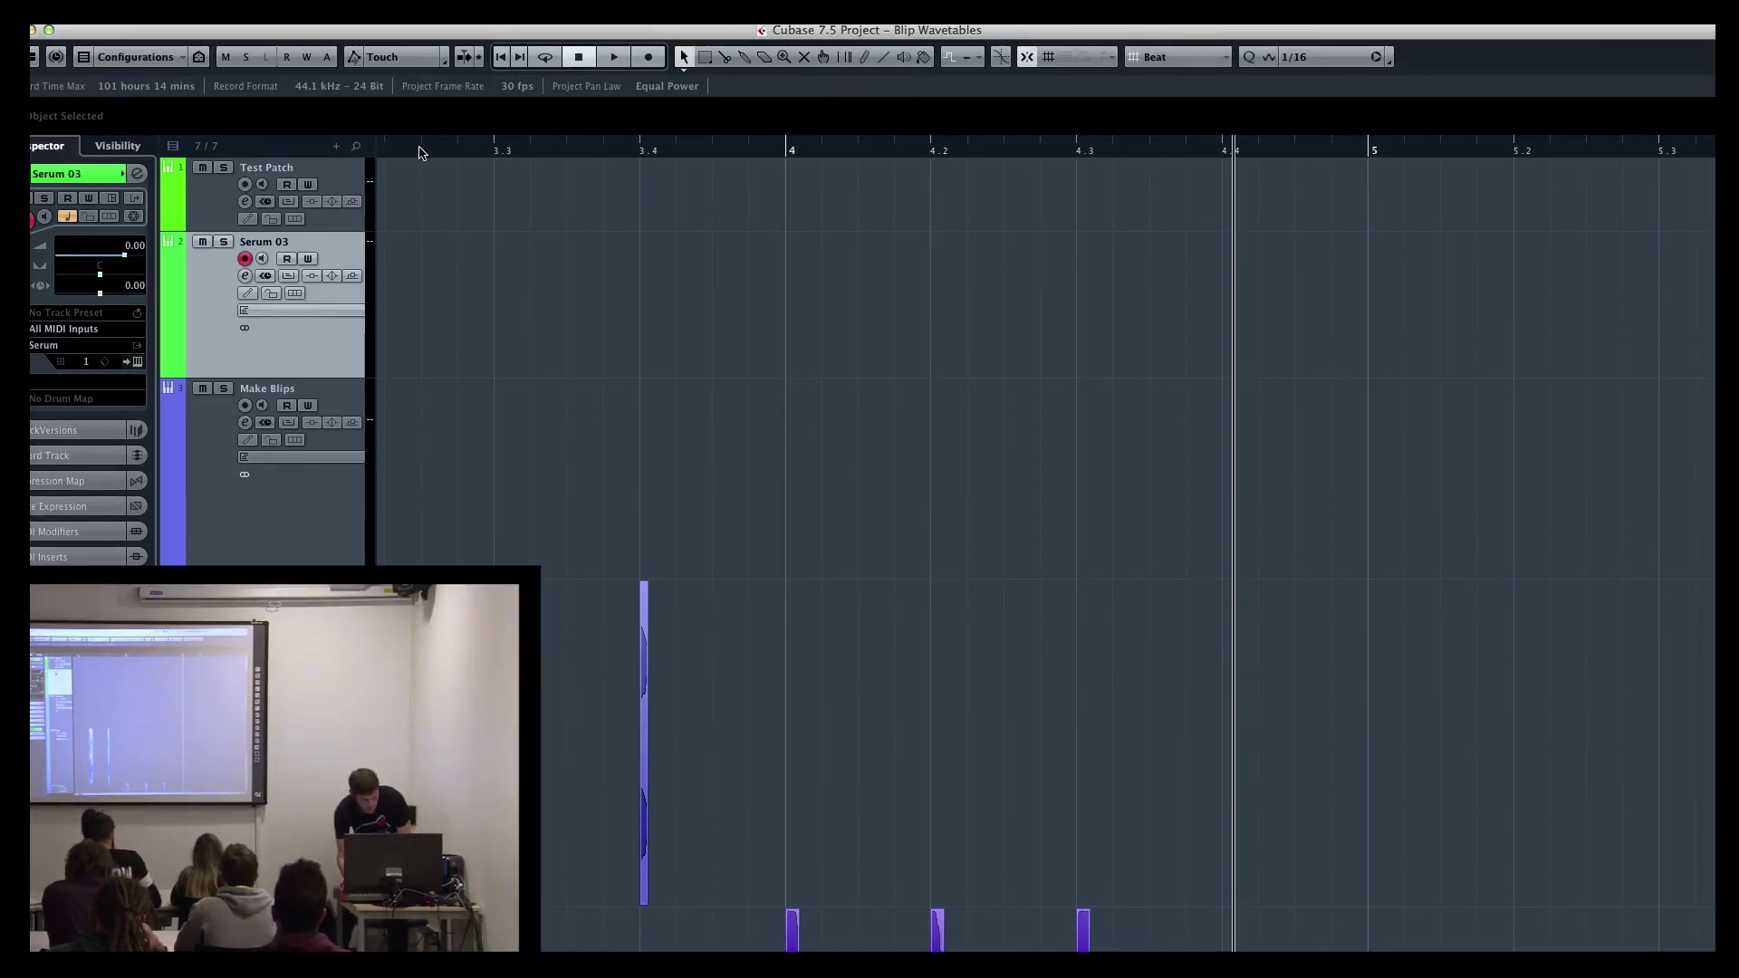
{"action": "scroll", "coordinate": [418, 152], "scroll_direction": "left", "scroll_amount": 10}
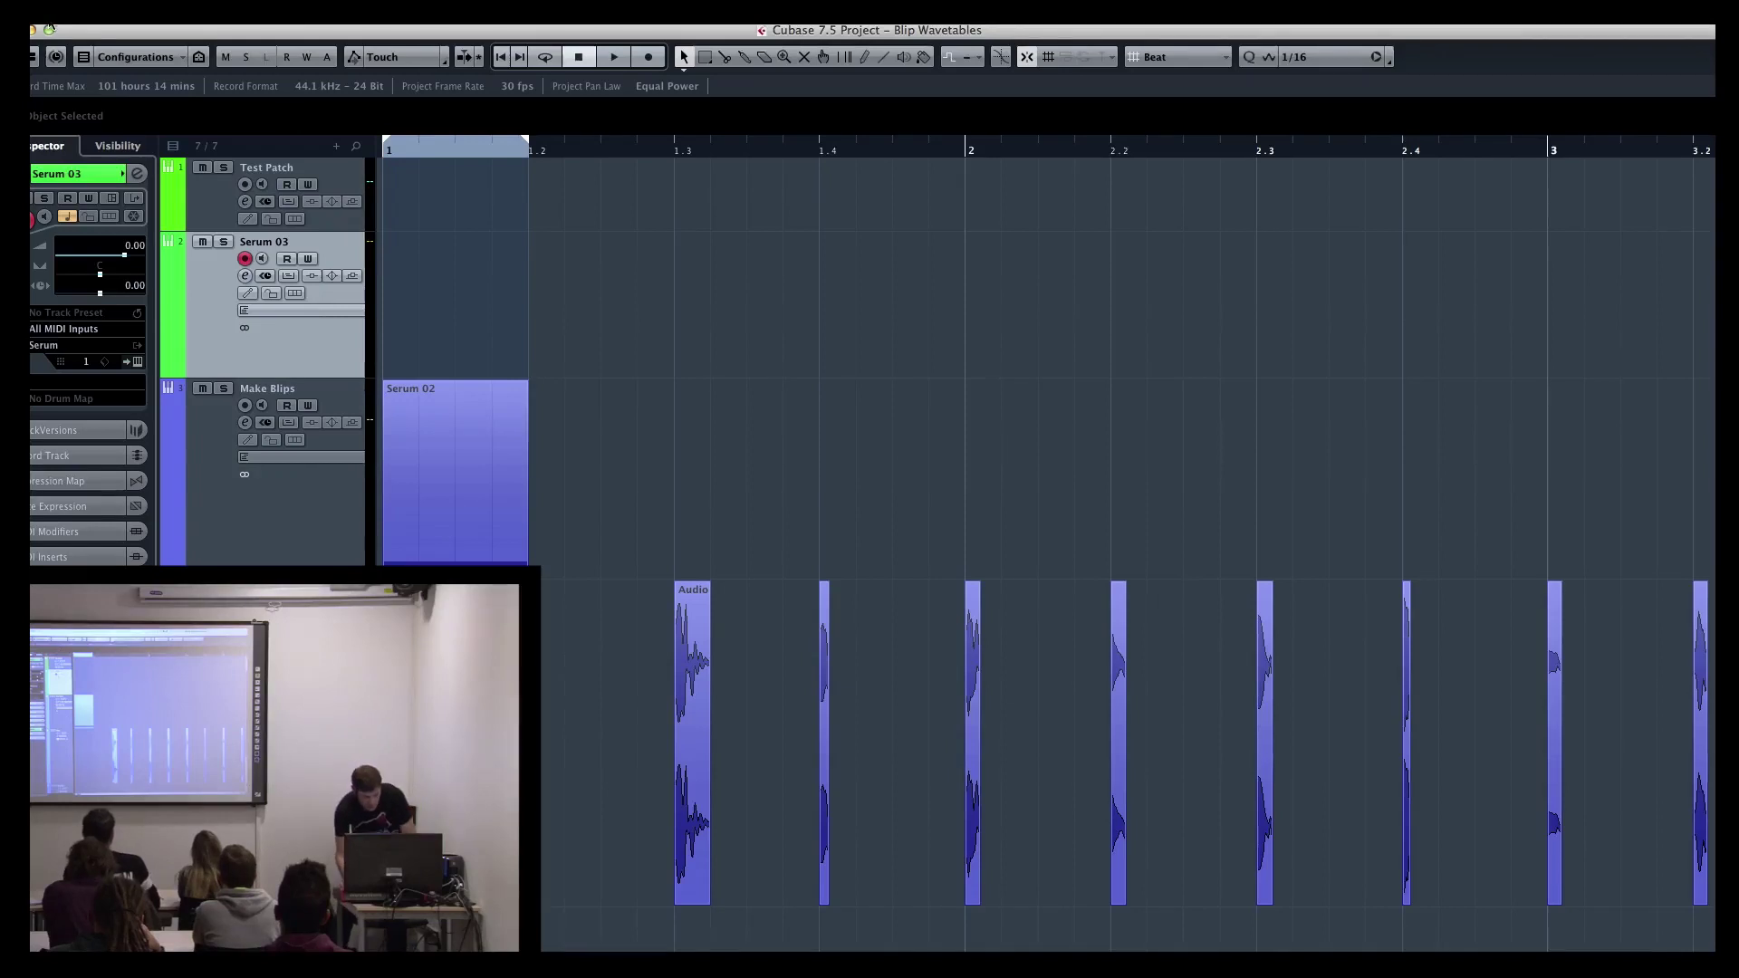
Step: Select the Make Blips track and its Serum 02 clip, and open the track's Serum instrument
{"action": "left_click", "coordinate": [299, 541]}
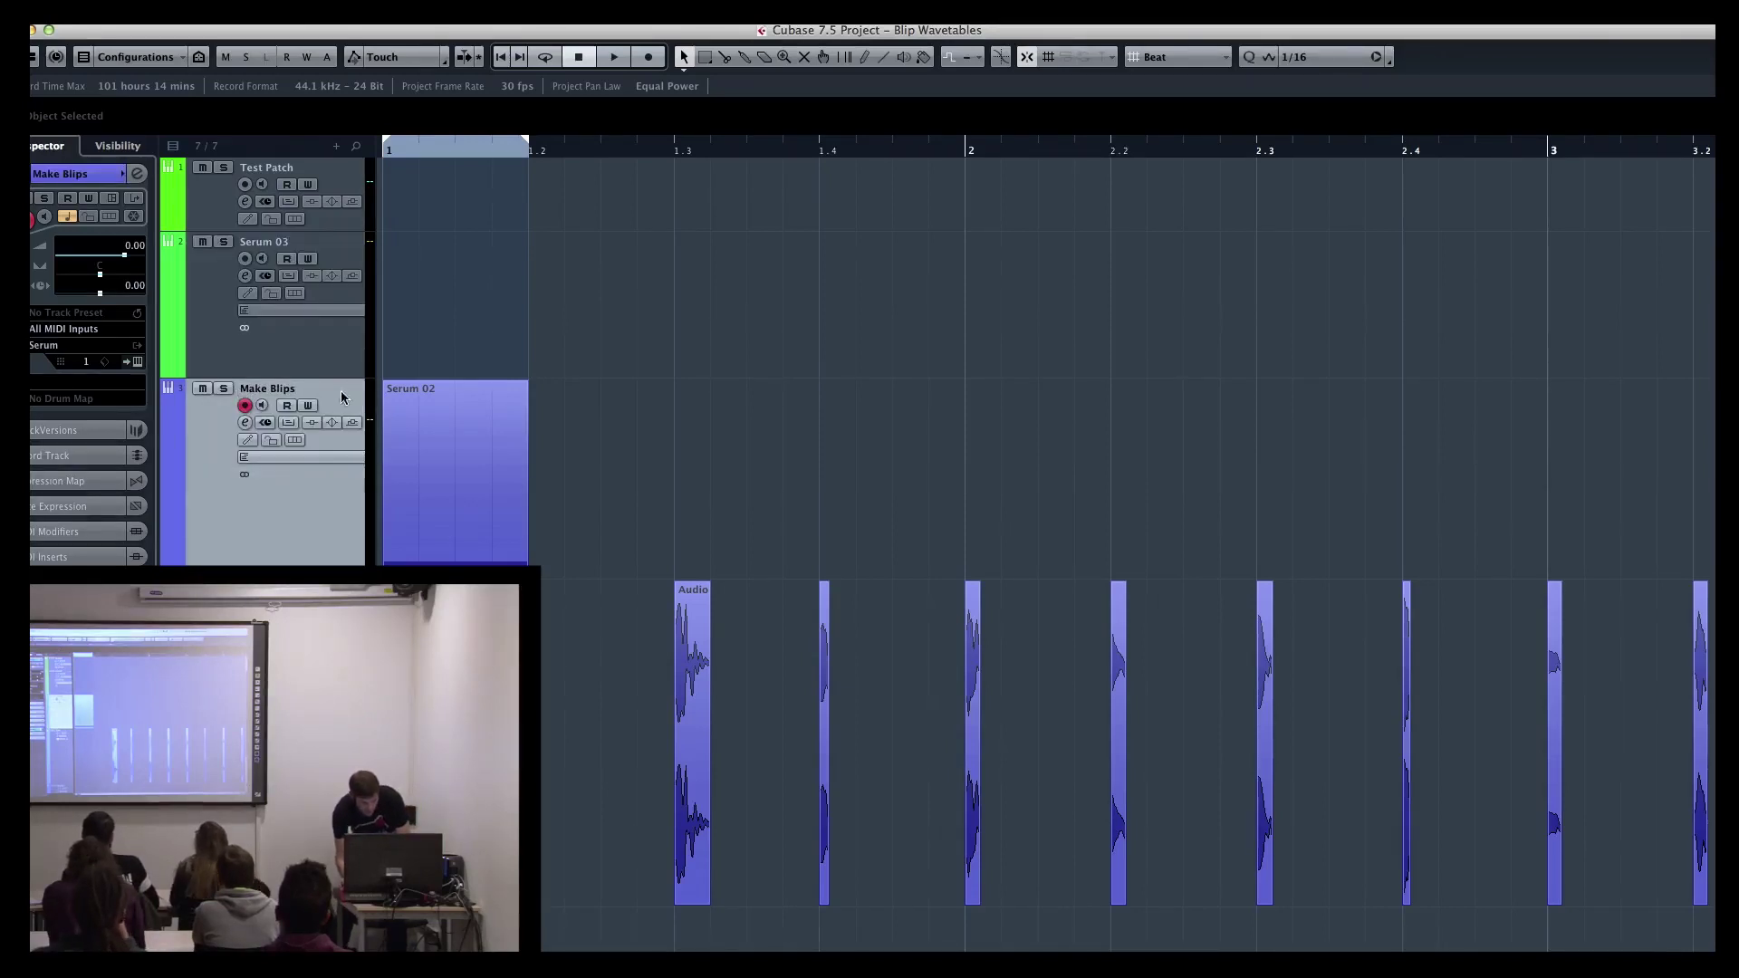
{"action": "left_click", "coordinate": [429, 425]}
{"action": "left_click", "coordinate": [137, 364]}
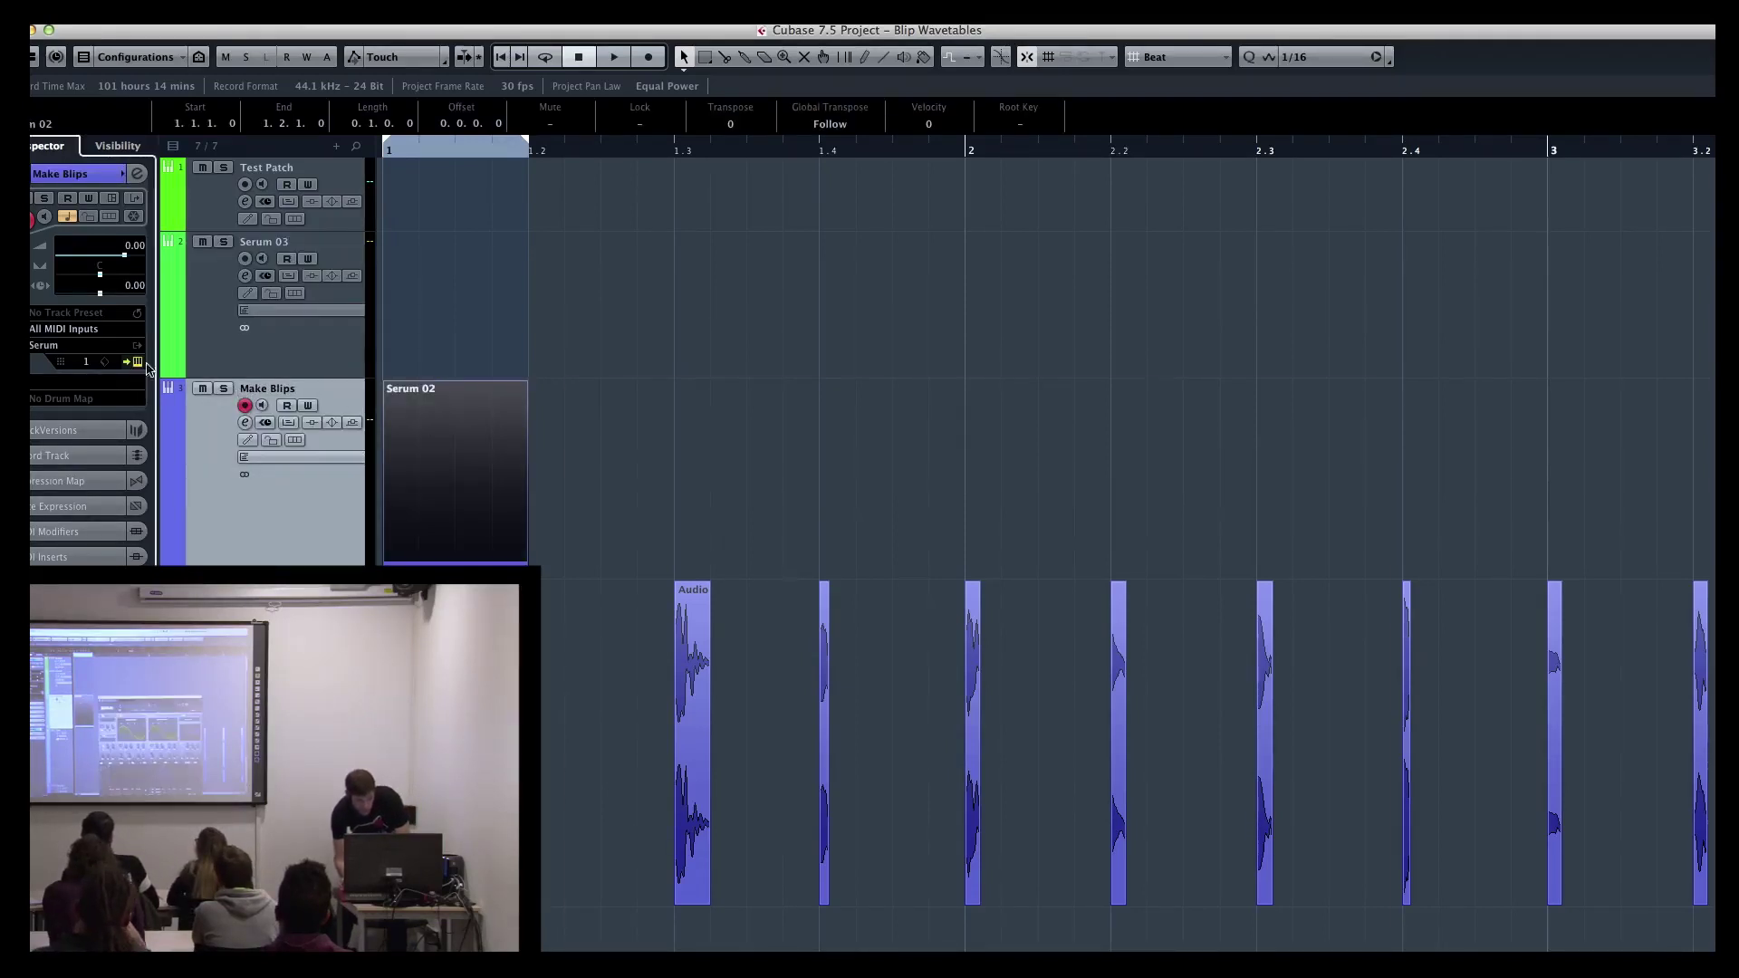
Step: Move the Make Blips Serum window clear of the Serum 02 clip, select the clip, and play the project before stopping
{"action": "left_click_drag", "start_coordinate": [1112, 415], "coordinate": [1237, 128]}
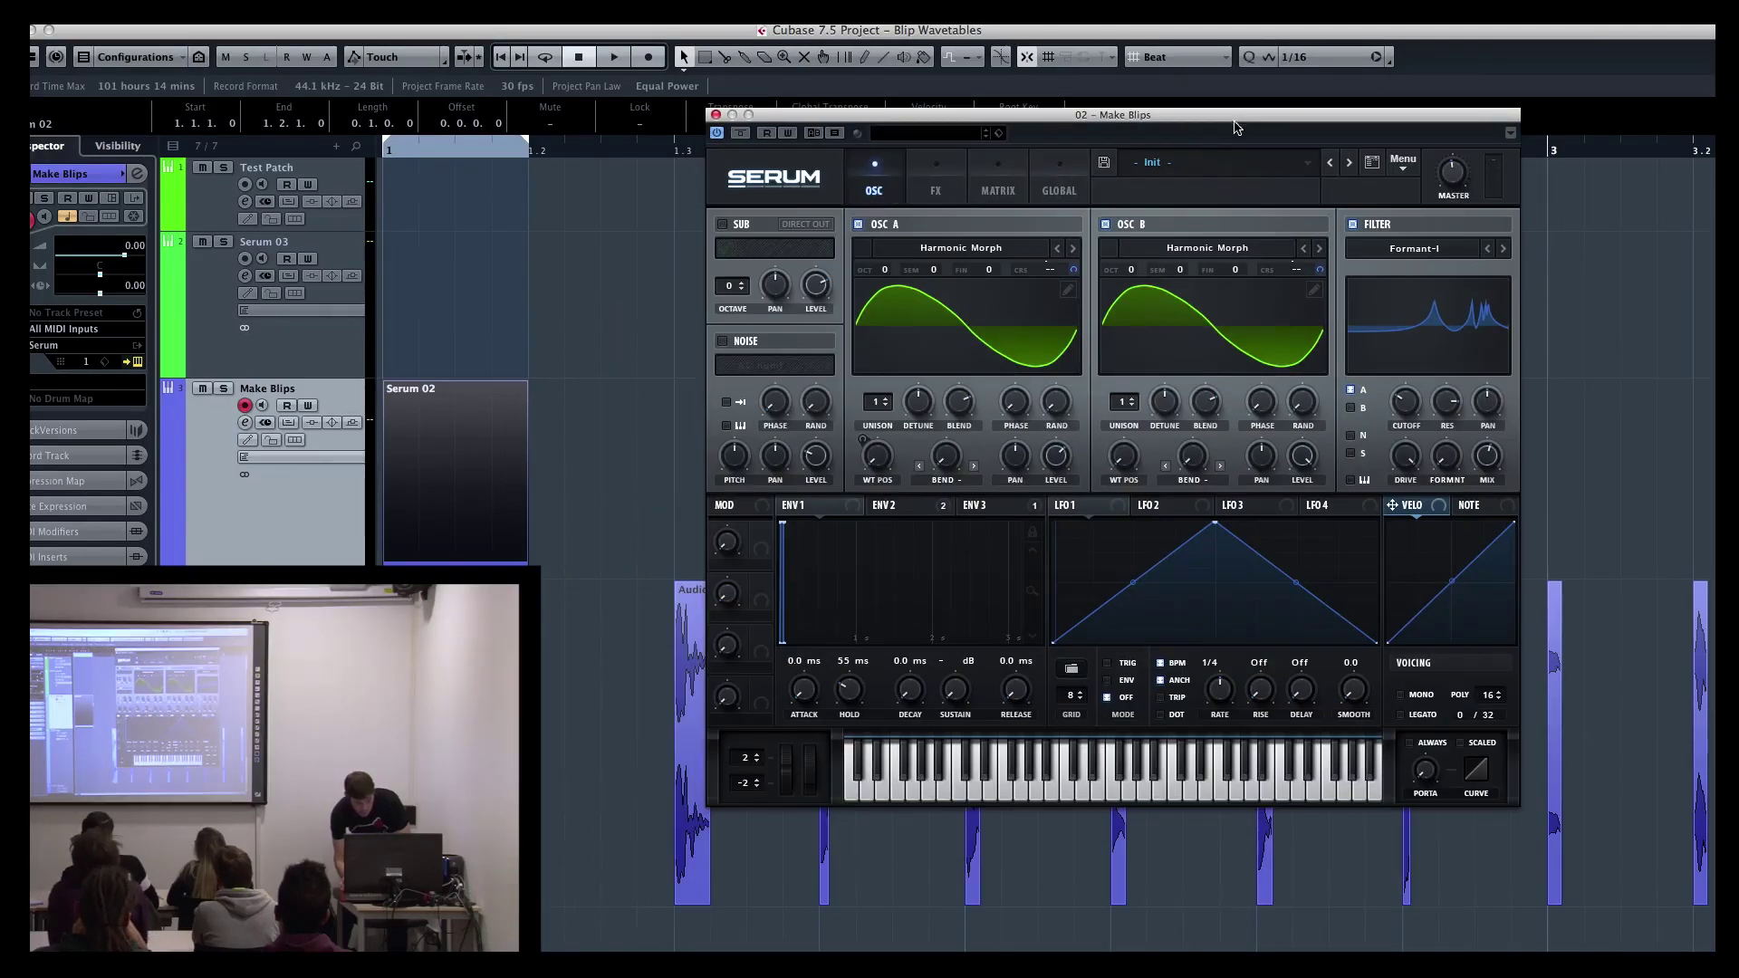
{"action": "left_click", "coordinate": [436, 465]}
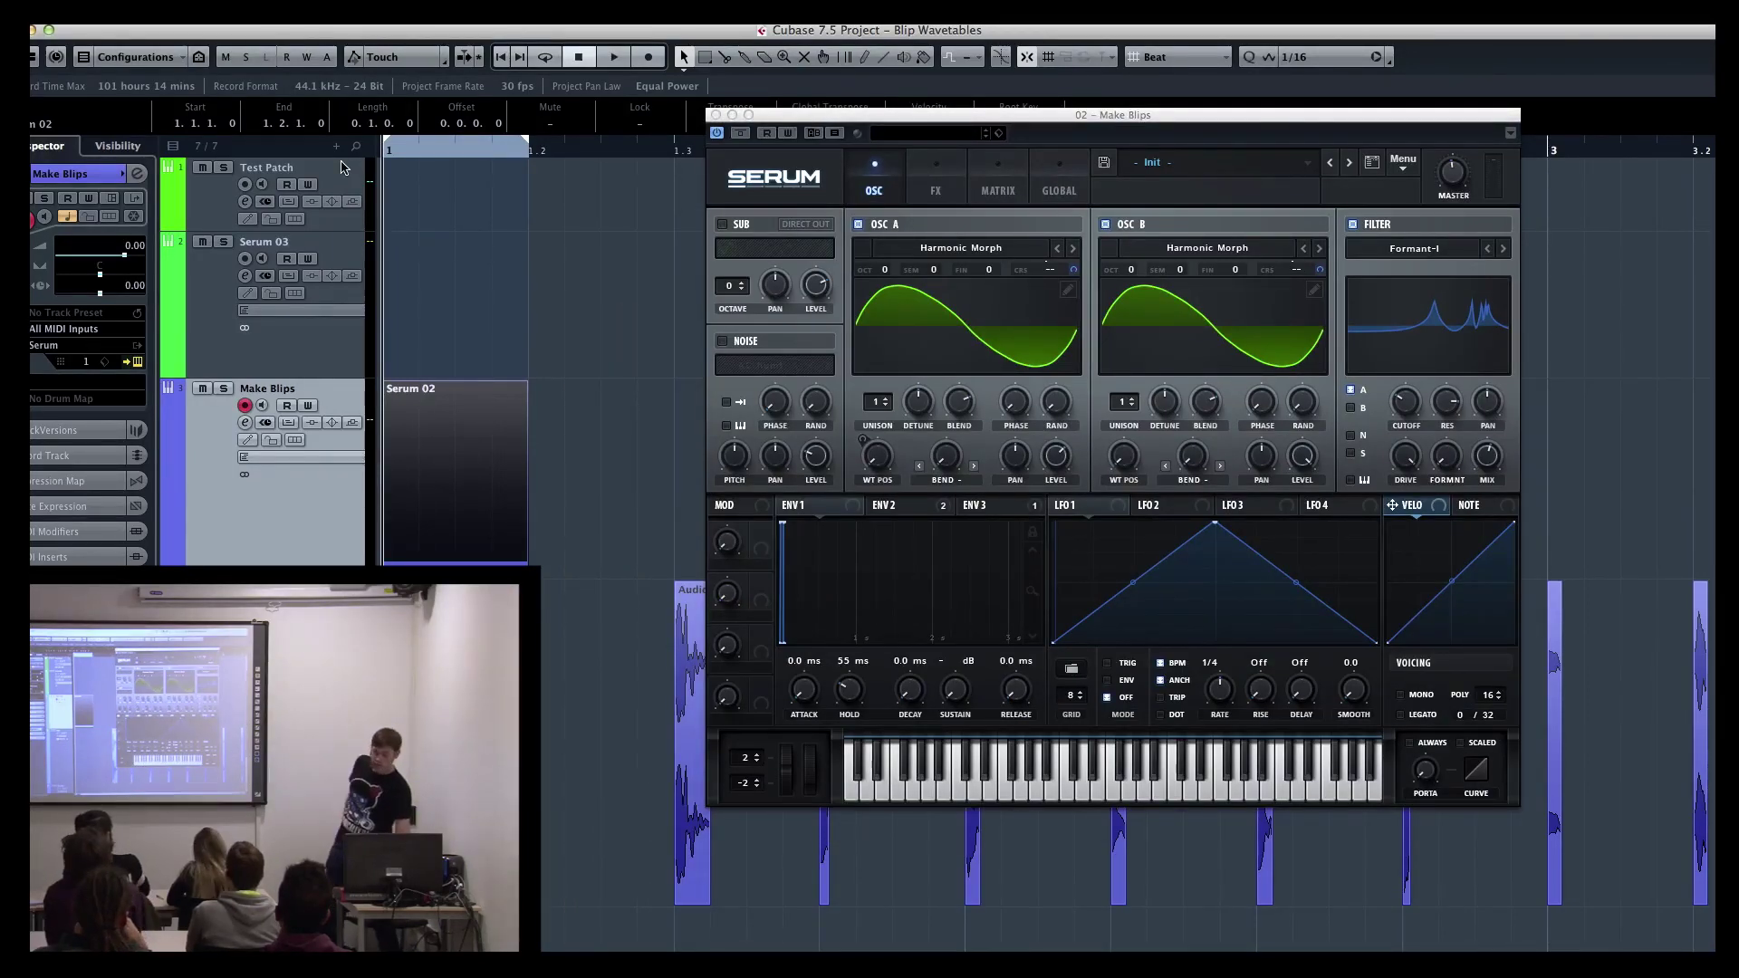
{"action": "key", "text": "space"}
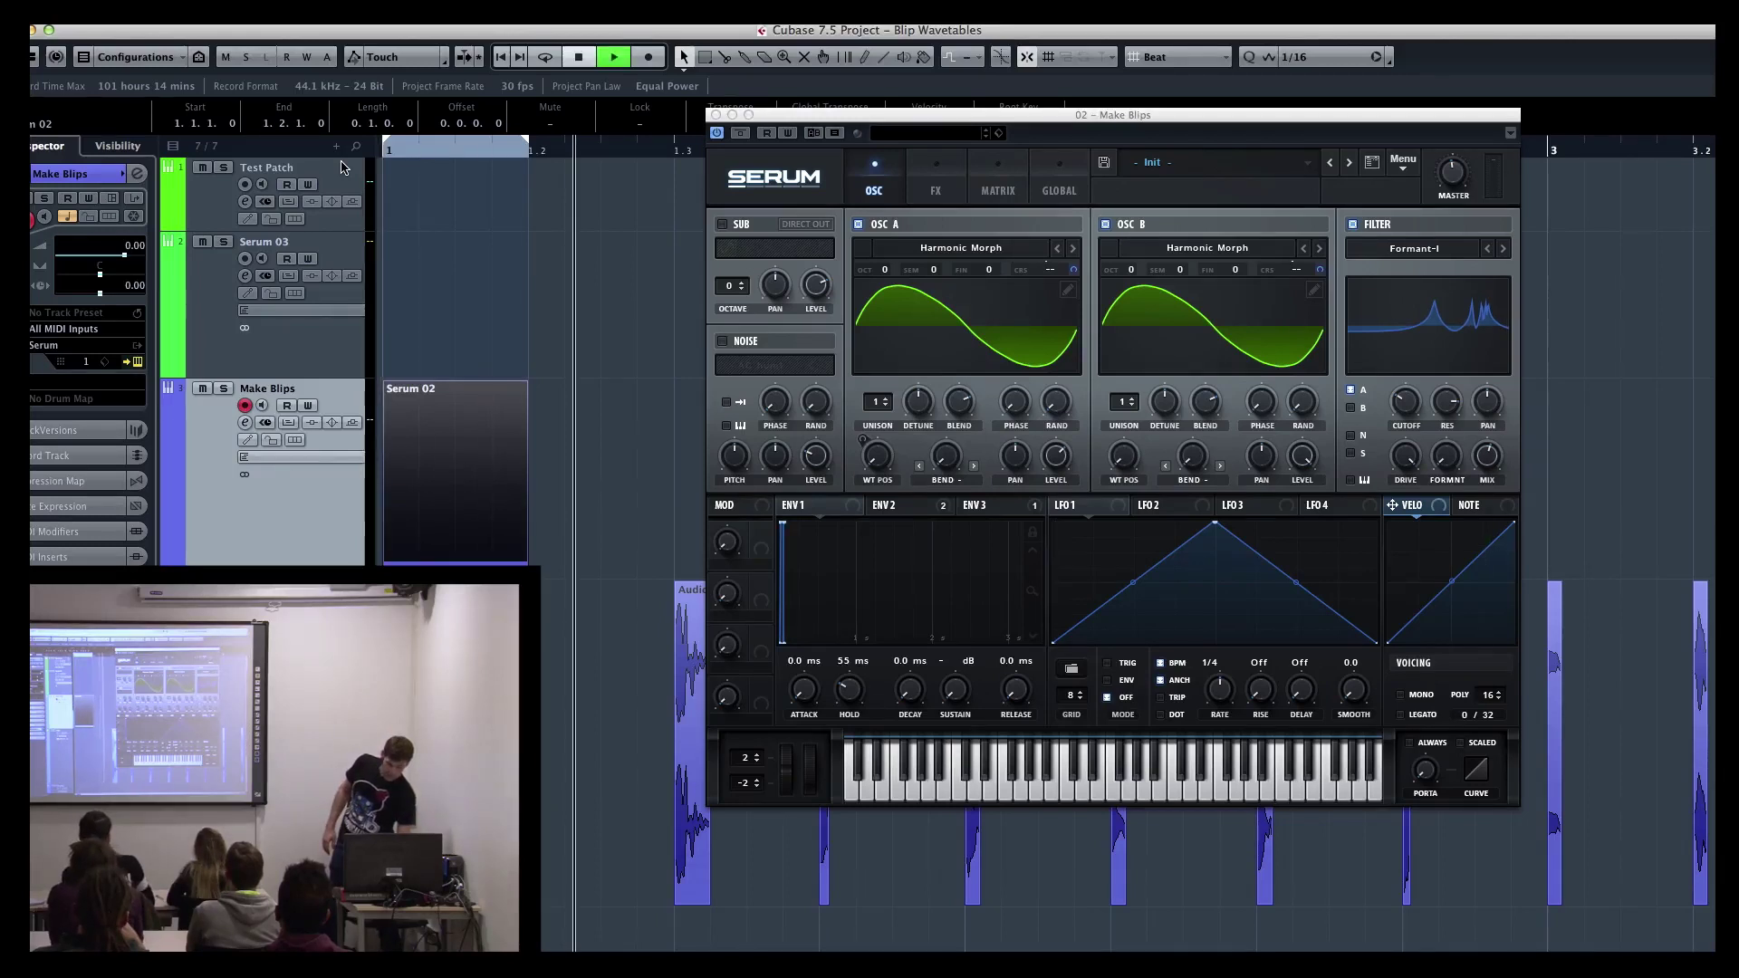
{"action": "key", "text": "space"}
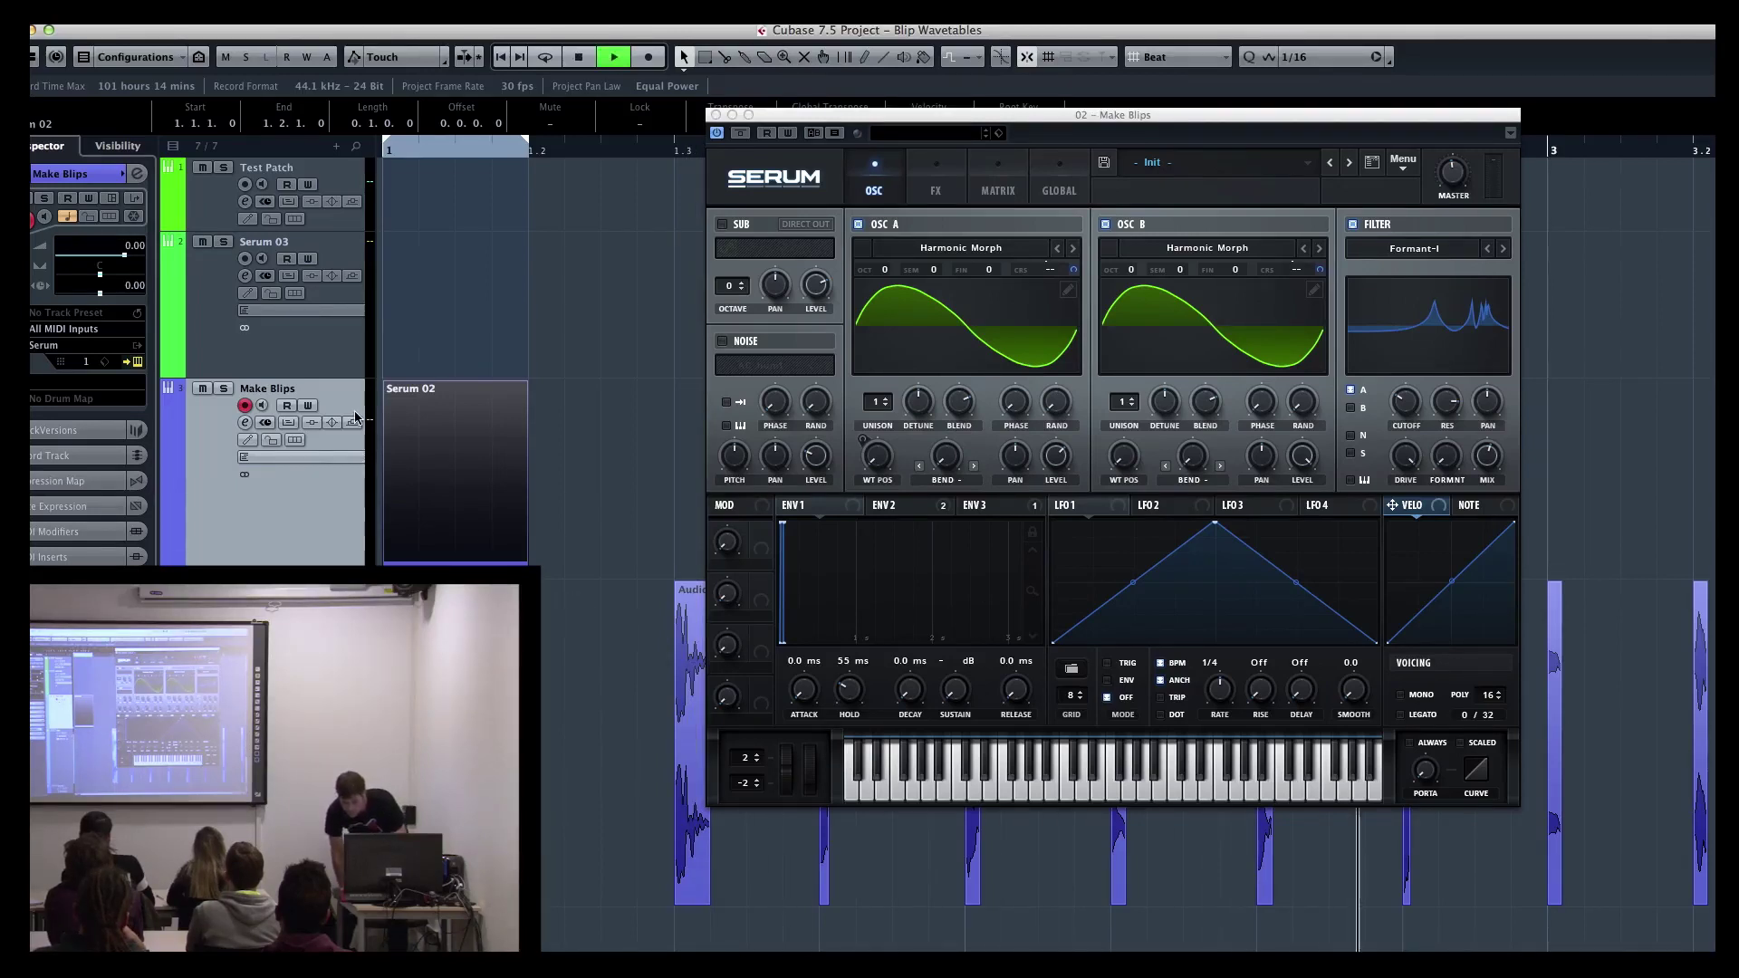
{"action": "key", "text": "space"}
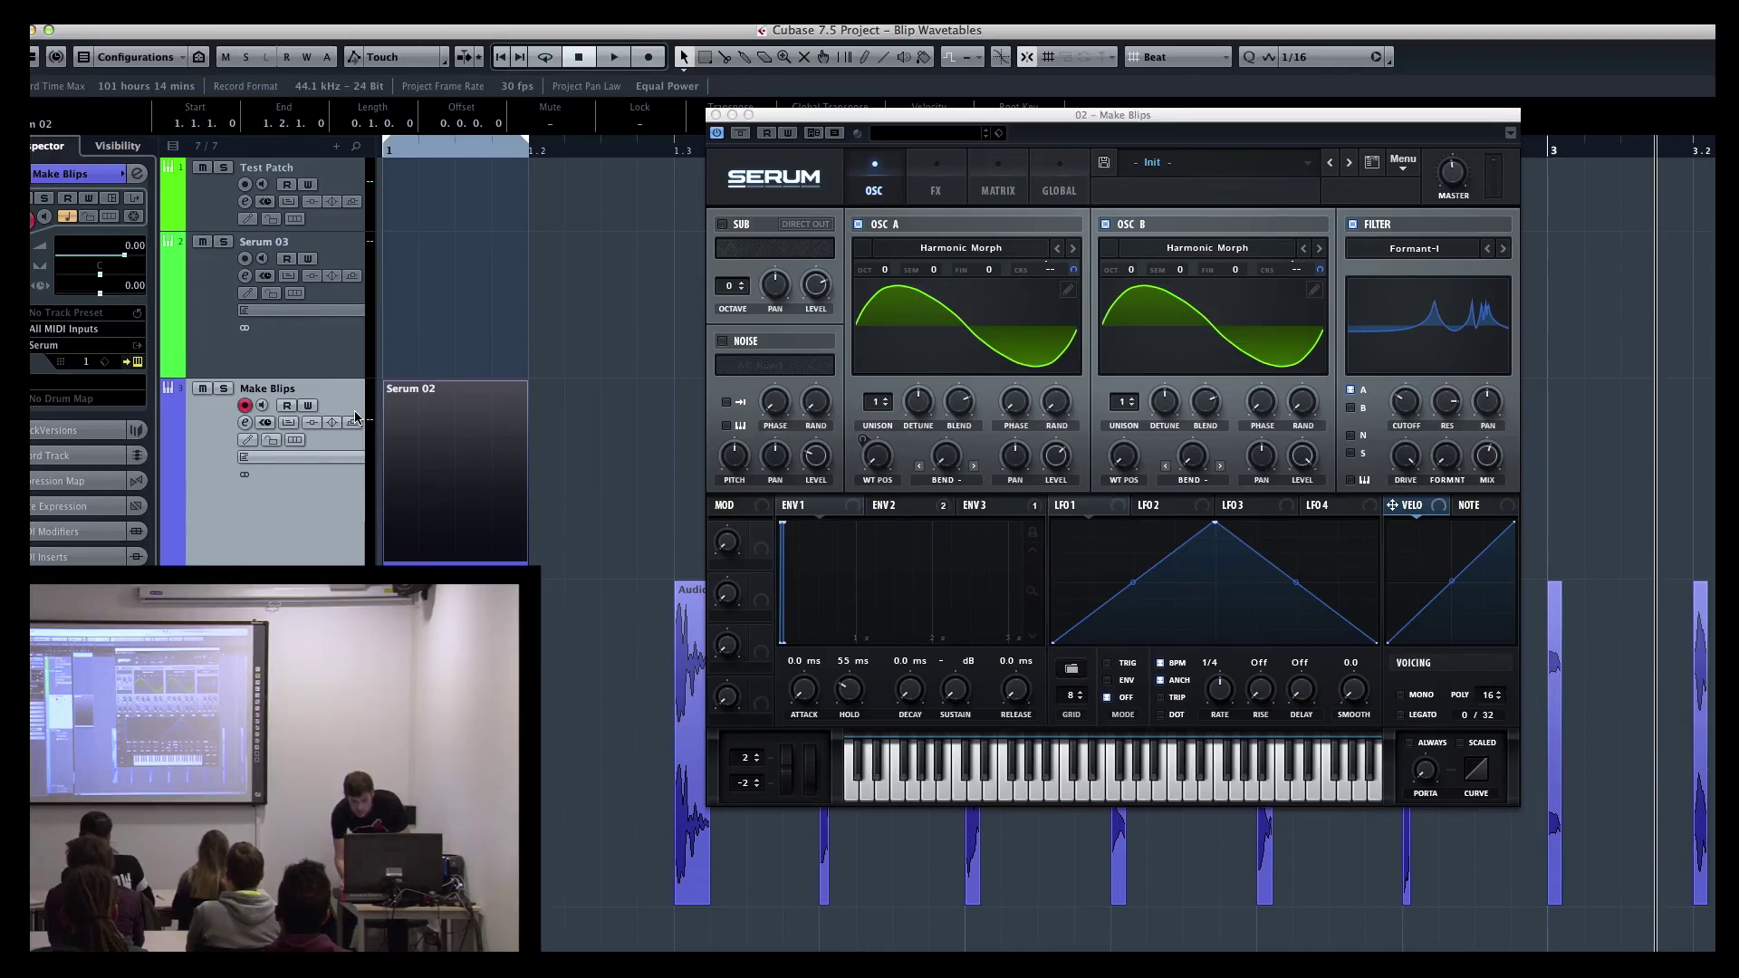
Step: Display Env 2, switch off the main Formant-I filter during playback, and show Serum's effects rack
{"action": "left_click", "coordinate": [915, 510]}
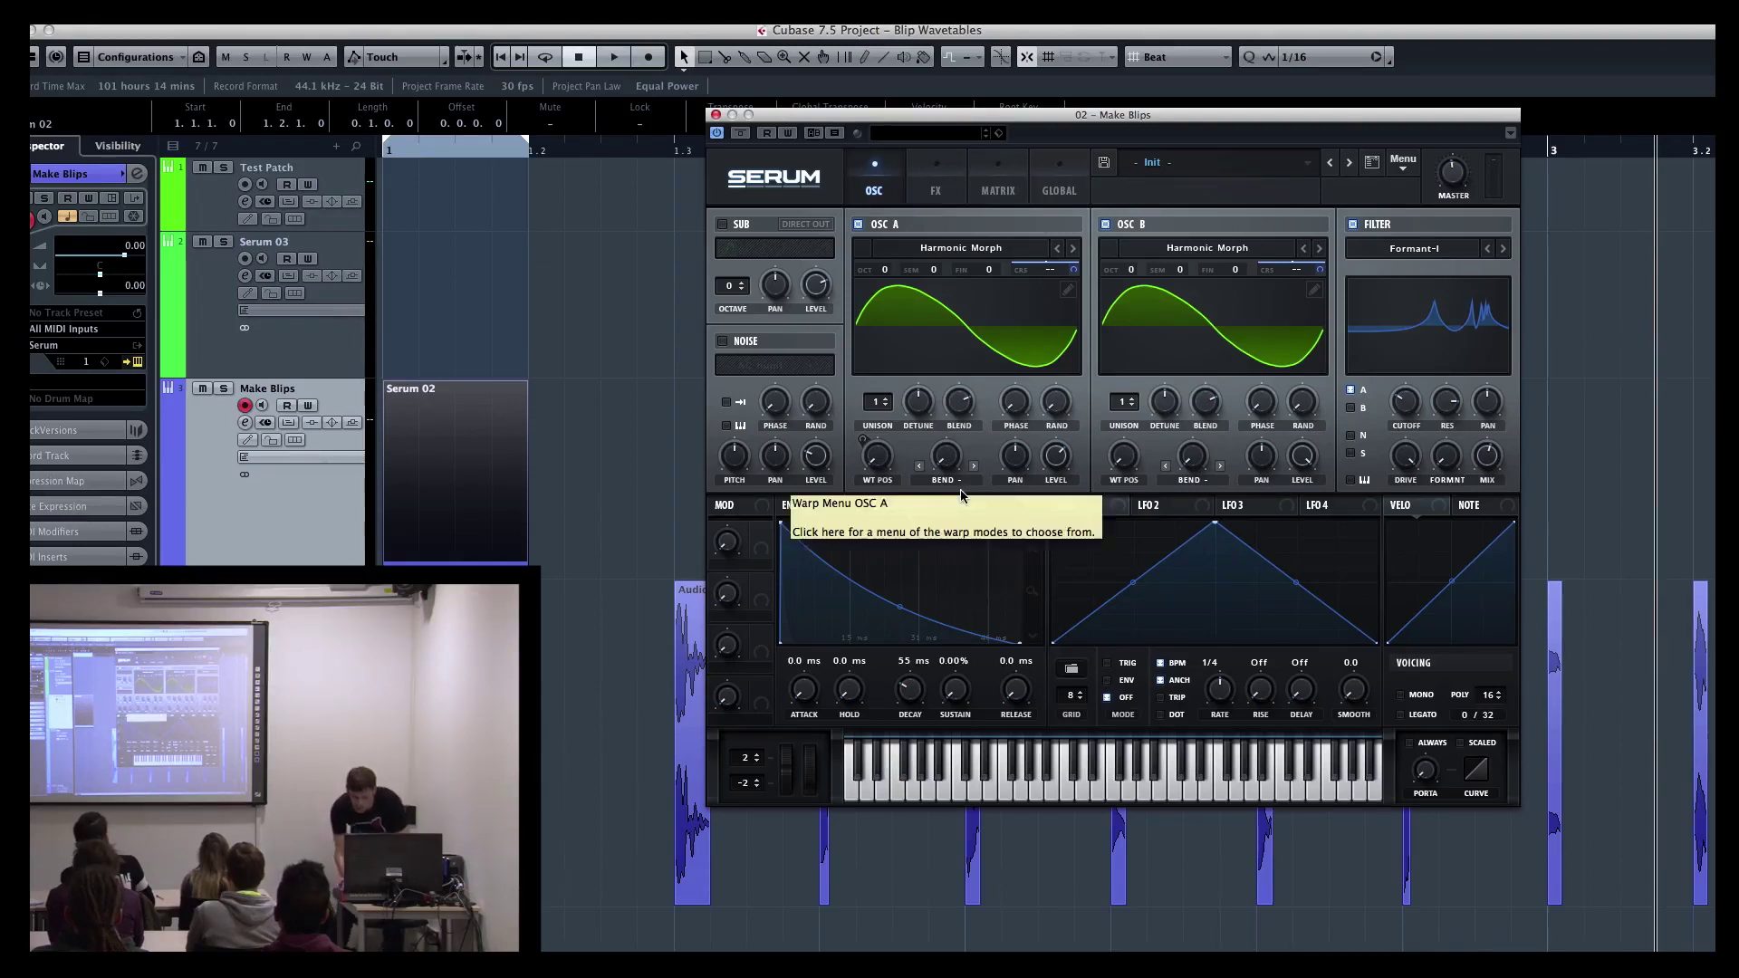
{"action": "left_click", "coordinate": [1352, 223]}
{"action": "key", "text": "space"}
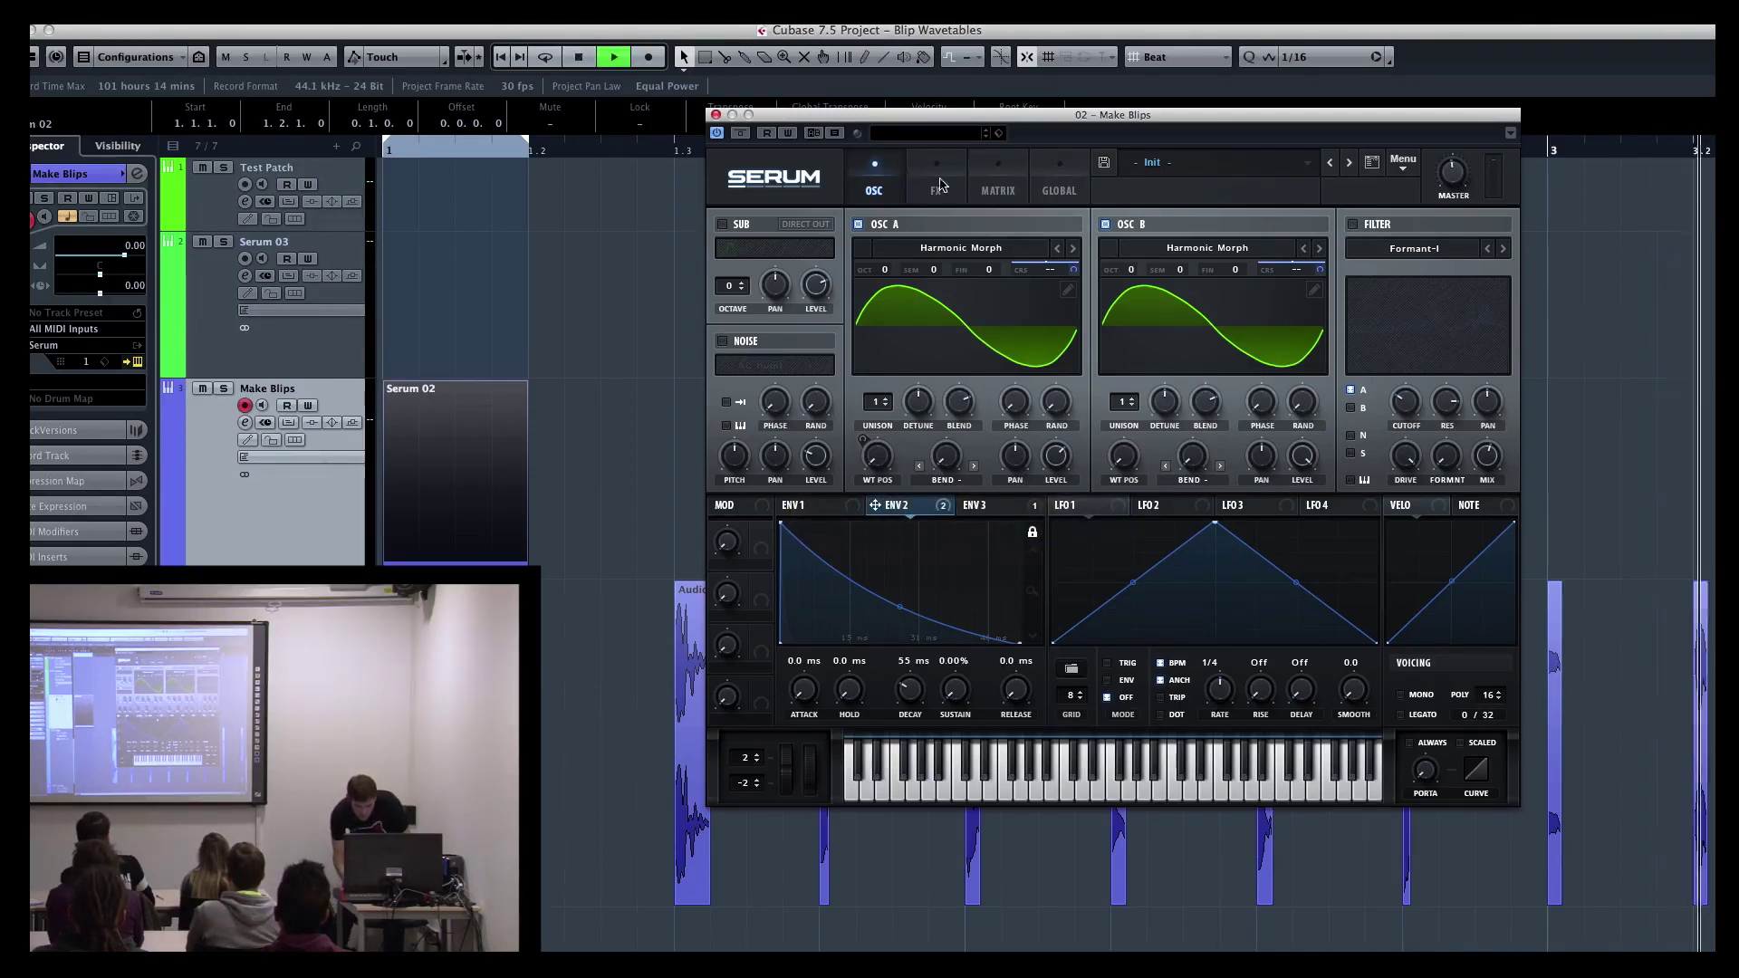
{"action": "left_click", "coordinate": [939, 184]}
{"action": "key", "text": "space"}
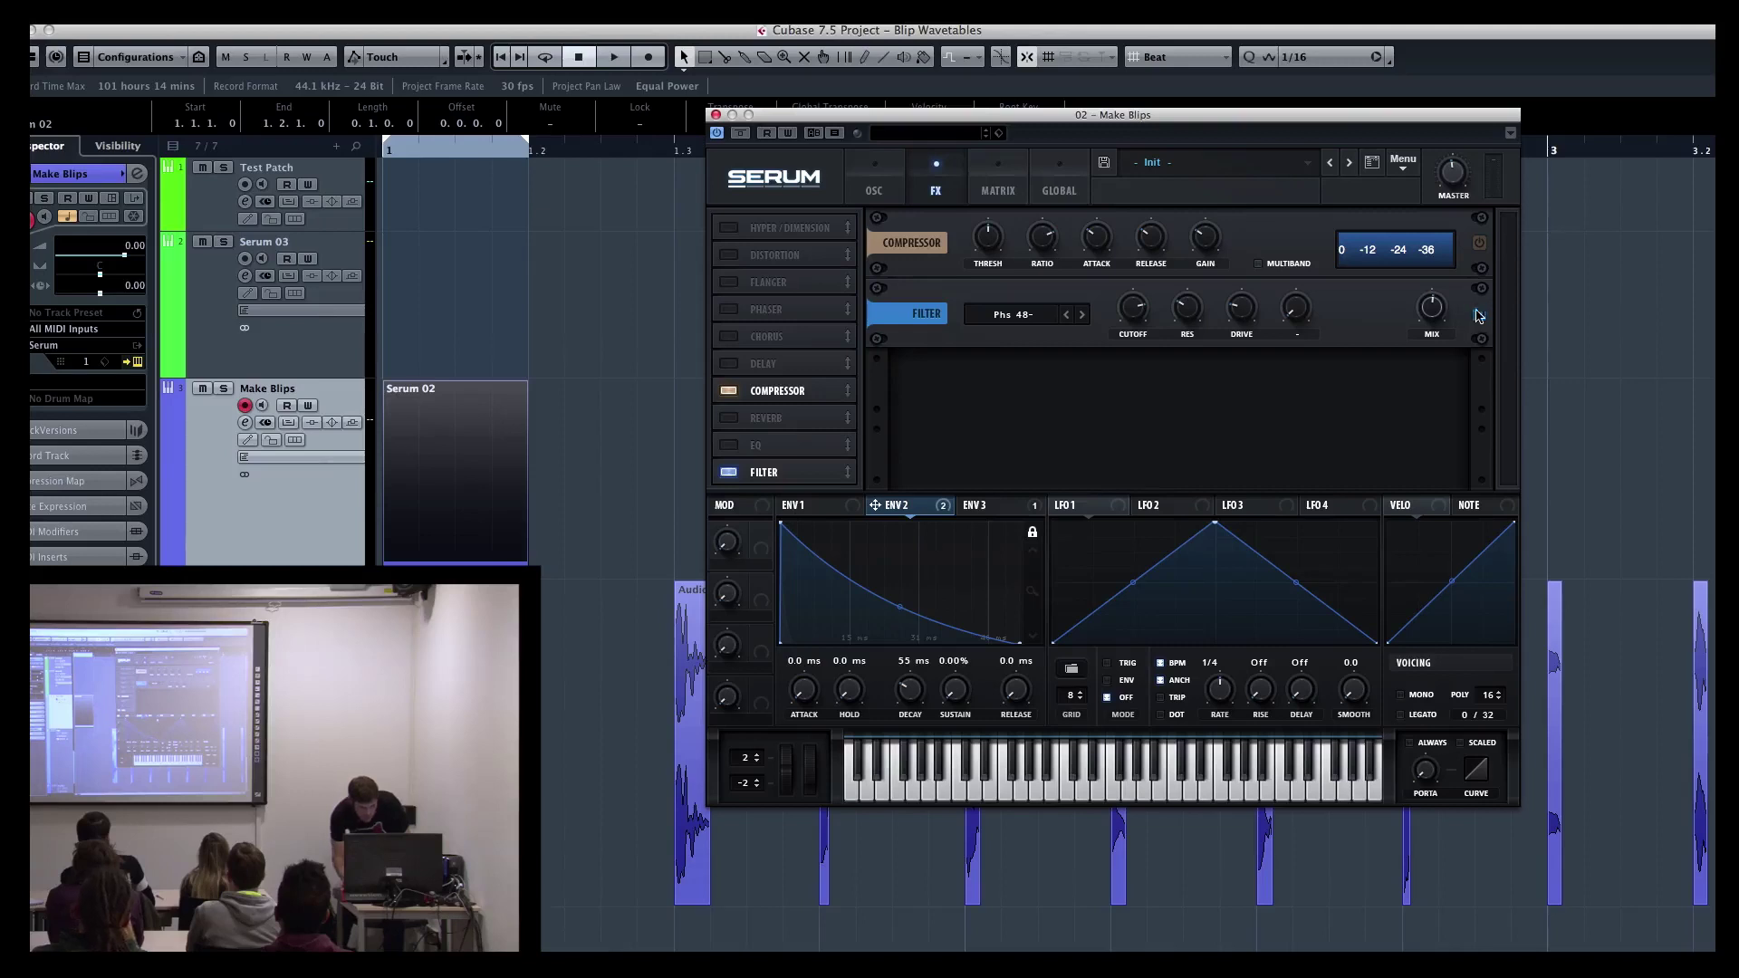
Step: Audition the Make Blips clip from bar 1 with the main filter bypassed, and stop playback
{"action": "key", "text": "space"}
{"action": "key", "text": "space"}
{"action": "key", "text": "space"}
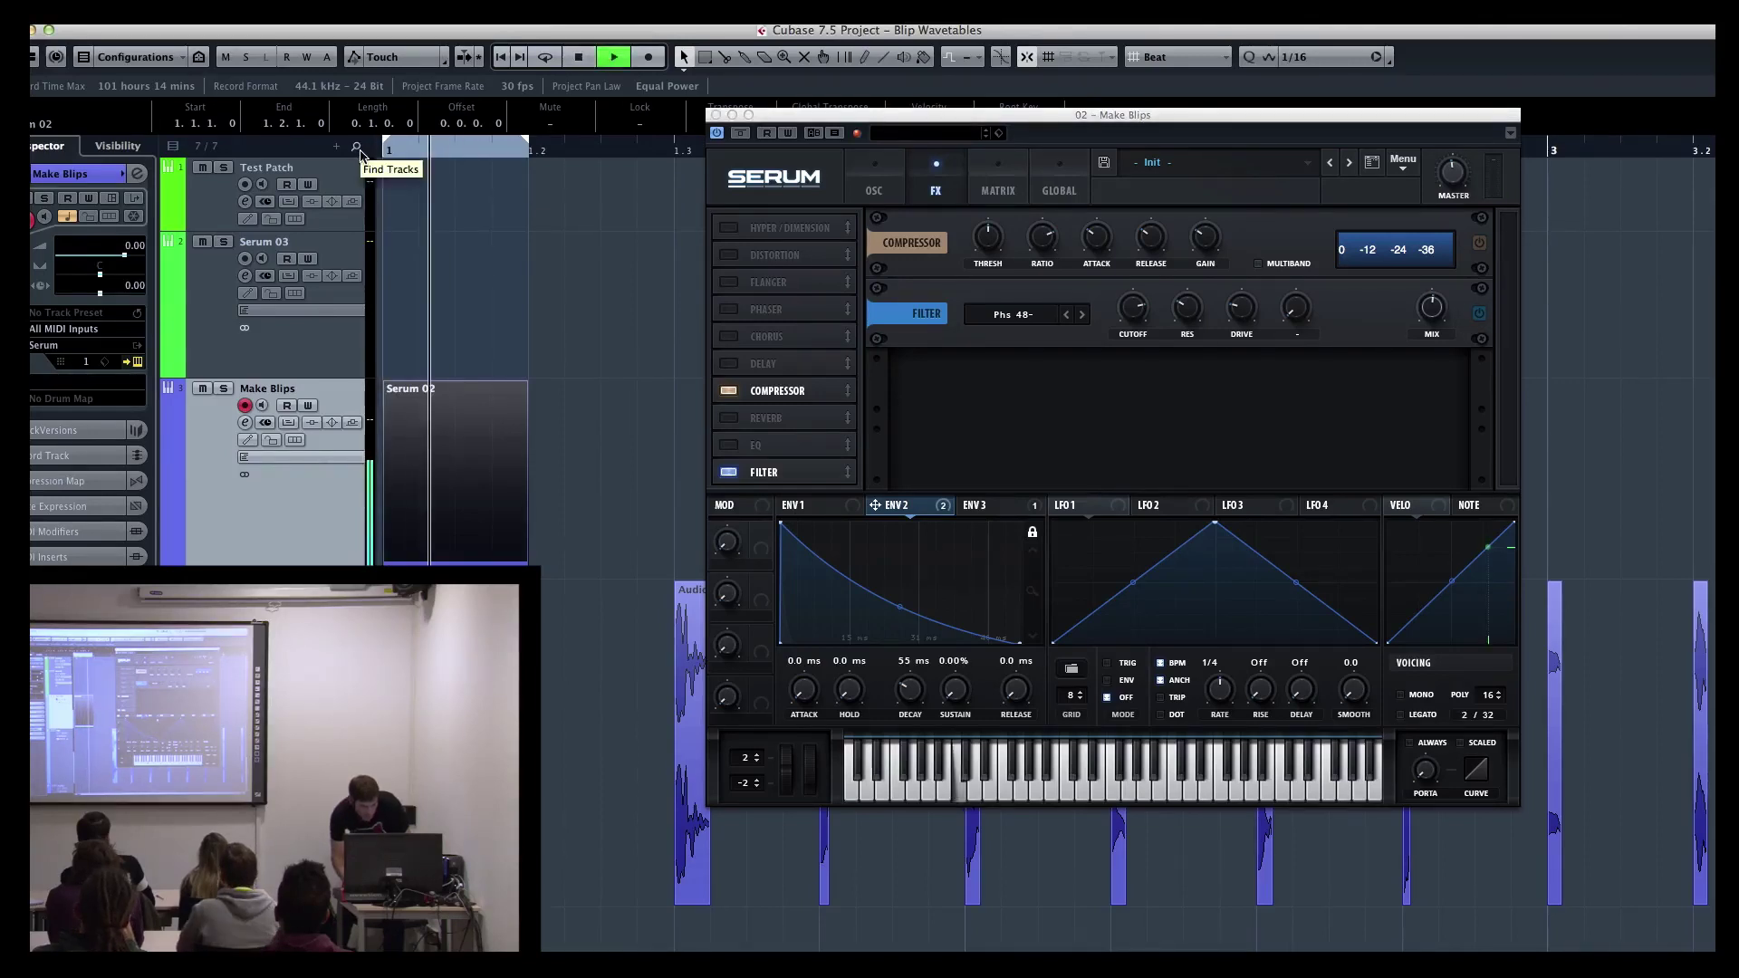
{"action": "key", "text": "space"}
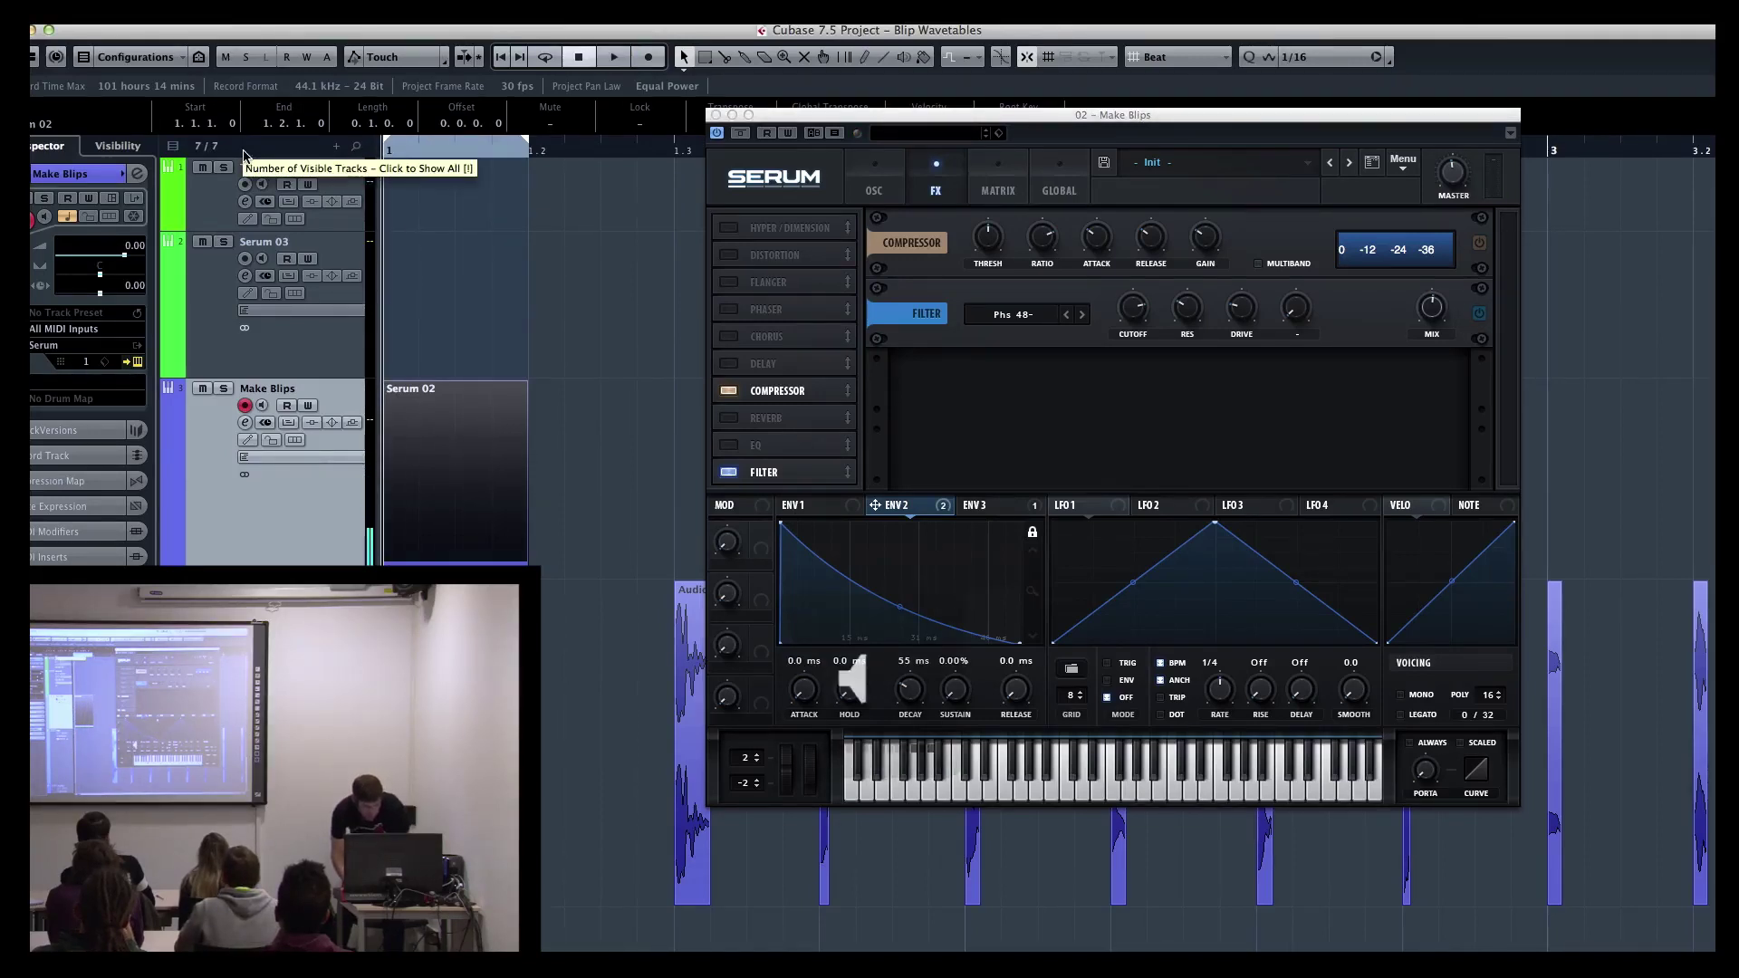
{"action": "key", "text": "space"}
{"action": "key", "text": "space"}
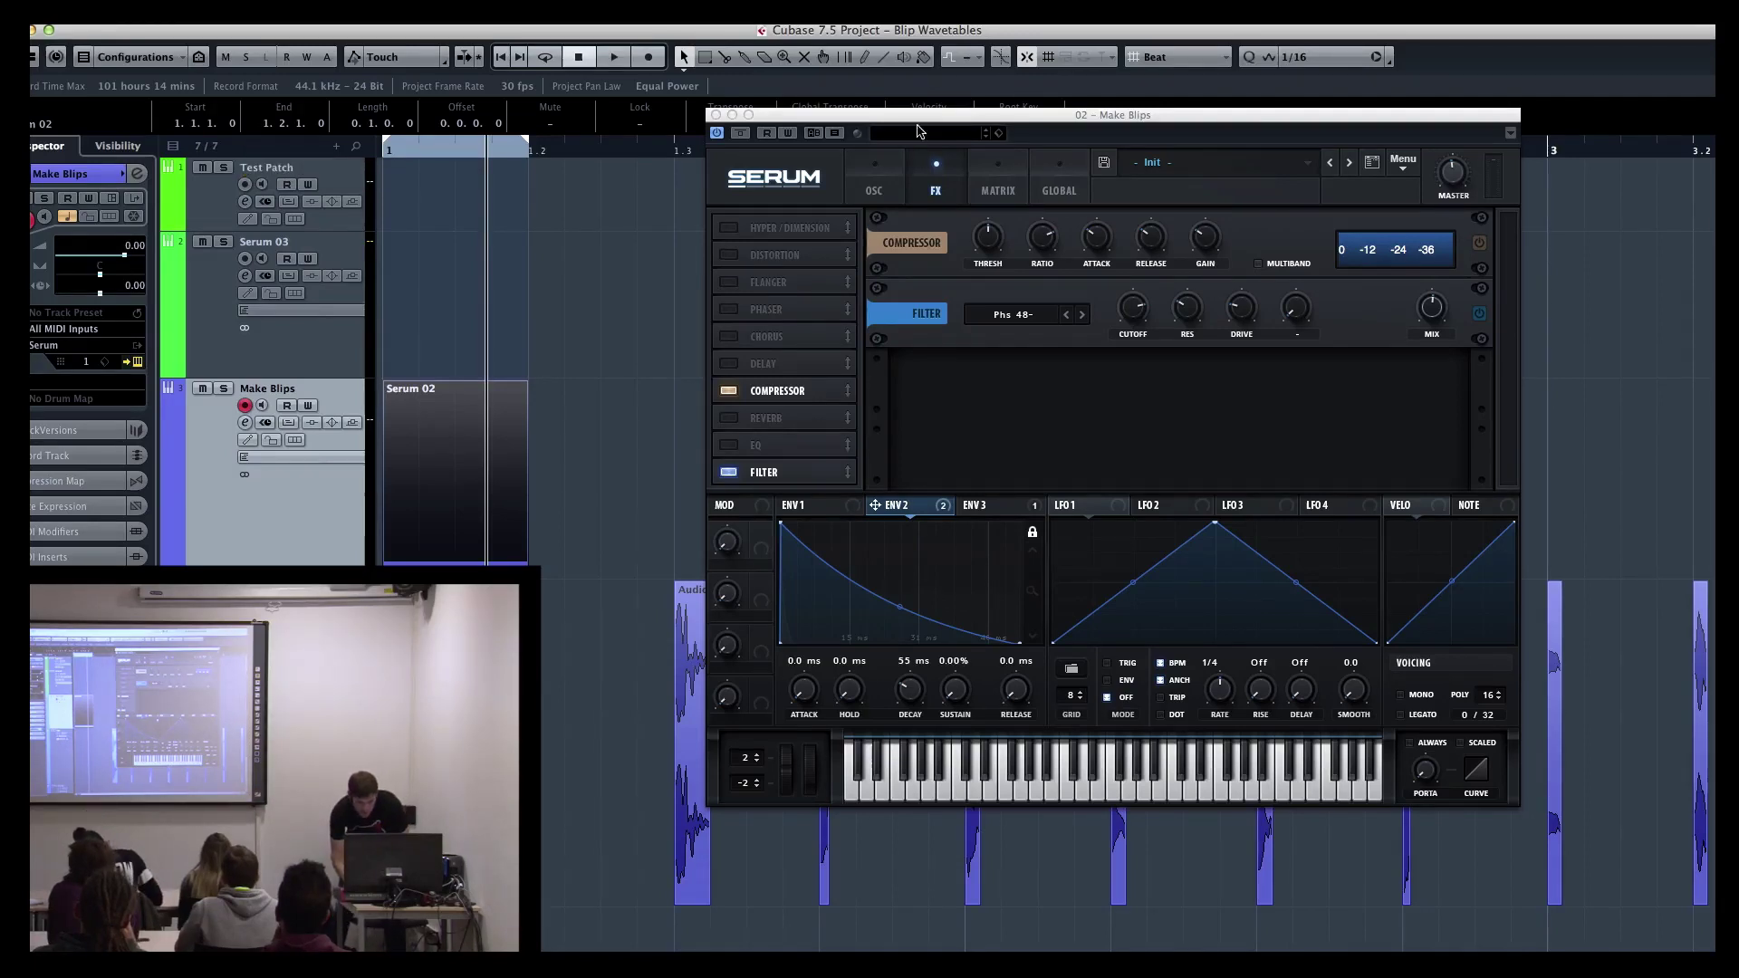
Step: Switch the main filter back on and review its Misc filter types, keeping Formant-I
{"action": "left_click", "coordinate": [874, 186]}
{"action": "left_click", "coordinate": [1353, 225]}
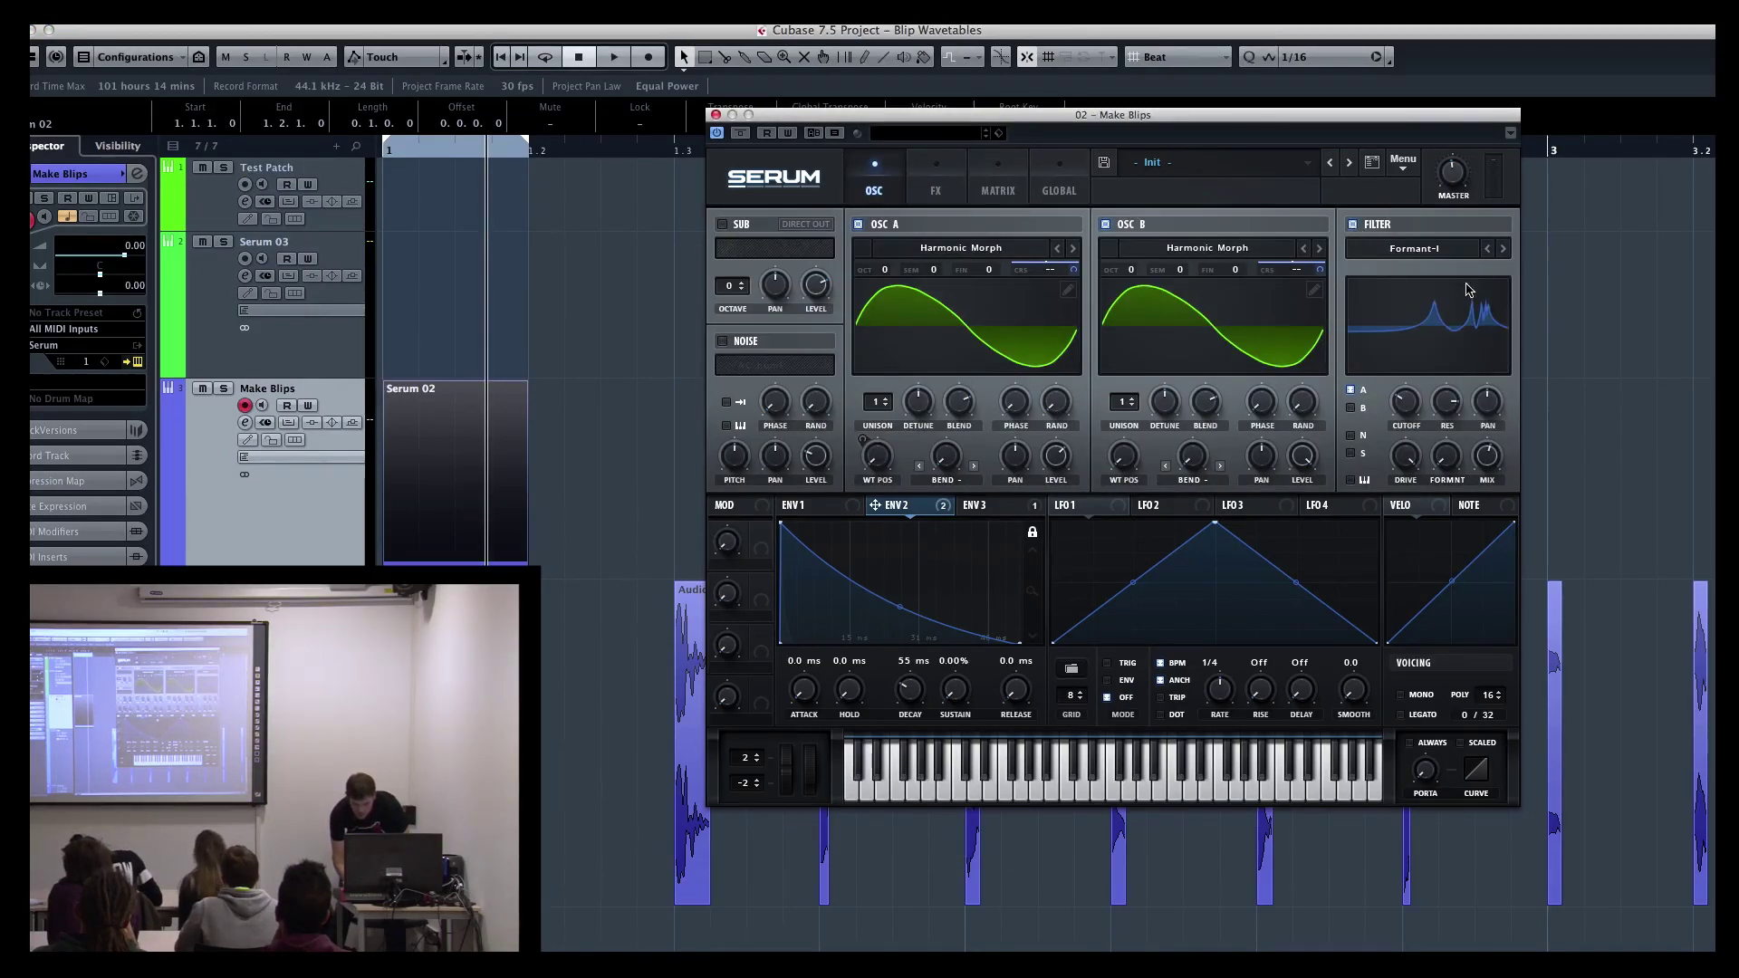
{"action": "left_click", "coordinate": [1444, 250]}
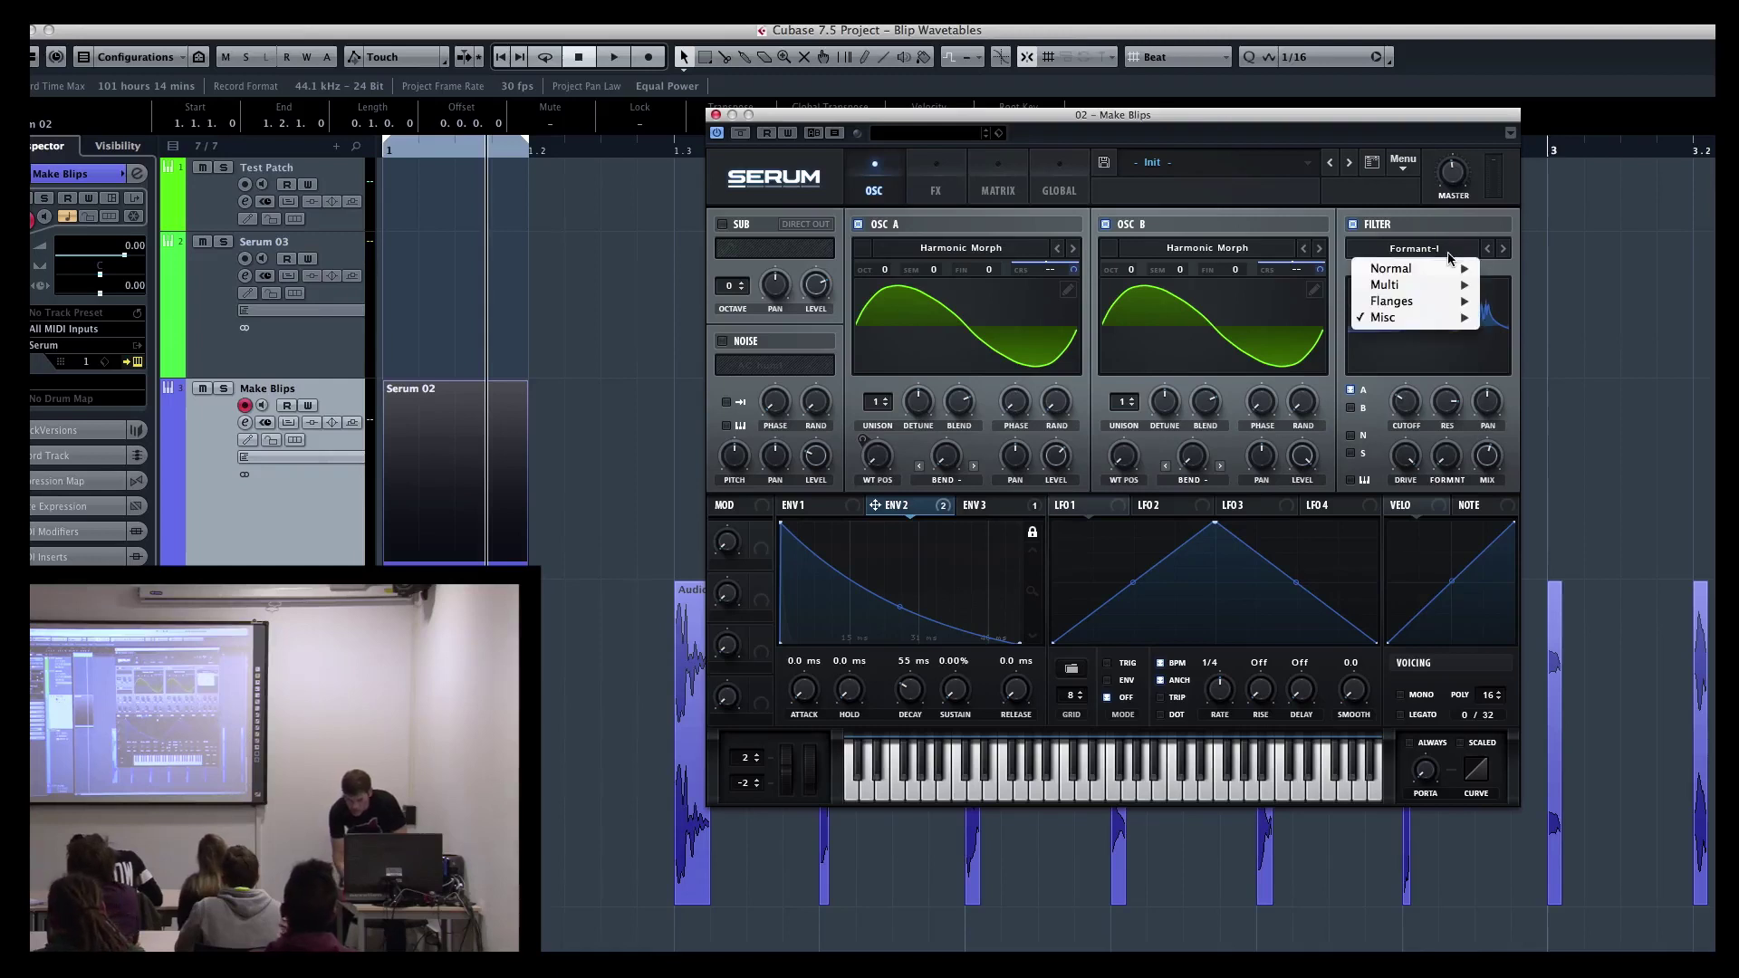
{"action": "mouse_move", "coordinate": [1449, 318]}
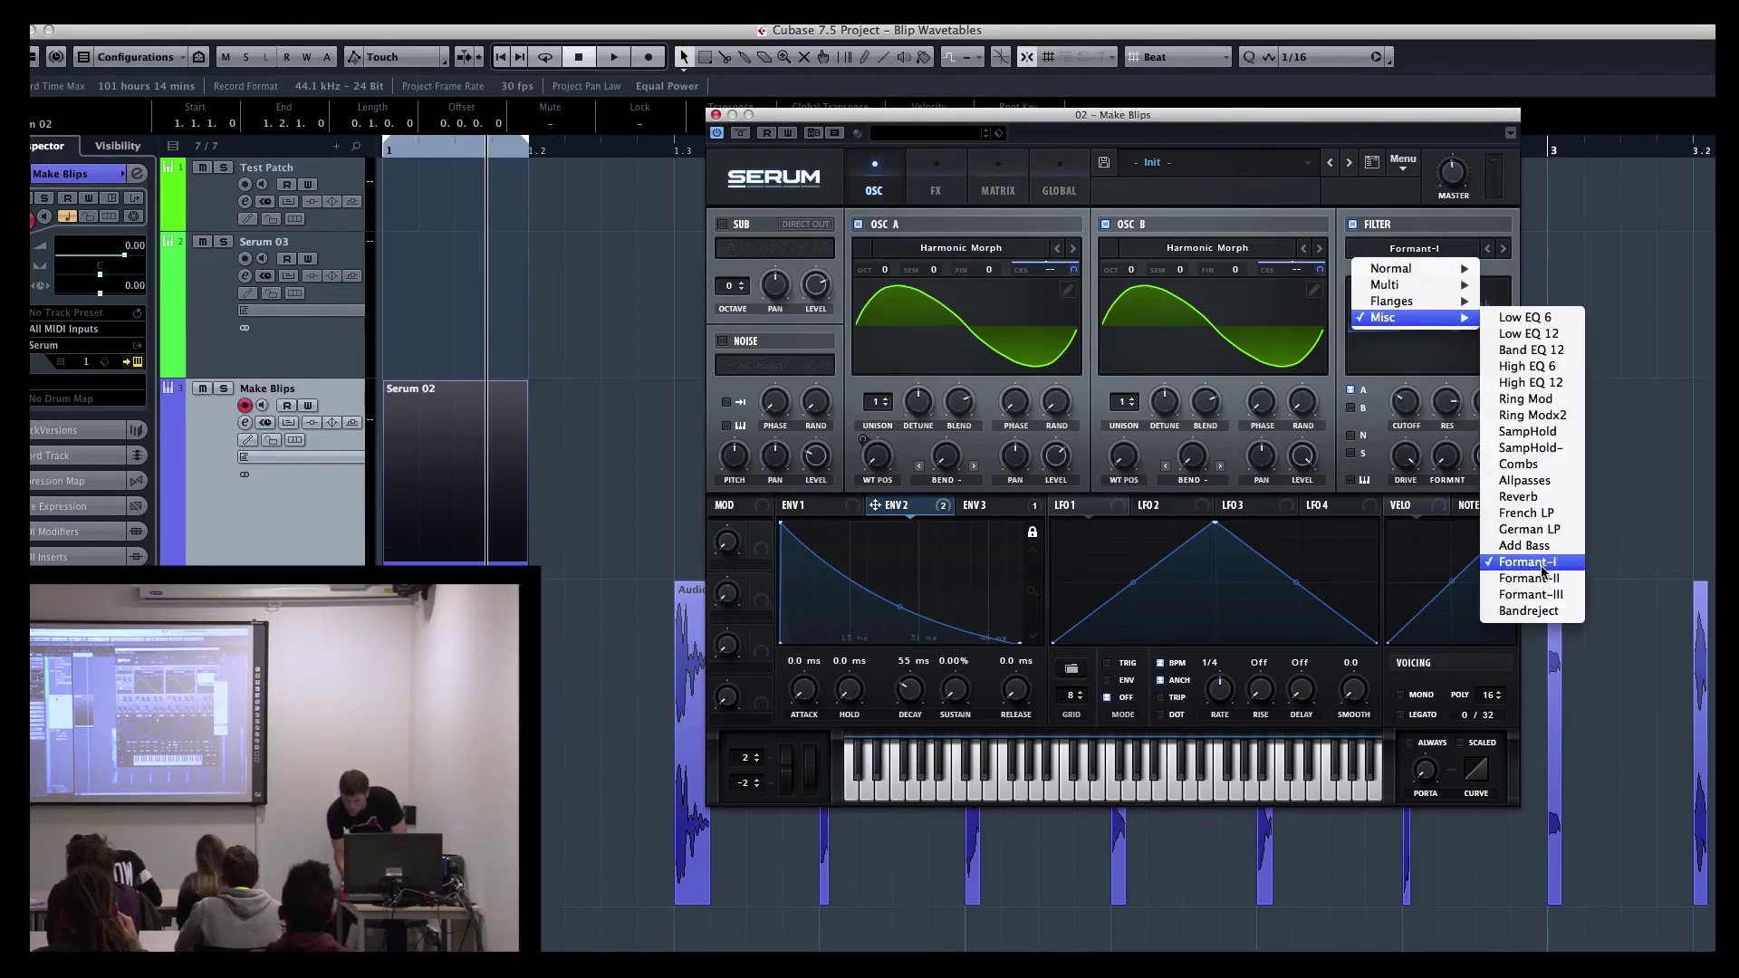
{"action": "left_click", "coordinate": [953, 210]}
Step: Set the type of the Filter effect in Serum's effects rack to Phs 48+
{"action": "left_click", "coordinate": [937, 191]}
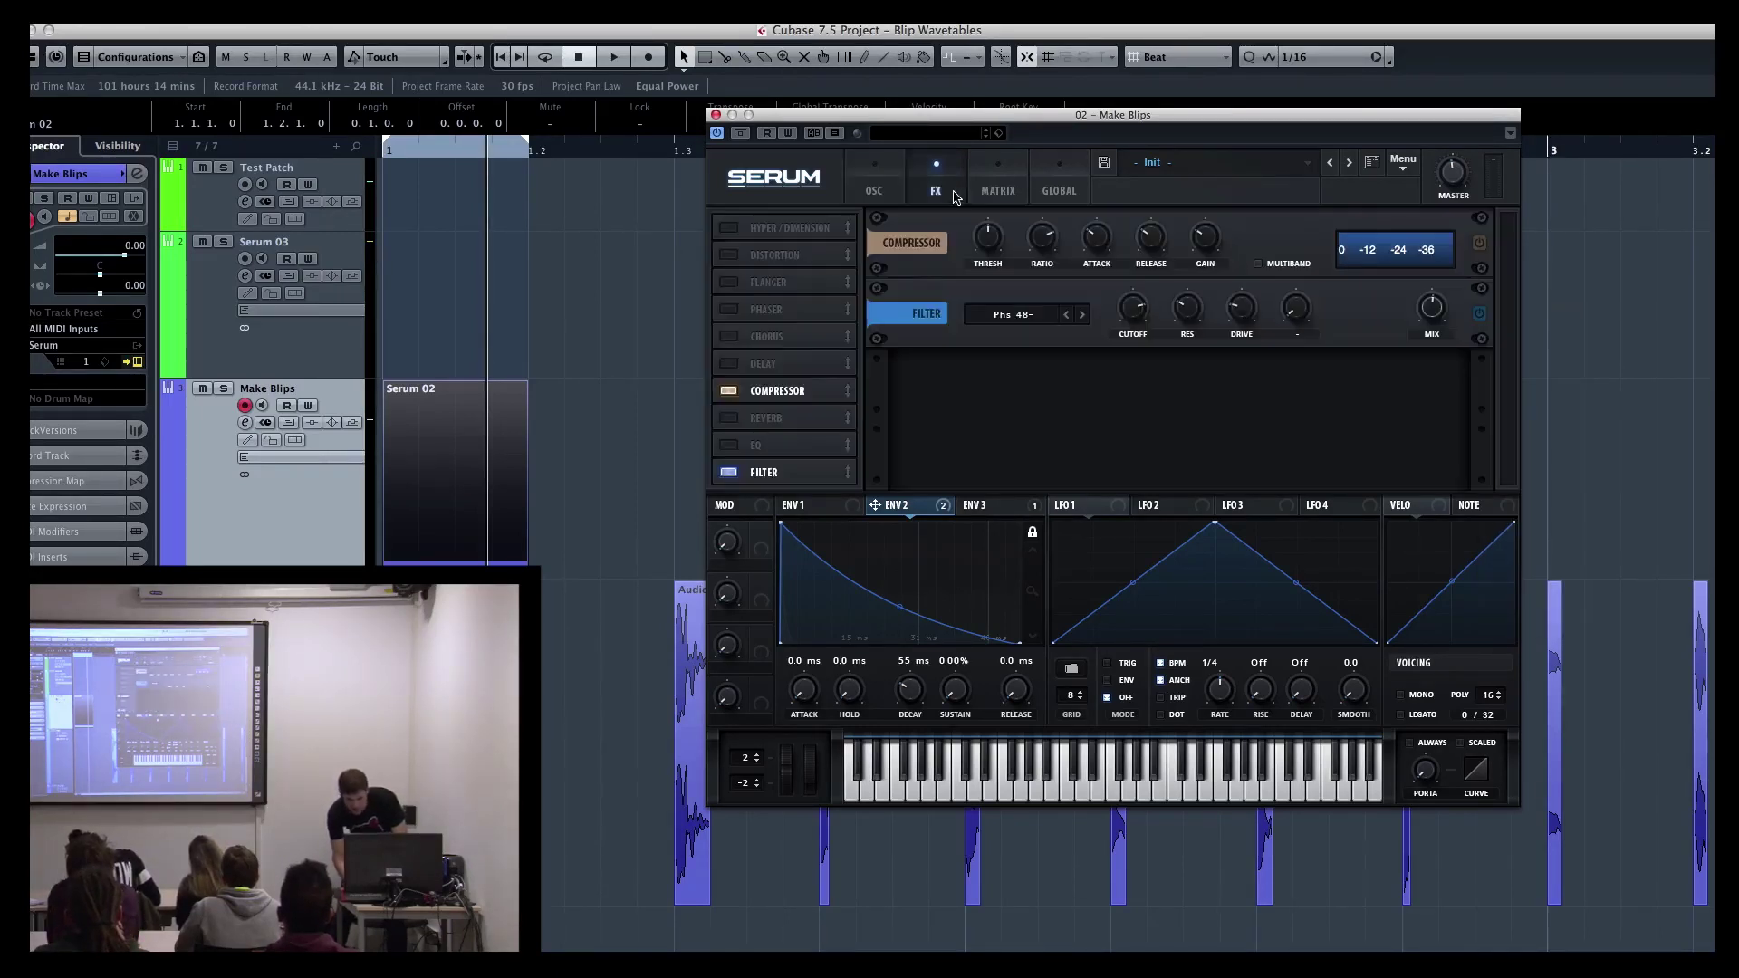
{"action": "left_click", "coordinate": [1023, 317]}
{"action": "mouse_move", "coordinate": [1014, 368]}
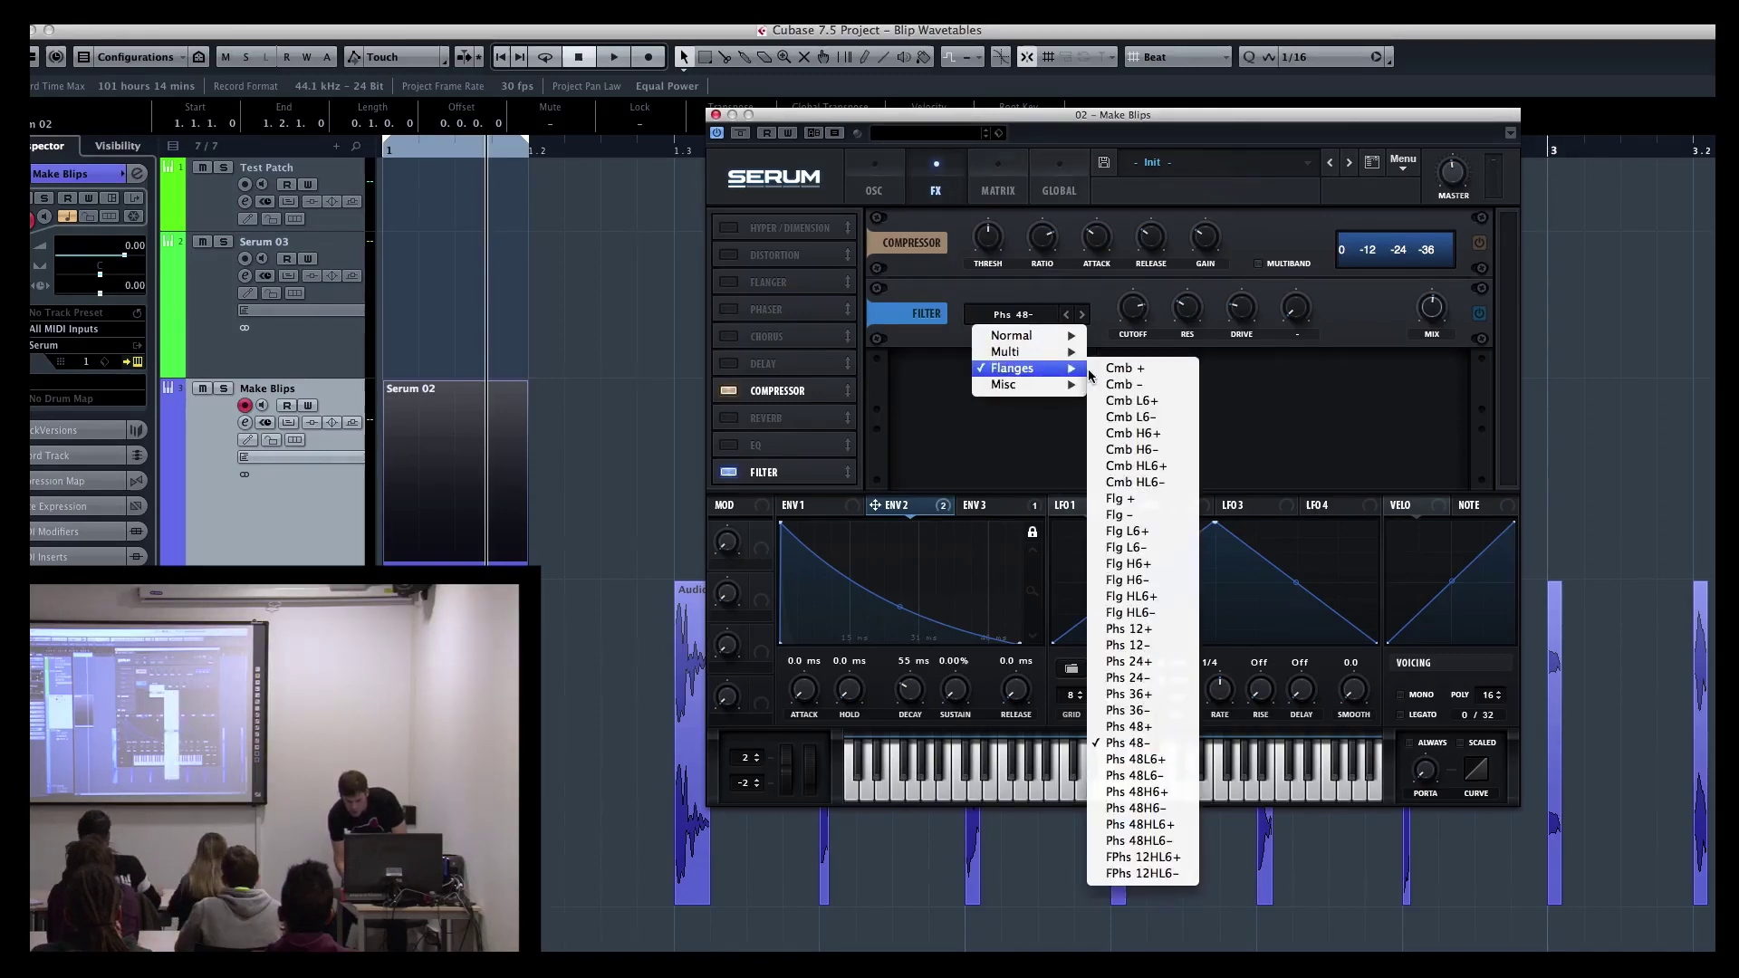
{"action": "left_click", "coordinate": [1125, 726]}
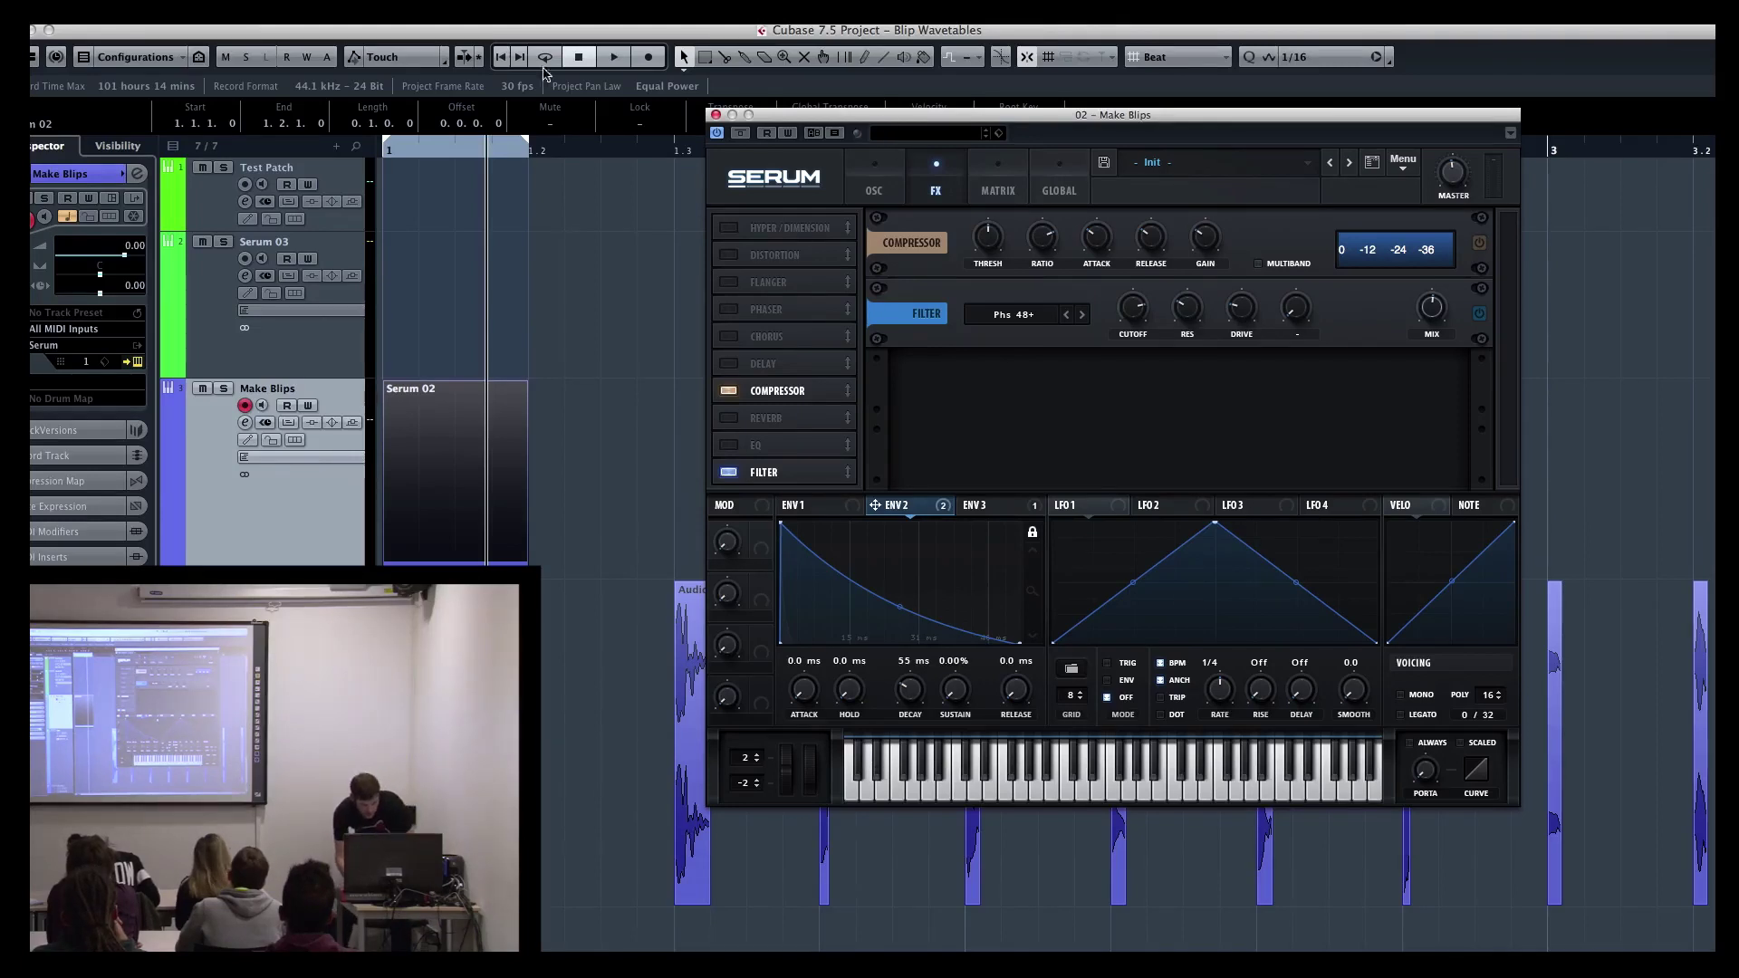
Step: Select the Serum 03 track and open its Serum instrument to inspect oscillator A's wavetable position
{"action": "left_click", "coordinate": [321, 265]}
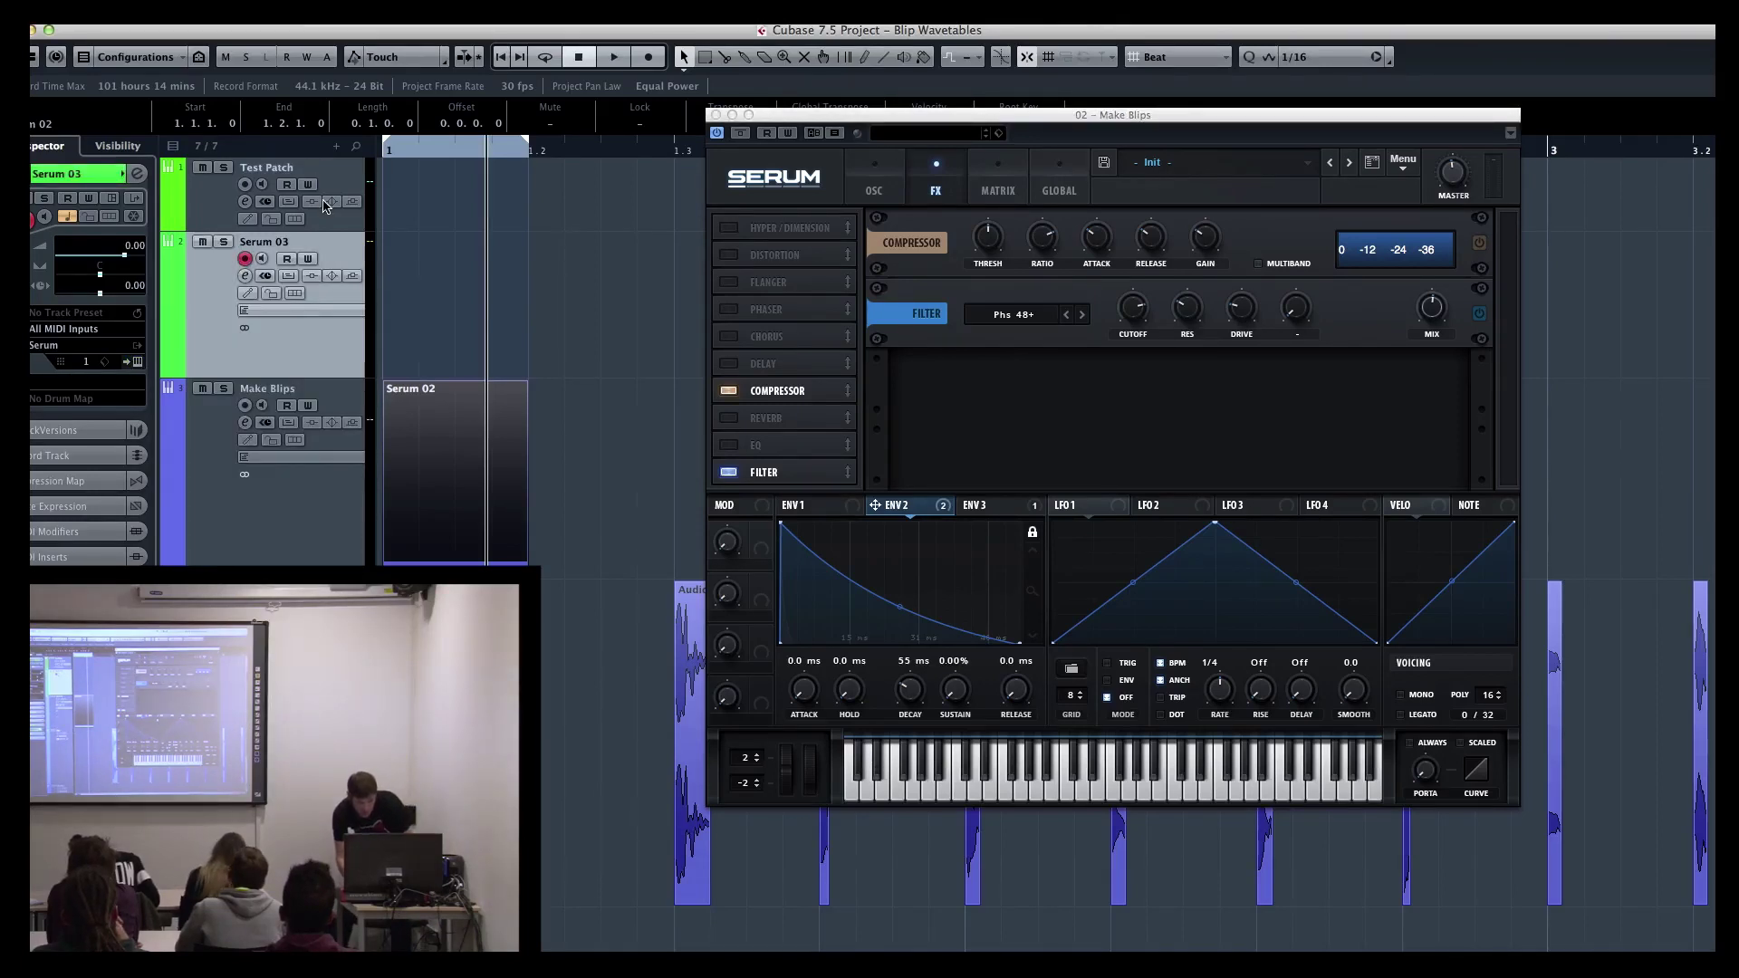
{"action": "left_click", "coordinate": [139, 363]}
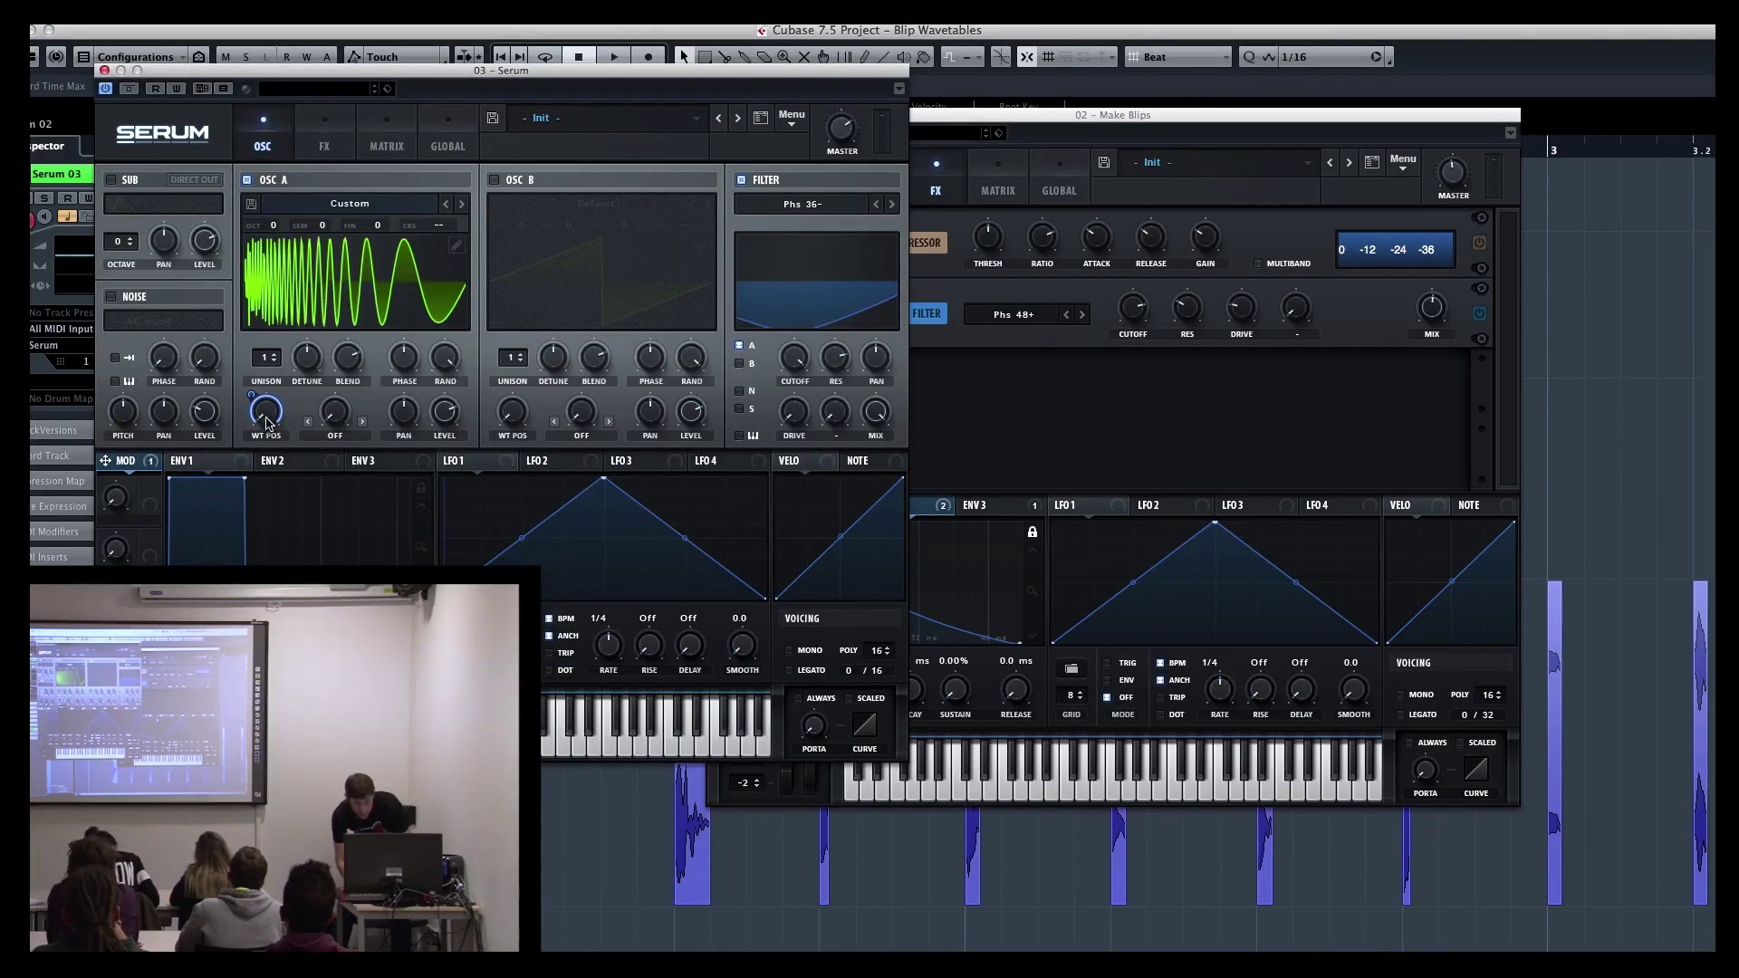
{"action": "mouse_move", "coordinate": [268, 423]}
{"action": "left_mouse_down"}
{"action": "mouse_move", "coordinate": [267, 407]}
{"action": "mouse_move", "coordinate": [267, 423]}
{"action": "left_mouse_up"}
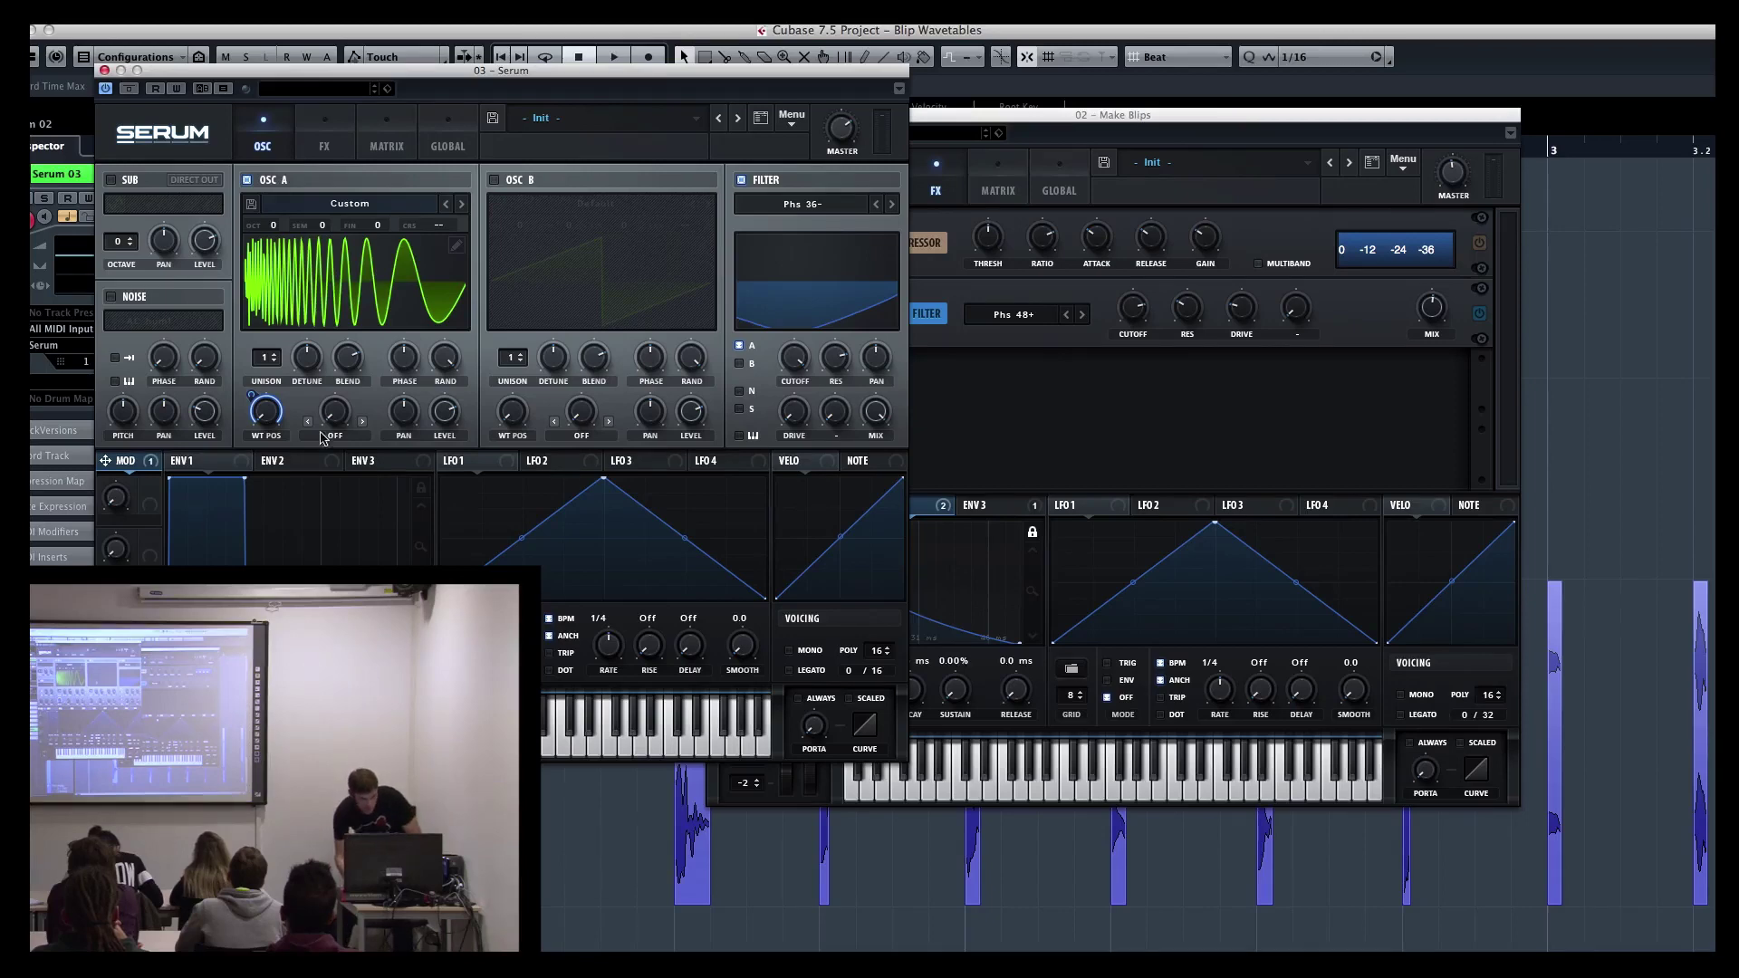
Step: Load the user wavetable Blip Wave Fade Morph 6 into oscillator A and switch off the Phs 36- filter
{"action": "left_click", "coordinate": [390, 203]}
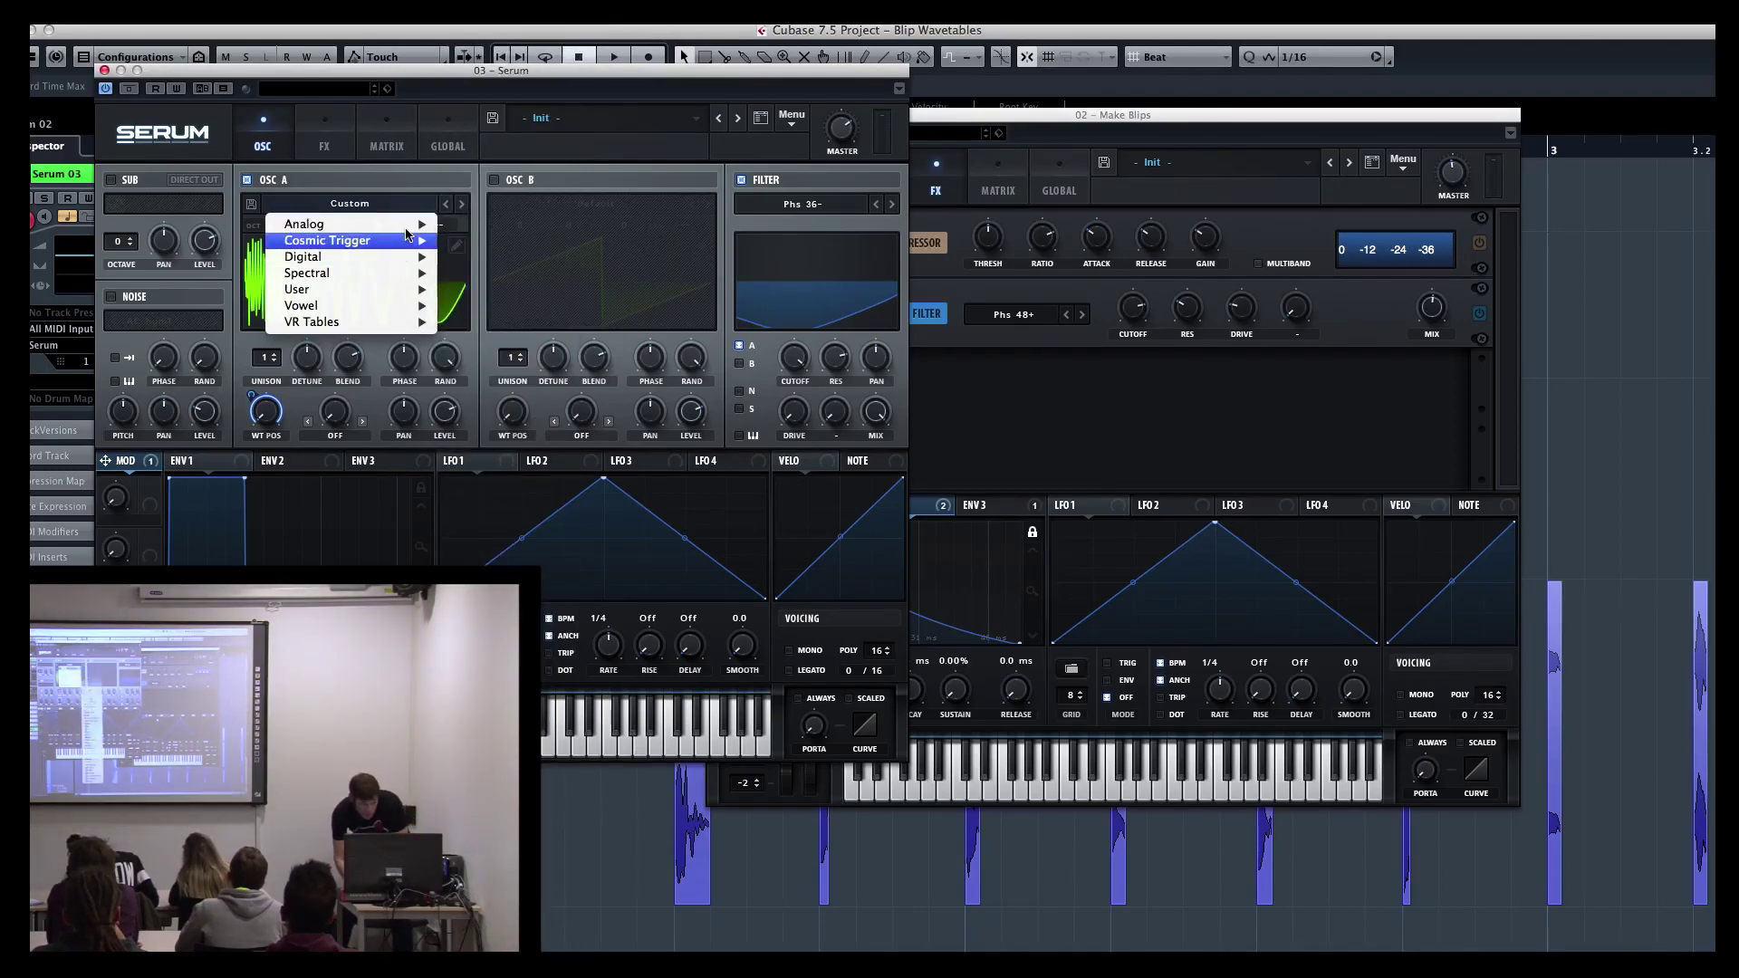
{"action": "mouse_move", "coordinate": [411, 300]}
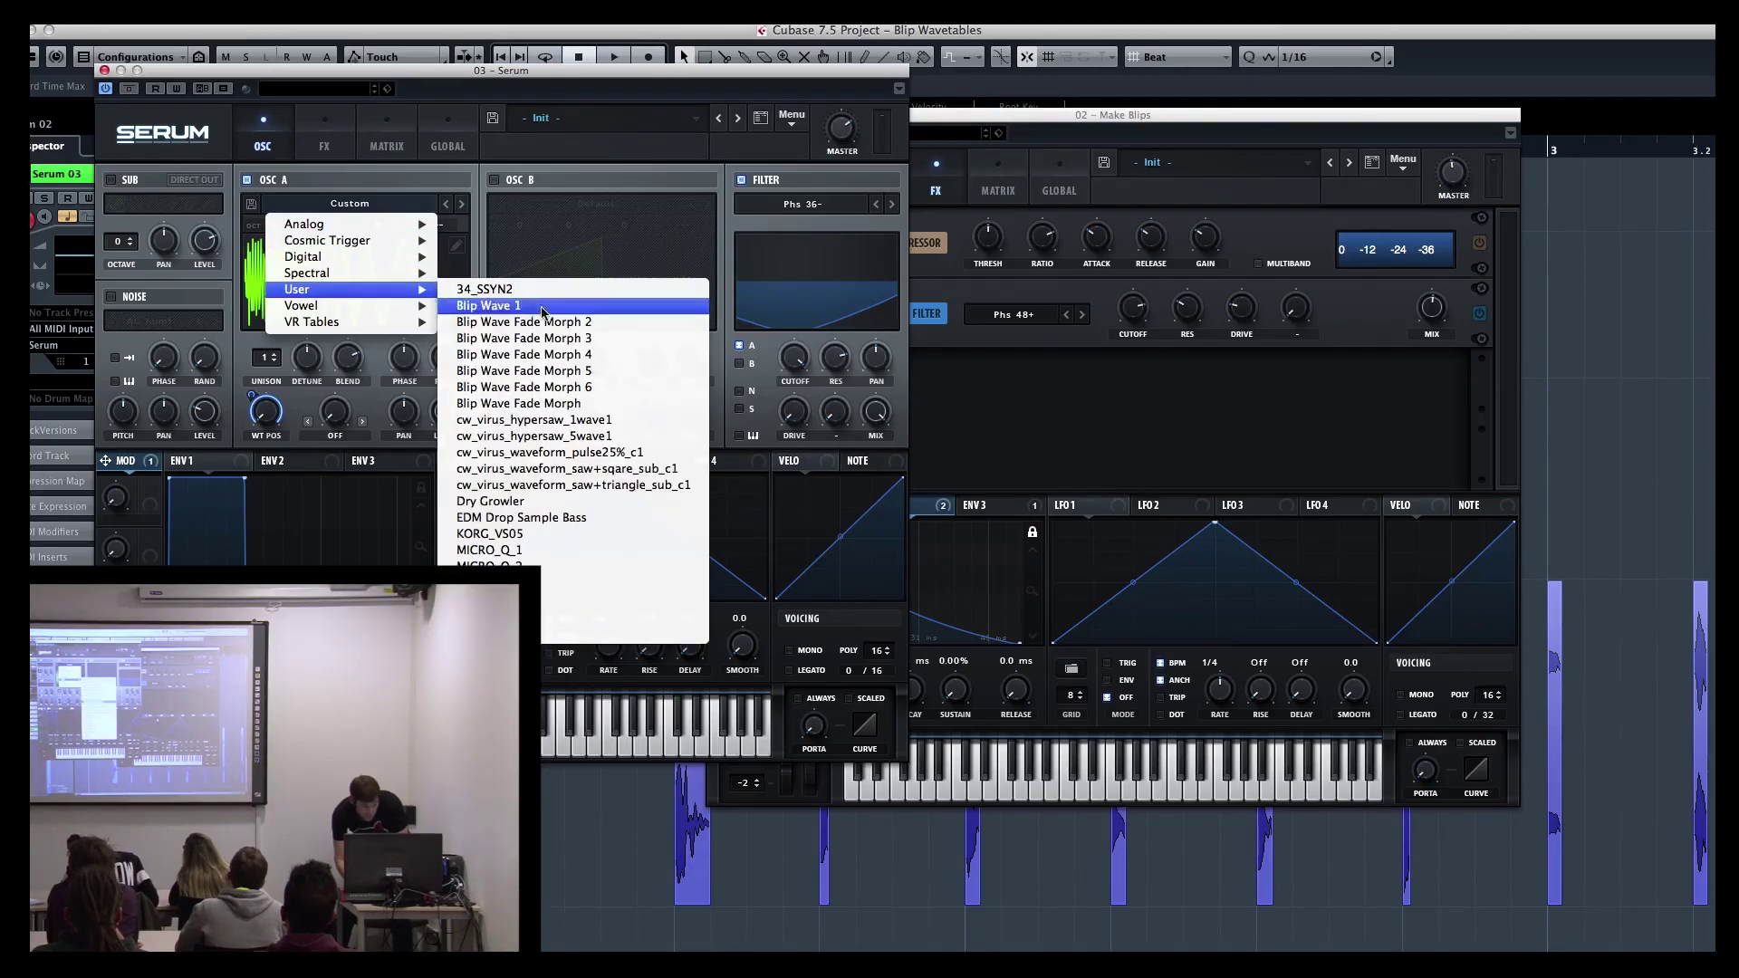
{"action": "left_click", "coordinate": [507, 390]}
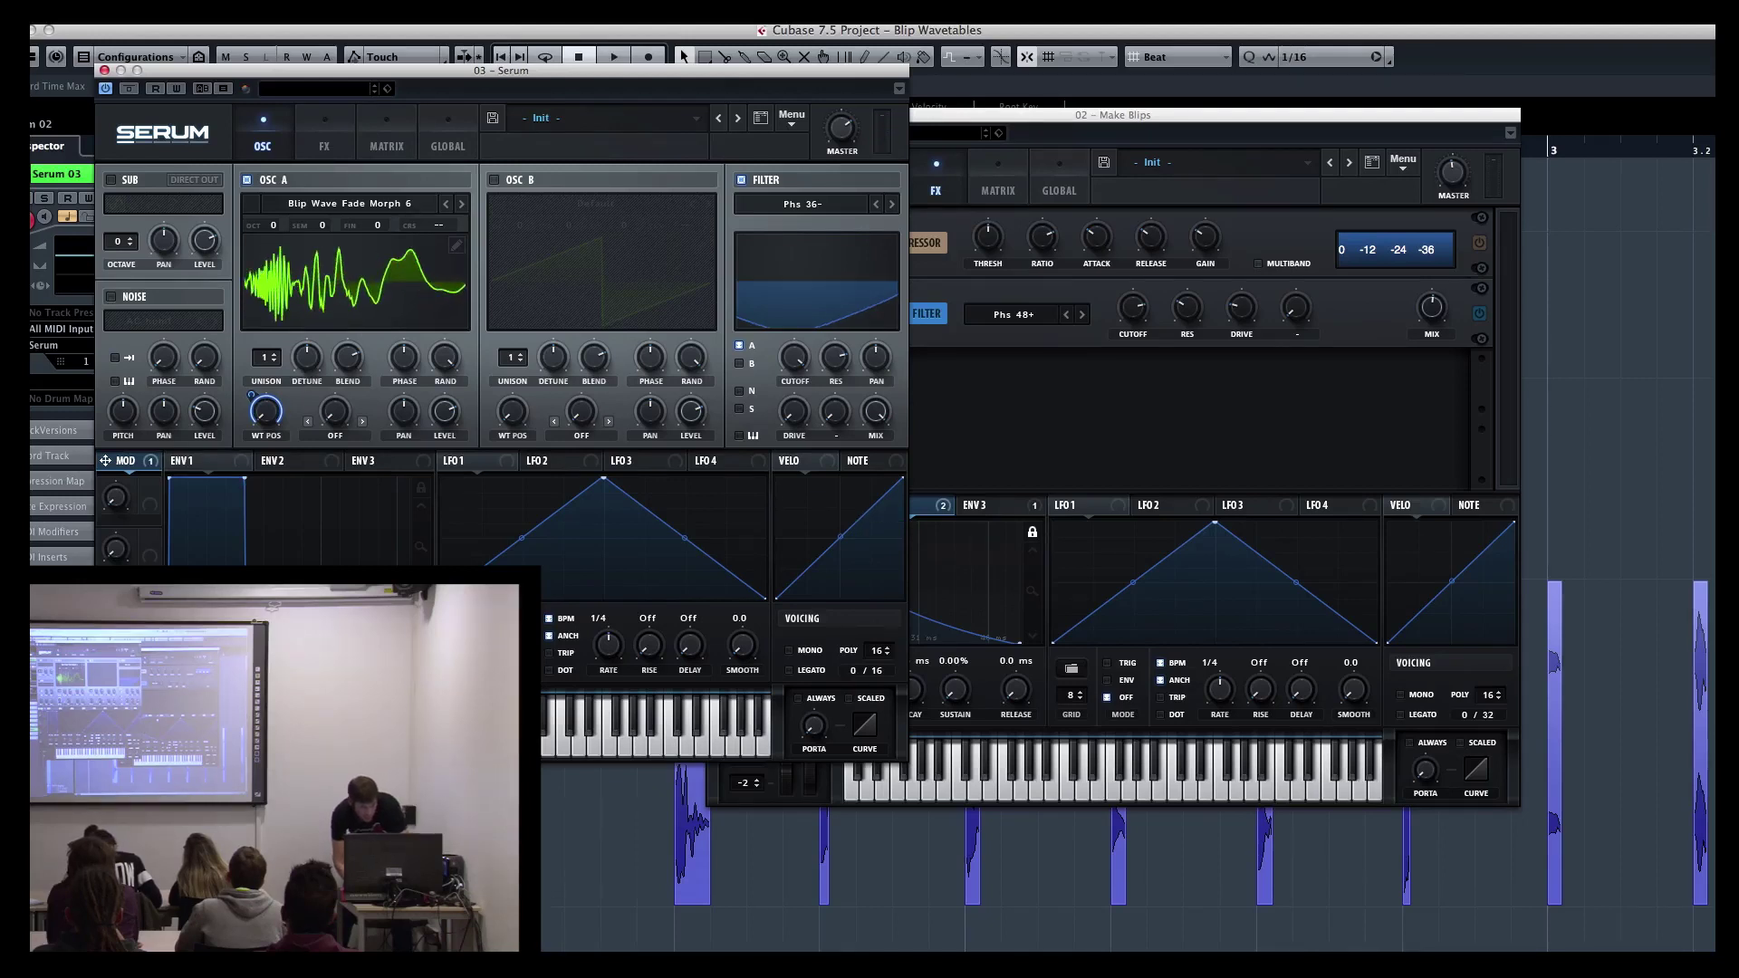
{"action": "left_click", "coordinate": [741, 181]}
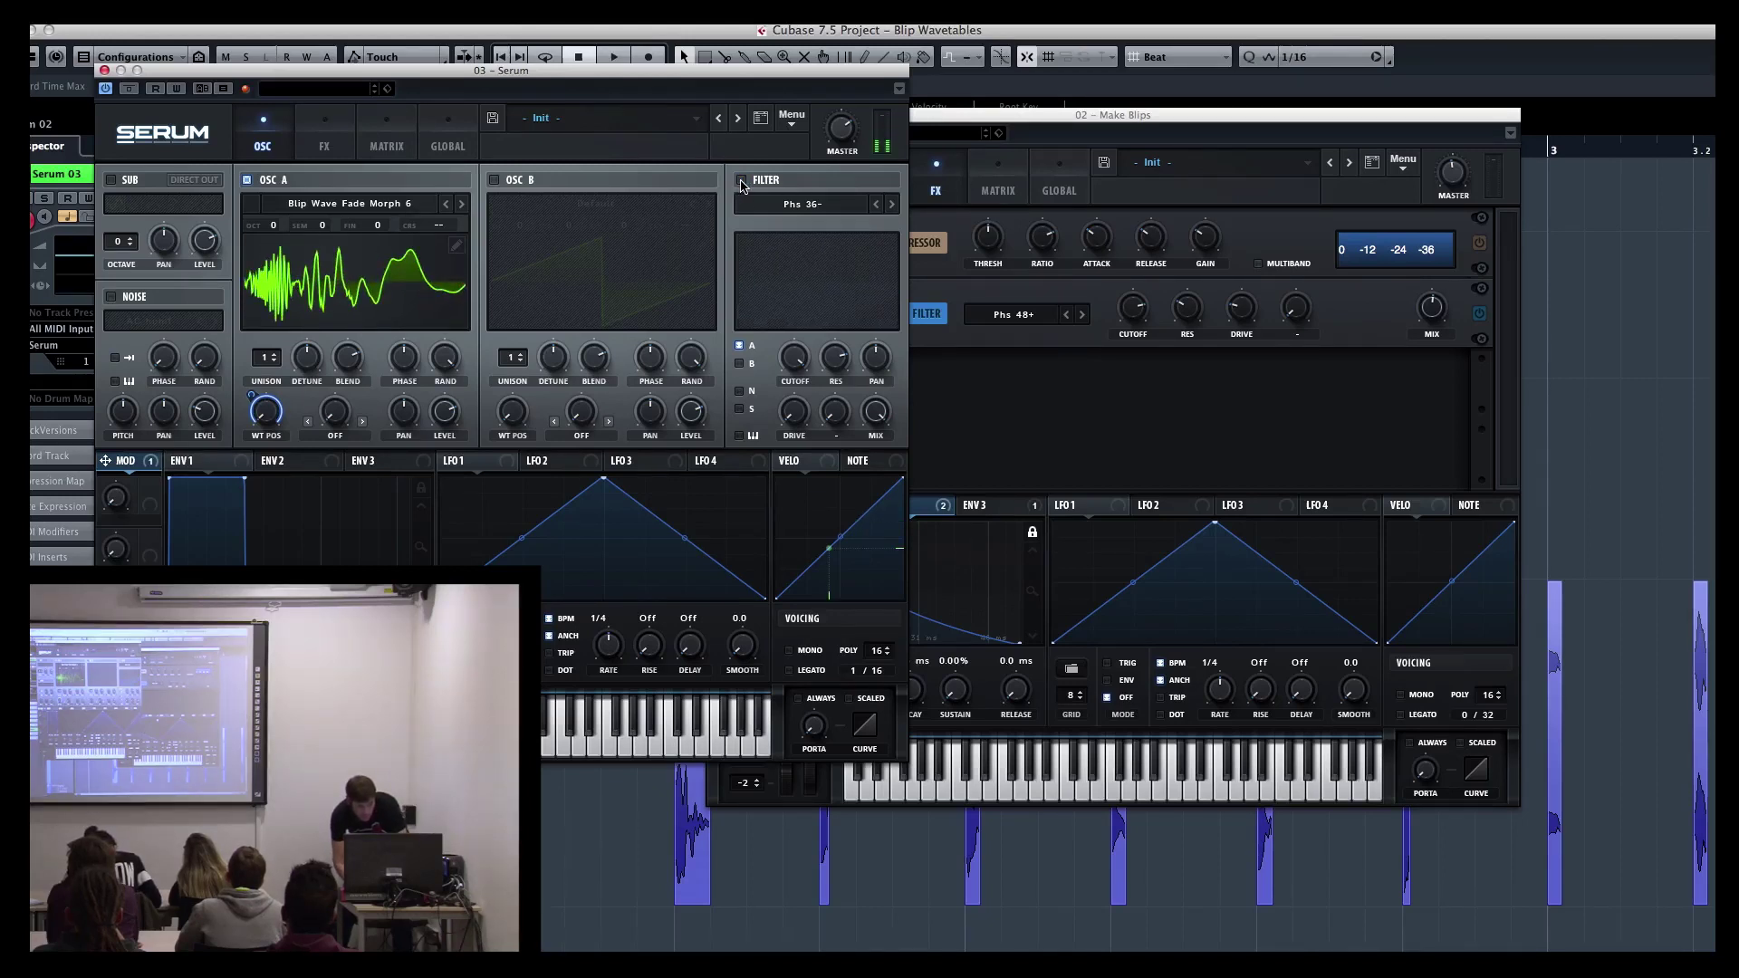
Step: Examine the Blip Wave Fade Morph 6 waveform in oscillator A's wavetable editor, and close the editor
{"action": "left_click", "coordinate": [458, 247]}
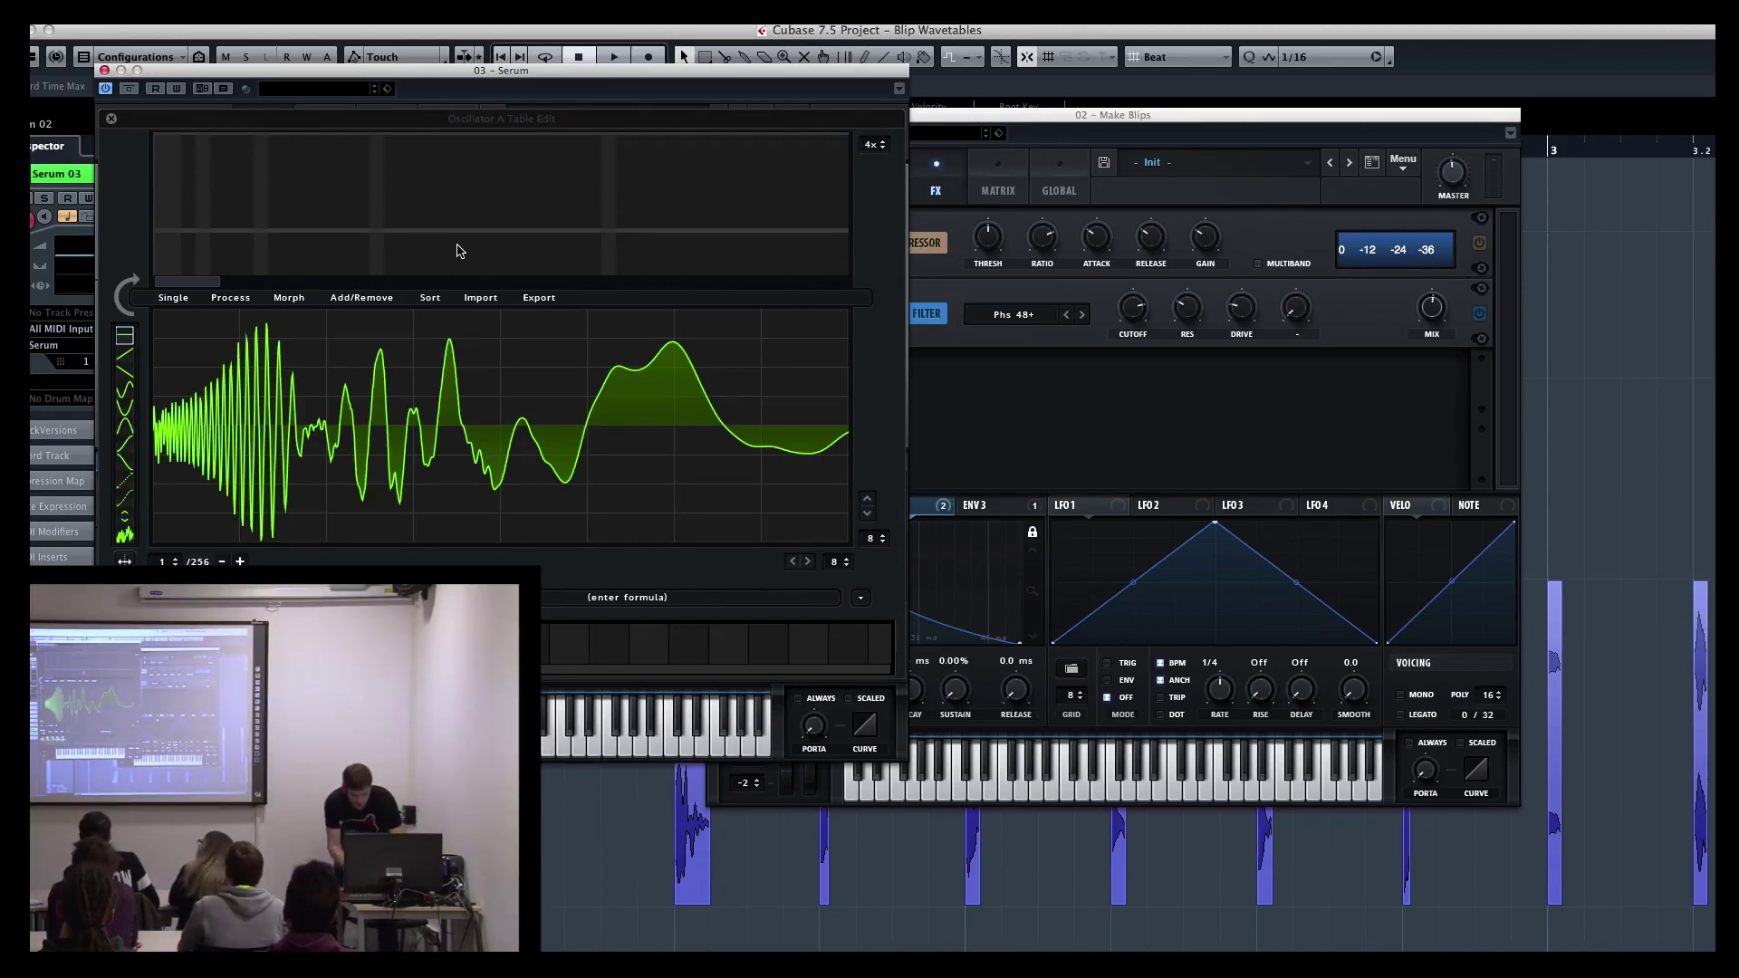
{"action": "left_click", "coordinate": [457, 252]}
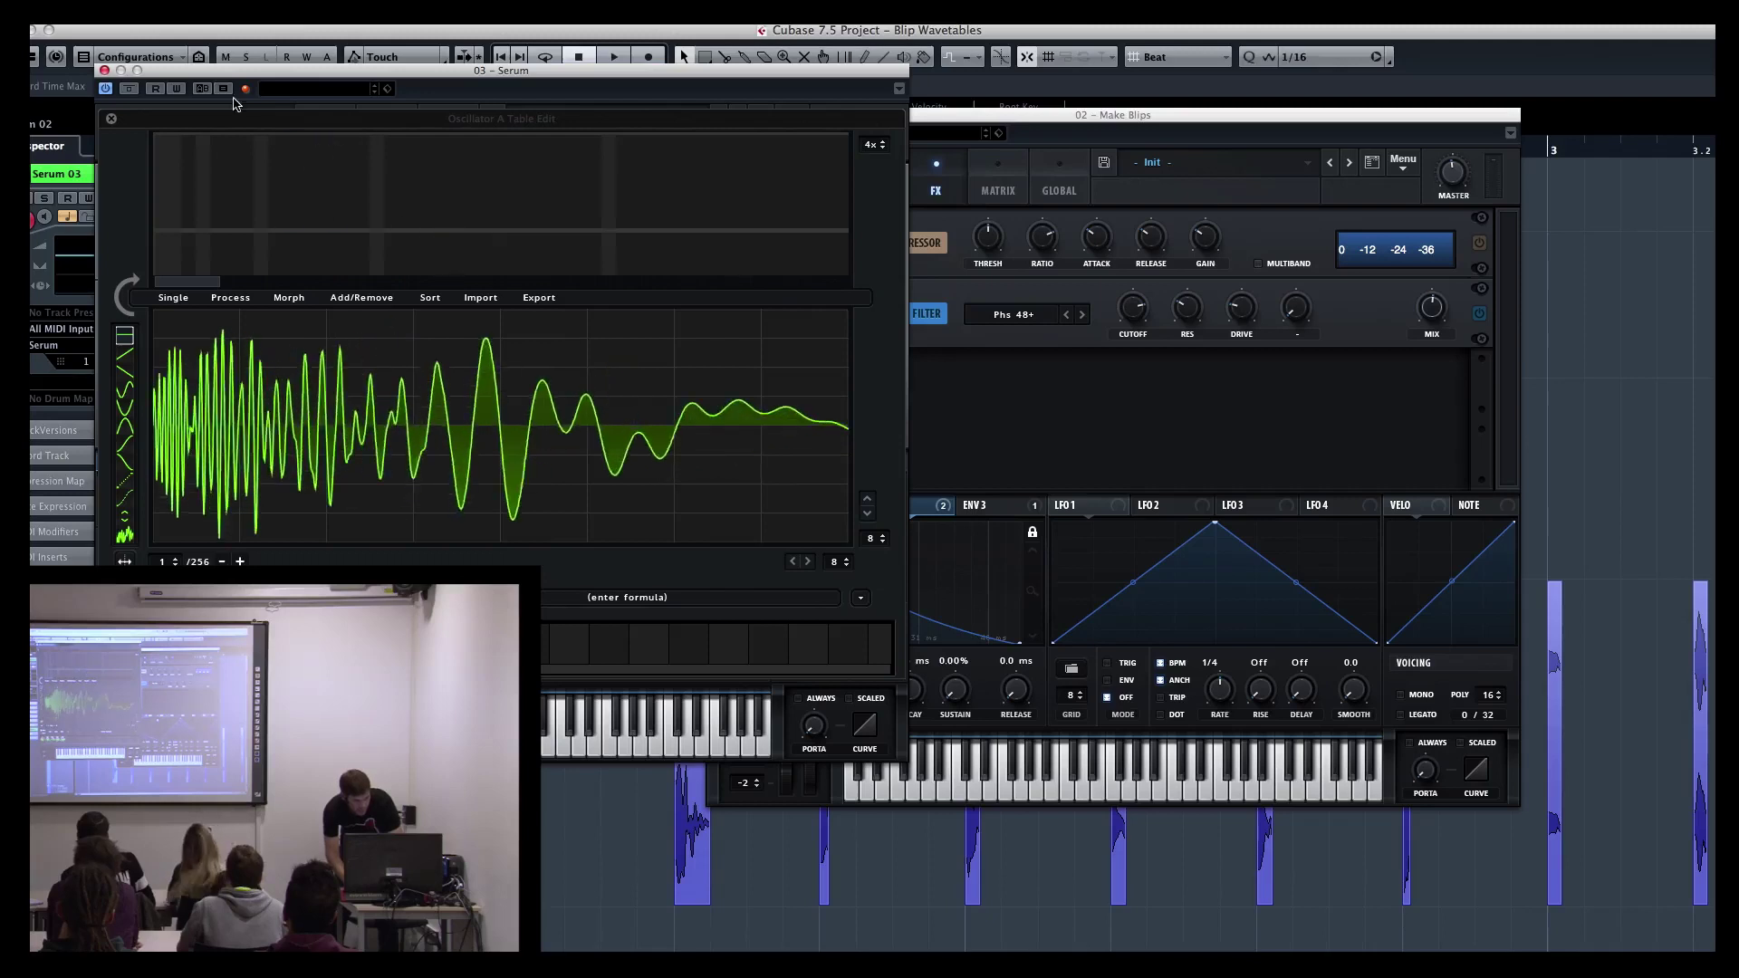
{"action": "left_click", "coordinate": [111, 117]}
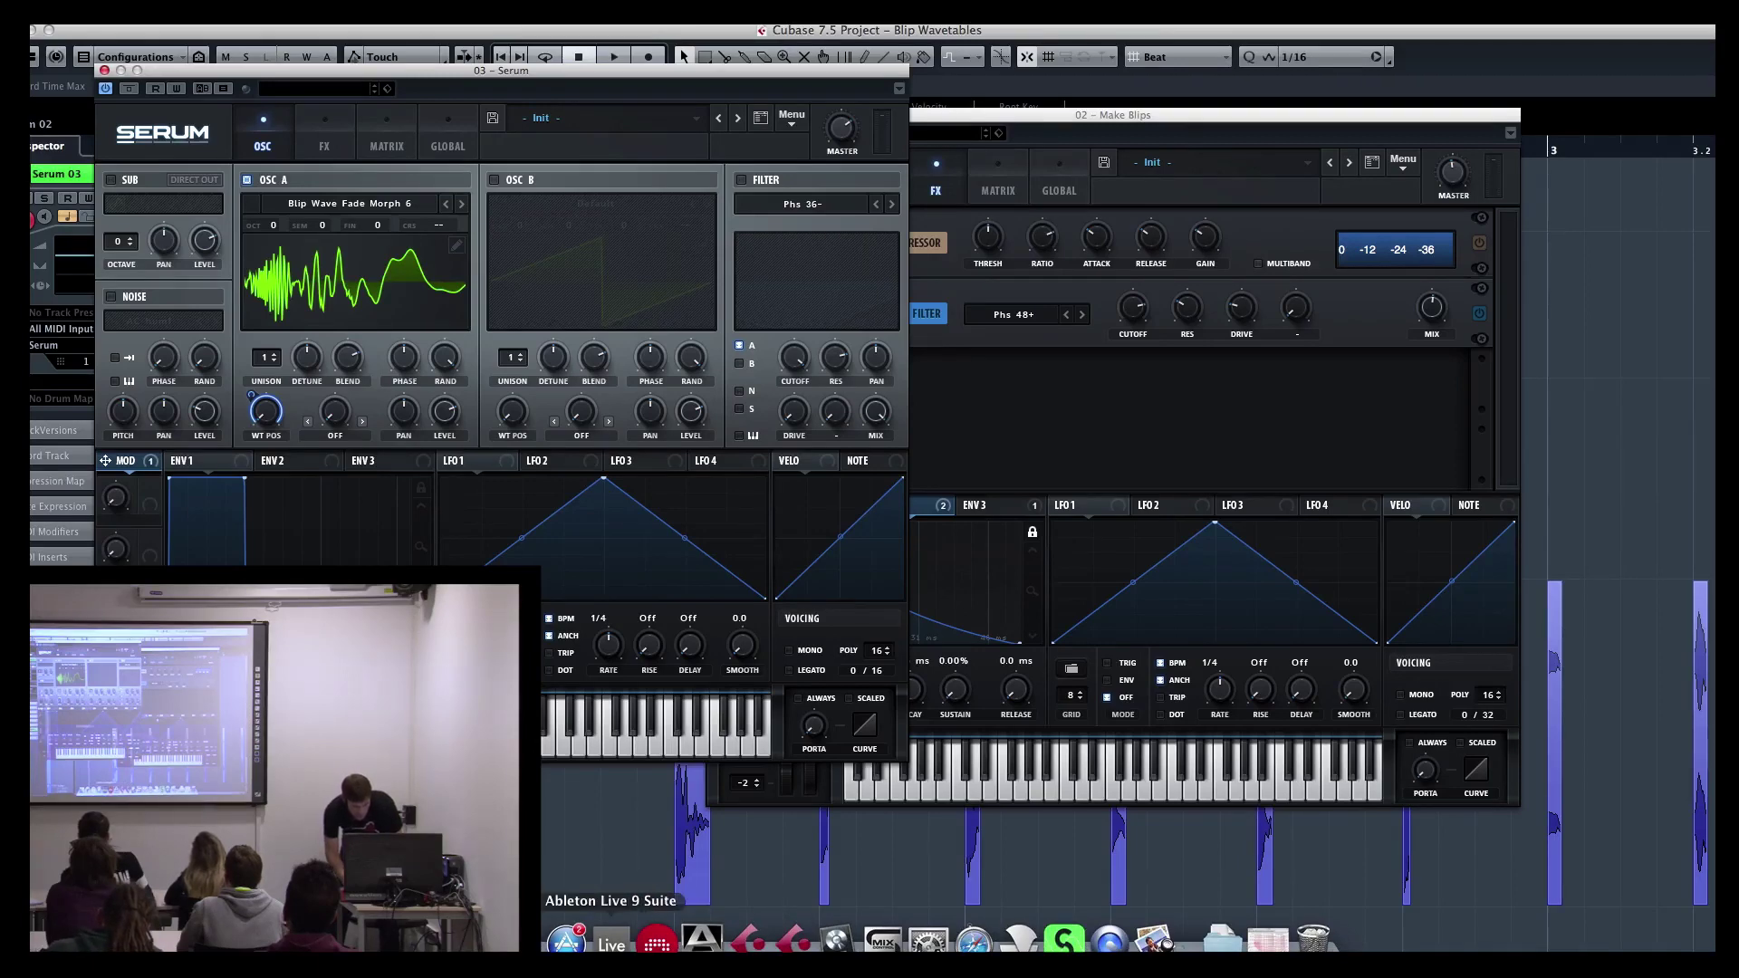
Step: Switch through Ableton Live to iTunes and play Out Of Mana (Far Too Loud remix) - 12b from the EUMES playlist
{"action": "left_click", "coordinate": [612, 942]}
{"action": "key", "text": "super+Tab"}
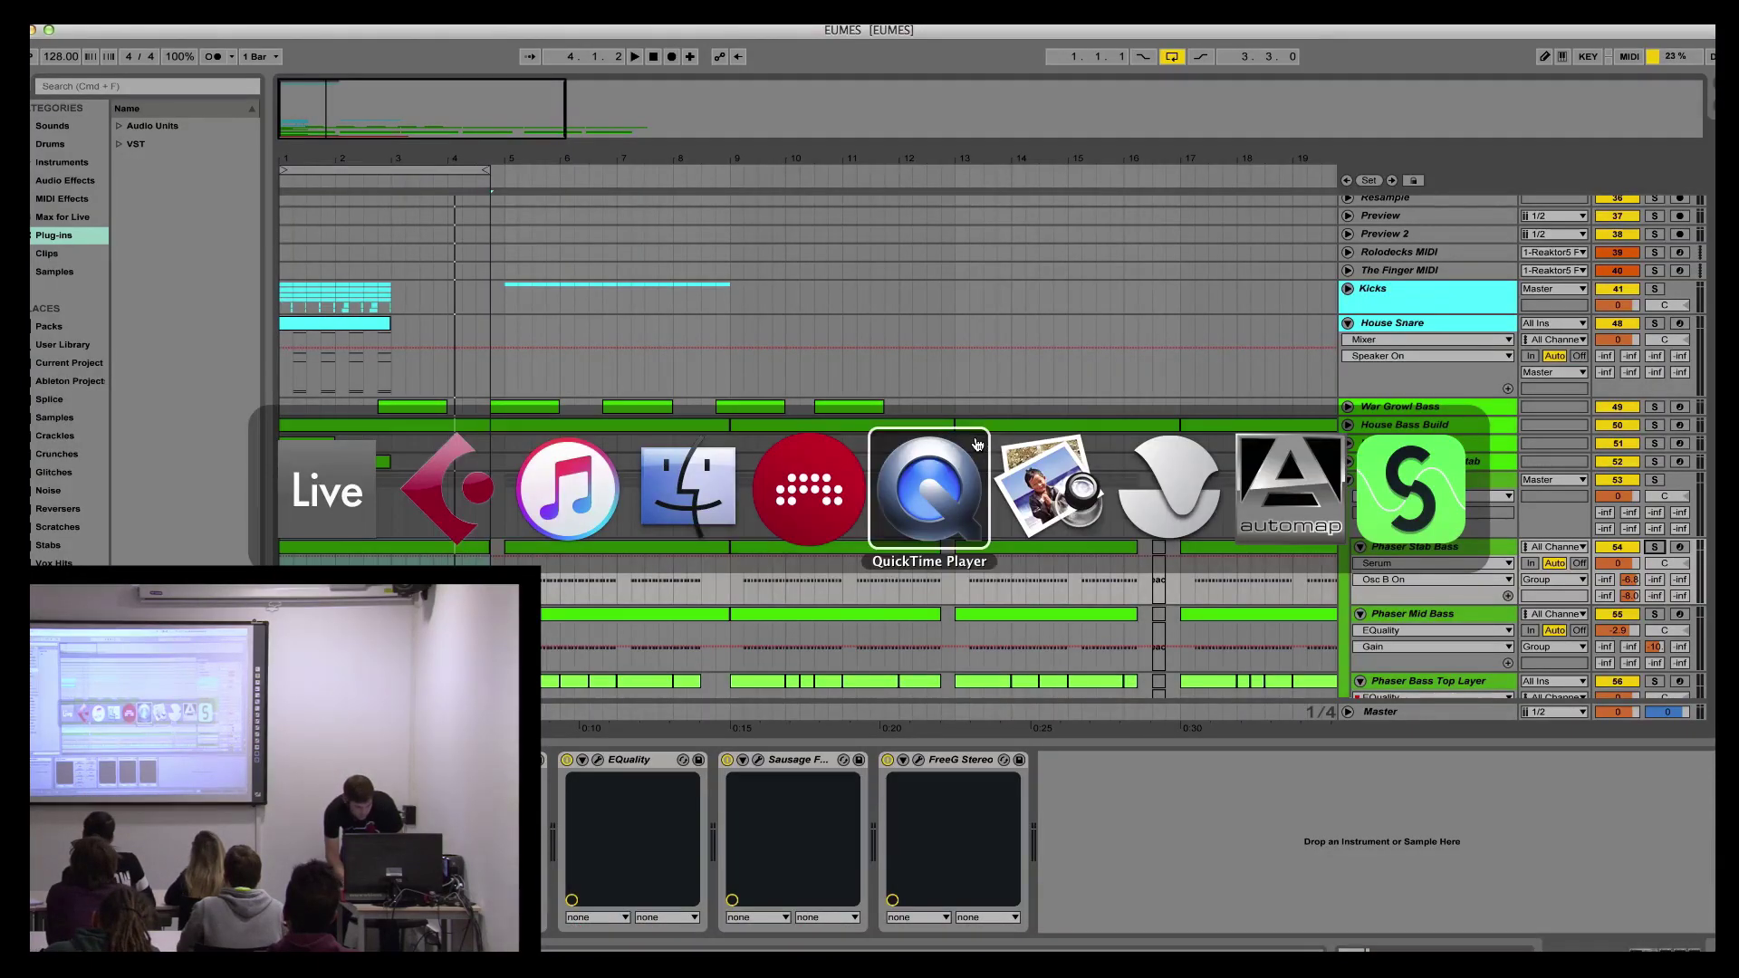
{"action": "left_click", "coordinate": [568, 489]}
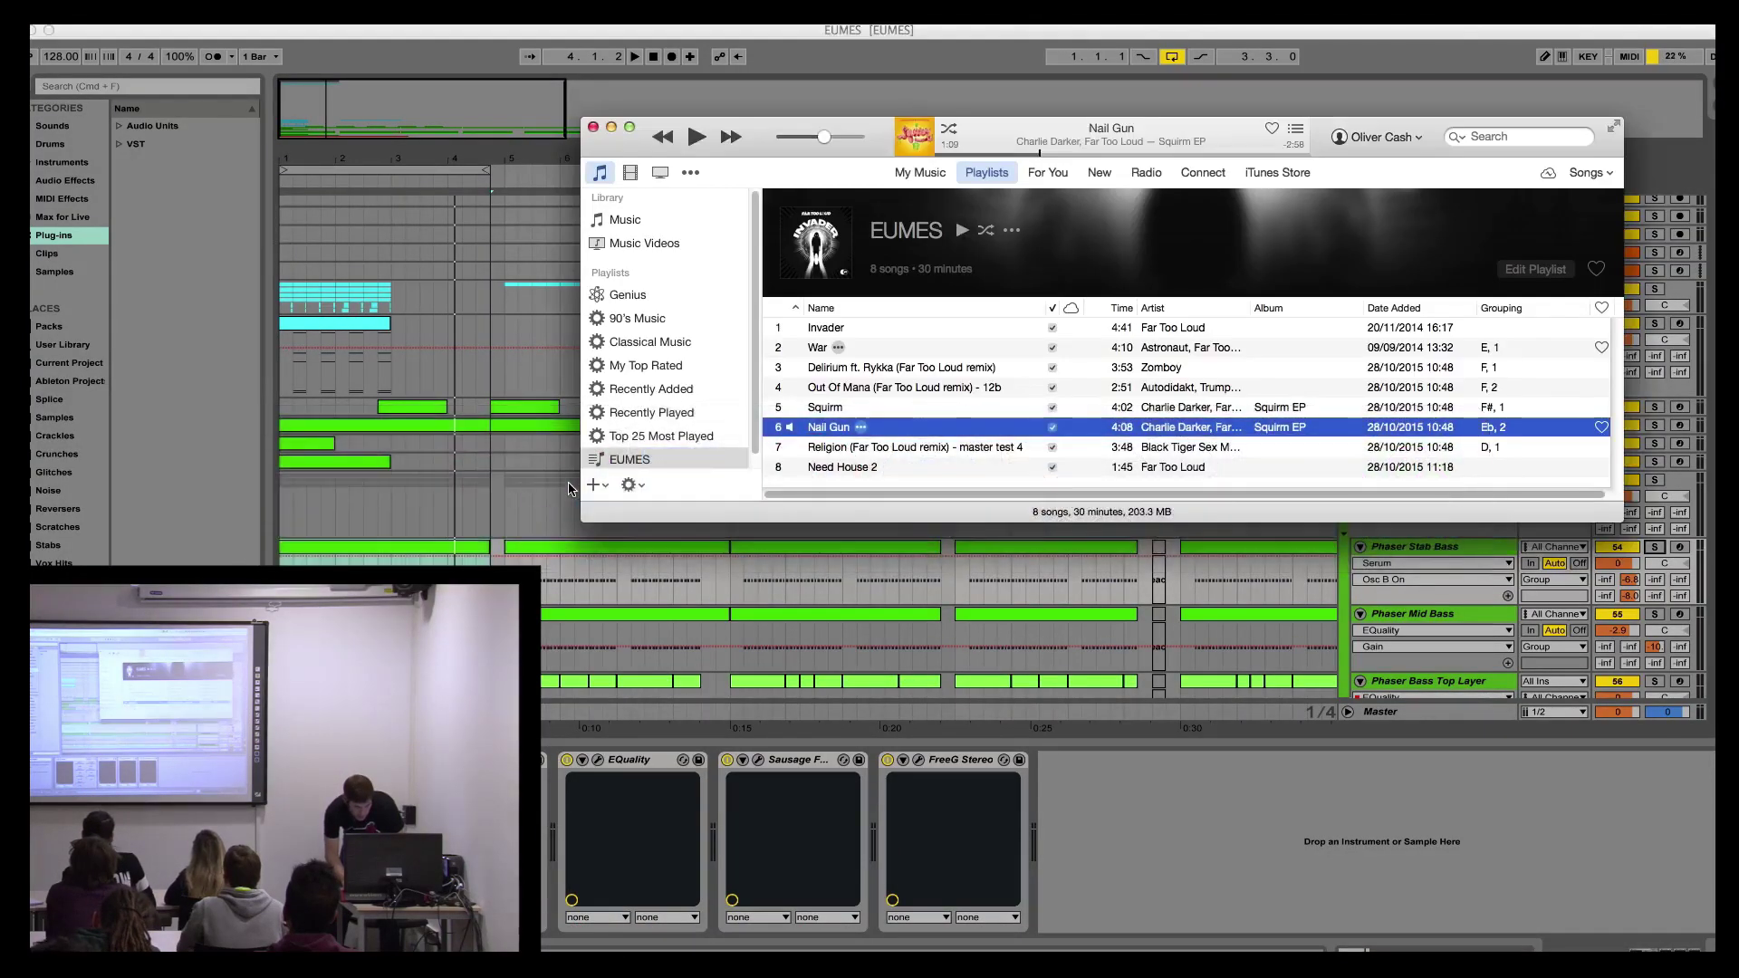
{"action": "left_click", "coordinate": [913, 389]}
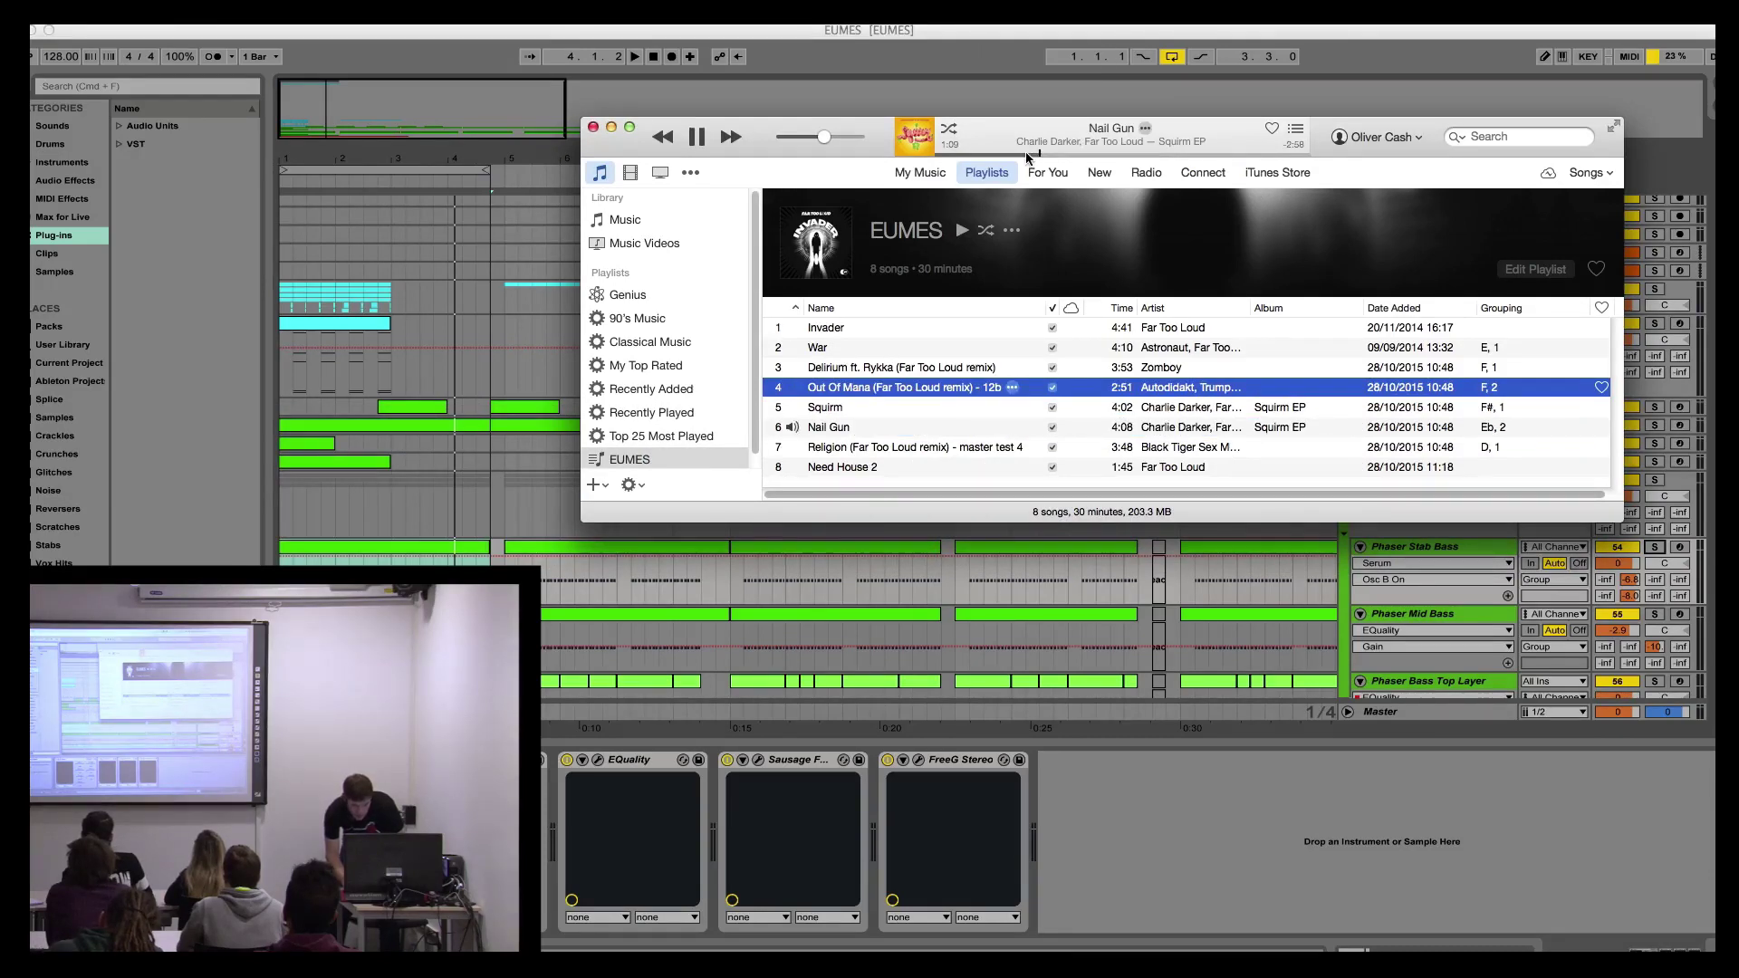
{"action": "double_click", "coordinate": [934, 384]}
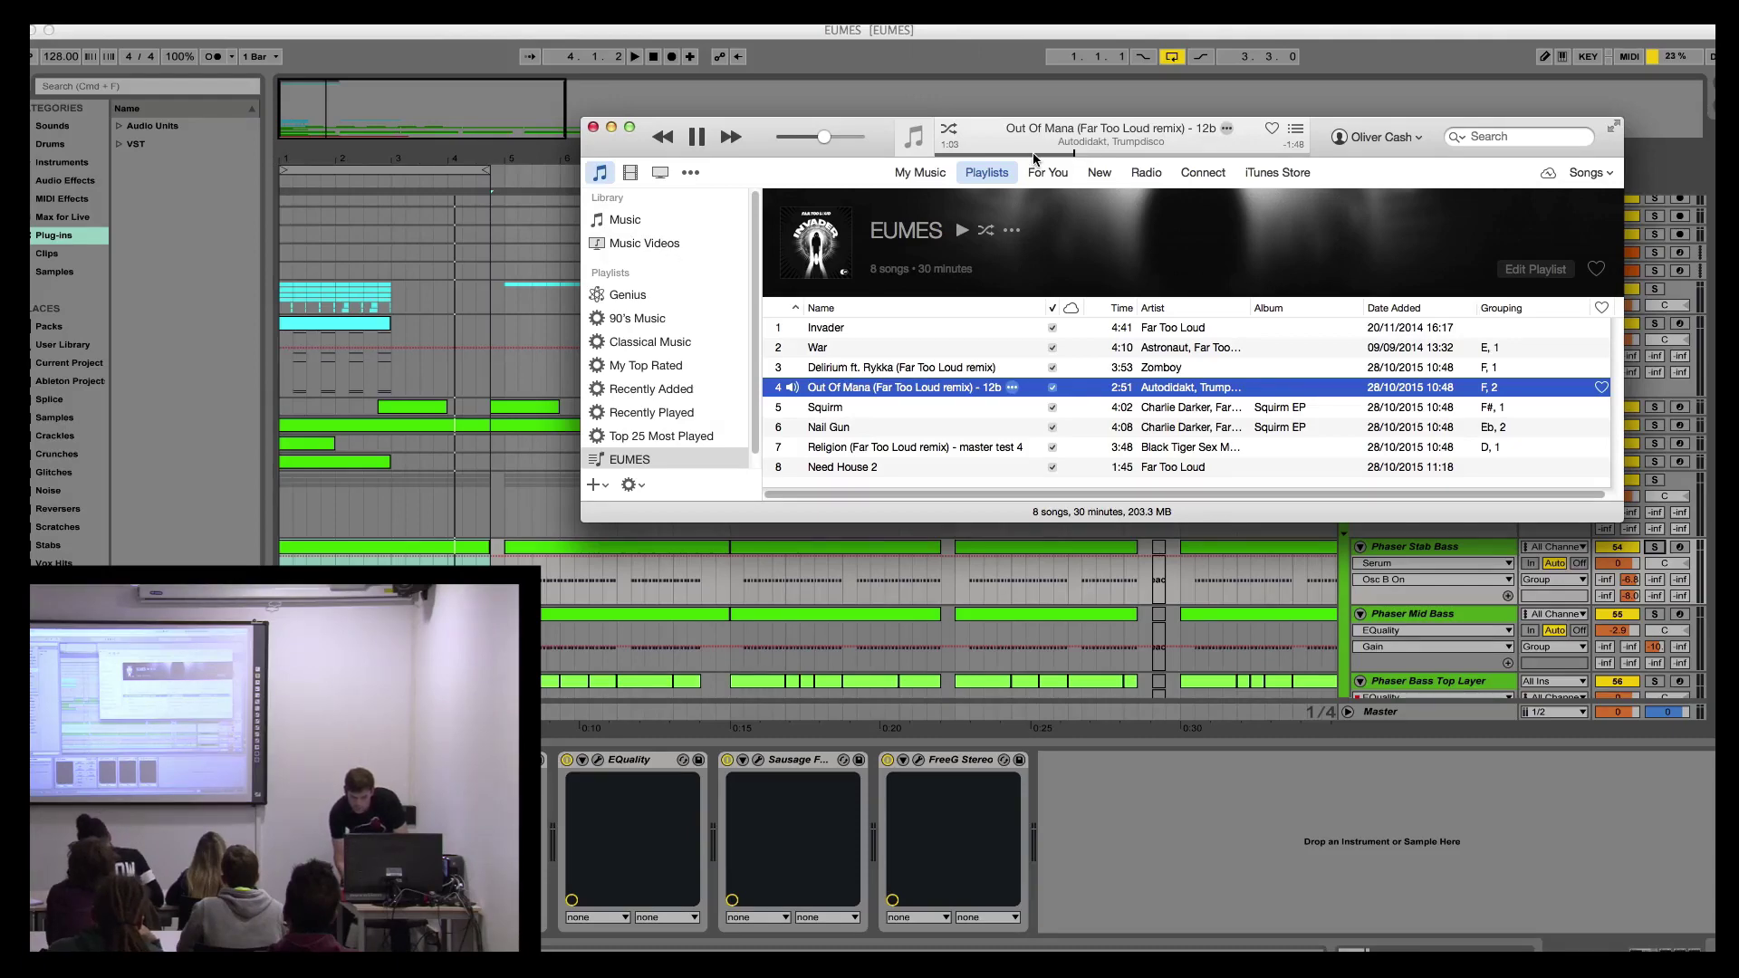
Step: Switch to Bitwig Studio and select the Drop Snot Bass track in the EUMES project
{"action": "key", "text": "super+Tab"}
{"action": "key", "text": "super+Tab"}
{"action": "key", "text": "super+Tab"}
{"action": "key", "text": "super+Tab"}
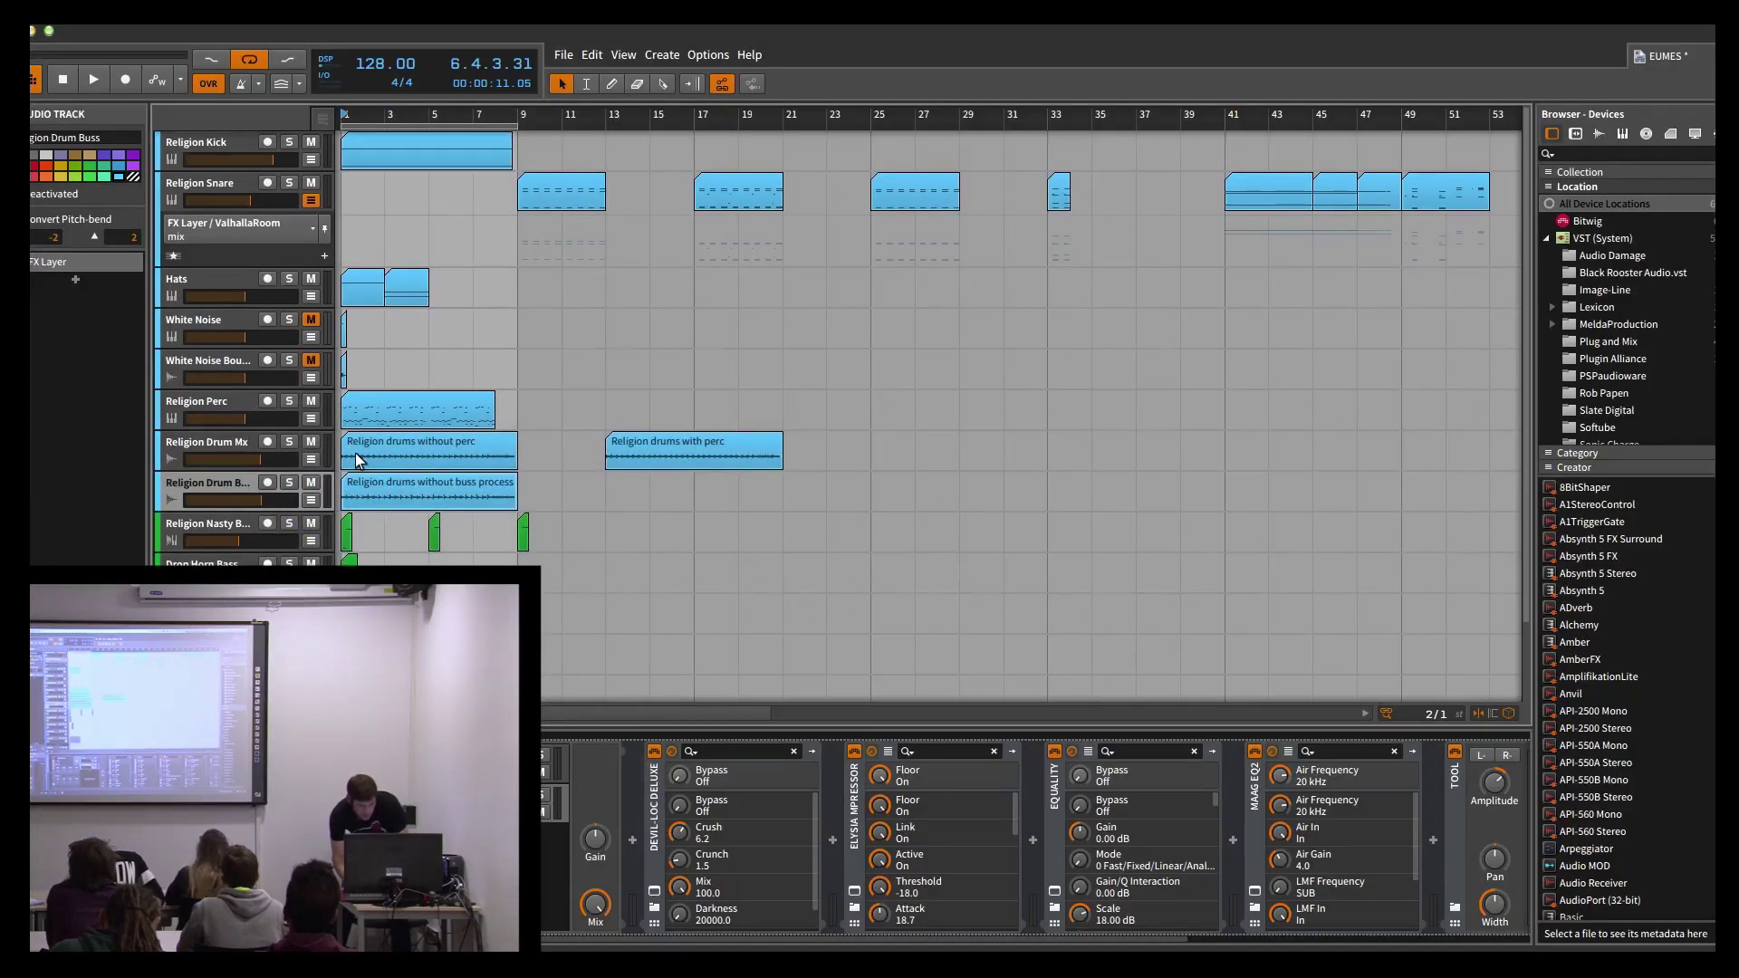
{"action": "scroll", "coordinate": [355, 452], "scroll_direction": "down", "scroll_amount": 2}
{"action": "left_click", "coordinate": [221, 545]}
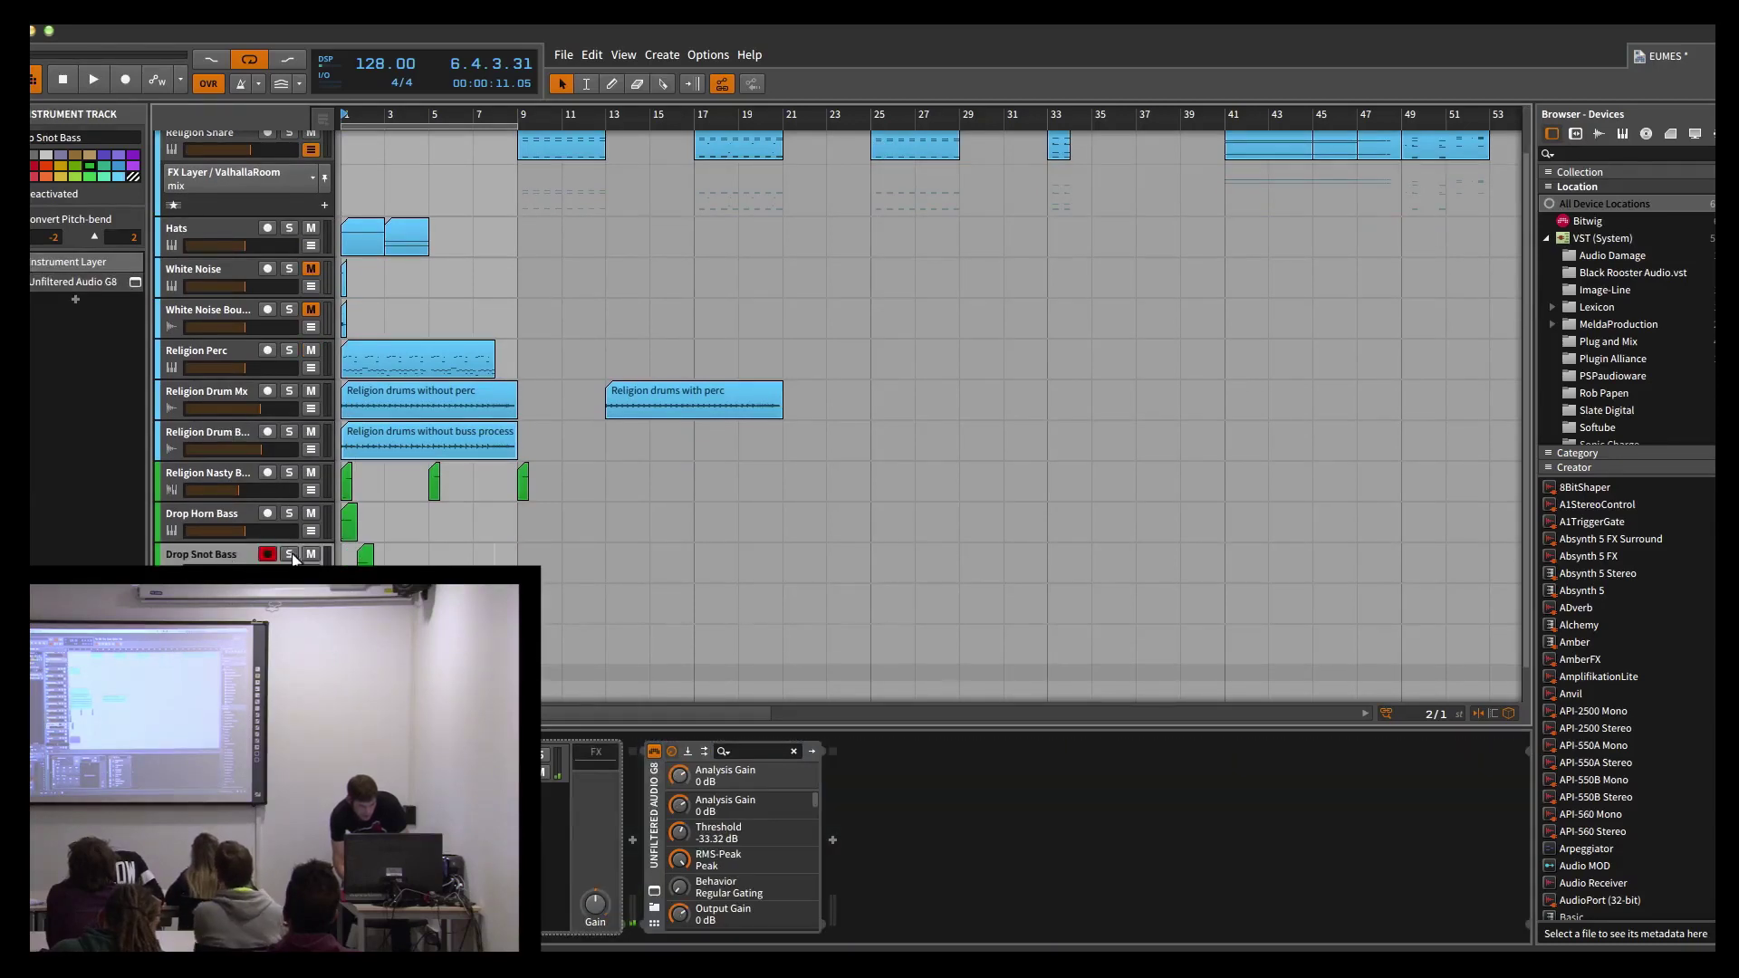
Step: Select the Drop Snot Bass clip starting at 1.4.1, solo its track, and start playback
{"action": "left_click", "coordinate": [366, 554]}
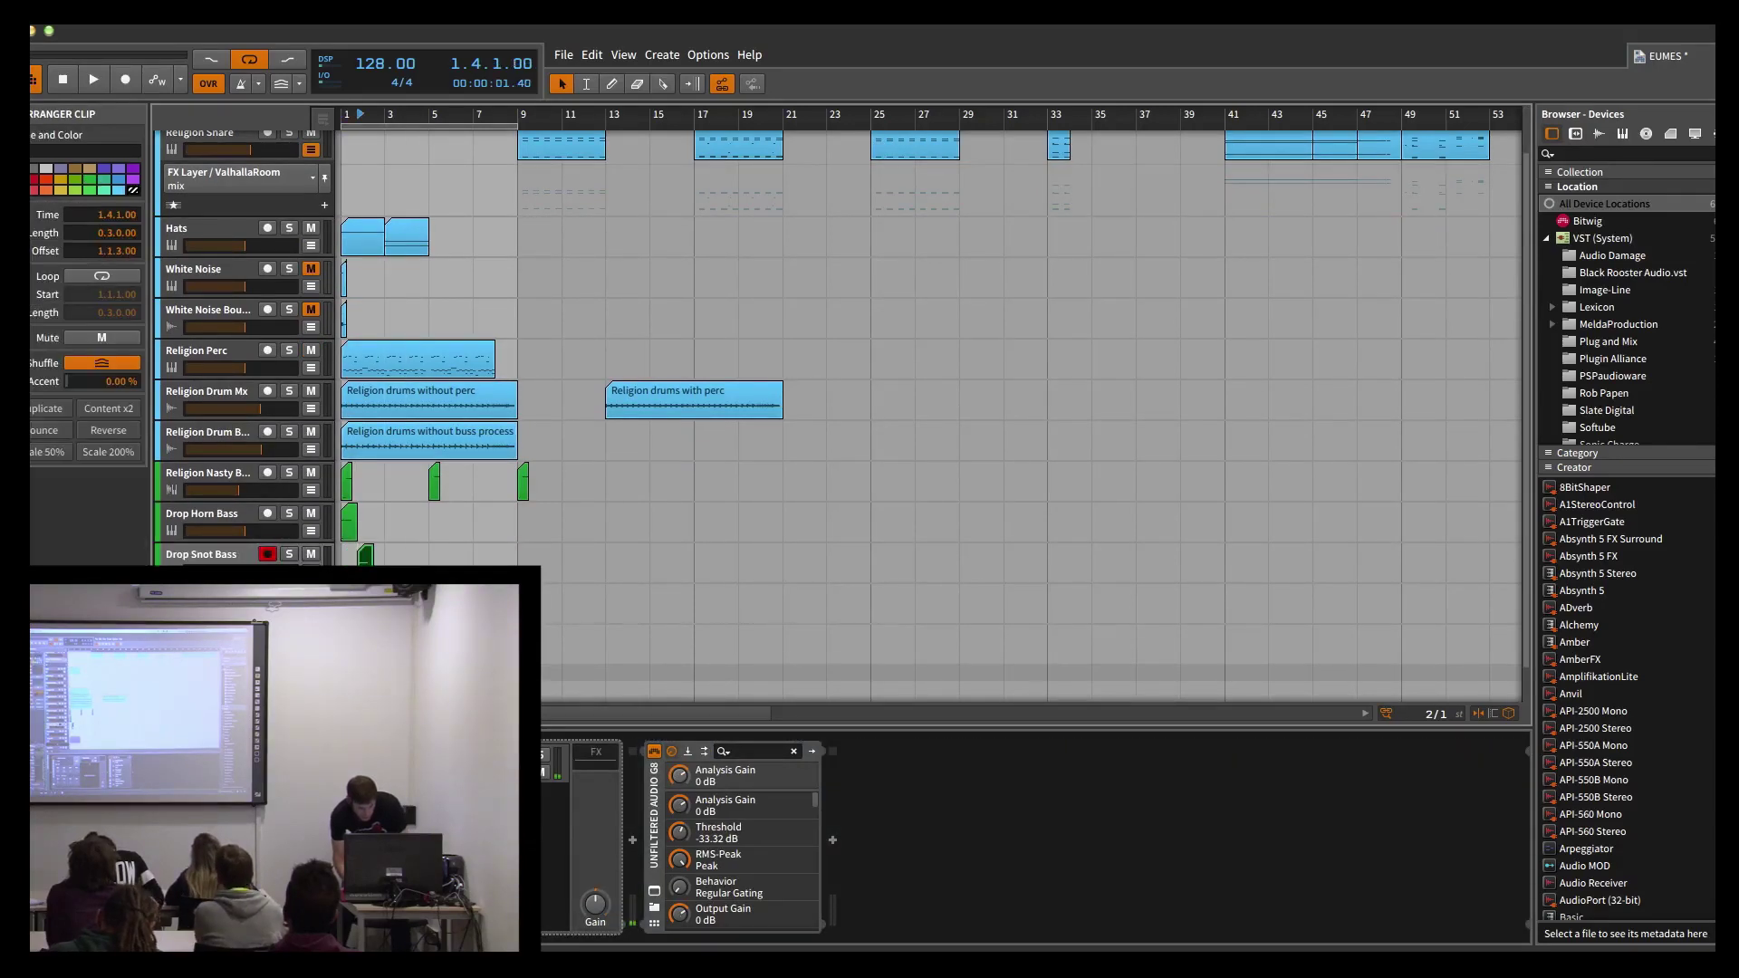
{"action": "left_click", "coordinate": [289, 555]}
{"action": "key", "text": "space"}
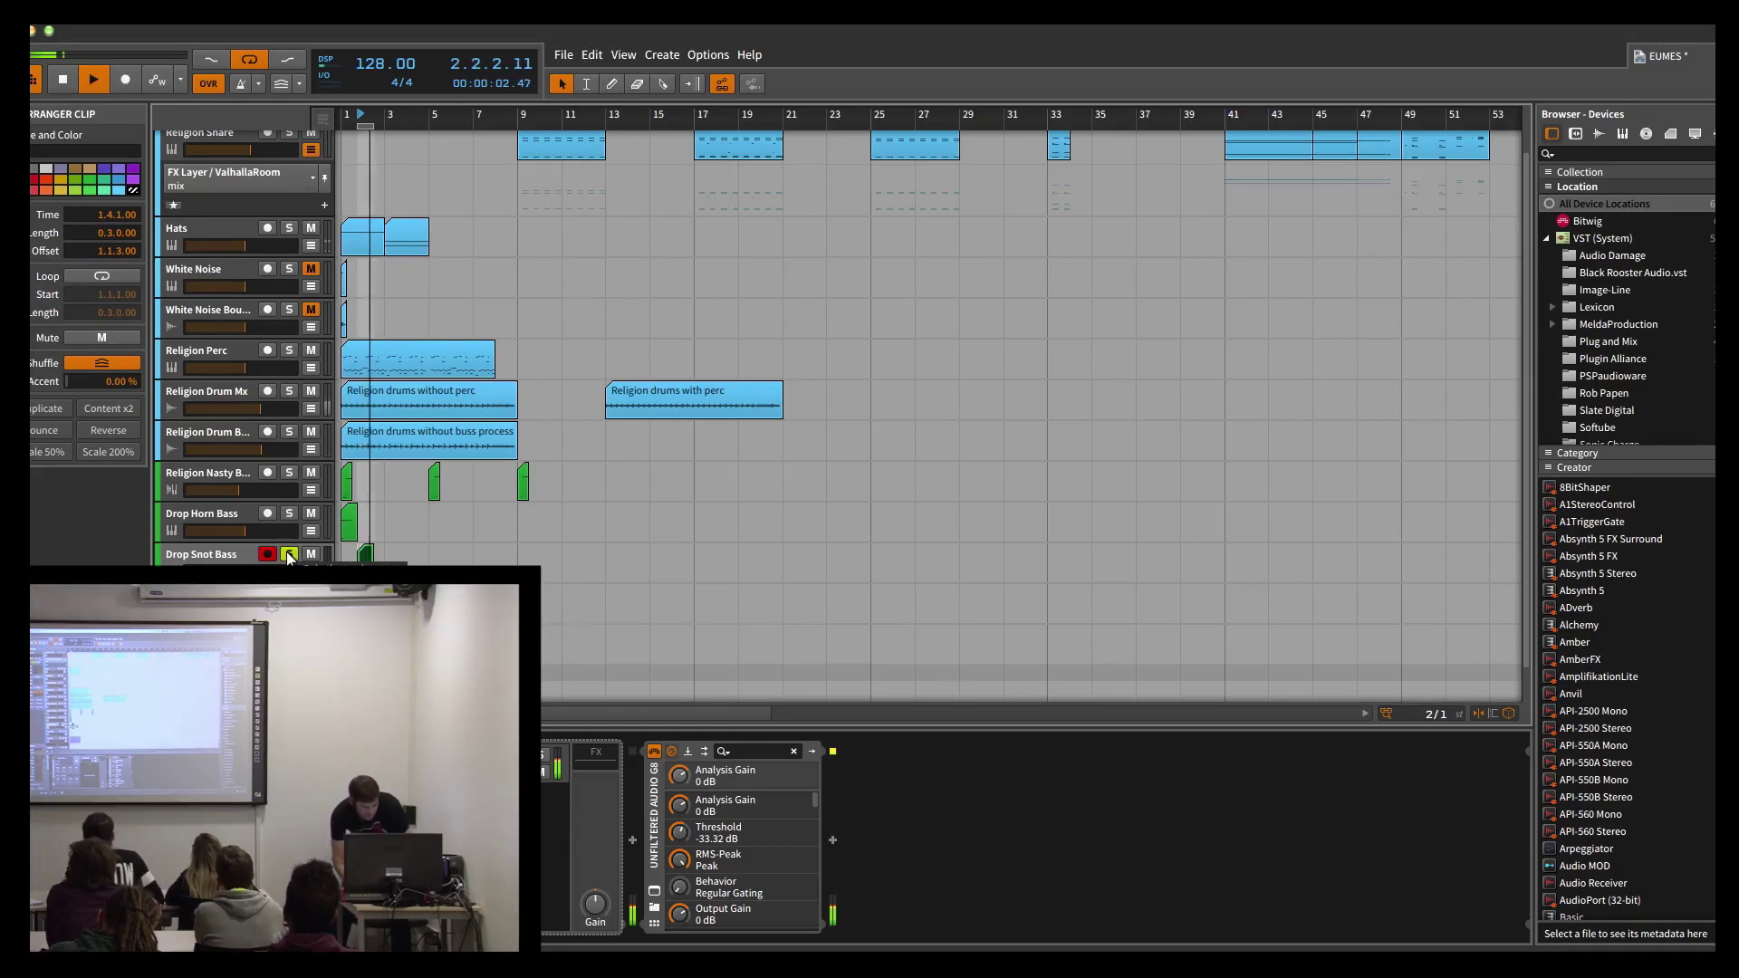
Step: Stop the Drop Snot Bass playback and play the Drop Horn Bass clip starting at 1.1.1 with its track soloed
{"action": "key", "text": "space"}
{"action": "key", "text": "XF86AudioMute"}
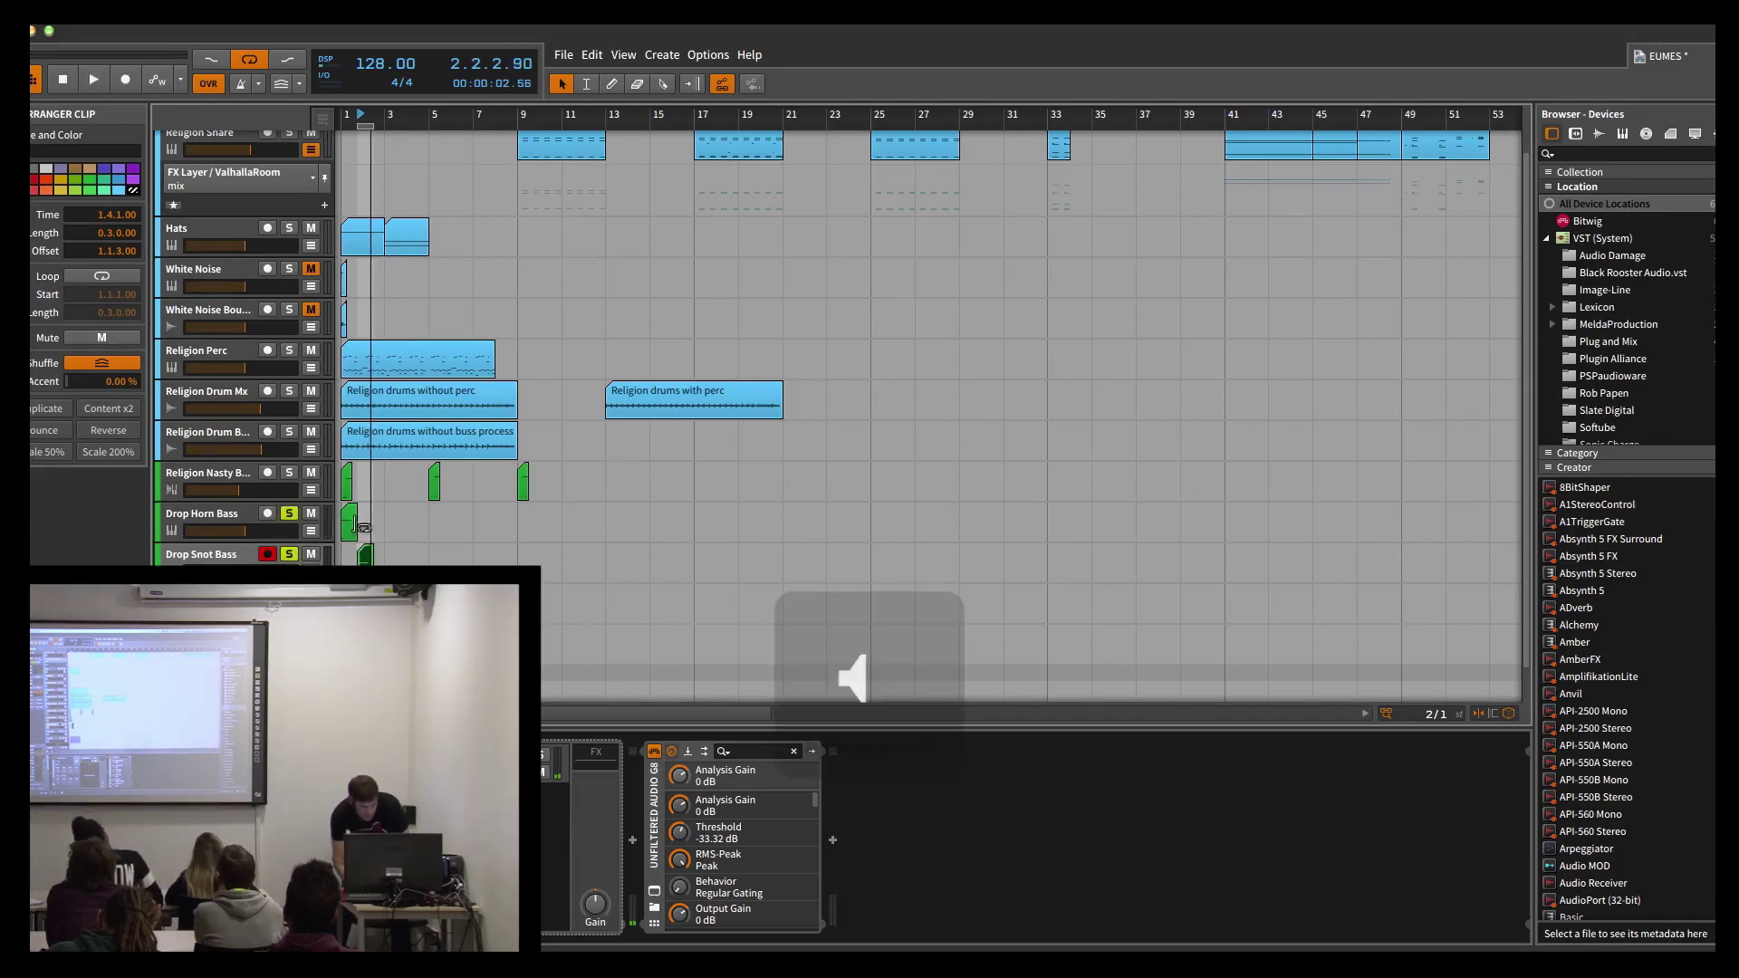
{"action": "left_click", "coordinate": [350, 525]}
{"action": "key", "text": "space"}
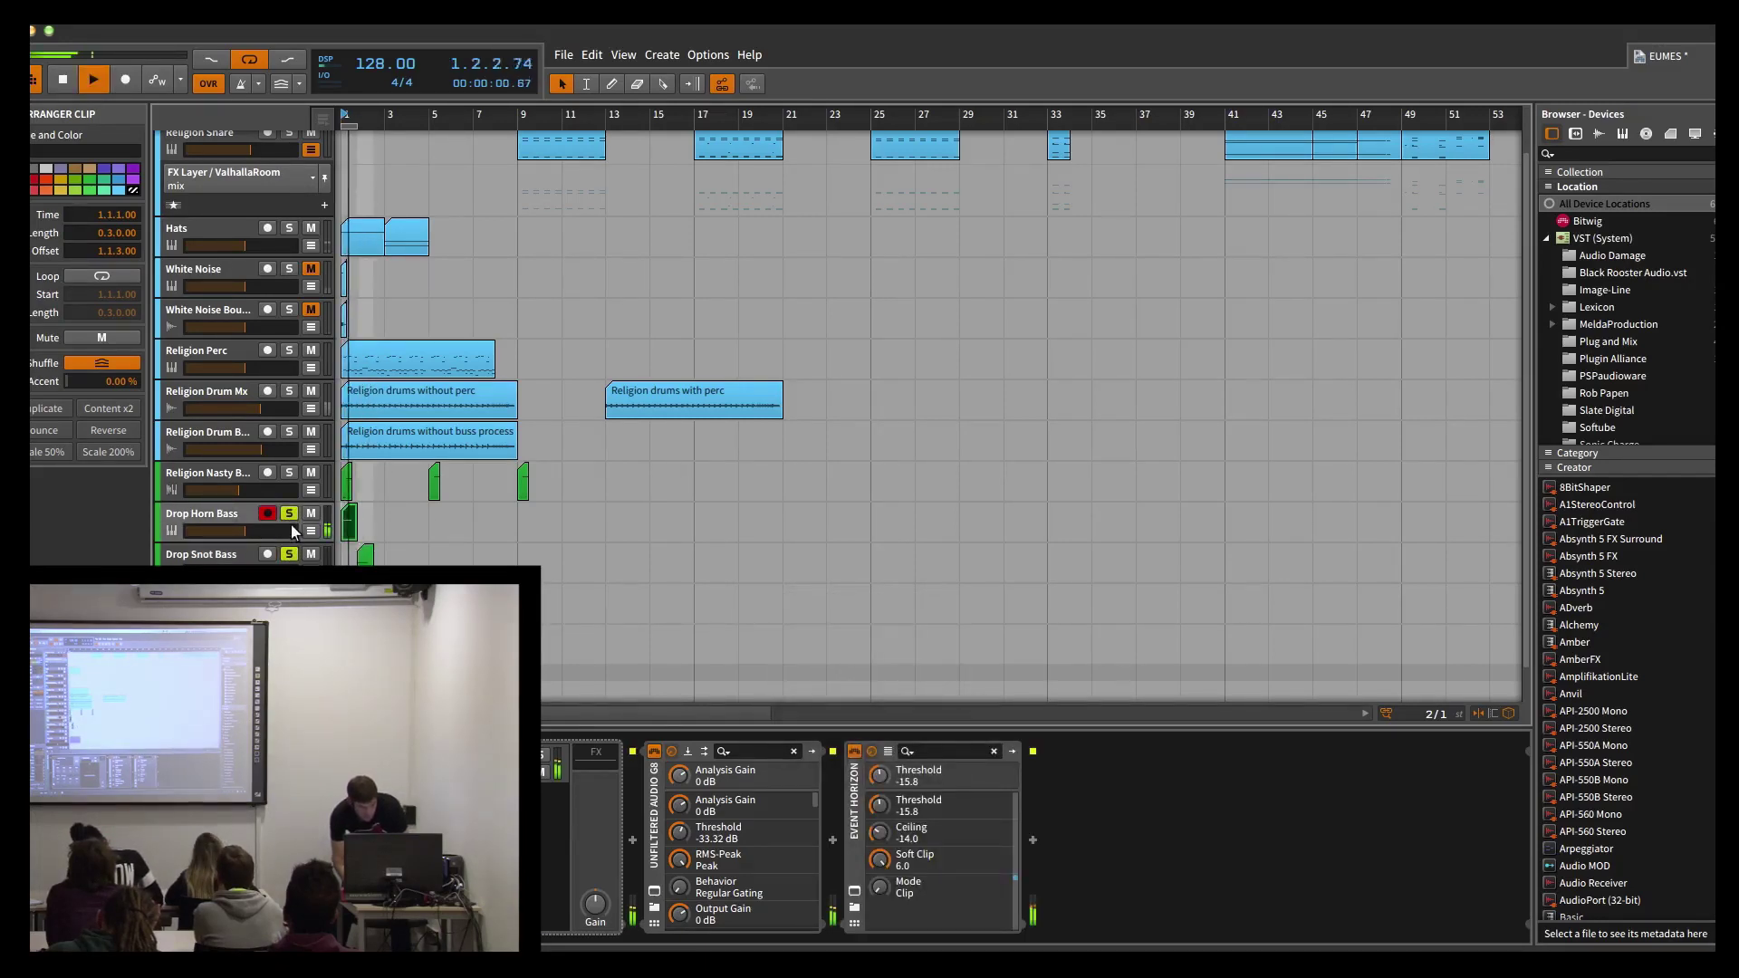
Step: Stop playback, select the Drop Horn Bass track, and open the Serum plugin window from its instrument layer
{"action": "left_click", "coordinate": [219, 512]}
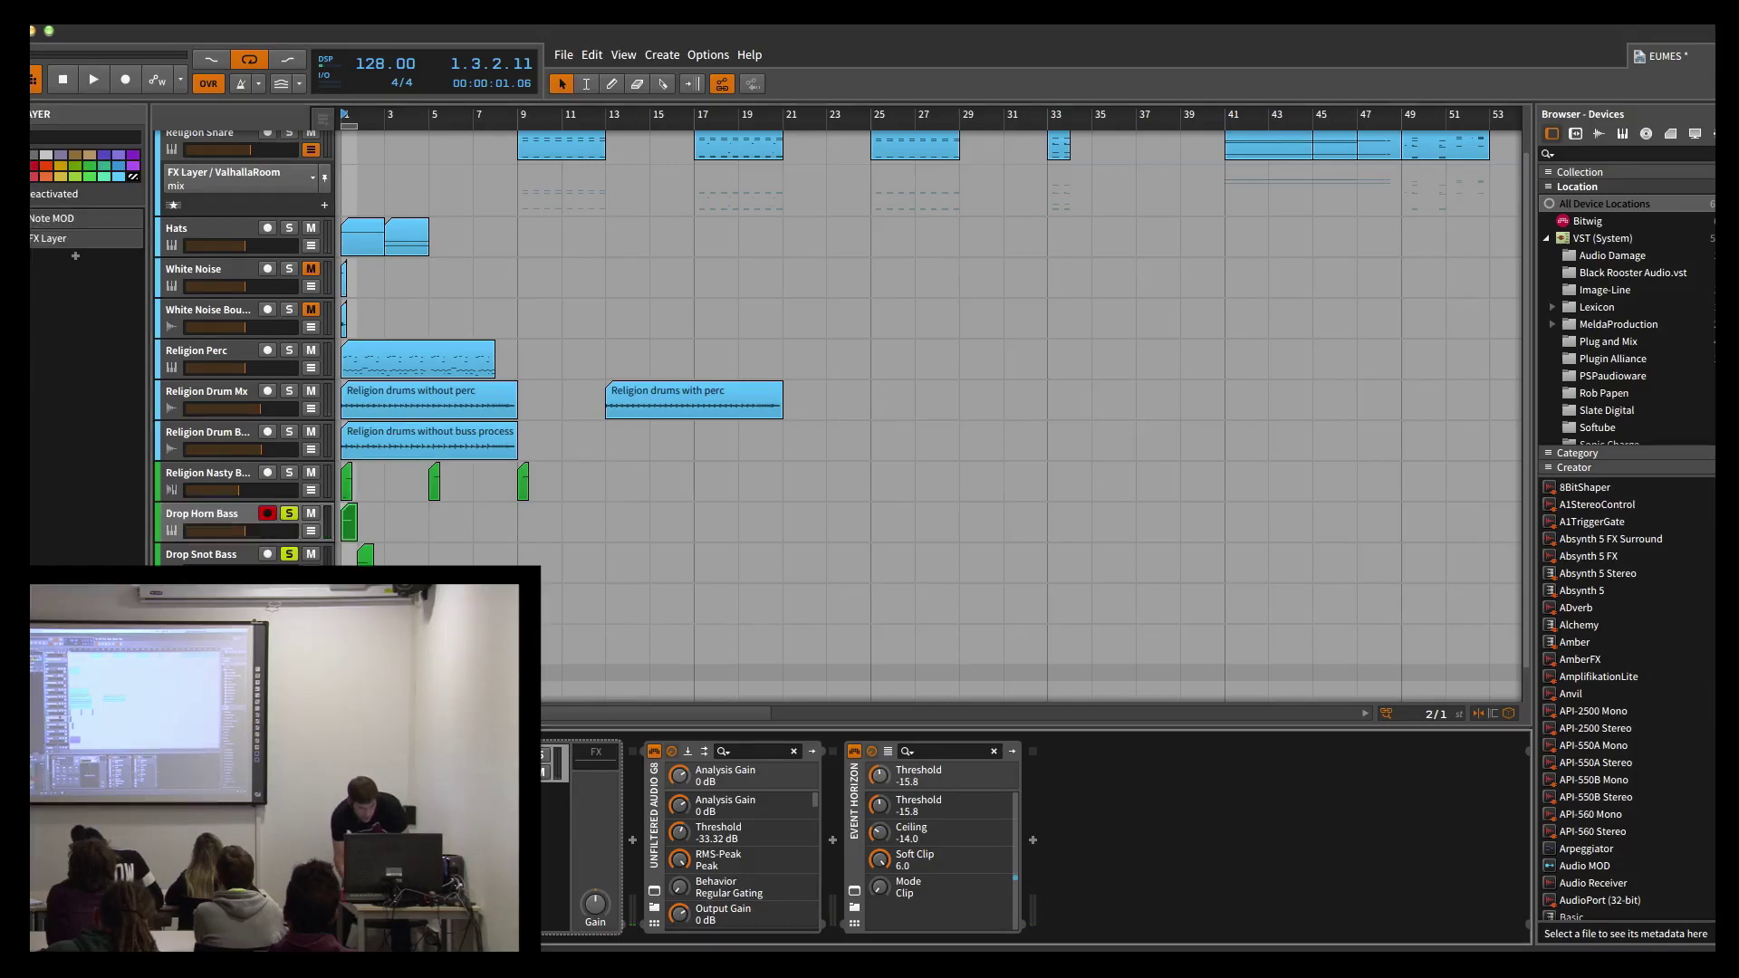
{"action": "left_click", "coordinate": [462, 757]}
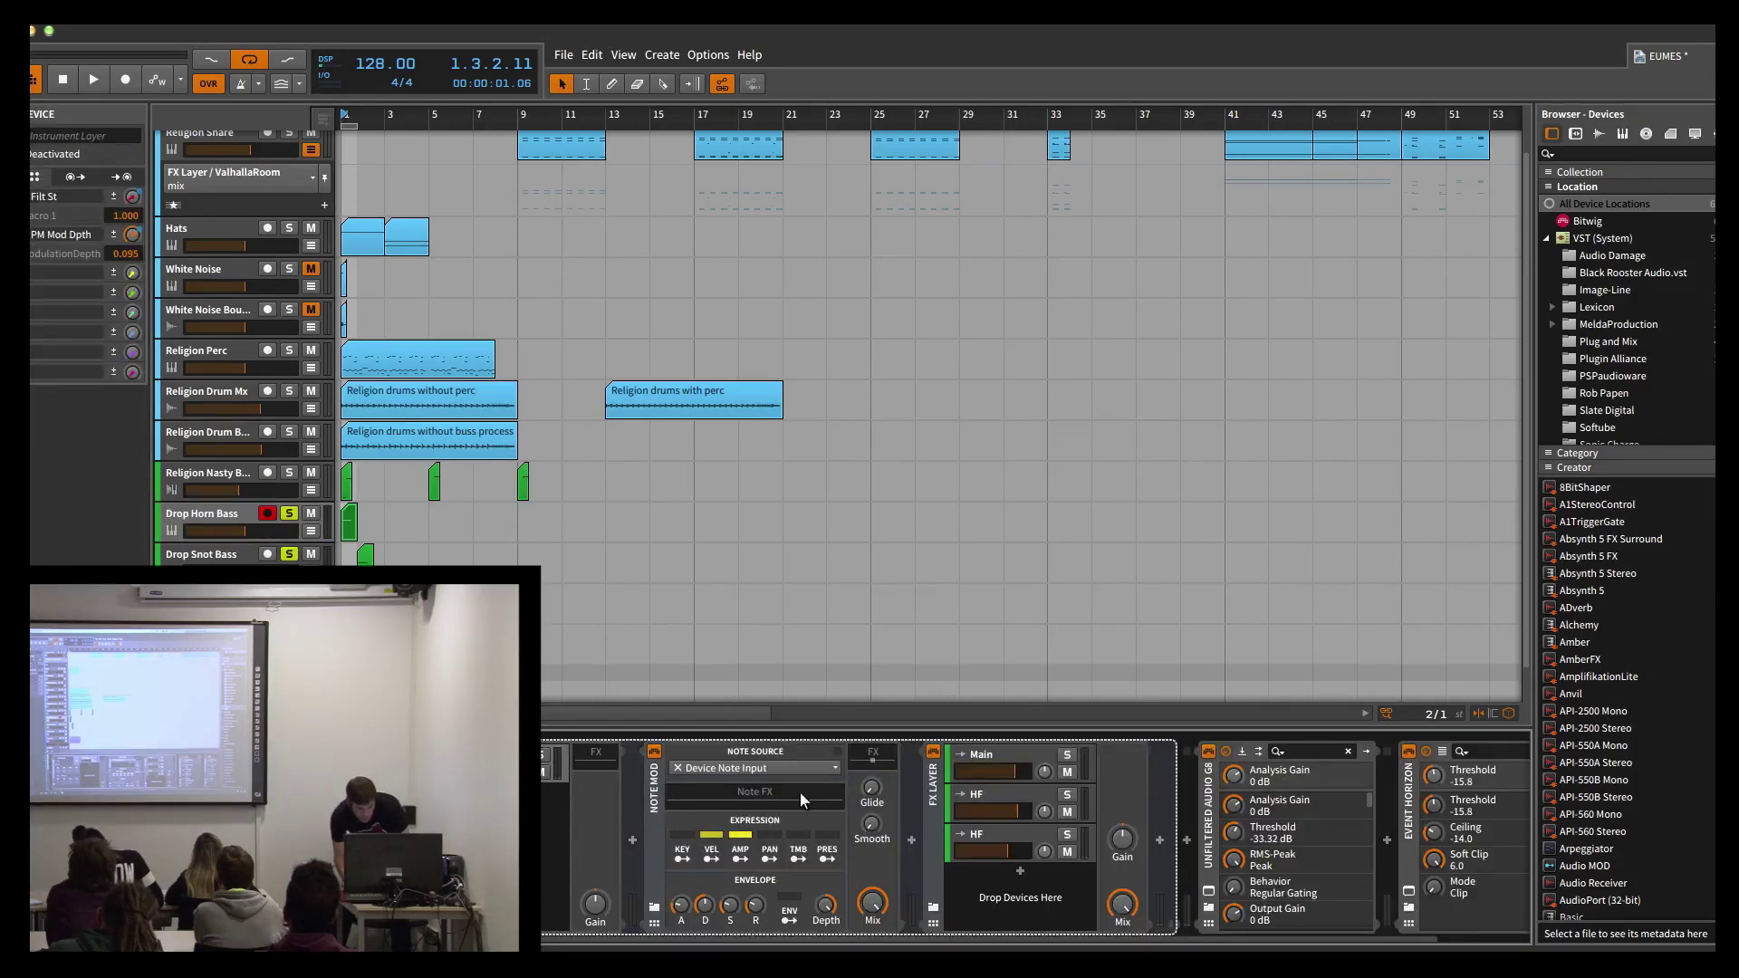
{"action": "left_click", "coordinate": [871, 755]}
{"action": "left_click", "coordinate": [934, 892]}
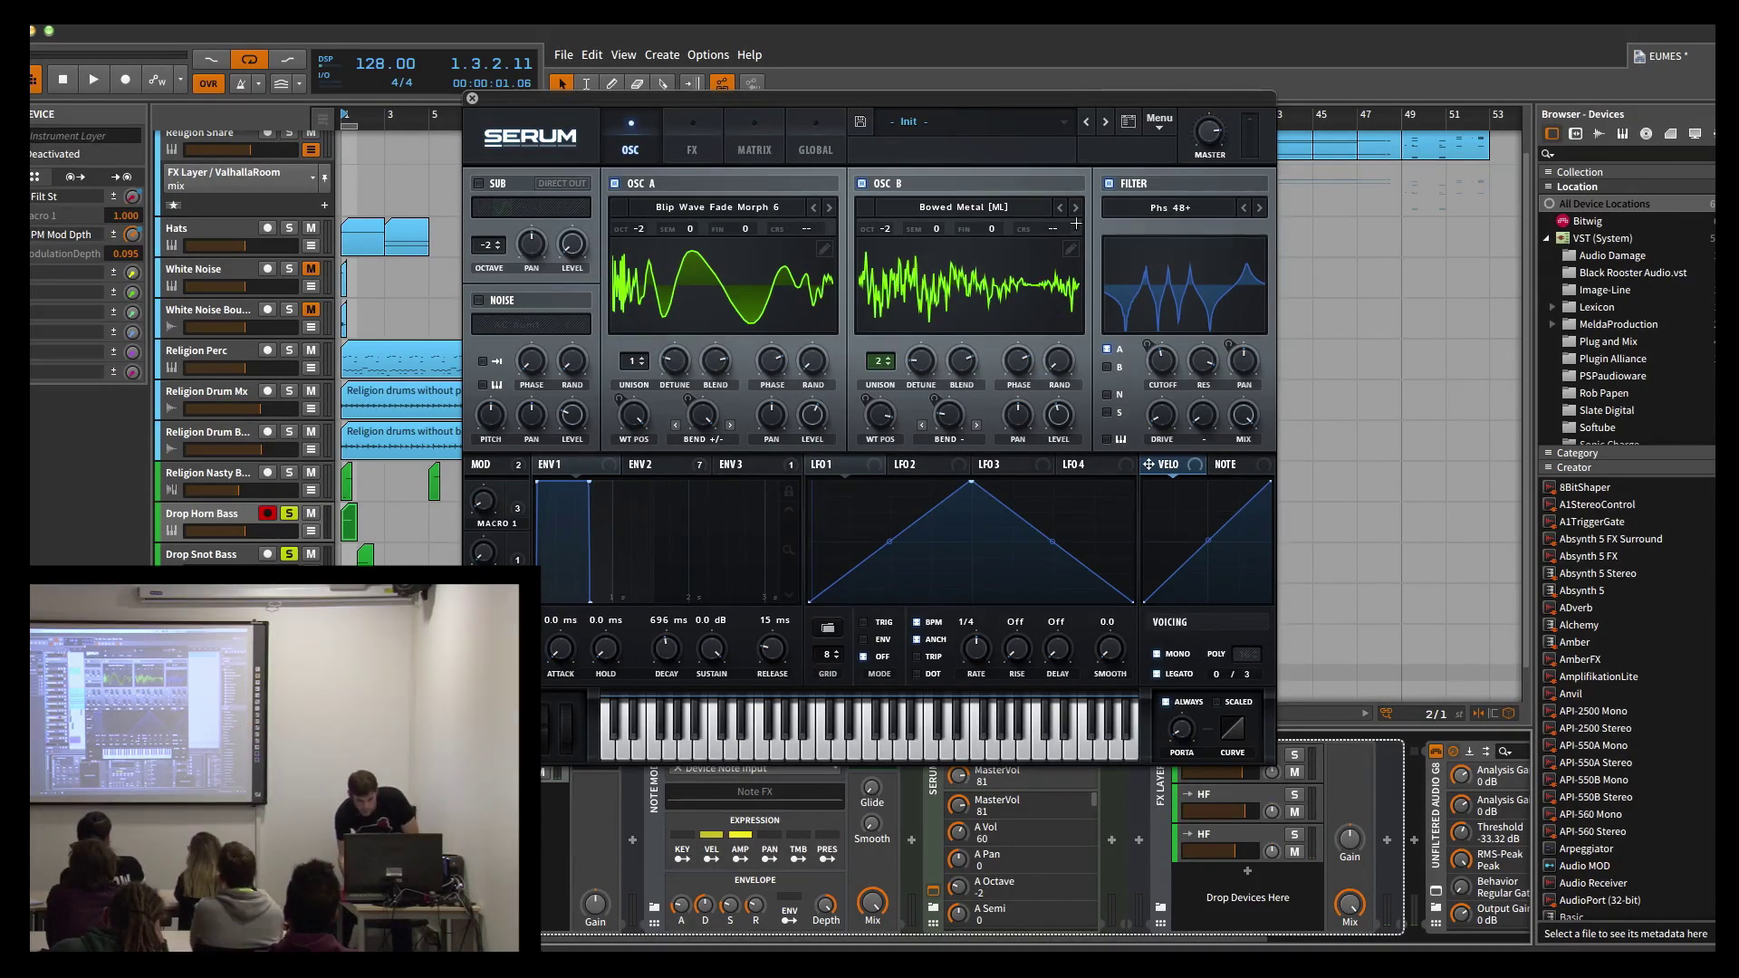
Step: Check oscillator B's Bowed Metal [ML] wavetable, play the bass while toggling oscillator B off and on, and close the Serum window
{"action": "left_click", "coordinate": [965, 207]}
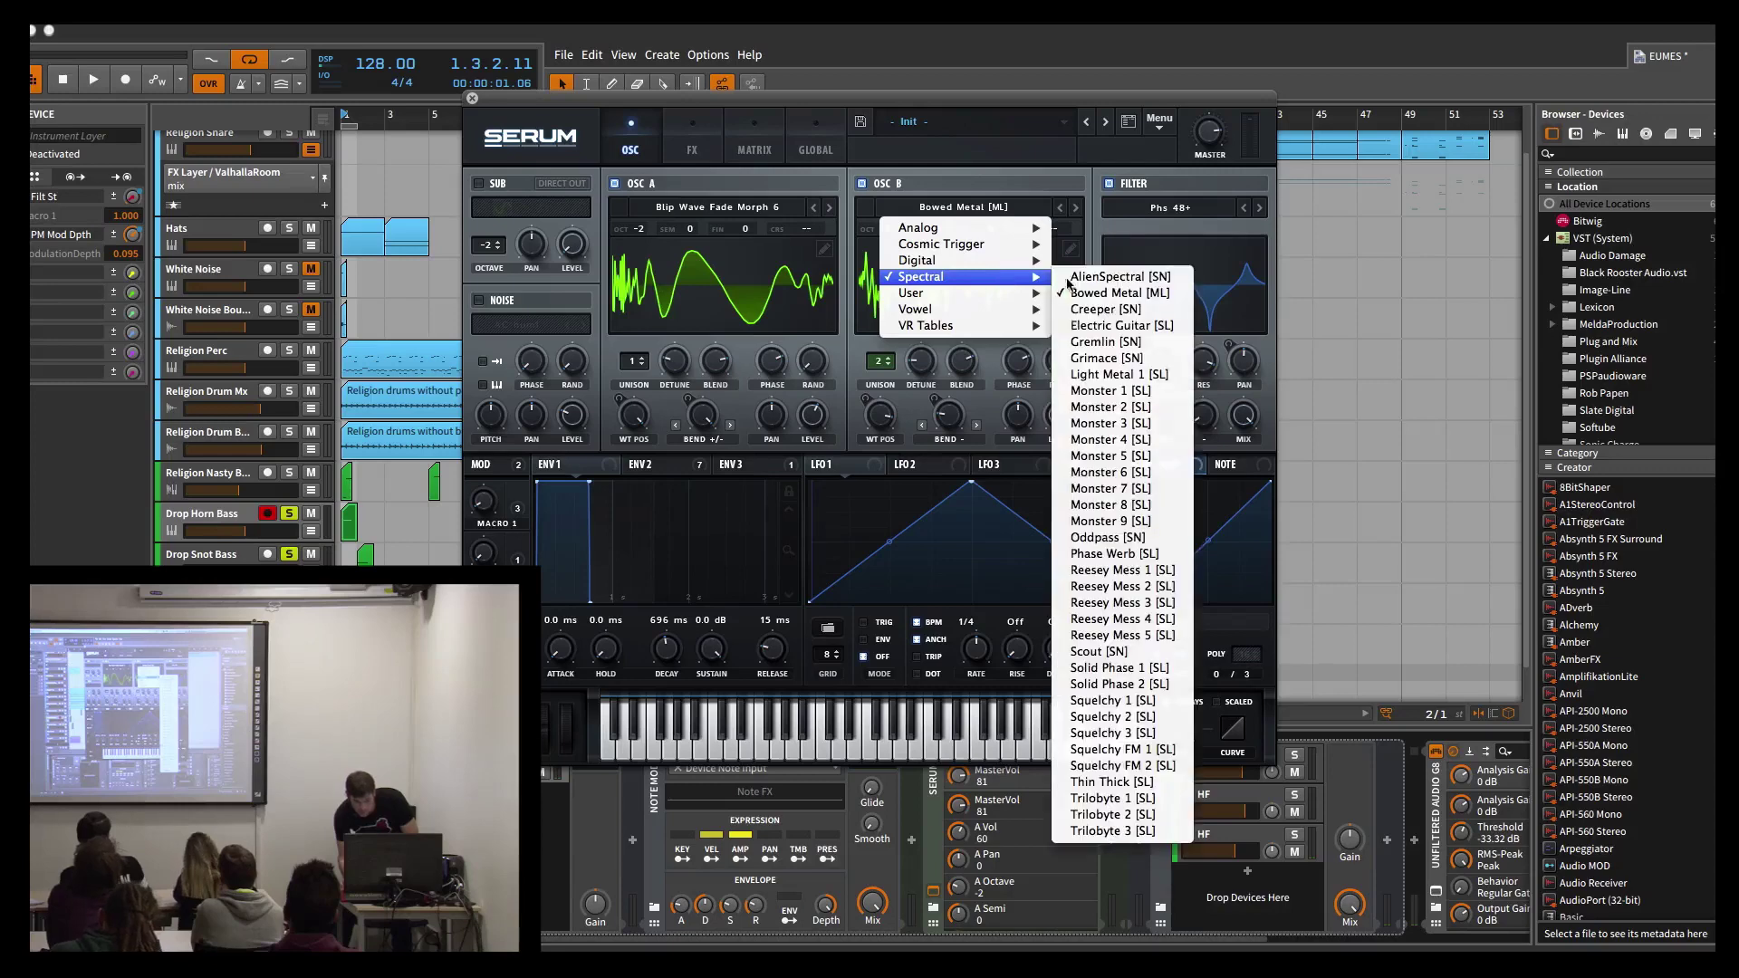
{"action": "left_click", "coordinate": [973, 170]}
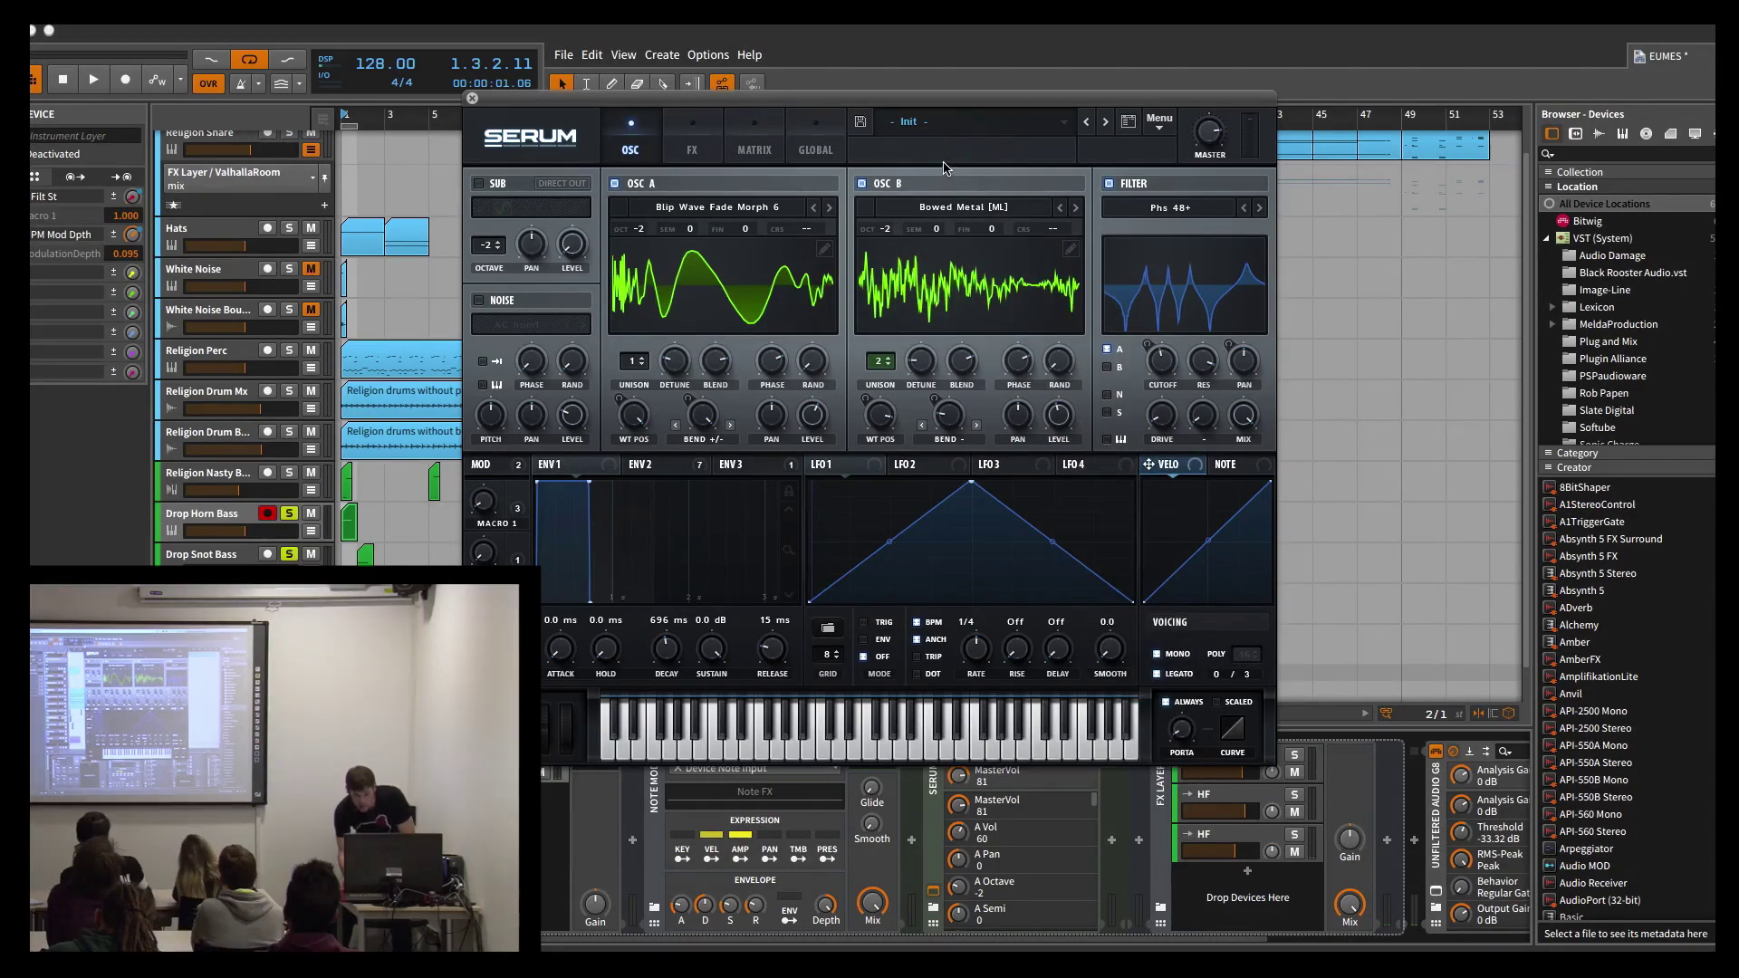
{"action": "key", "text": "space"}
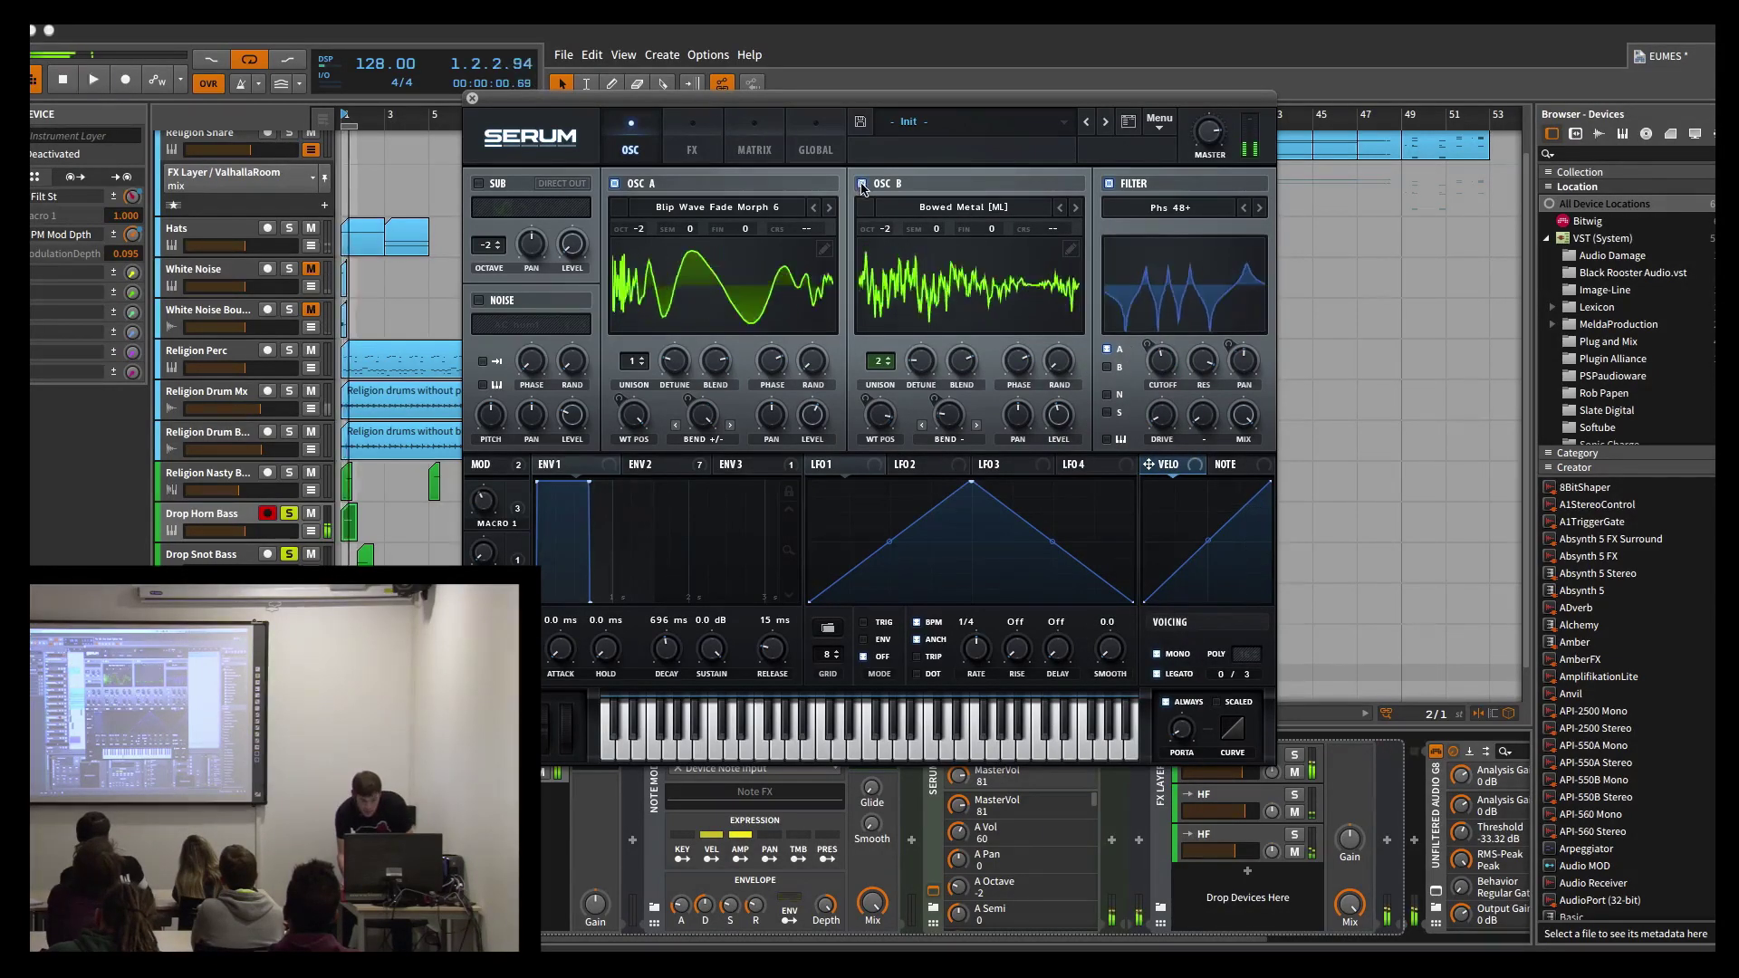
{"action": "left_click", "coordinate": [861, 184]}
{"action": "left_click", "coordinate": [862, 184]}
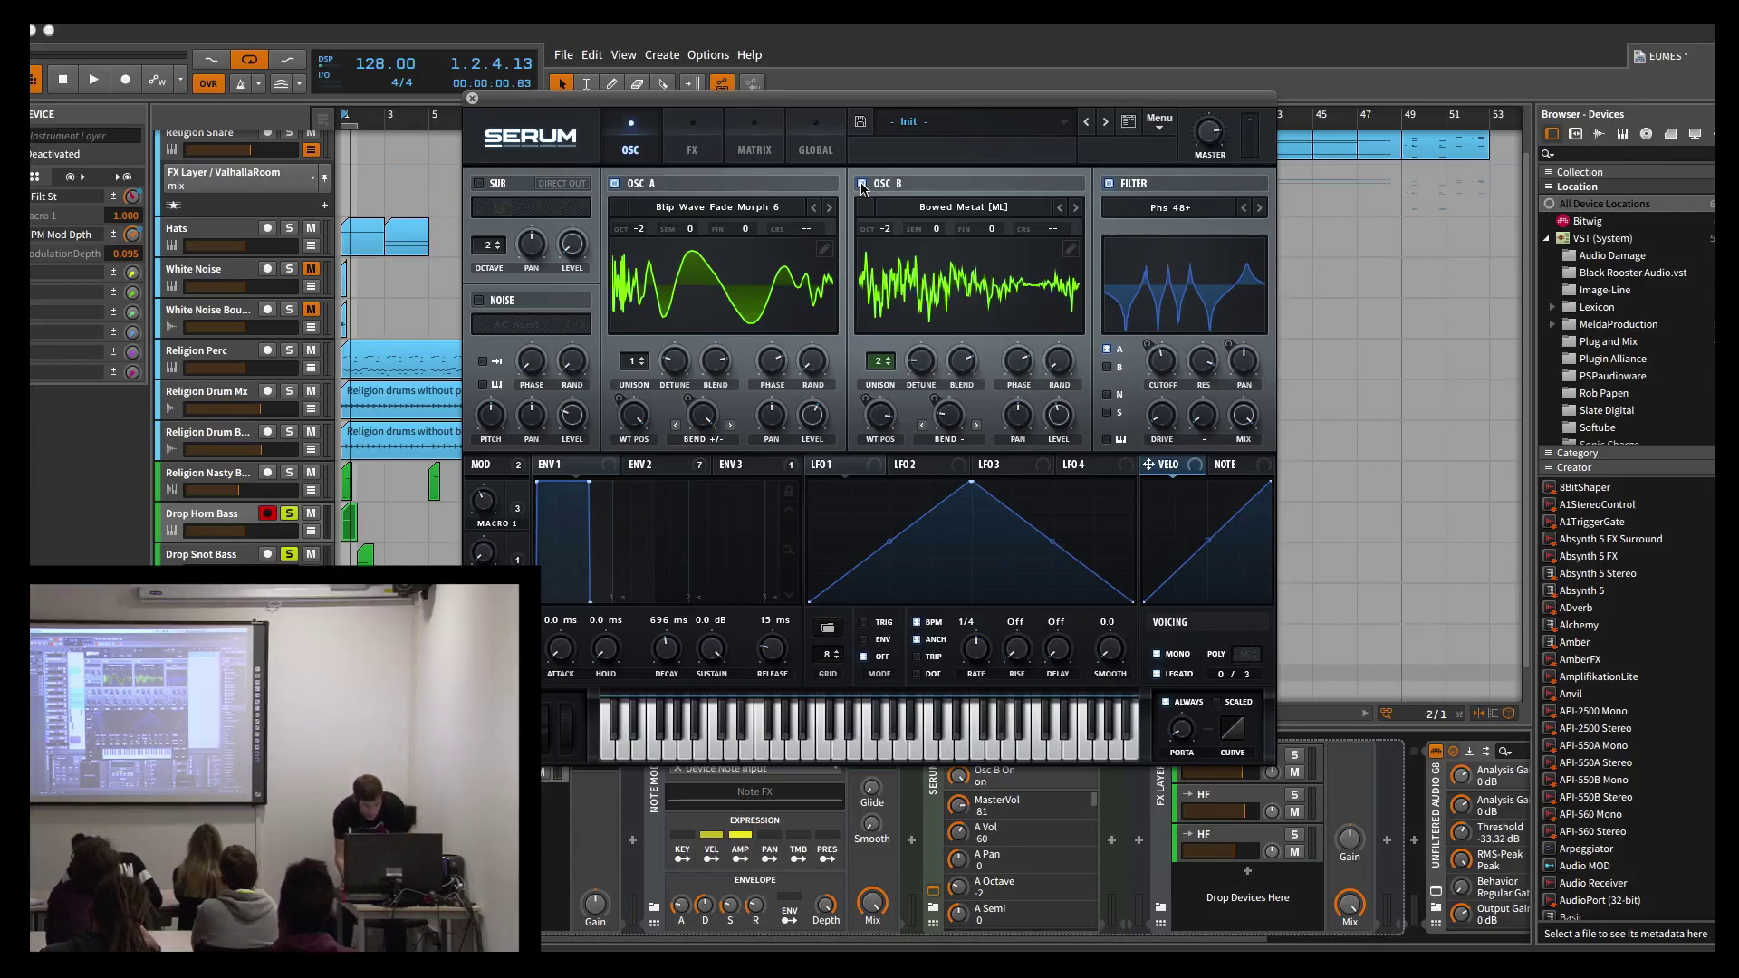
{"action": "left_click", "coordinate": [472, 100]}
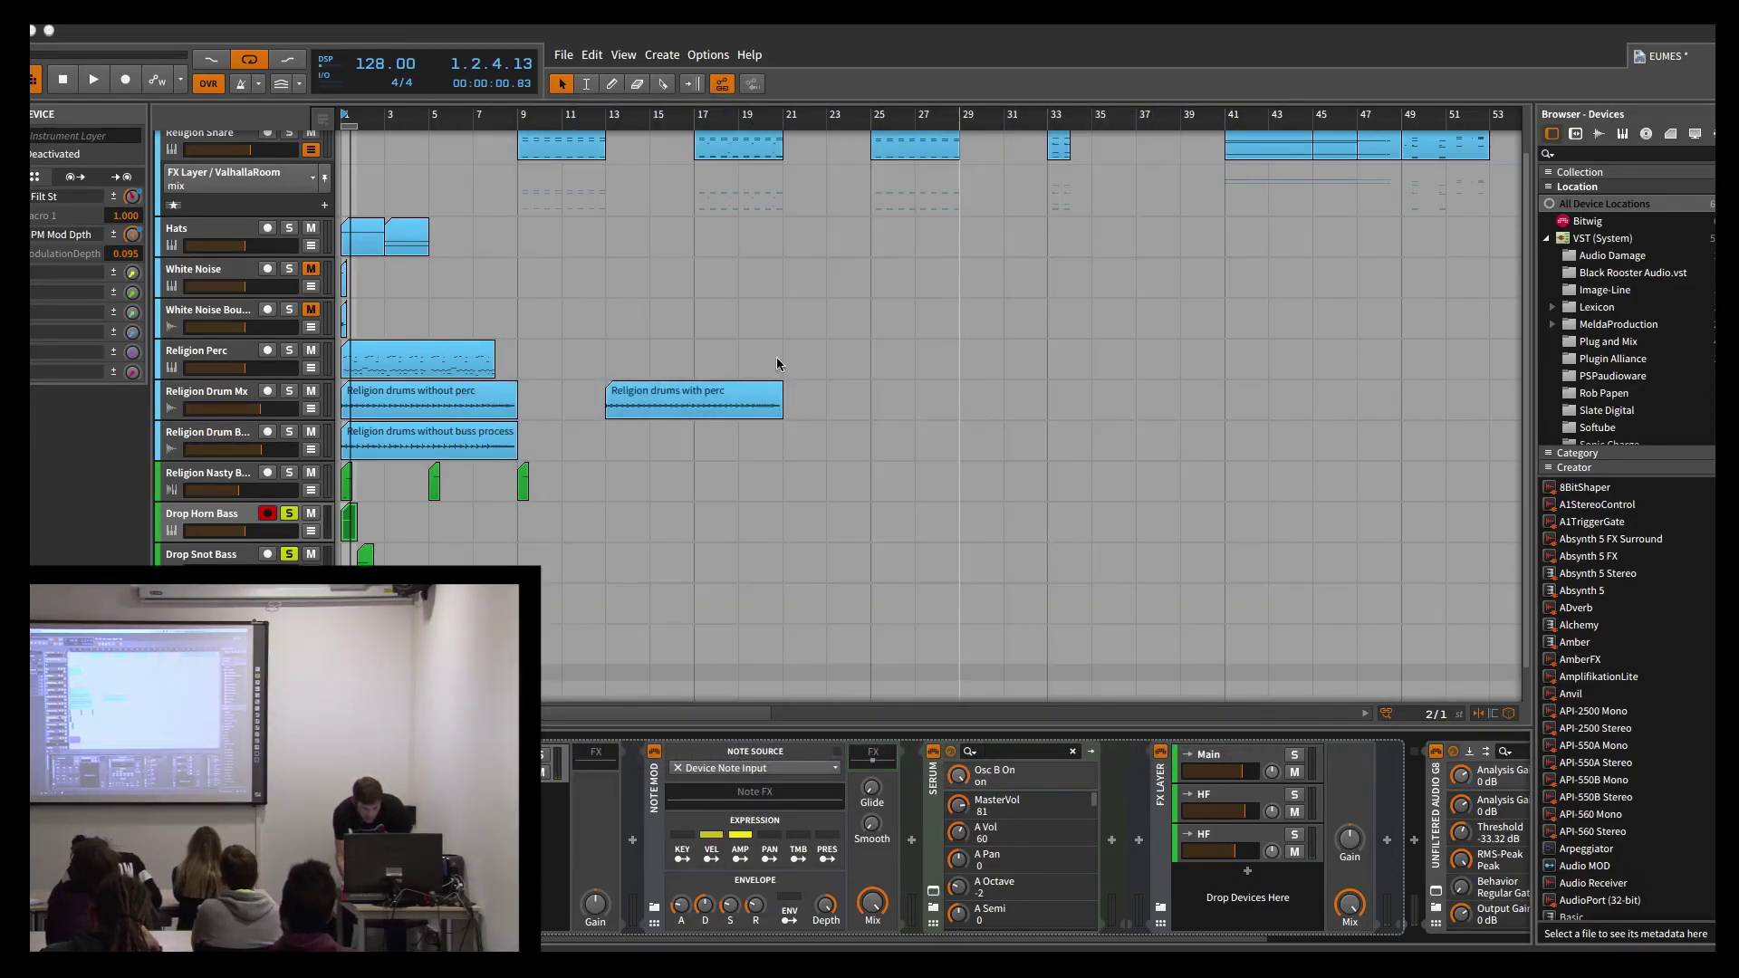
Step: Switch to Cubase, examine the Blip Wave Fade Morph 6 waveform in oscillator A's wavetable editor, and sweep the oscillator's wavetable position
{"action": "key", "text": "super+Tab"}
{"action": "key", "text": "super+Tab"}
{"action": "key", "text": "super+Tab"}
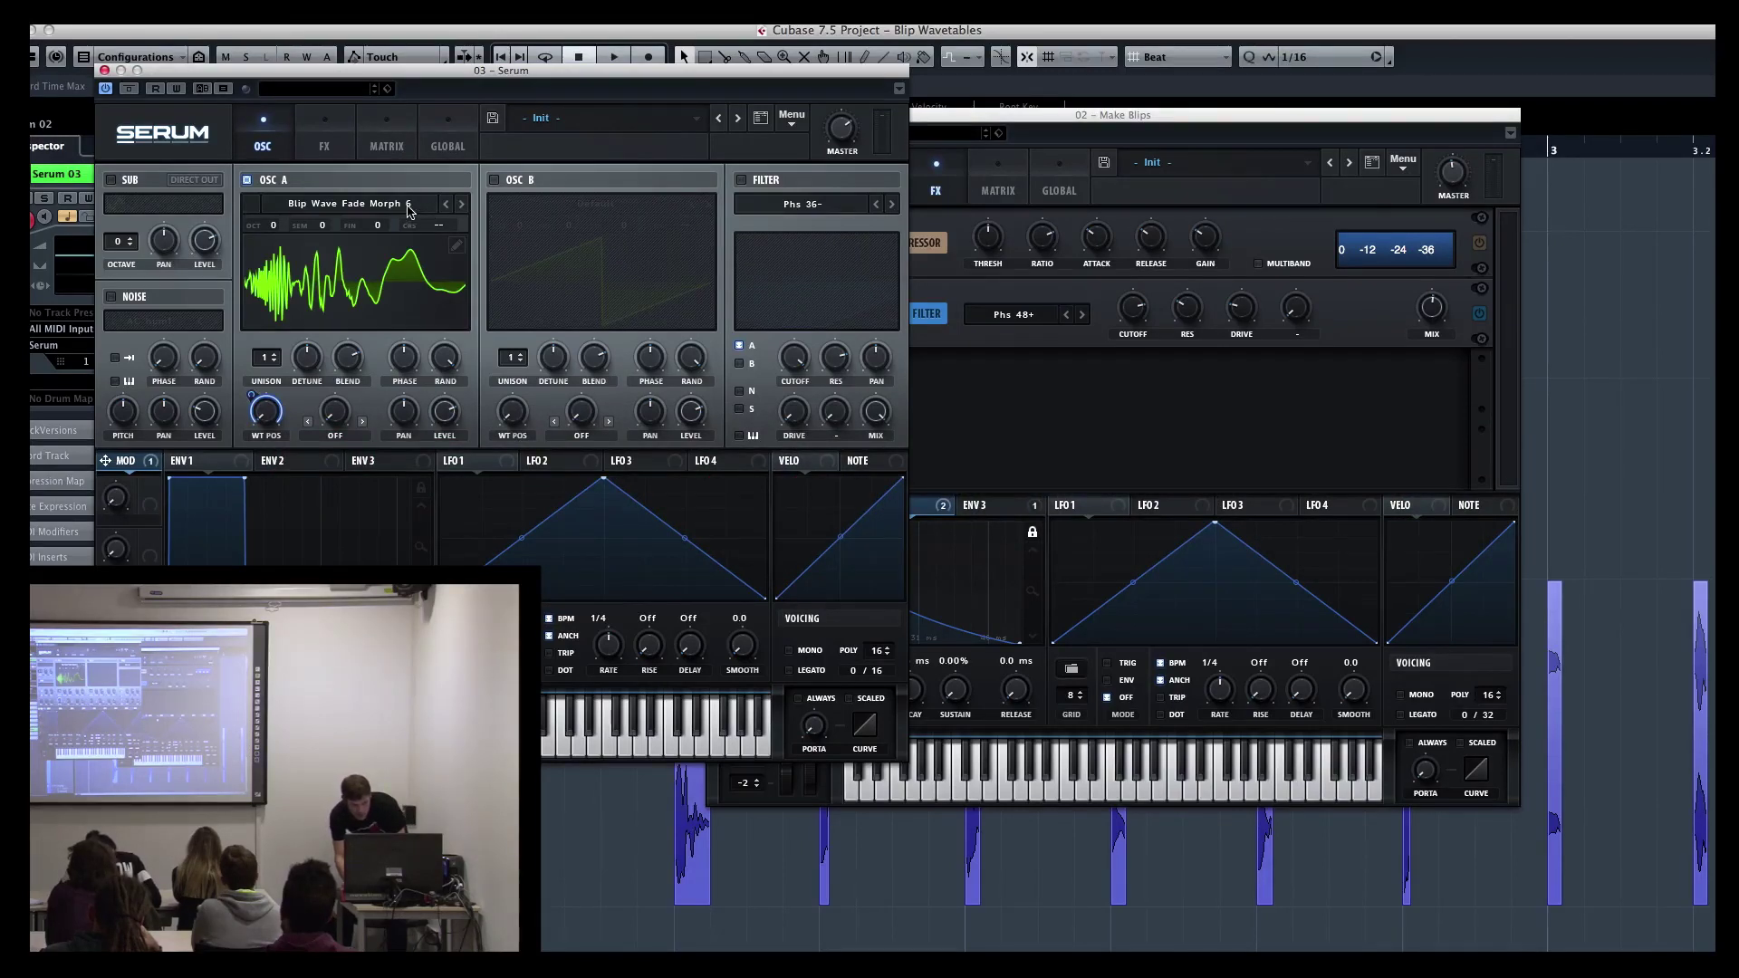
{"action": "left_click", "coordinate": [456, 247]}
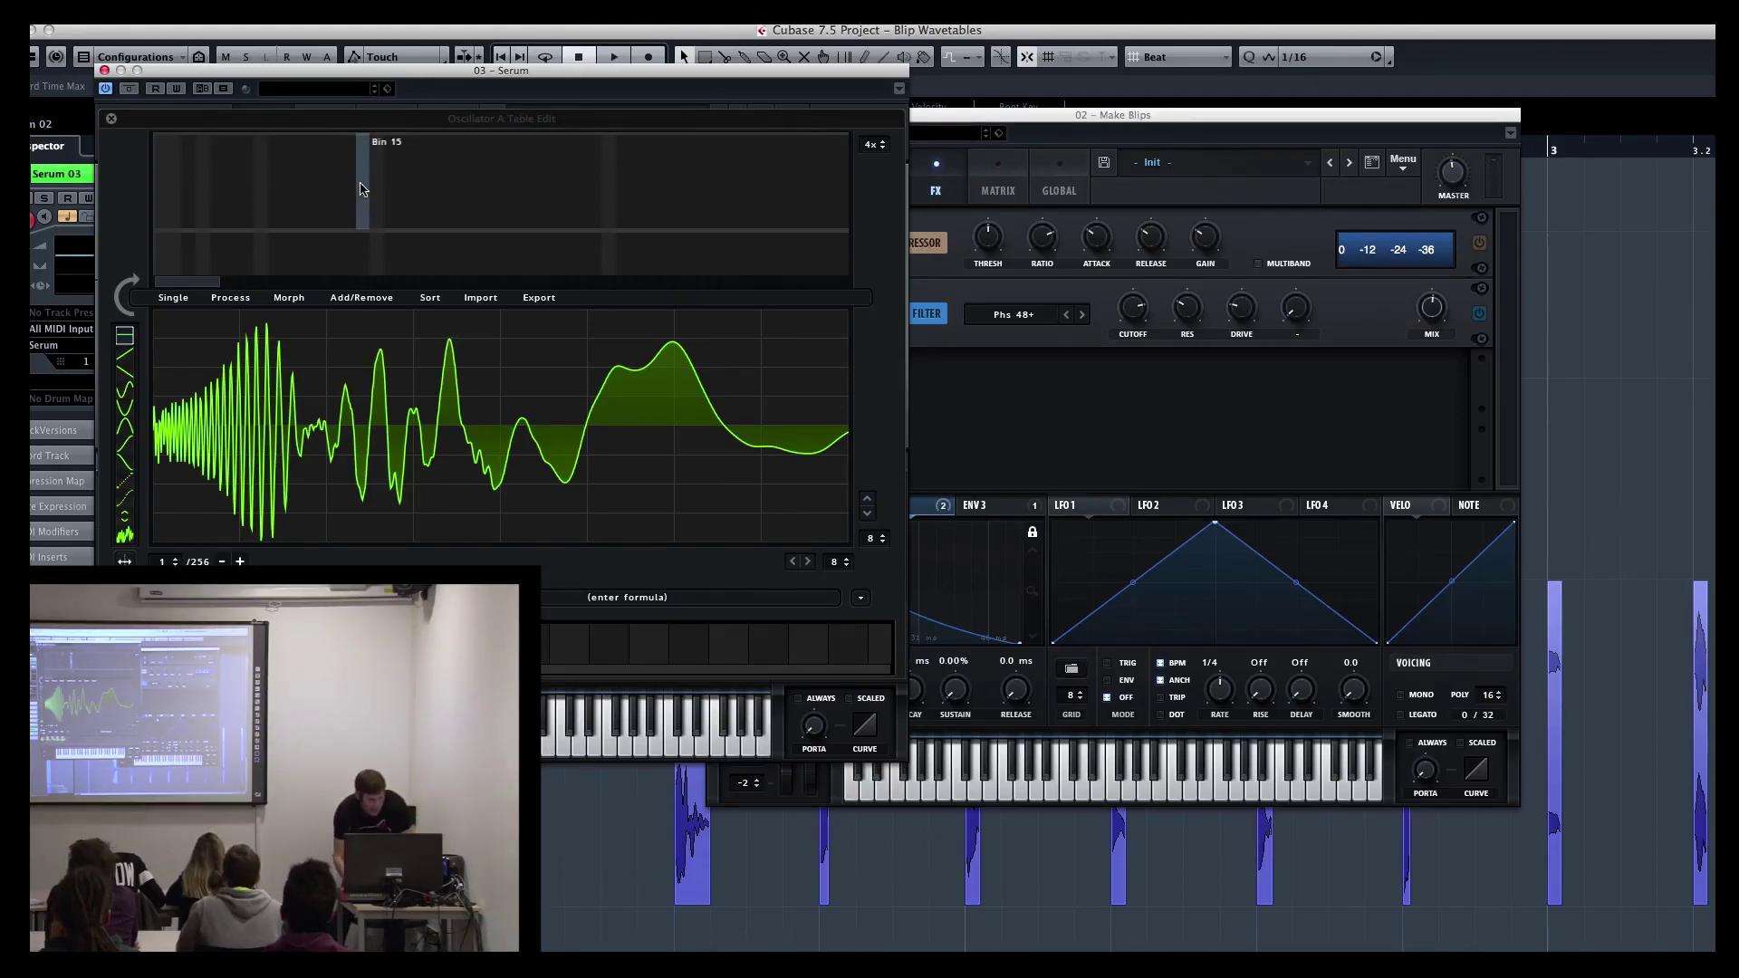
{"action": "left_click", "coordinate": [112, 120]}
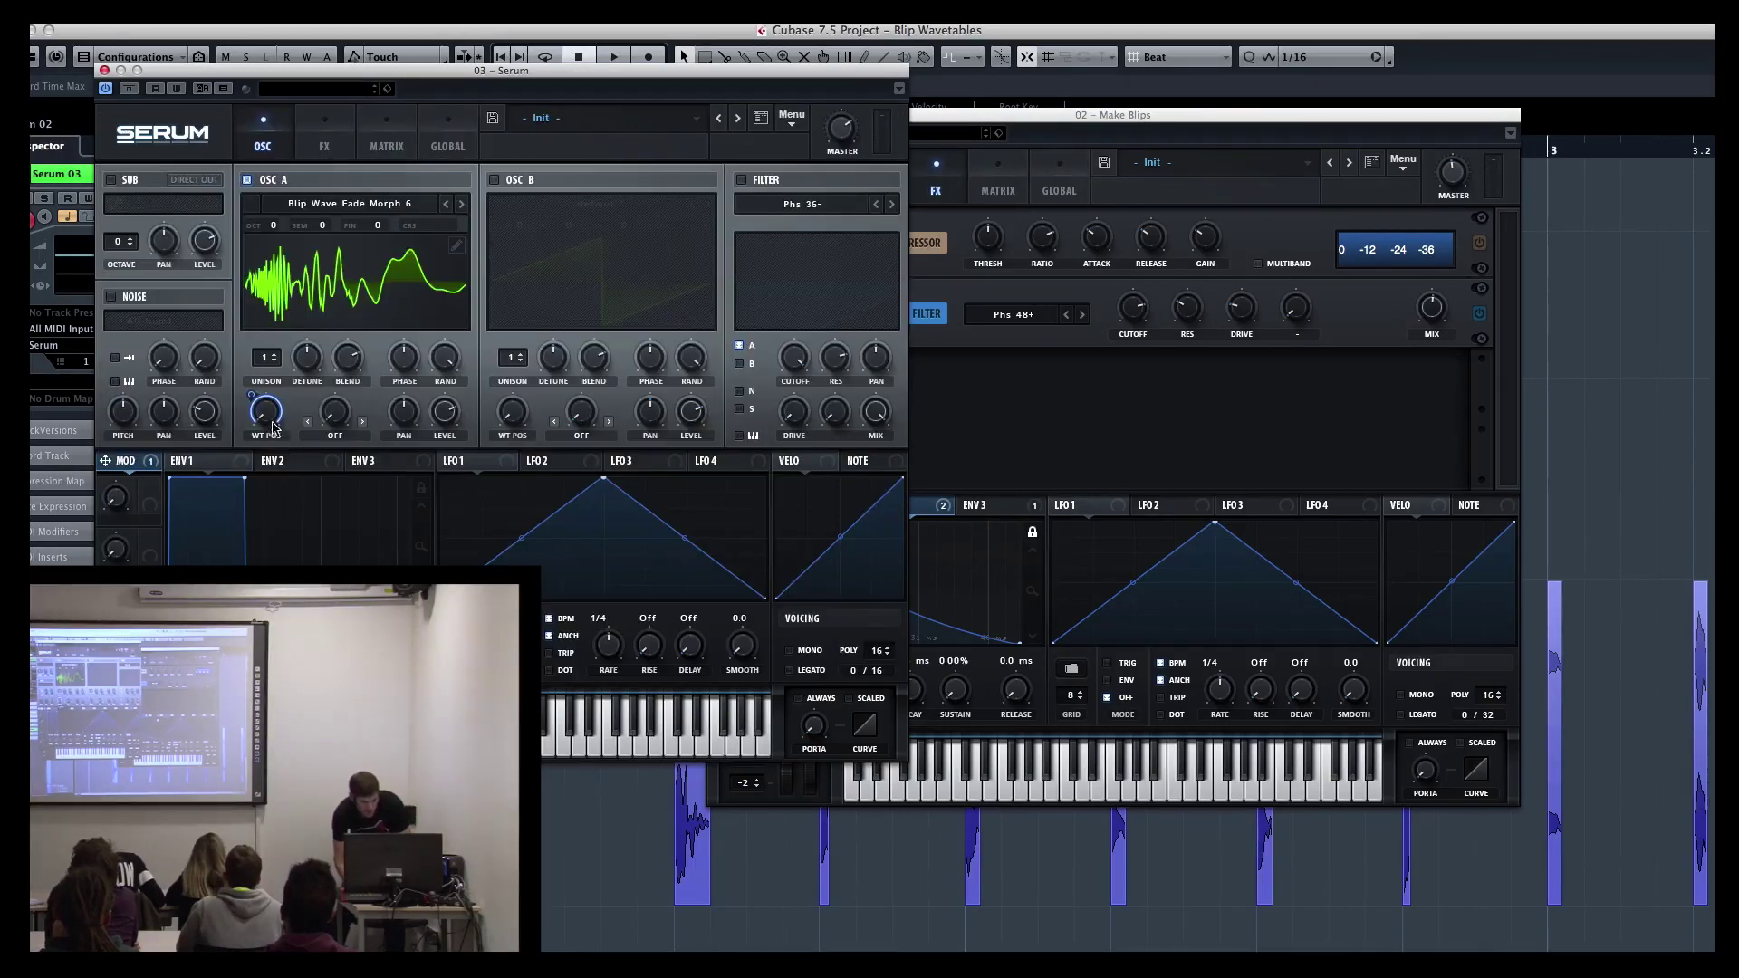
{"action": "left_click_drag", "start_coordinate": [273, 427], "coordinate": [333, 454]}
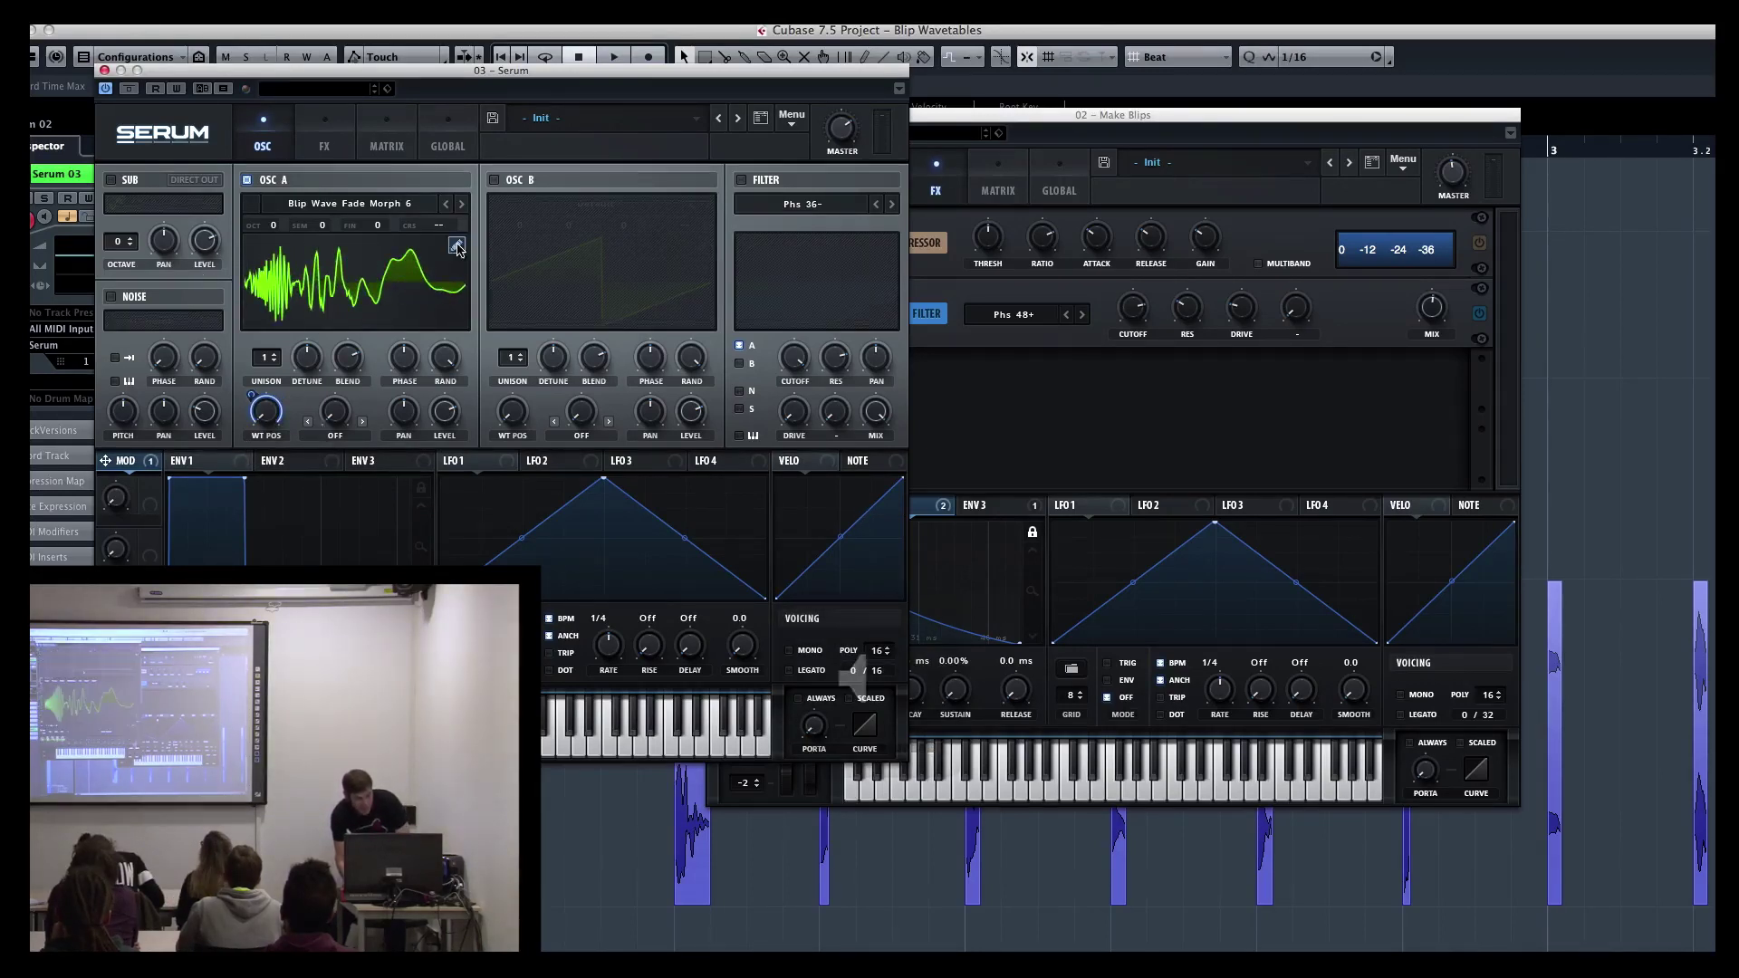
Step: Reopen oscillator A's wavetable editor and sort the Blip Wave Fade Morph 6 table by spectrum (Peak Spect)
{"action": "double_click", "coordinate": [422, 290]}
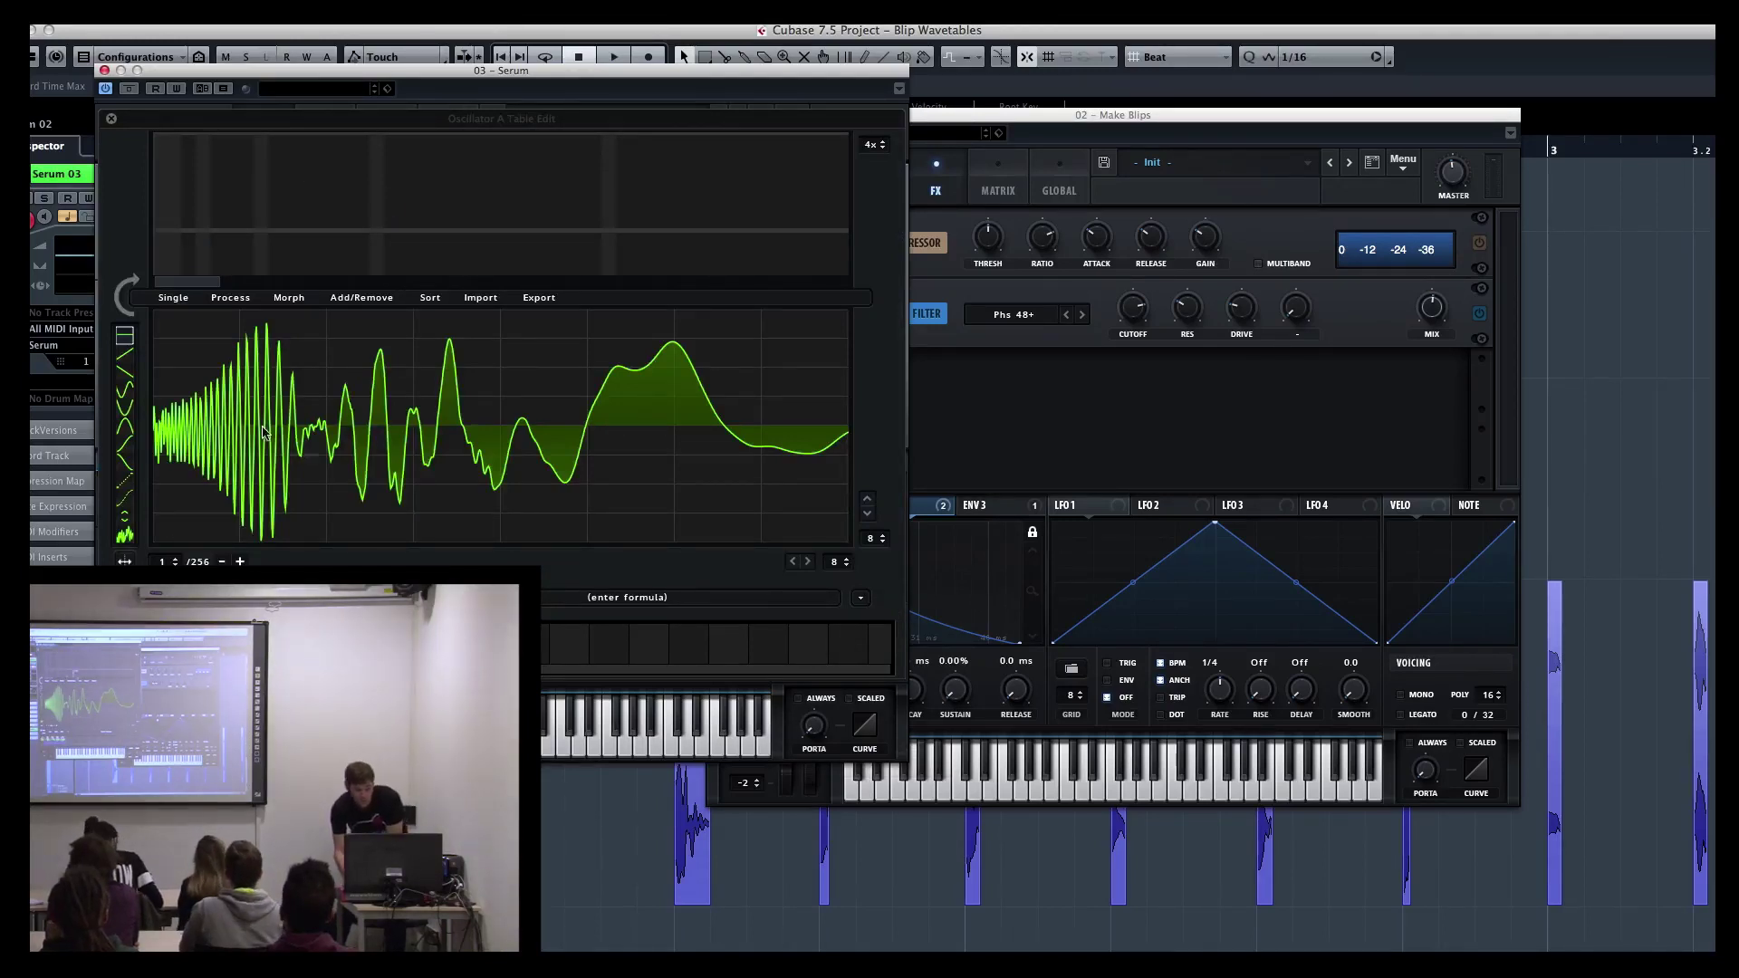
{"action": "left_click", "coordinate": [431, 297]}
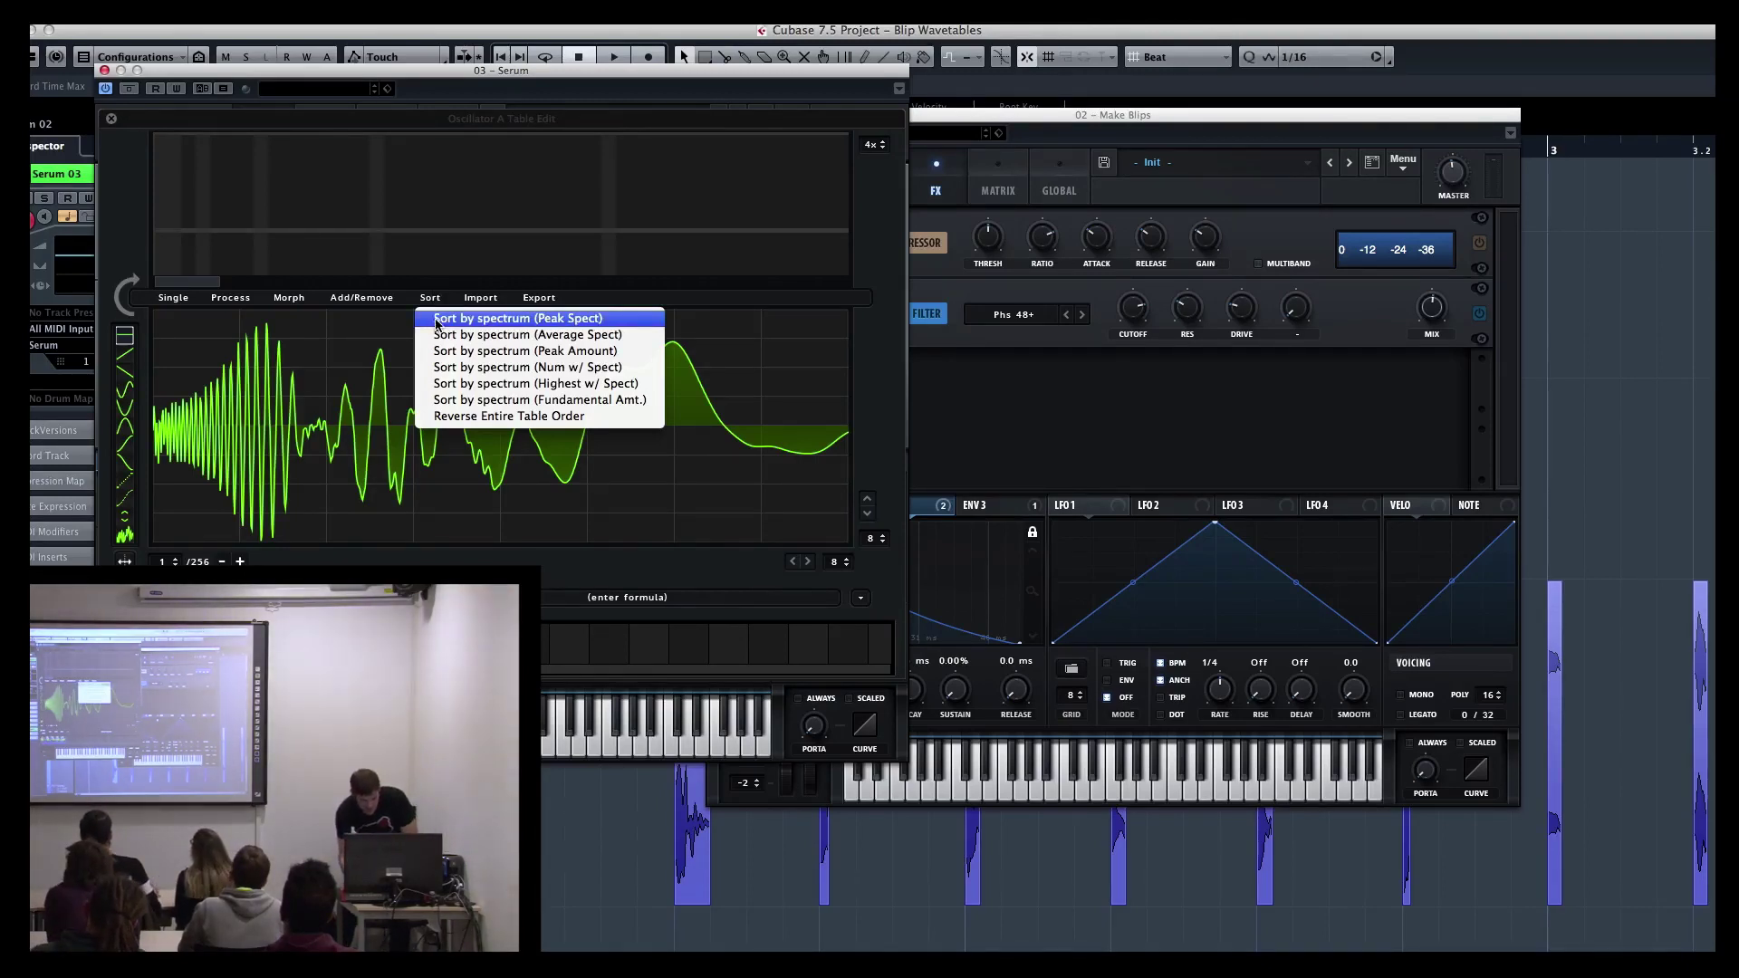
{"action": "left_click", "coordinate": [486, 322]}
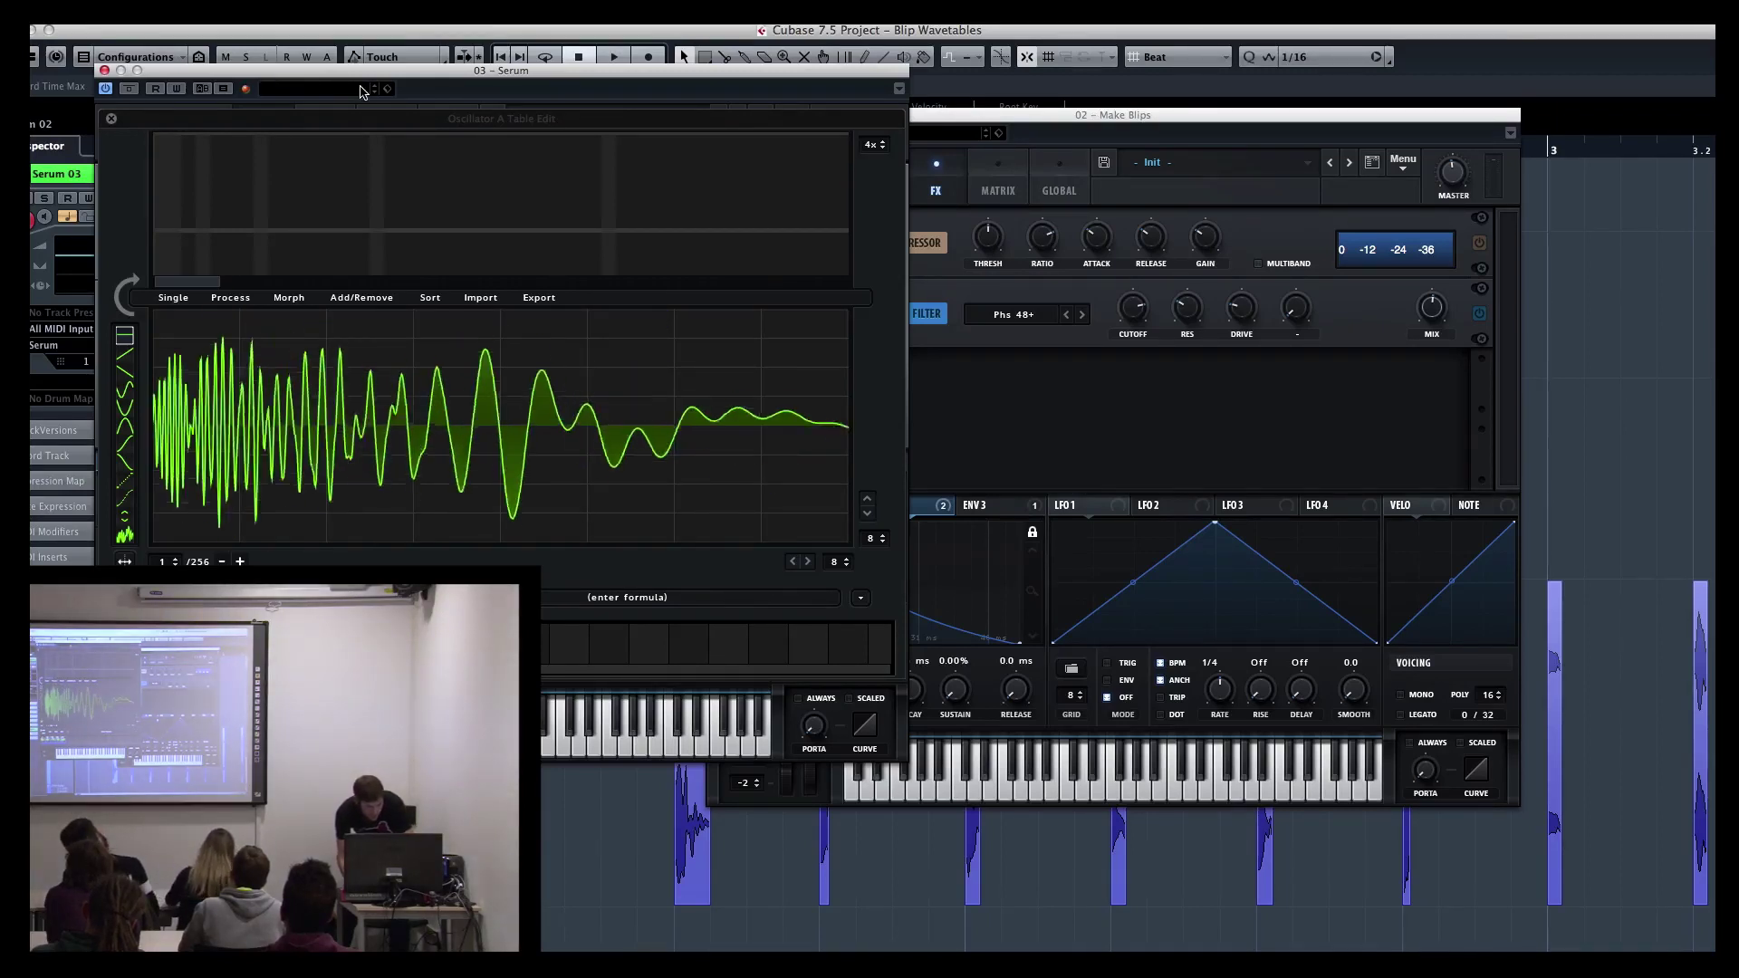
Step: Re-sort oscillator A's wavetable by spectrum, trying Num w/ Spect, Peak Amount and Average Spect, and close the wavetable editor
{"action": "key", "text": "XF86AudioRaiseVolume"}
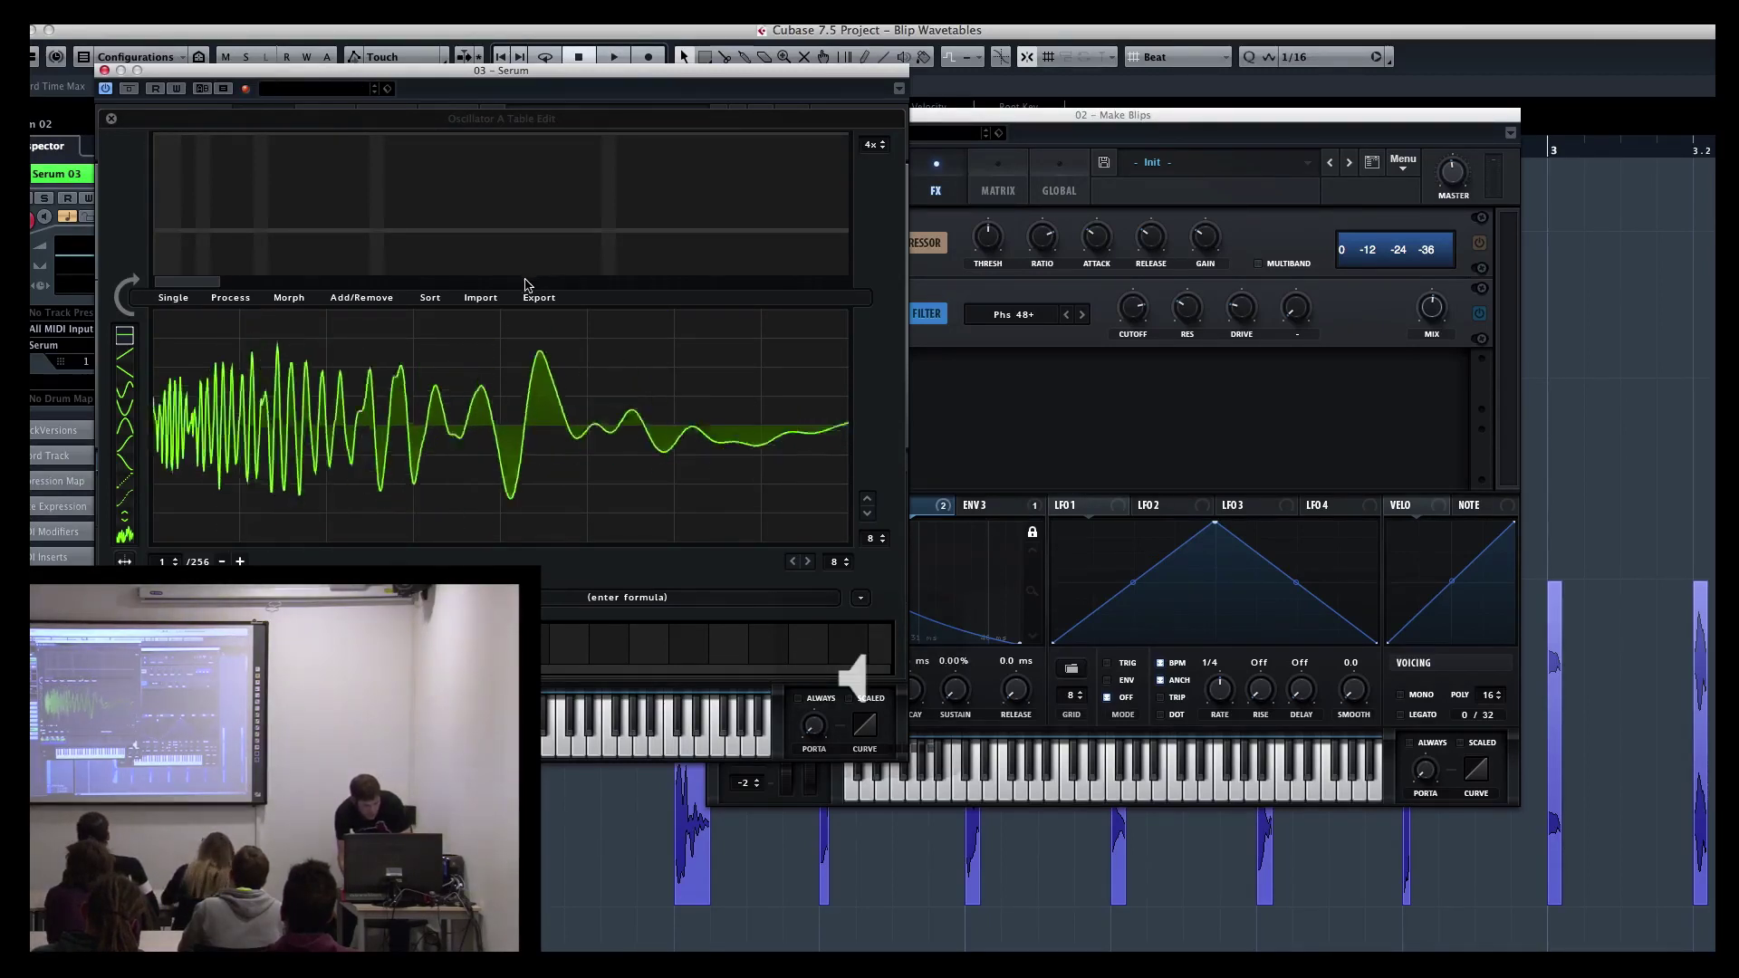
{"action": "left_click", "coordinate": [431, 297]}
{"action": "left_click", "coordinate": [443, 363]}
{"action": "left_click", "coordinate": [451, 308]}
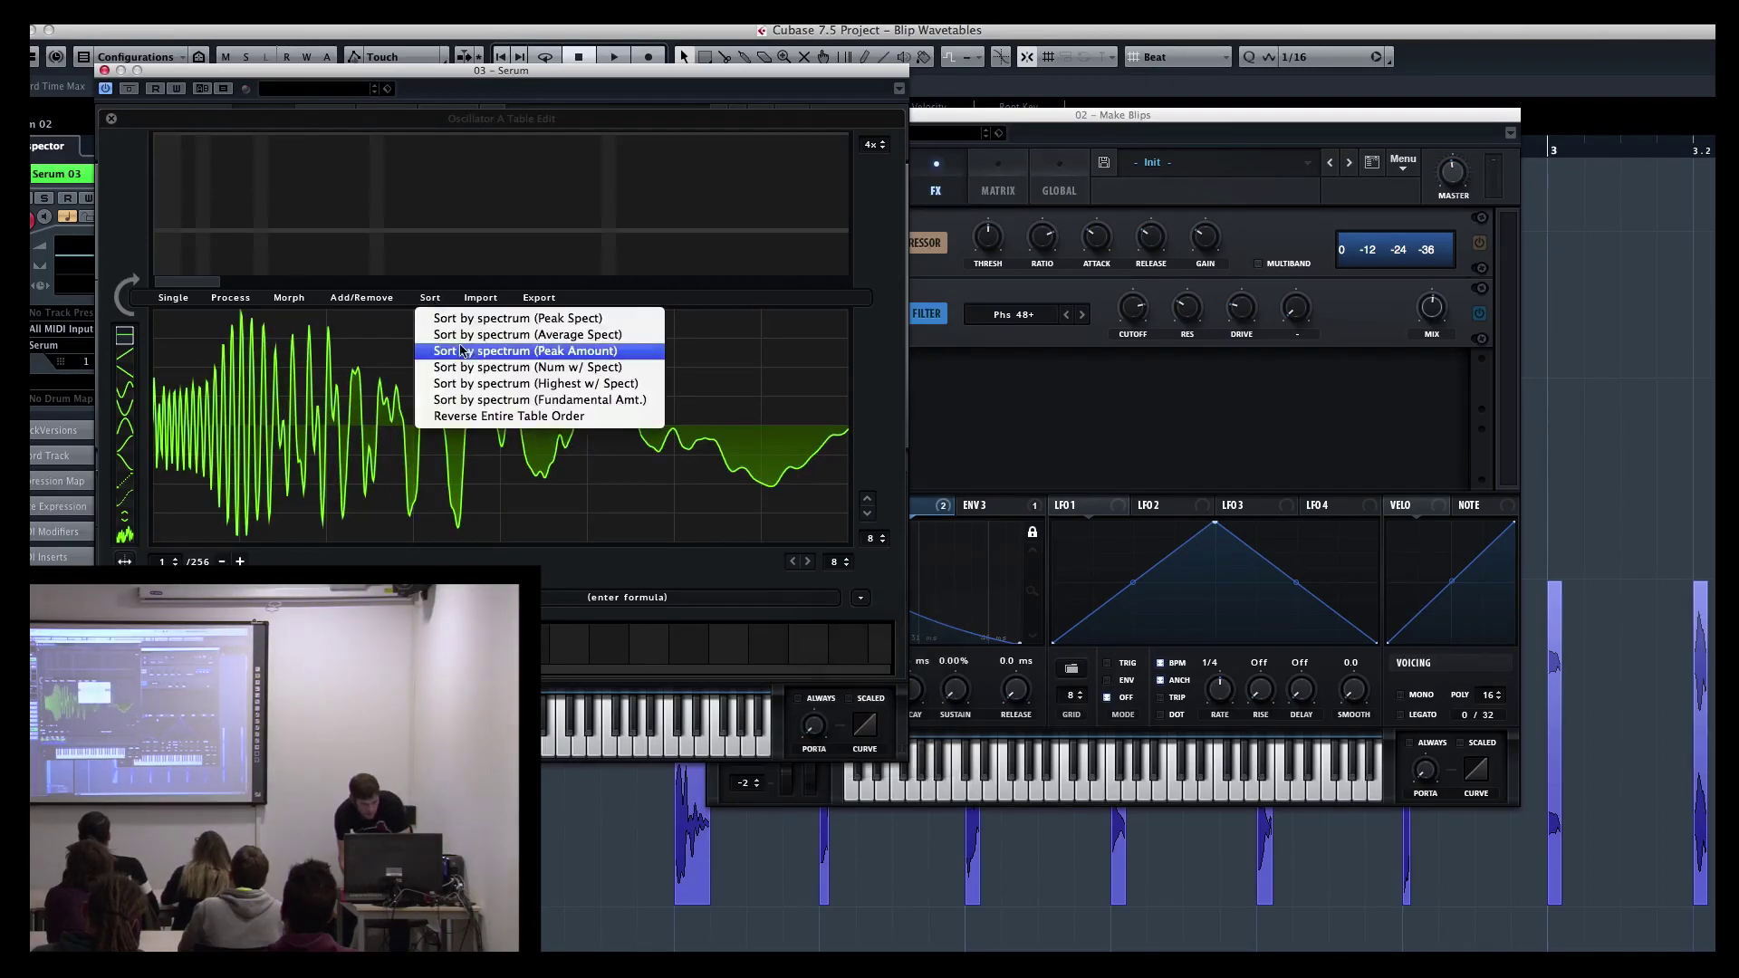
{"action": "left_click", "coordinate": [468, 351]}
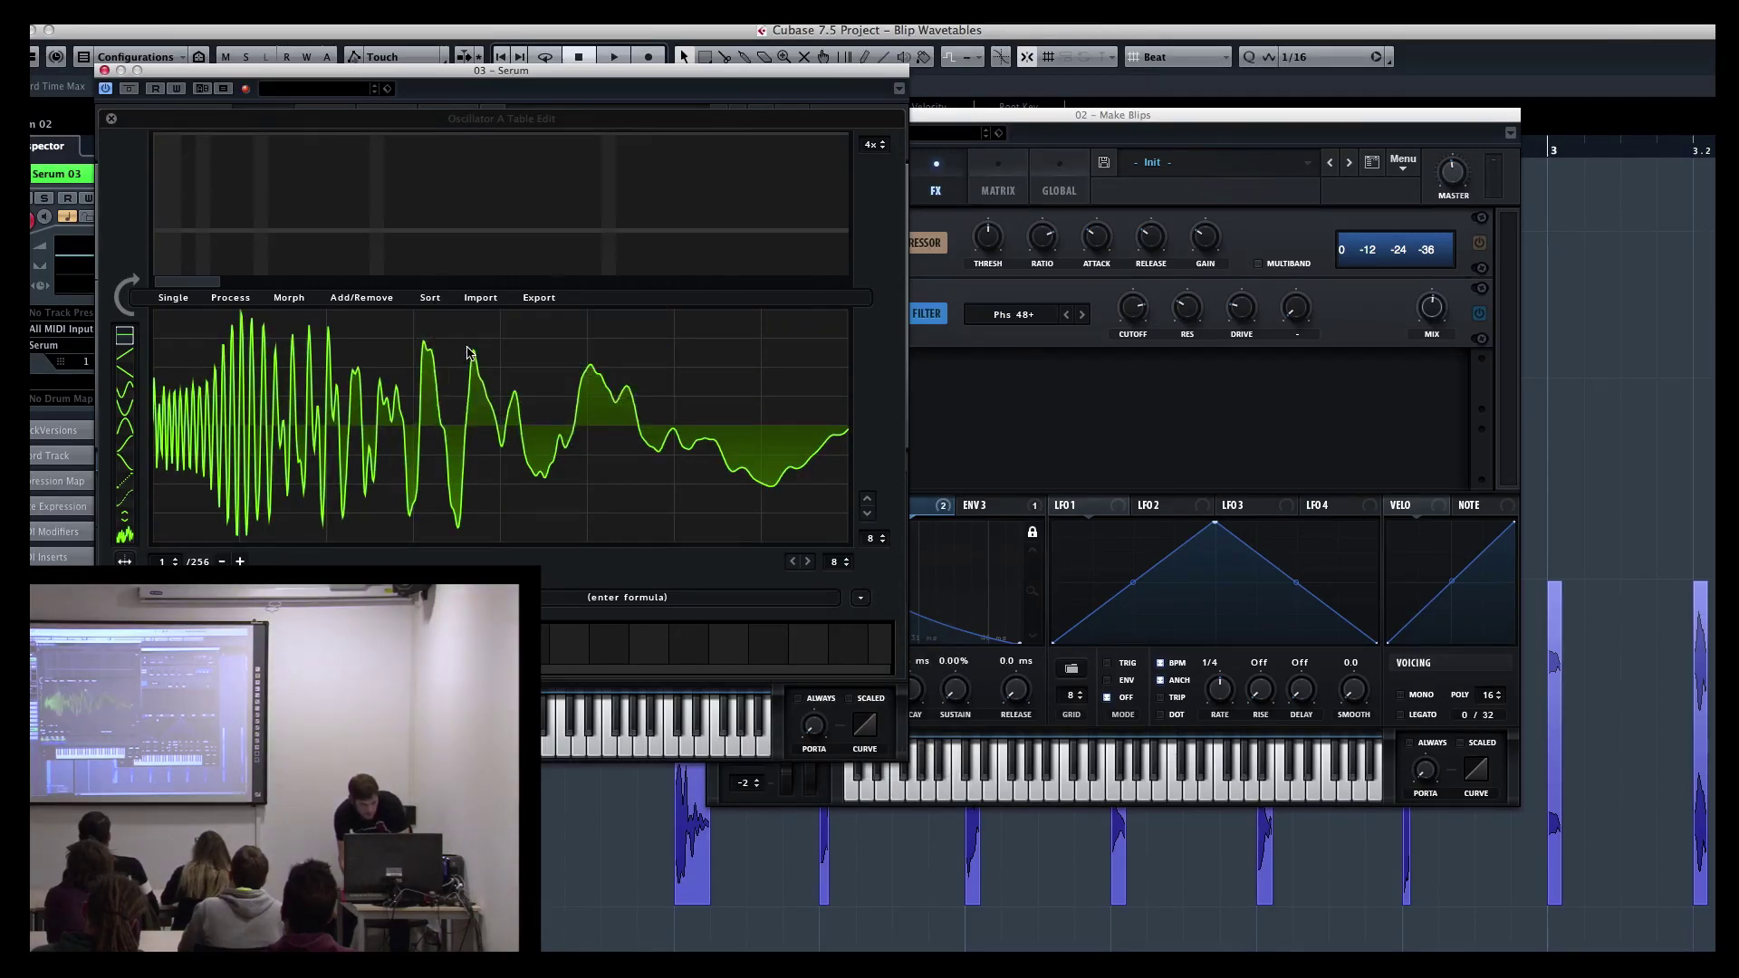
{"action": "left_click", "coordinate": [435, 301]}
{"action": "left_click", "coordinate": [454, 338]}
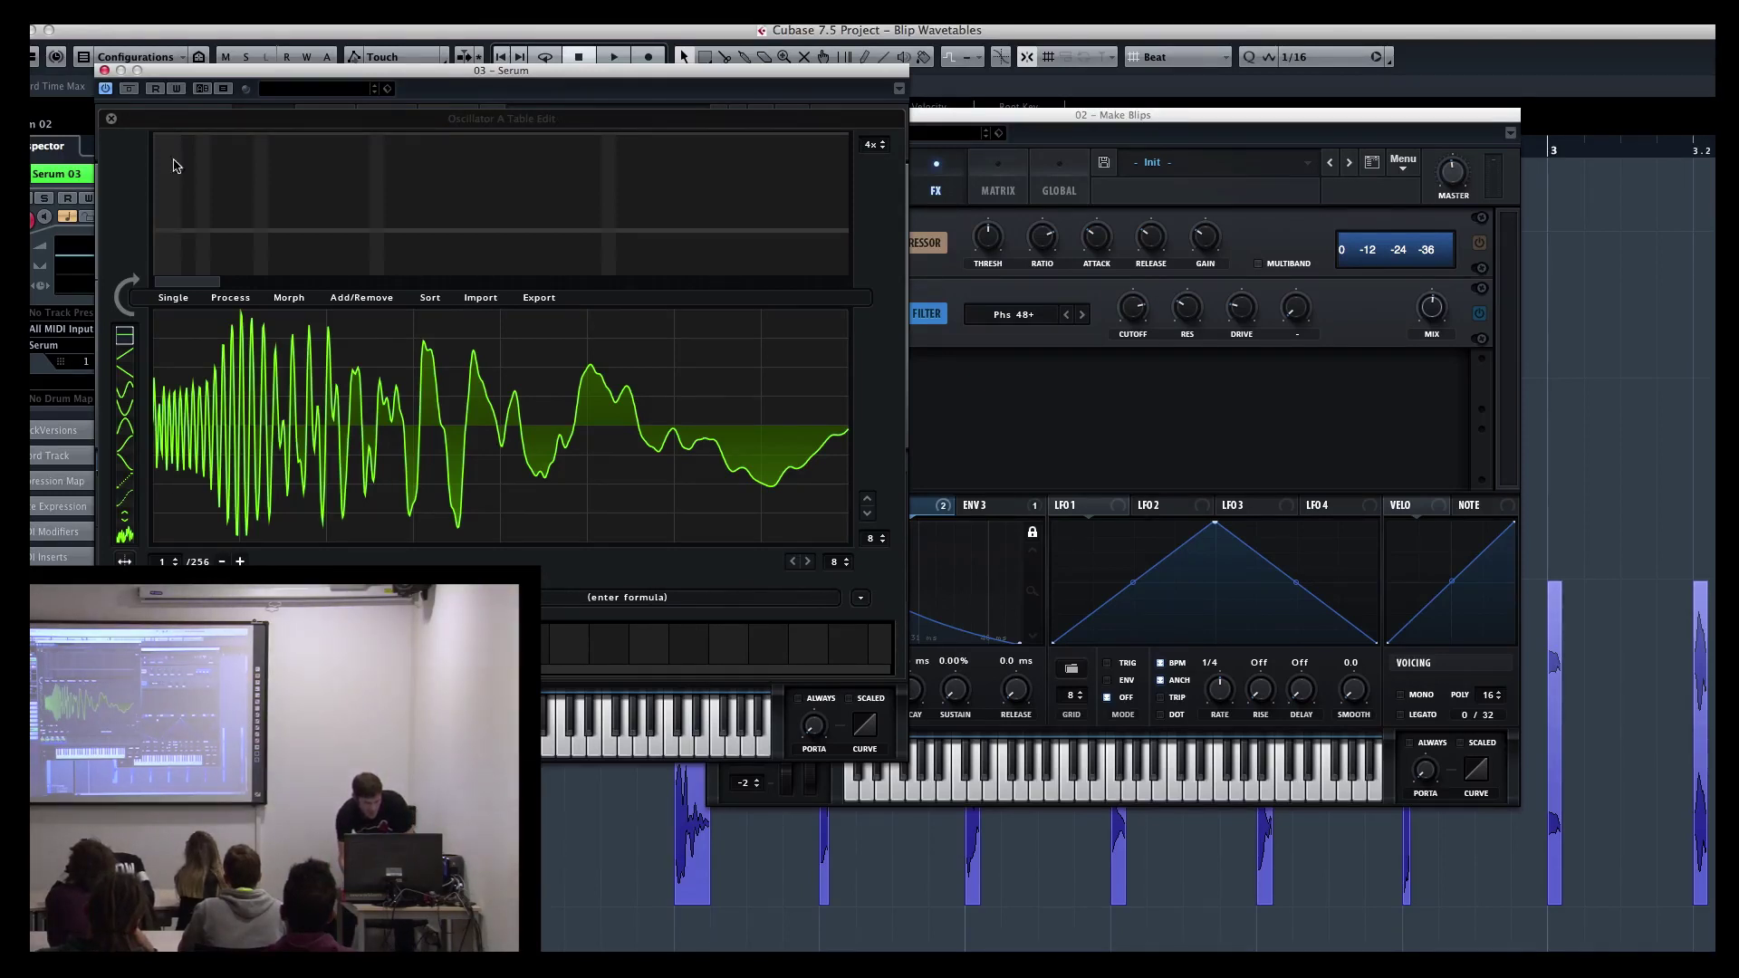
{"action": "left_click", "coordinate": [112, 120]}
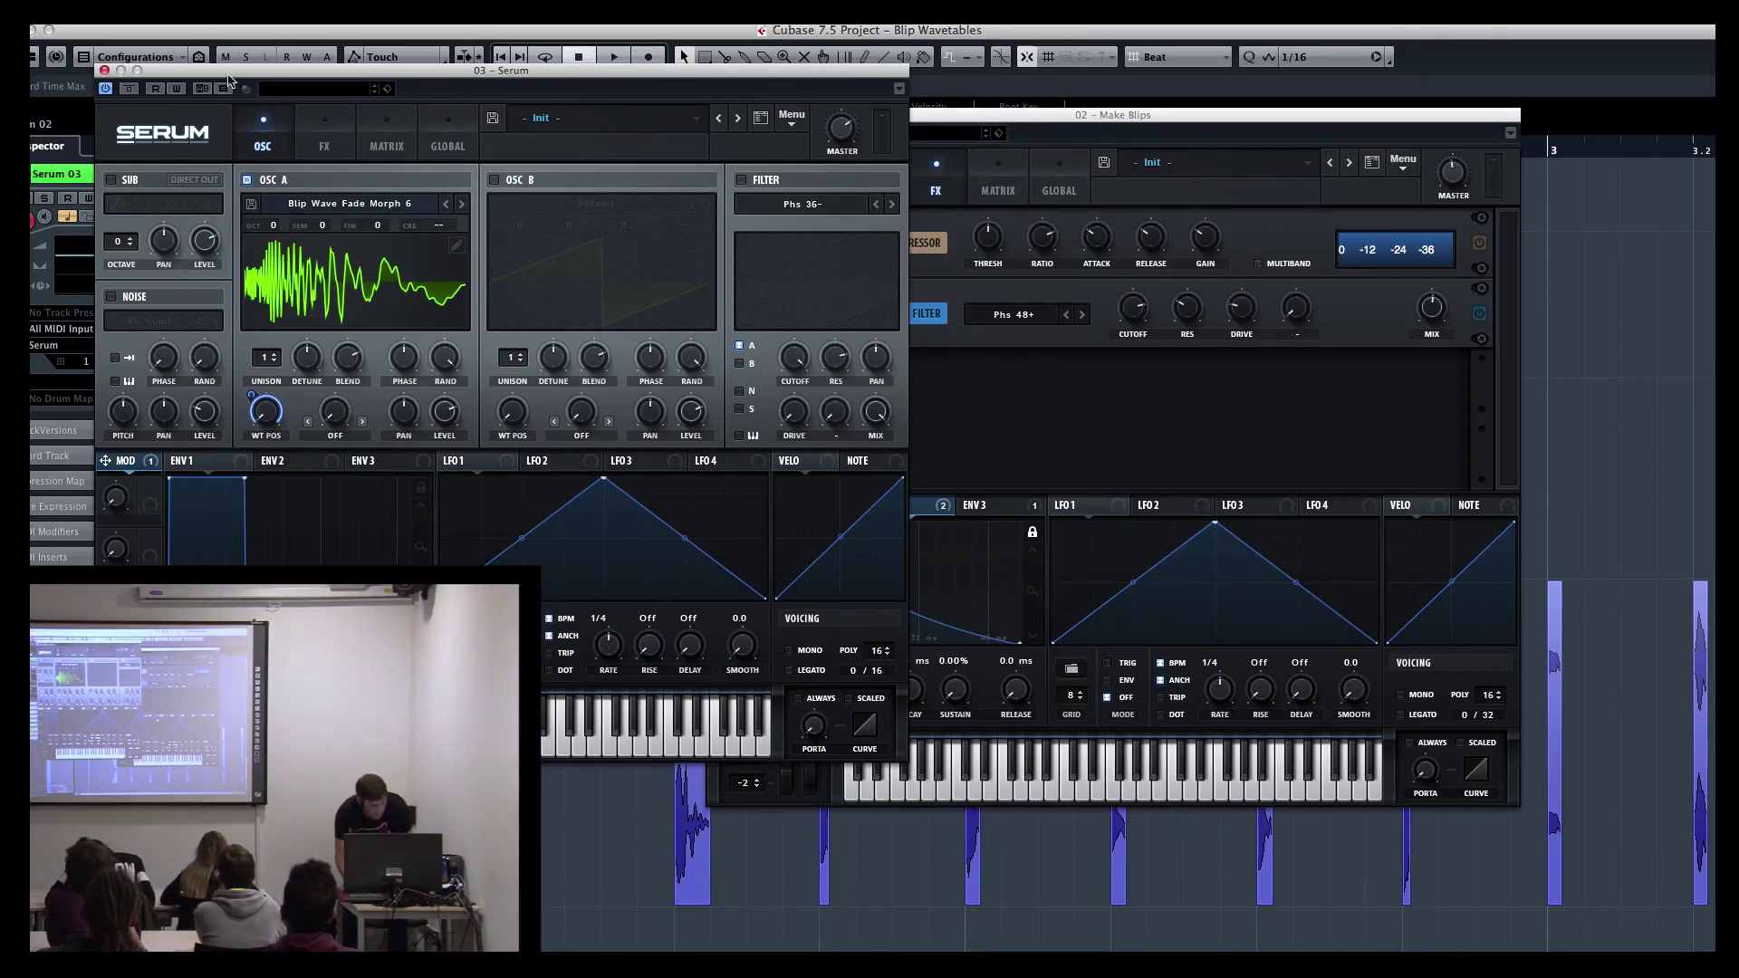
Step: Quit Cubase without saving the Blip Wavetables project
{"action": "left_click", "coordinate": [225, 38]}
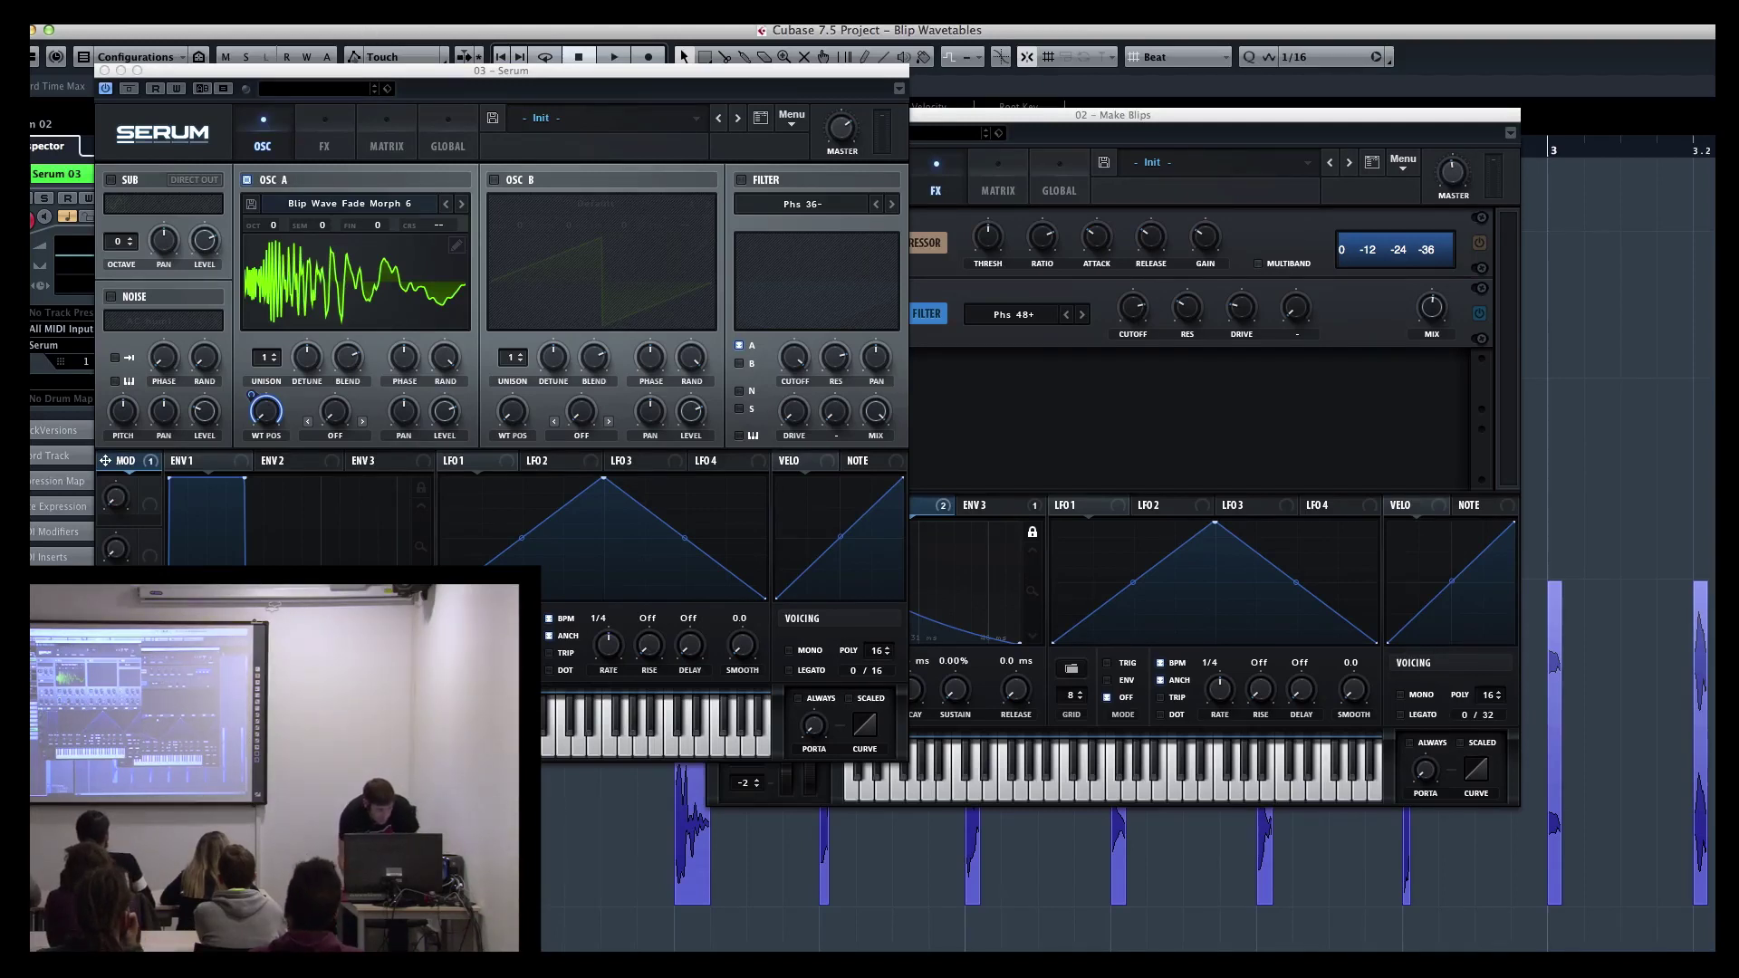
{"action": "left_click", "coordinate": [117, 25]}
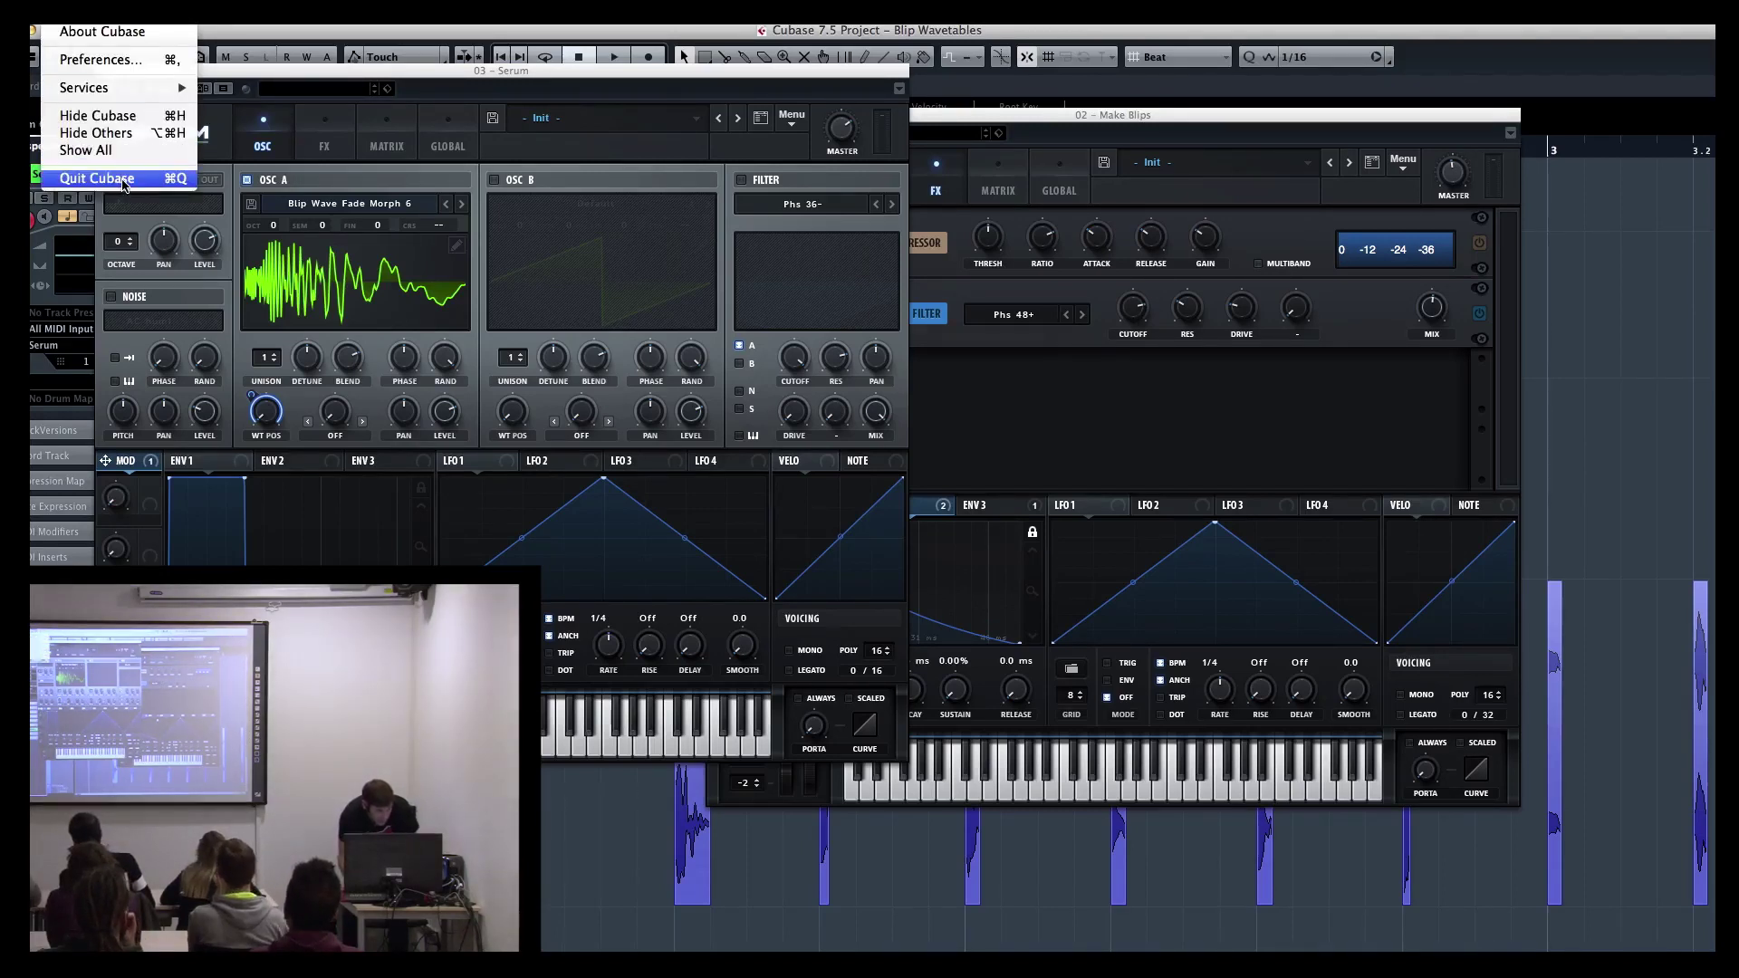
{"action": "left_click", "coordinate": [124, 180]}
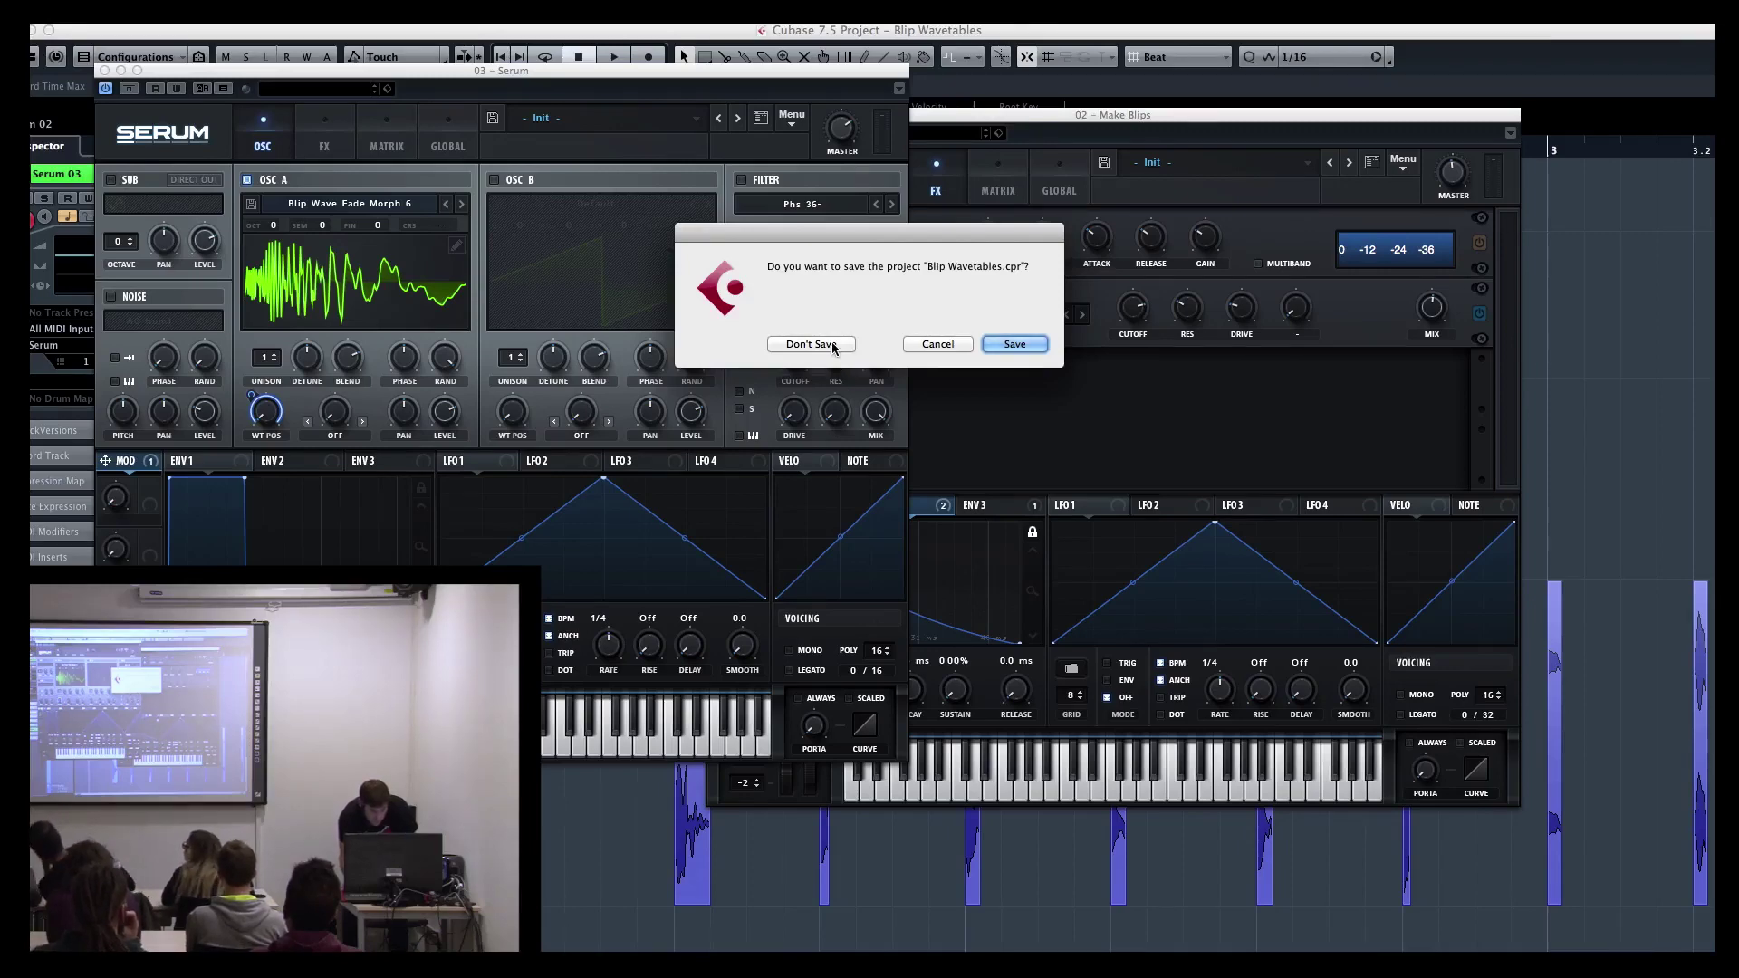
{"action": "left_click", "coordinate": [834, 345]}
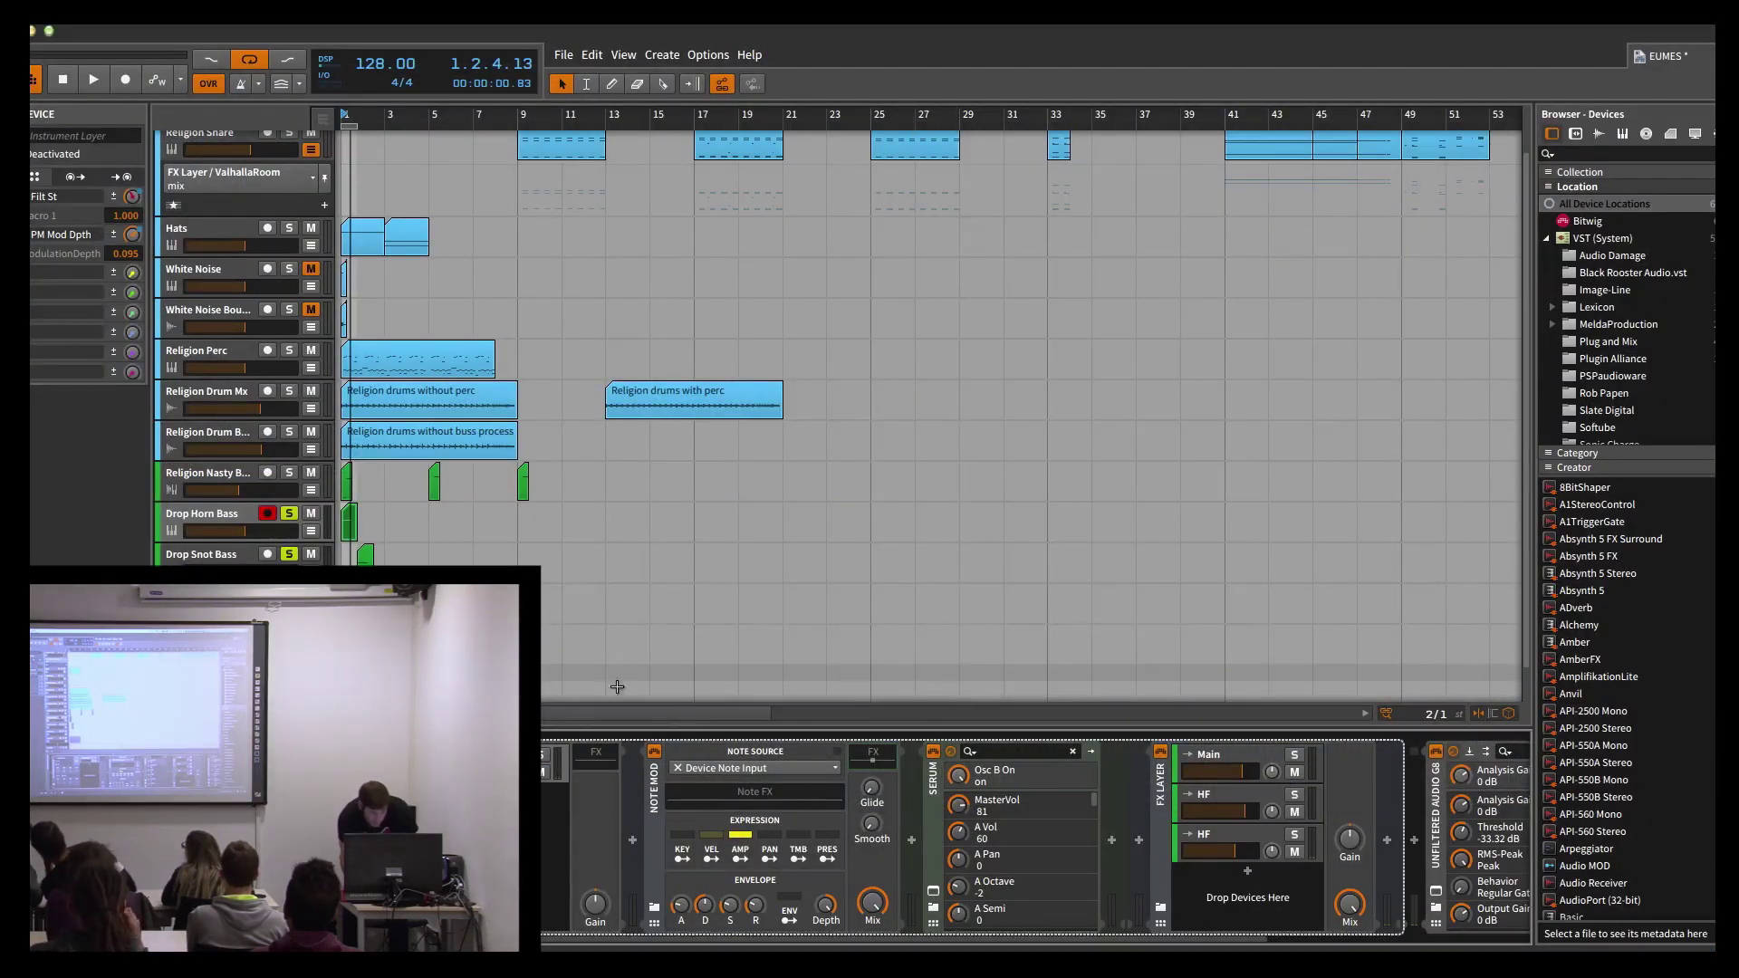
Step: In Bitwig Studio, unsolo the Drop Horn Bass track, solo Religion Nasty Bubble Bass, and play its clip starting at 1.1.1
{"action": "scroll", "coordinate": [752, 553], "scroll_direction": "down", "scroll_amount": 2}
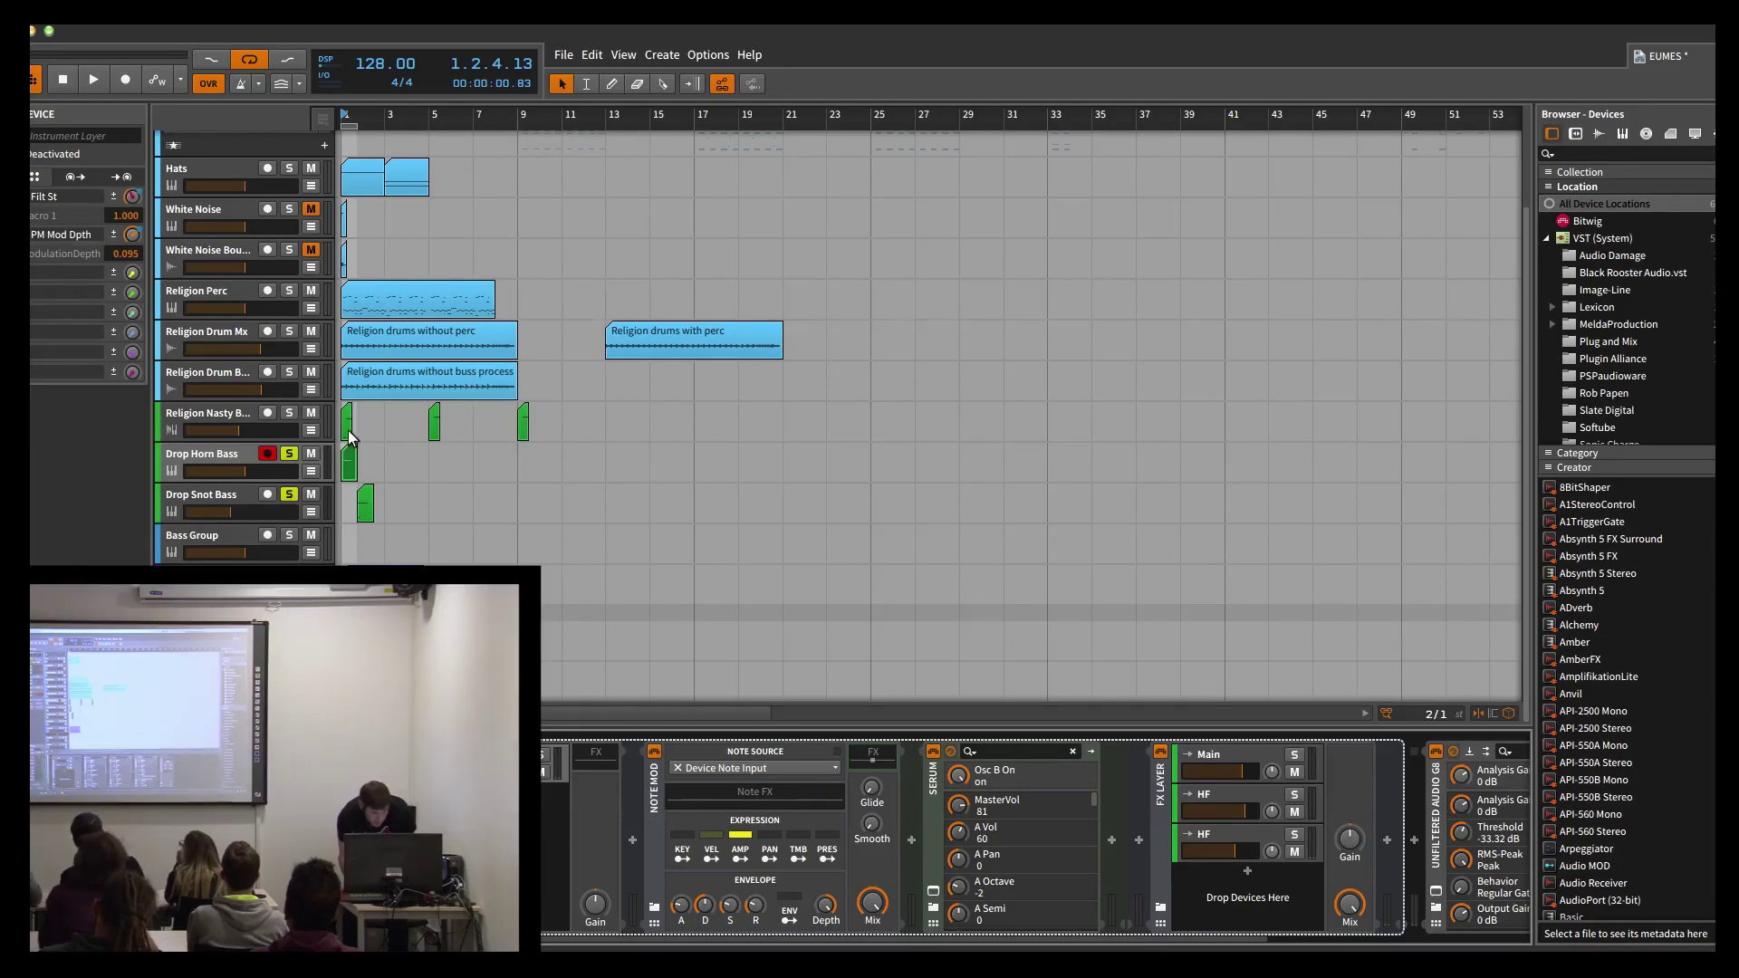
{"action": "left_click", "coordinate": [290, 457]}
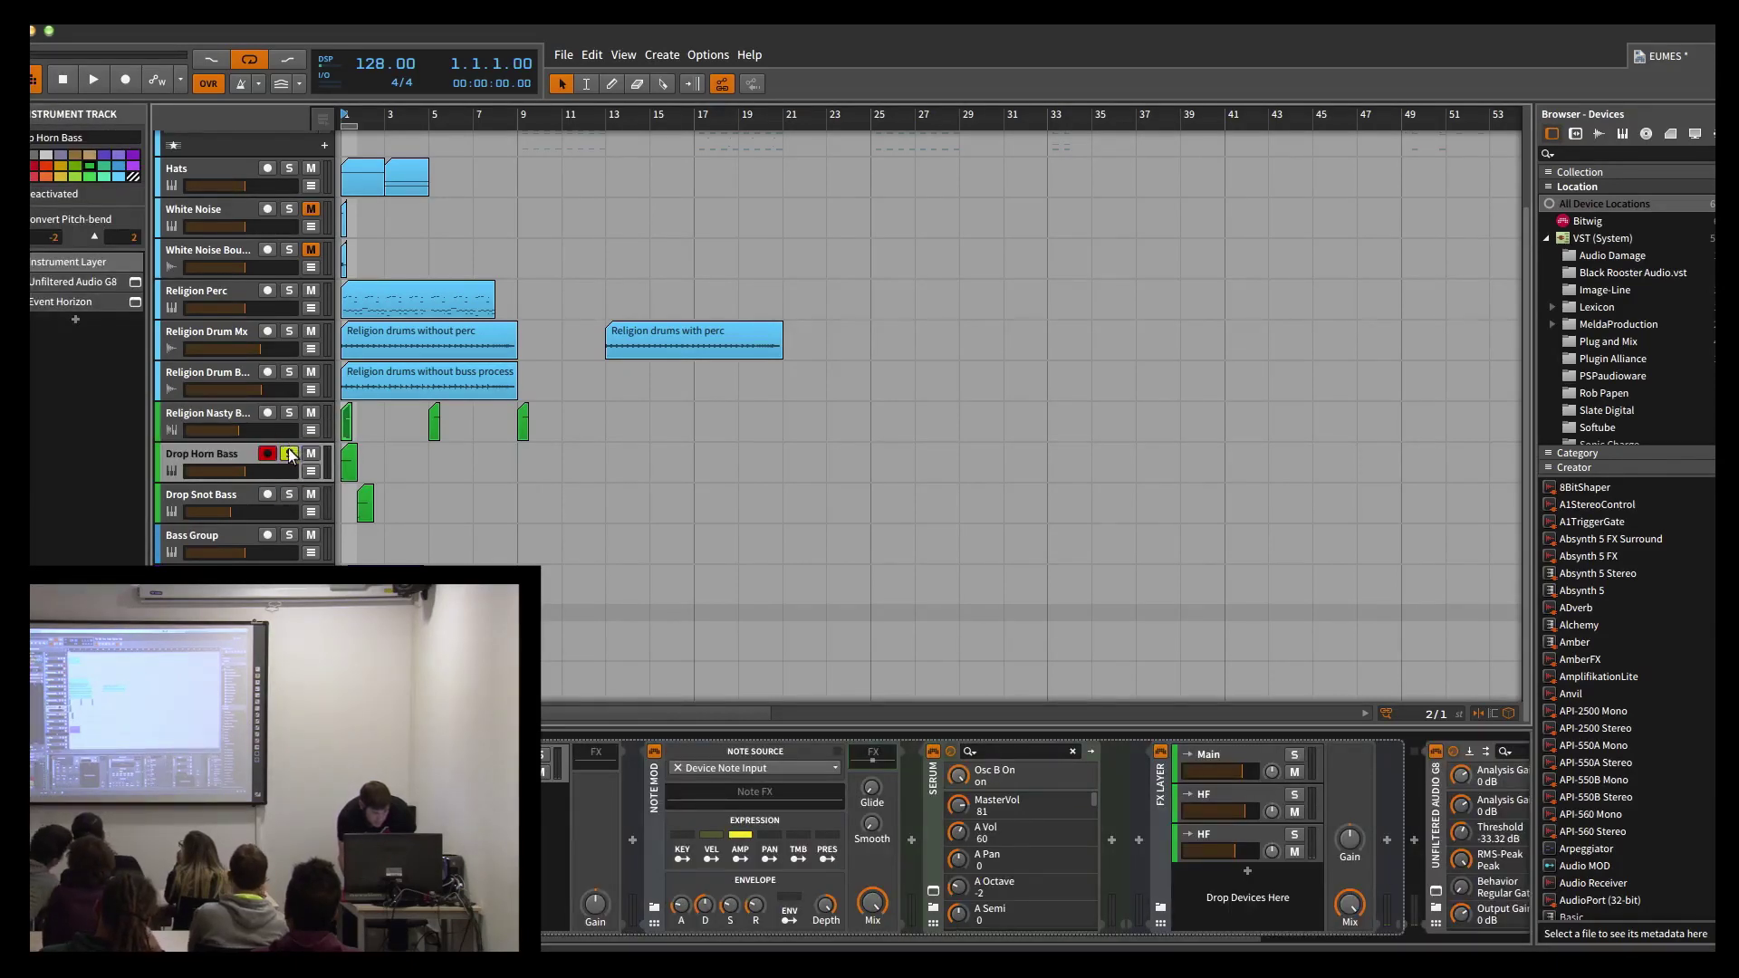
{"action": "left_click", "coordinate": [244, 415]}
{"action": "left_click", "coordinate": [288, 413]}
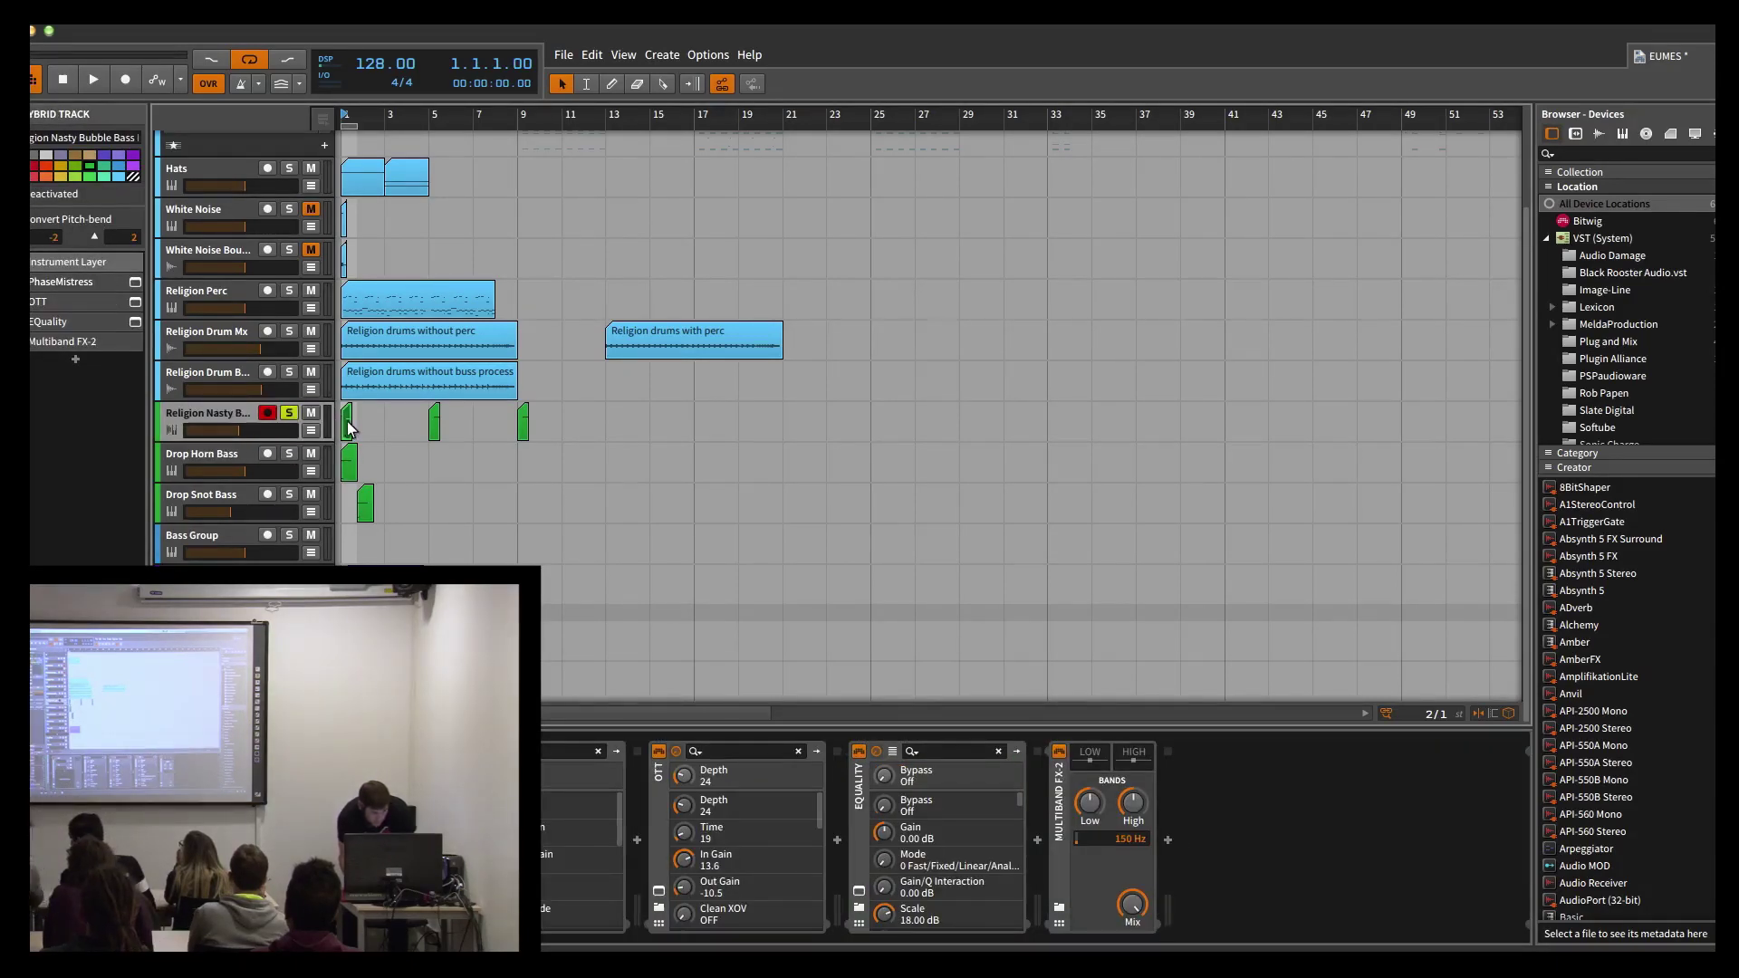
{"action": "left_click", "coordinate": [346, 421]}
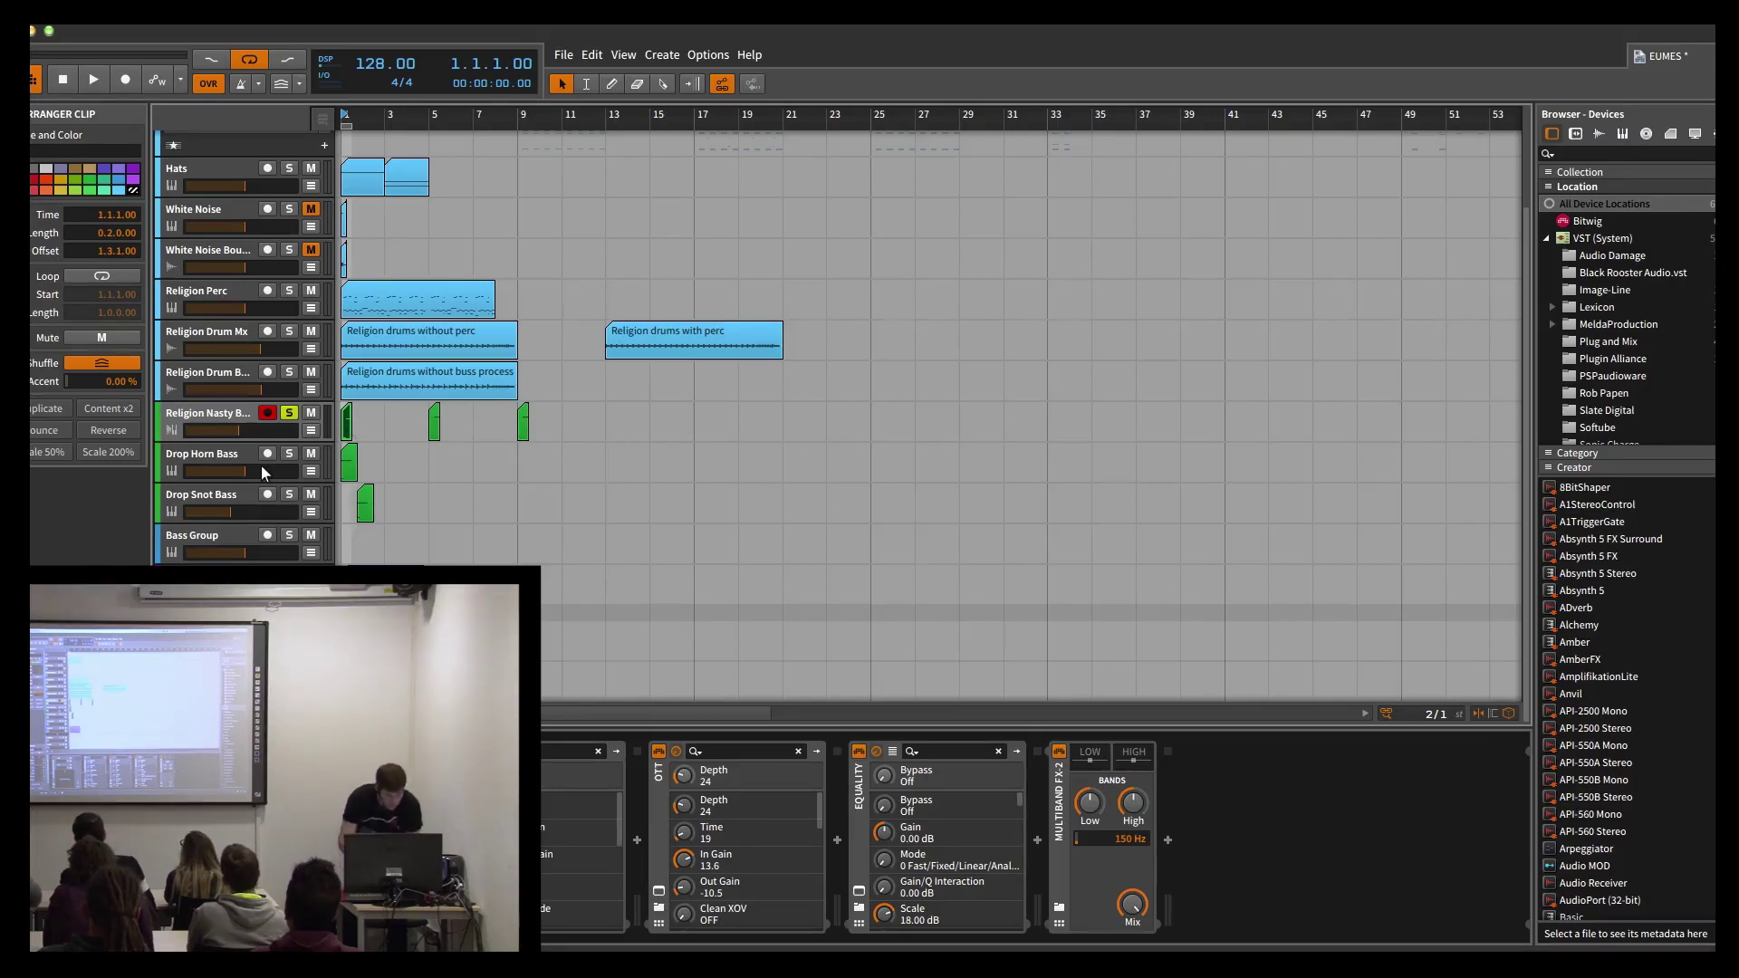
{"action": "key", "text": "XF86AudioRaiseVolume"}
{"action": "key", "text": "space"}
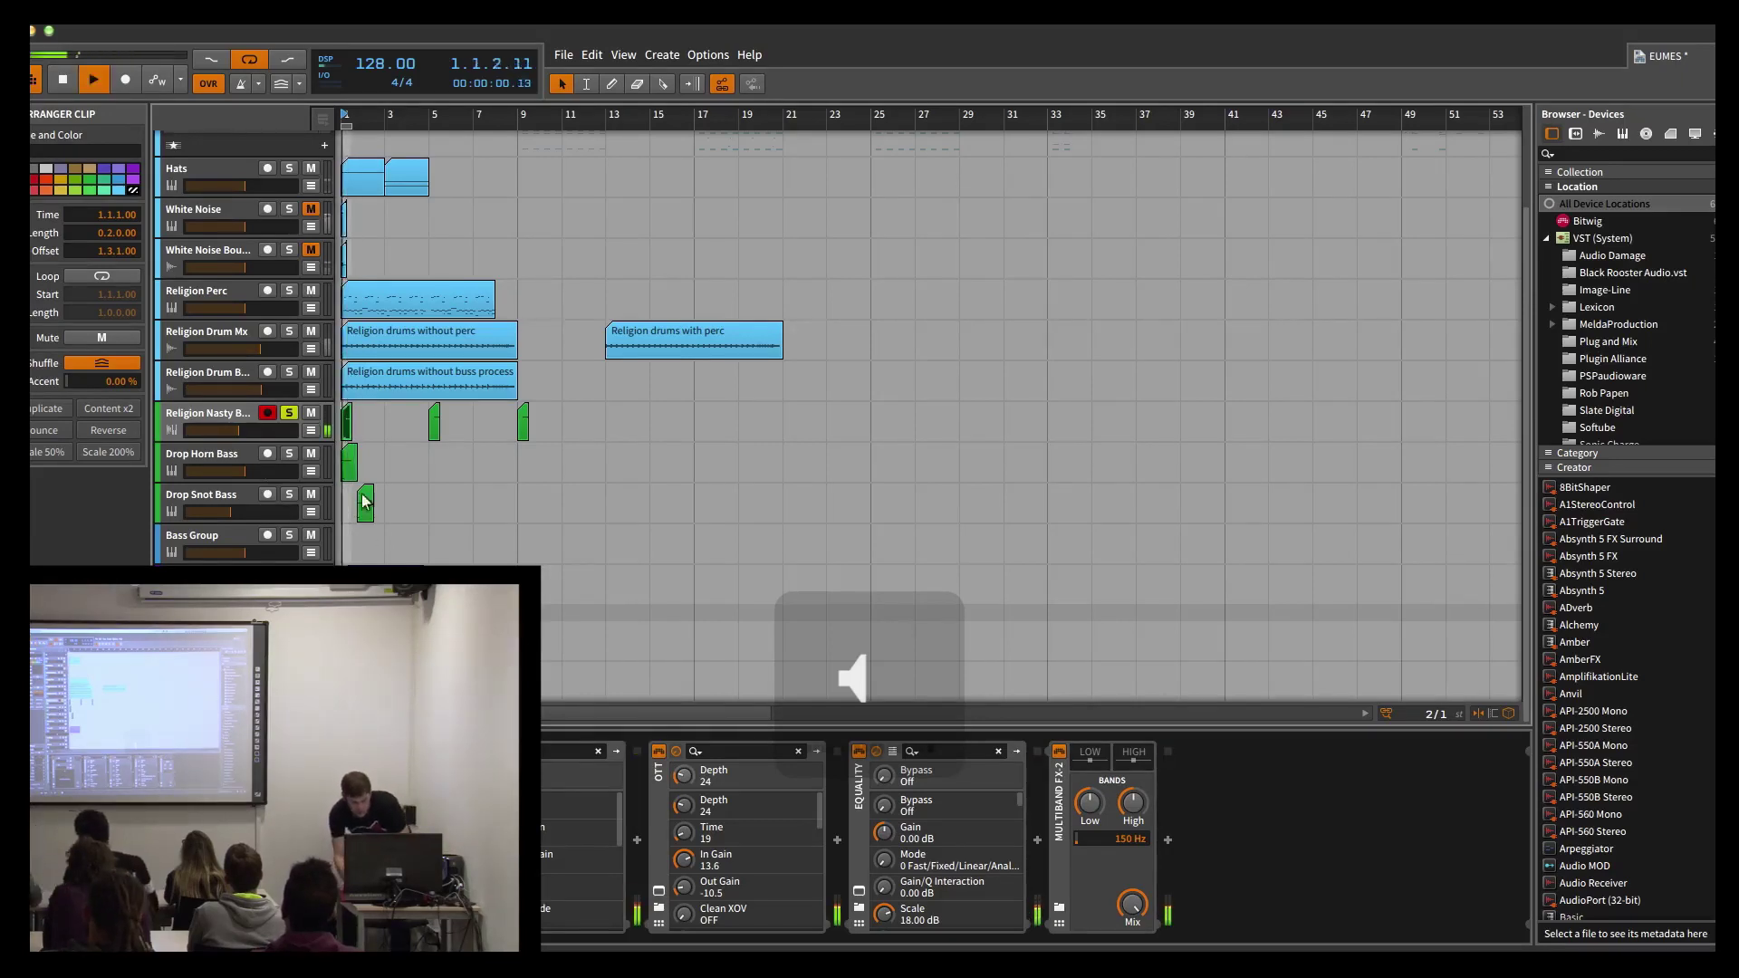
Step: Stop playback and audition the Religion Nasty Bubble Bass clips starting at 5.1.1 and 9.1.1
{"action": "key", "text": "space"}
{"action": "left_click", "coordinate": [436, 434]}
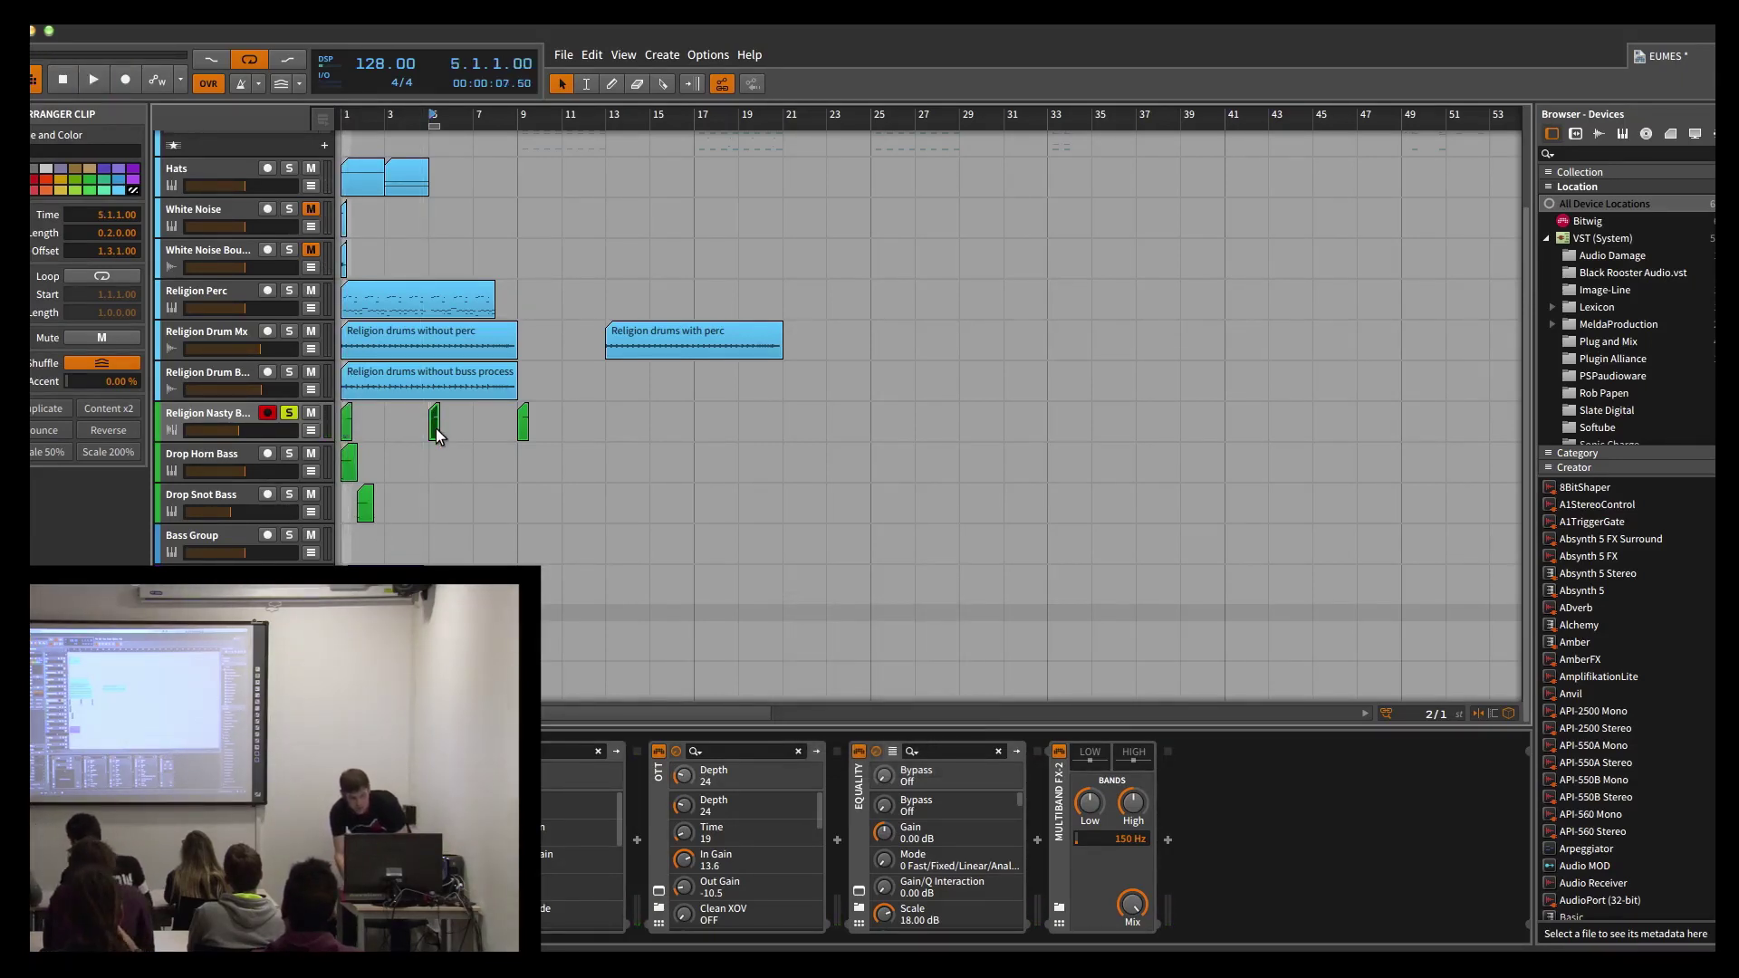
{"action": "left_click", "coordinate": [523, 426]}
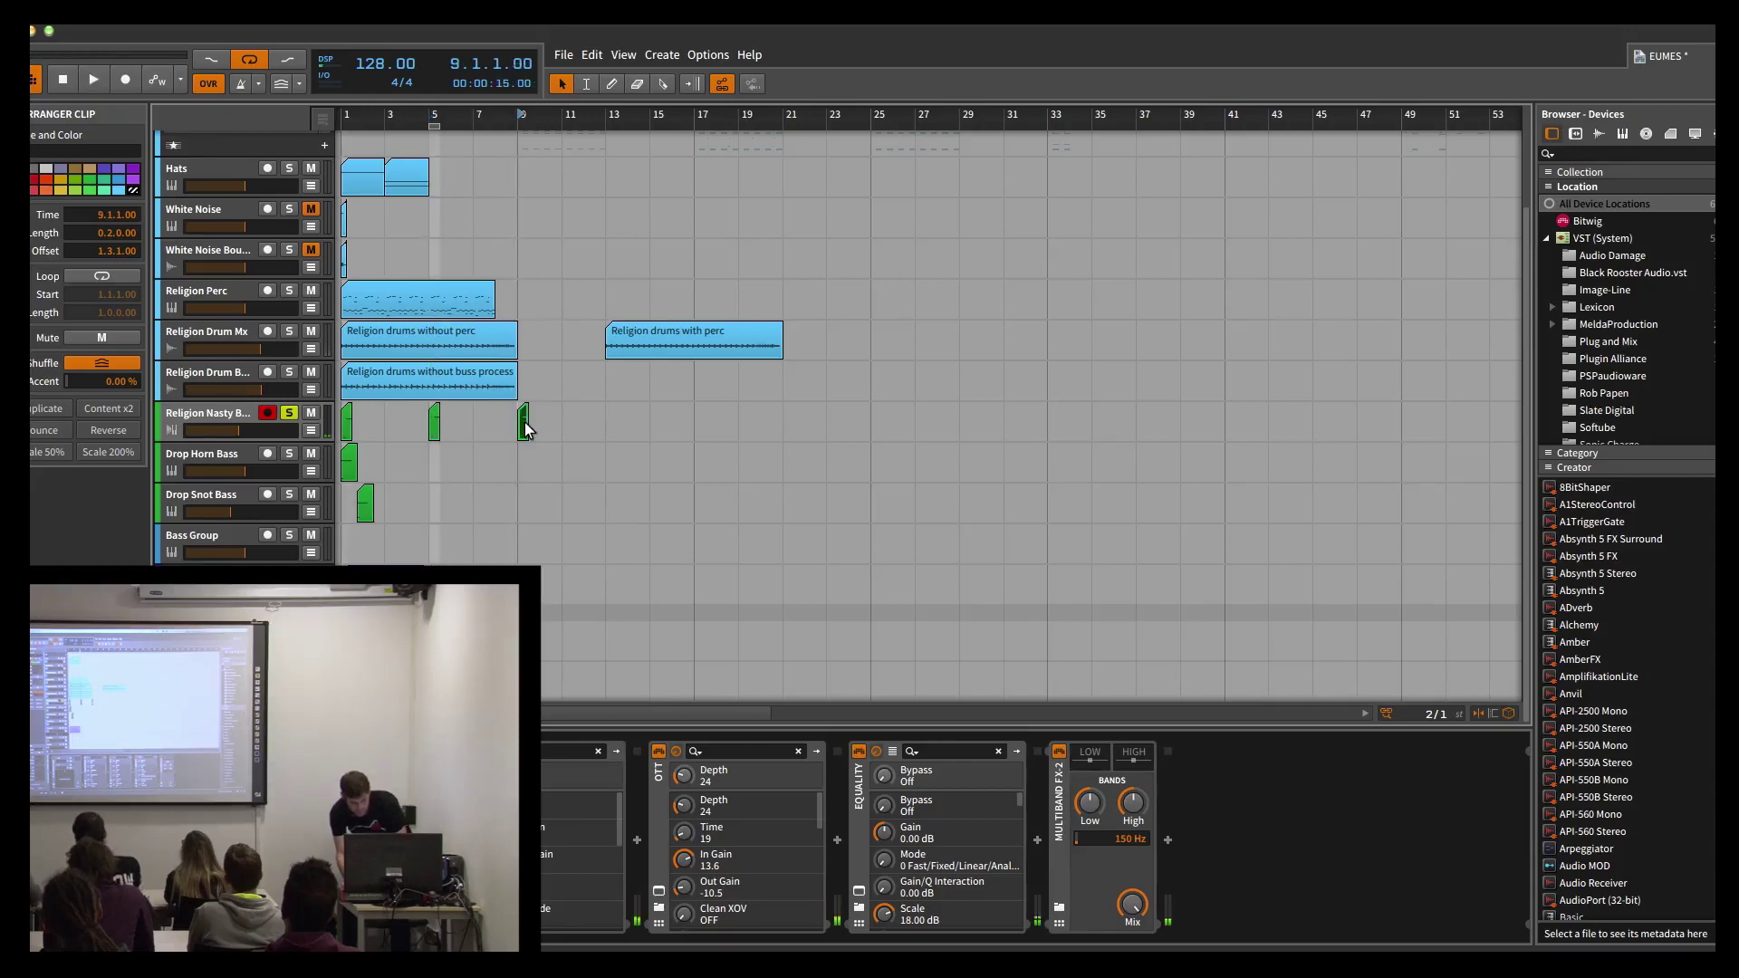
{"action": "key", "text": "space"}
Step: Switch to iTunes and play Religion (Far Too Loud remix) - master test 4 from the EUMES playlist
{"action": "key", "text": "super+Tab"}
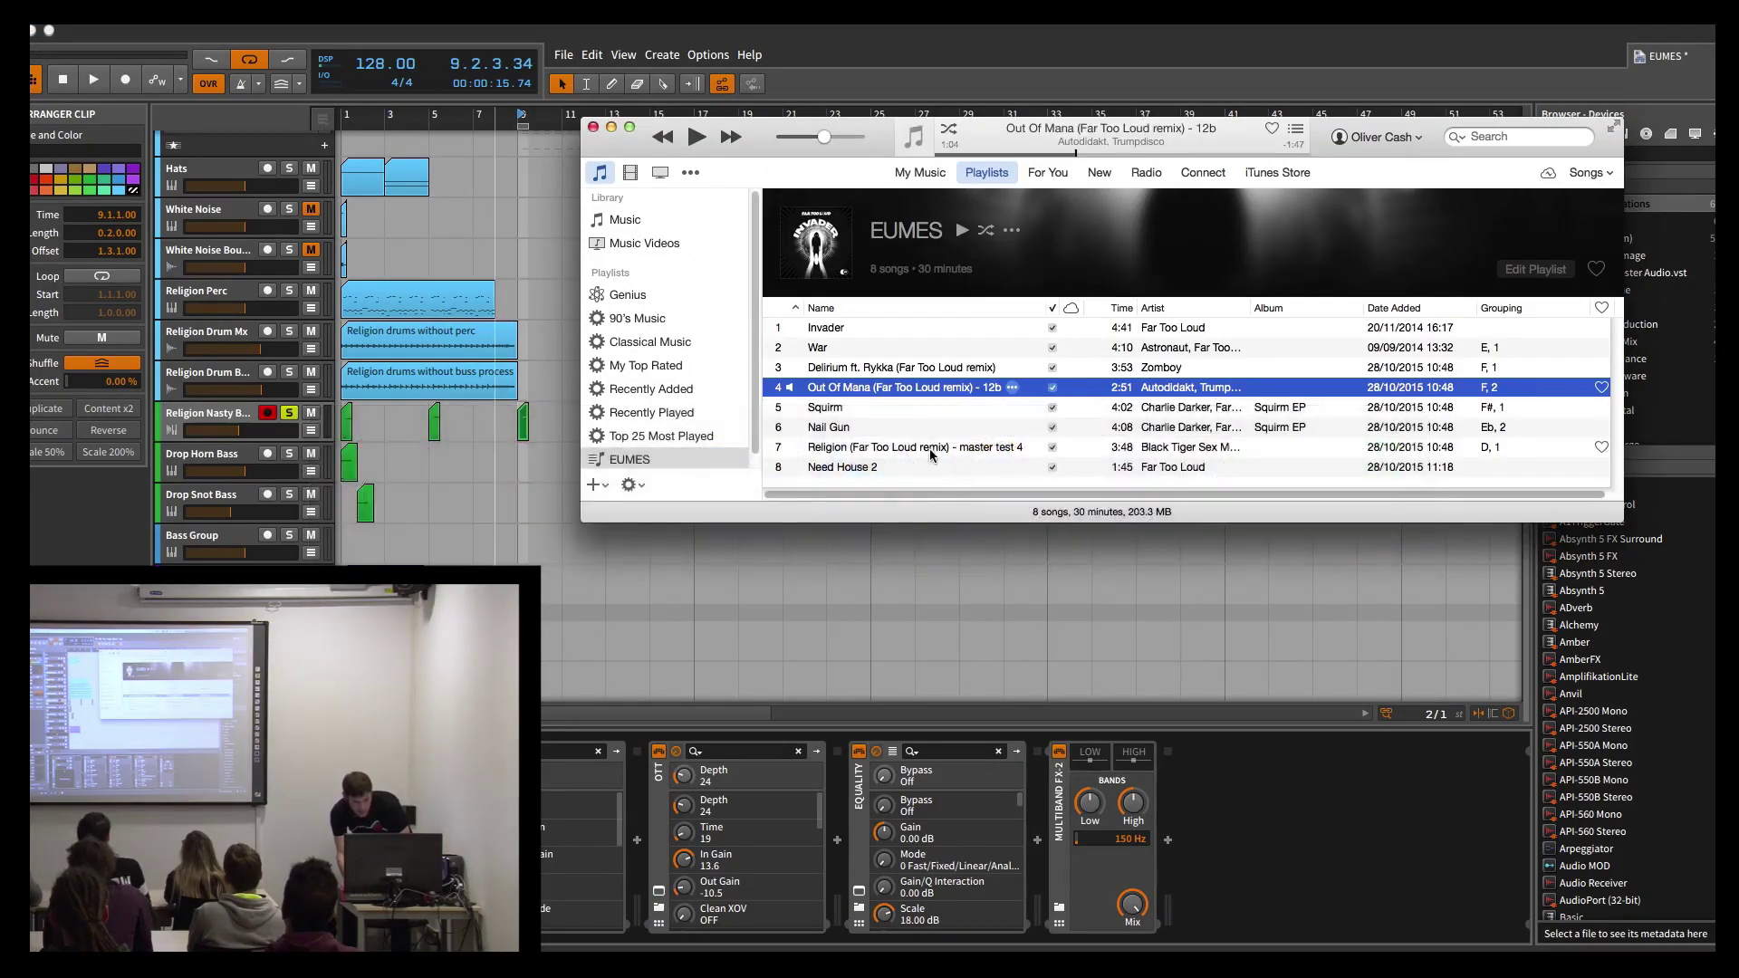
{"action": "double_click", "coordinate": [911, 450]}
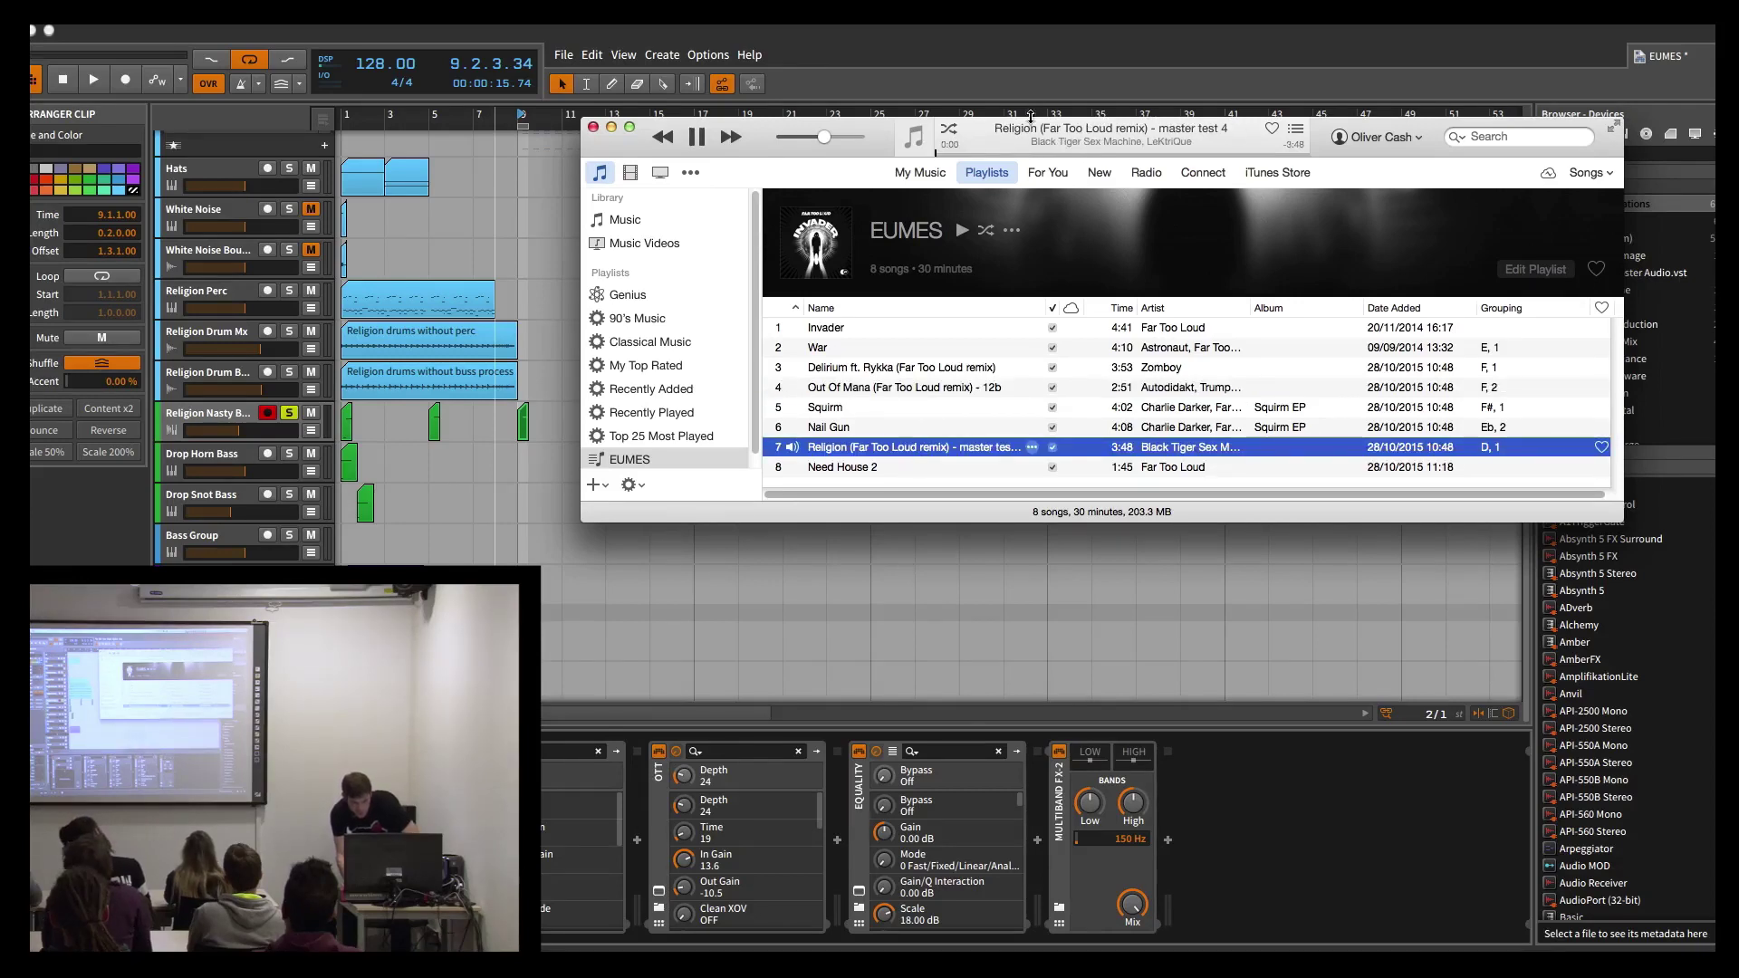
Step: Raise the volume, skip to about one minute into the Religion remix, and pause it after listening to the bass section
{"action": "key", "text": "XF86AudioRaiseVolume"}
{"action": "left_click", "coordinate": [1024, 154]}
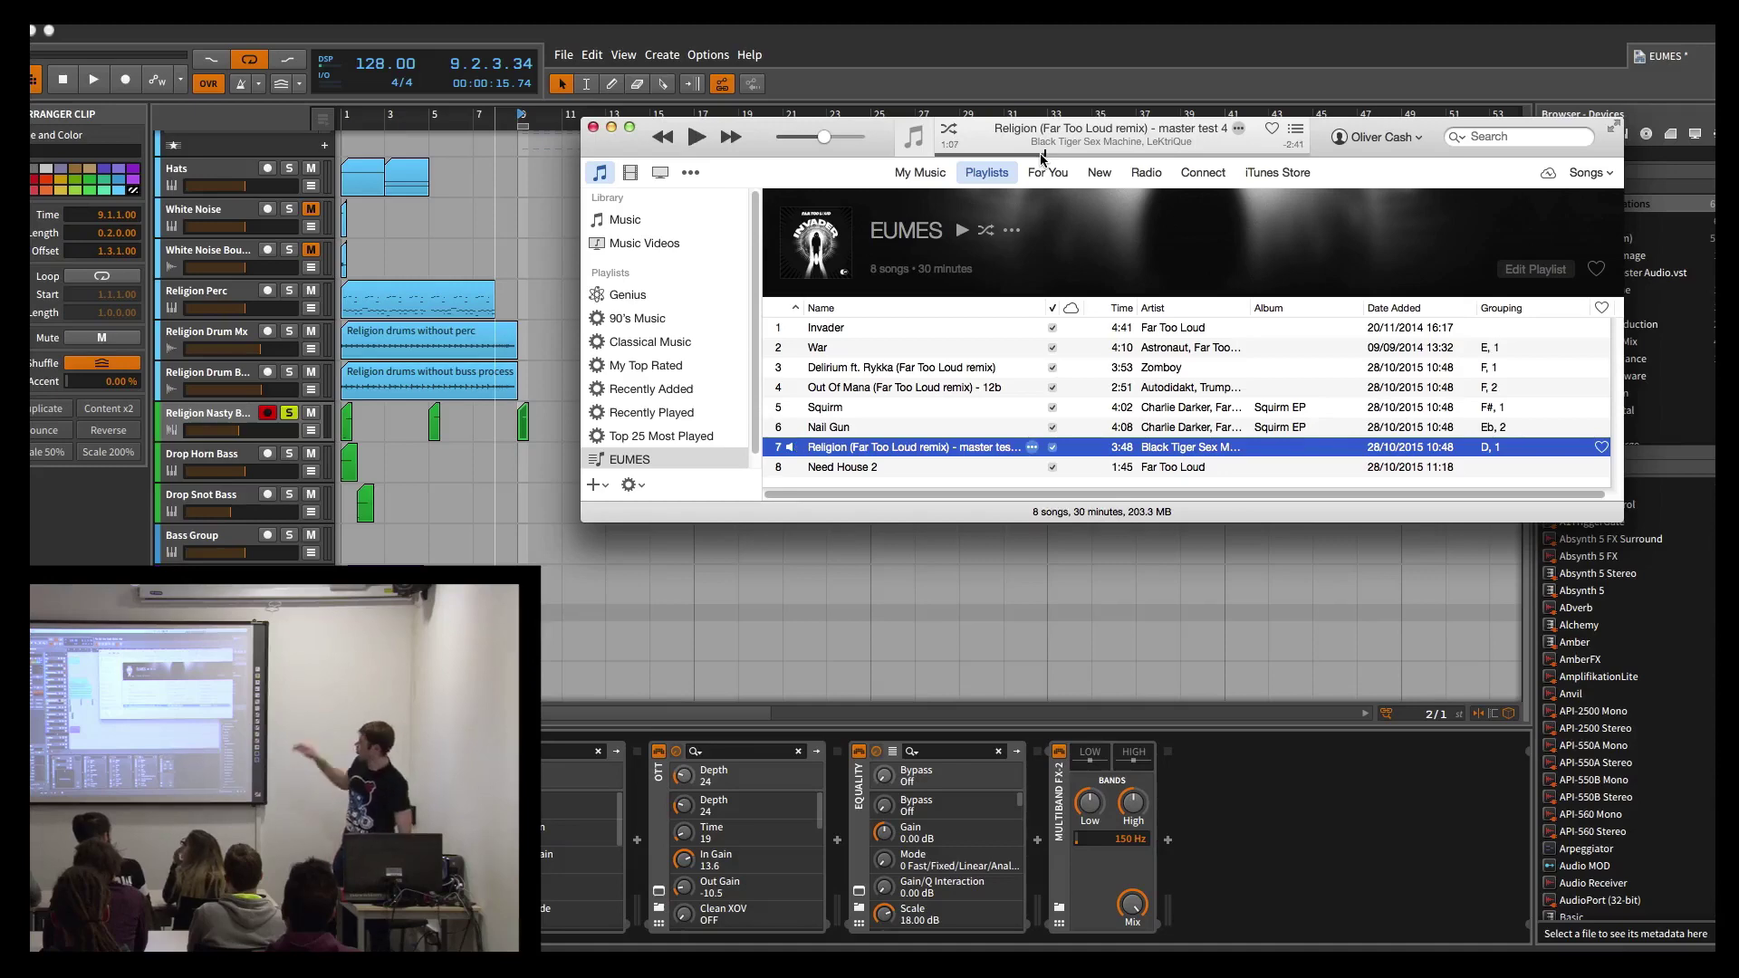
{"action": "key", "text": "space"}
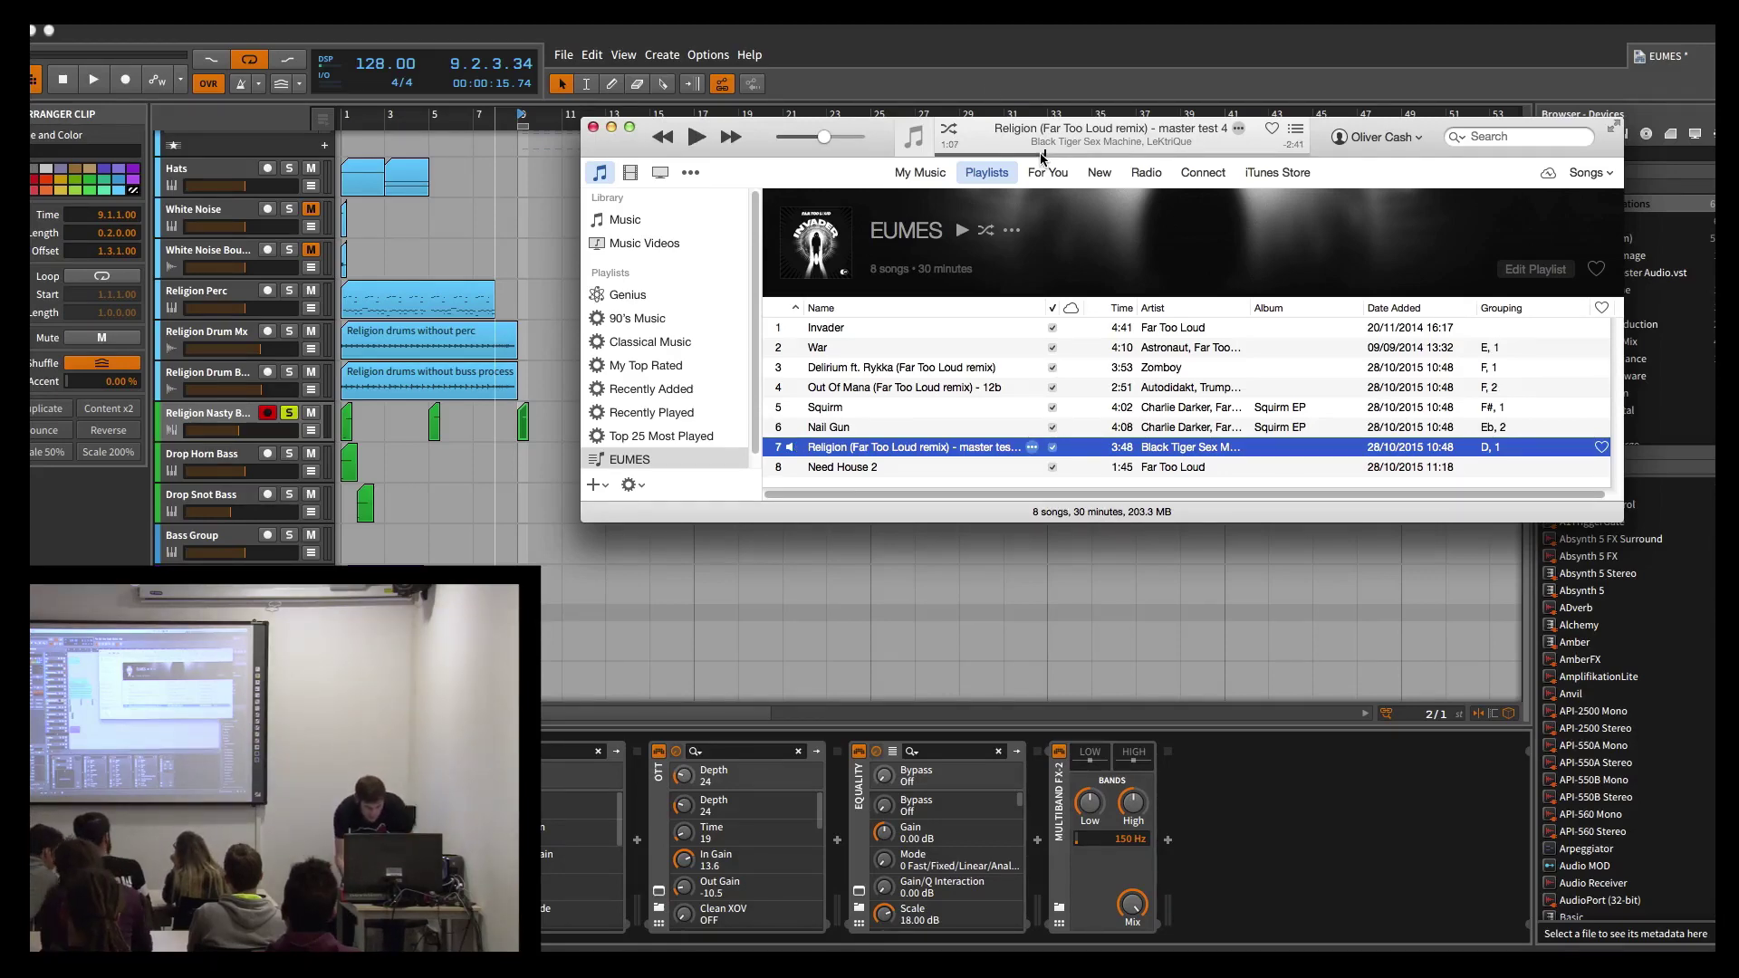
Step: Switch back to Bitwig Studio and open the Growl 5 Serum from the Religion Nasty Bubble Bass instrument layer
{"action": "left_click", "coordinate": [404, 392]}
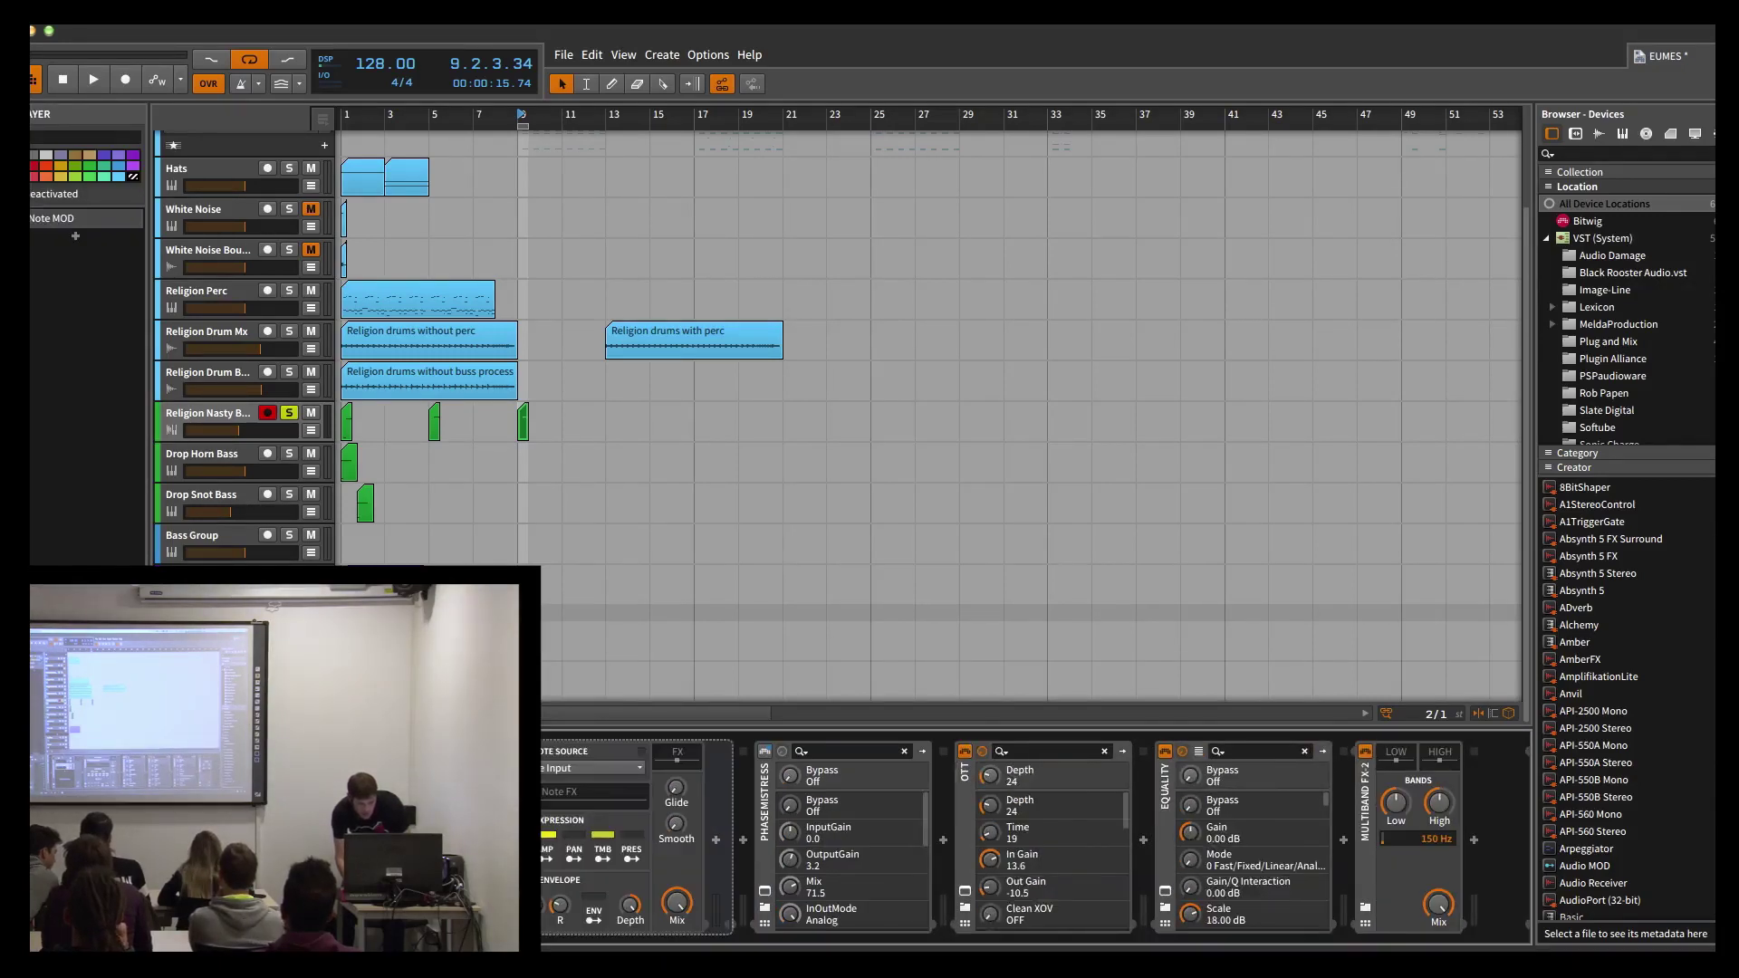
{"action": "left_click", "coordinate": [675, 763]}
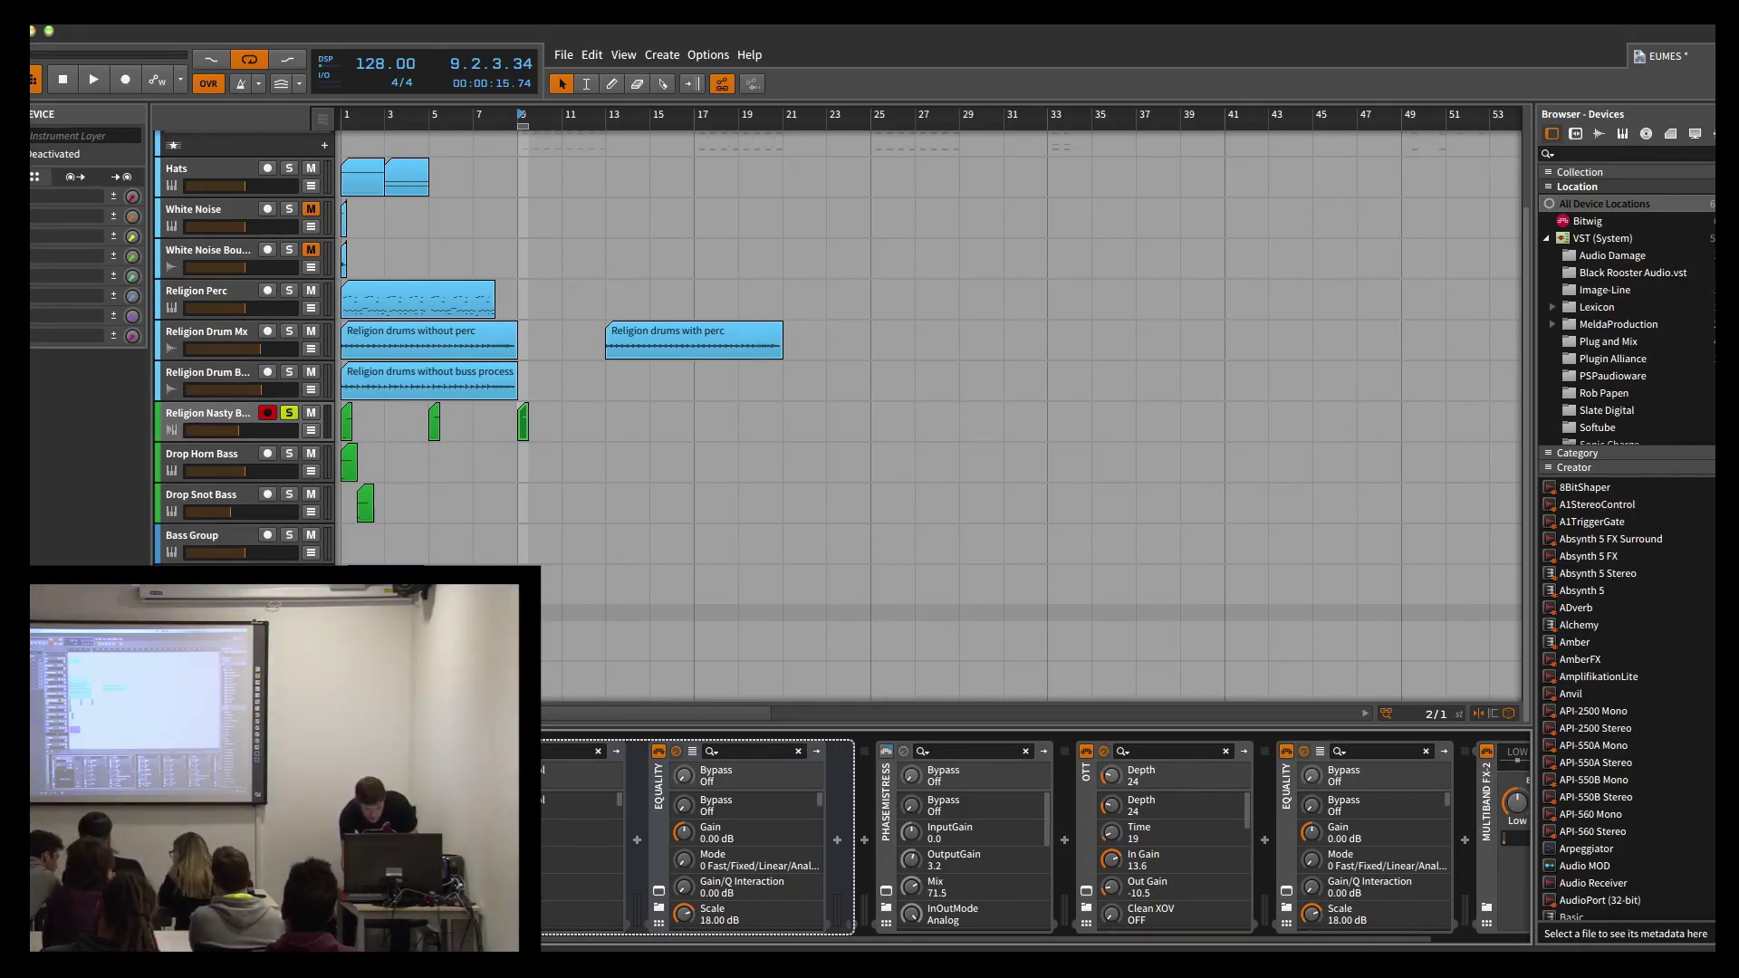
{"action": "left_click", "coordinate": [458, 890]}
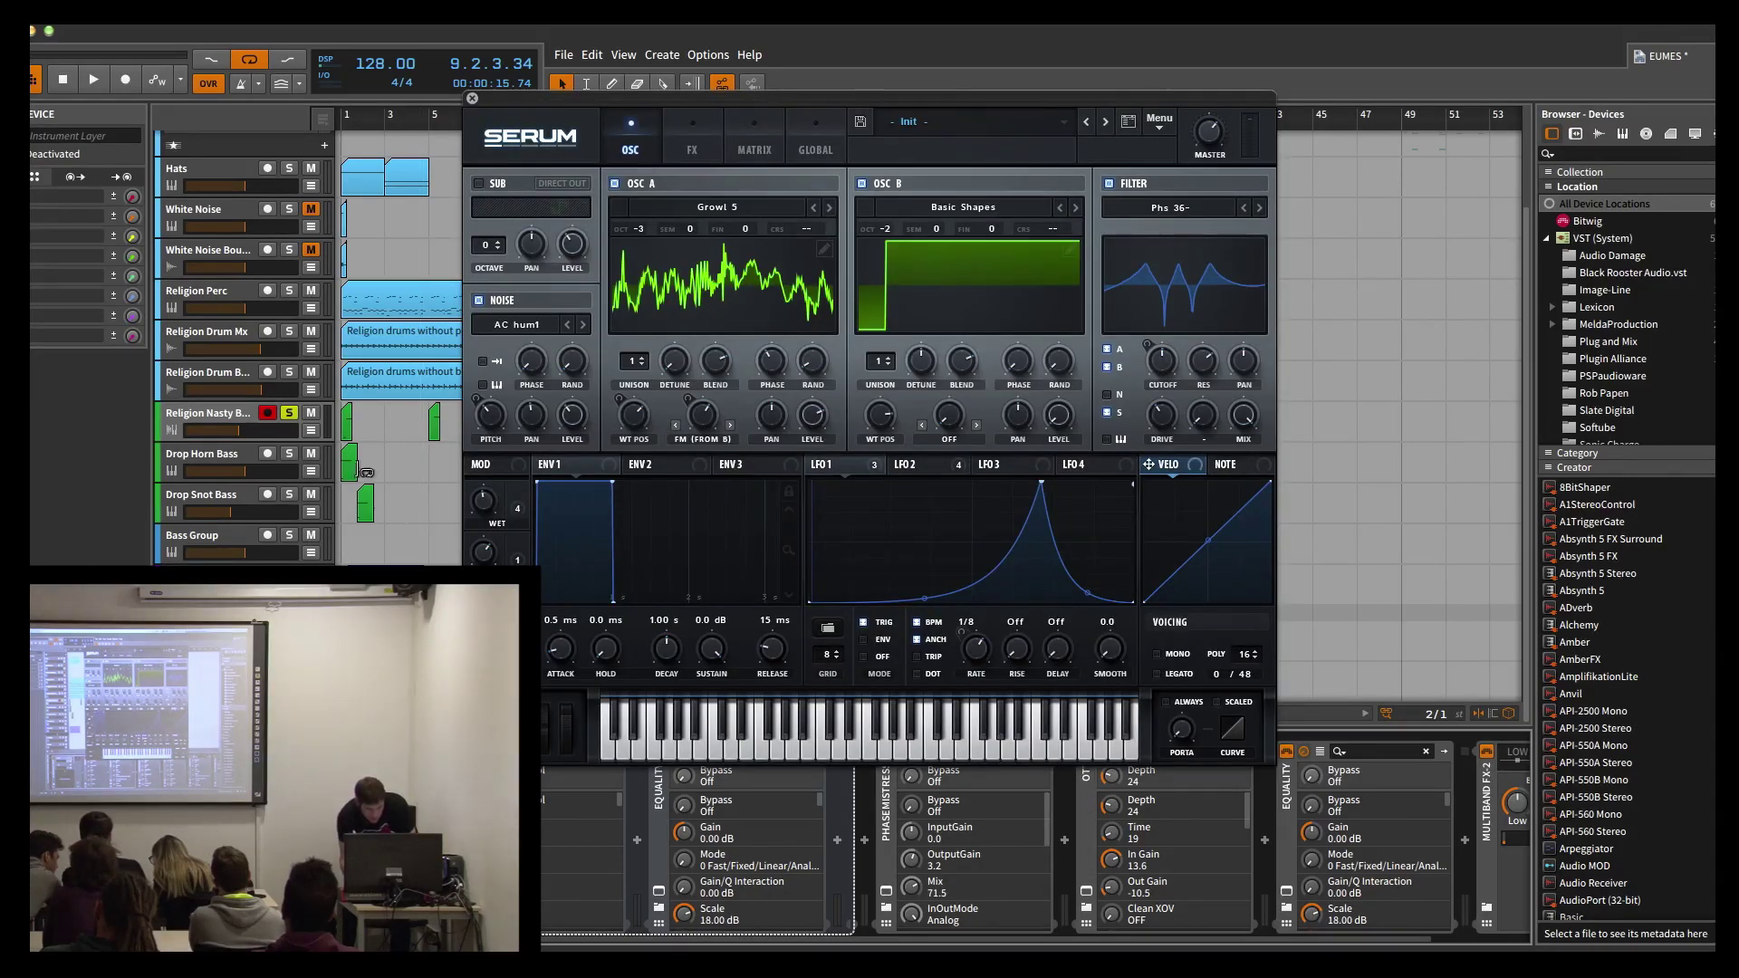
Step: Audition the Religion Nasty Bubble Bass clip starting at 1.1.1 with the Serum window open
{"action": "left_click", "coordinate": [348, 423]}
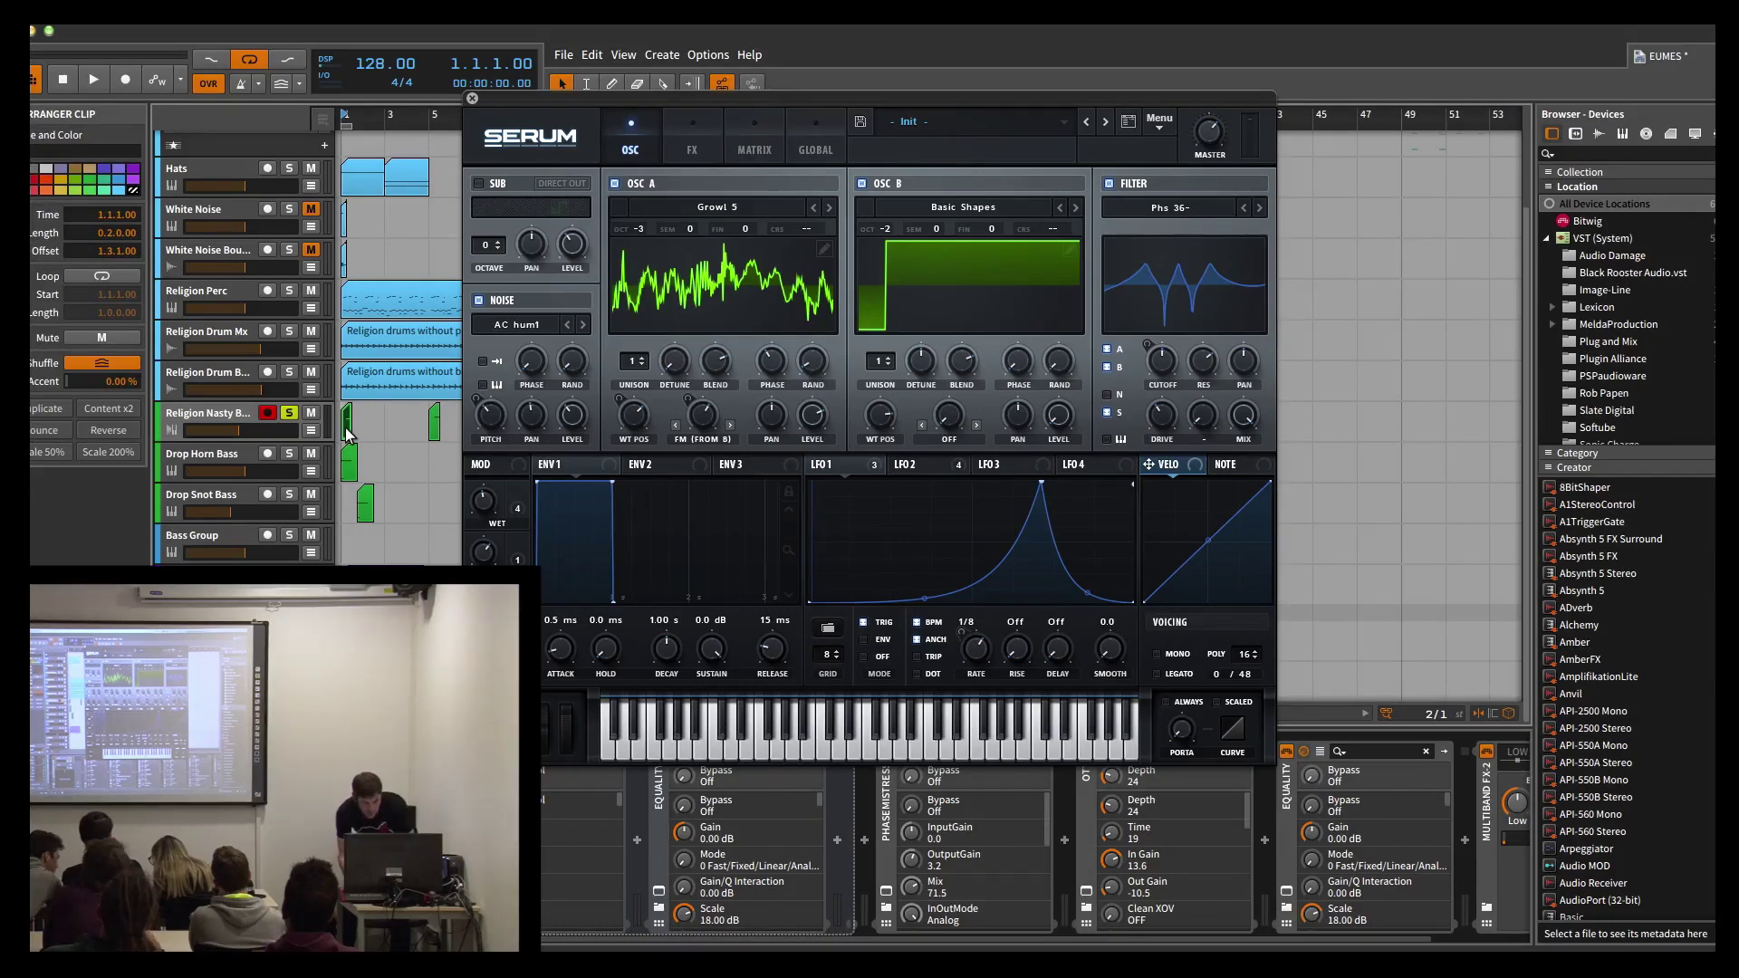
{"action": "key", "text": "space"}
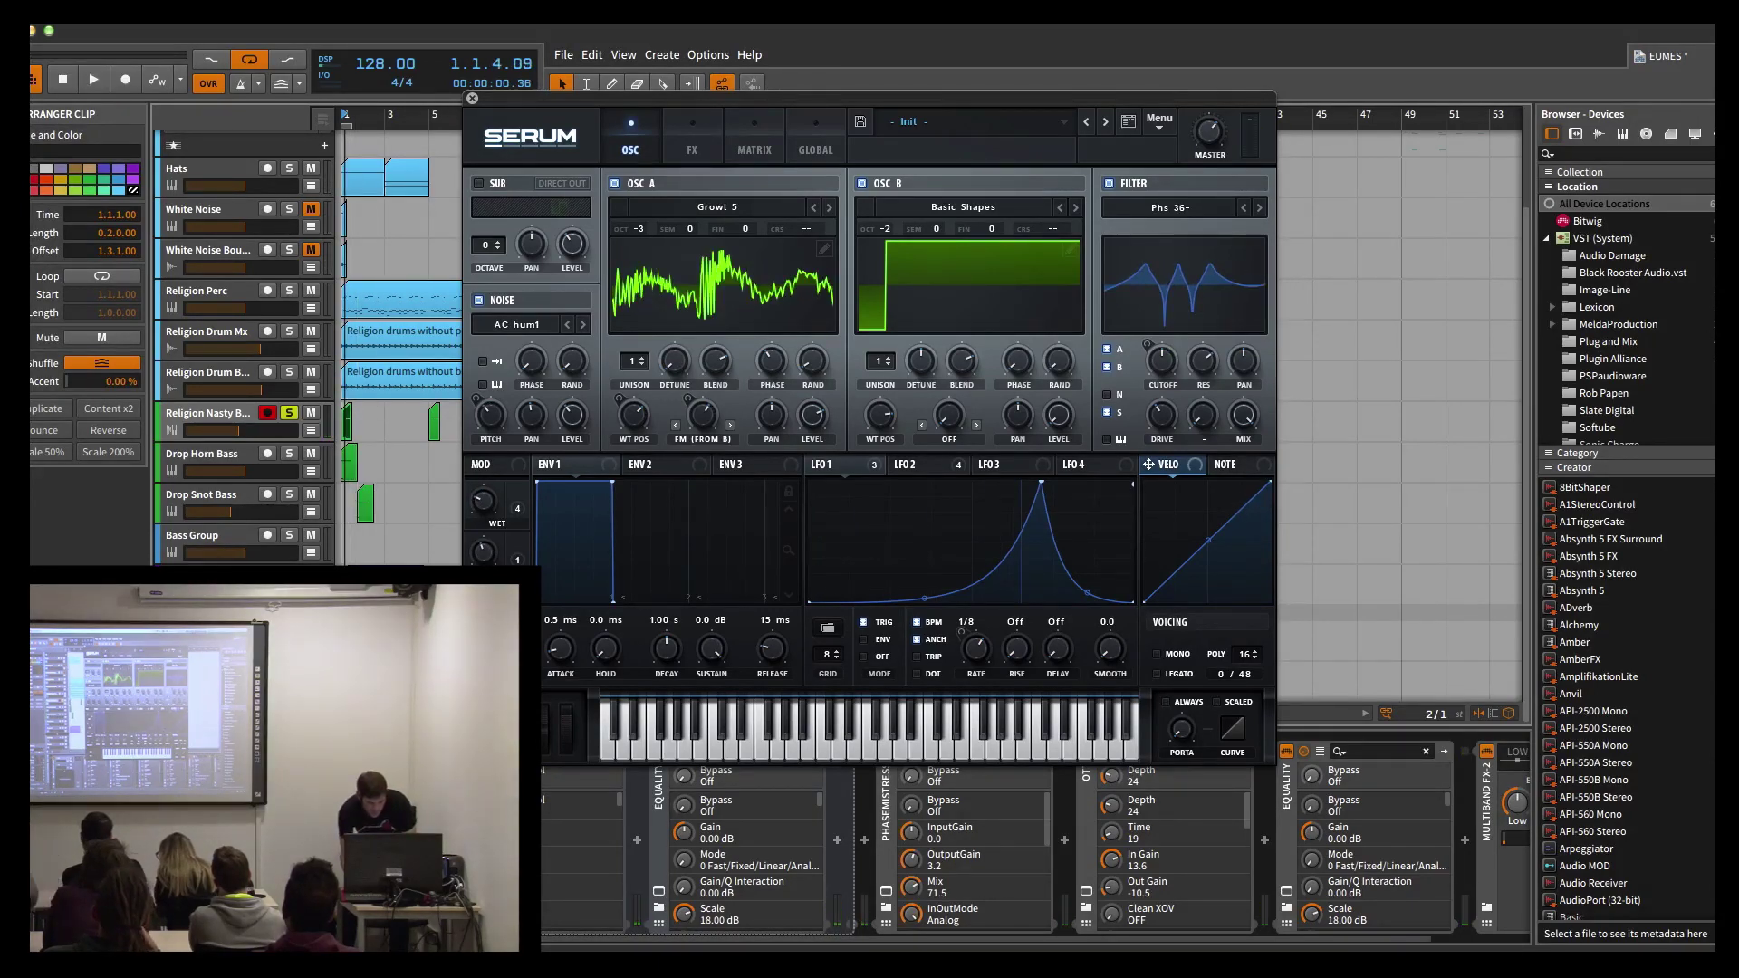
{"action": "key", "text": "space"}
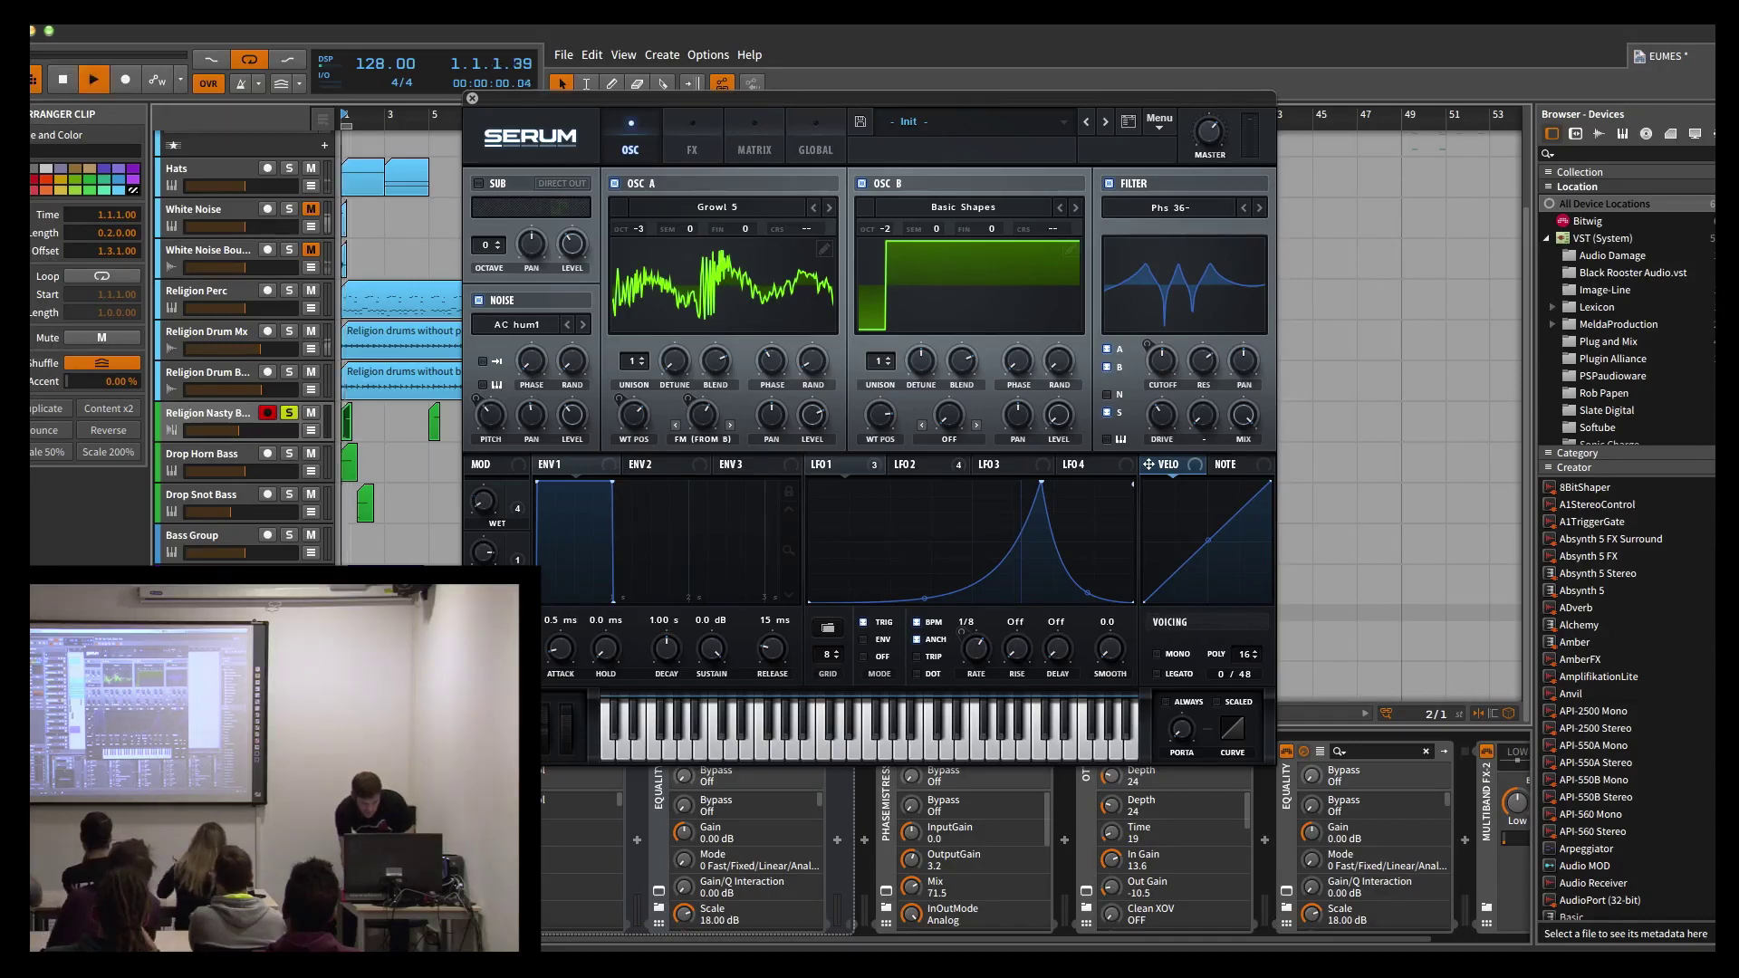
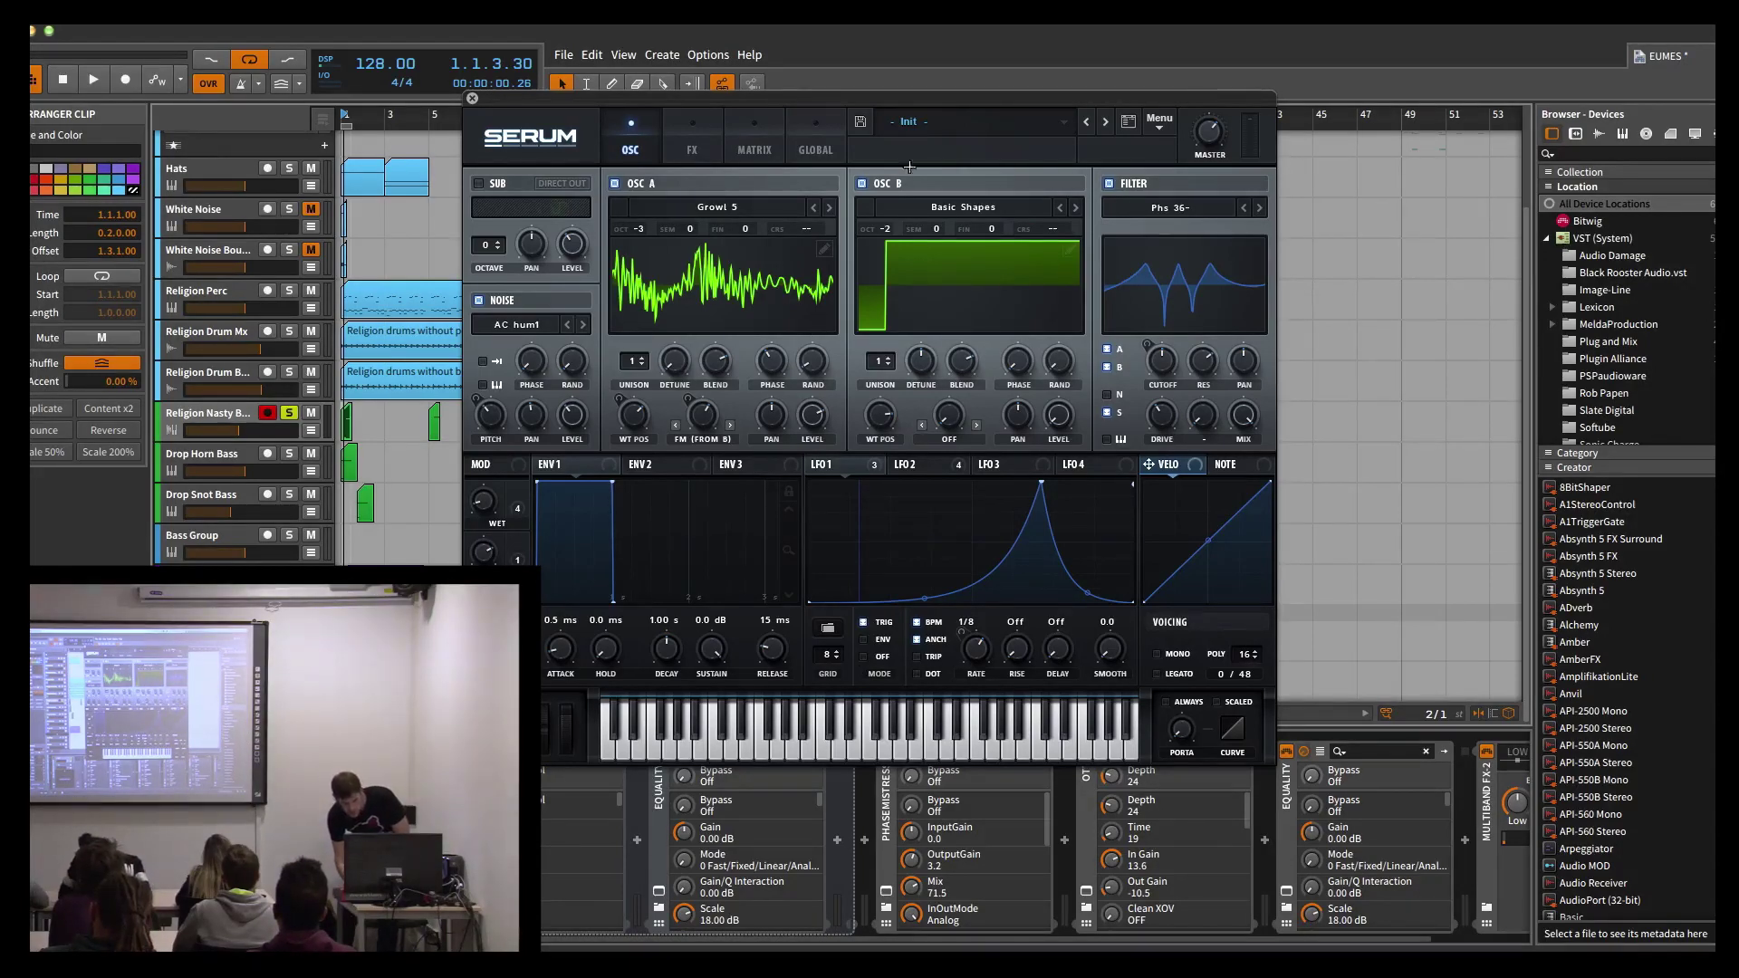
Step: Reselect the Analog wavetable Basic Shapes for Osc B and toggle Osc B off and back on
{"action": "left_click", "coordinate": [962, 215]}
{"action": "mouse_move", "coordinate": [1015, 227]}
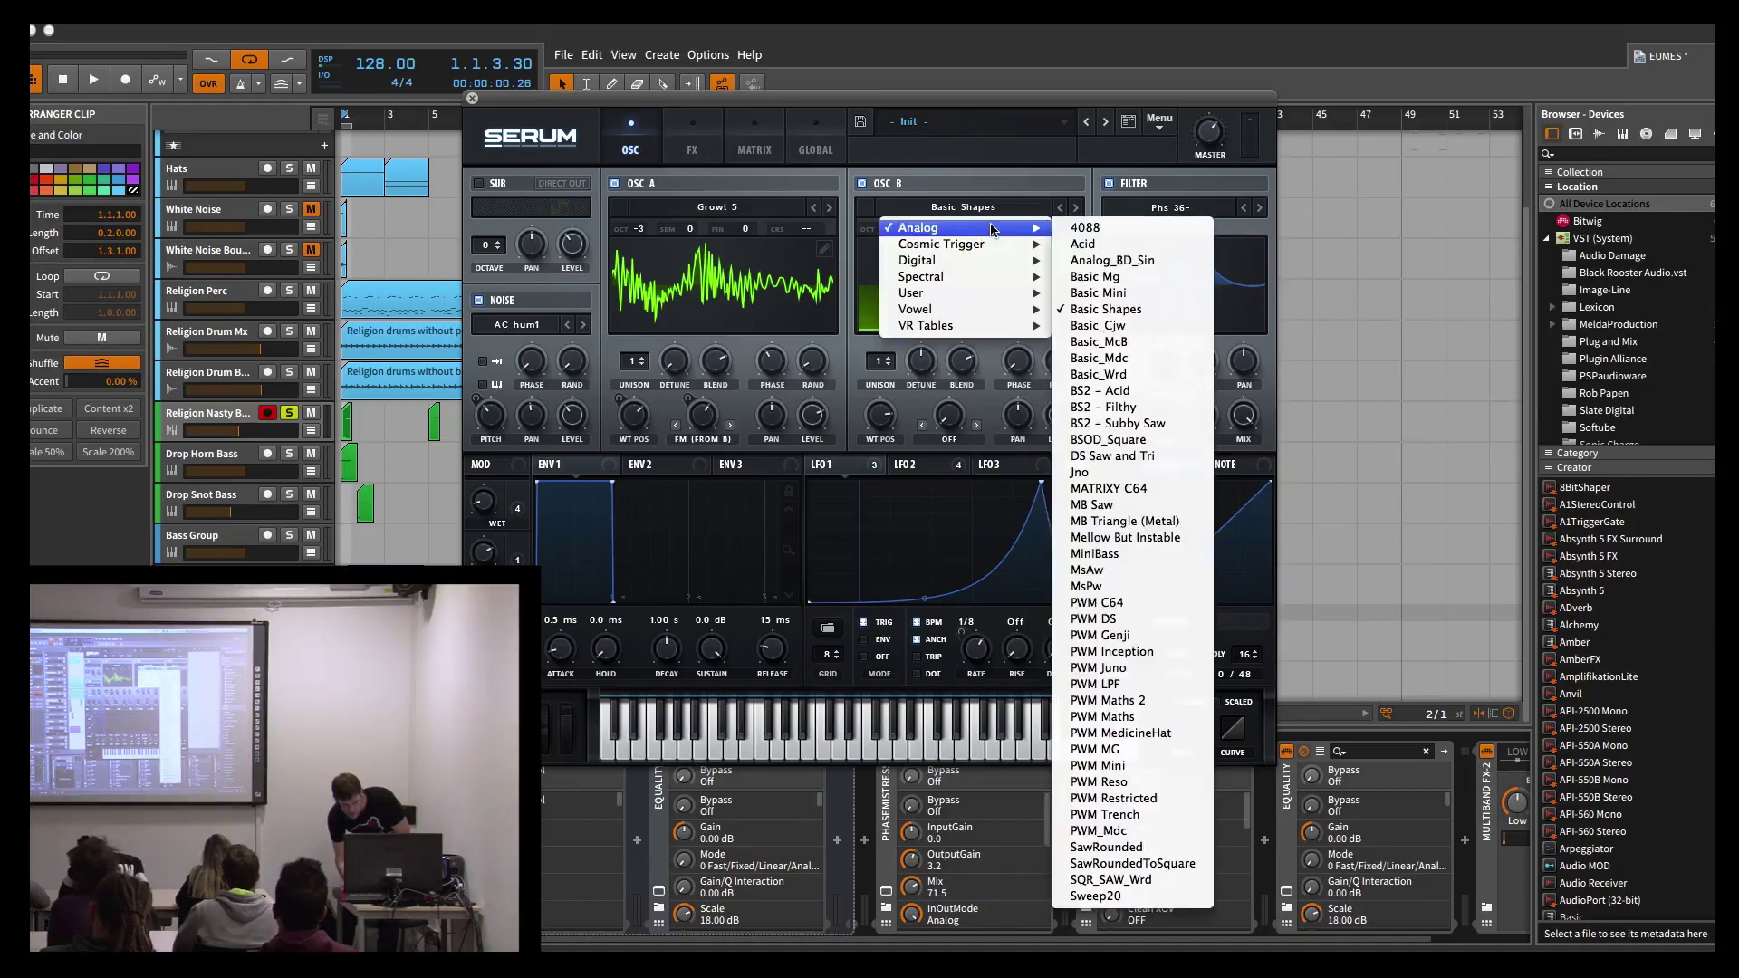
{"action": "left_click", "coordinate": [1103, 309]}
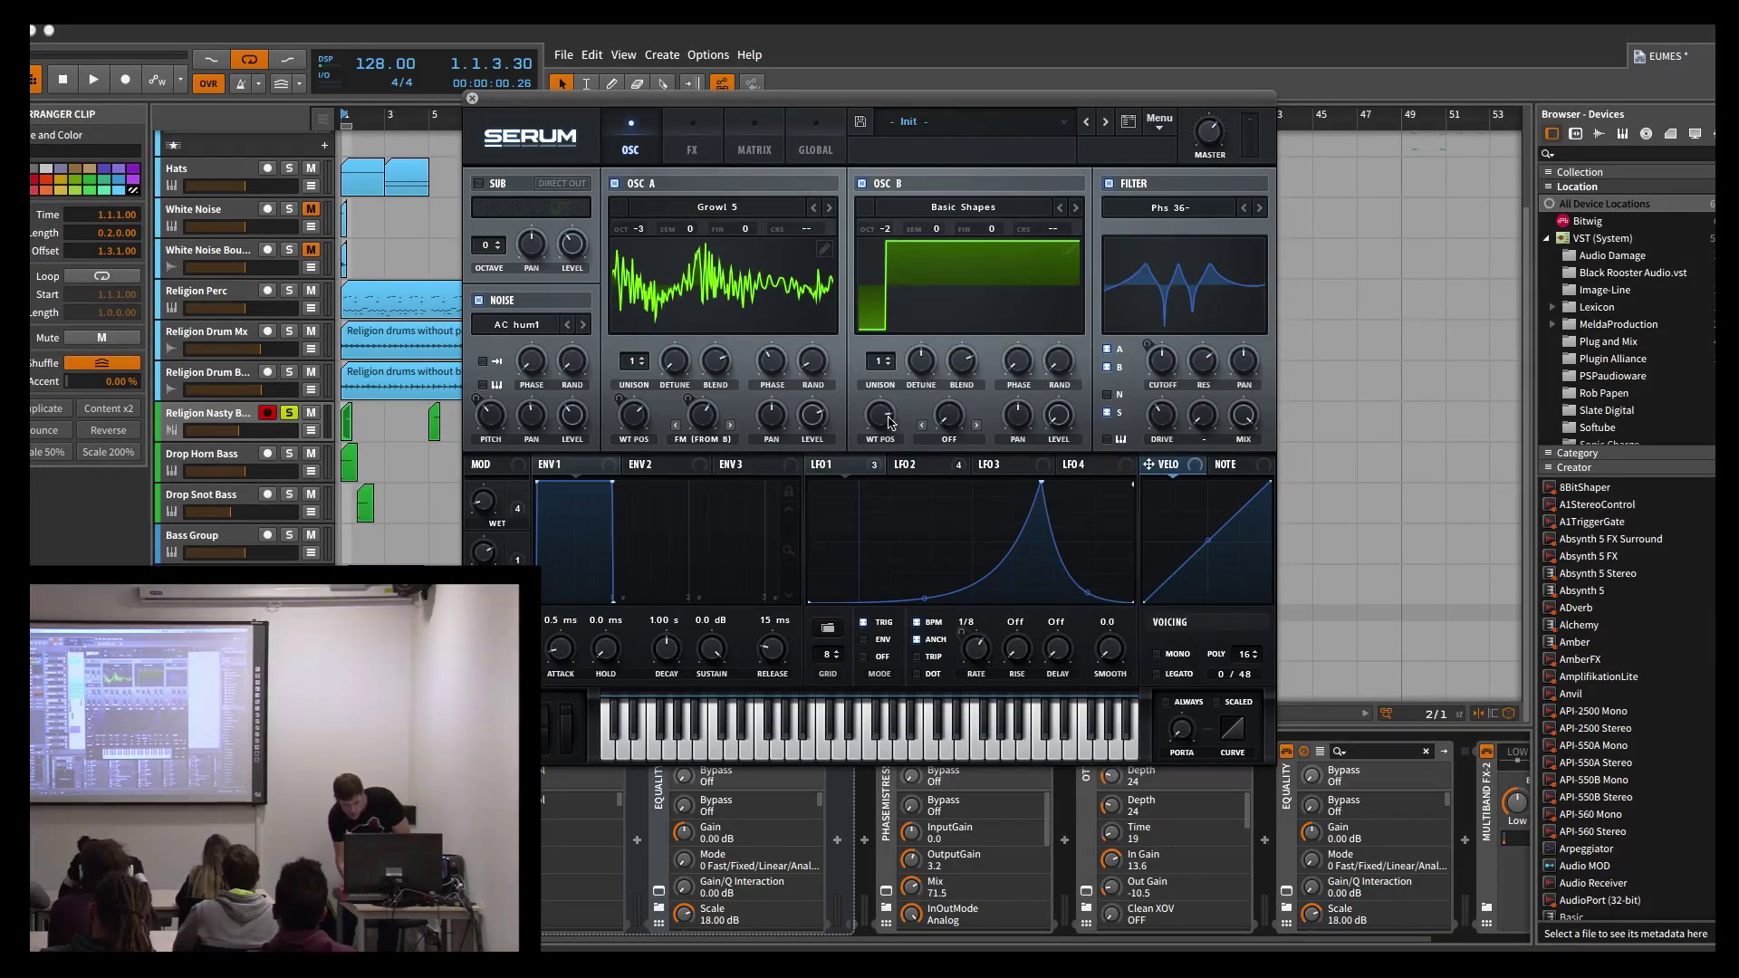
{"action": "mouse_move", "coordinate": [877, 421]}
{"action": "left_mouse_down"}
{"action": "mouse_move", "coordinate": [867, 568]}
{"action": "mouse_move", "coordinate": [880, 418]}
{"action": "left_mouse_up"}
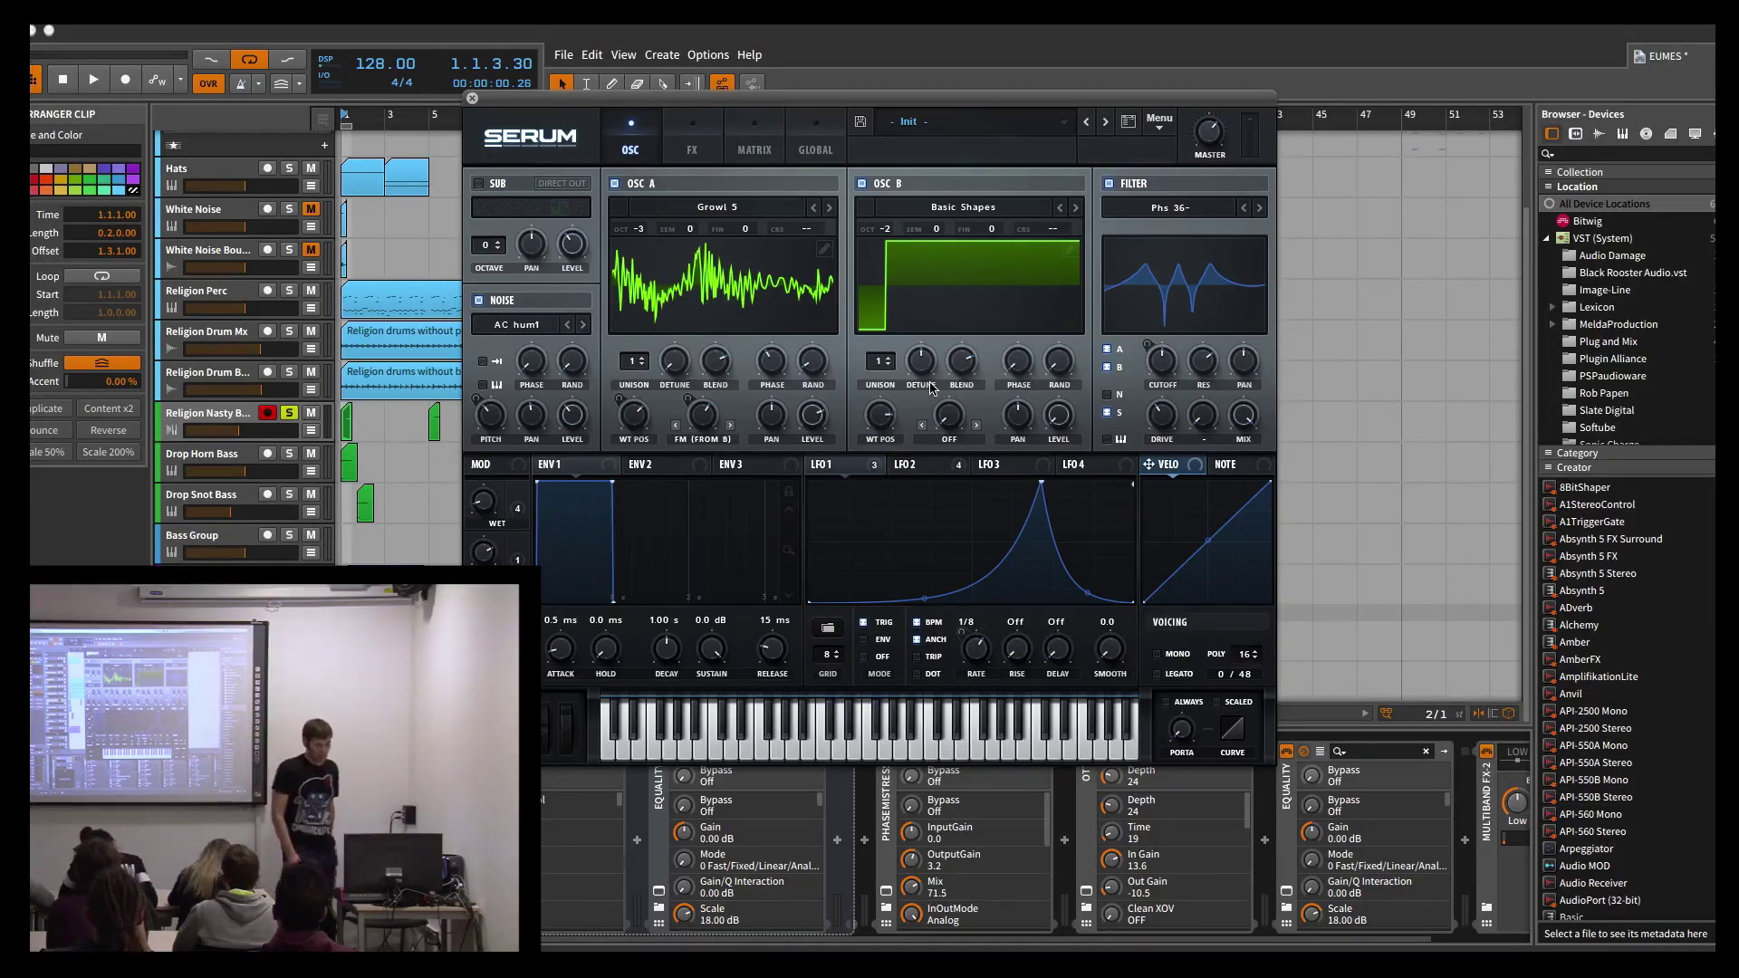
{"action": "left_click", "coordinate": [861, 184]}
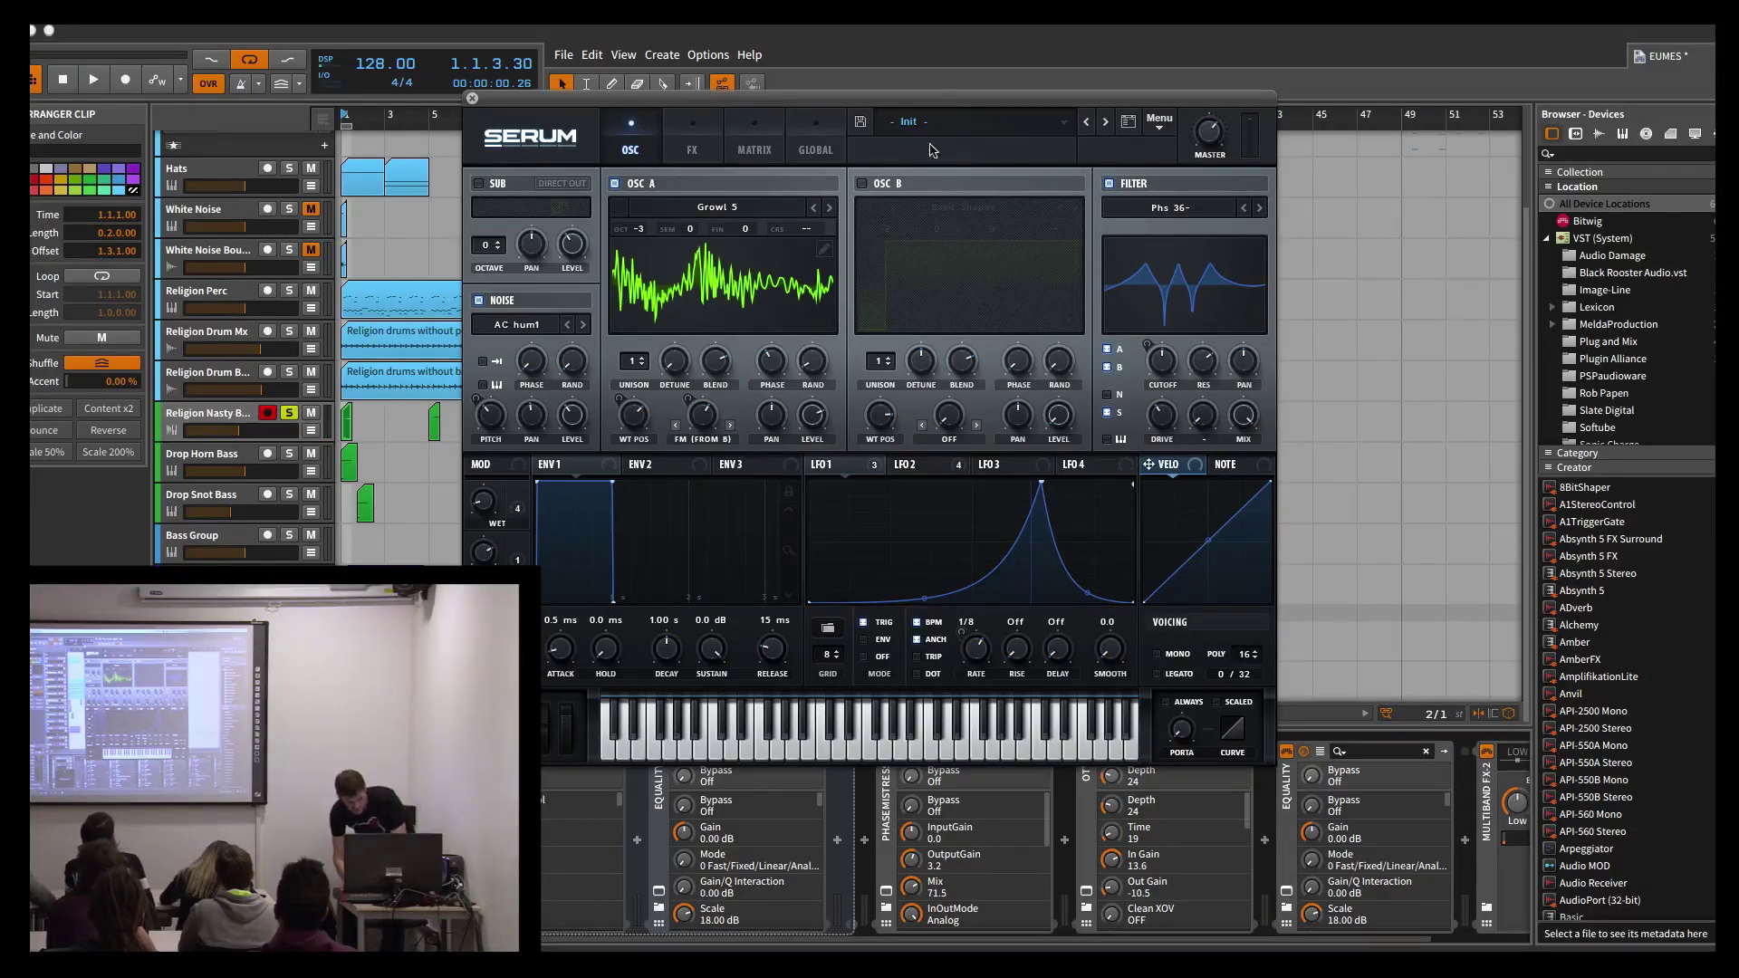
{"action": "left_click", "coordinate": [862, 183]}
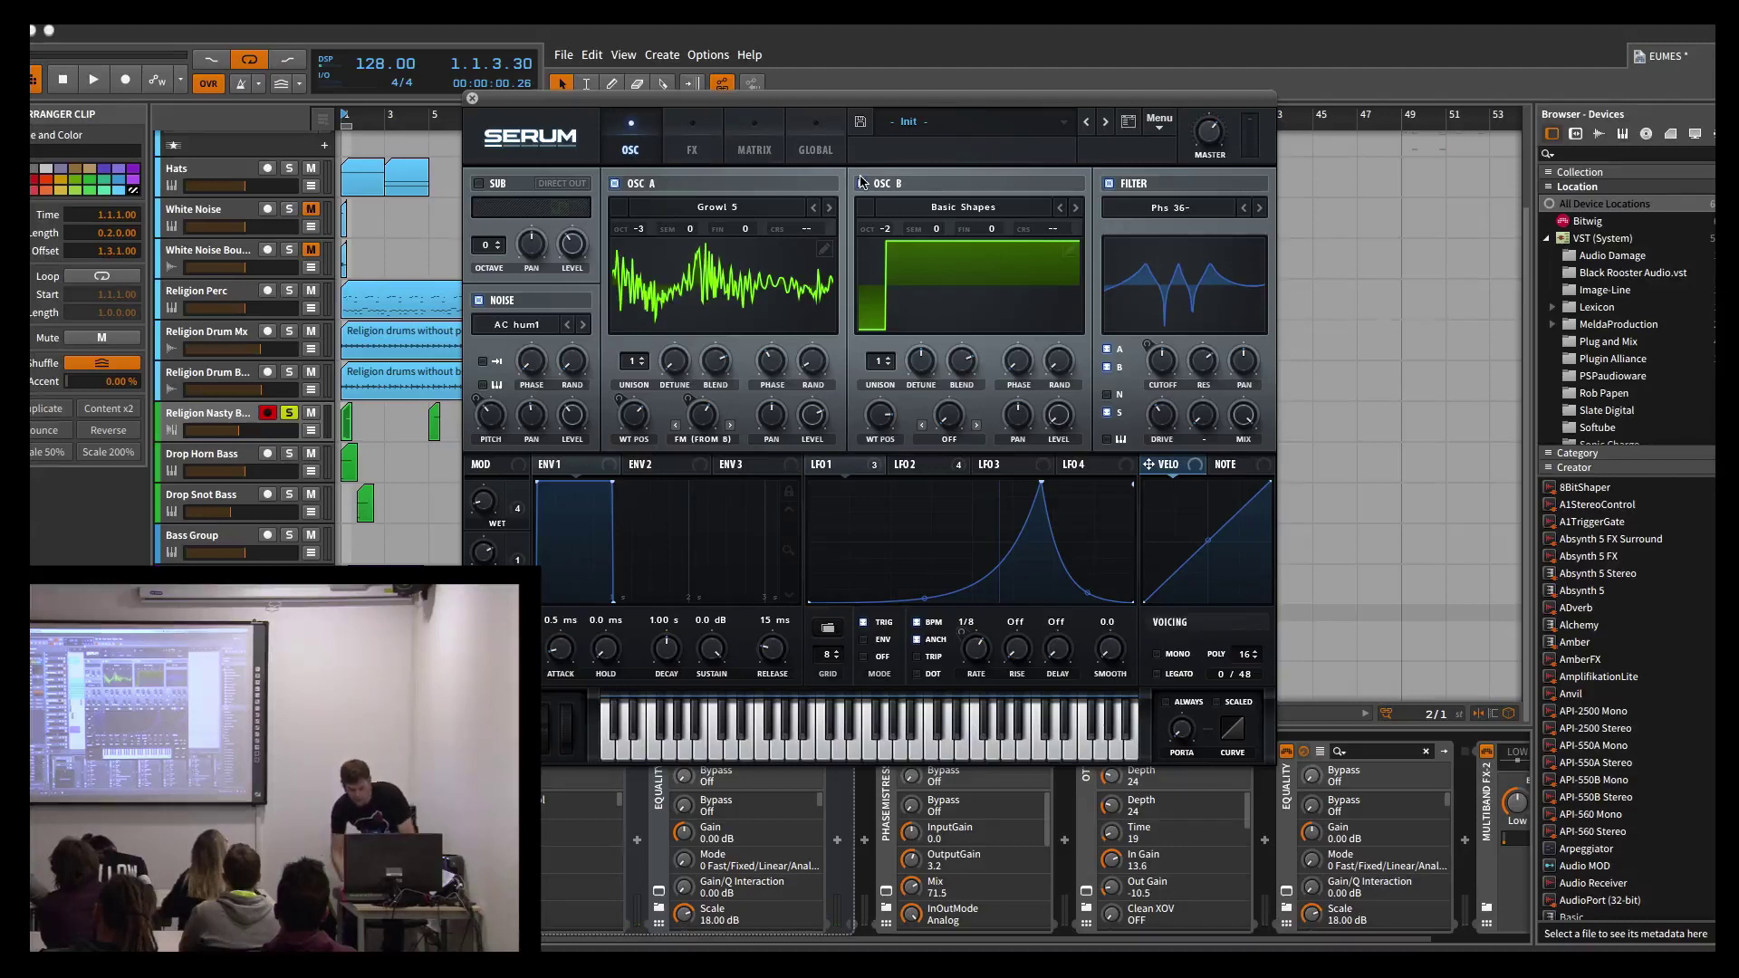
Step: Compare the curve shapes of LFO 1 and LFO 2 in Serum, ending on LFO 2
{"action": "left_click", "coordinate": [925, 469]}
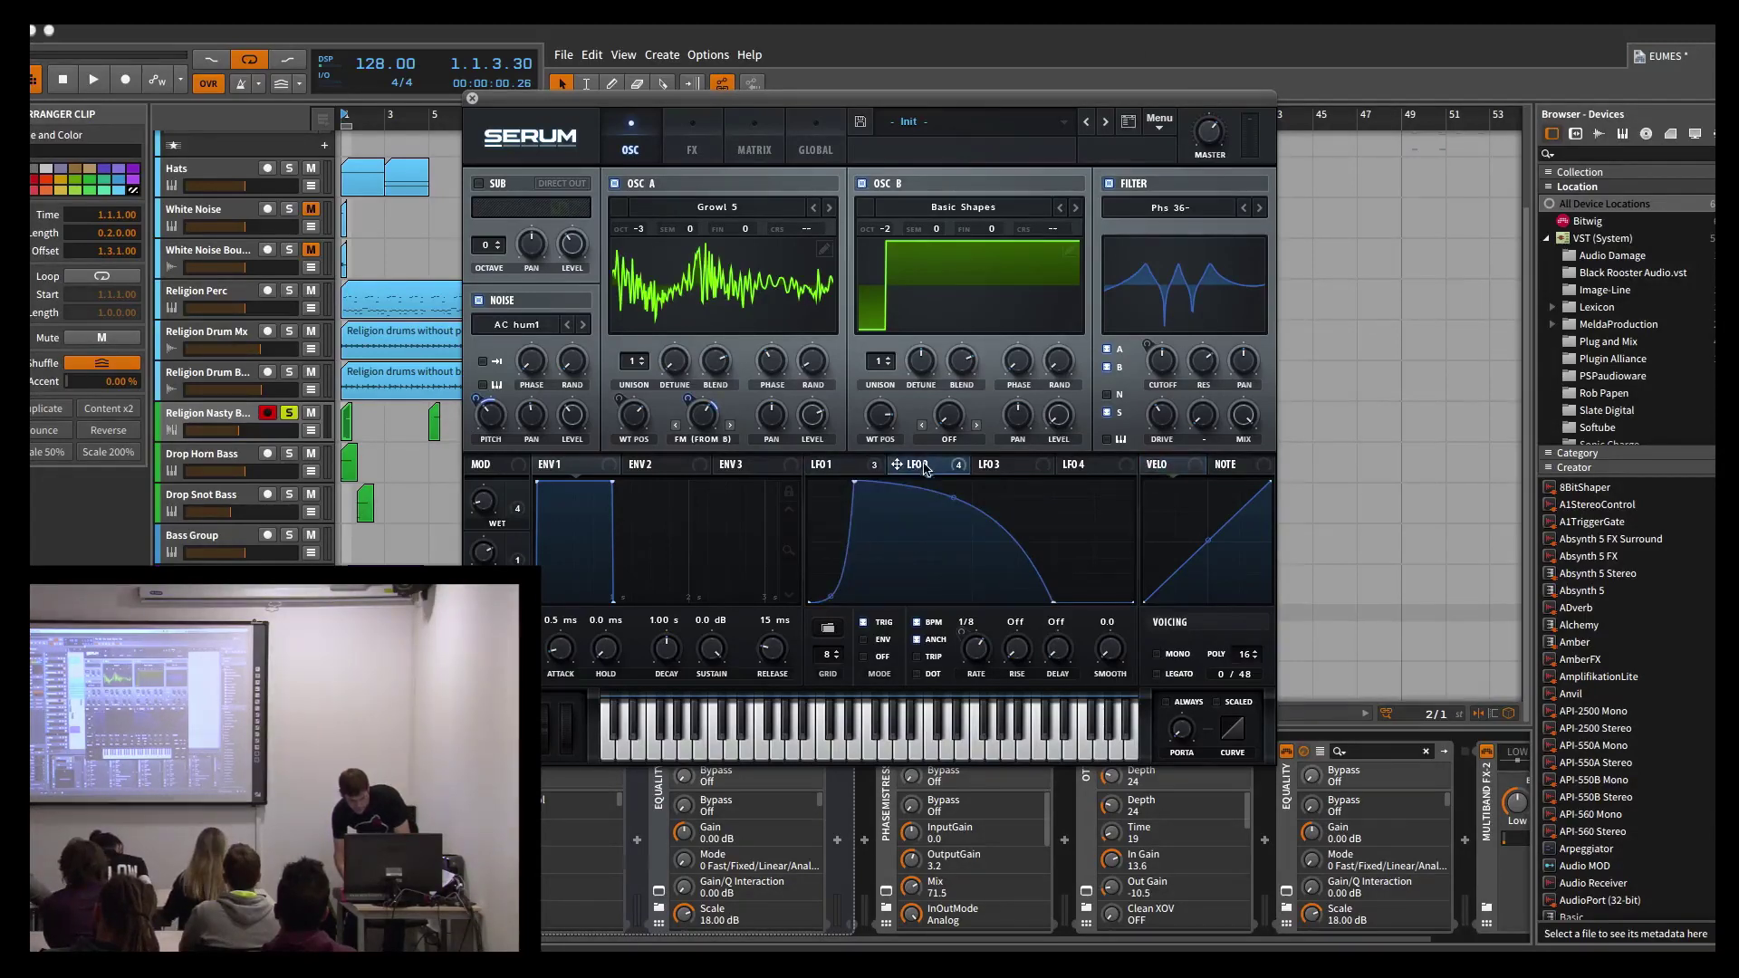
{"action": "left_click", "coordinate": [847, 466]}
{"action": "left_click", "coordinate": [921, 470]}
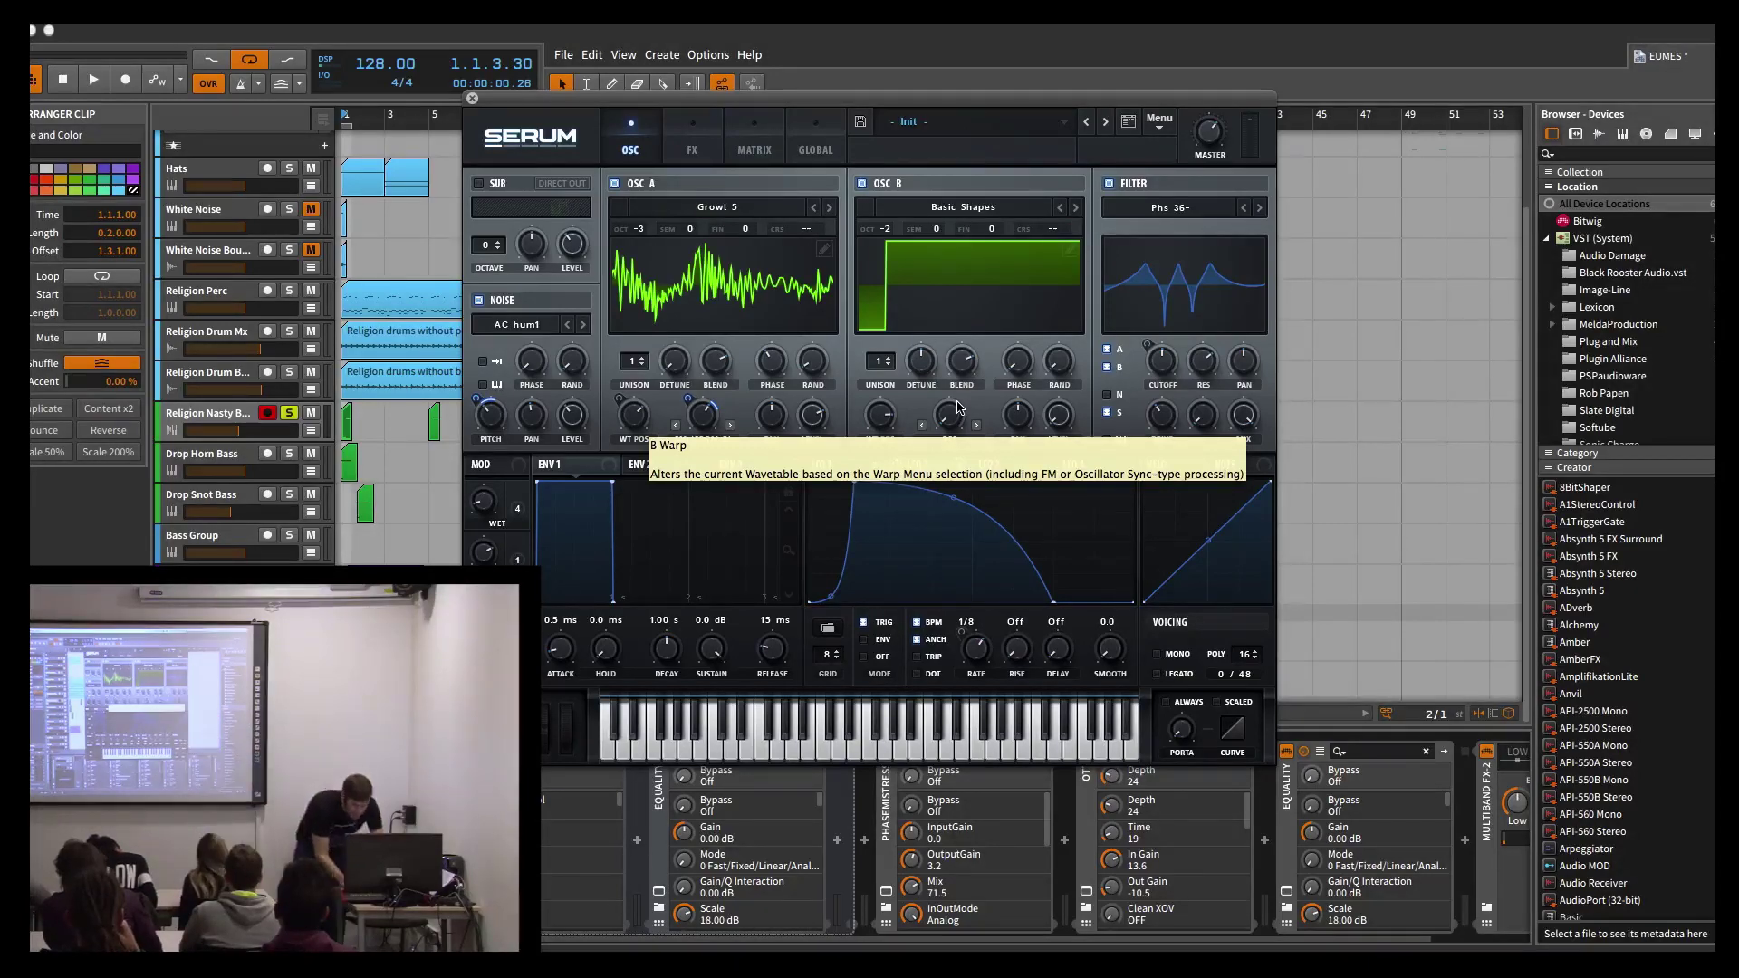
Step: Inspect the PhaseMistress settings in the bass chain alongside Serum, and close the PhaseMistress window
{"action": "left_click_drag", "start_coordinate": [978, 97], "coordinate": [876, 29]}
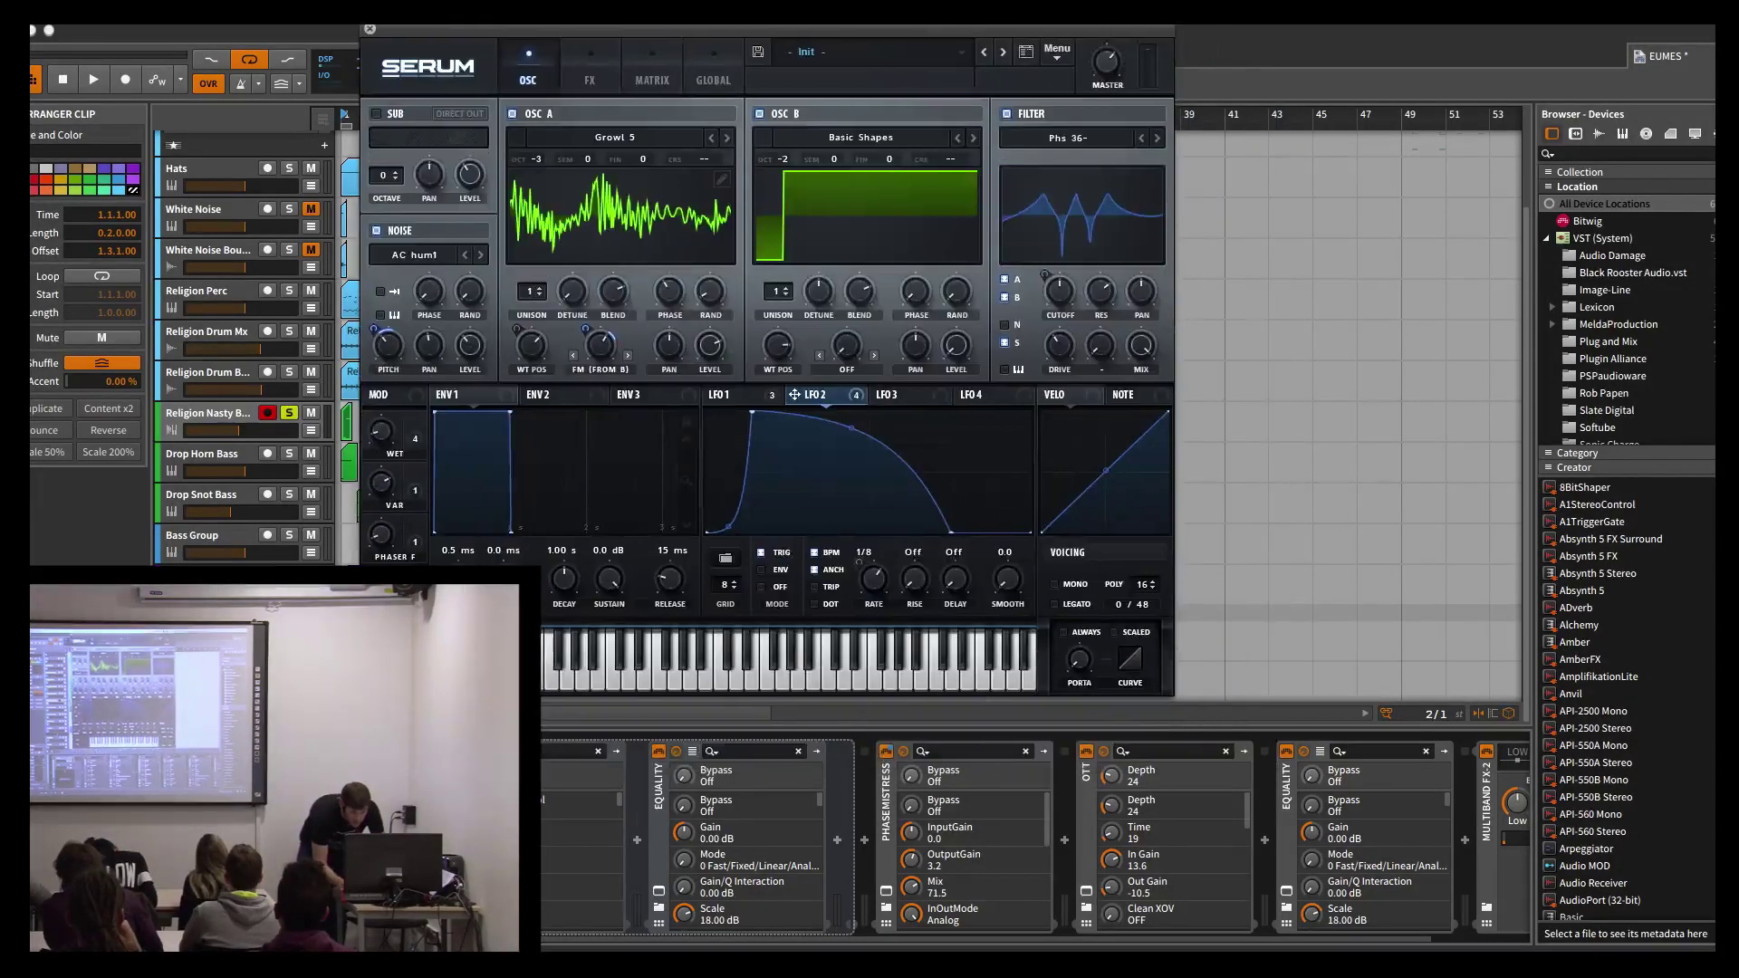
{"action": "left_click", "coordinate": [889, 893]}
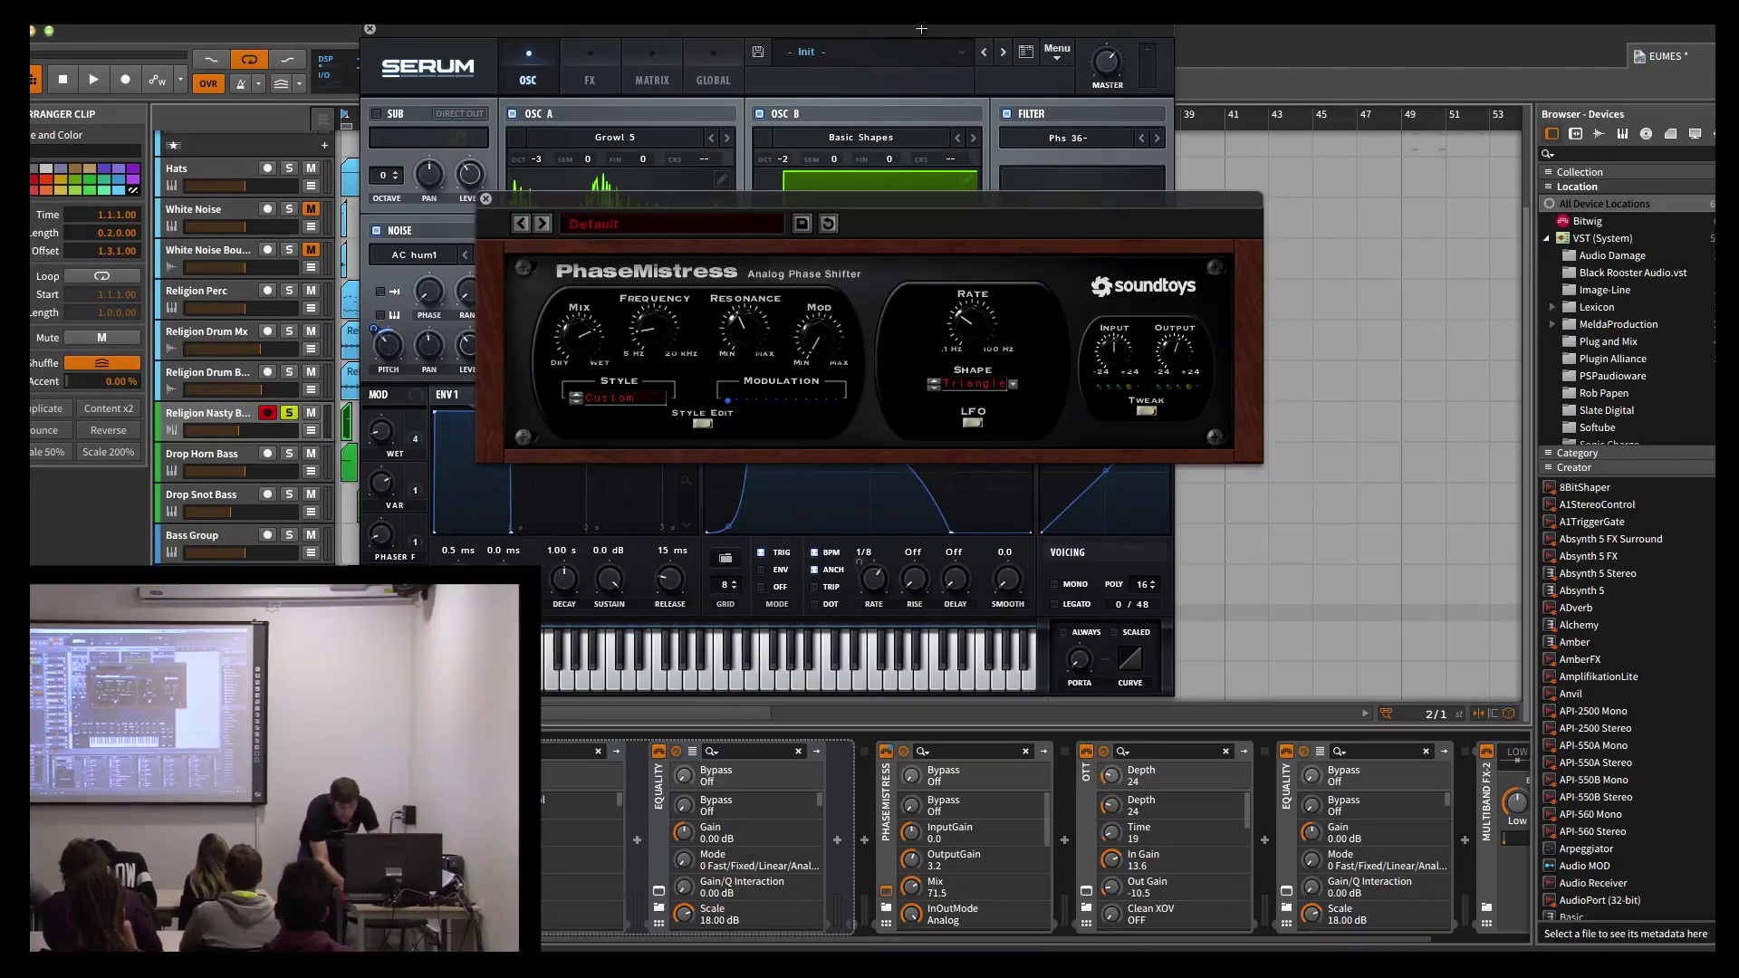
{"action": "left_click_drag", "start_coordinate": [943, 206], "coordinate": [1184, 445]}
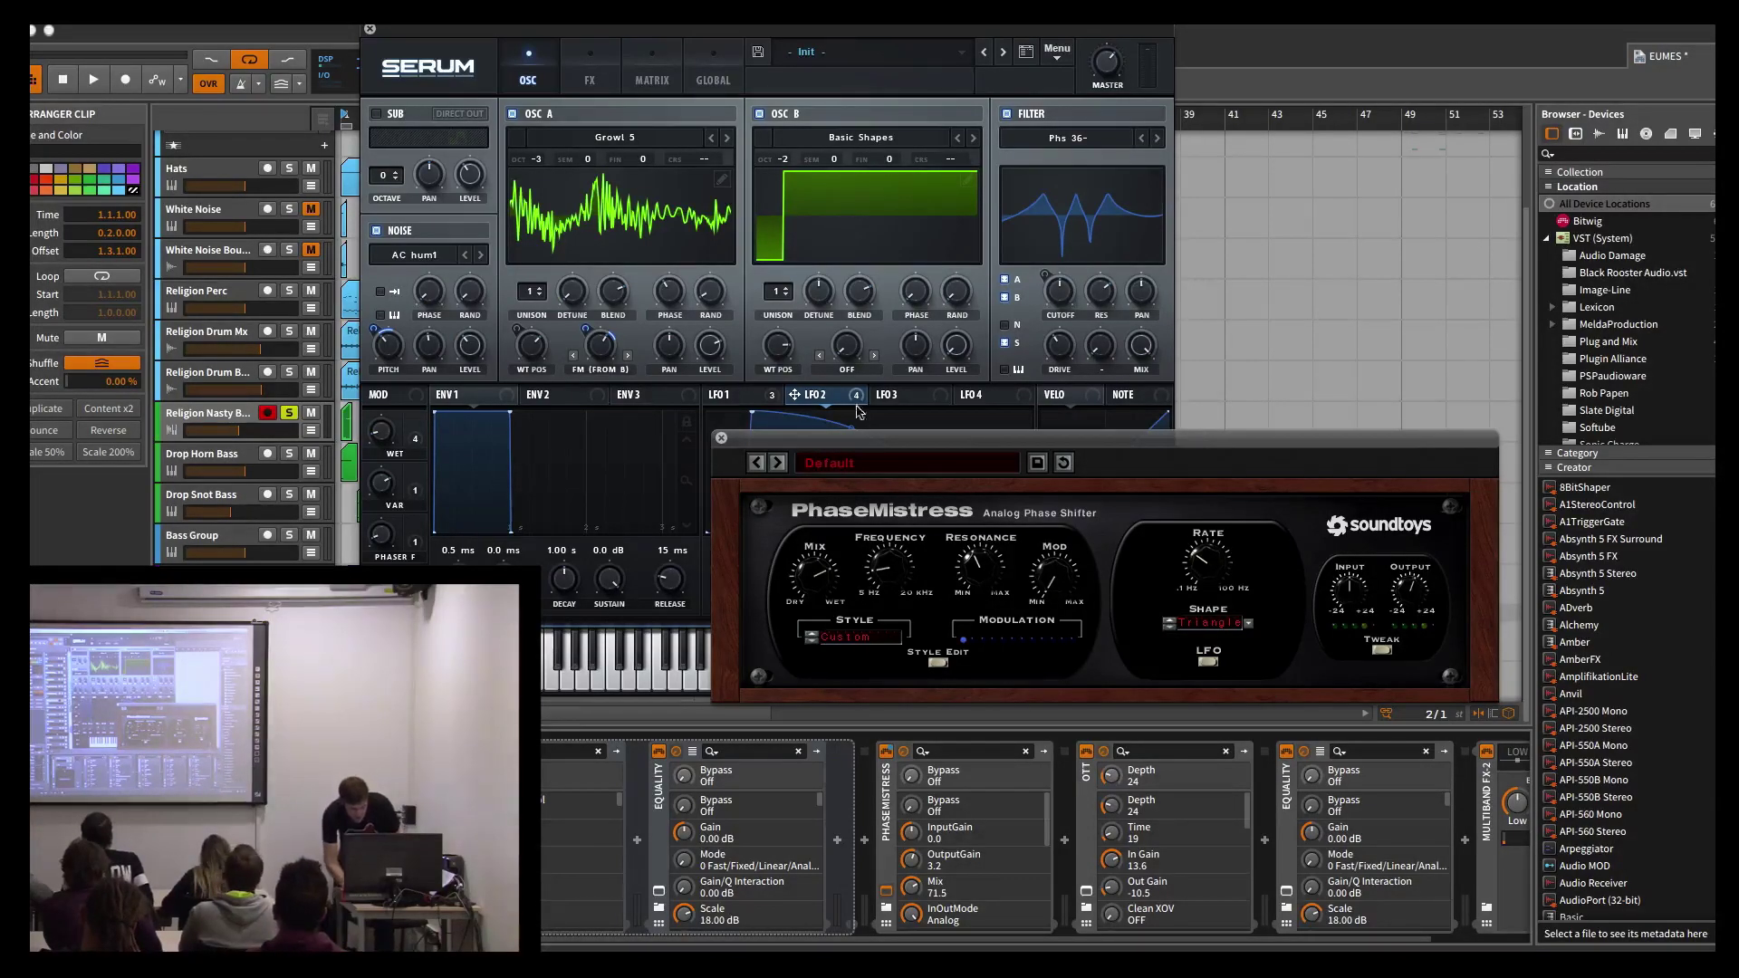
{"action": "left_click", "coordinate": [721, 439]}
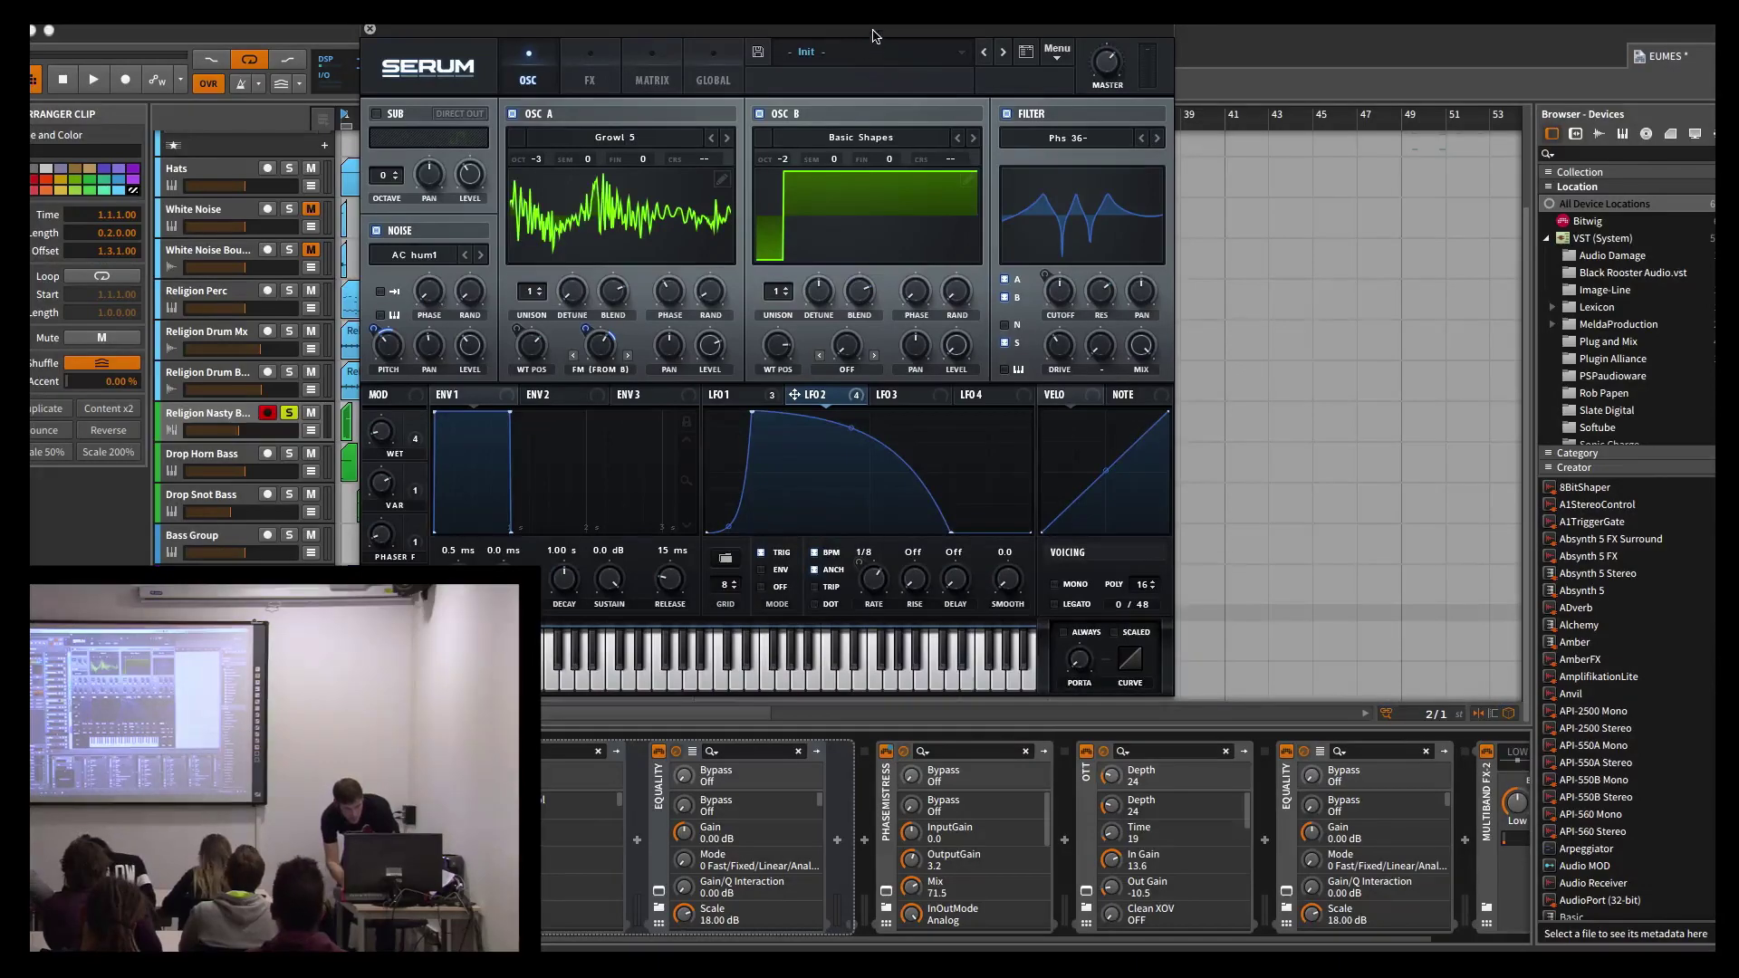
Step: Reposition the Growl 5 Serum window clear of the bass clips, view its effects page, and return to its oscillators
{"action": "left_click_drag", "start_coordinate": [874, 37], "coordinate": [1143, 127]}
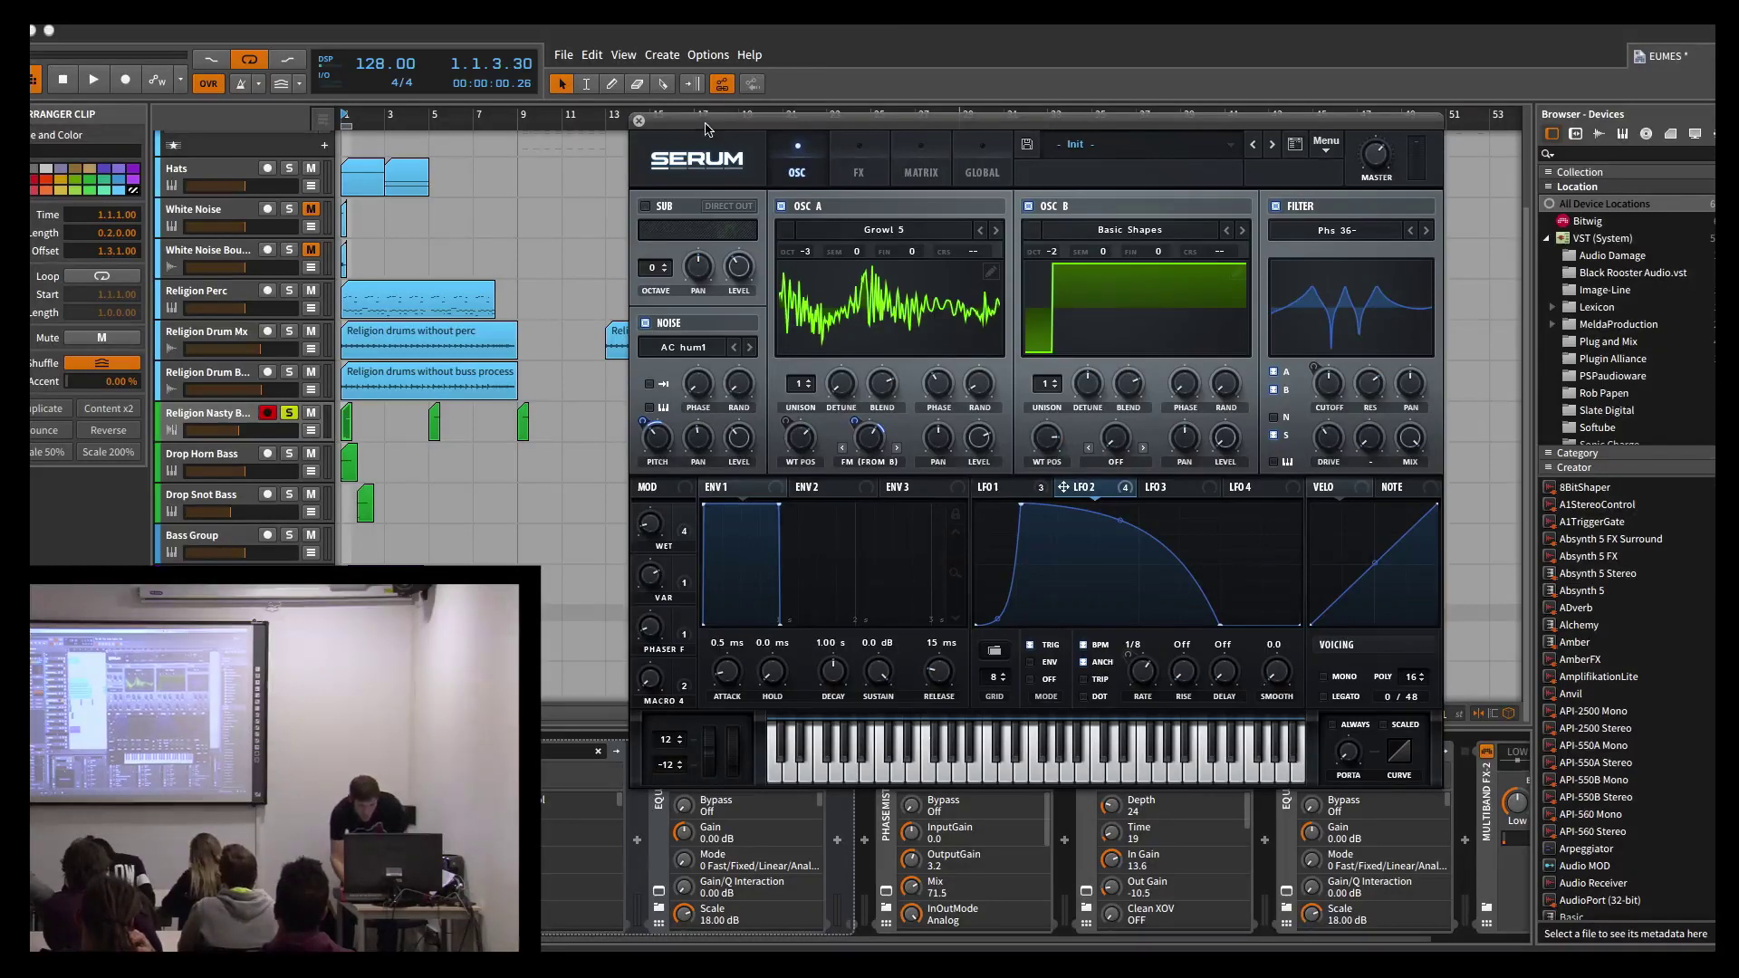
{"action": "mouse_move", "coordinate": [707, 126]}
{"action": "left_mouse_down"}
{"action": "mouse_move", "coordinate": [724, 169]}
{"action": "mouse_move", "coordinate": [686, 145]}
{"action": "mouse_move", "coordinate": [707, 99]}
{"action": "left_mouse_up"}
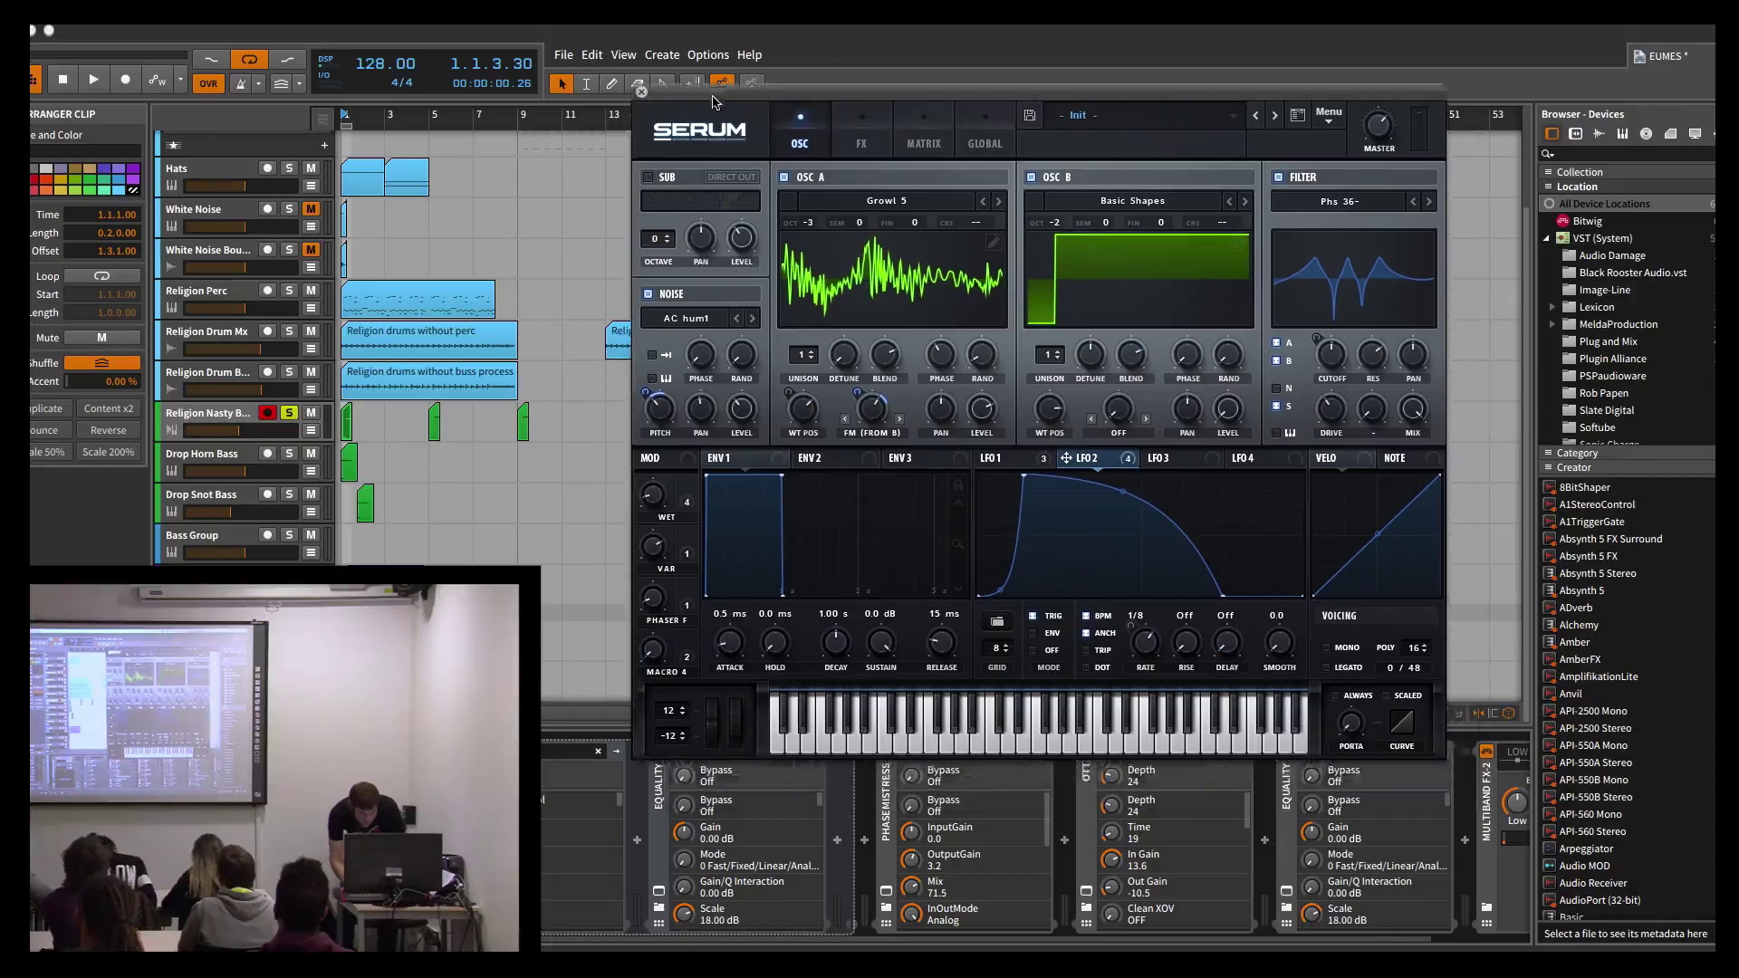
{"action": "left_click", "coordinate": [845, 150]}
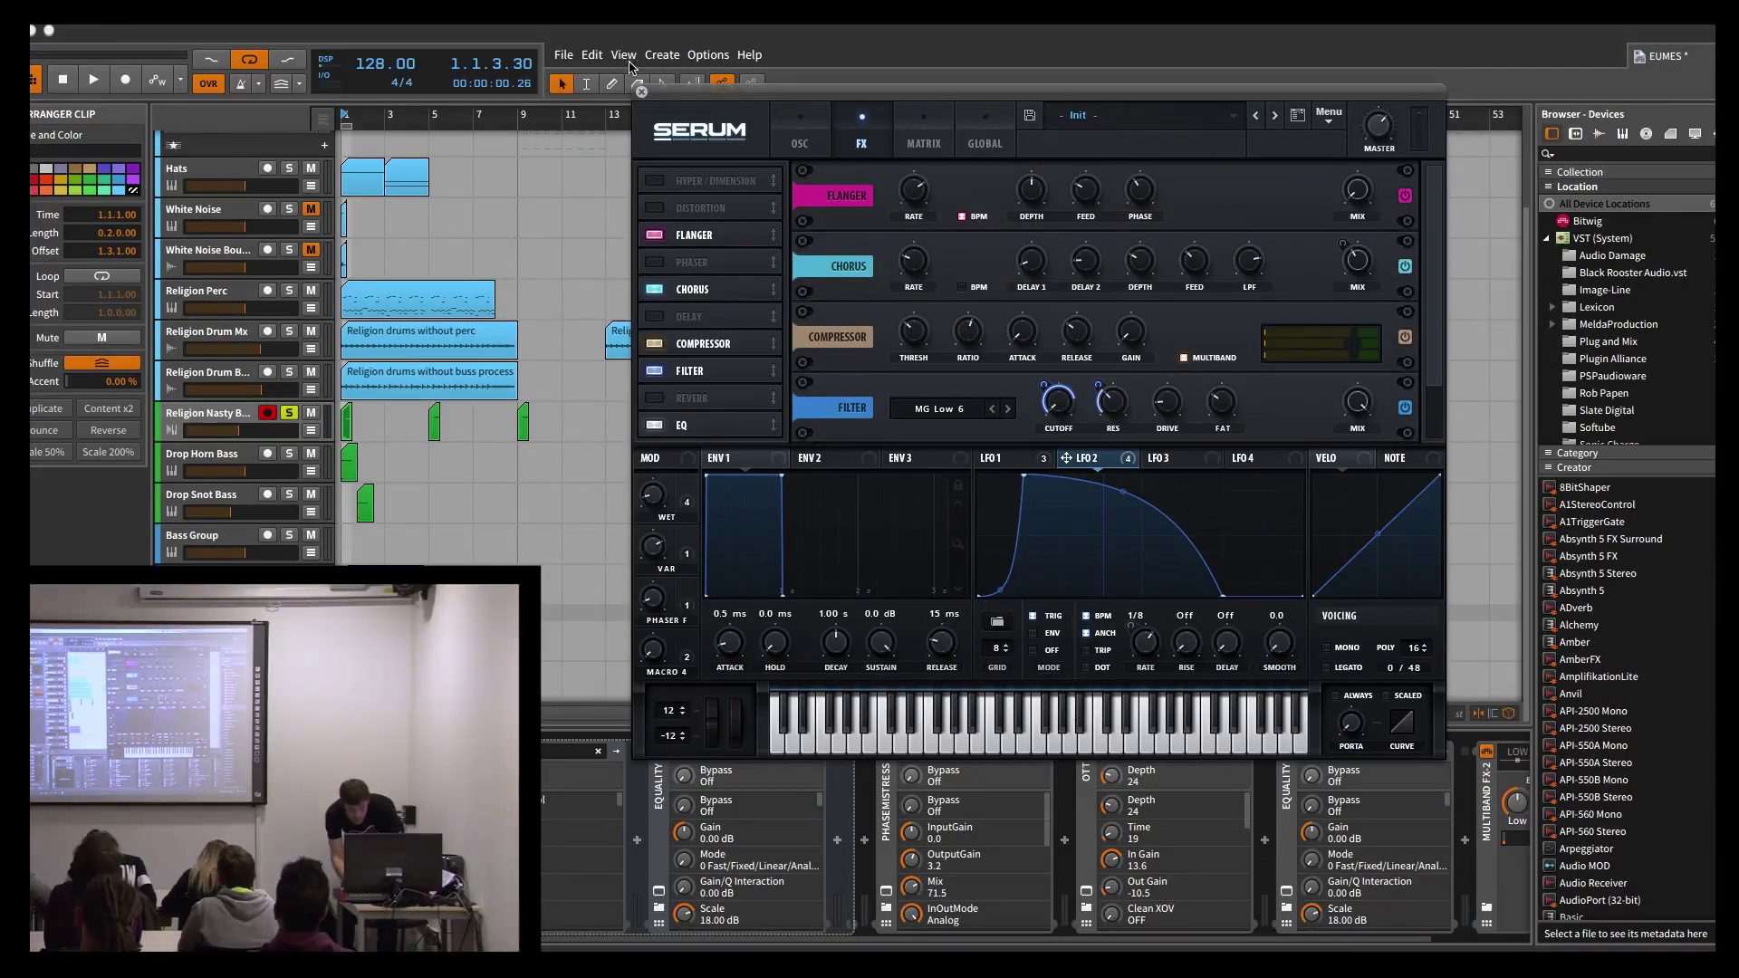
{"action": "left_click", "coordinate": [793, 127]}
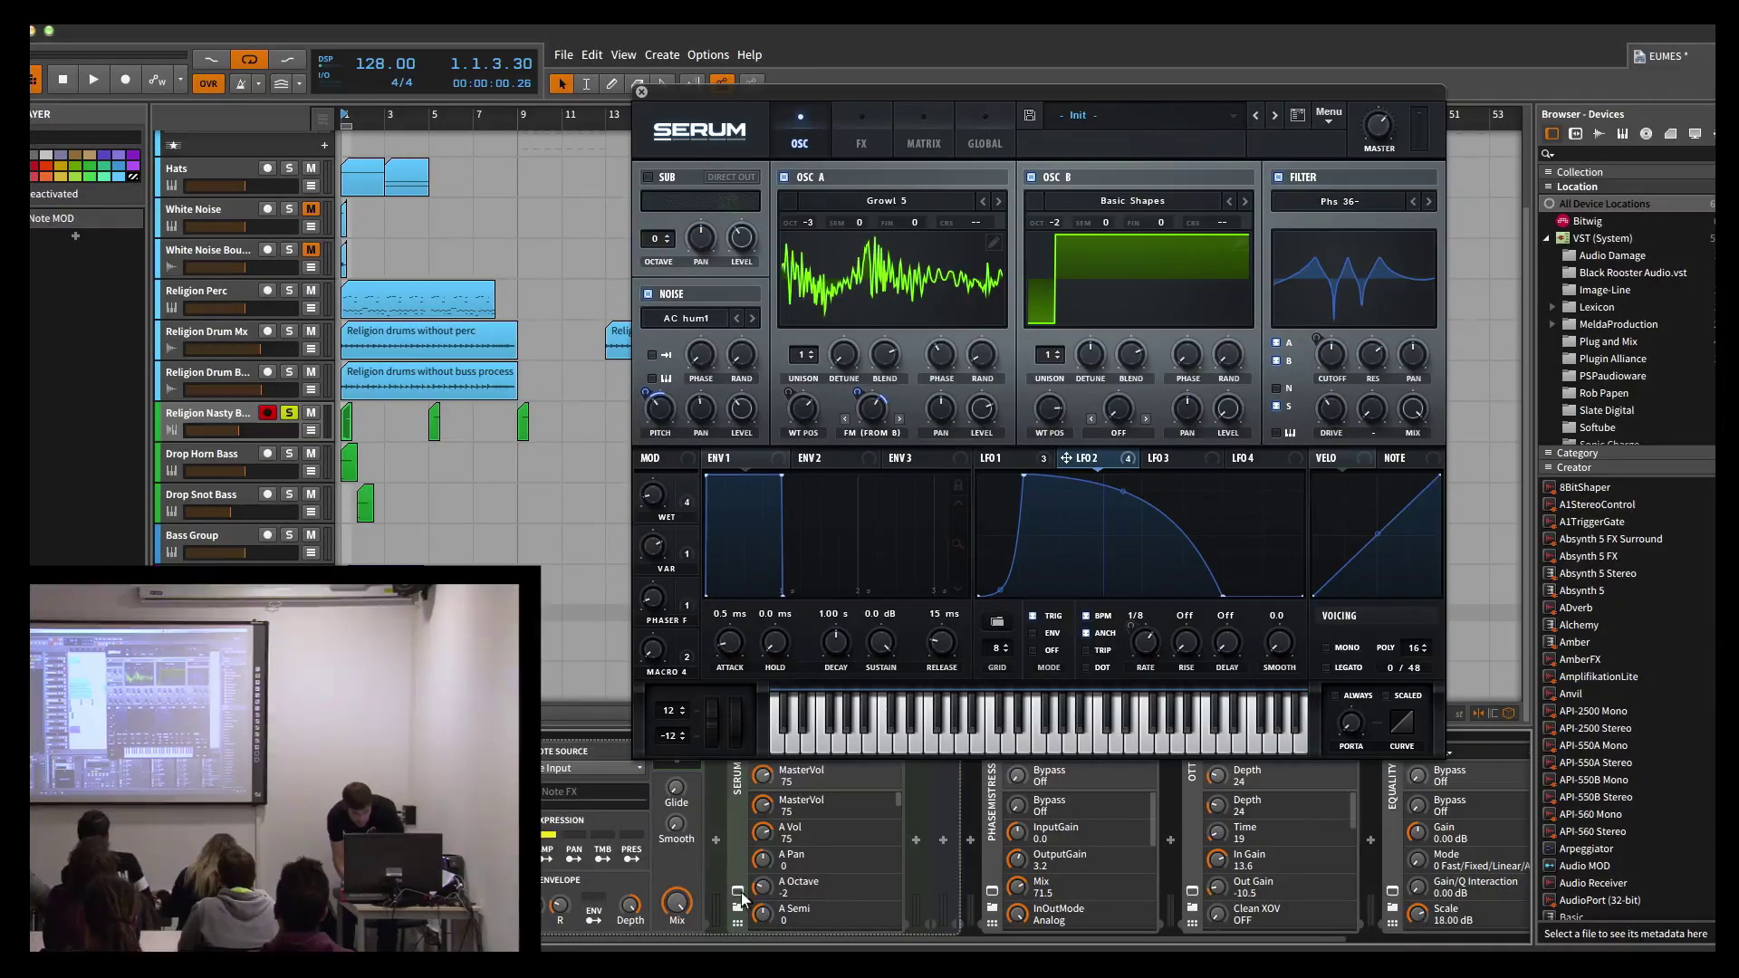
Step: Open the layered Serum with the Dist C2 and 4088 wavetables, switch off its Osc B, and audition the clip
{"action": "left_click", "coordinate": [737, 892]}
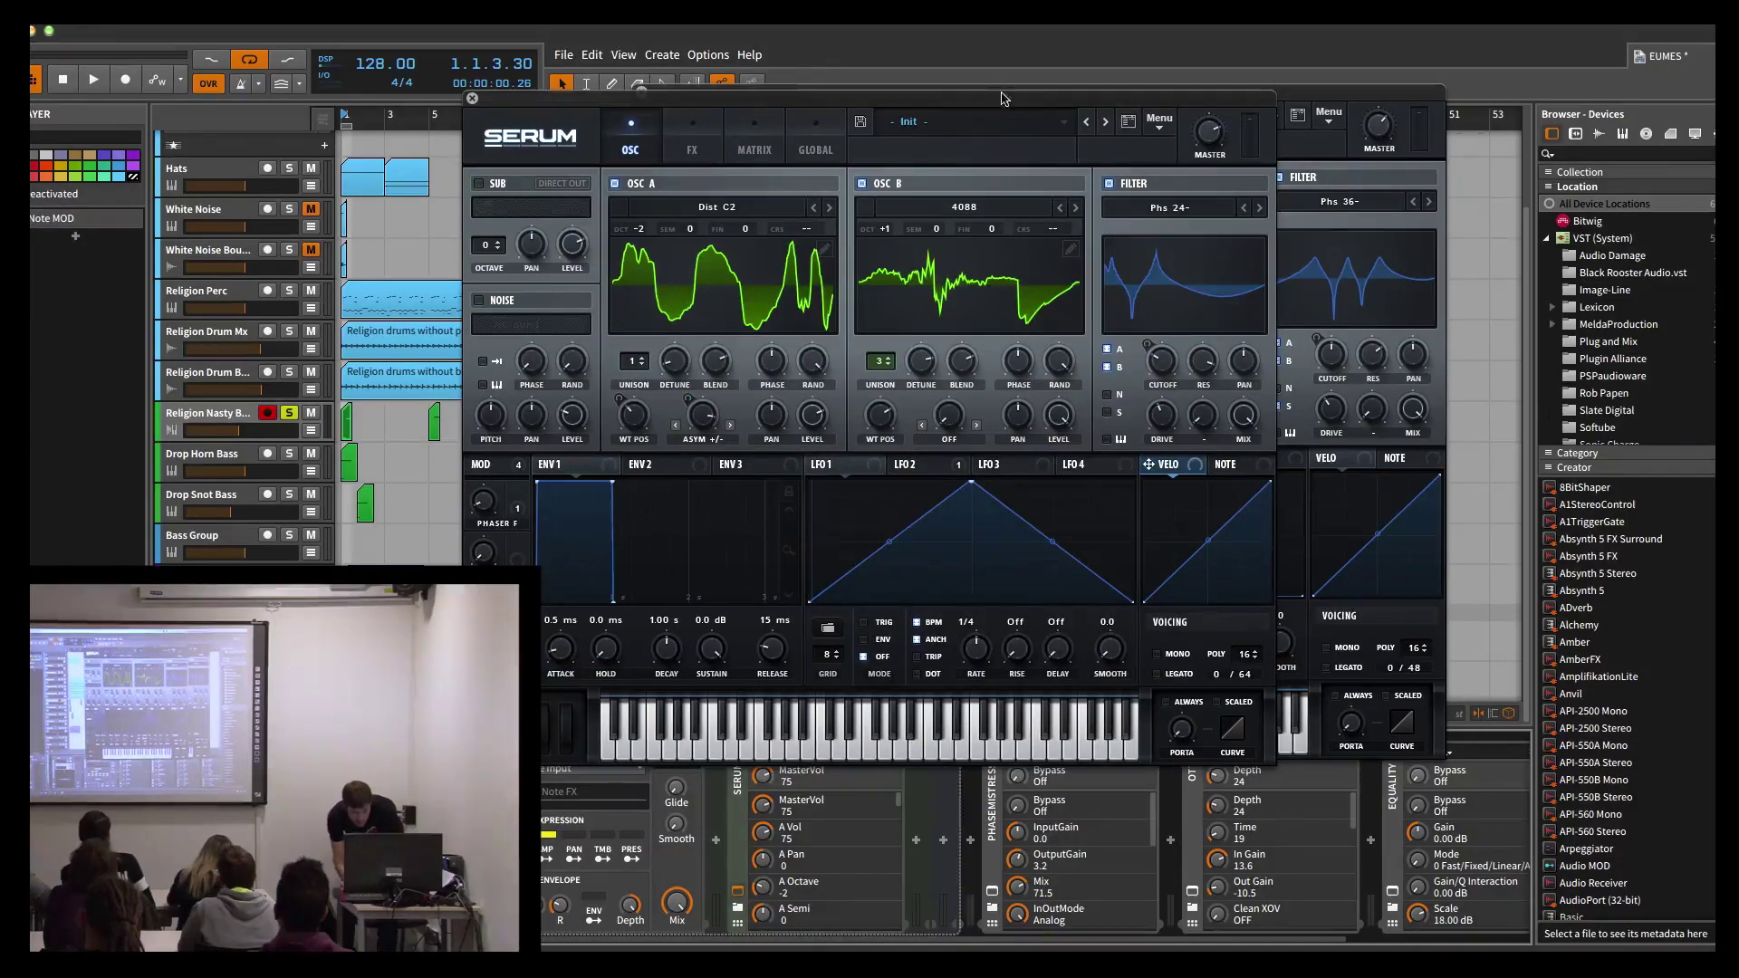
{"action": "left_click_drag", "start_coordinate": [1002, 98], "coordinate": [1135, 91]}
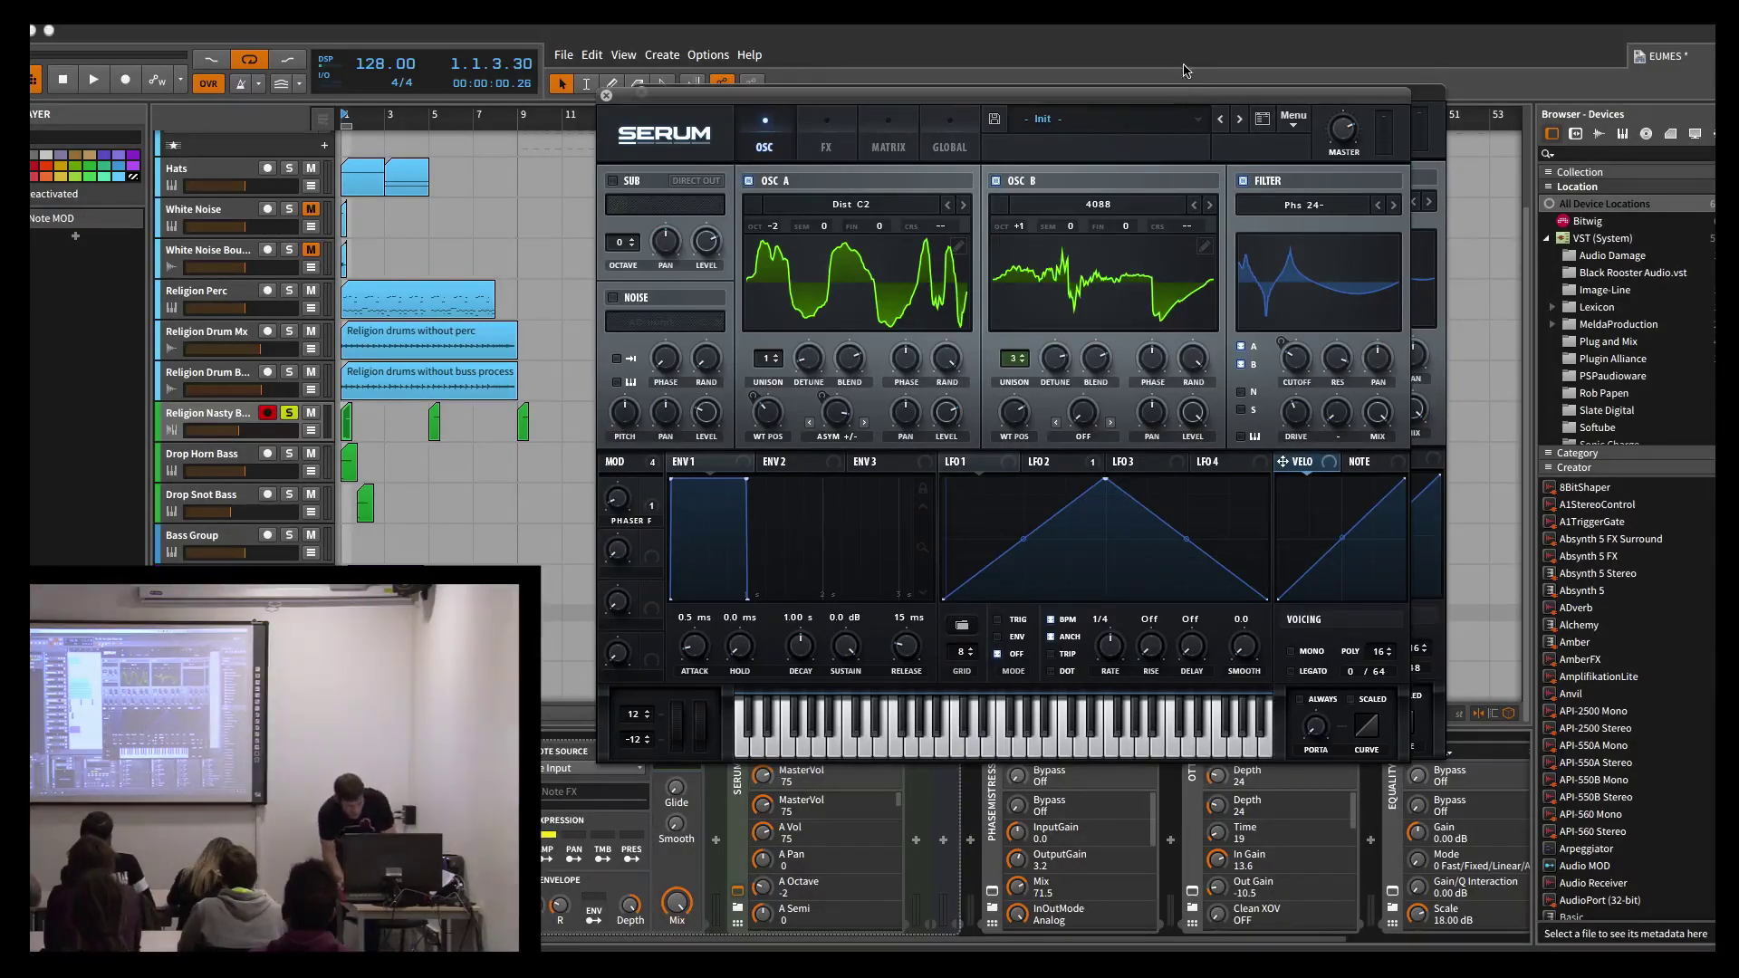
{"action": "left_click", "coordinate": [995, 181]}
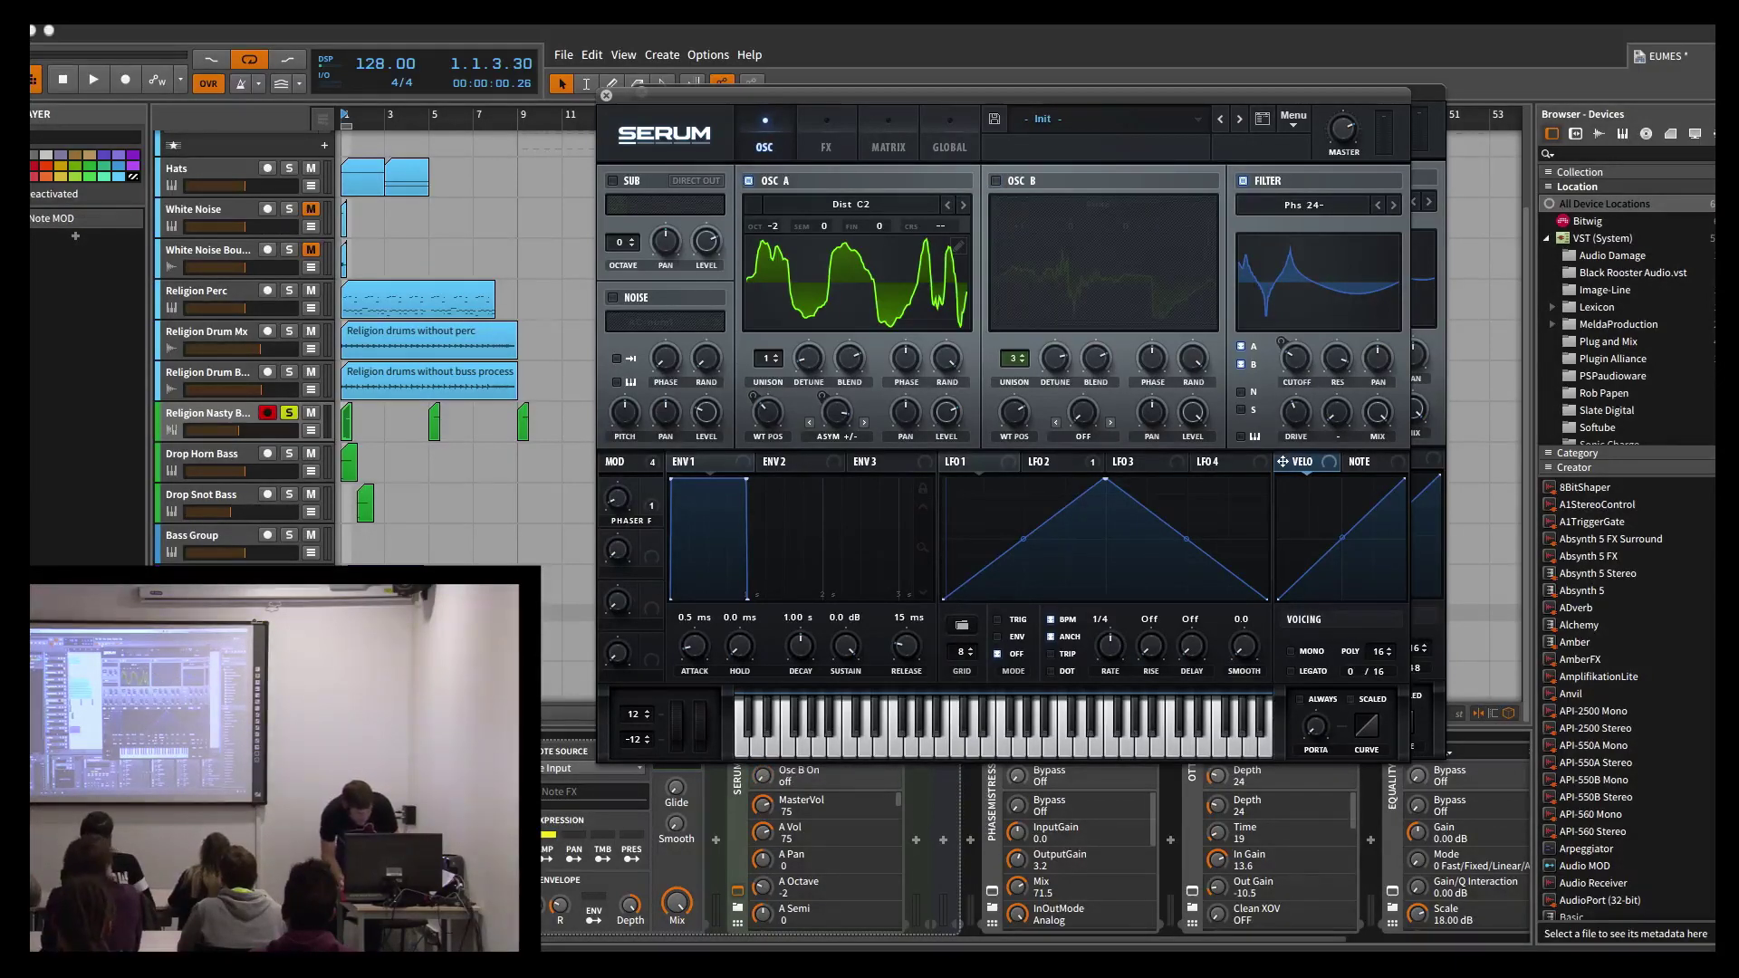
{"action": "key", "text": "space"}
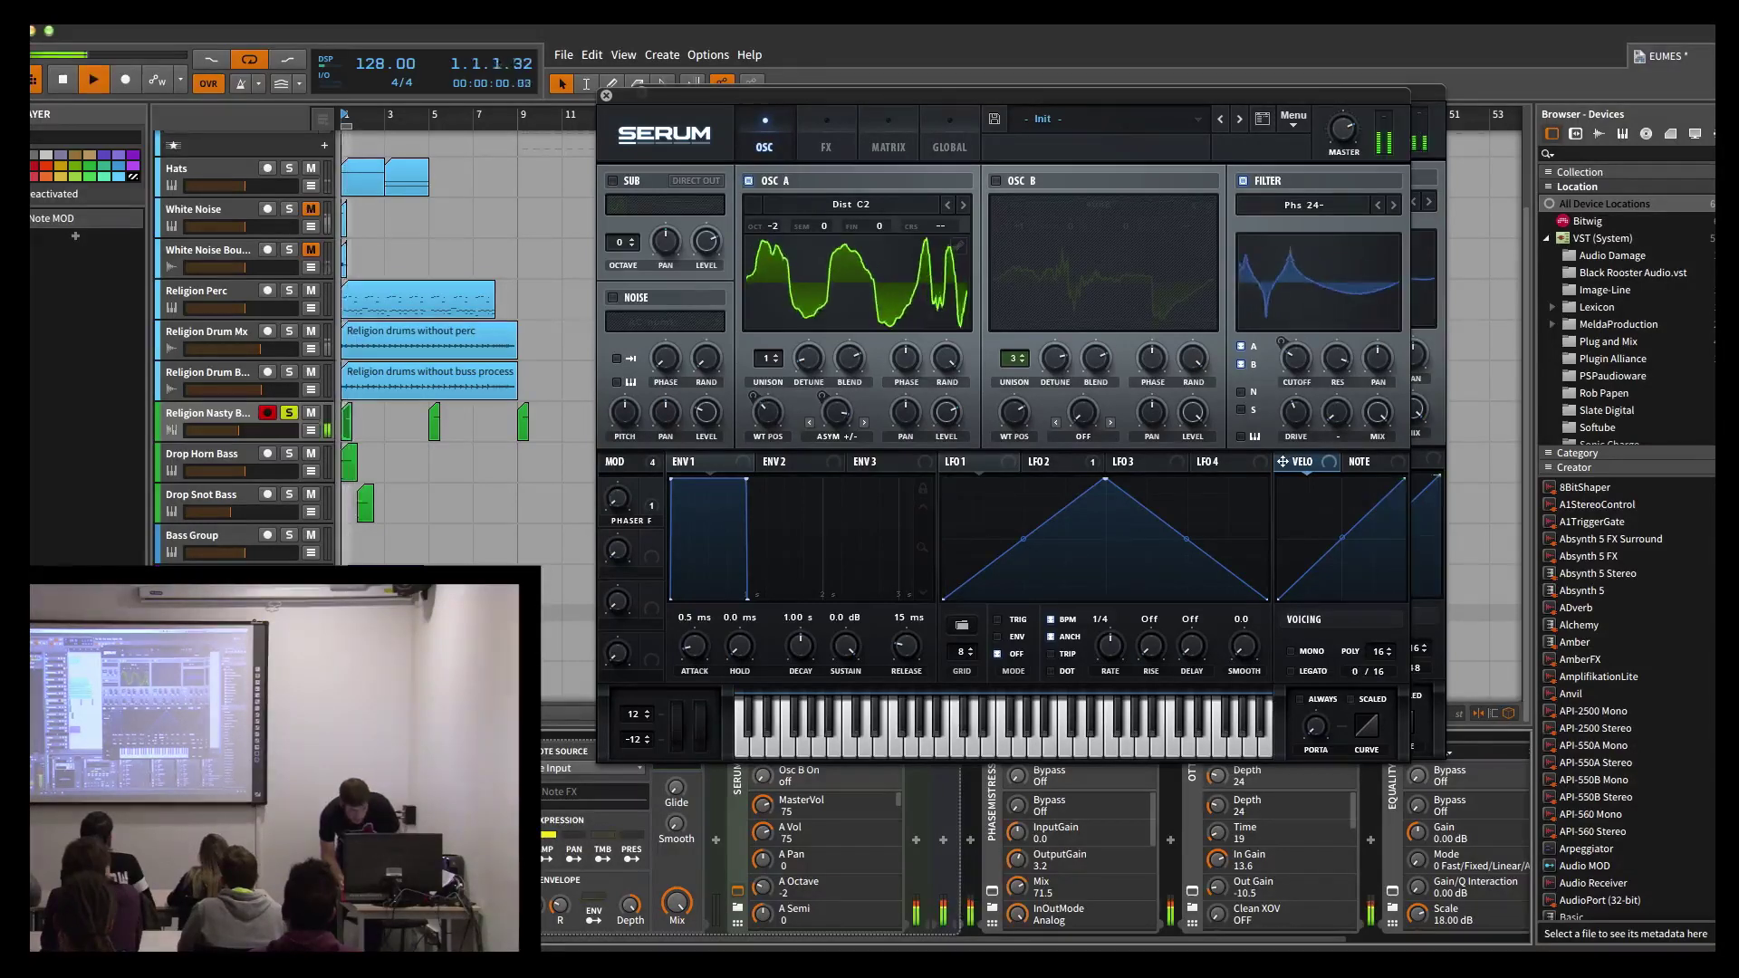
{"action": "key", "text": "space"}
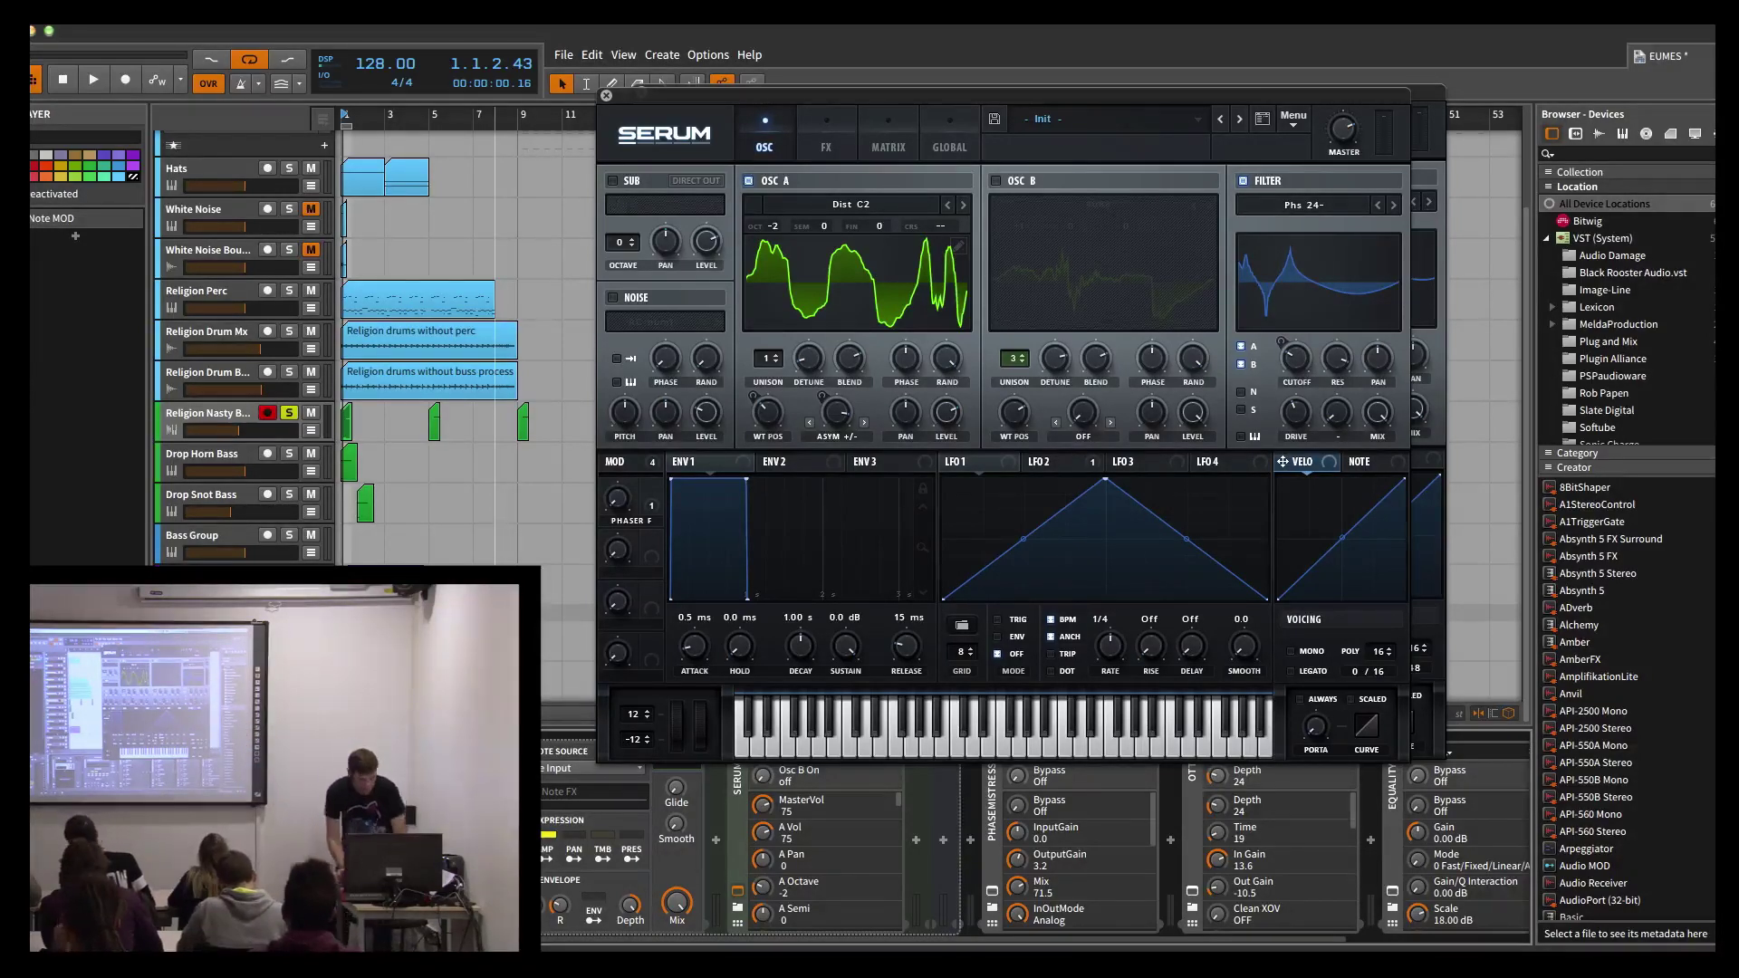
Step: Open the Religion Nasty Bubble Bass clip at 1.1.1 in the detail editor and display its automation curve
{"action": "double_click", "coordinate": [346, 422]}
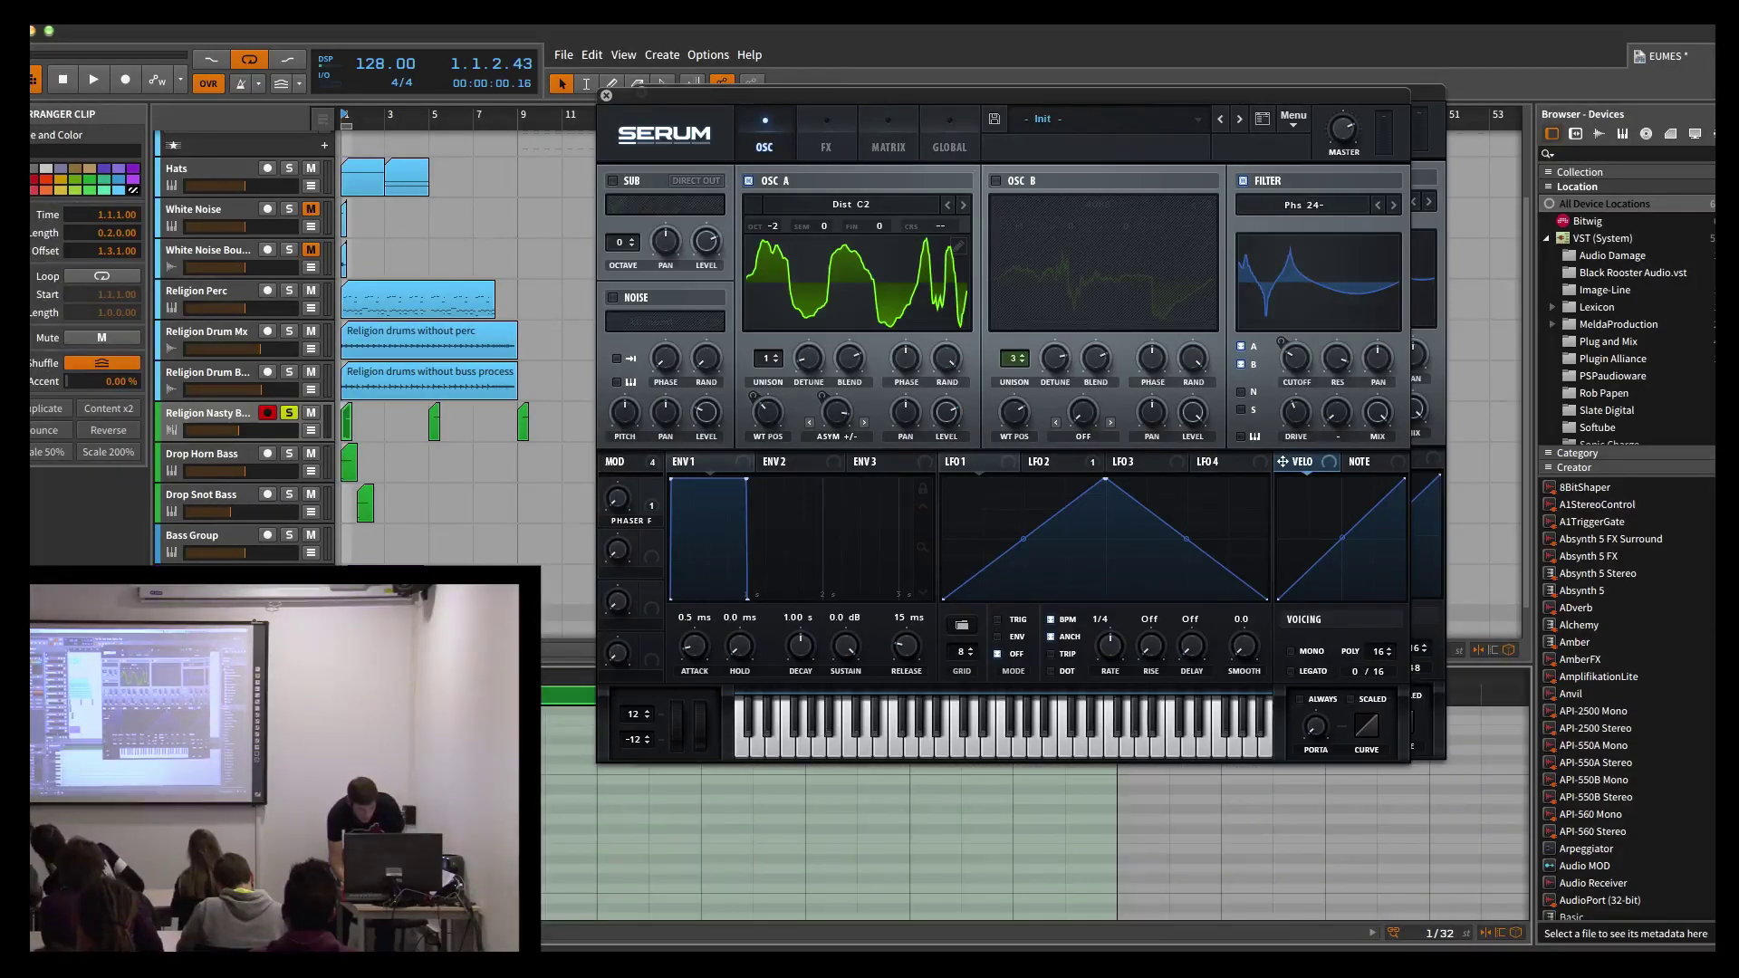
{"action": "left_click_drag", "start_coordinate": [767, 128], "coordinate": [758, 61]}
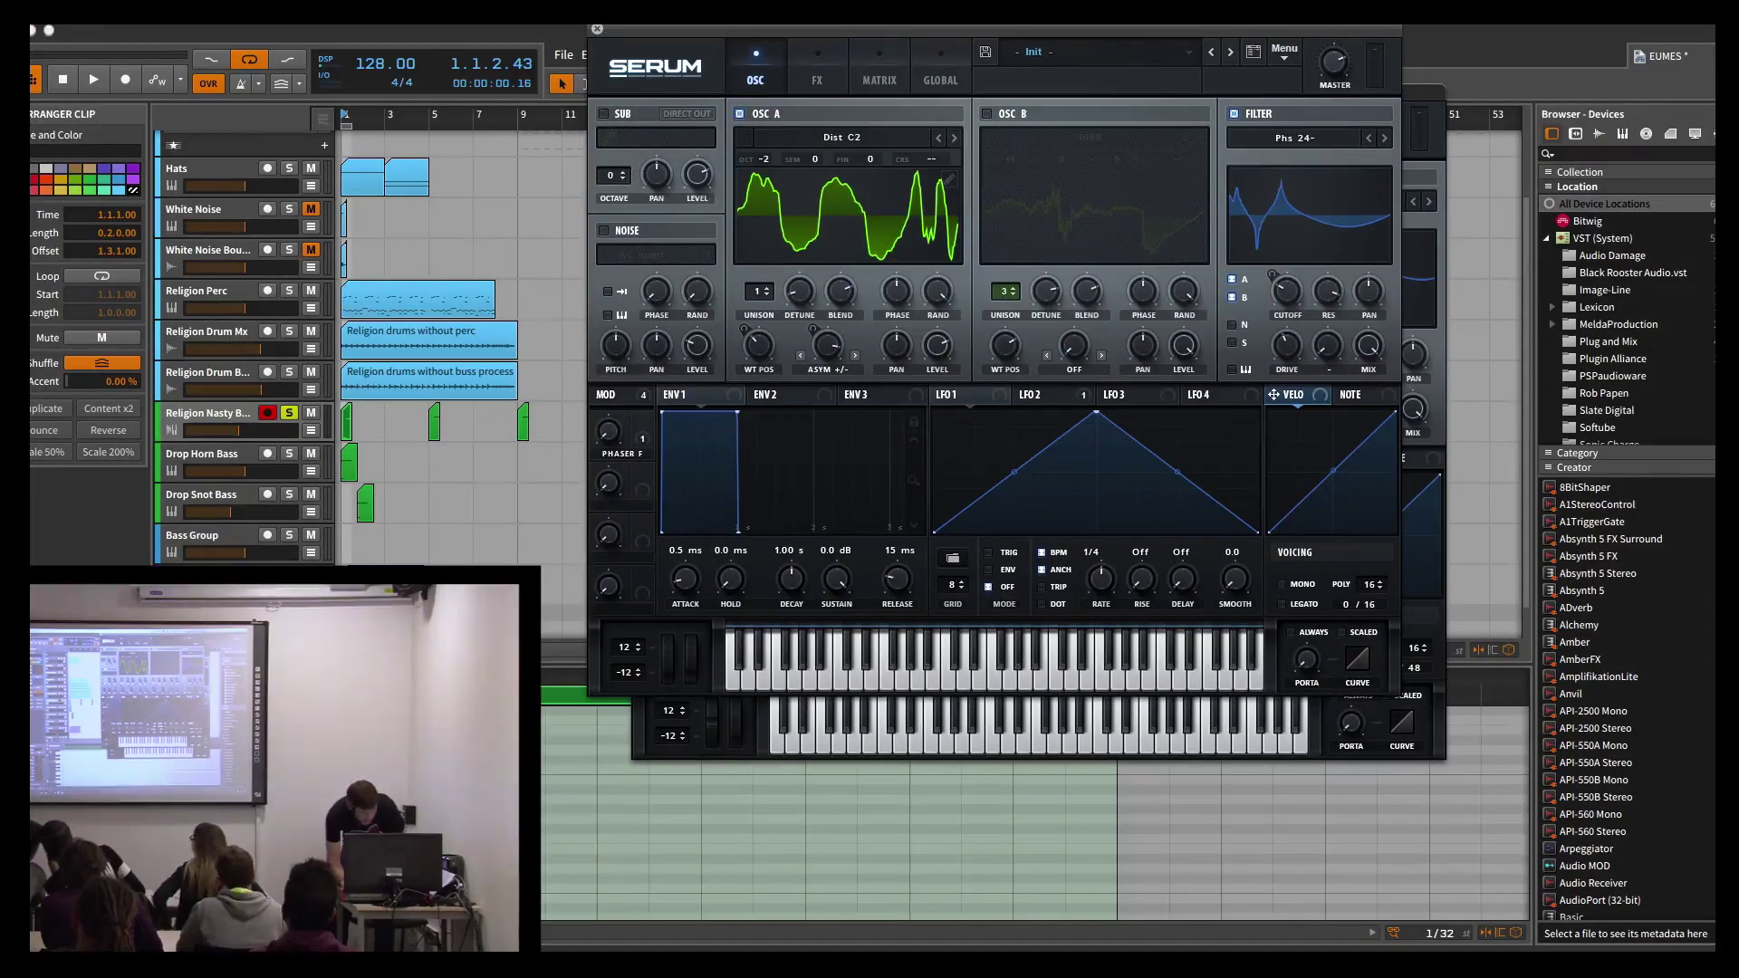
{"action": "key", "text": "Escape"}
{"action": "left_click", "coordinate": [255, 711]}
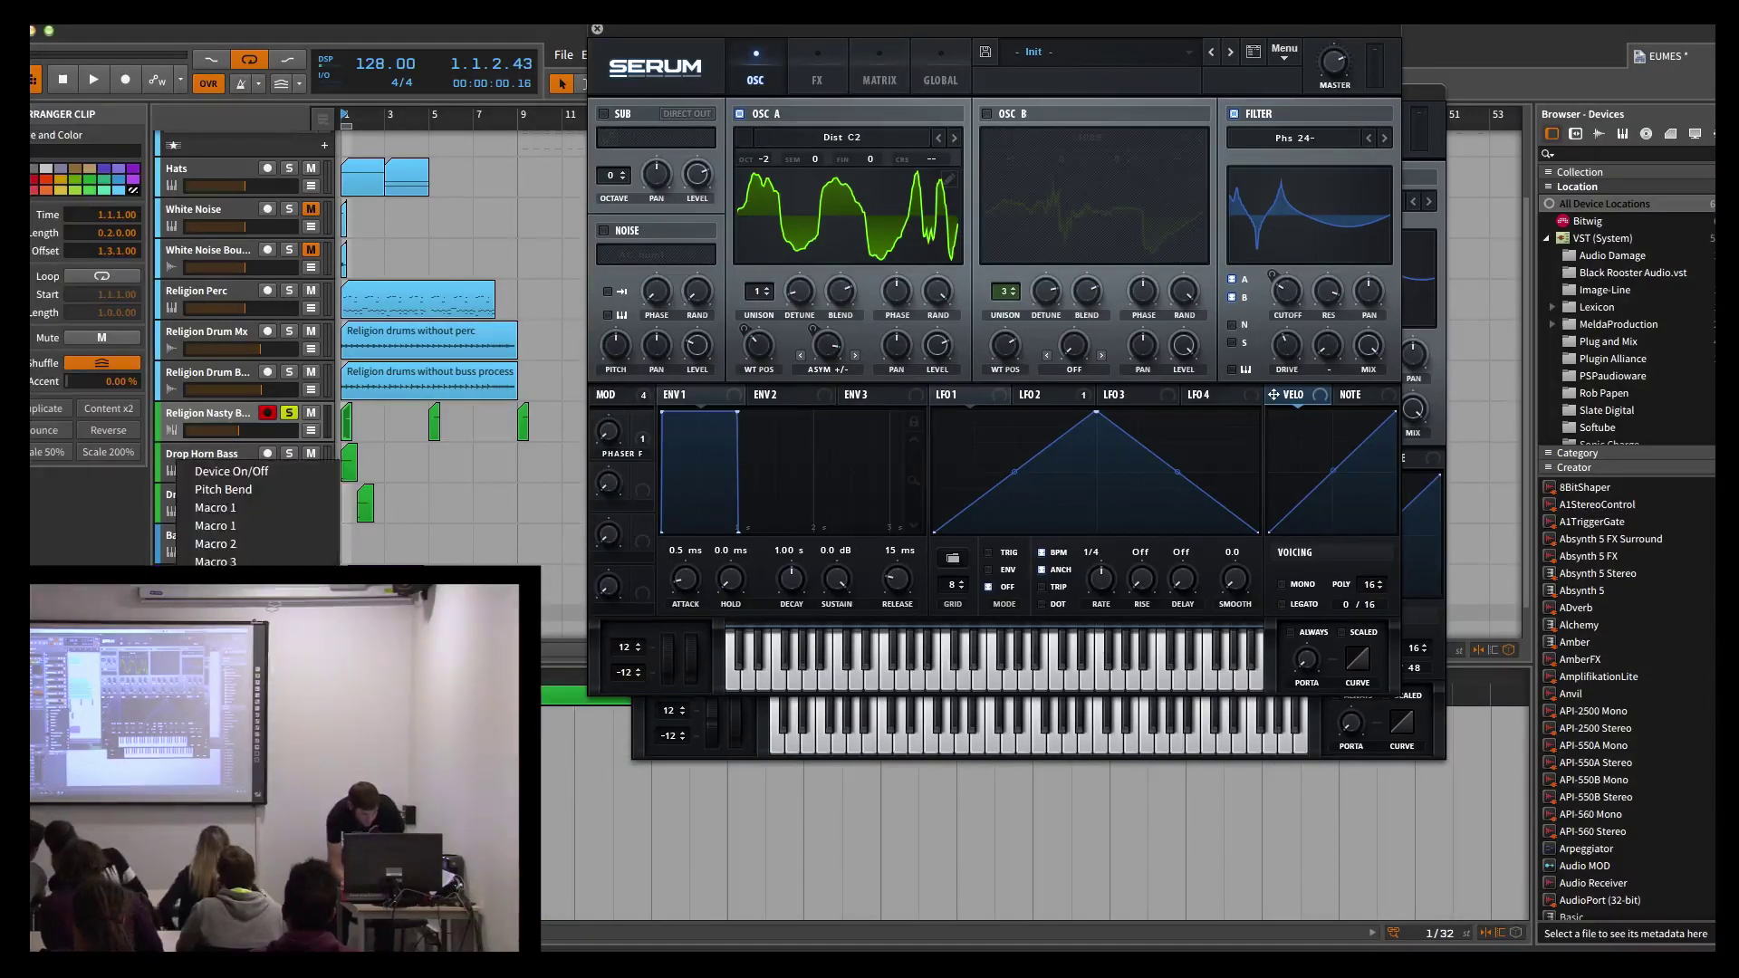
{"action": "left_click", "coordinate": [254, 711]}
{"action": "left_click", "coordinate": [255, 711]}
{"action": "left_click", "coordinate": [255, 526]}
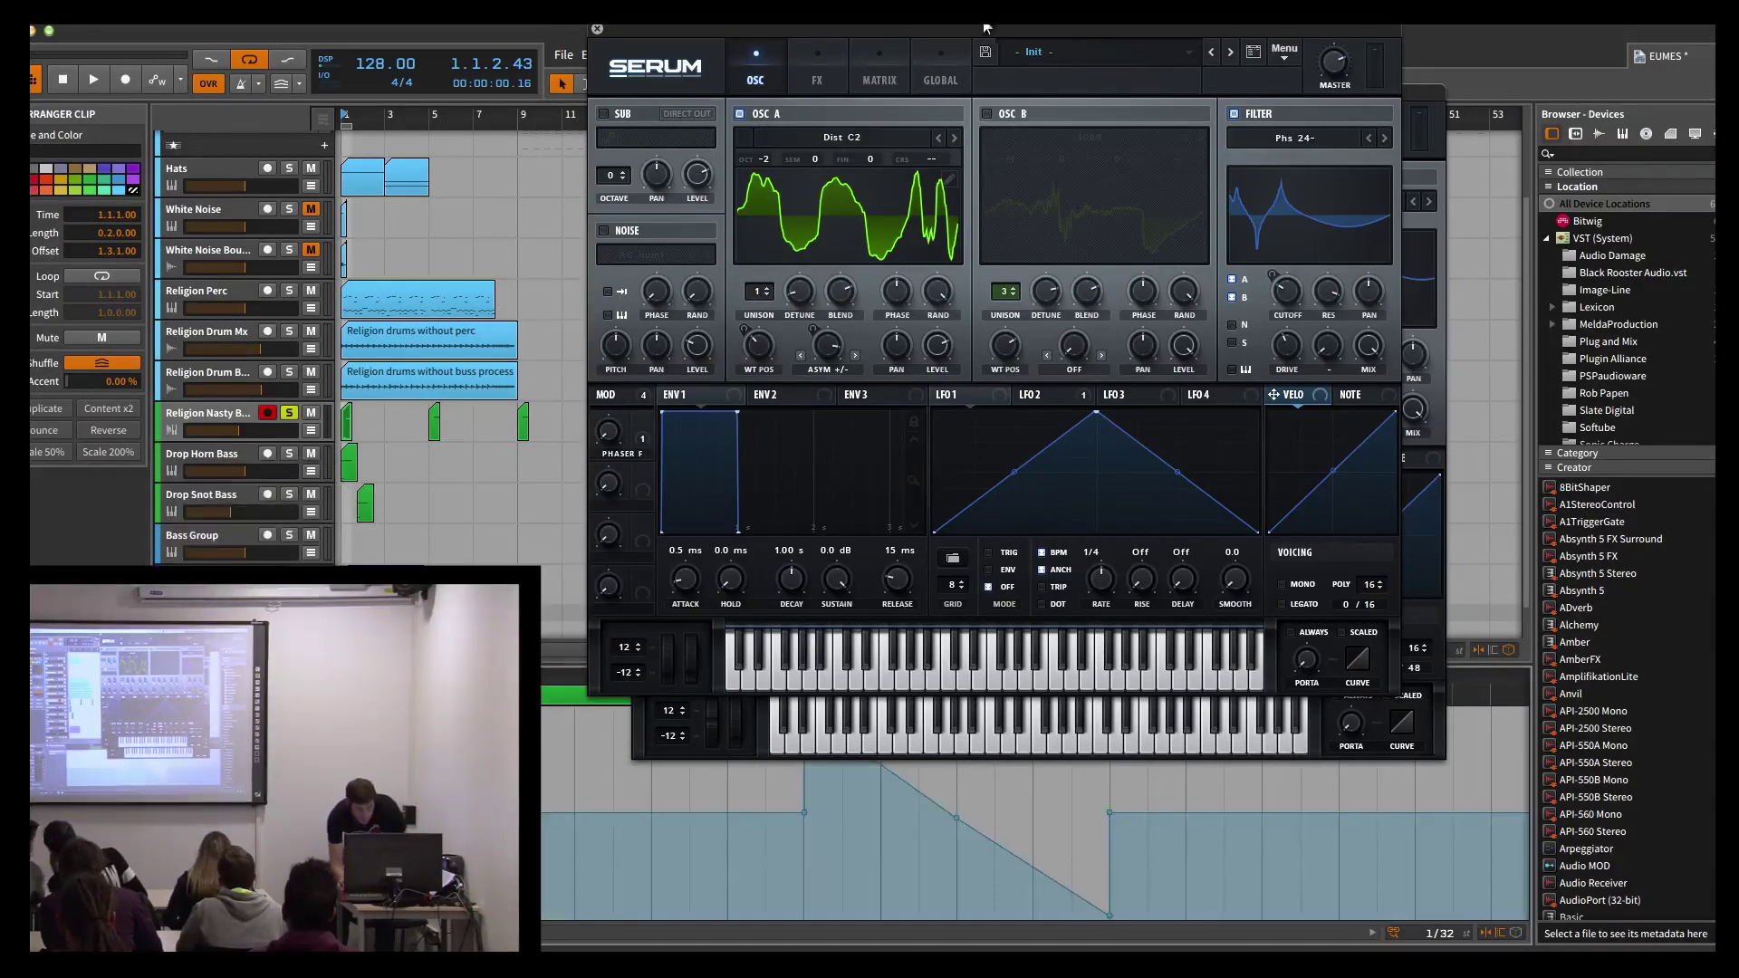
Step: Place the Growl 5 Serum window in front of the Dist C2 Serum, clear of the clip's automation curve
{"action": "left_click_drag", "start_coordinate": [1413, 91], "coordinate": [621, 127]}
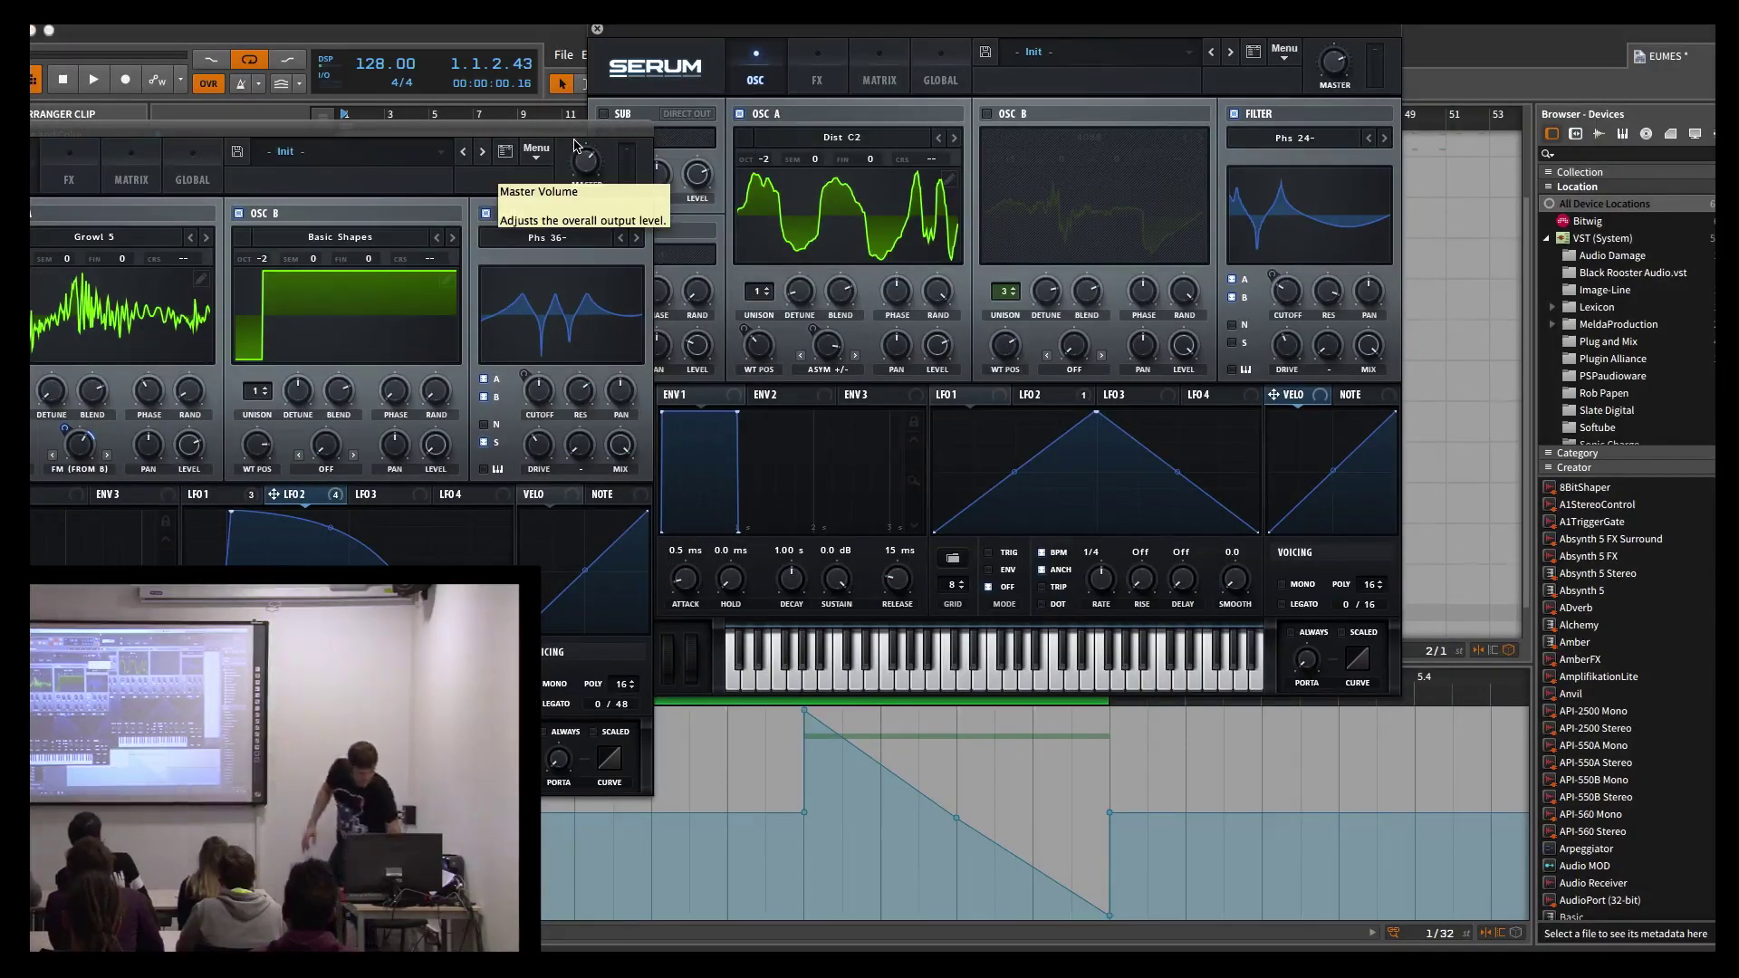
{"action": "key", "text": "space"}
{"action": "left_click_drag", "start_coordinate": [472, 130], "coordinate": [988, 32]}
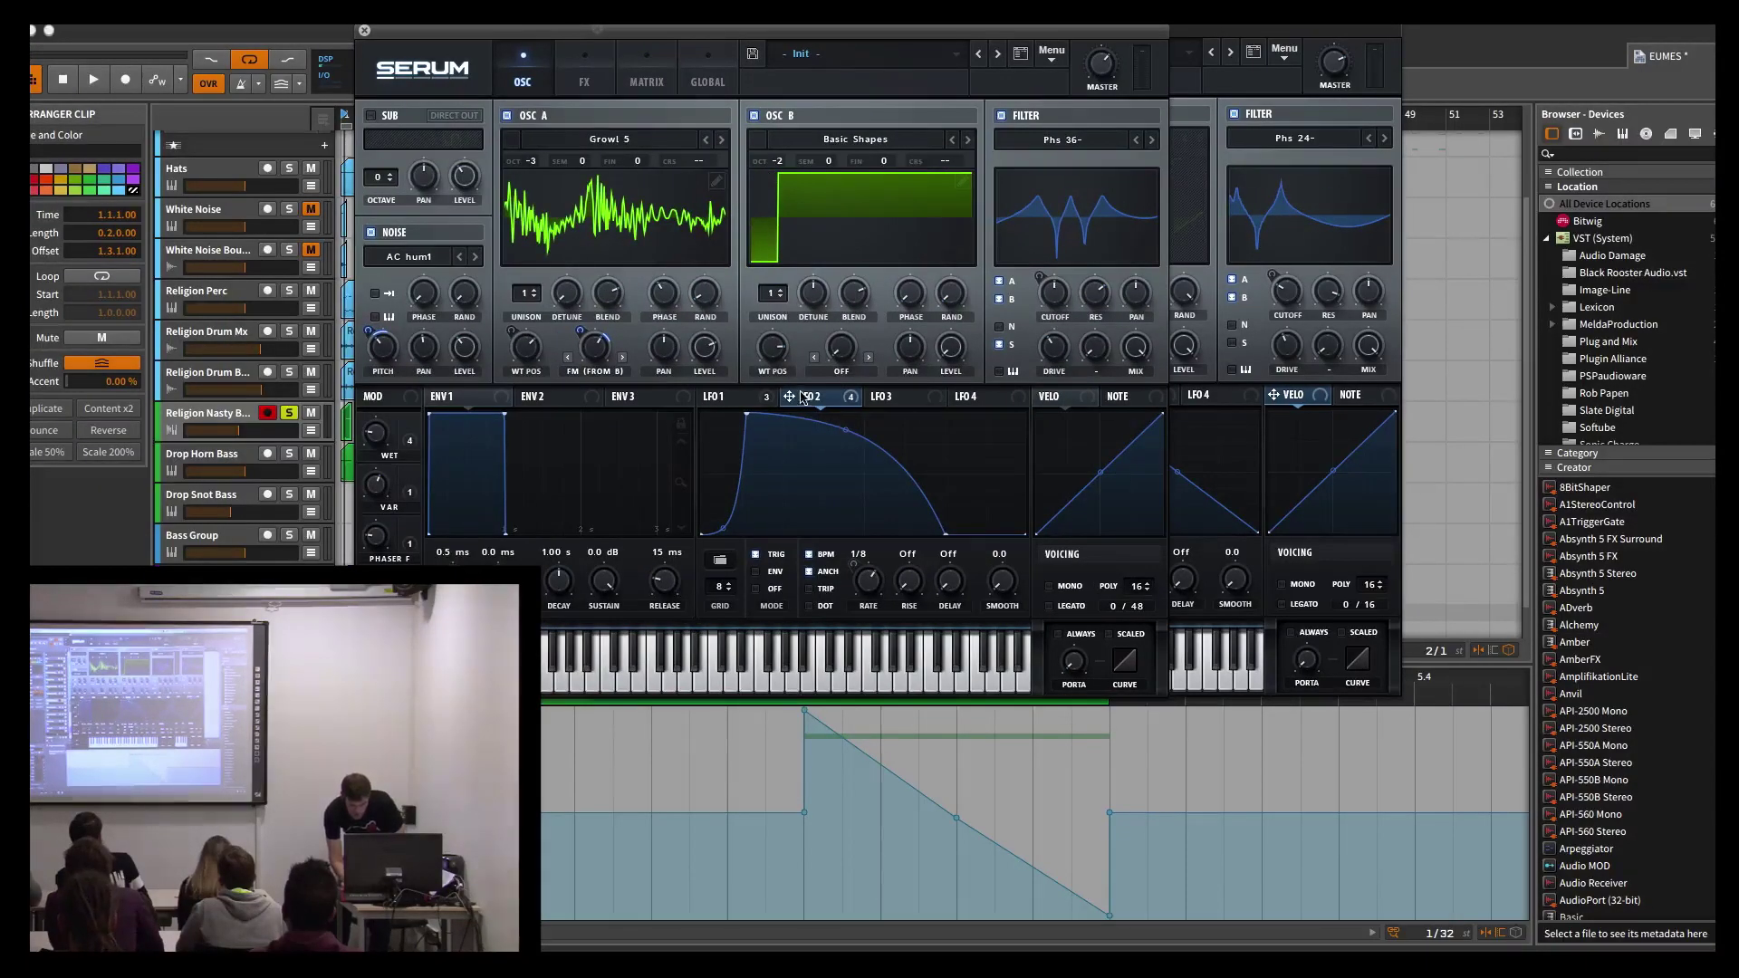
Step: View the Growl 5 Serum's effects page, audition the bass, inspect the filter resonance's modulators, and return to the oscillators
{"action": "left_click", "coordinate": [590, 72]}
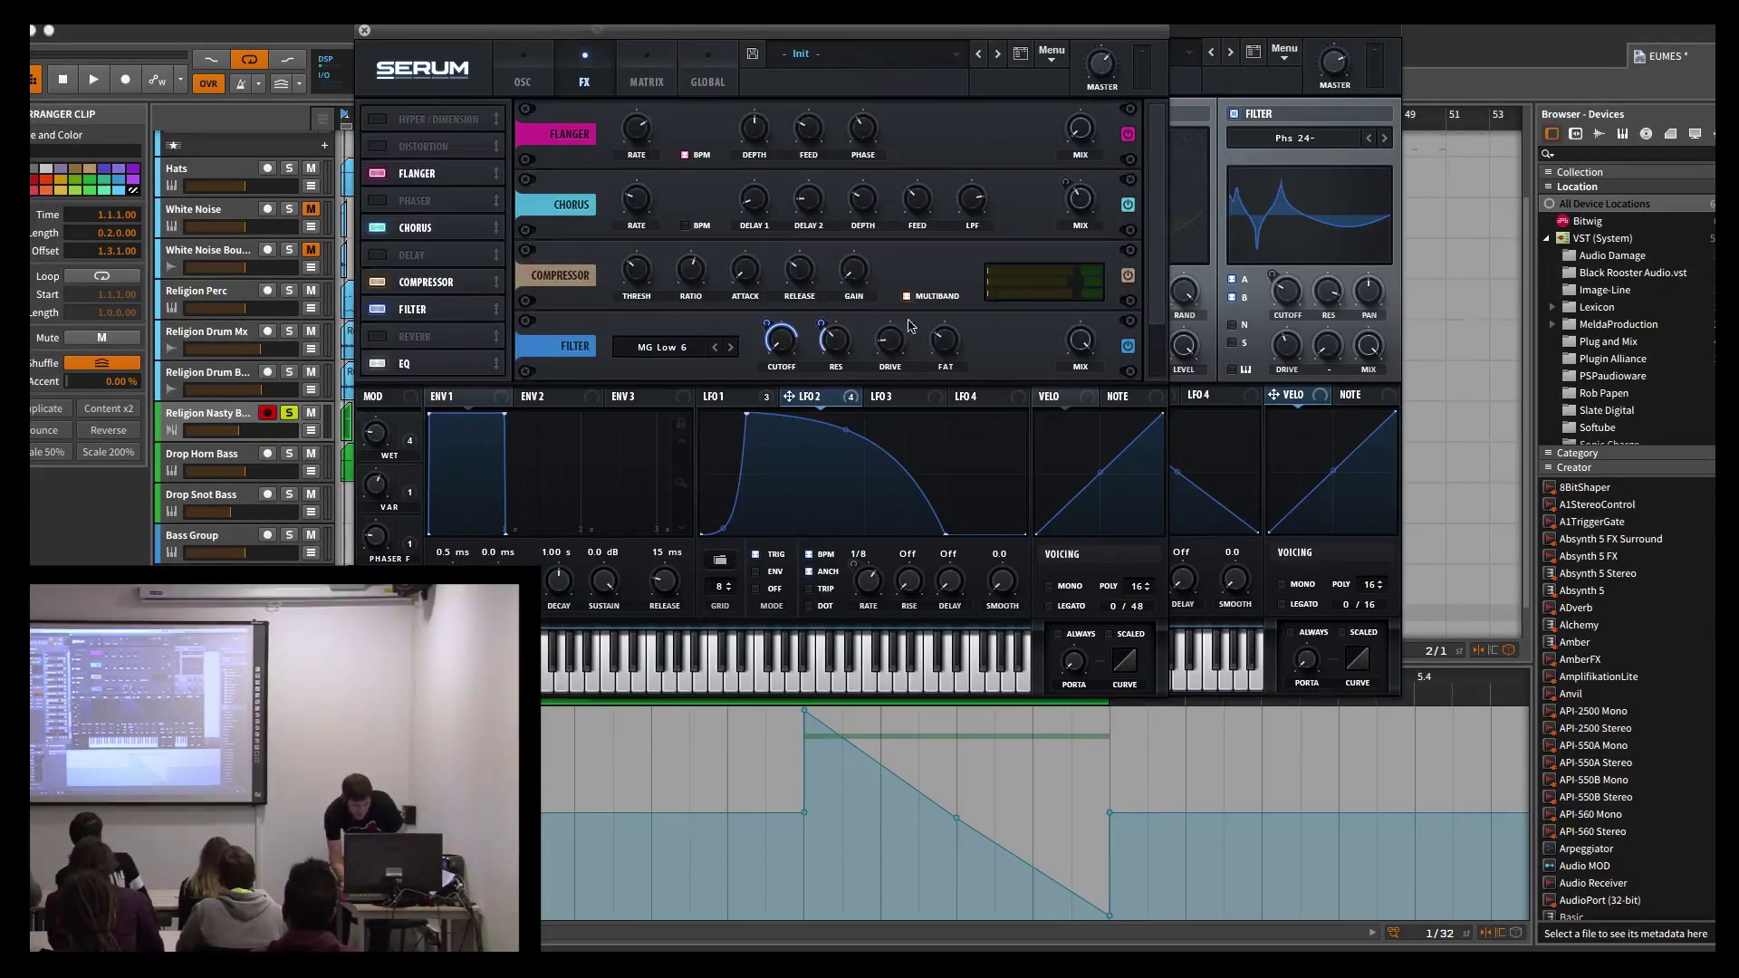
{"action": "key", "text": "space"}
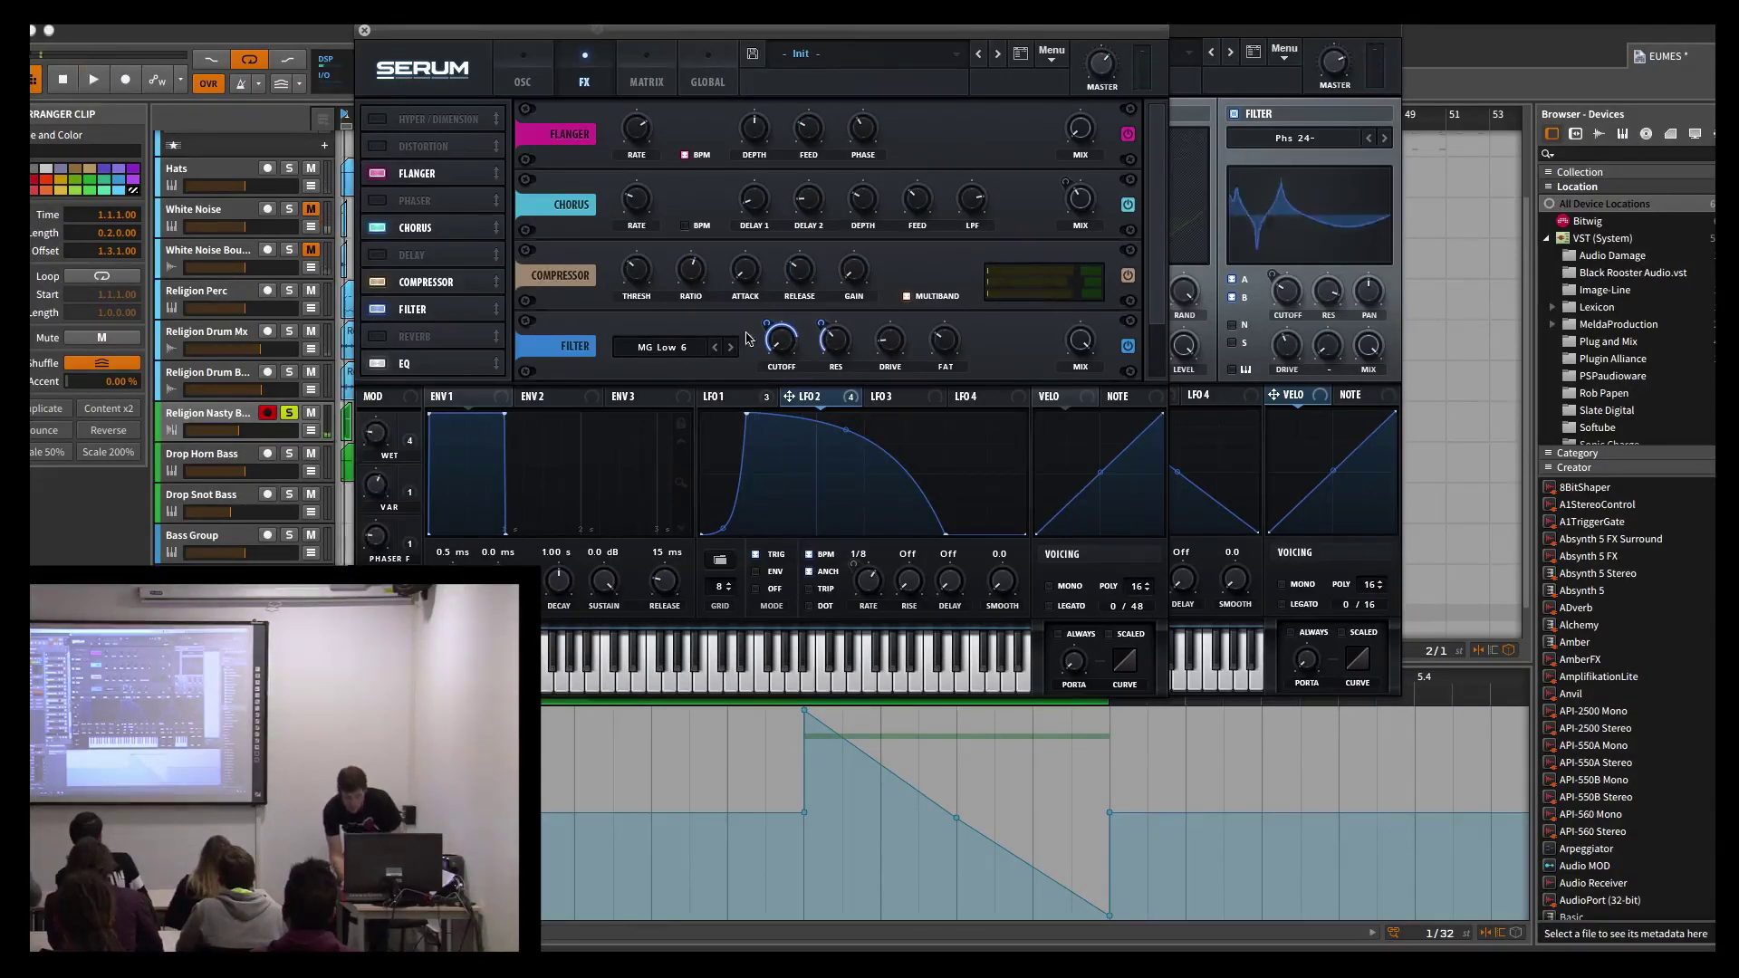
{"action": "key", "text": "space"}
{"action": "mouse_move", "coordinate": [838, 355]}
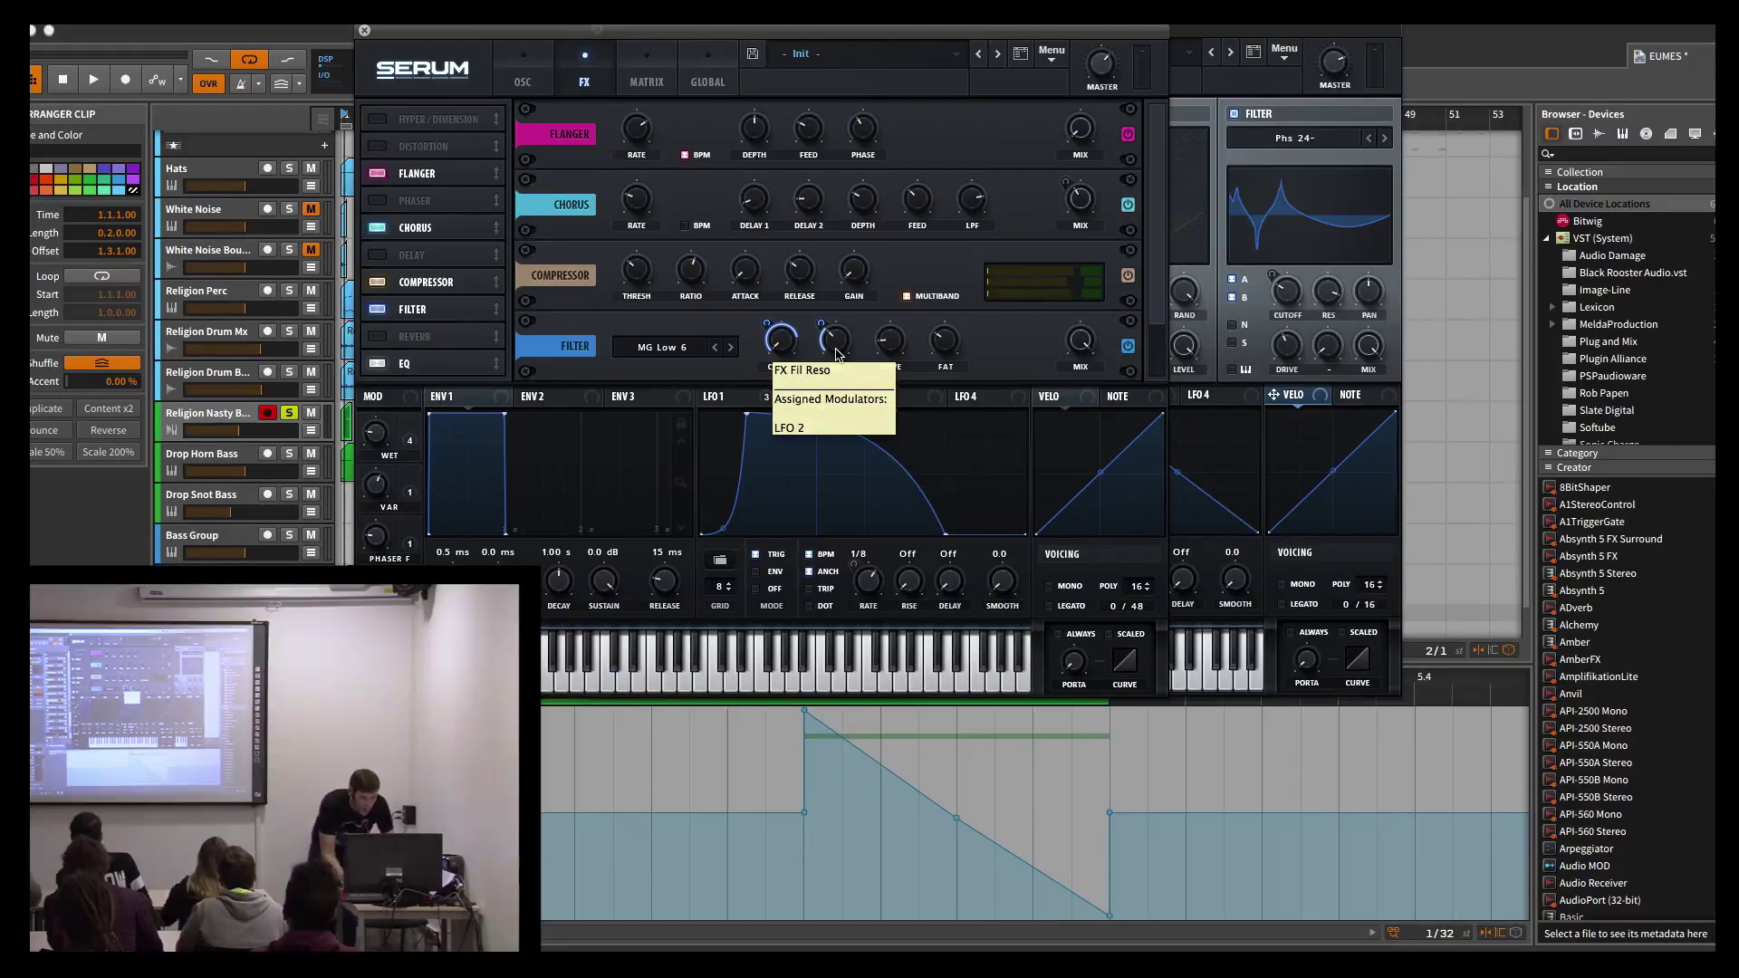
{"action": "left_click", "coordinate": [542, 77]}
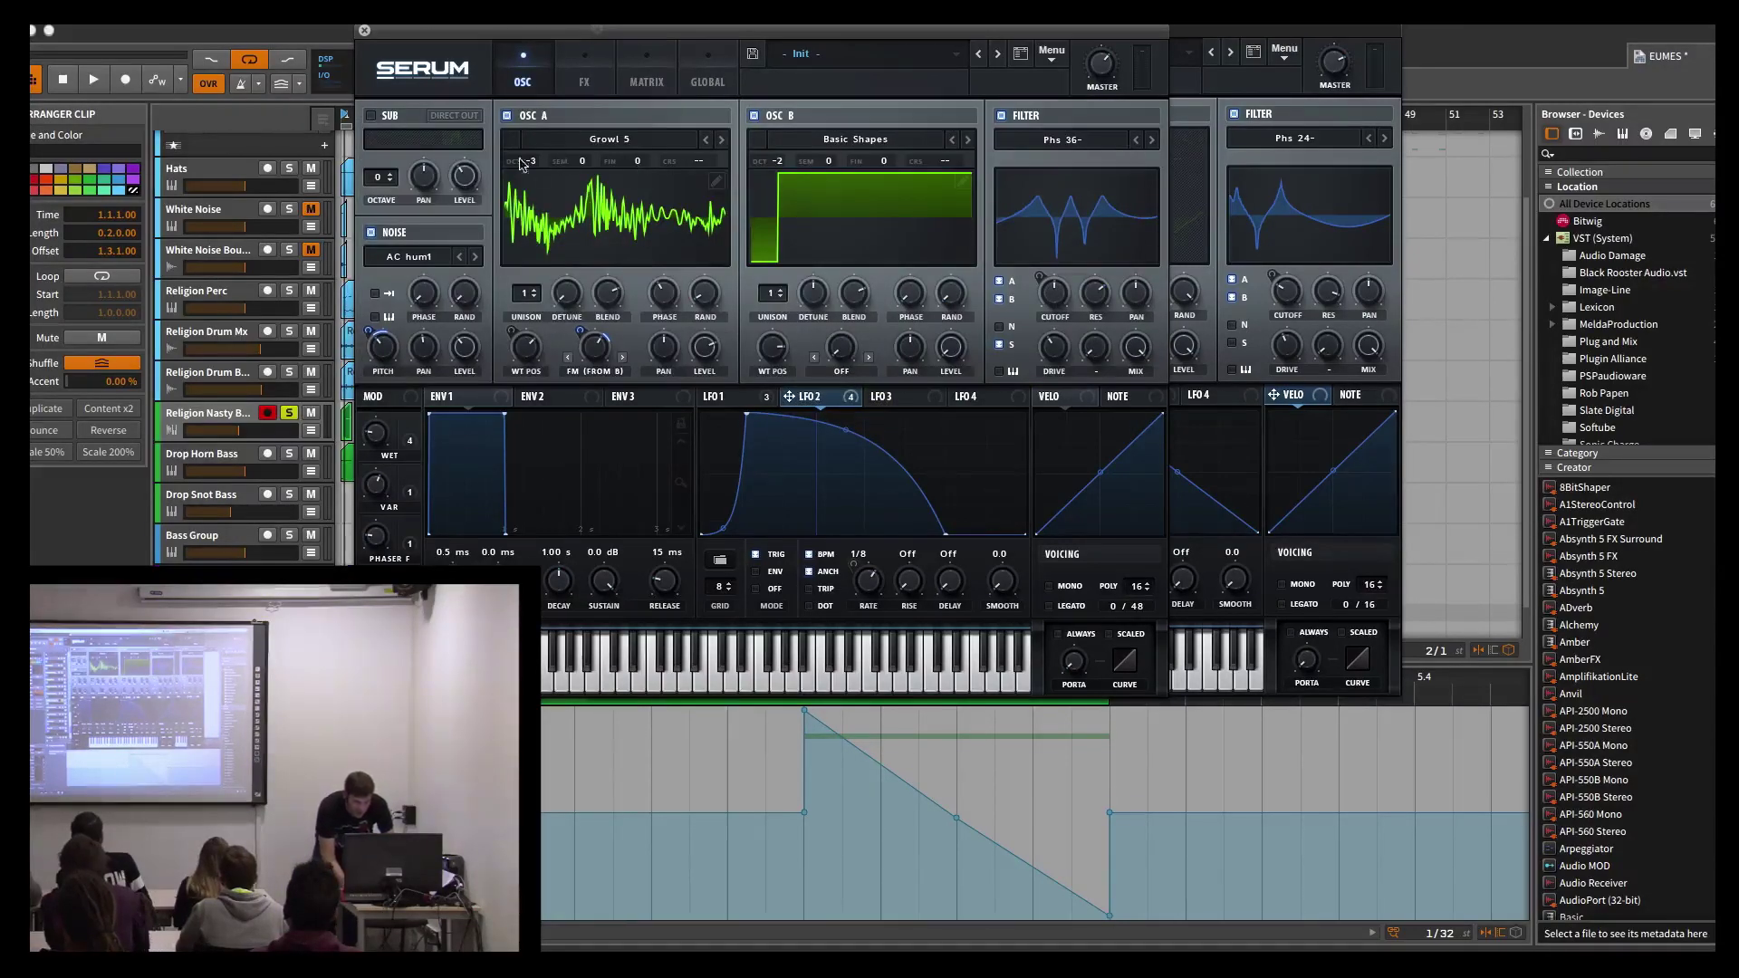
Step: Switch Osc B back on in the Dist C2 Serum, and audition the bass with Osc A off and on again
{"action": "left_click", "coordinate": [1253, 46]}
{"action": "left_click", "coordinate": [988, 115]}
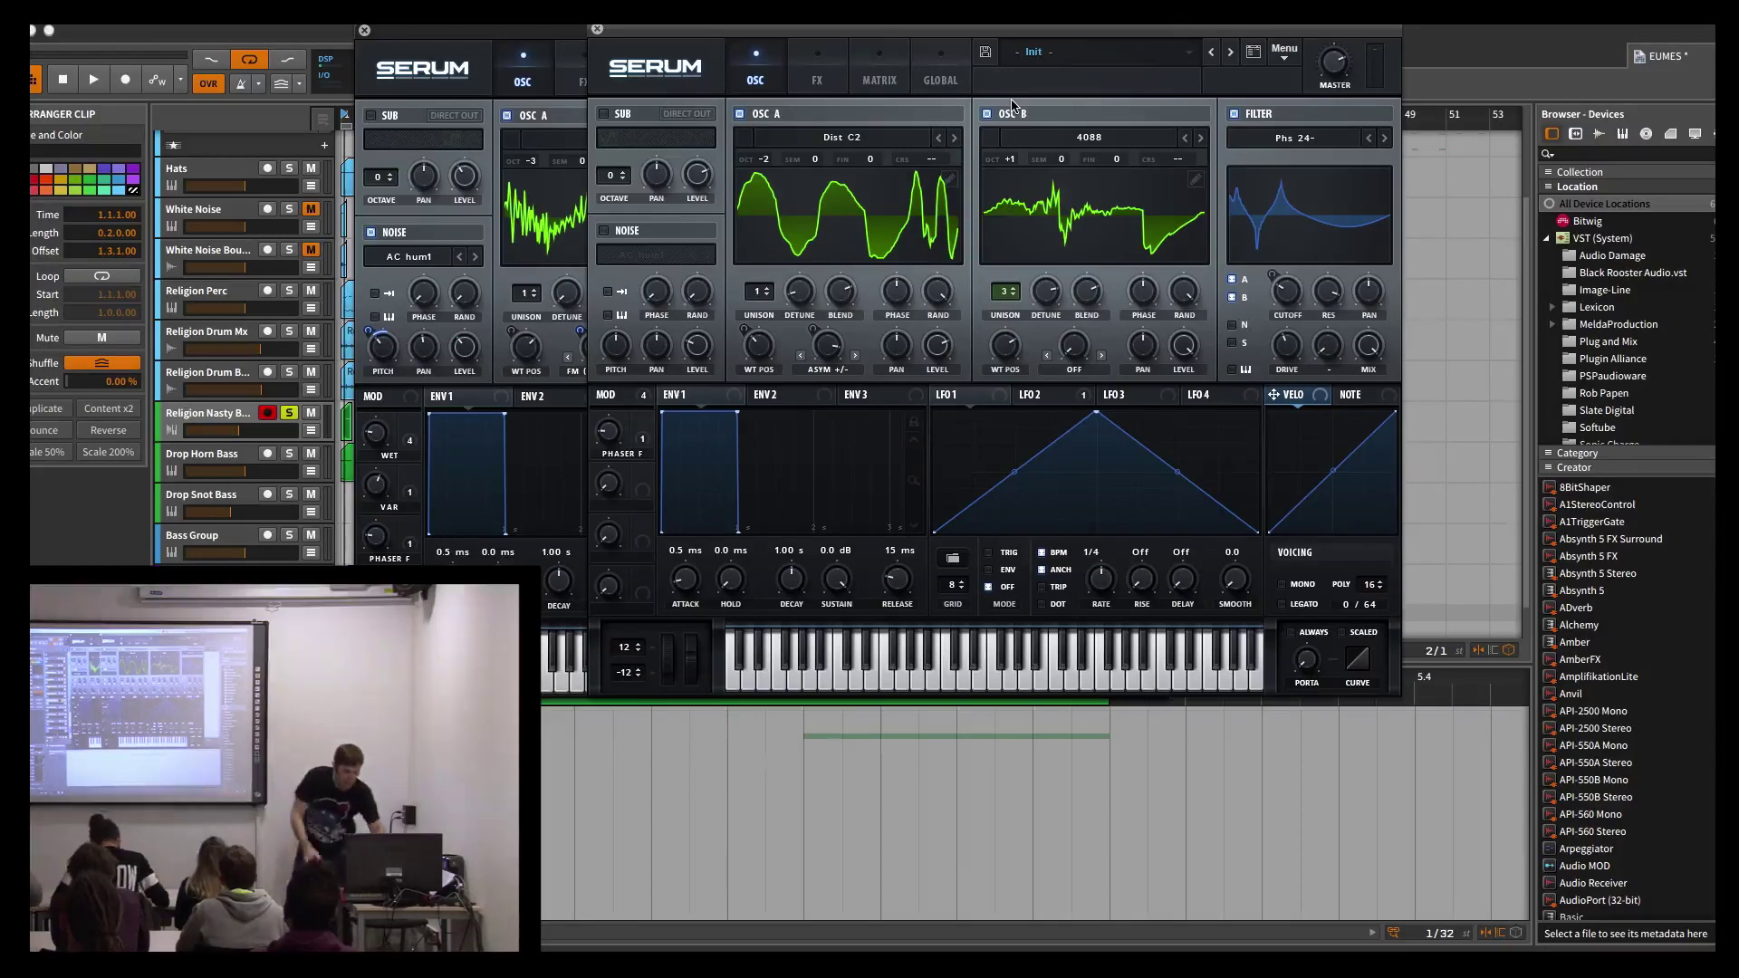
{"action": "left_click", "coordinate": [739, 115]}
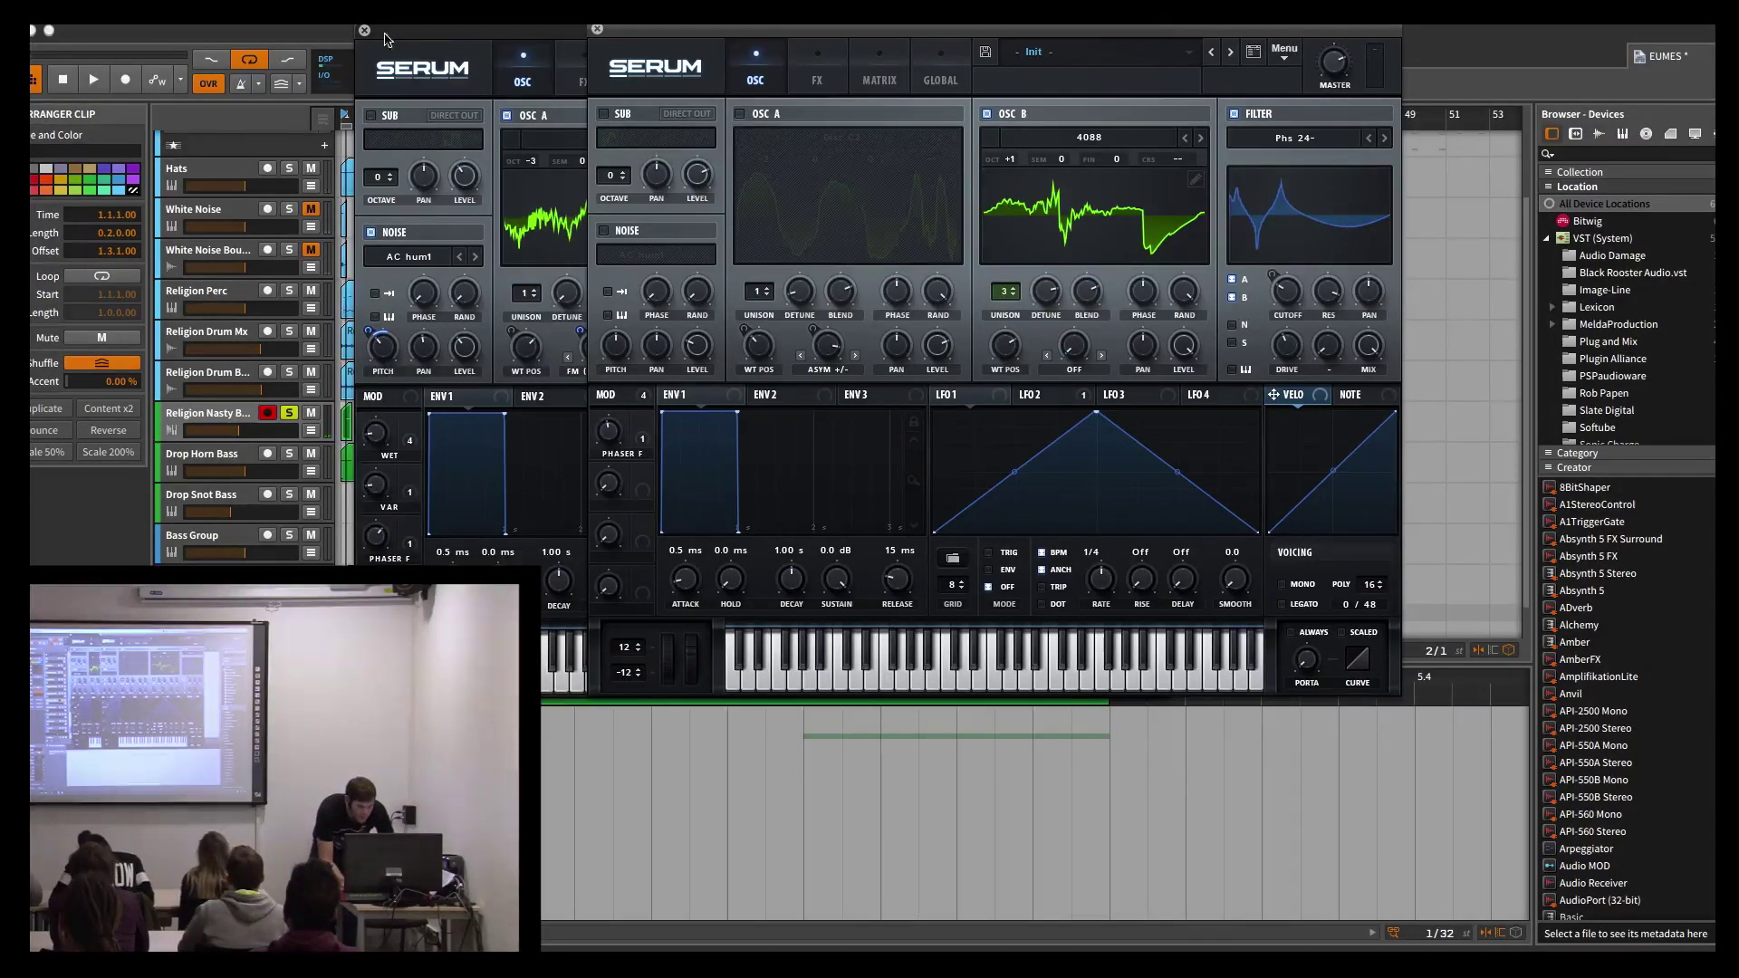
{"action": "key", "text": "space"}
{"action": "left_click", "coordinate": [740, 117]}
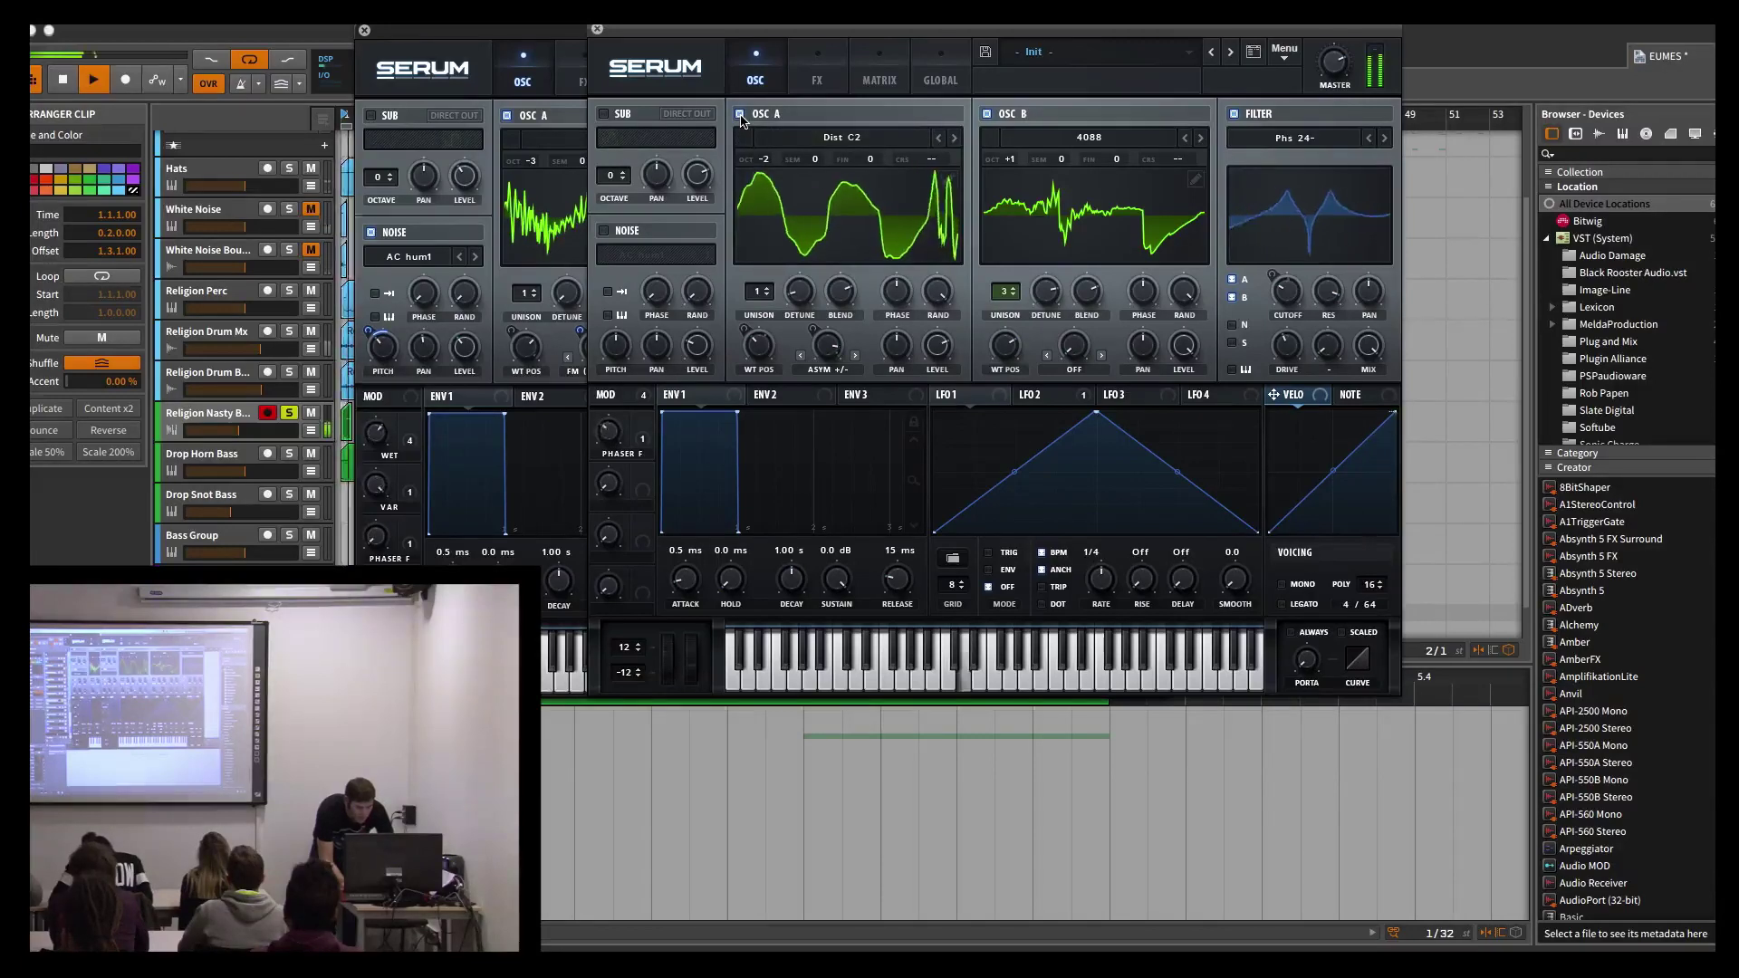
{"action": "key", "text": "space"}
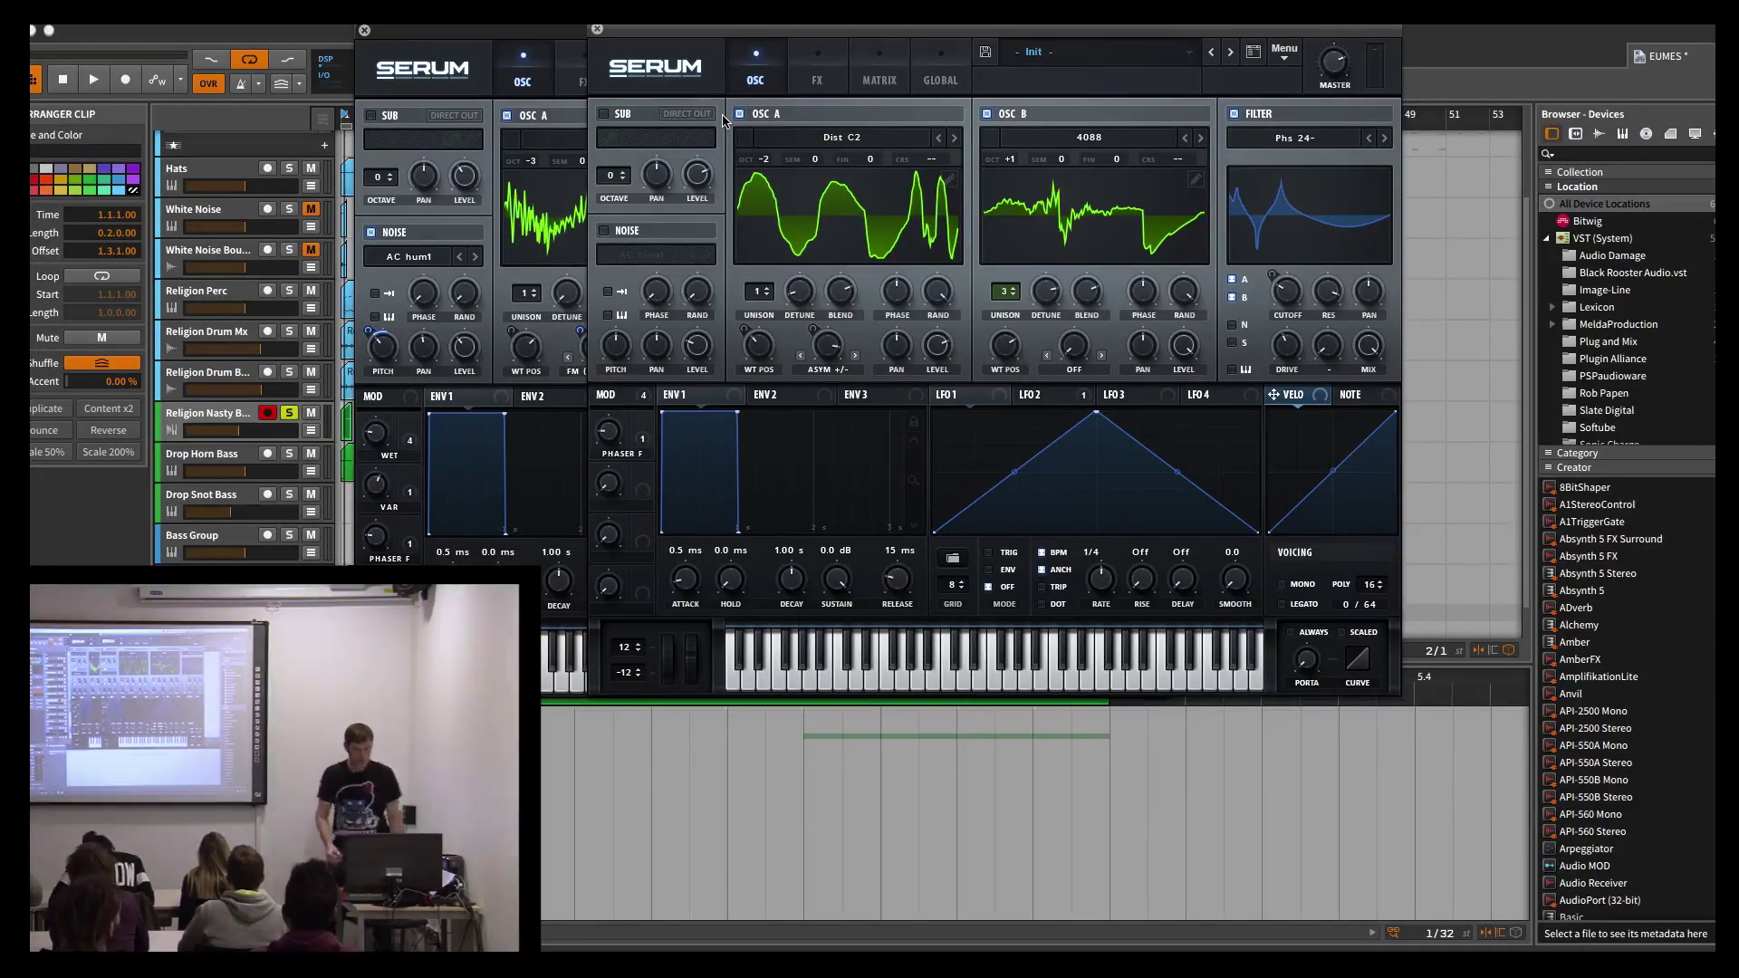
Step: Close both the Dist C2 and the Growl 5 Serum windows
{"action": "left_click_drag", "start_coordinate": [675, 55], "coordinate": [789, 183]}
{"action": "left_click", "coordinate": [708, 159]}
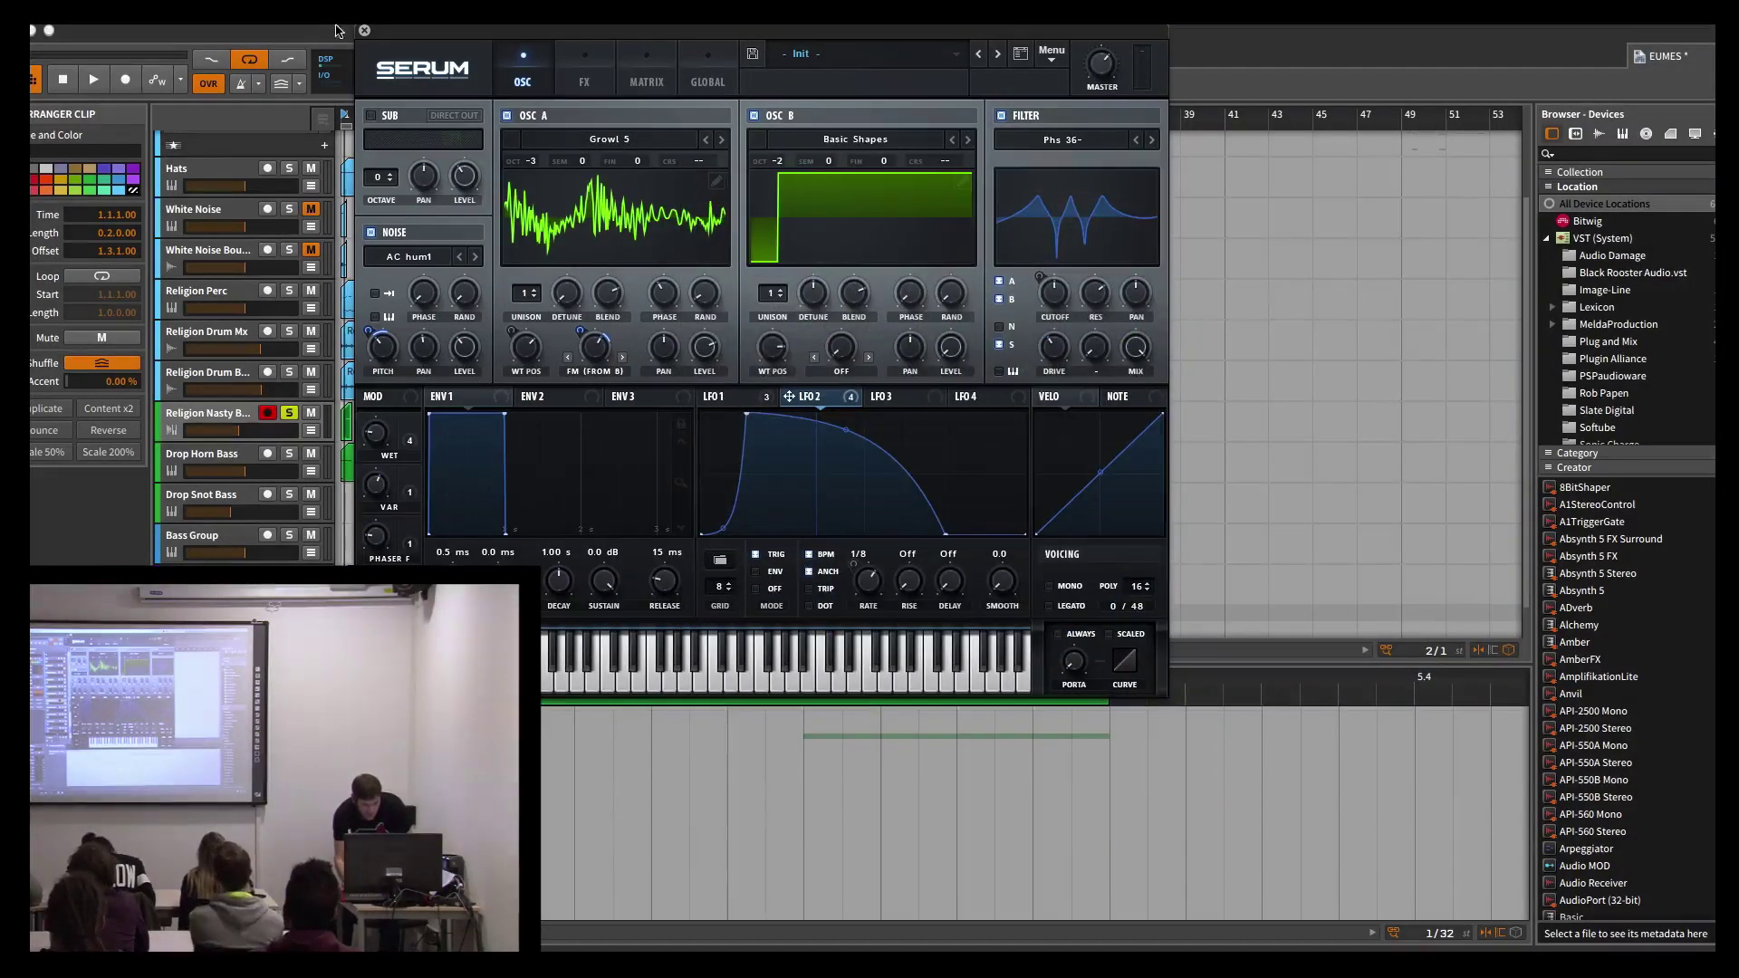
{"action": "left_click", "coordinate": [365, 32]}
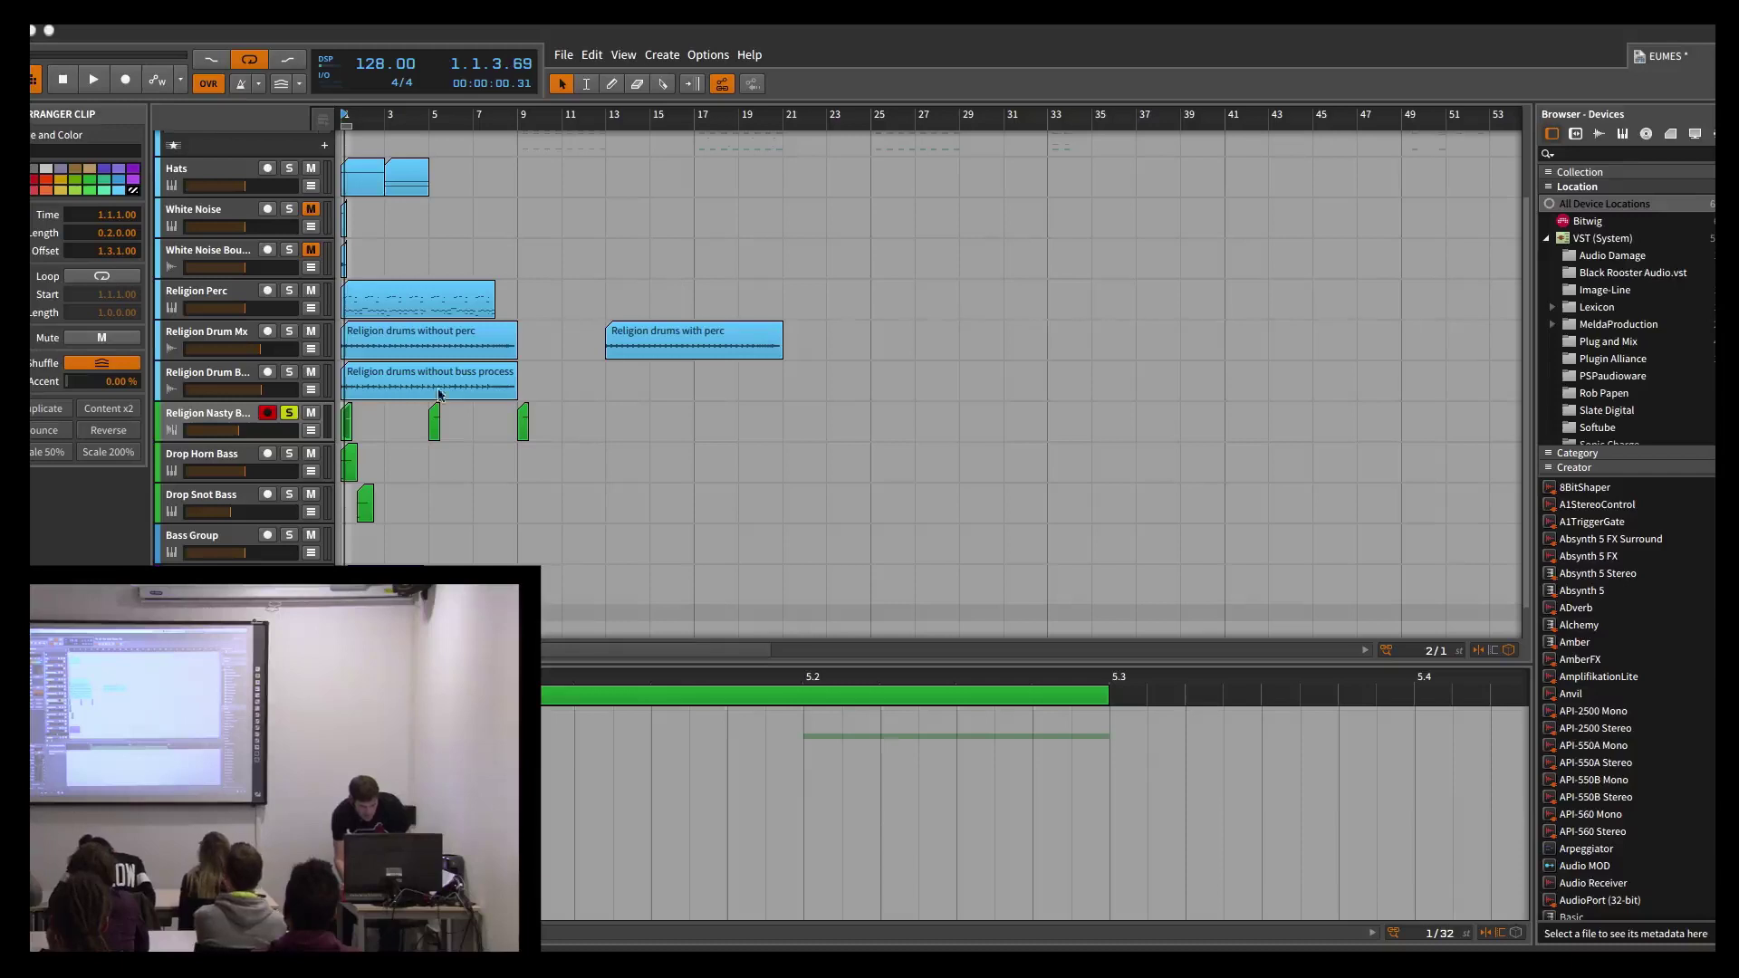
Step: Select the Religion Nasty Bubble Bass clip at 1.1.1 and audition it
{"action": "left_click", "coordinate": [347, 433]}
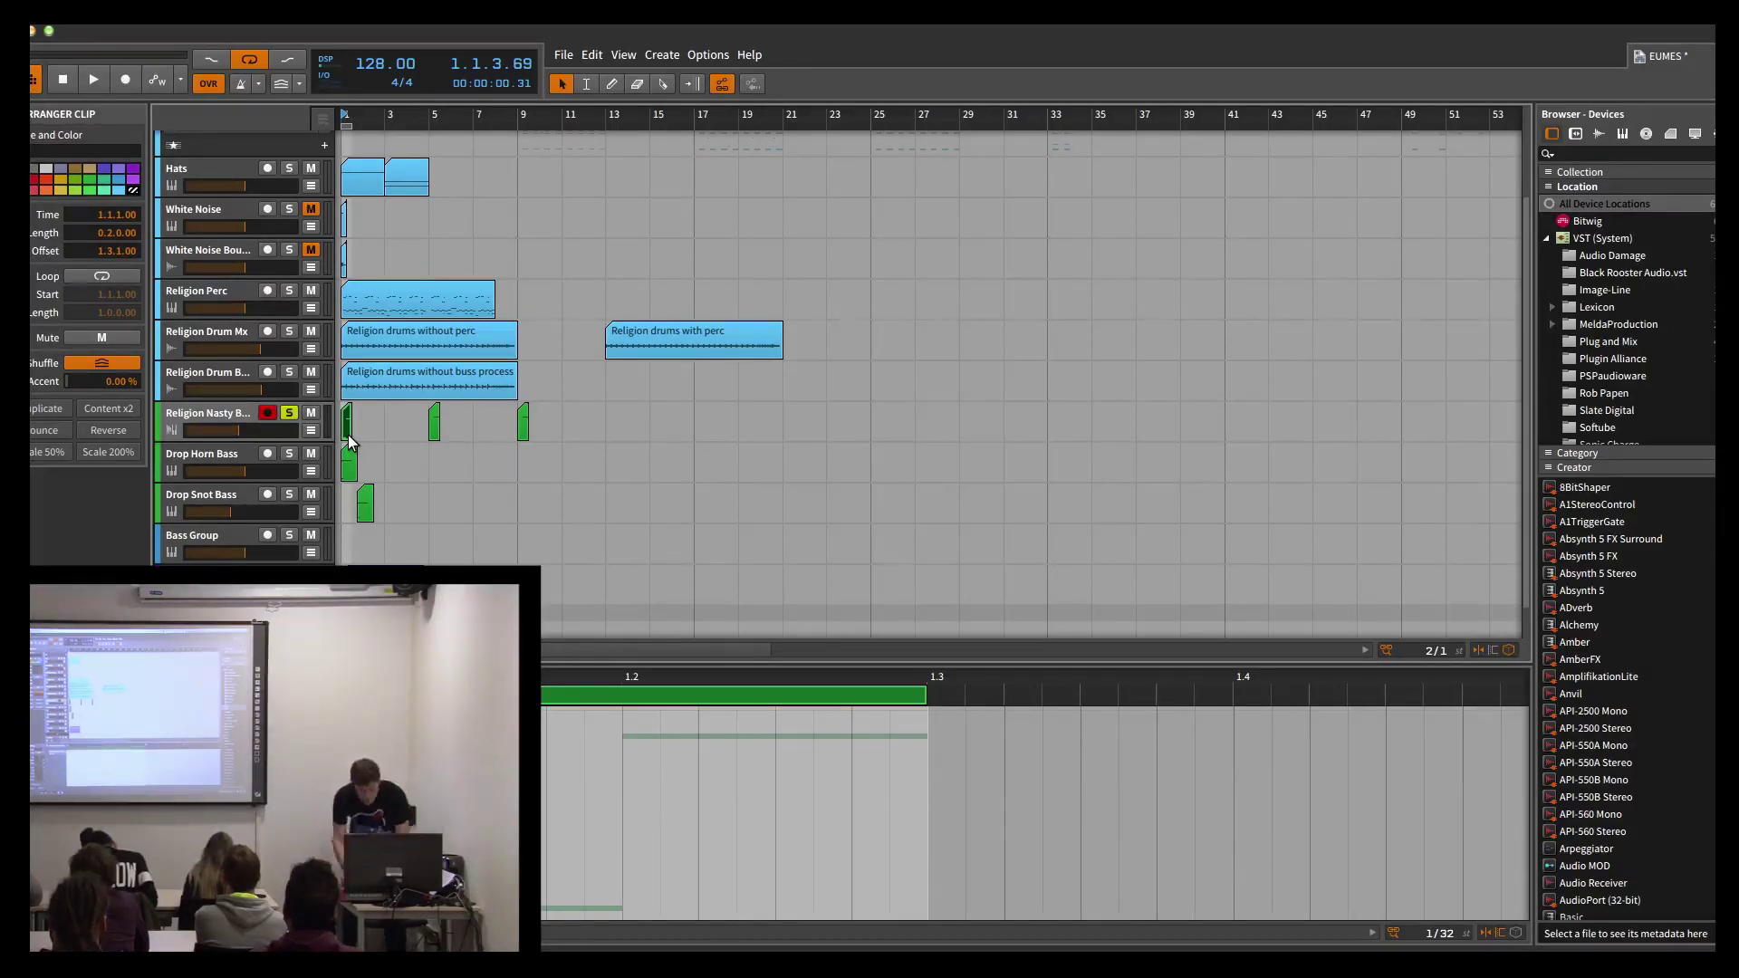
{"action": "key", "text": "space"}
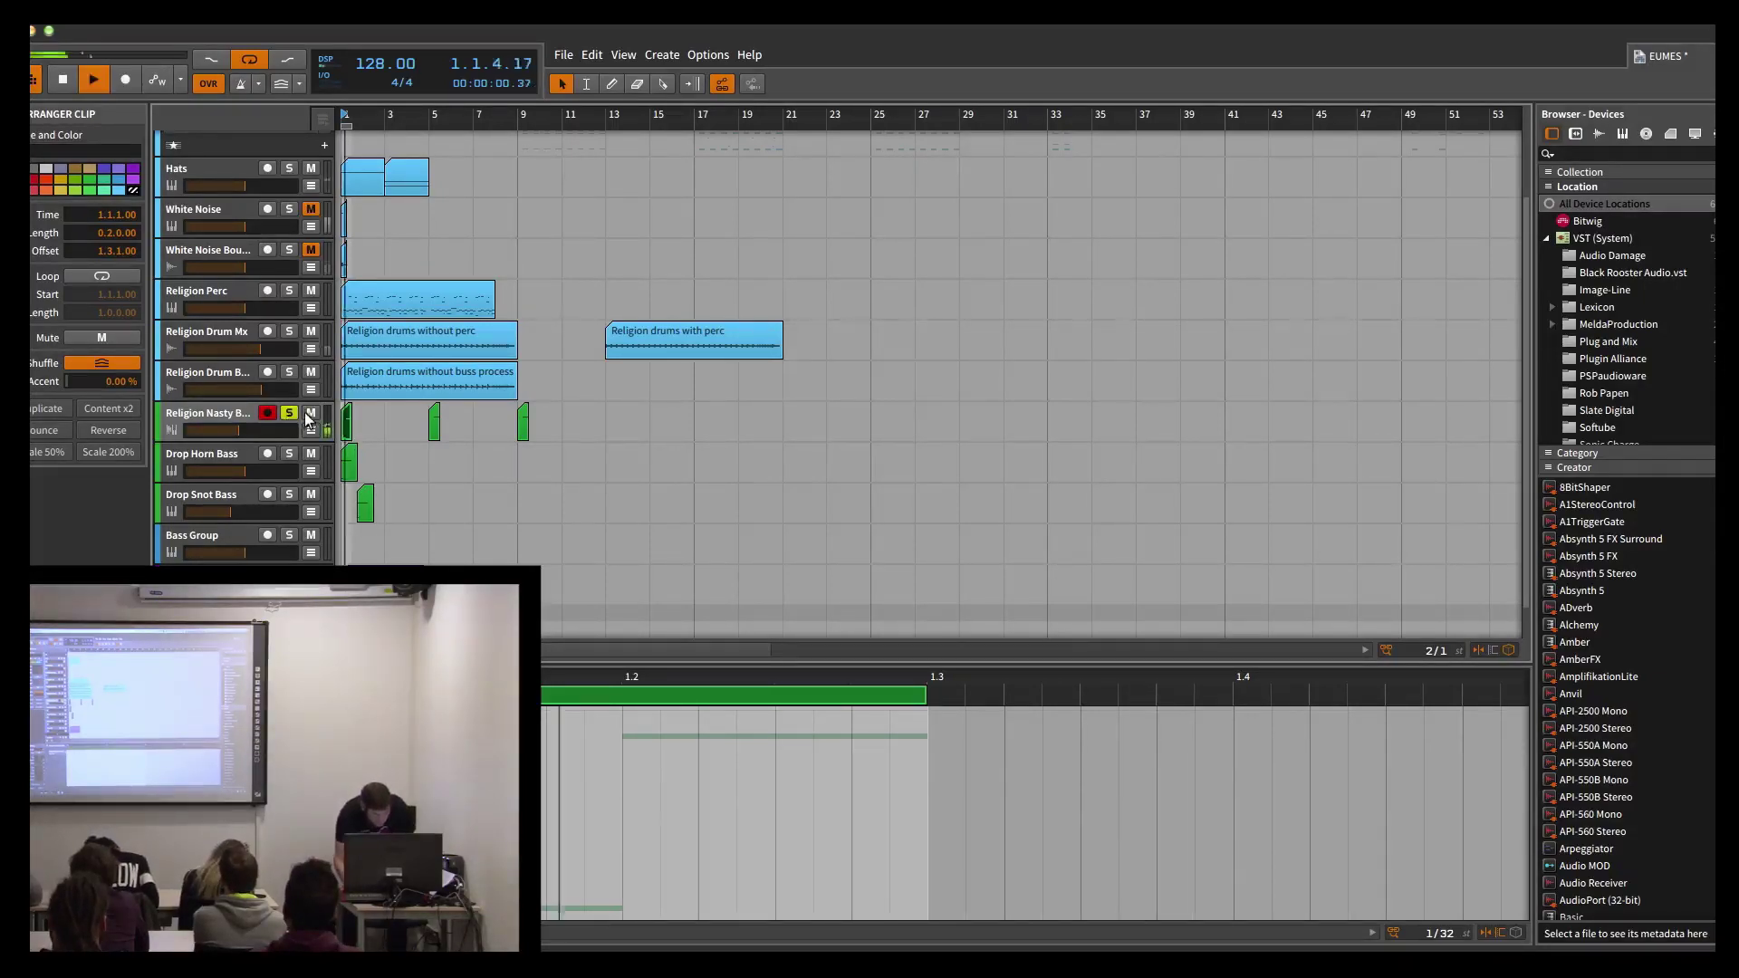
{"action": "key", "text": "space"}
Step: Show the Religion Nasty Bubble Bass track's device chain, take the track out of solo and disarm it
{"action": "left_click", "coordinate": [296, 424]}
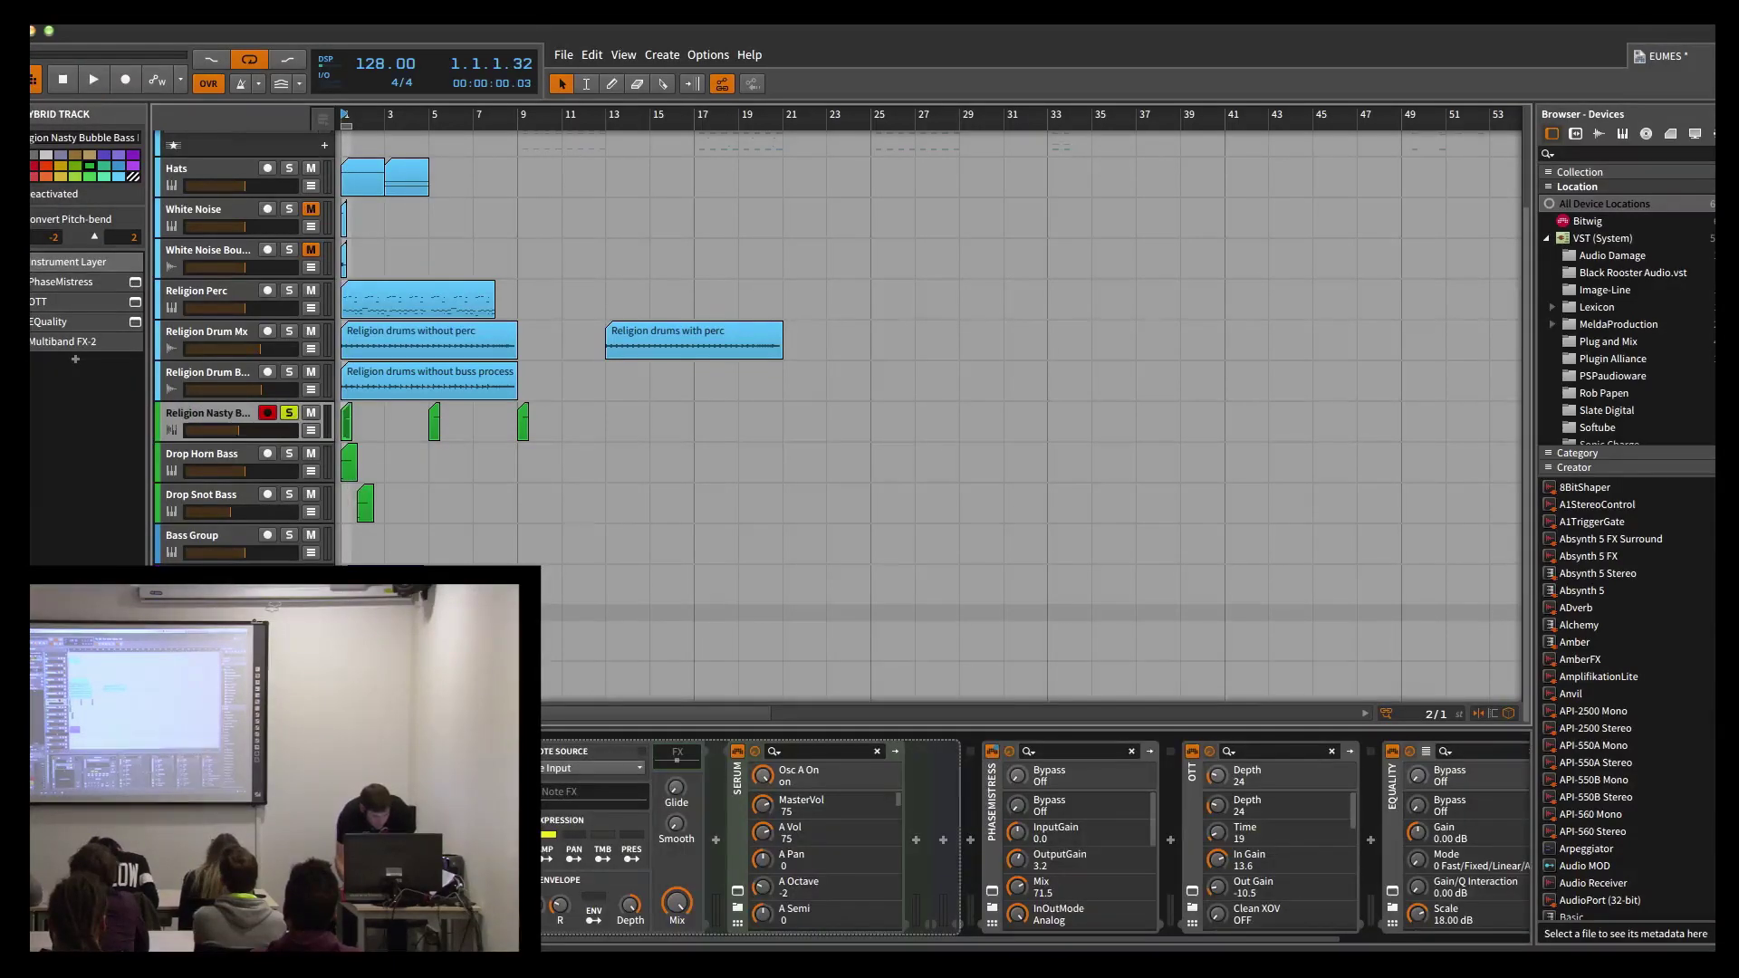
{"action": "left_click", "coordinate": [289, 413]}
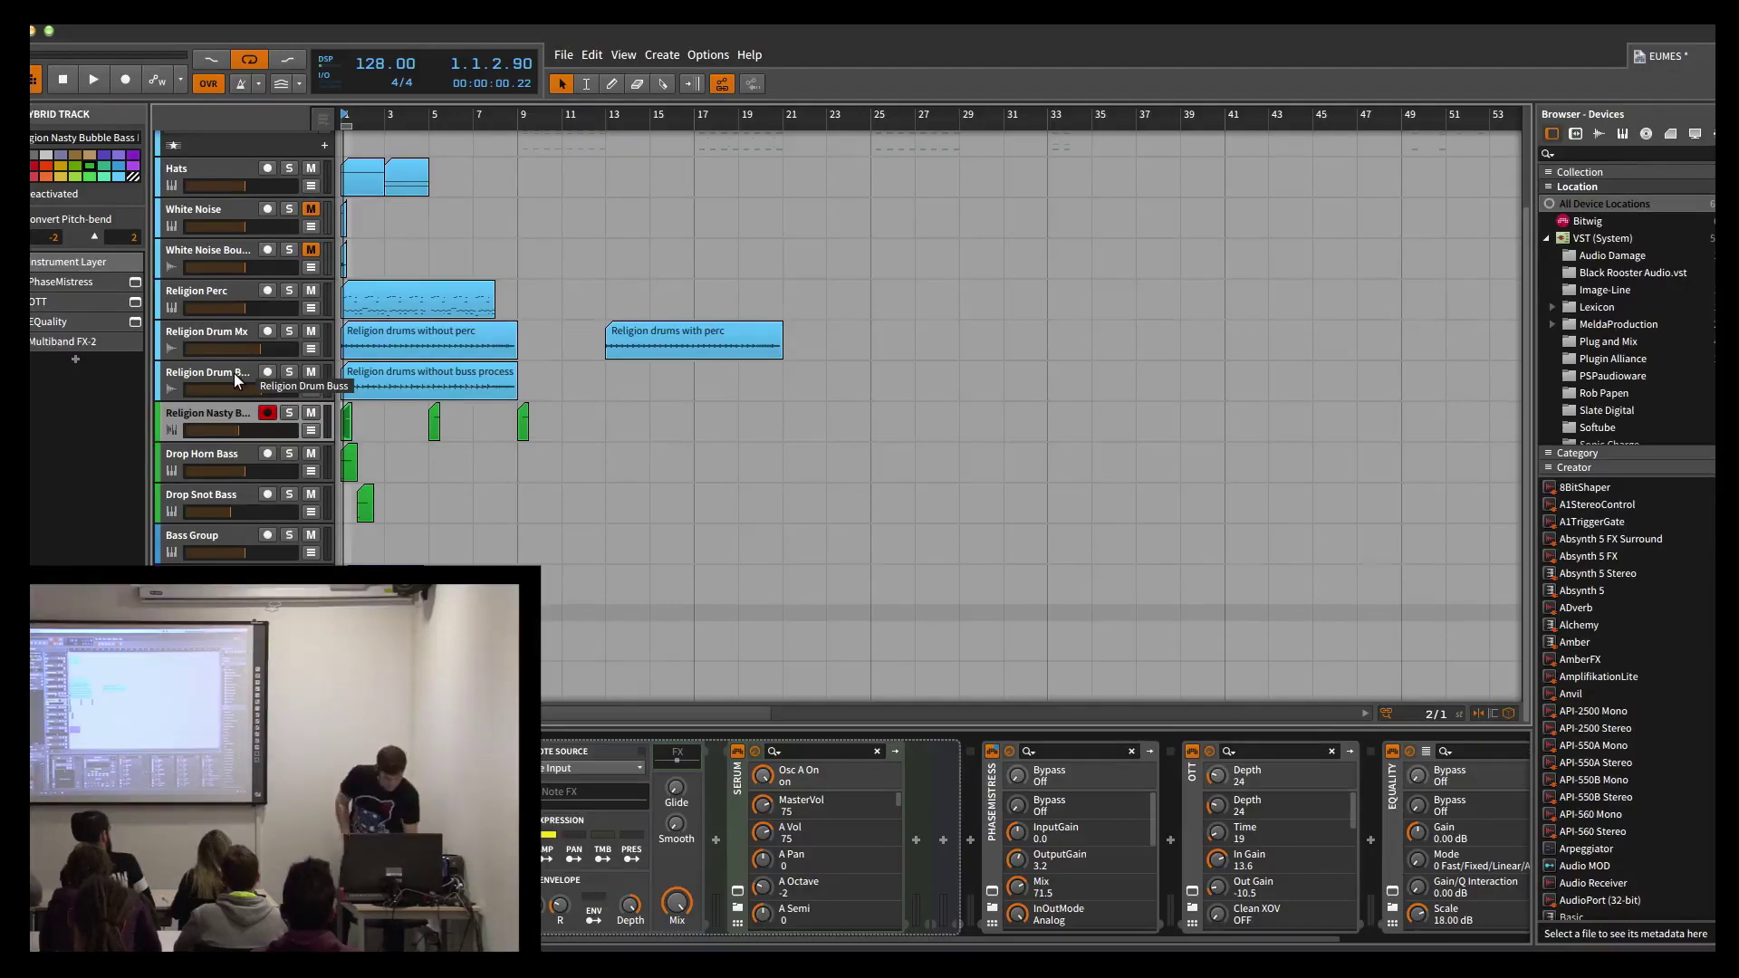
{"action": "left_click", "coordinate": [268, 413]}
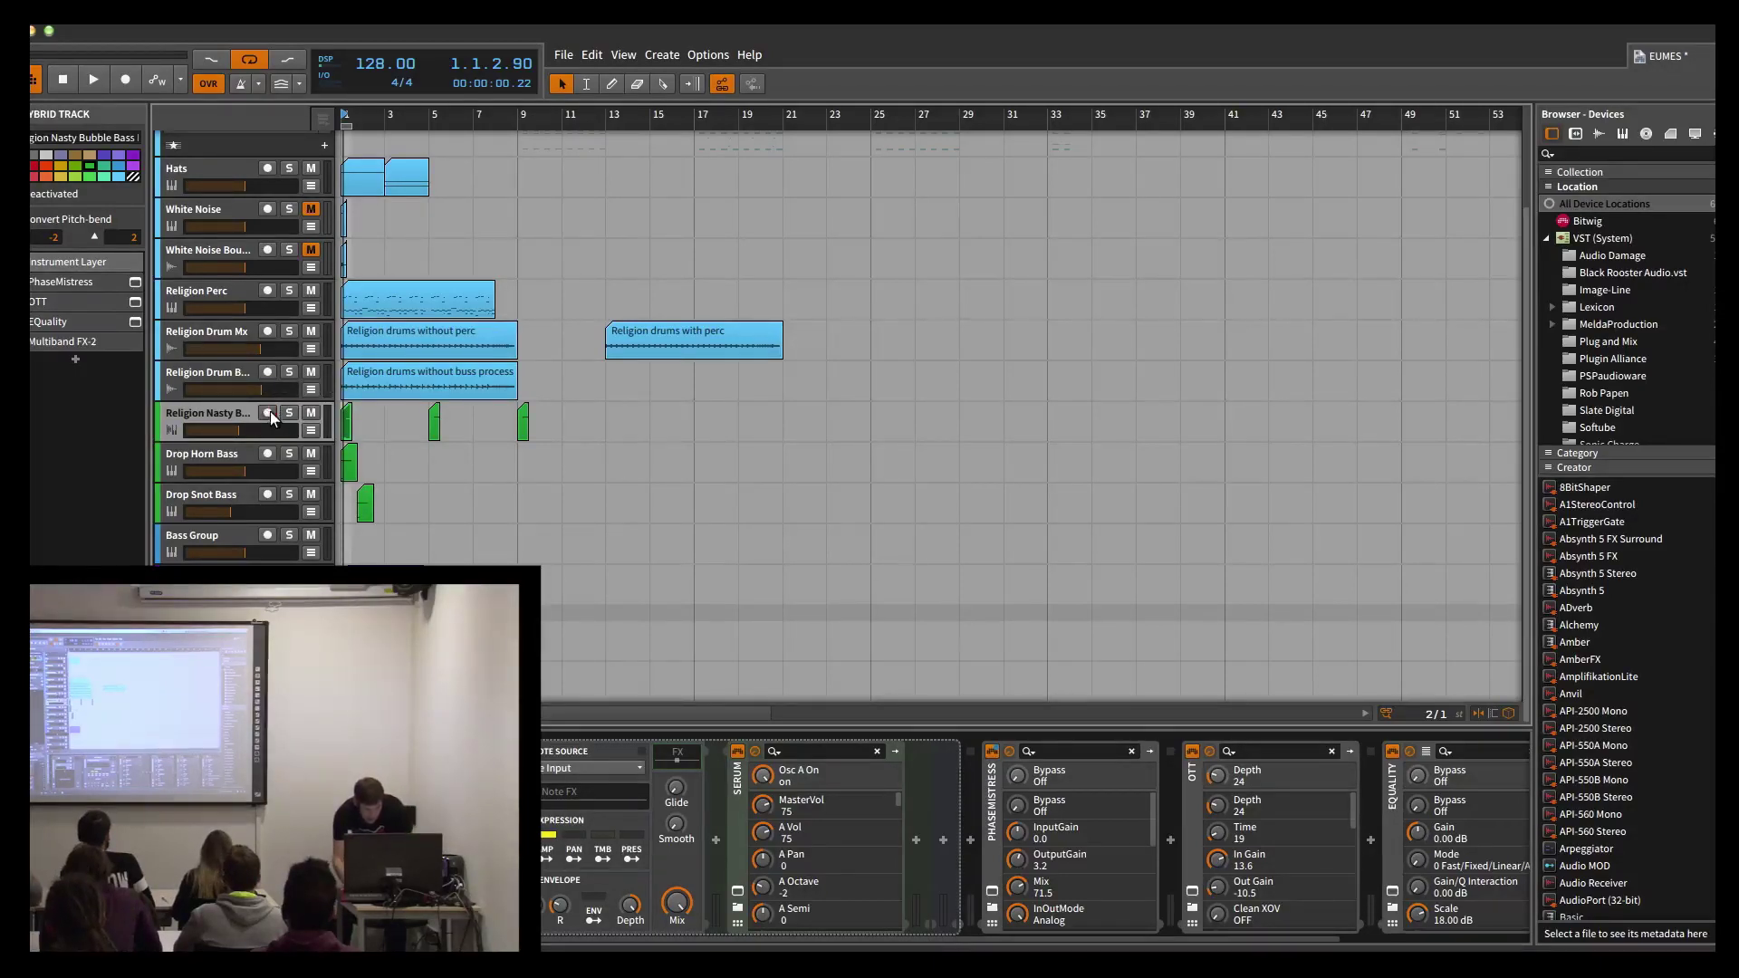
Step: Switch to the EUMES set in Ableton Live and find the Invader Lead track
{"action": "key", "text": "super+Tab"}
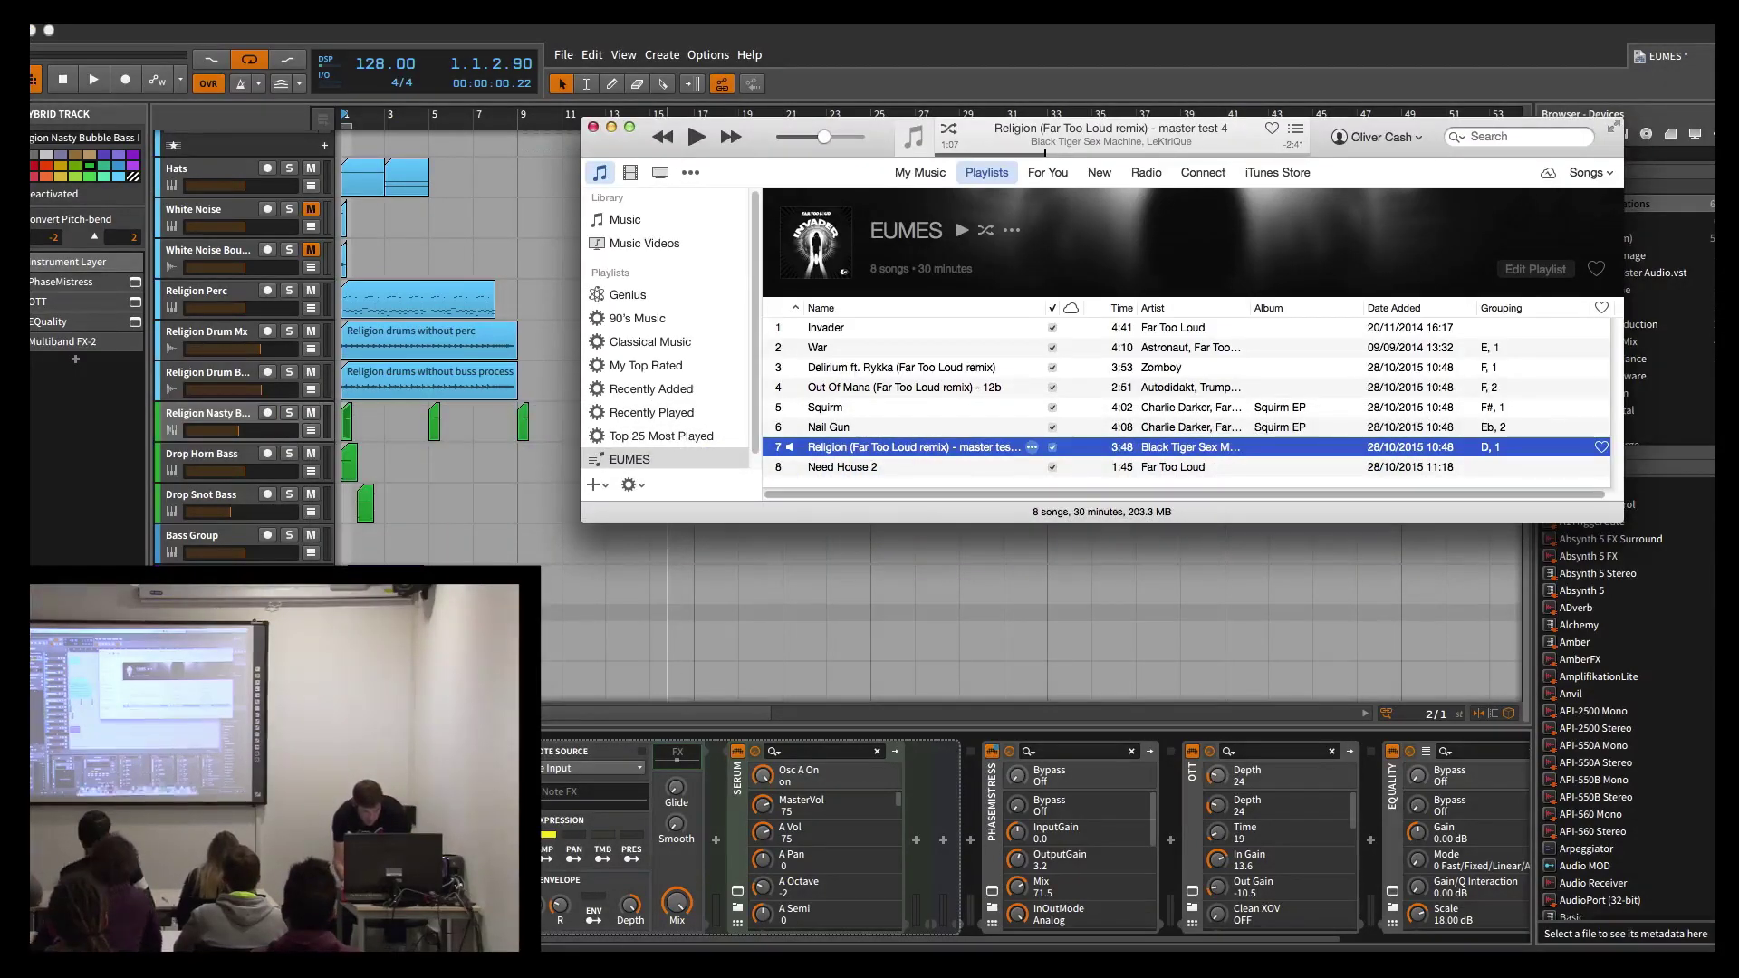
{"action": "left_click", "coordinate": [829, 942]}
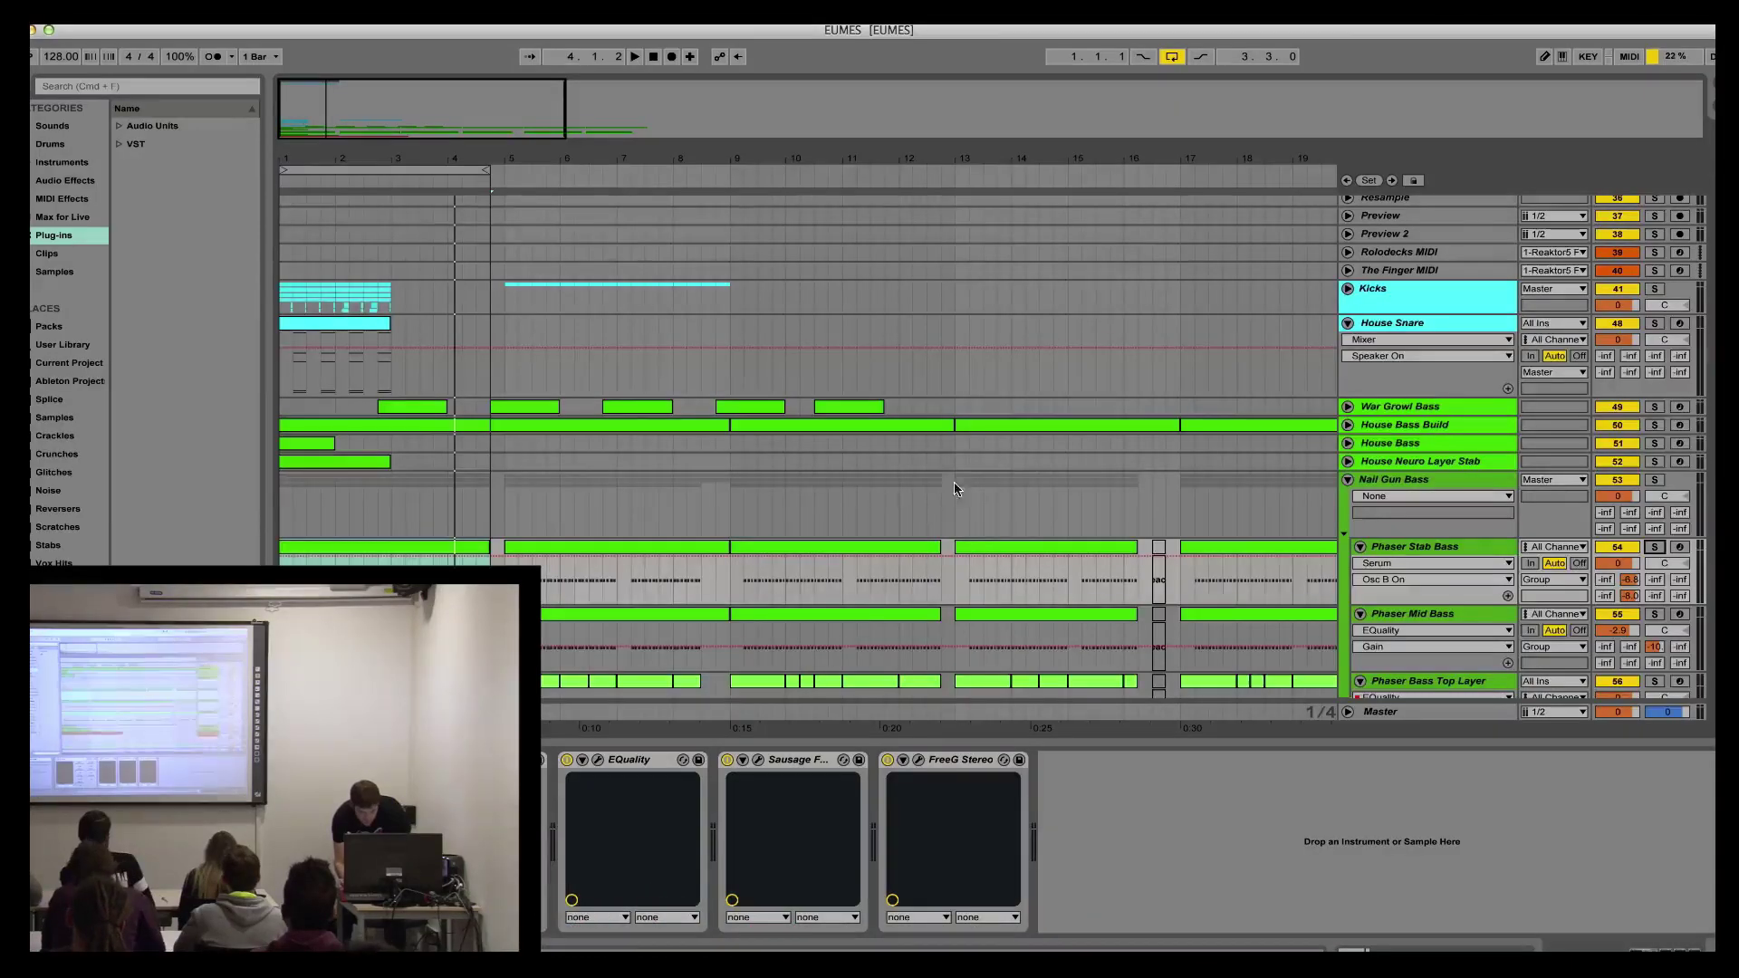
{"action": "scroll", "coordinate": [954, 481], "scroll_direction": "down", "scroll_amount": 5}
Step: Switch to iTunes, select Invader in the EUMES playlist, and raise the system volume
{"action": "key", "text": "super+Tab"}
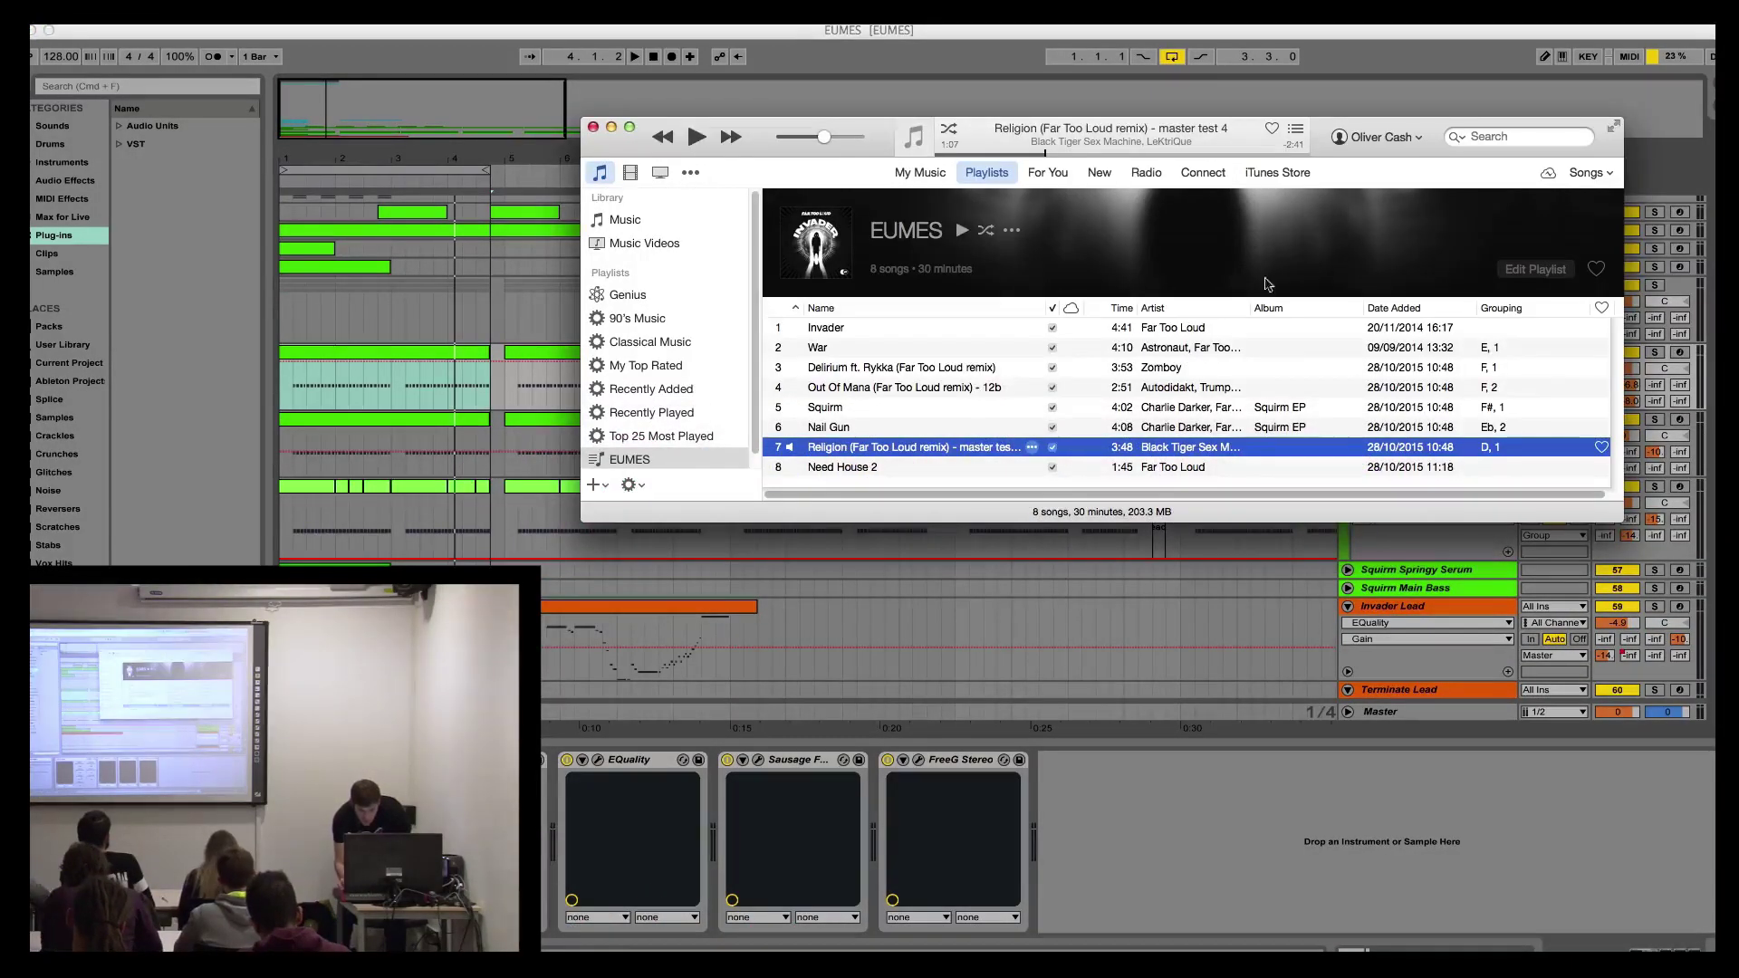
{"action": "left_click", "coordinate": [829, 328]}
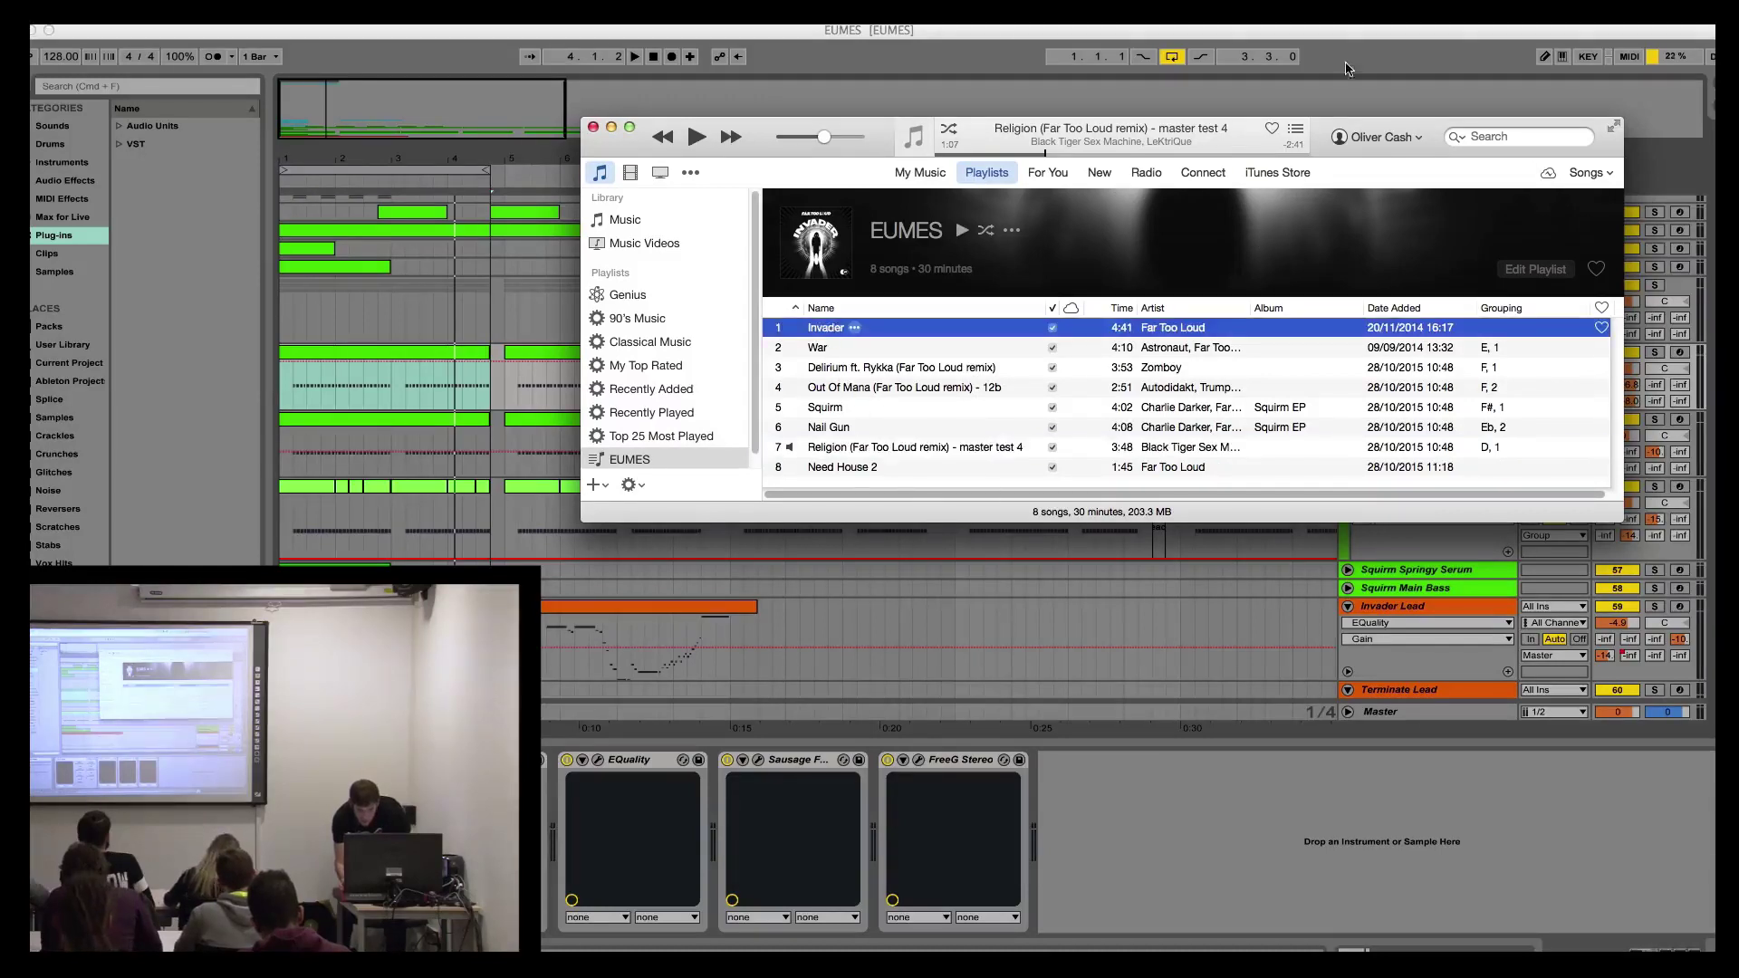
{"action": "key", "text": "XF86AudioRaiseVolume"}
{"action": "left_click", "coordinate": [1129, 154]}
{"action": "key", "text": "space"}
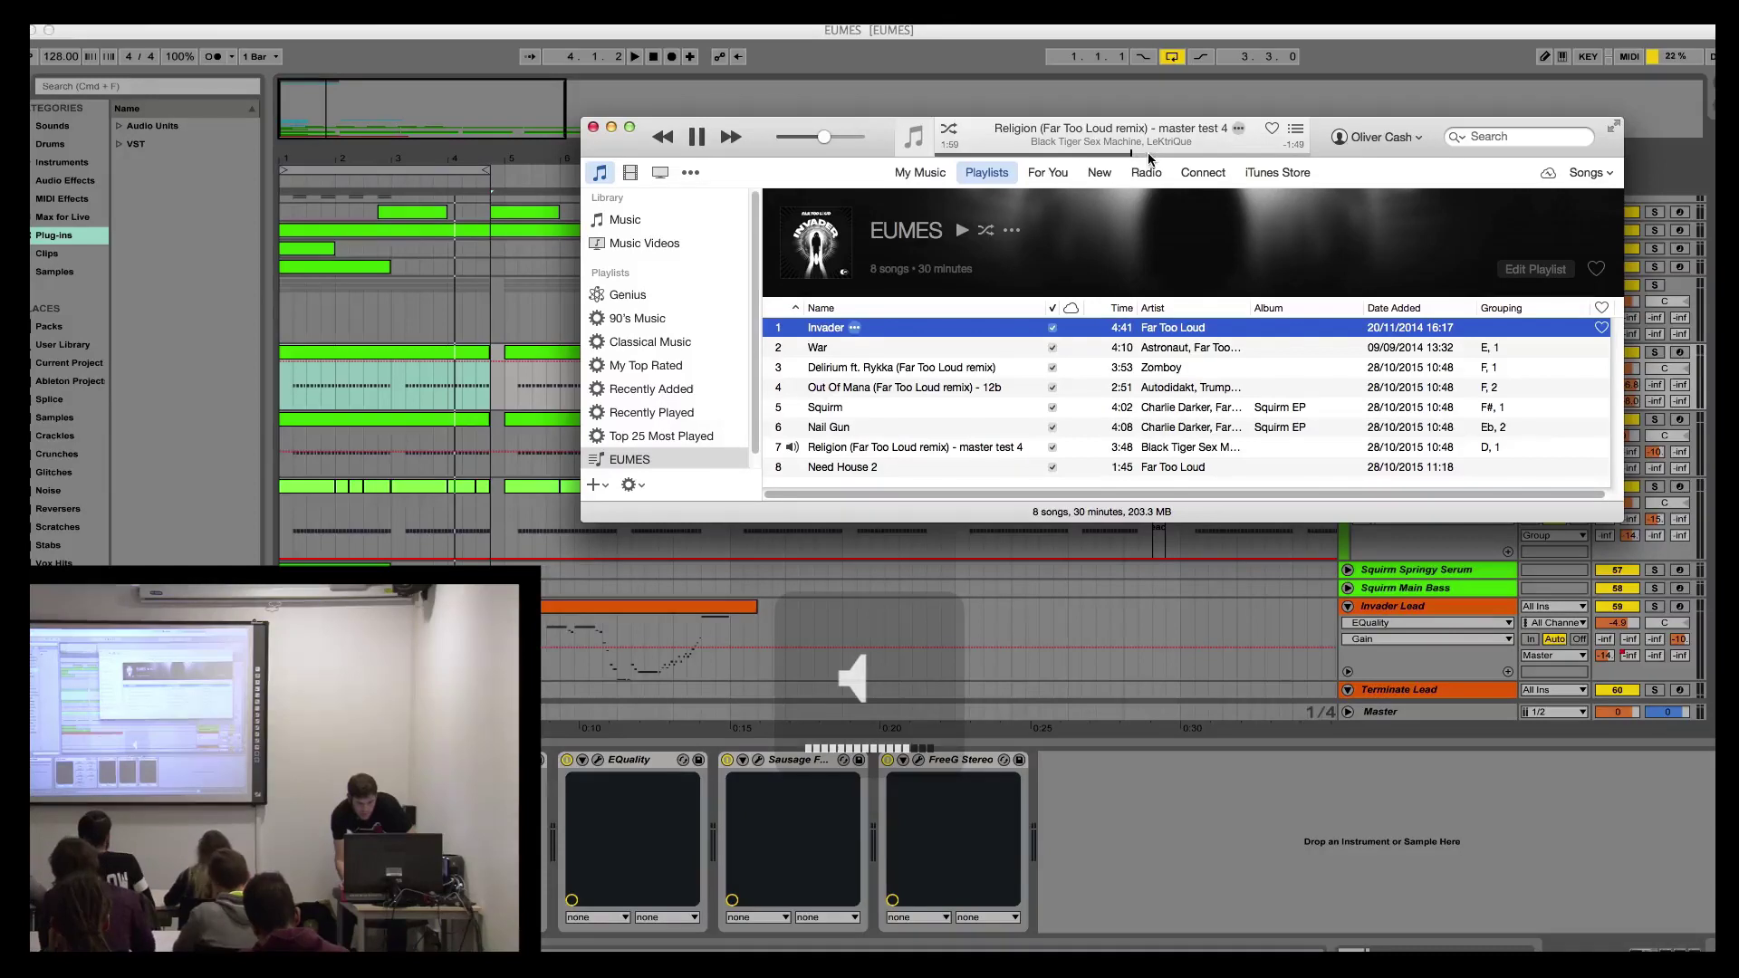
{"action": "key", "text": "space"}
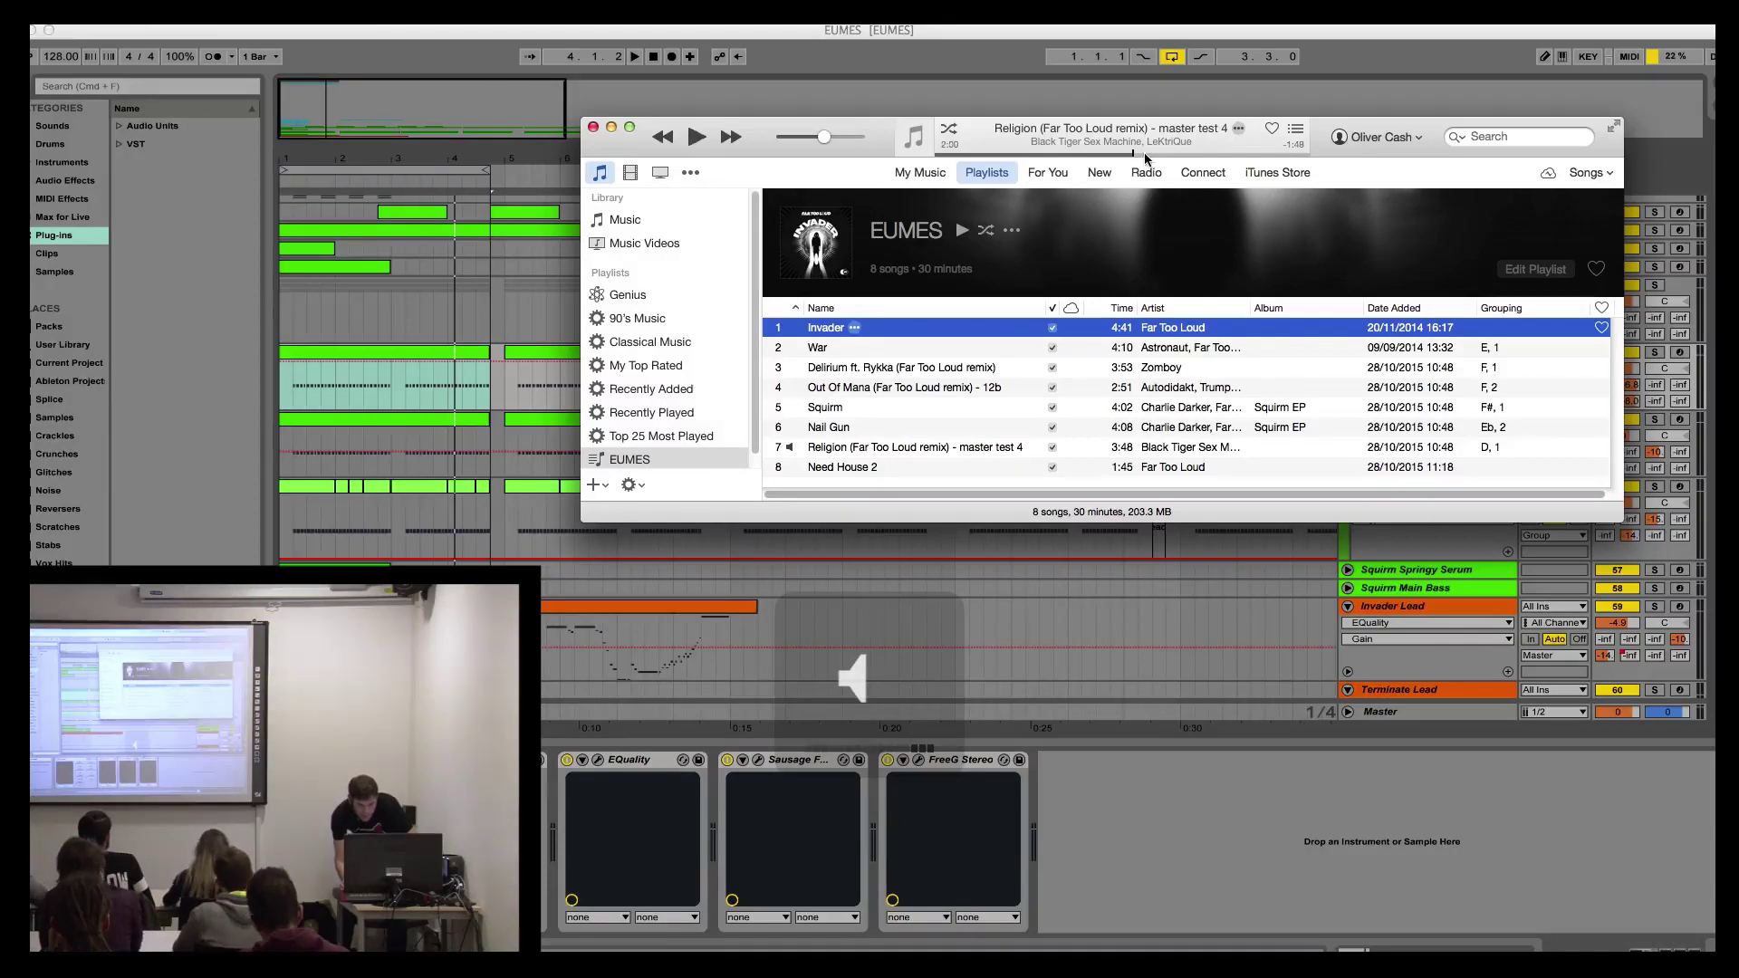
Step: Play Invader from about 2:32 and turn the system volume down after listening
{"action": "double_click", "coordinate": [796, 333]}
{"action": "left_click", "coordinate": [1137, 152]}
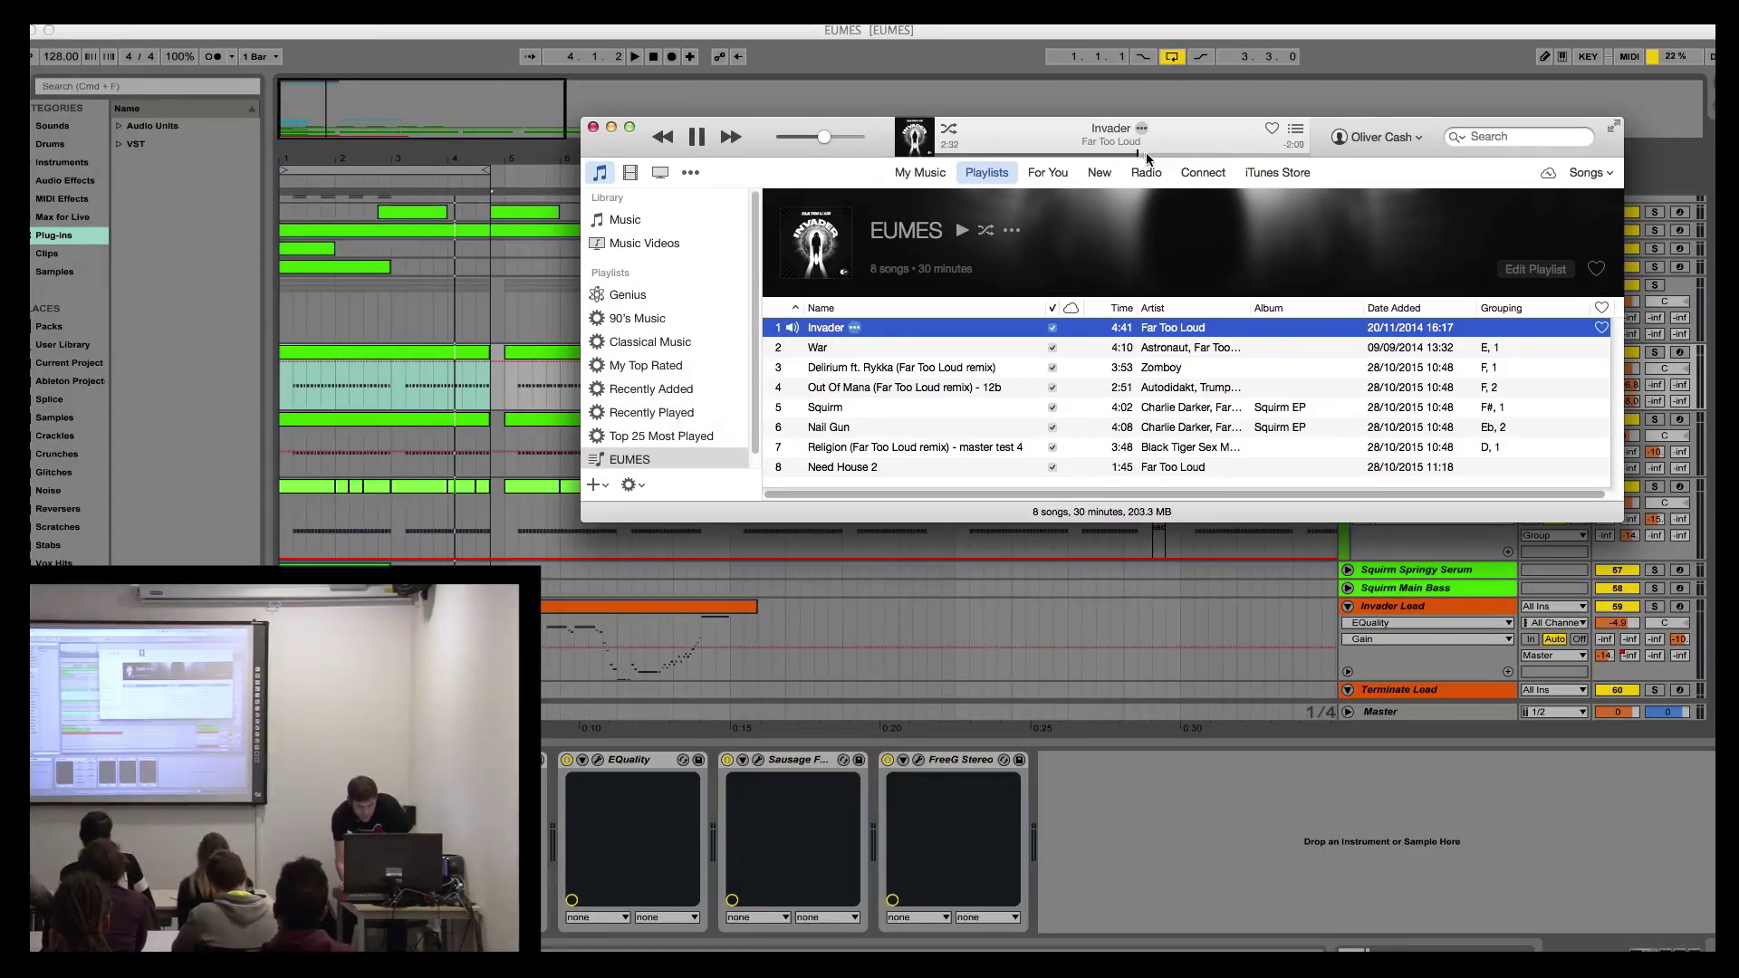
{"action": "key", "text": "XF86AudioMute"}
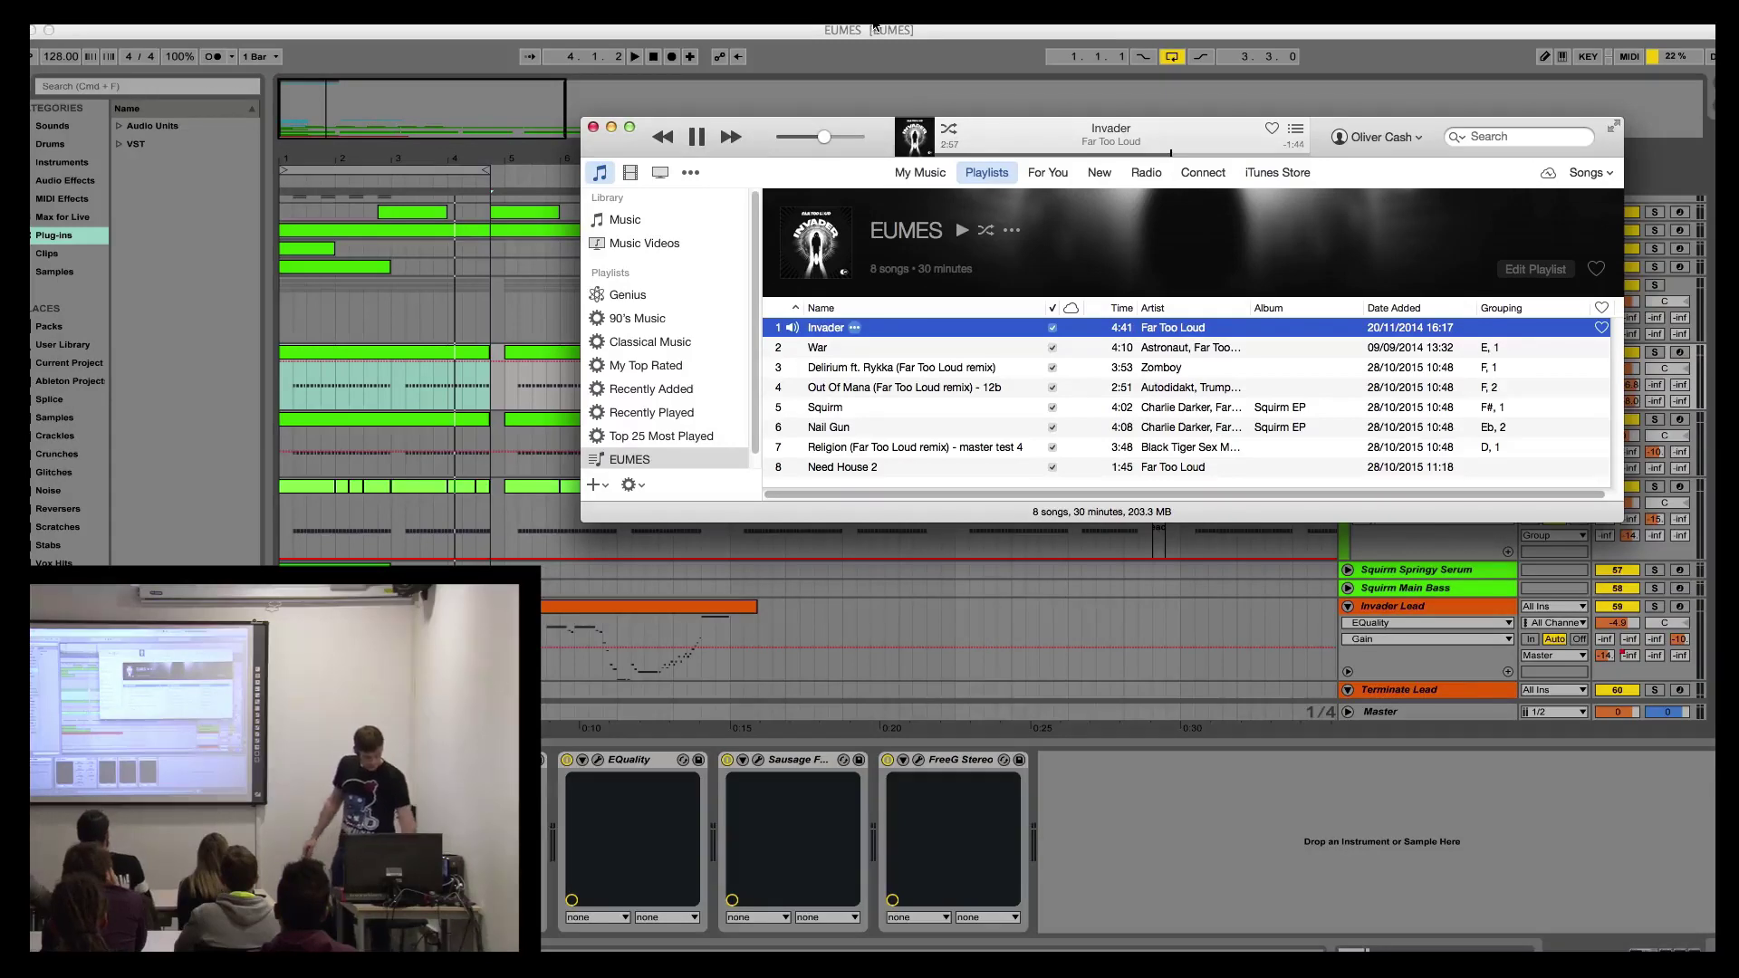
{"action": "key", "text": "XF86AudioLowerVolume"}
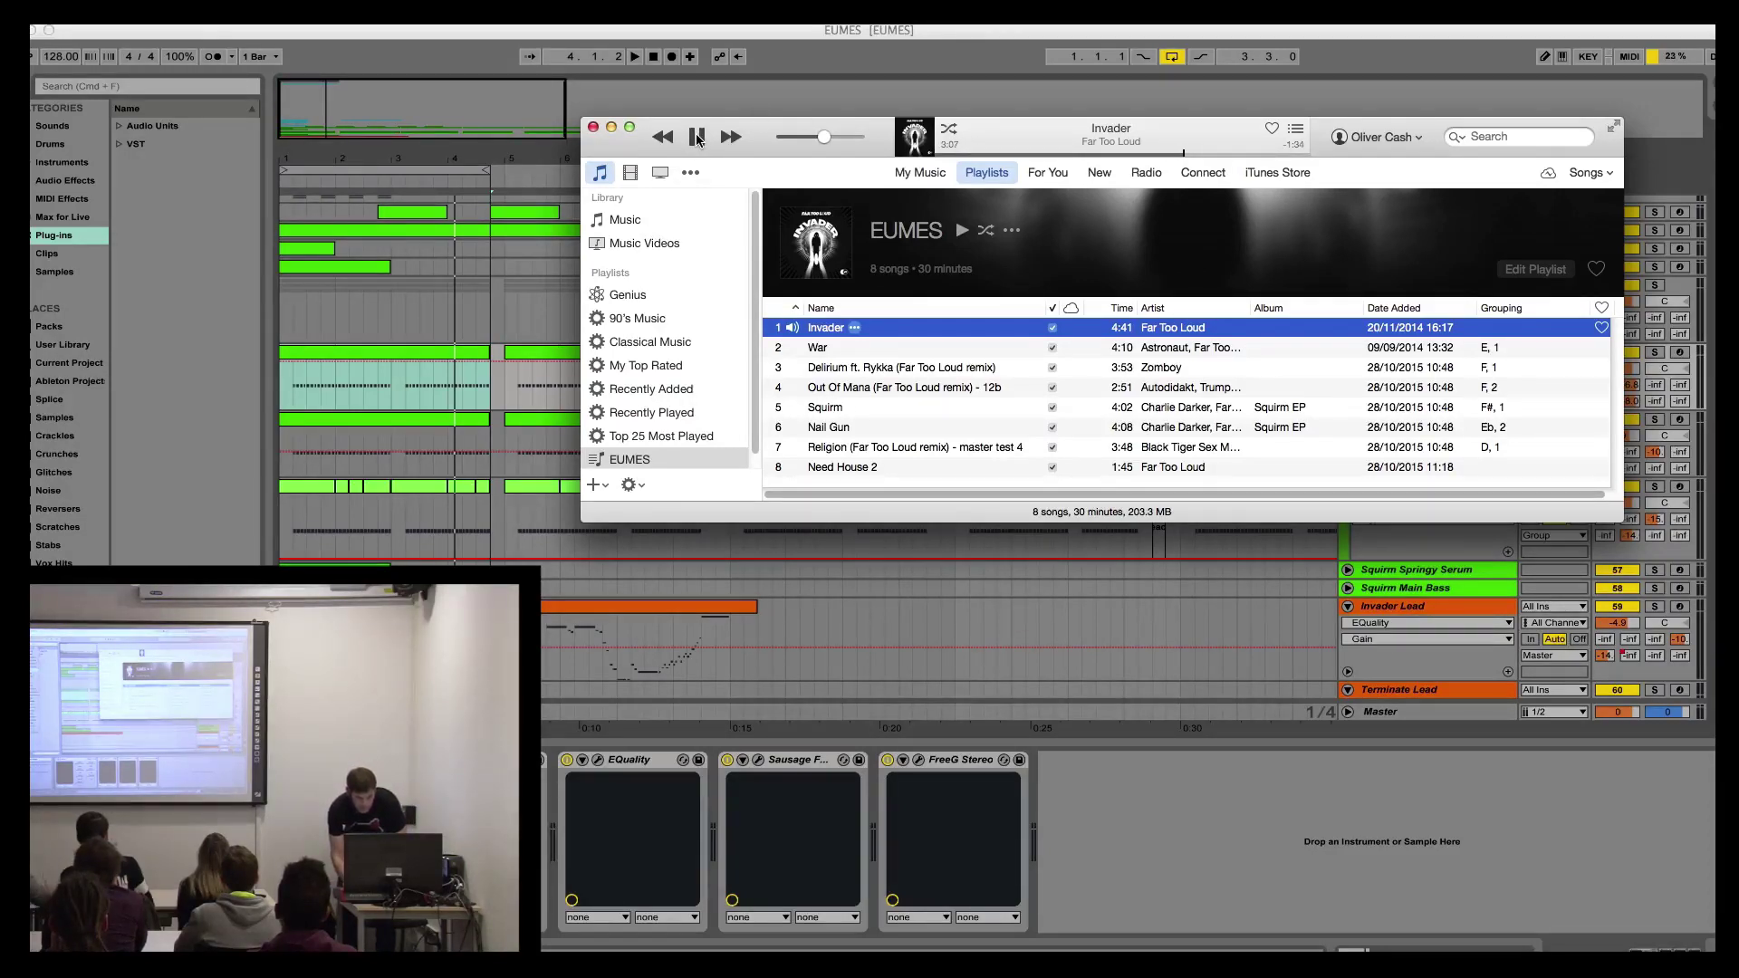
Step: Return to Ableton Live, solo the Invader Lead track, and play its clip as a loop at a lowered system volume
{"action": "left_click", "coordinate": [598, 627]}
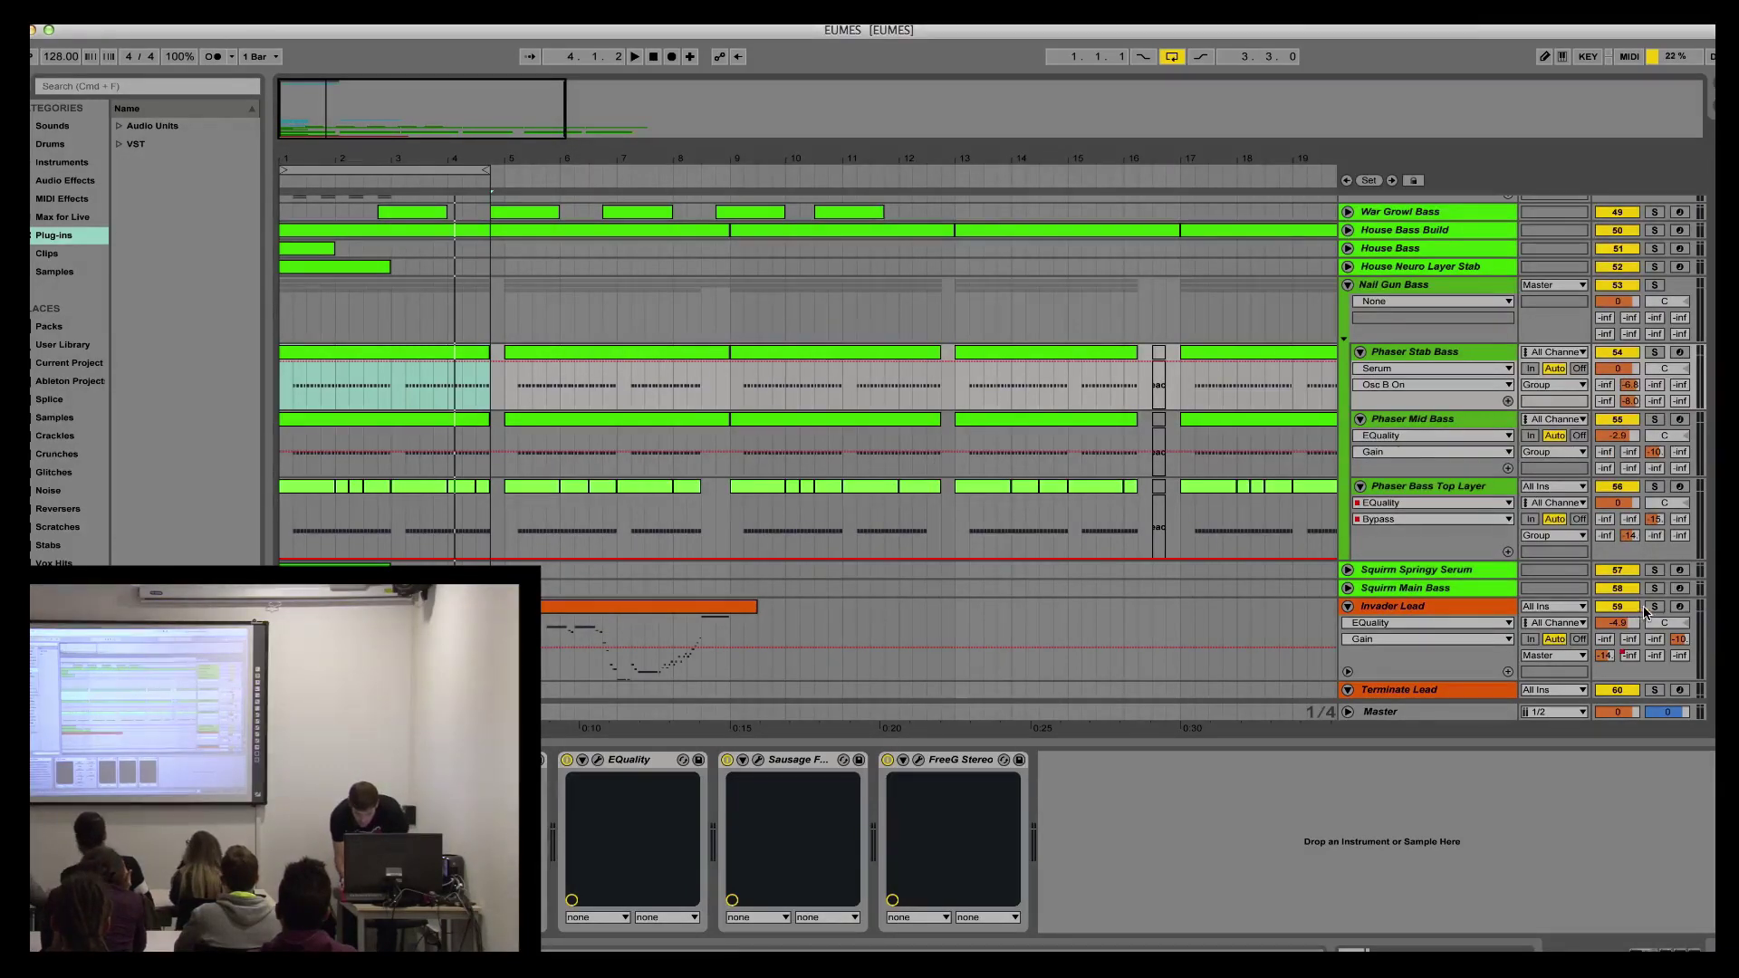
{"action": "left_click", "coordinate": [1653, 606]}
{"action": "left_click", "coordinate": [581, 606]}
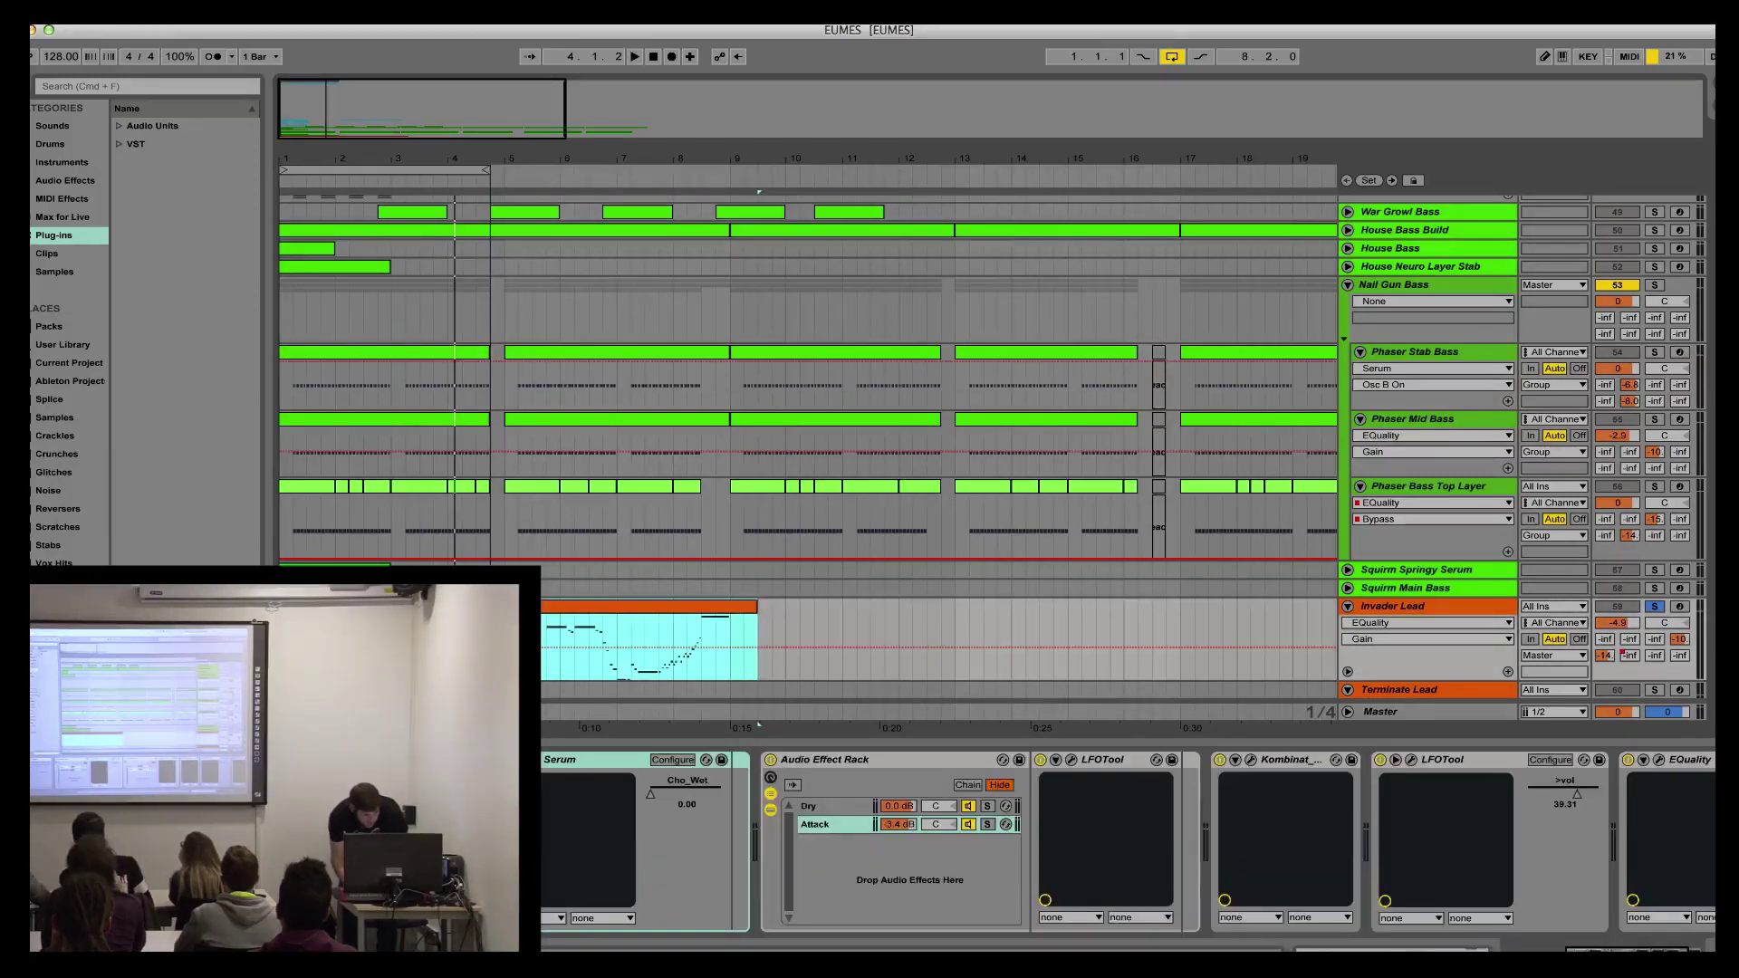
{"action": "key", "text": "space"}
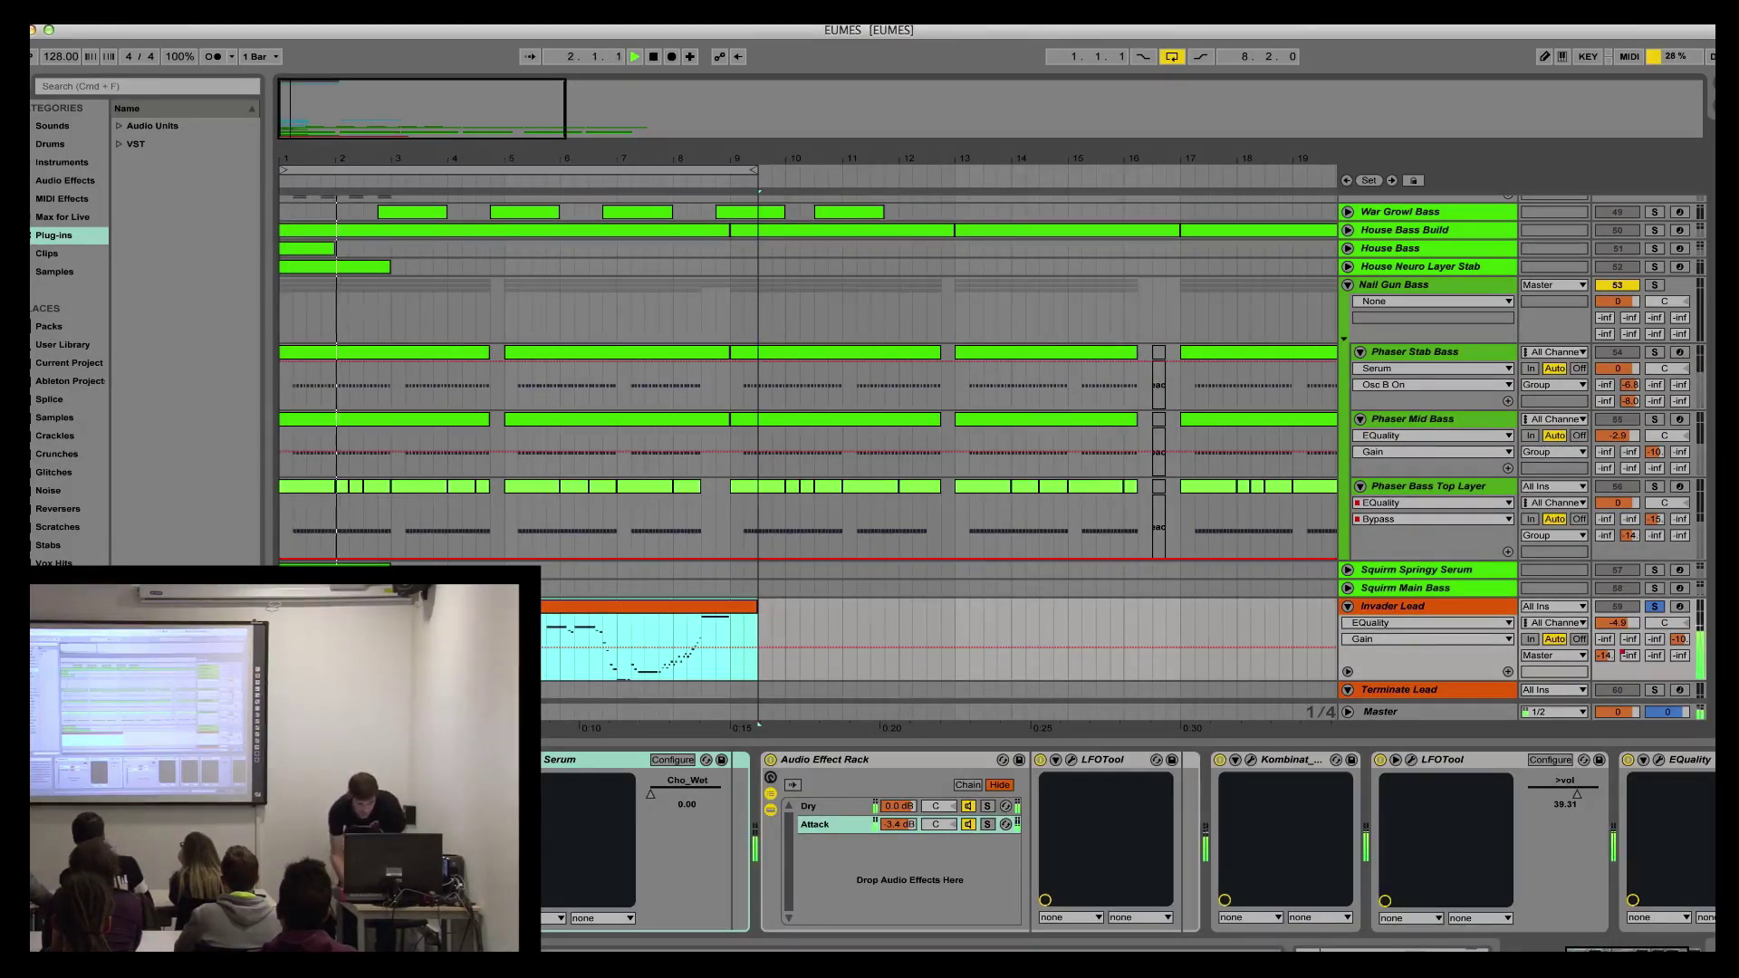
{"action": "key", "text": "XF86AudioLowerVolume"}
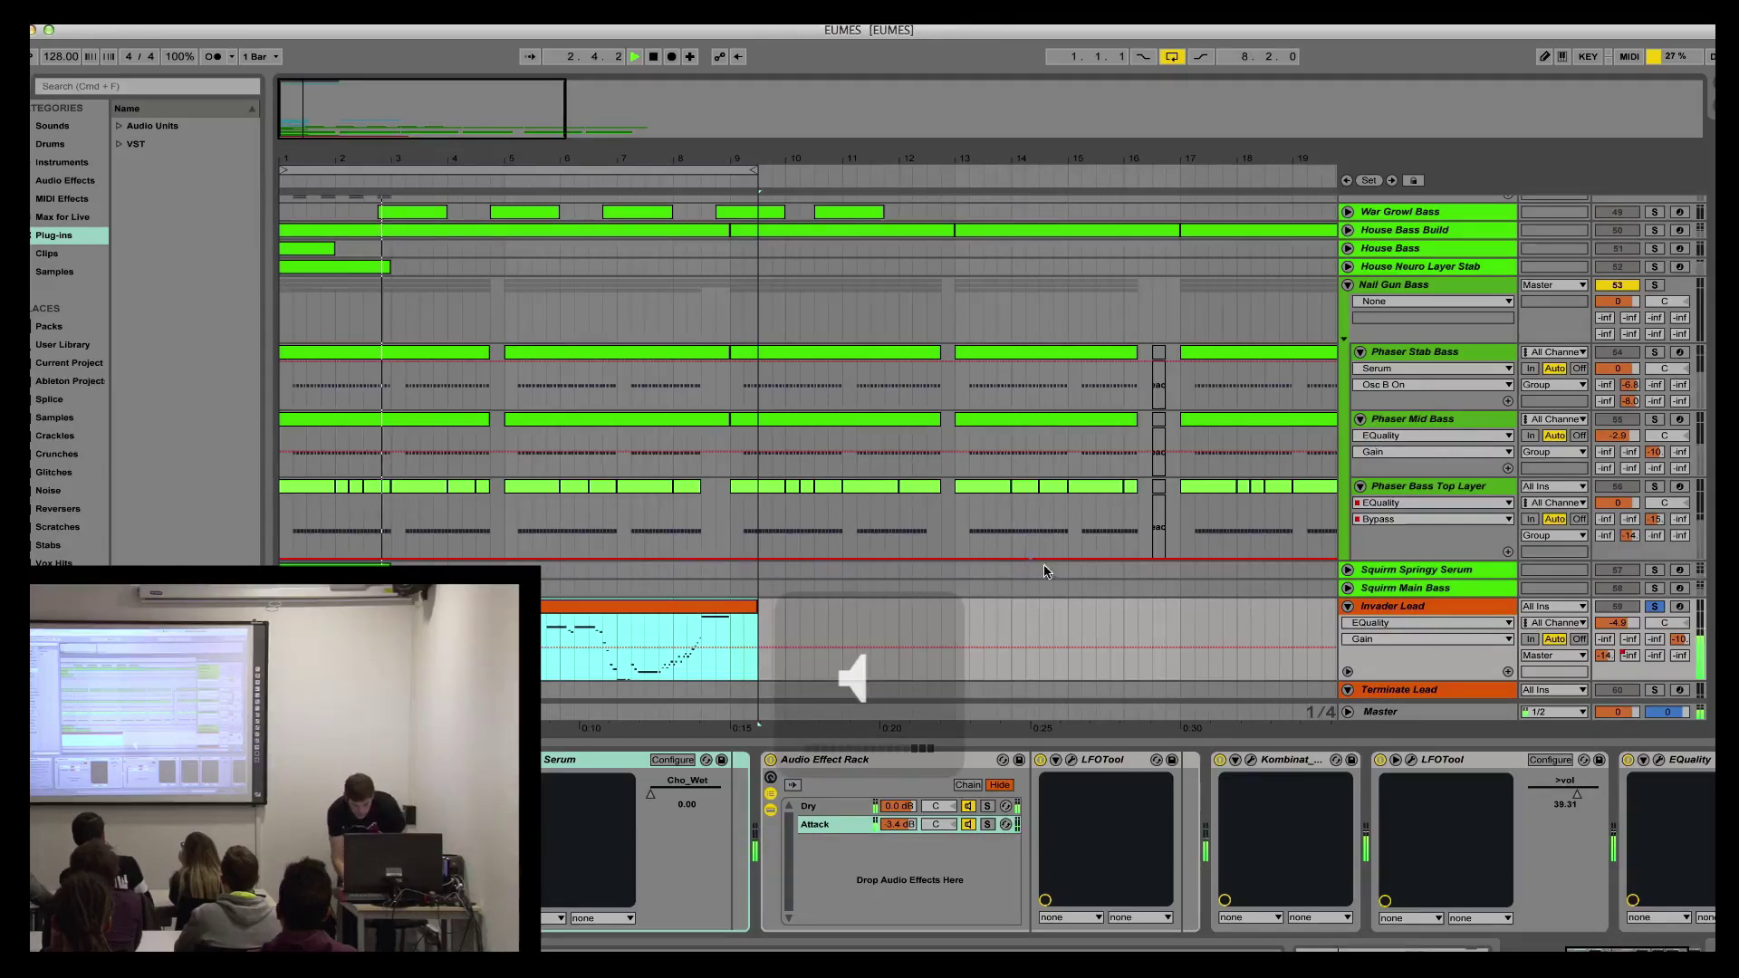
Step: Open the Invader Lead track's Serum, stop playback, and move the plug-in window up clear of the device chain
{"action": "left_click", "coordinate": [1422, 609]}
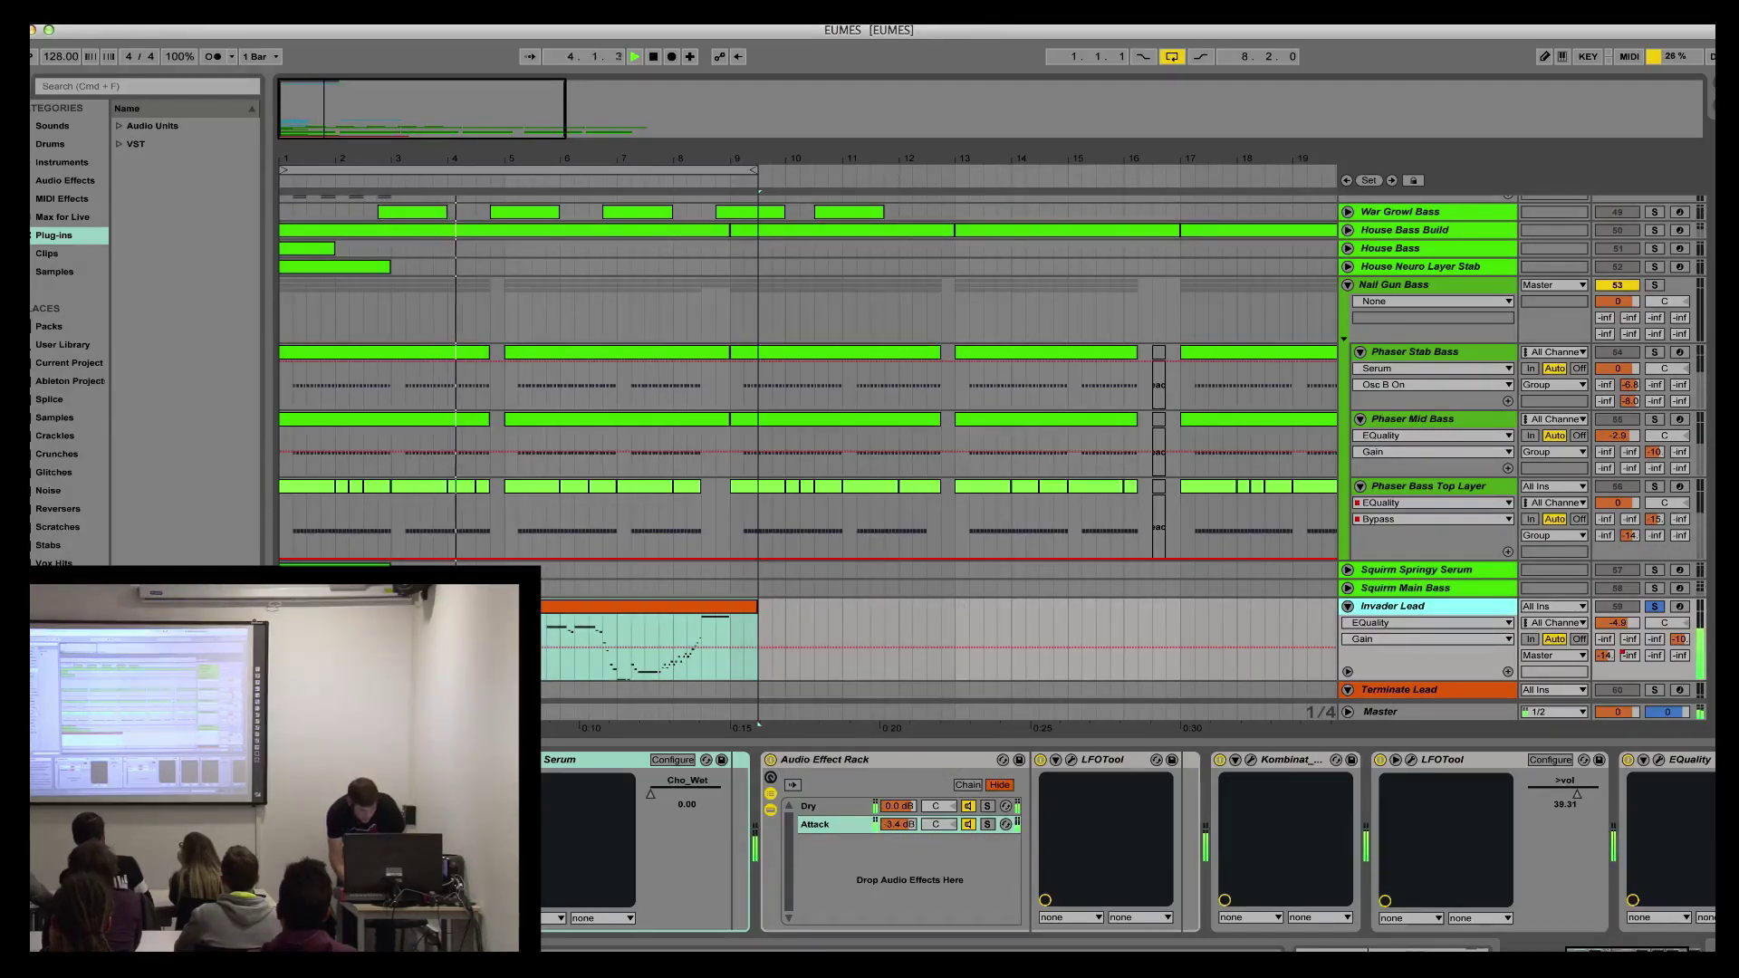
{"action": "key", "text": "super+alt+p"}
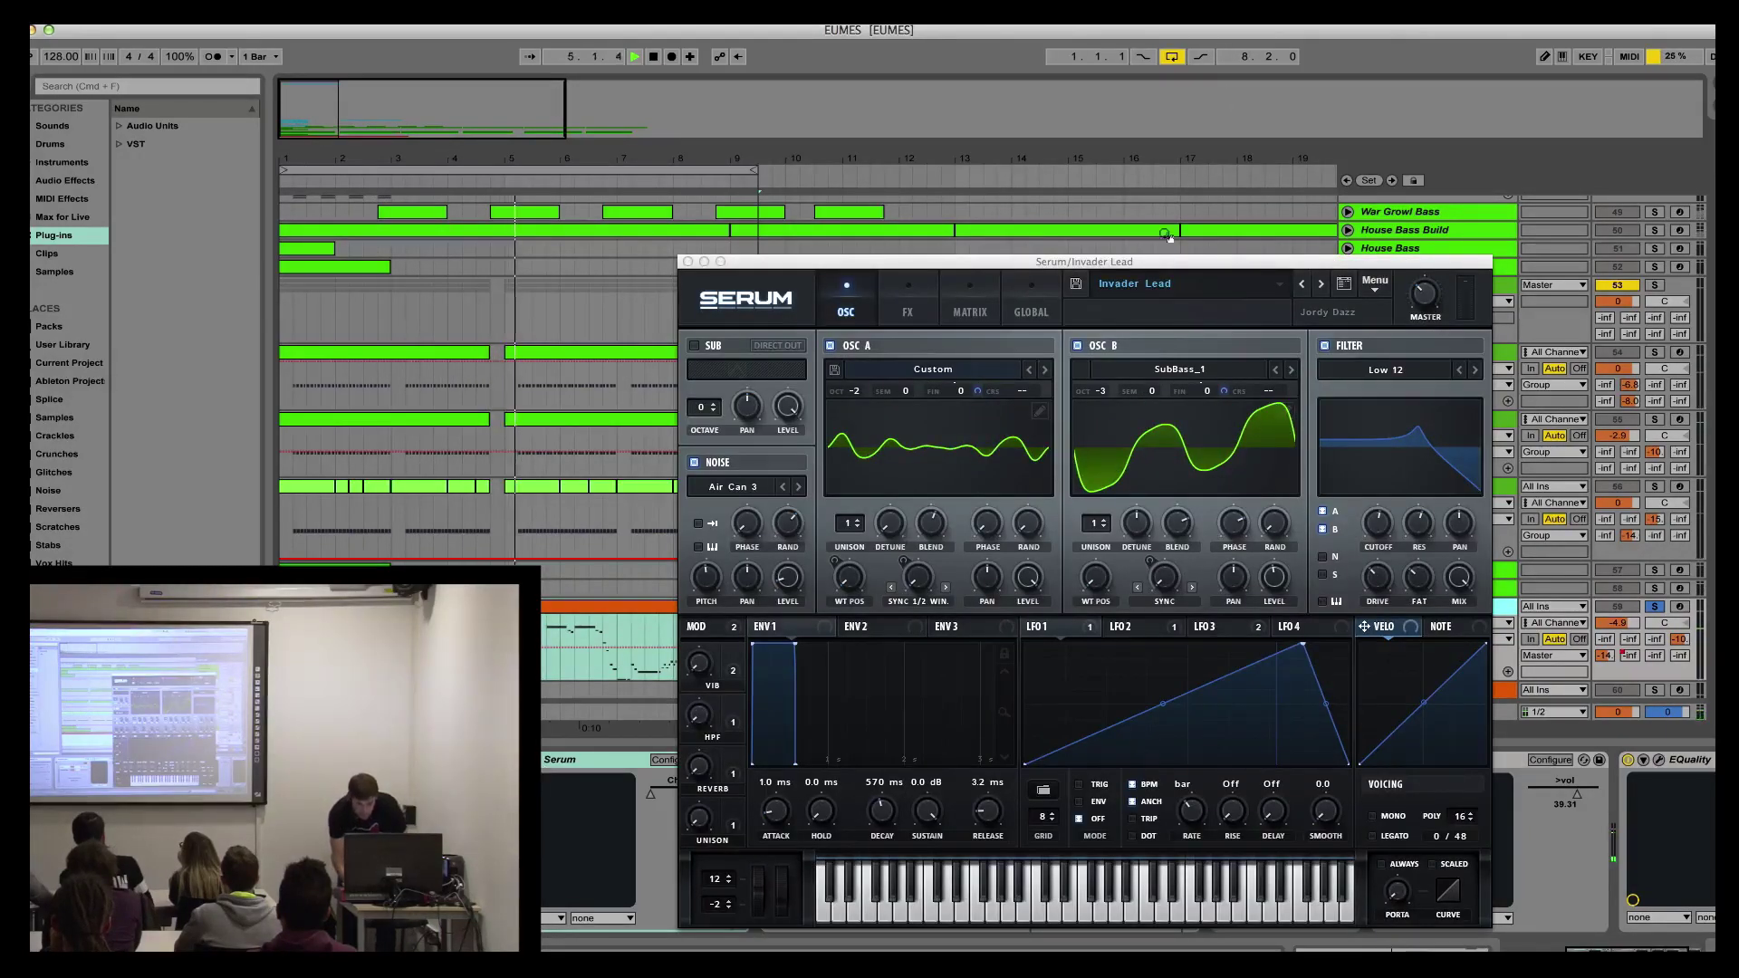
{"action": "key", "text": "space"}
{"action": "left_click_drag", "start_coordinate": [1216, 267], "coordinate": [1265, 106]}
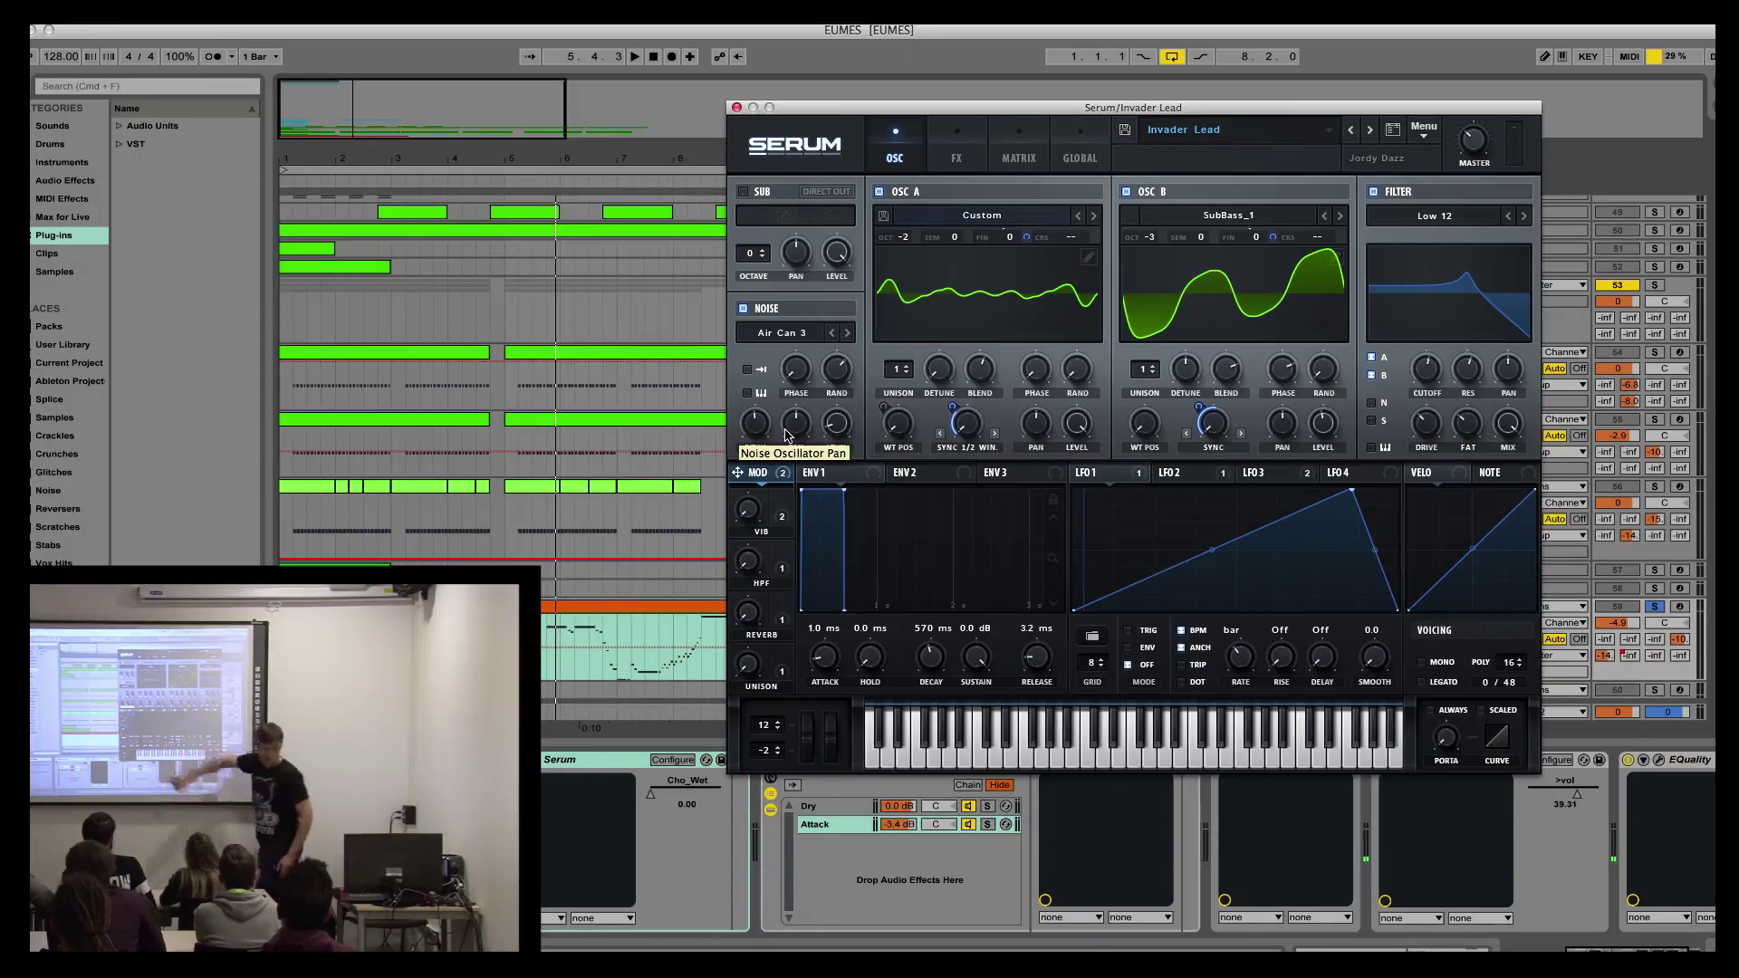
Step: Arm the Invader Lead track for live playing and raise the system volume
{"action": "key", "text": "XF86AudioMute"}
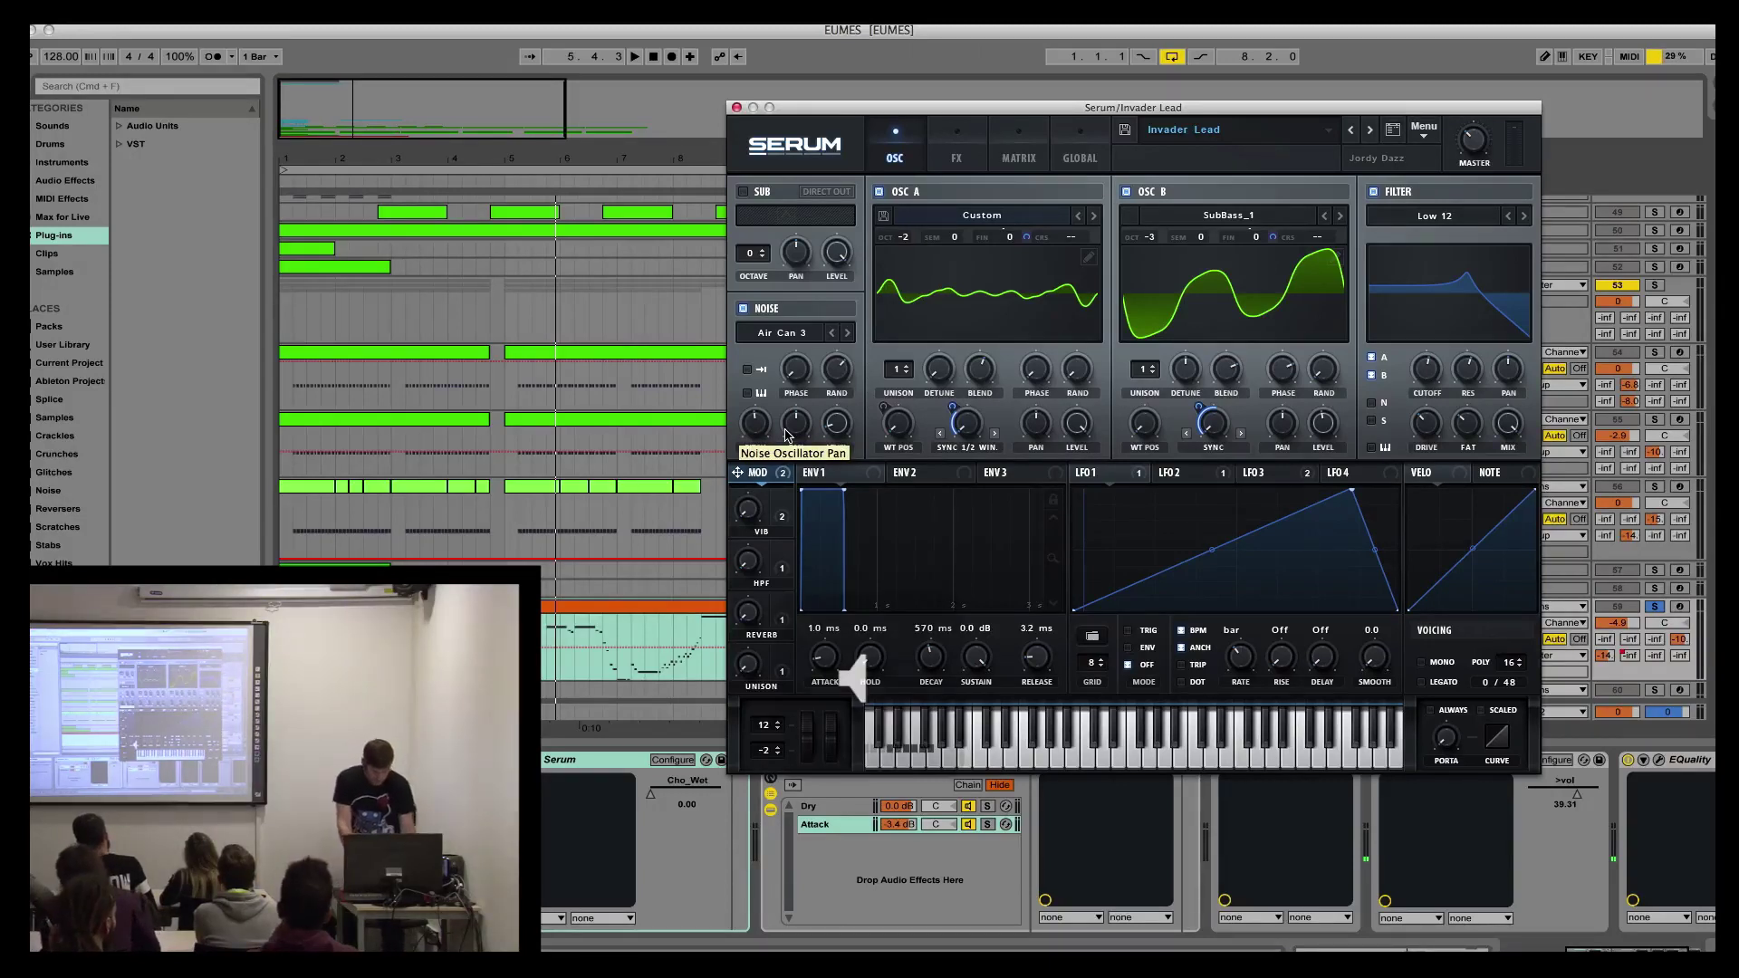
{"action": "left_click", "coordinate": [1675, 606]}
{"action": "key", "text": "XF86AudioRaiseVolume"}
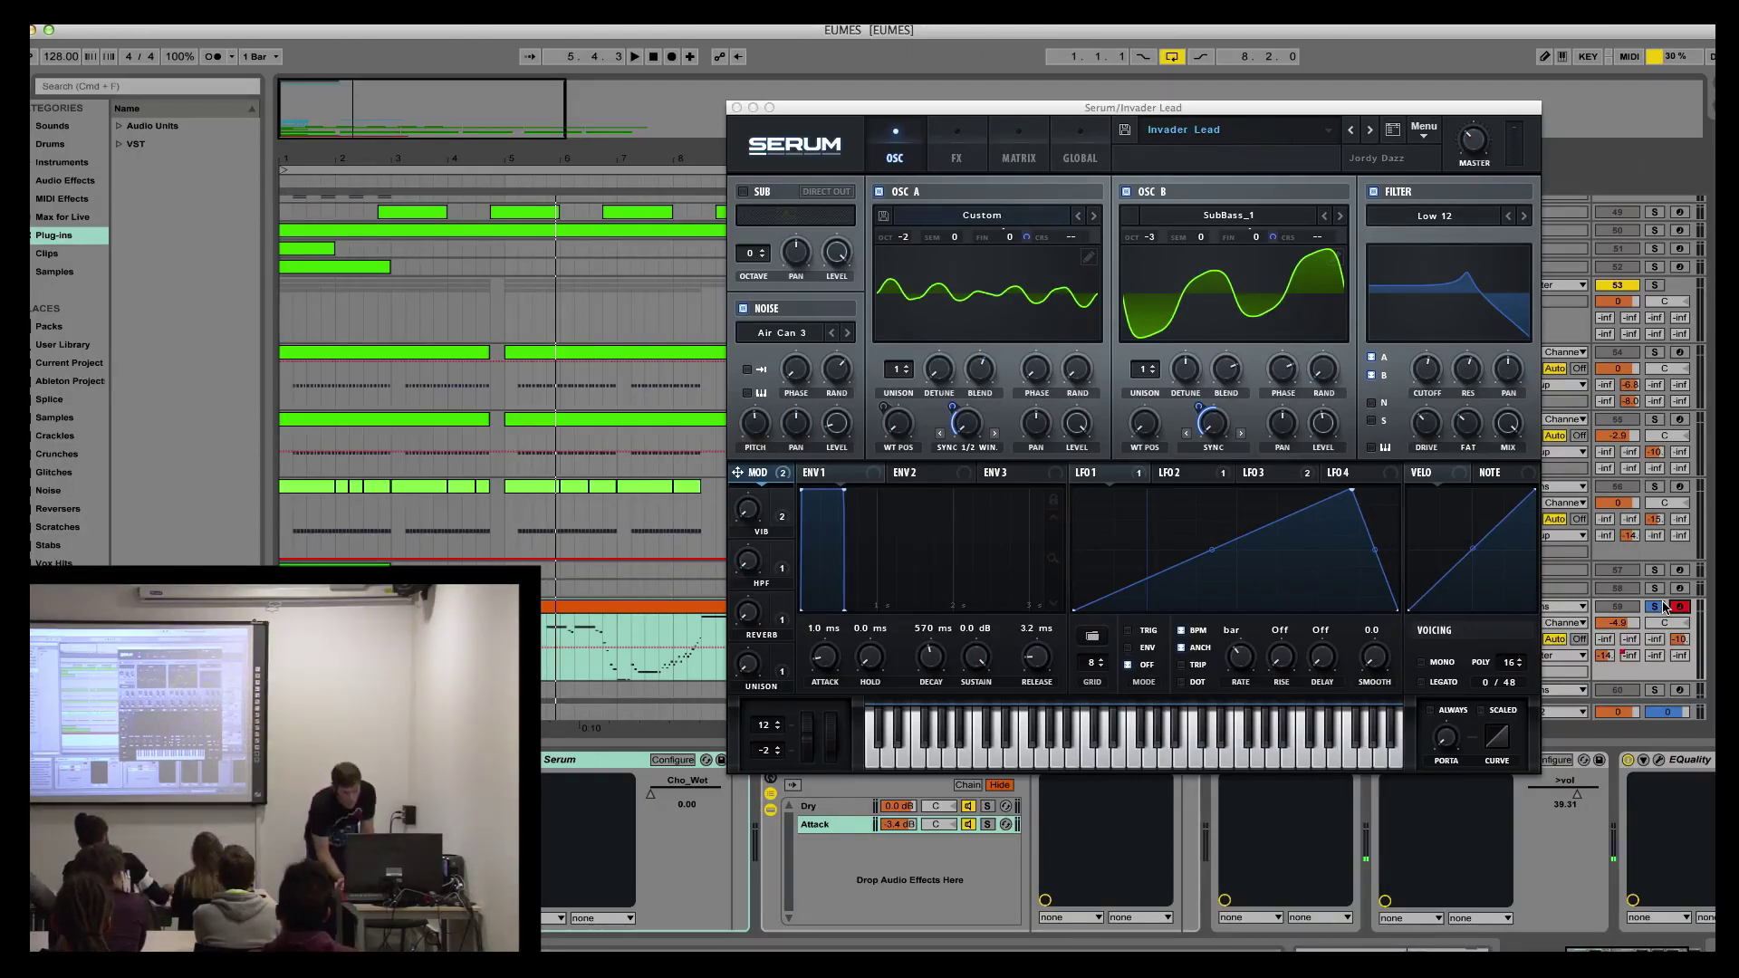
Step: View the effects page of the Invader Lead Serum and return to its oscillators
{"action": "left_click", "coordinate": [957, 150]}
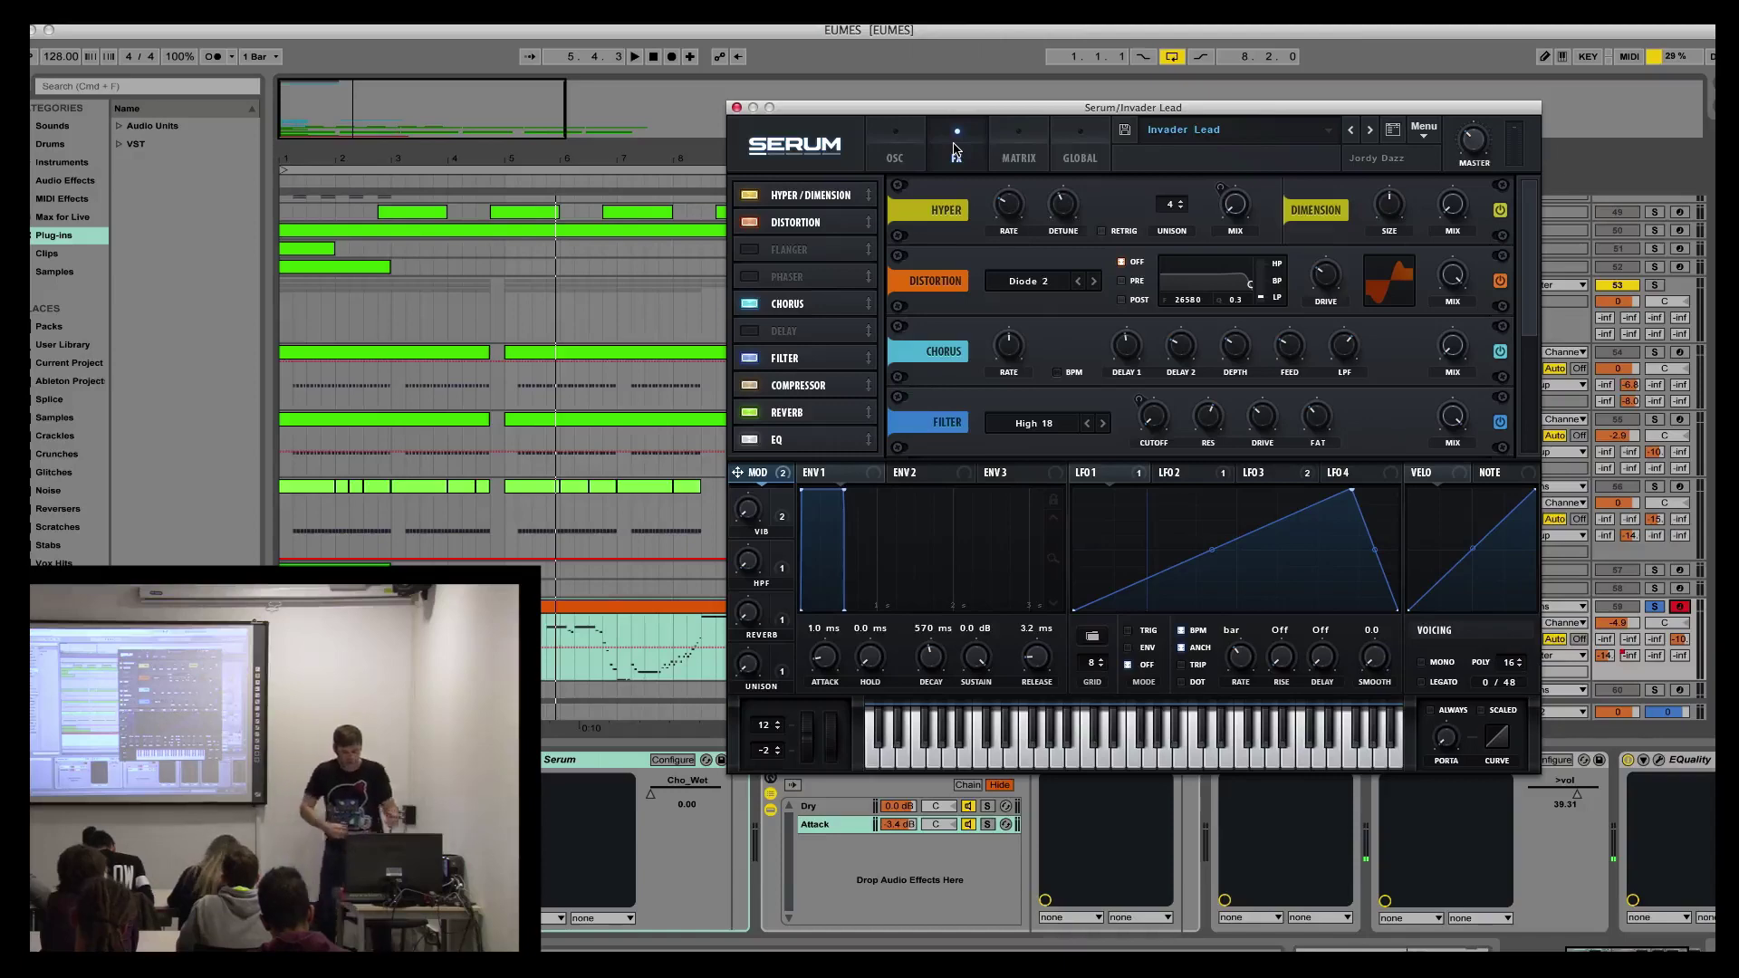
{"action": "left_click", "coordinate": [895, 150]}
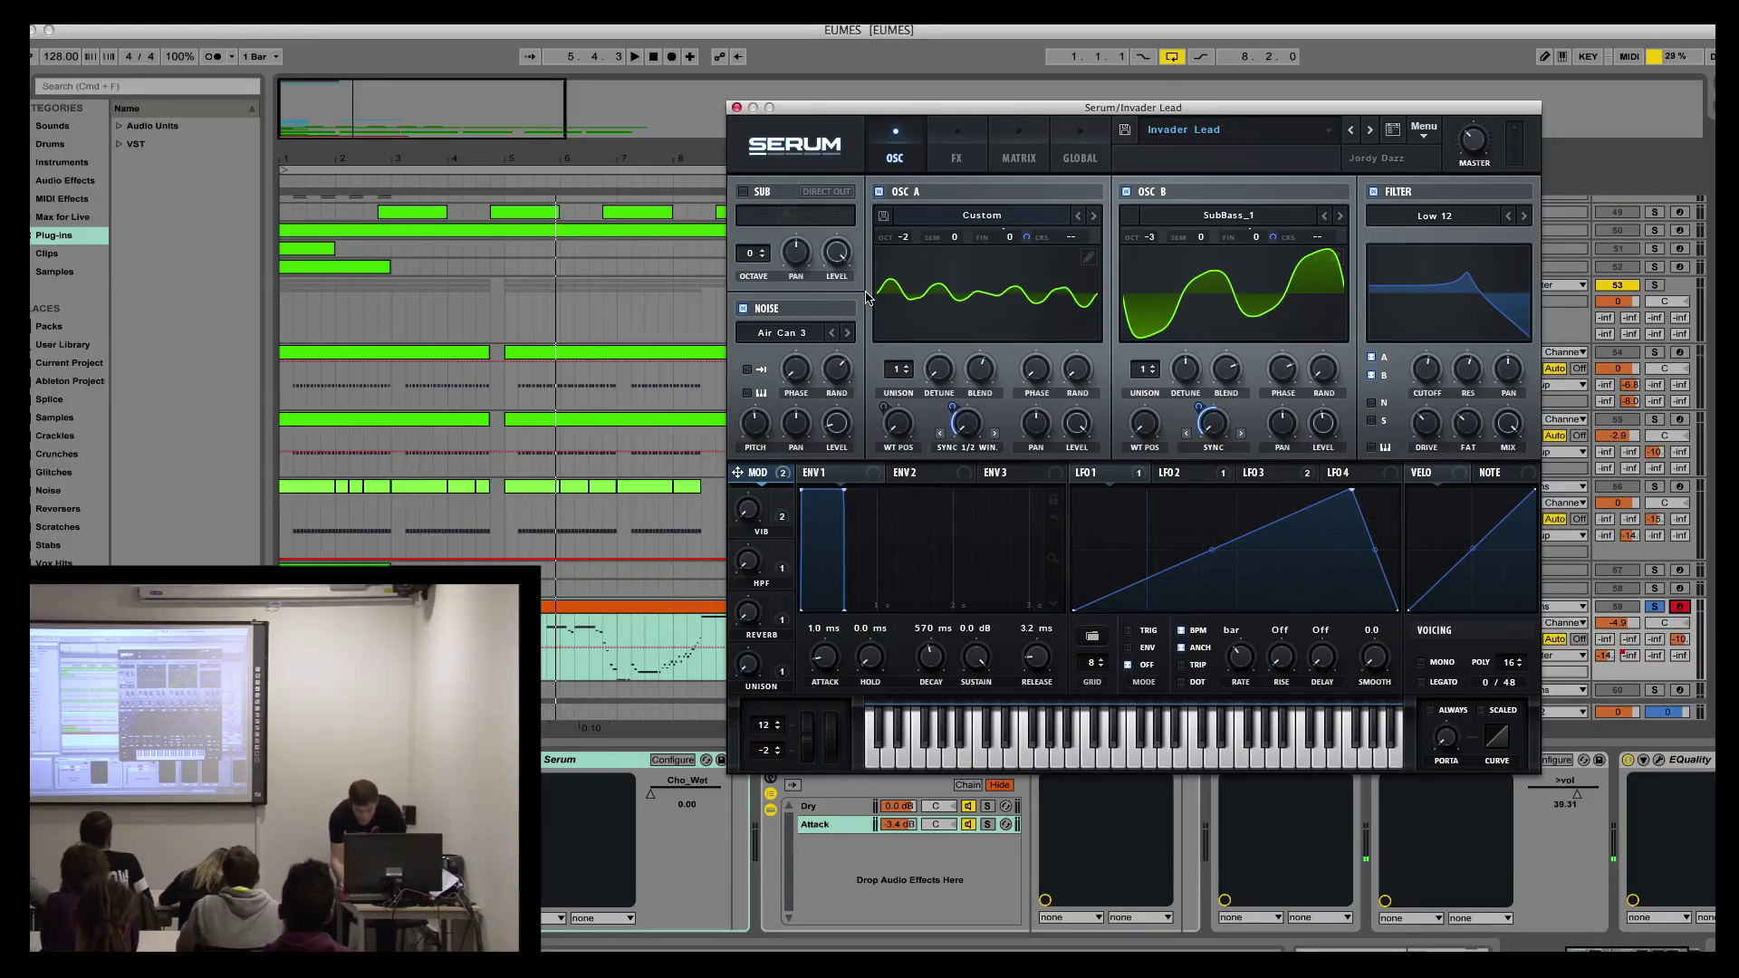
Step: Examine the whole effects chain of the Invader Lead Serum, from Hyper to EQ, and go back to the oscillators
{"action": "left_click", "coordinate": [960, 147]}
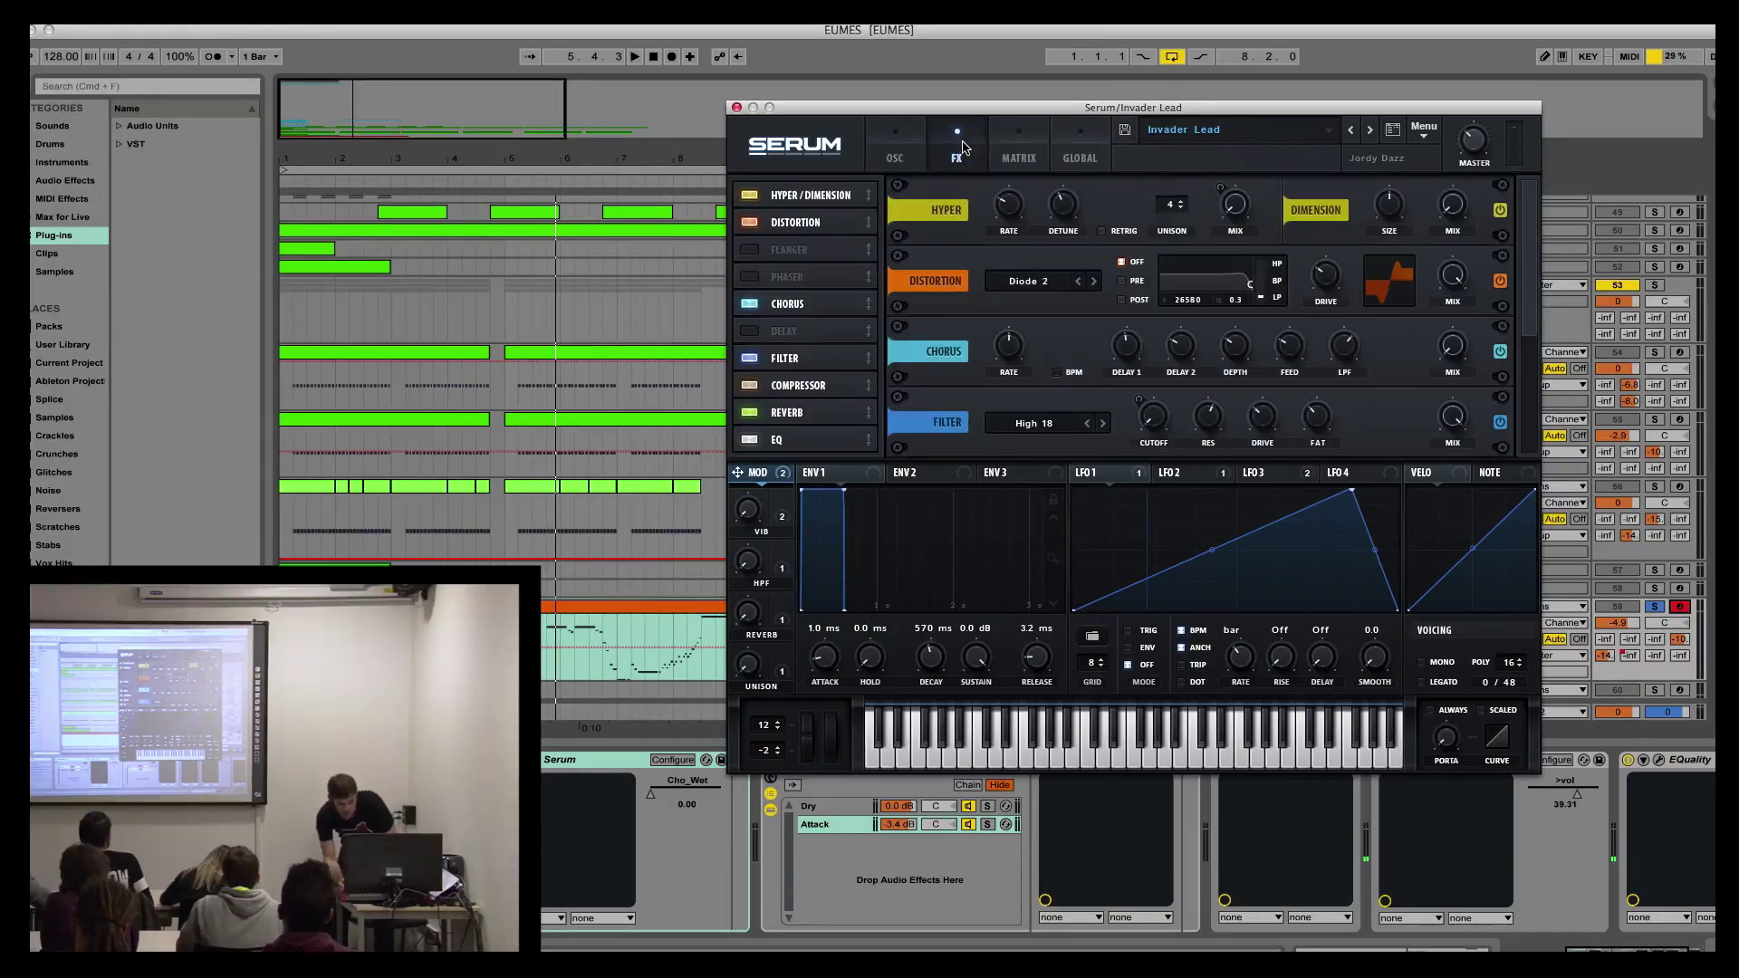
{"action": "mouse_move", "coordinate": [1187, 352]}
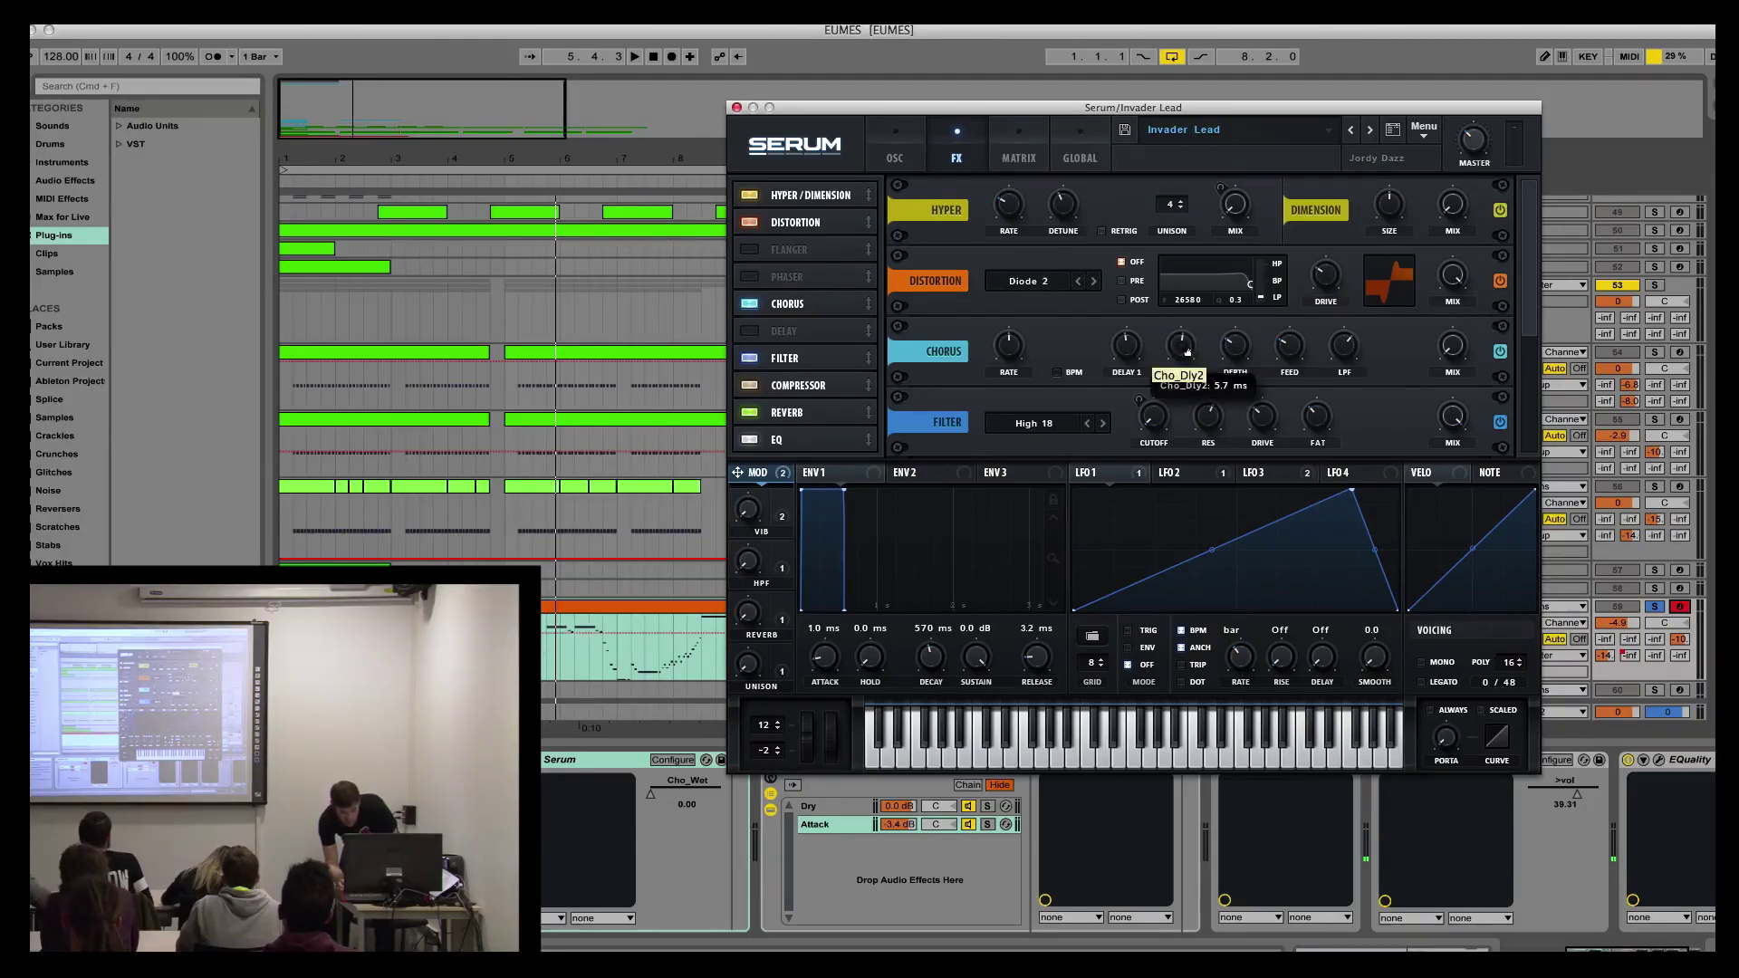
{"action": "left_click_drag", "start_coordinate": [1524, 321], "coordinate": [1524, 454]}
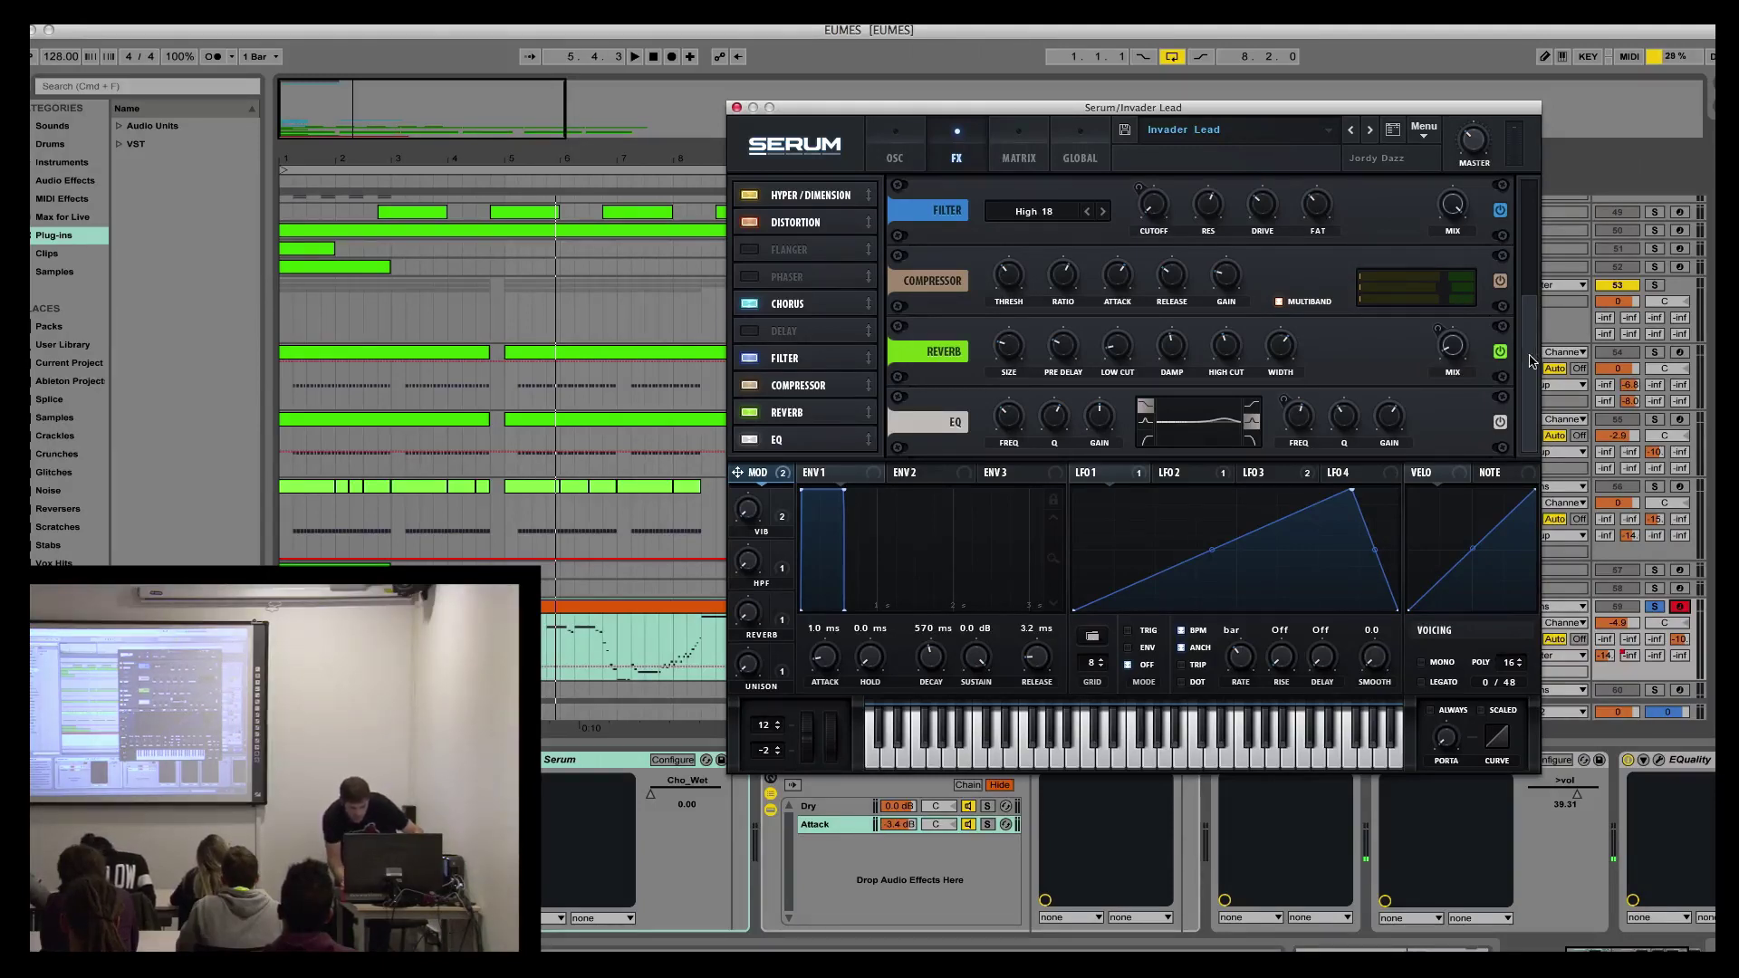
{"action": "left_click_drag", "start_coordinate": [1534, 359], "coordinate": [1540, 240]}
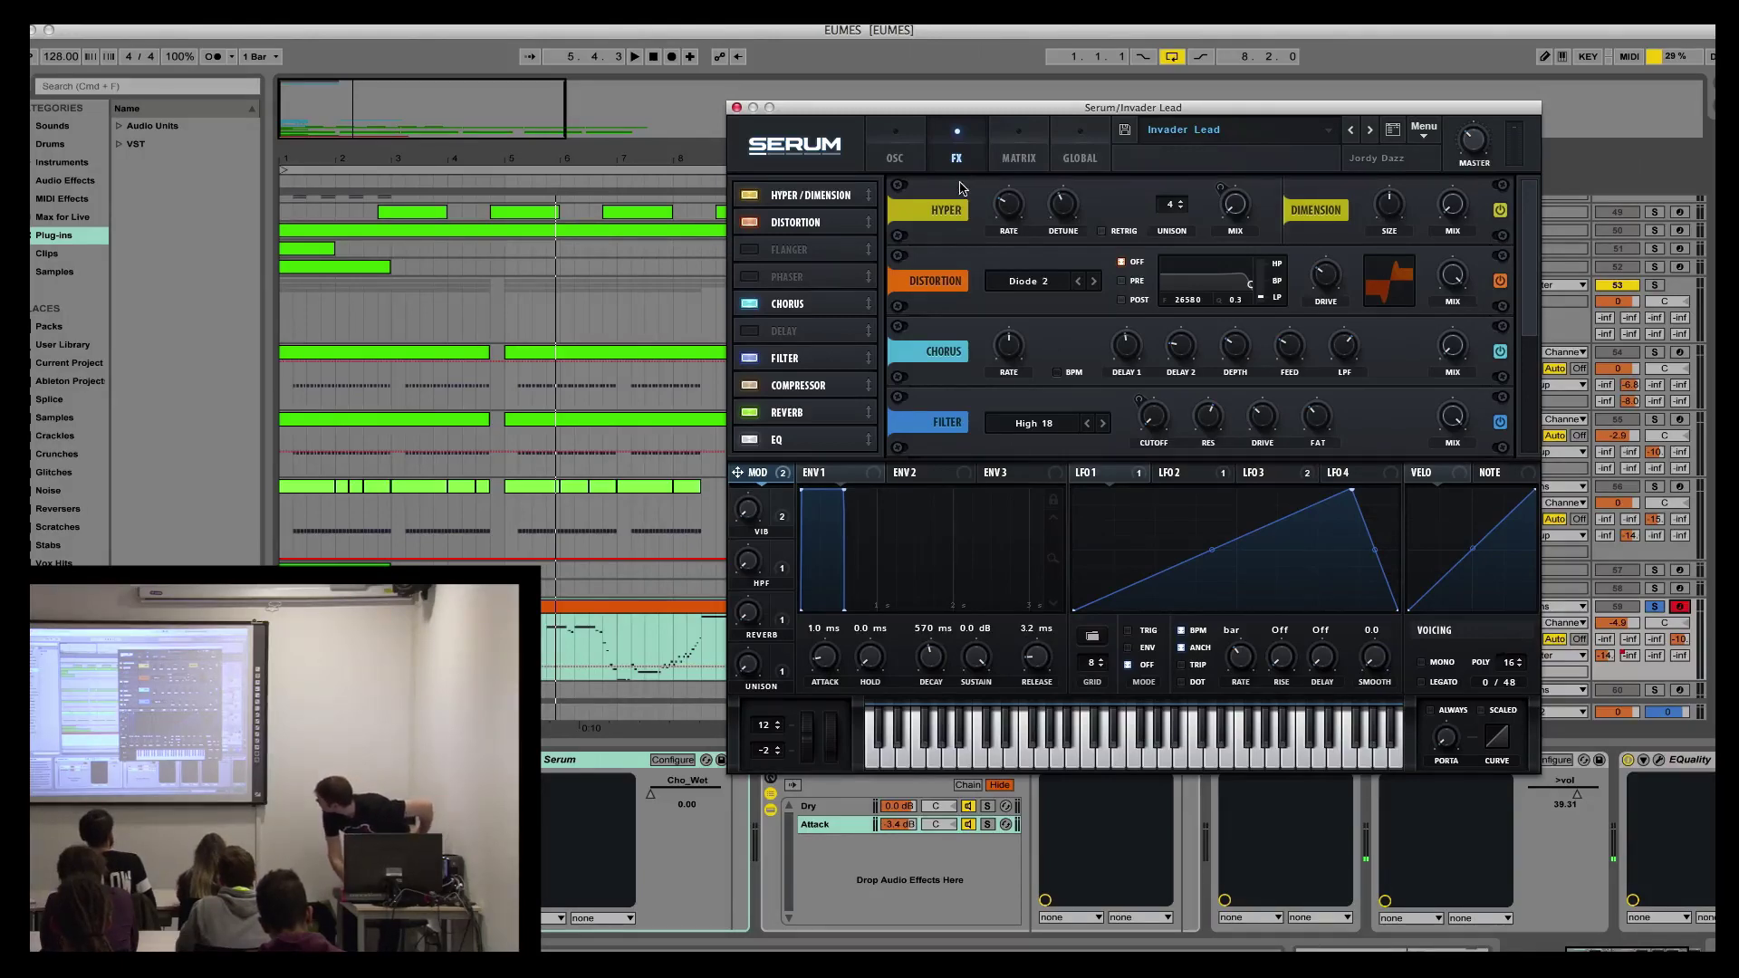
{"action": "left_click", "coordinate": [900, 158]}
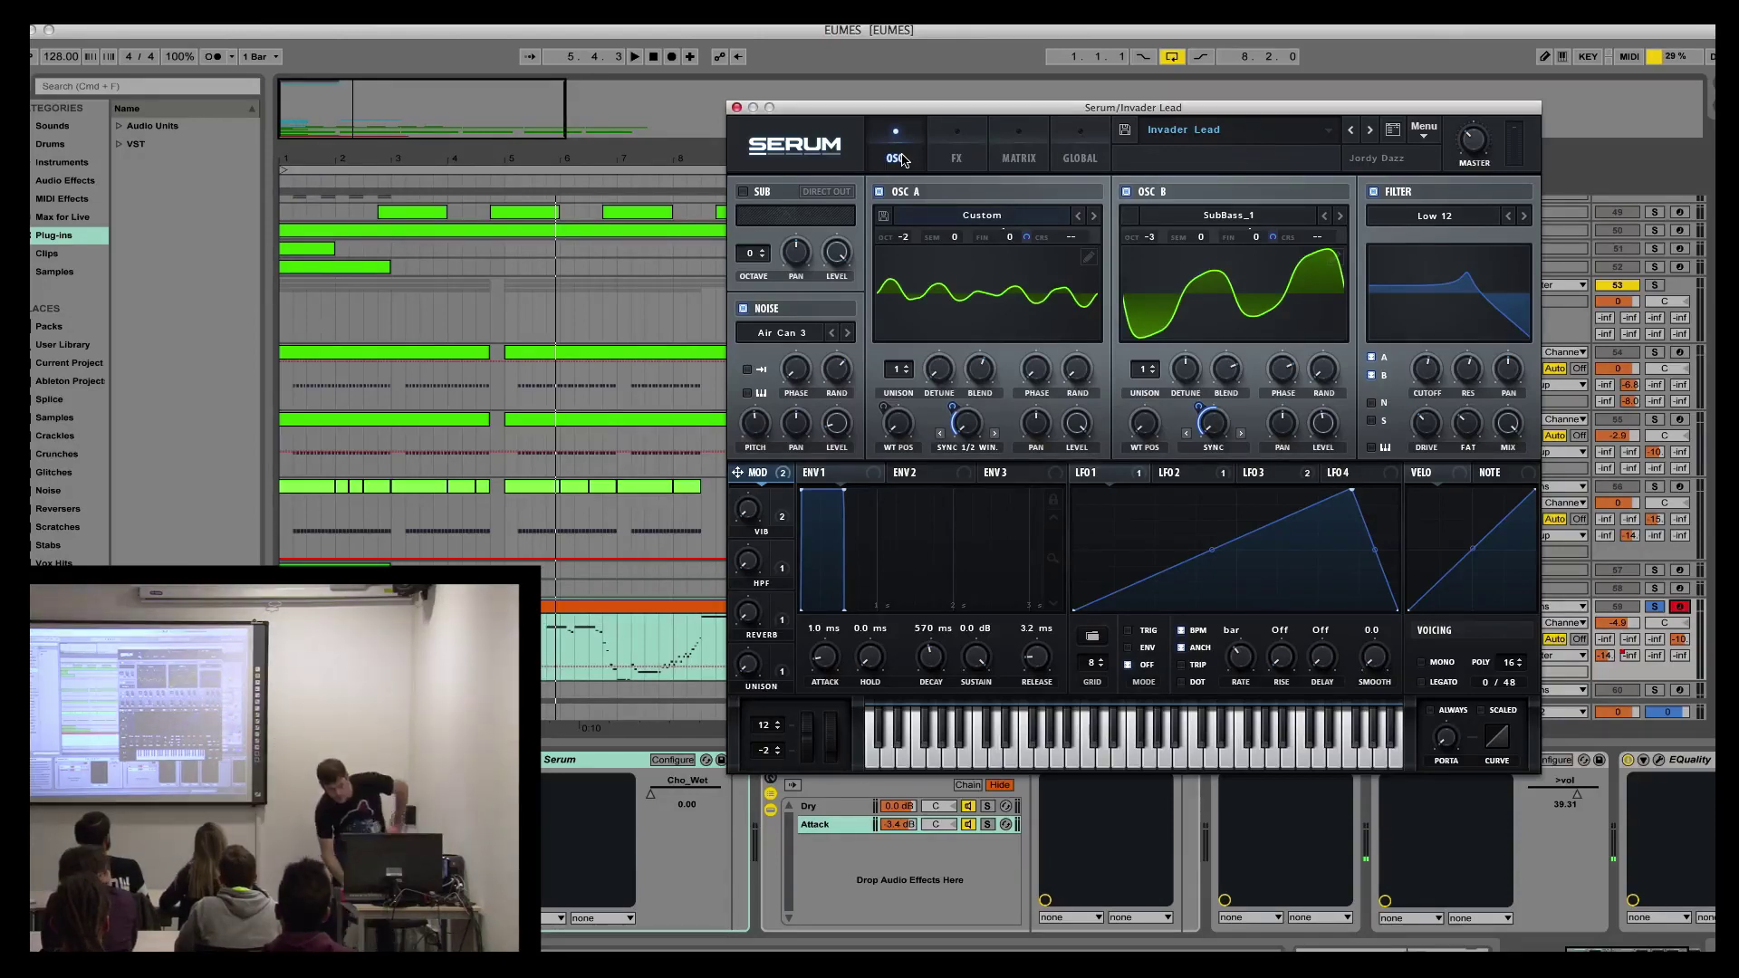
Step: Show Oscillator B's SubBass_1 wavetable in 3D, inspect it in the wavetable editor, and close the Invader Lead Serum
{"action": "left_click", "coordinate": [1259, 311]}
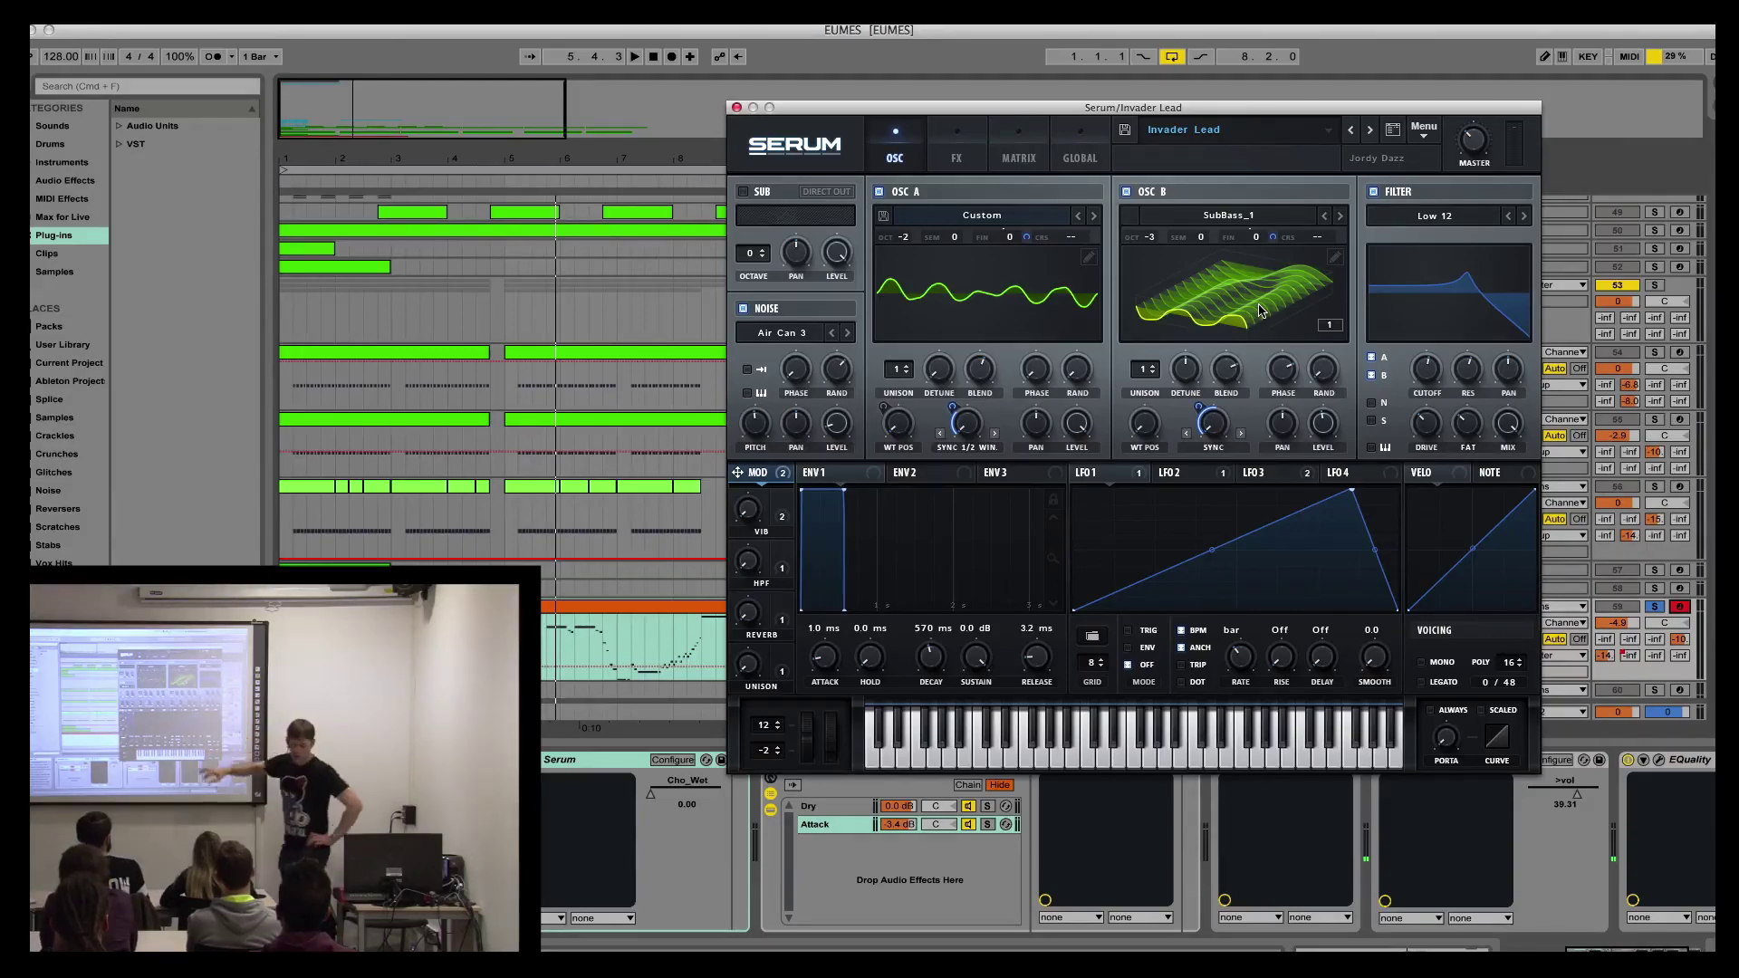
{"action": "left_click", "coordinate": [1335, 257]}
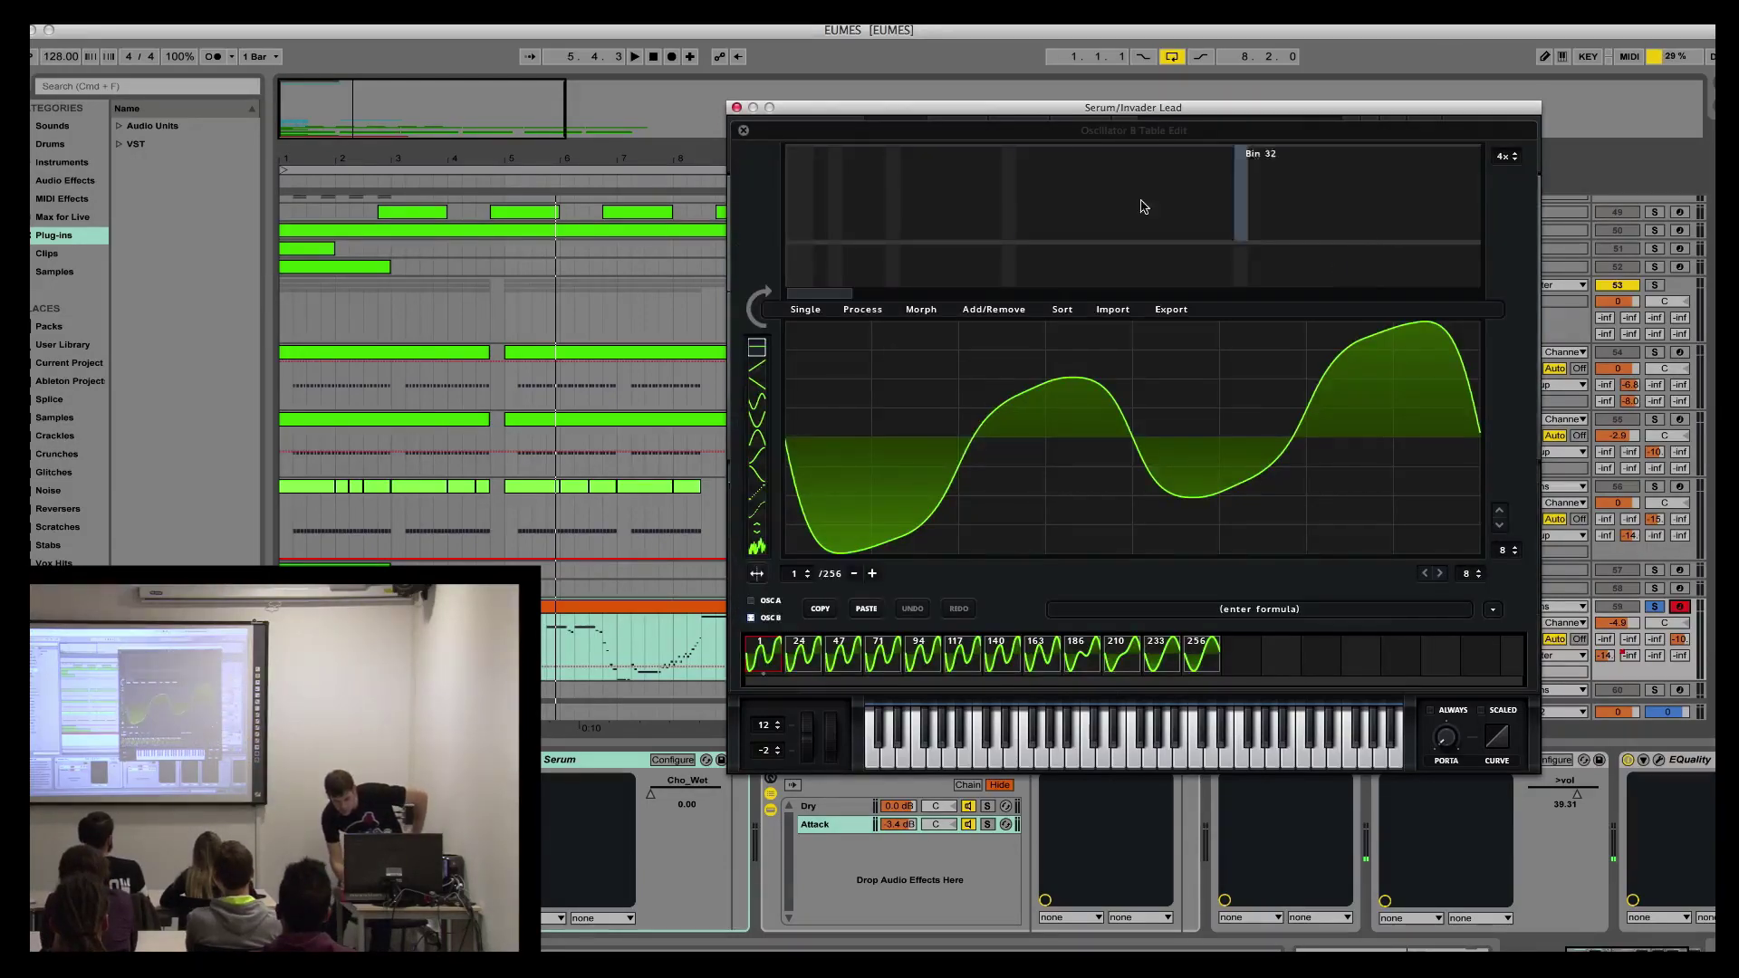
{"action": "left_click", "coordinate": [744, 132]}
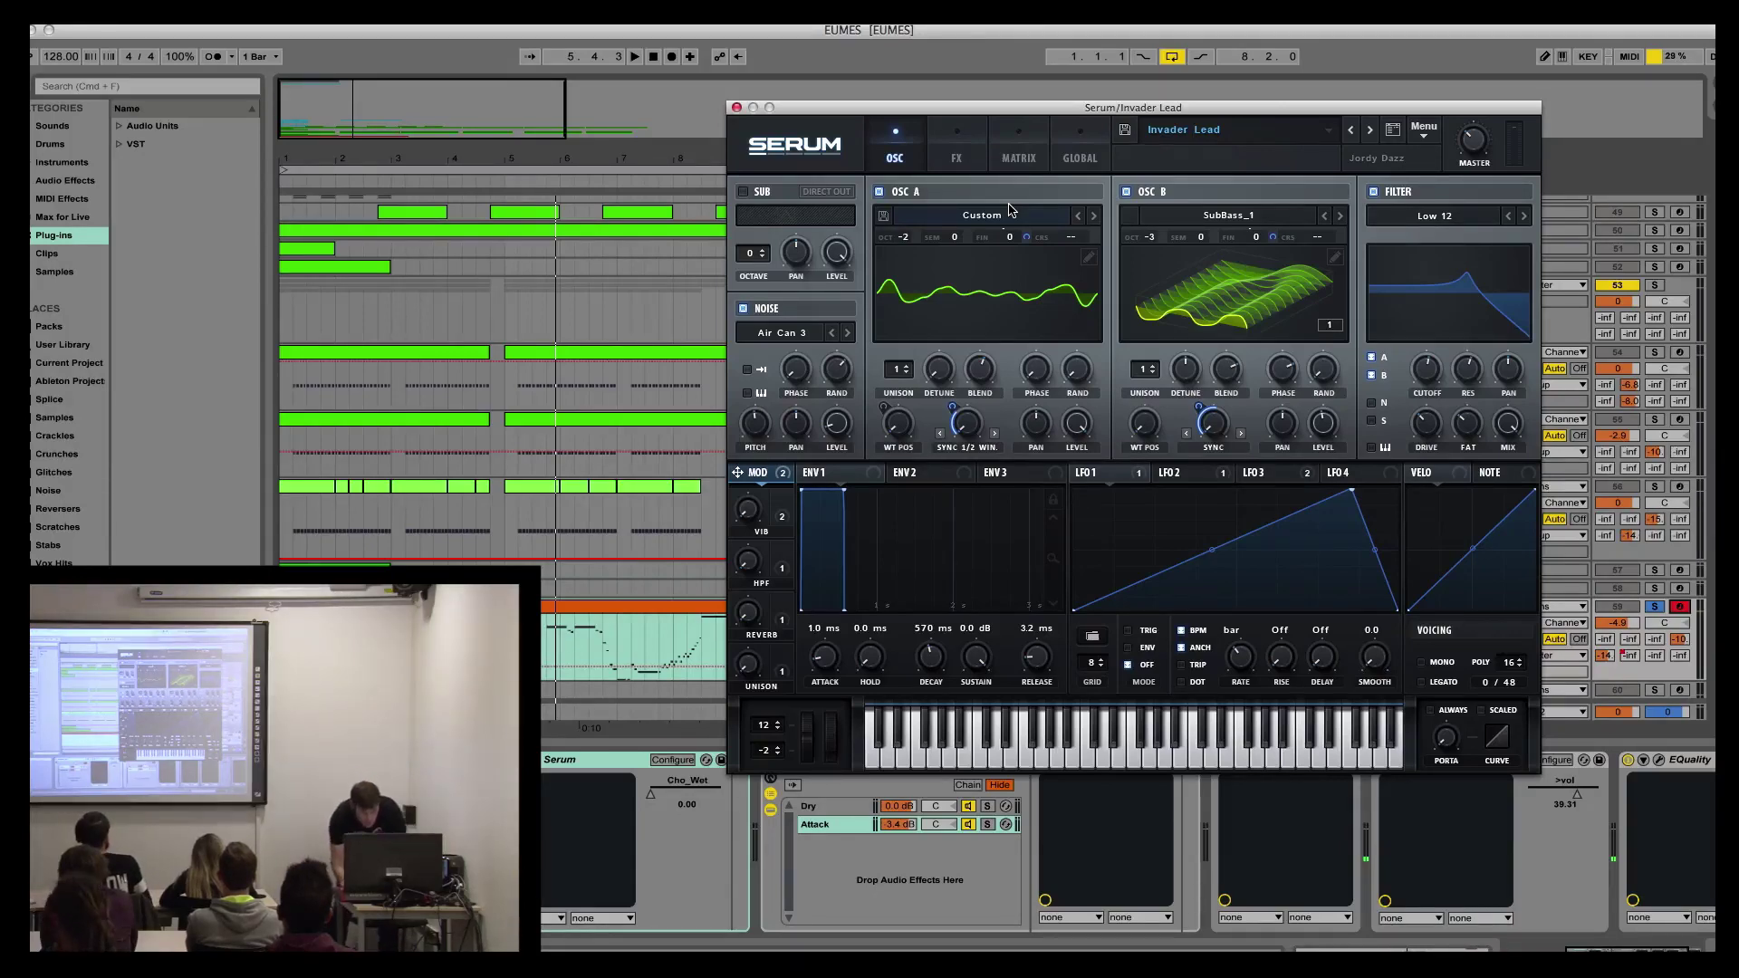
{"action": "left_click", "coordinate": [735, 107]}
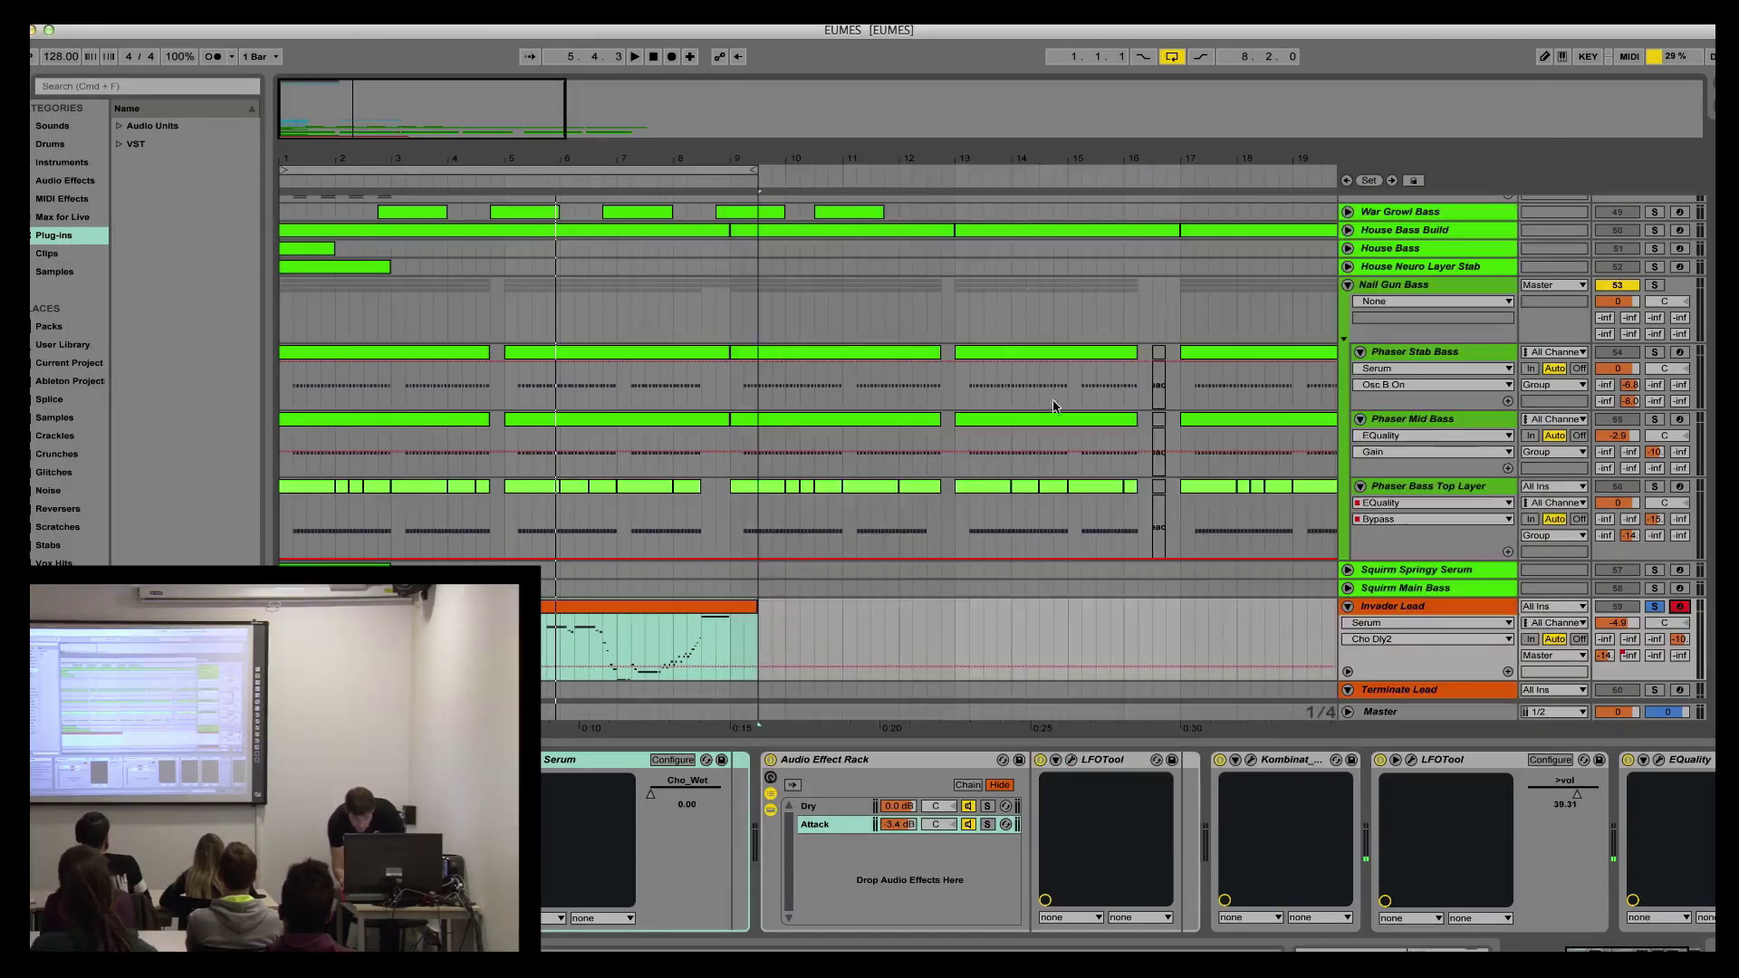
Step: Unfold the Squirm Springy Serum track and solo it in place of the Invader Lead
{"action": "left_click", "coordinate": [1401, 570]}
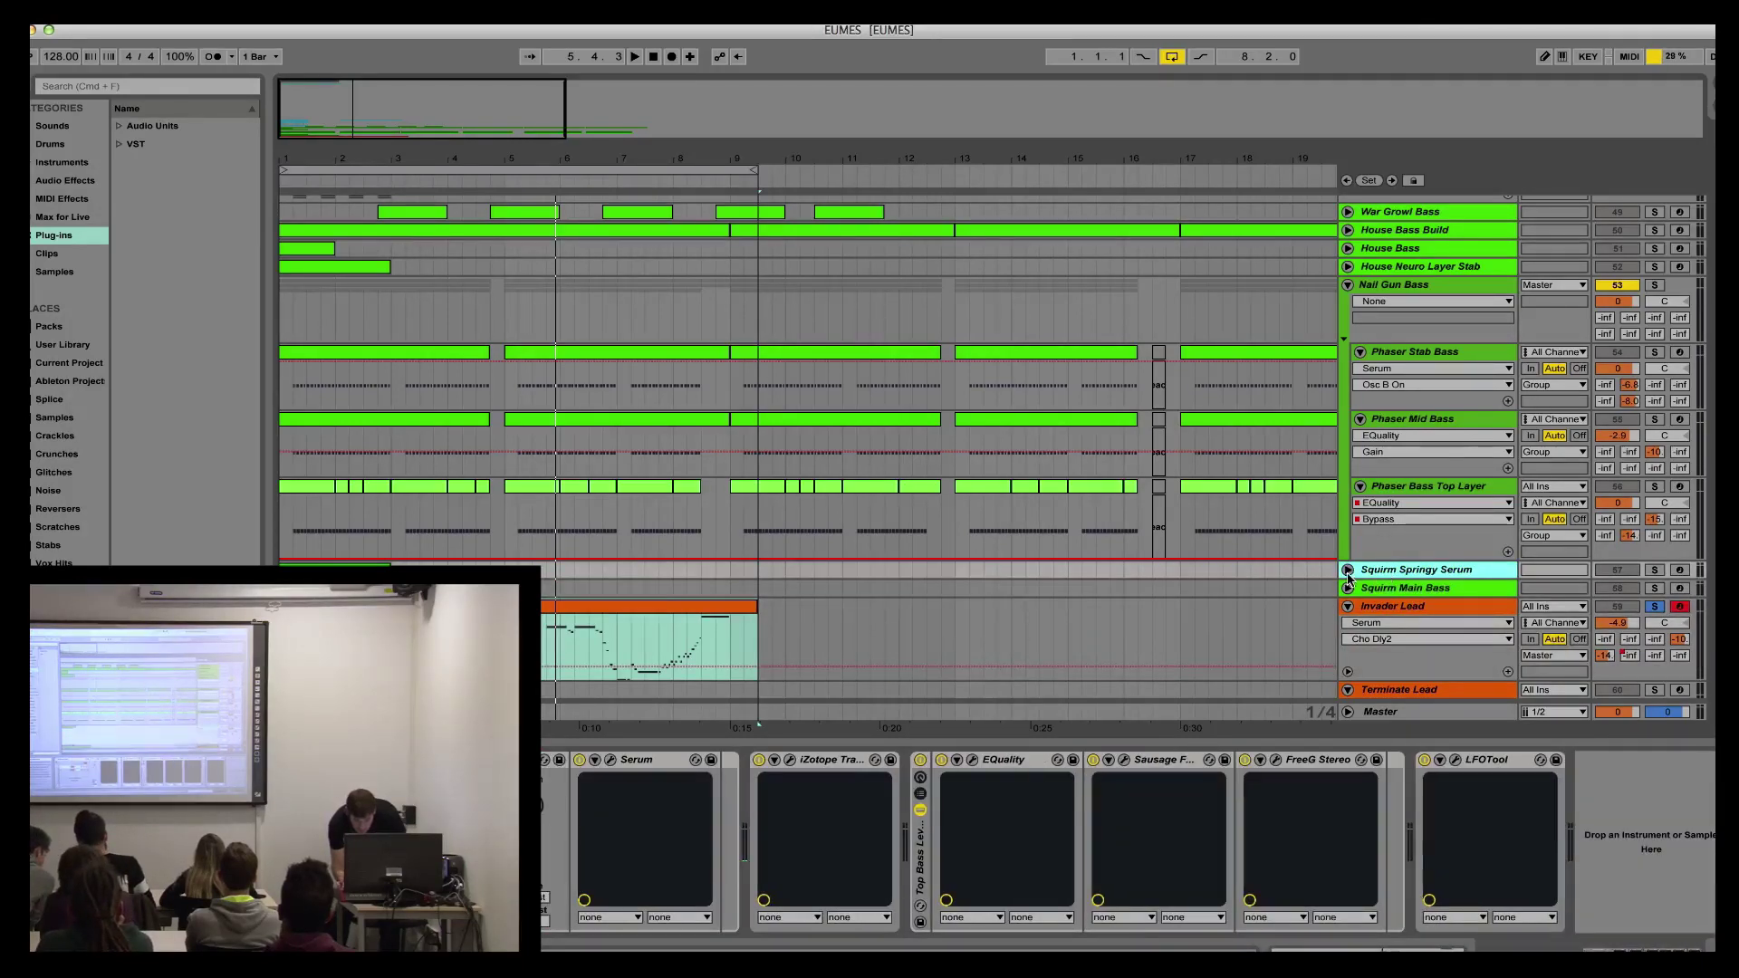
{"action": "key", "text": "Right"}
{"action": "left_click", "coordinate": [1656, 570]}
{"action": "scroll", "coordinate": [1662, 571], "scroll_direction": "down", "scroll_amount": 3}
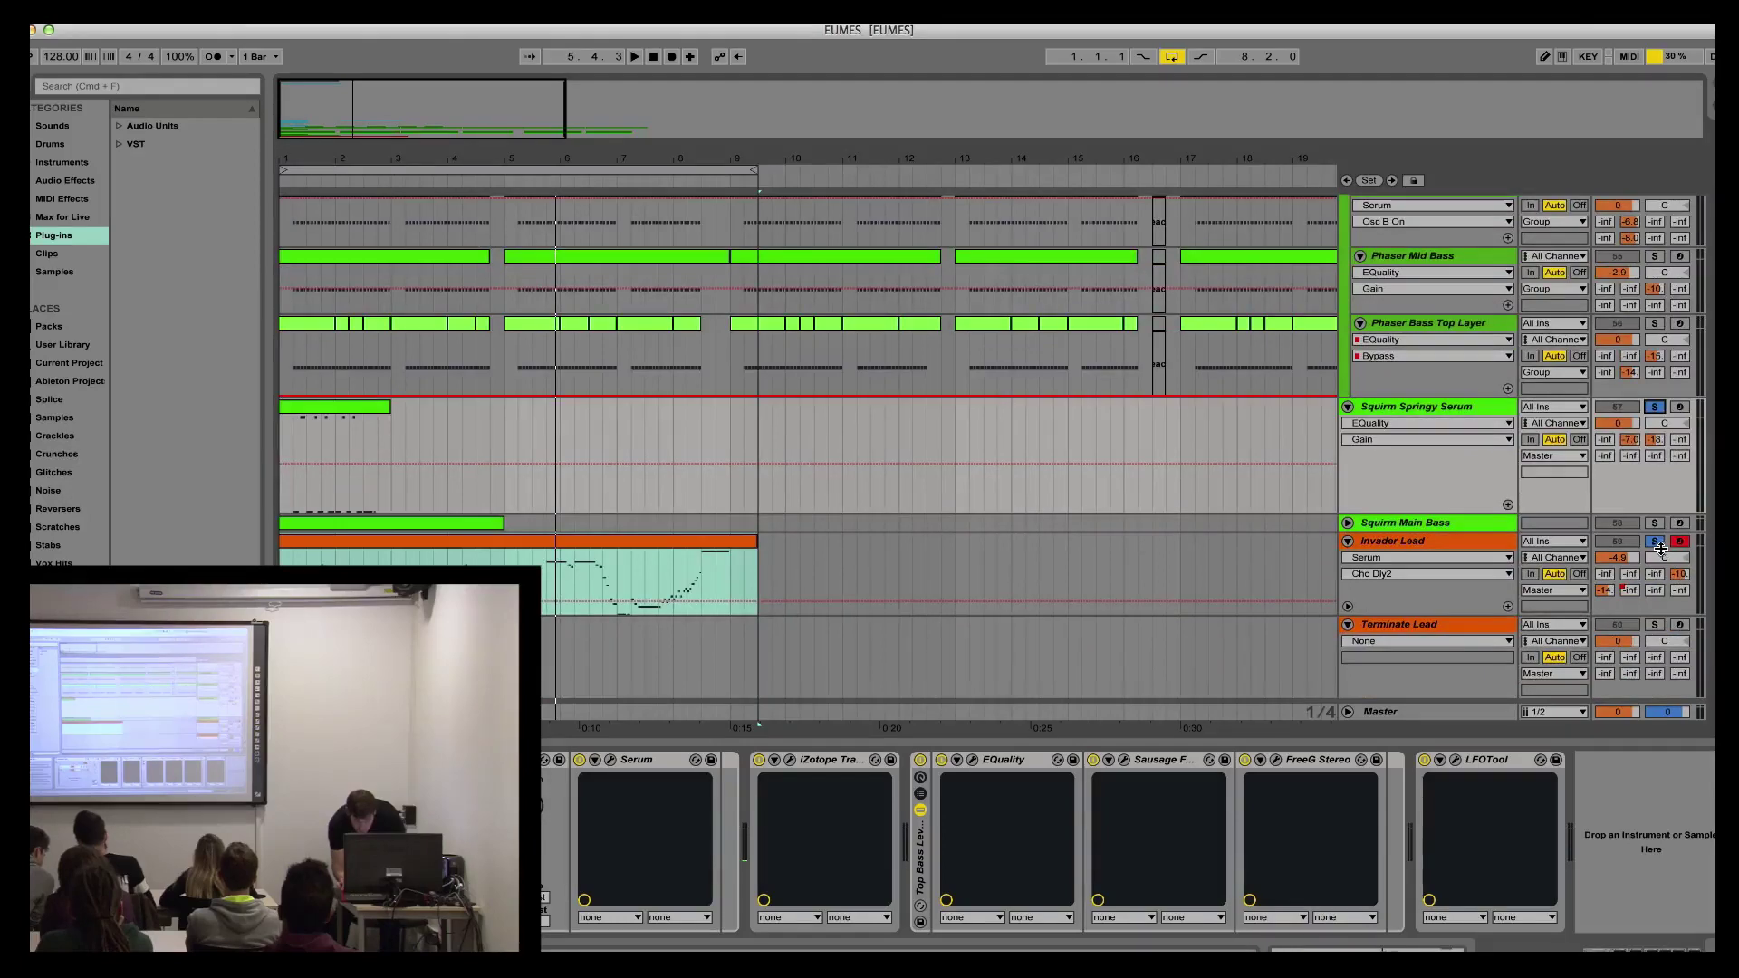
Step: Switch to iTunes and play the song Squirm from about one minute in, adjusting the system volume, and pause it
{"action": "key", "text": "super+Tab"}
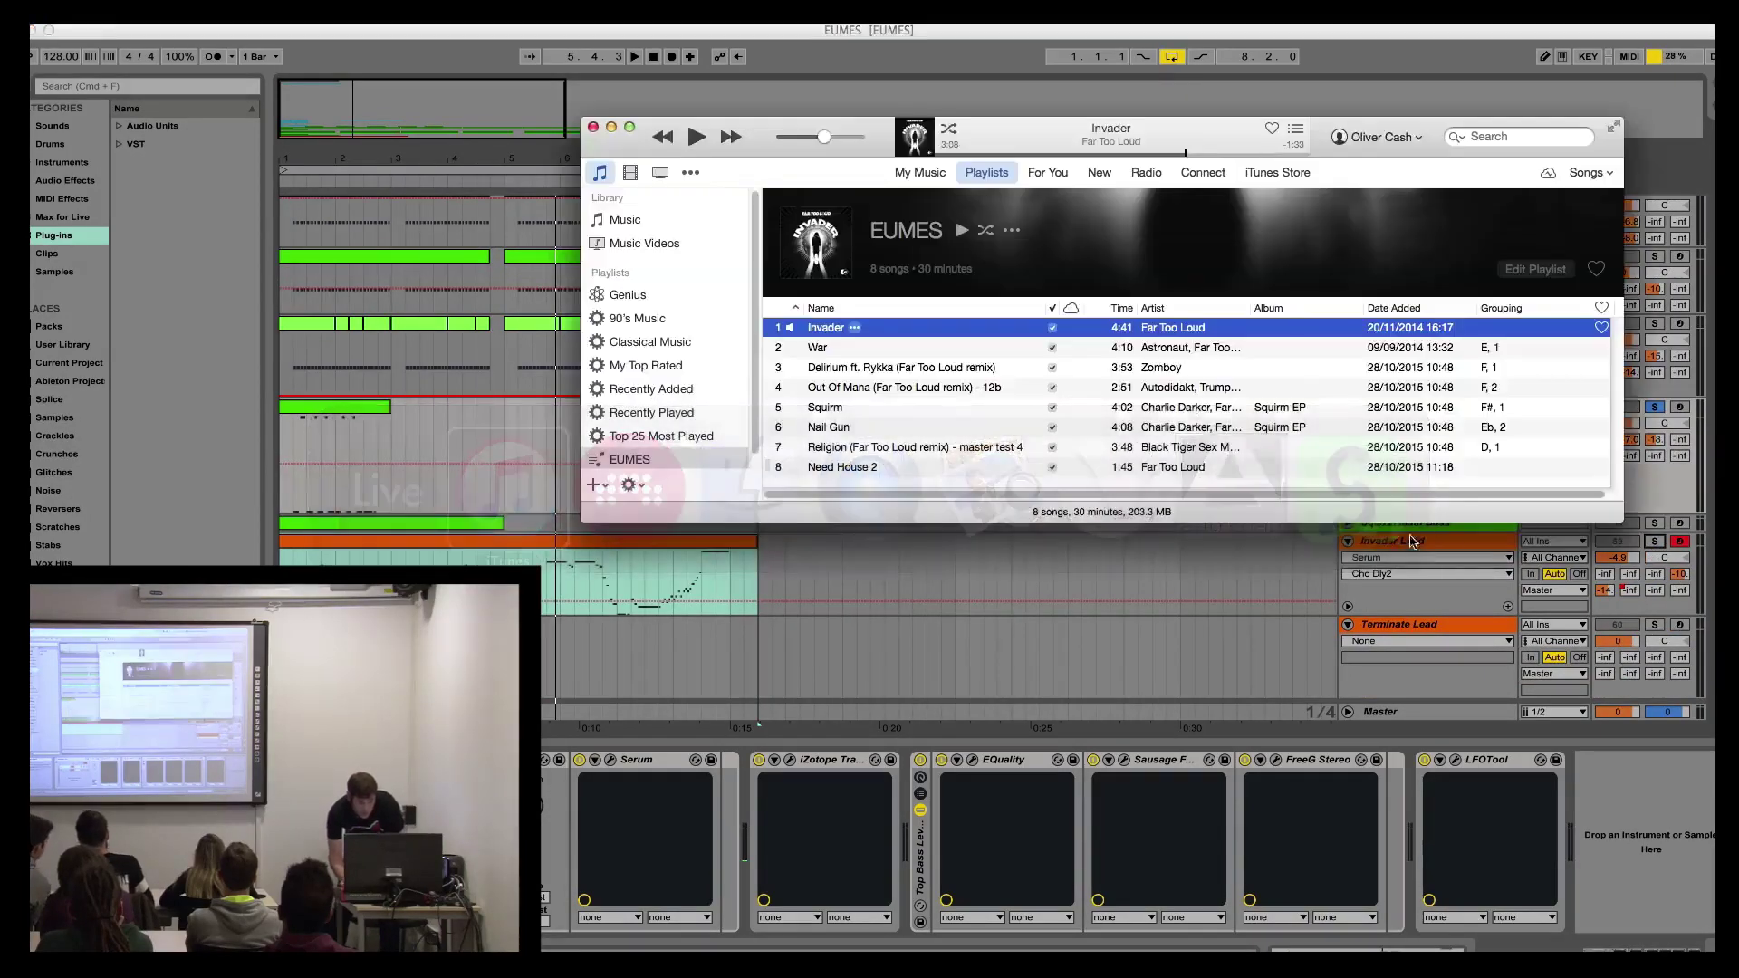
{"action": "left_click", "coordinate": [870, 407]}
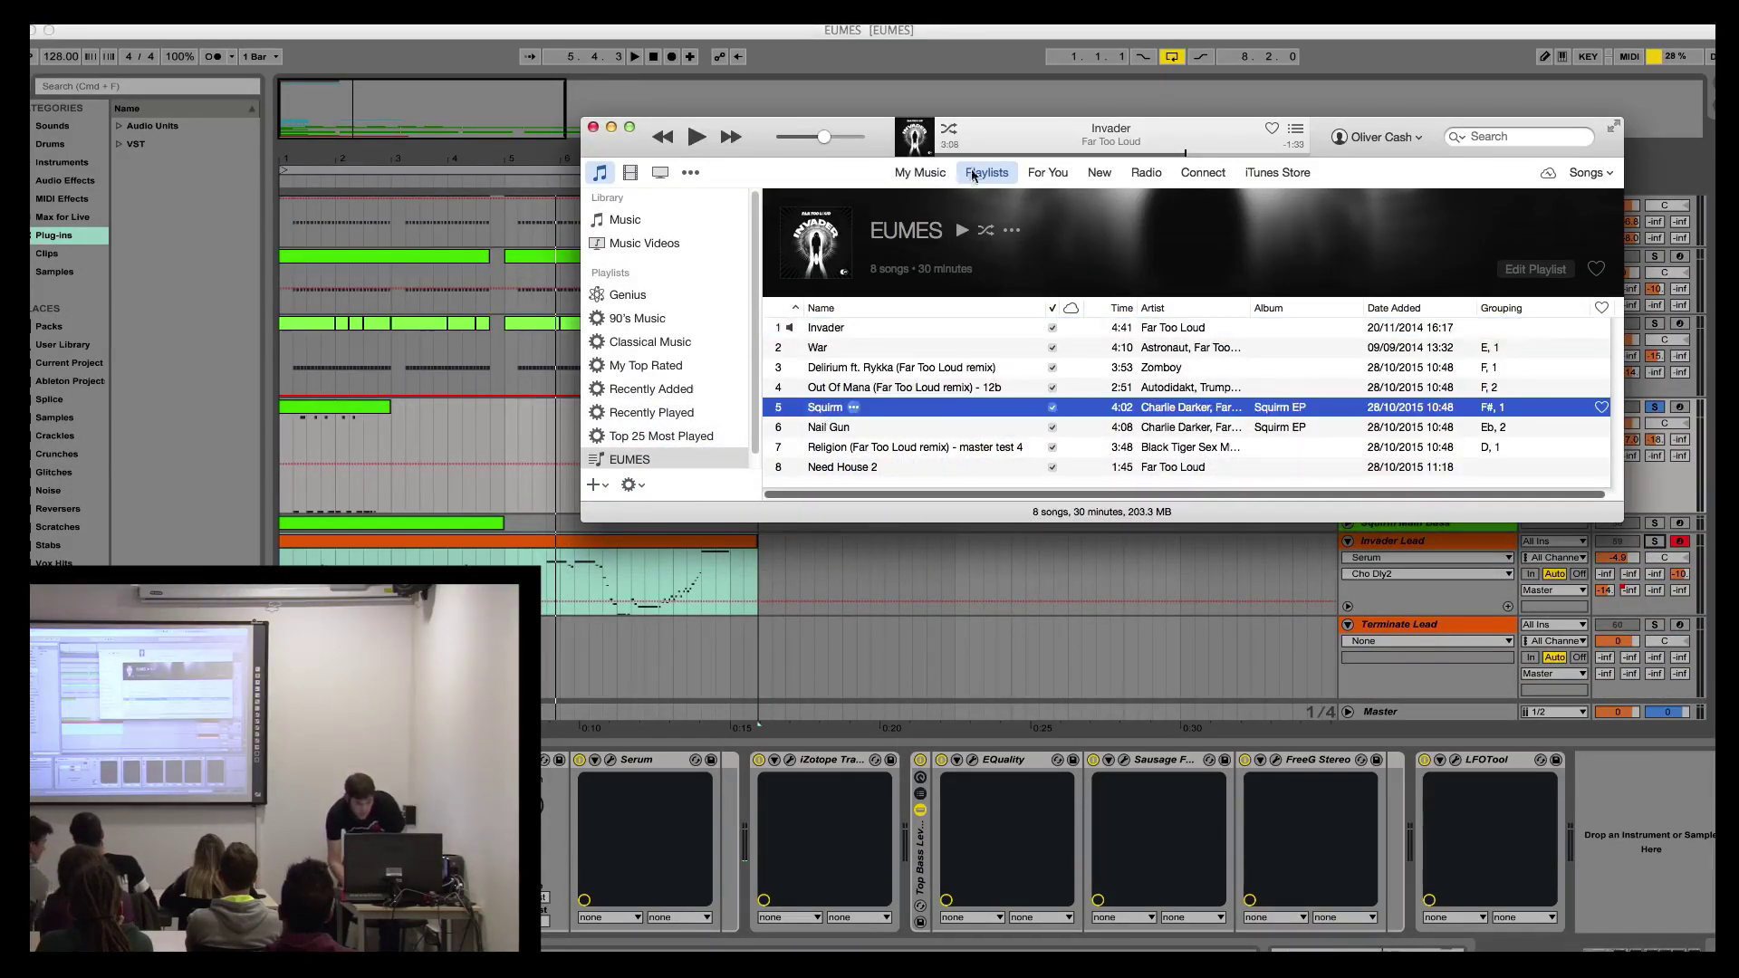
{"action": "key", "text": "XF86AudioRaiseVolume"}
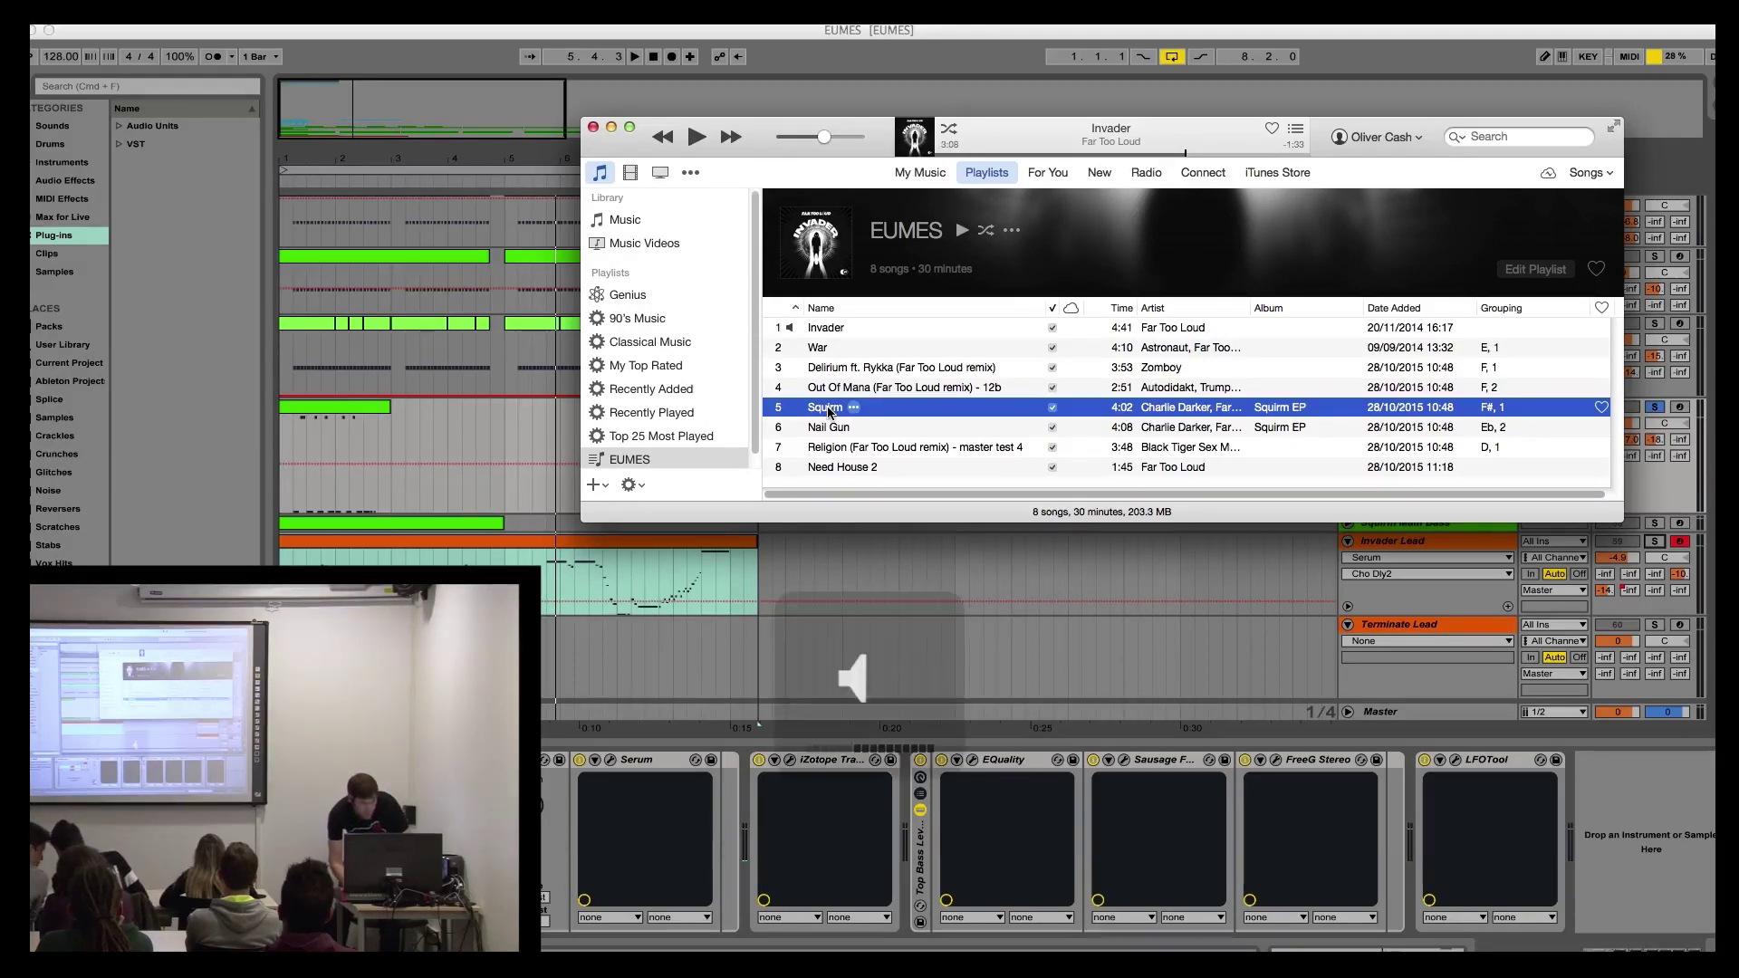
{"action": "double_click", "coordinate": [829, 412]}
{"action": "left_click", "coordinate": [1029, 154]}
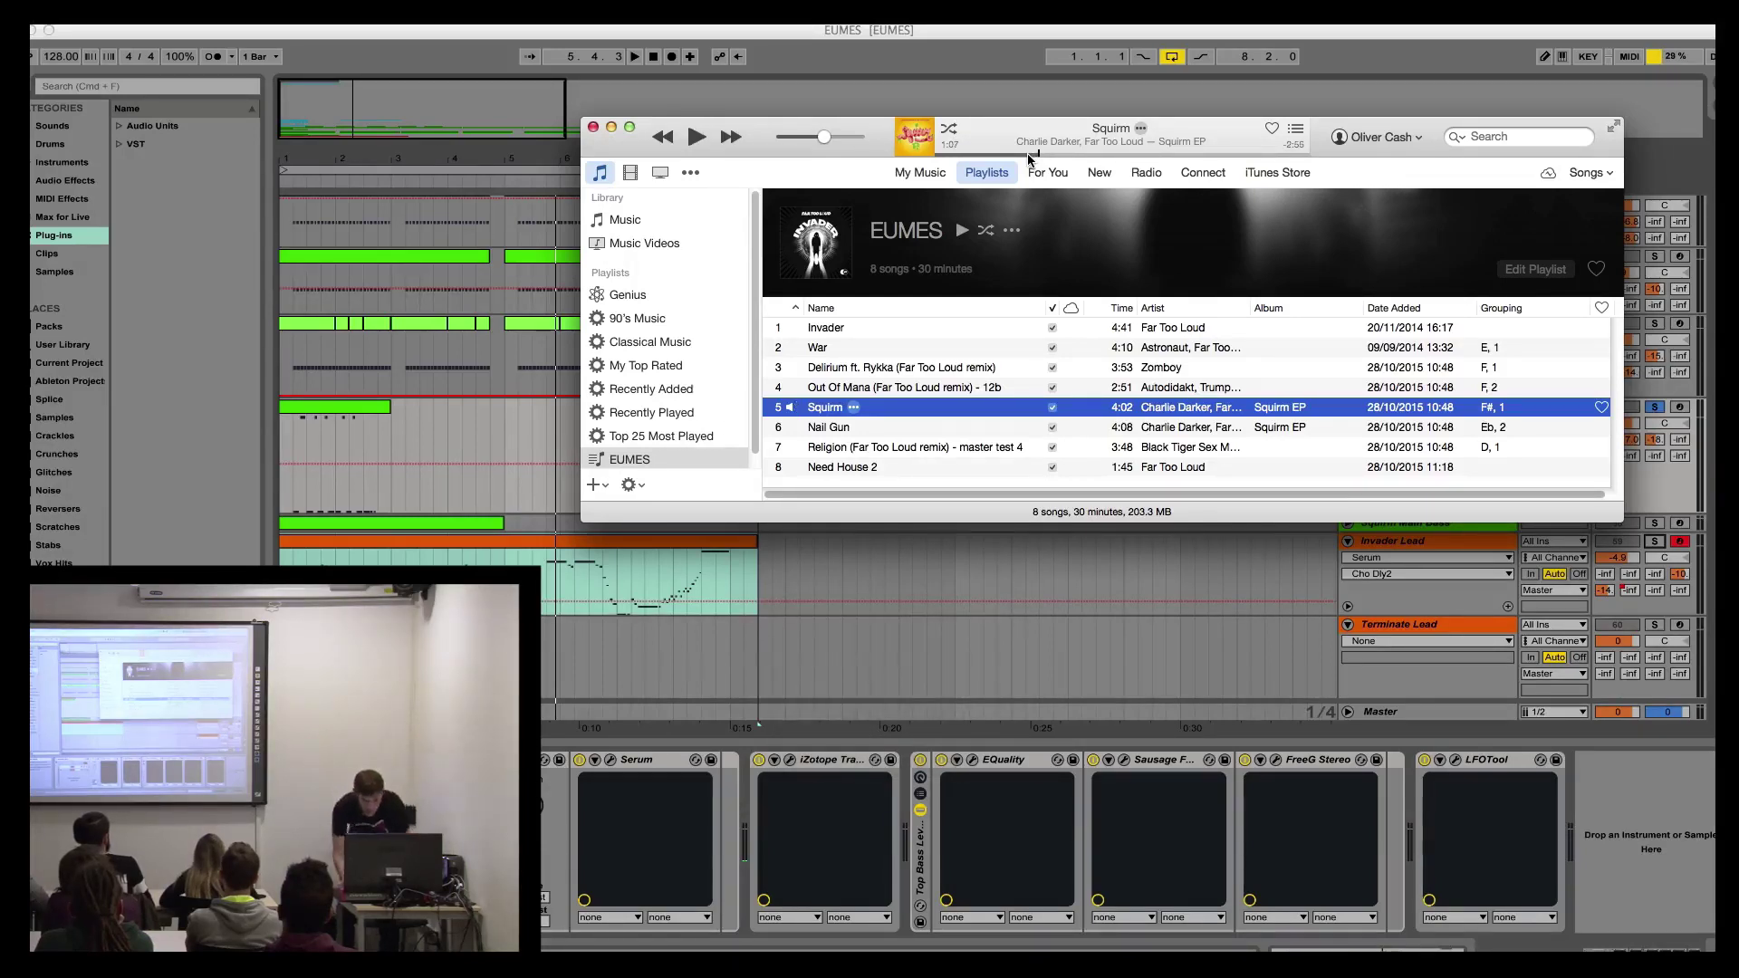
{"action": "key", "text": "space"}
Step: Return to Ableton Live, play the Squirm Springy Serum clip with the system volume adjusted, and stop playback
{"action": "left_click", "coordinate": [449, 436]}
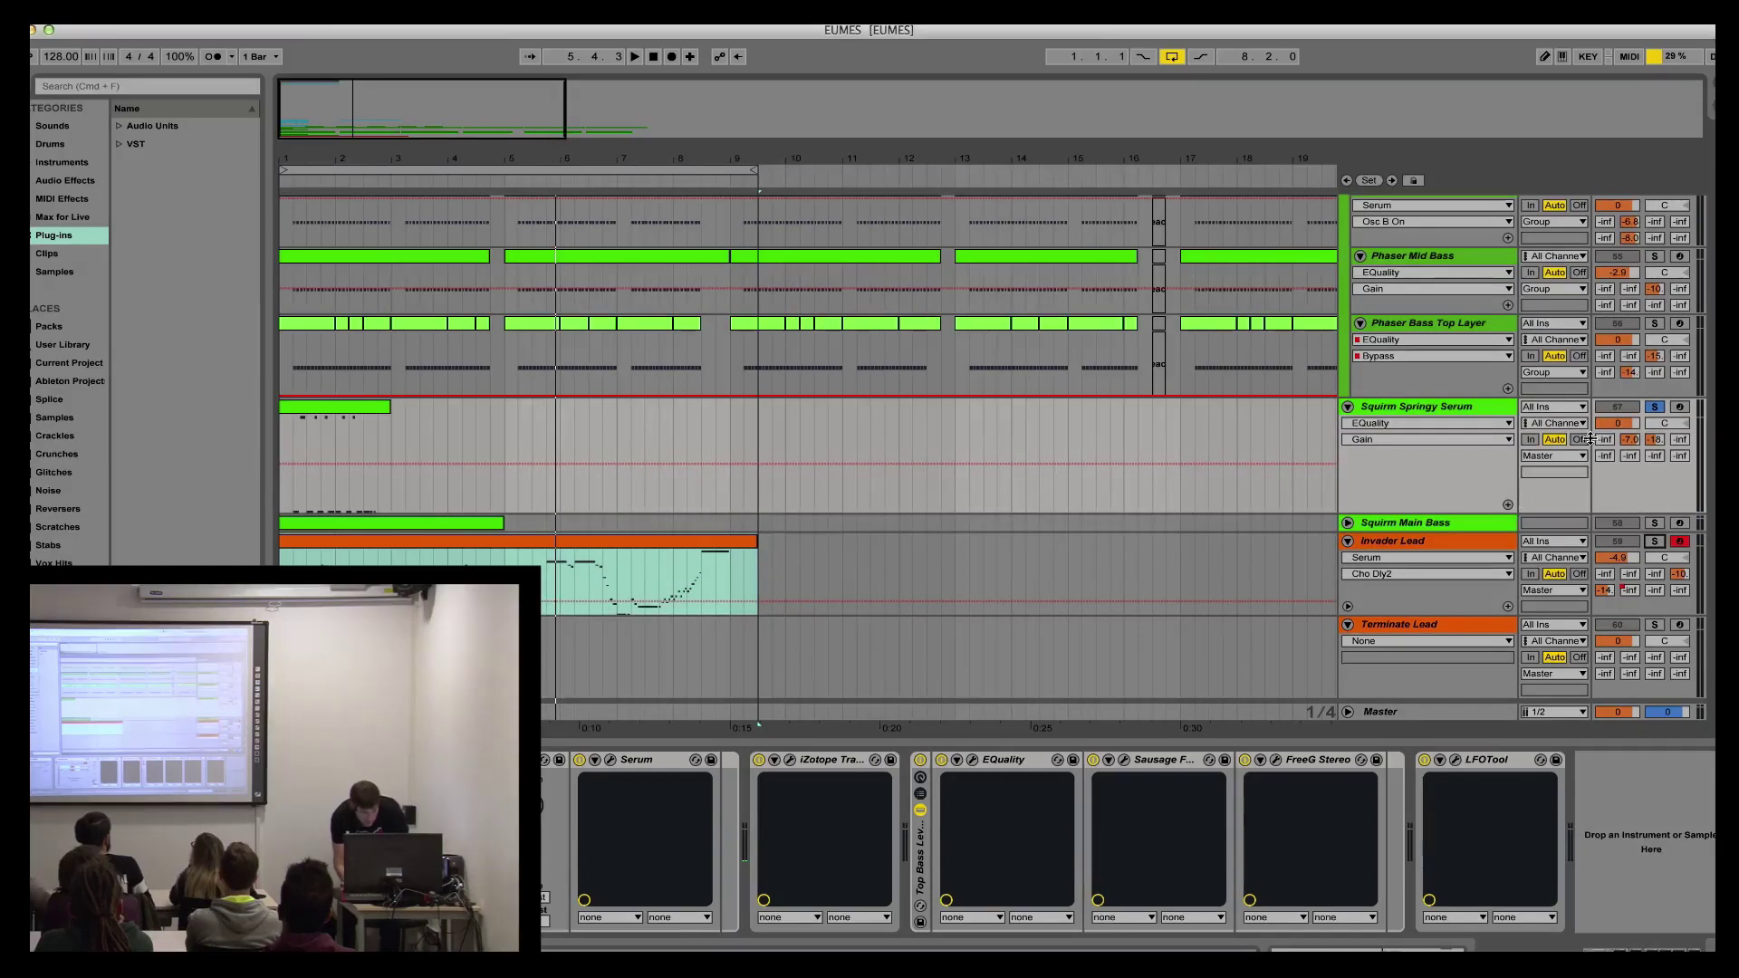
{"action": "left_click", "coordinate": [366, 406]}
{"action": "key", "text": "space"}
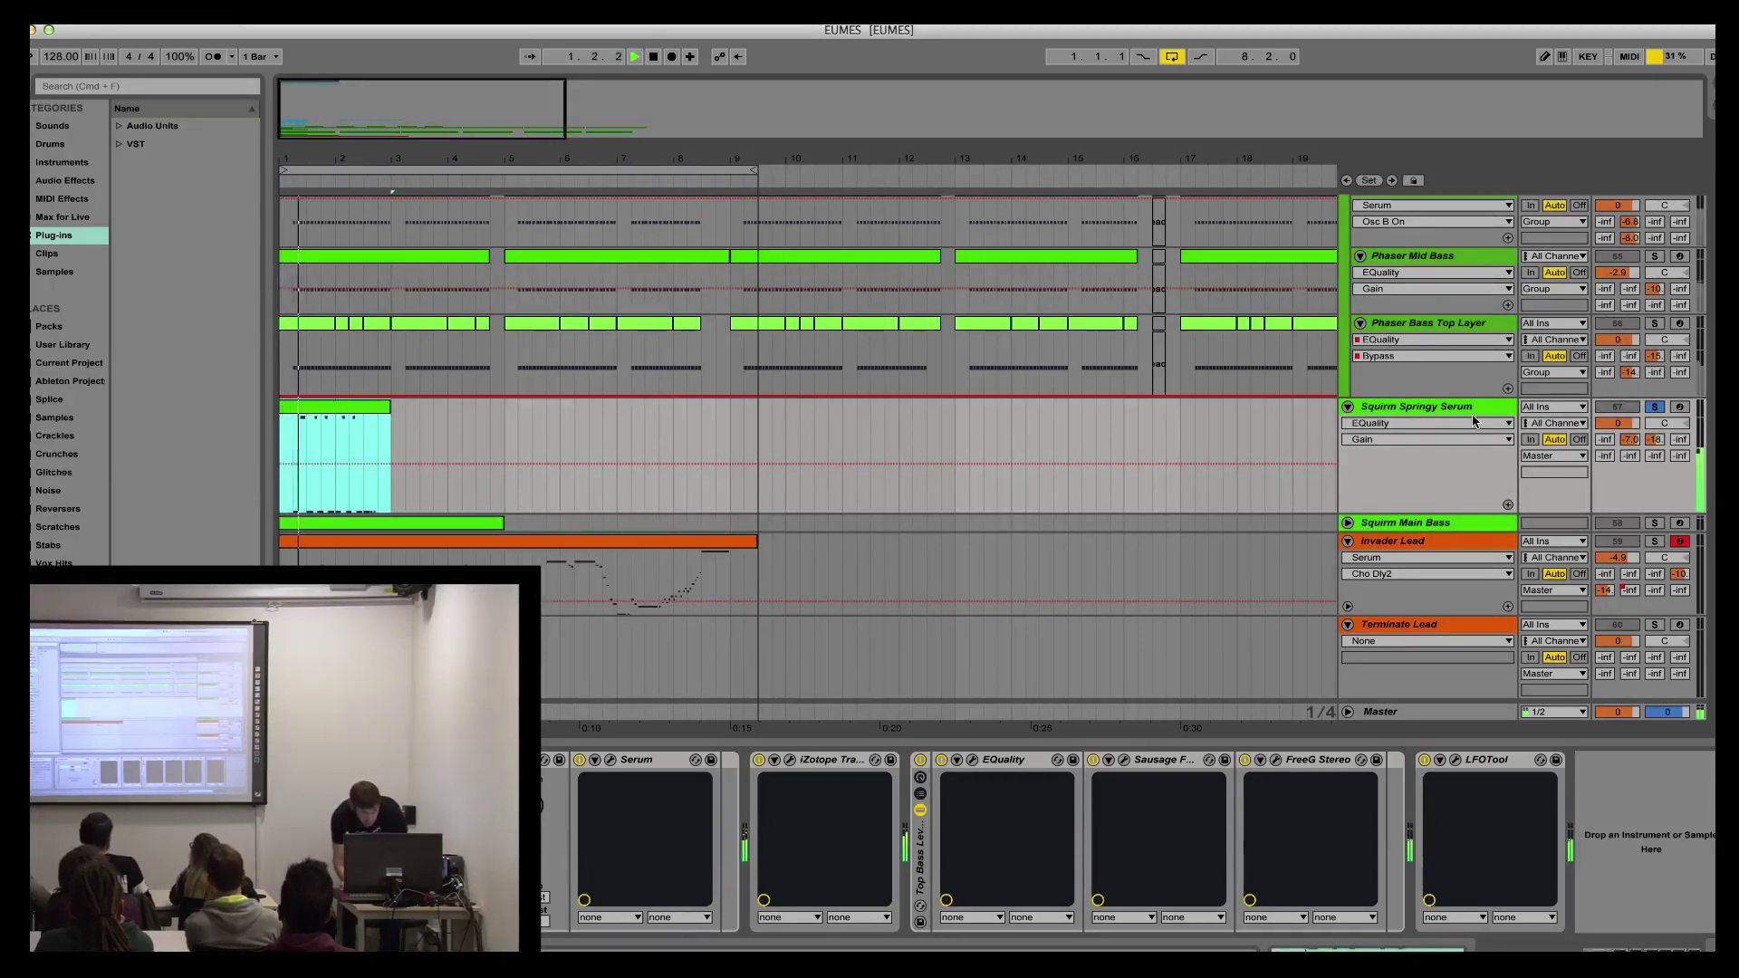
{"action": "key", "text": "XF86AudioMute"}
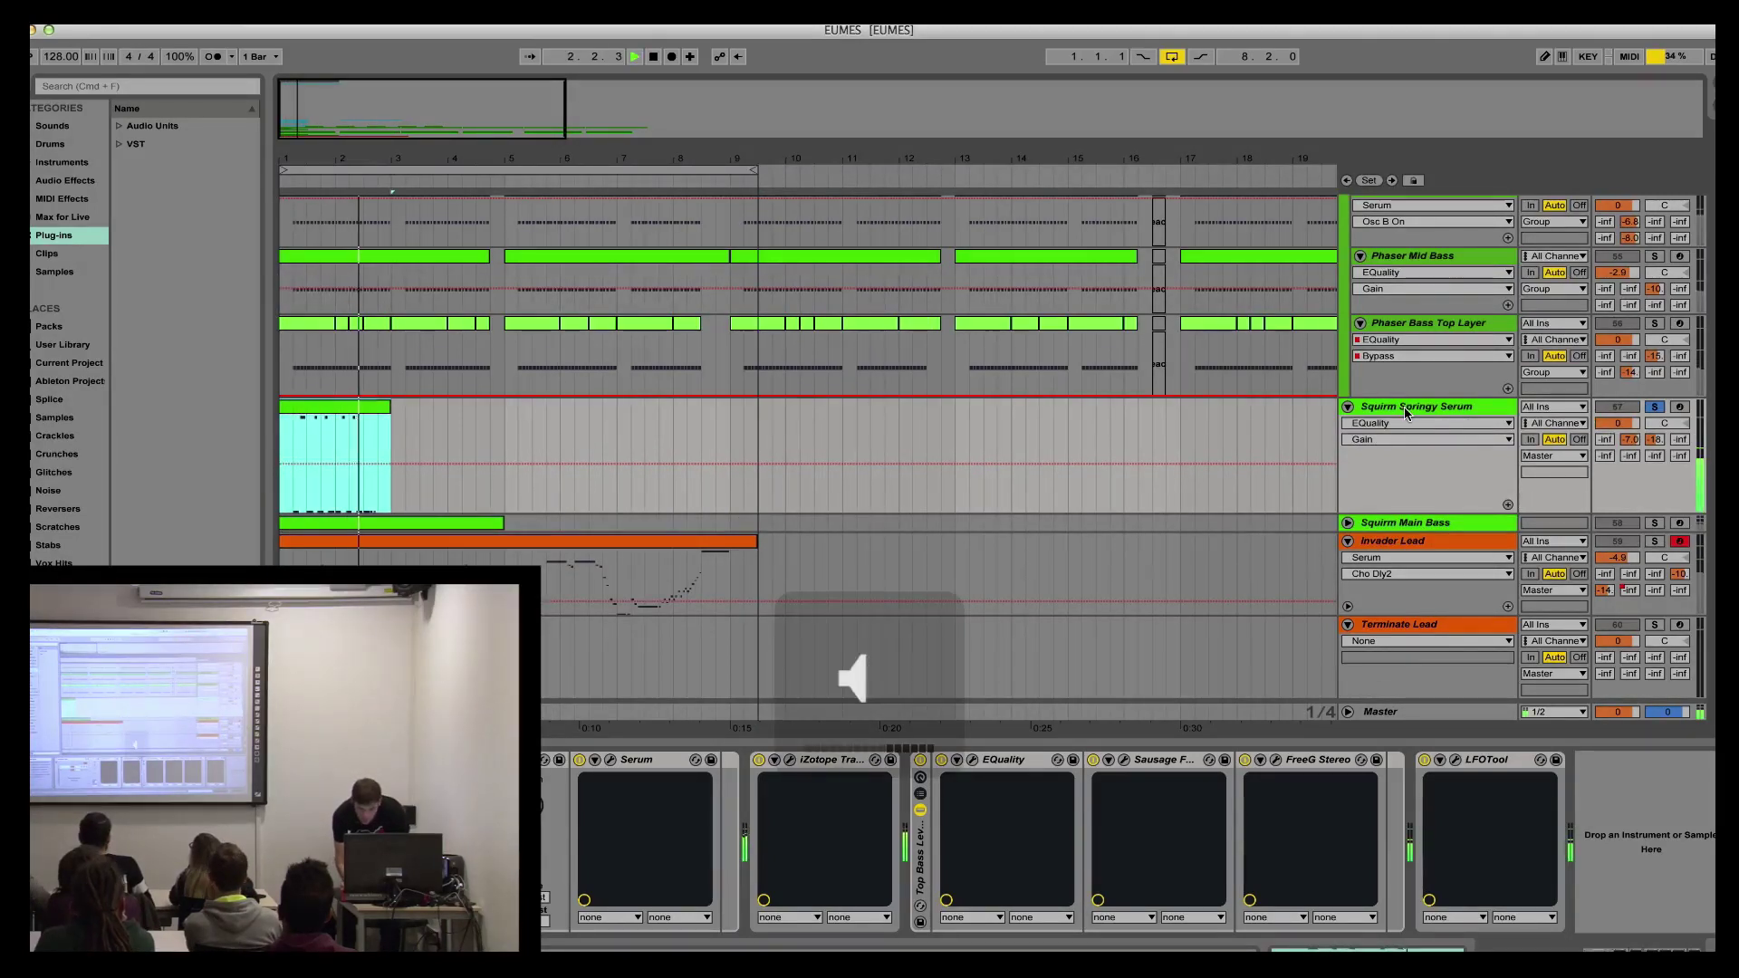
{"action": "left_click", "coordinate": [1439, 469]}
{"action": "key", "text": "space"}
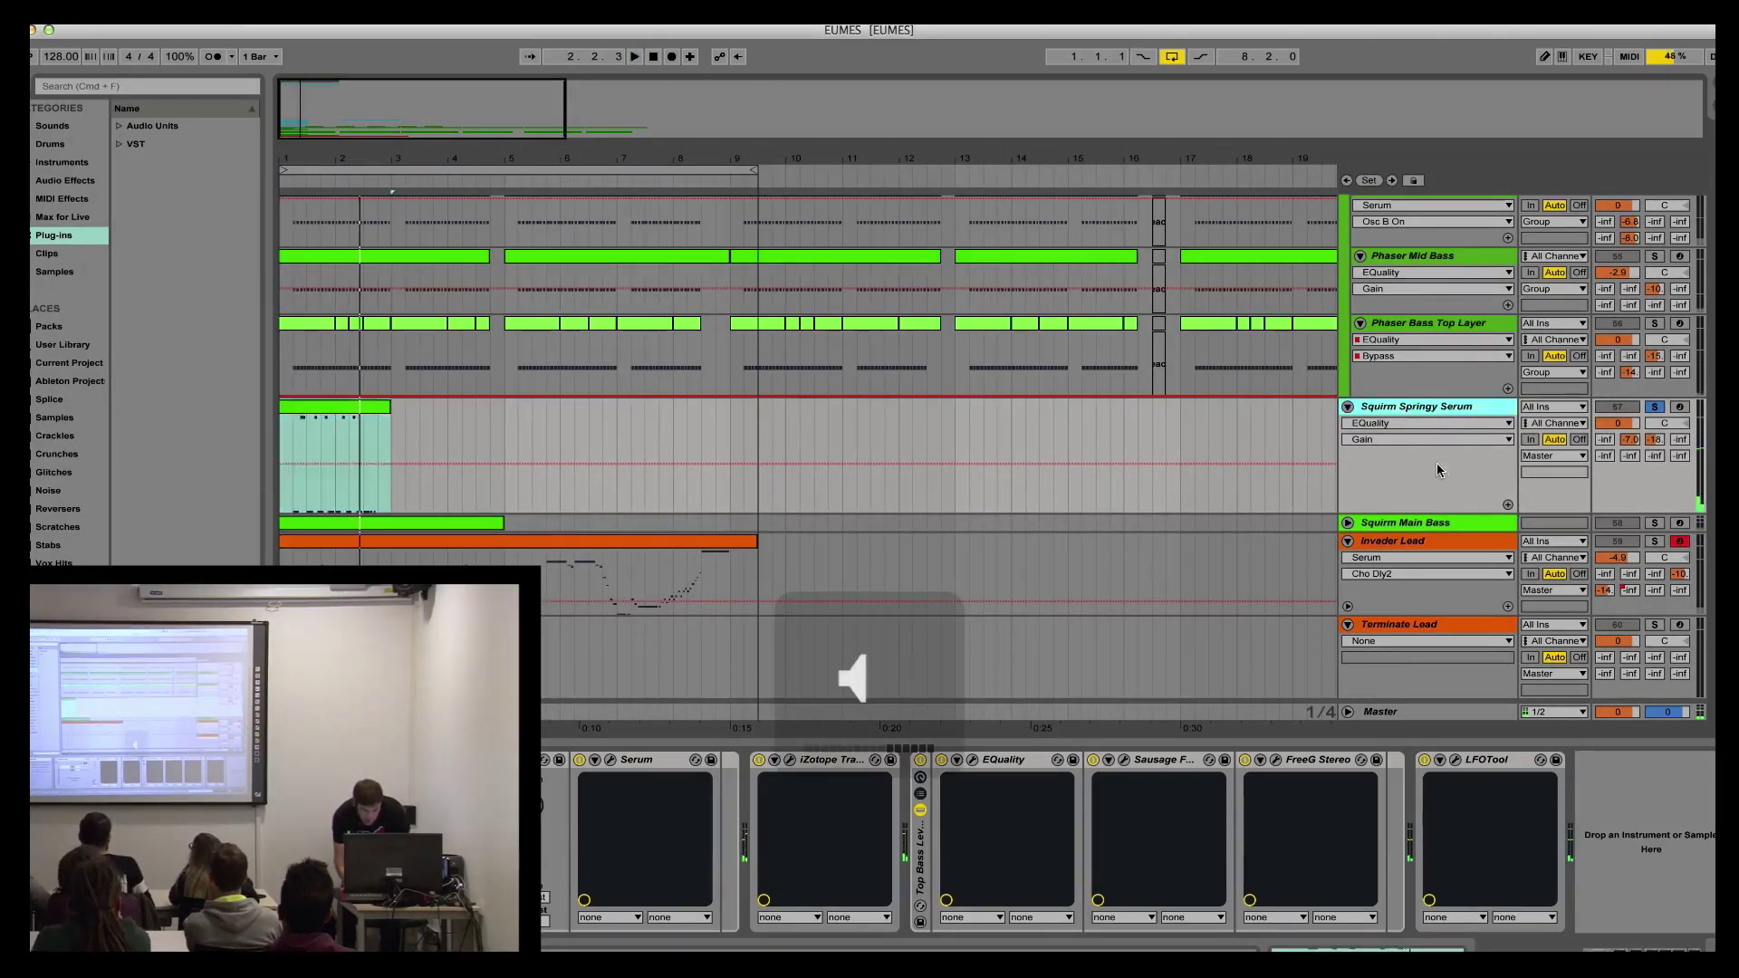
Step: Open the Squirm Springy Serum track's Serum, view its effects page, and return to the oscillators with the window moved clear of the screen edge
{"action": "left_click", "coordinate": [611, 762]}
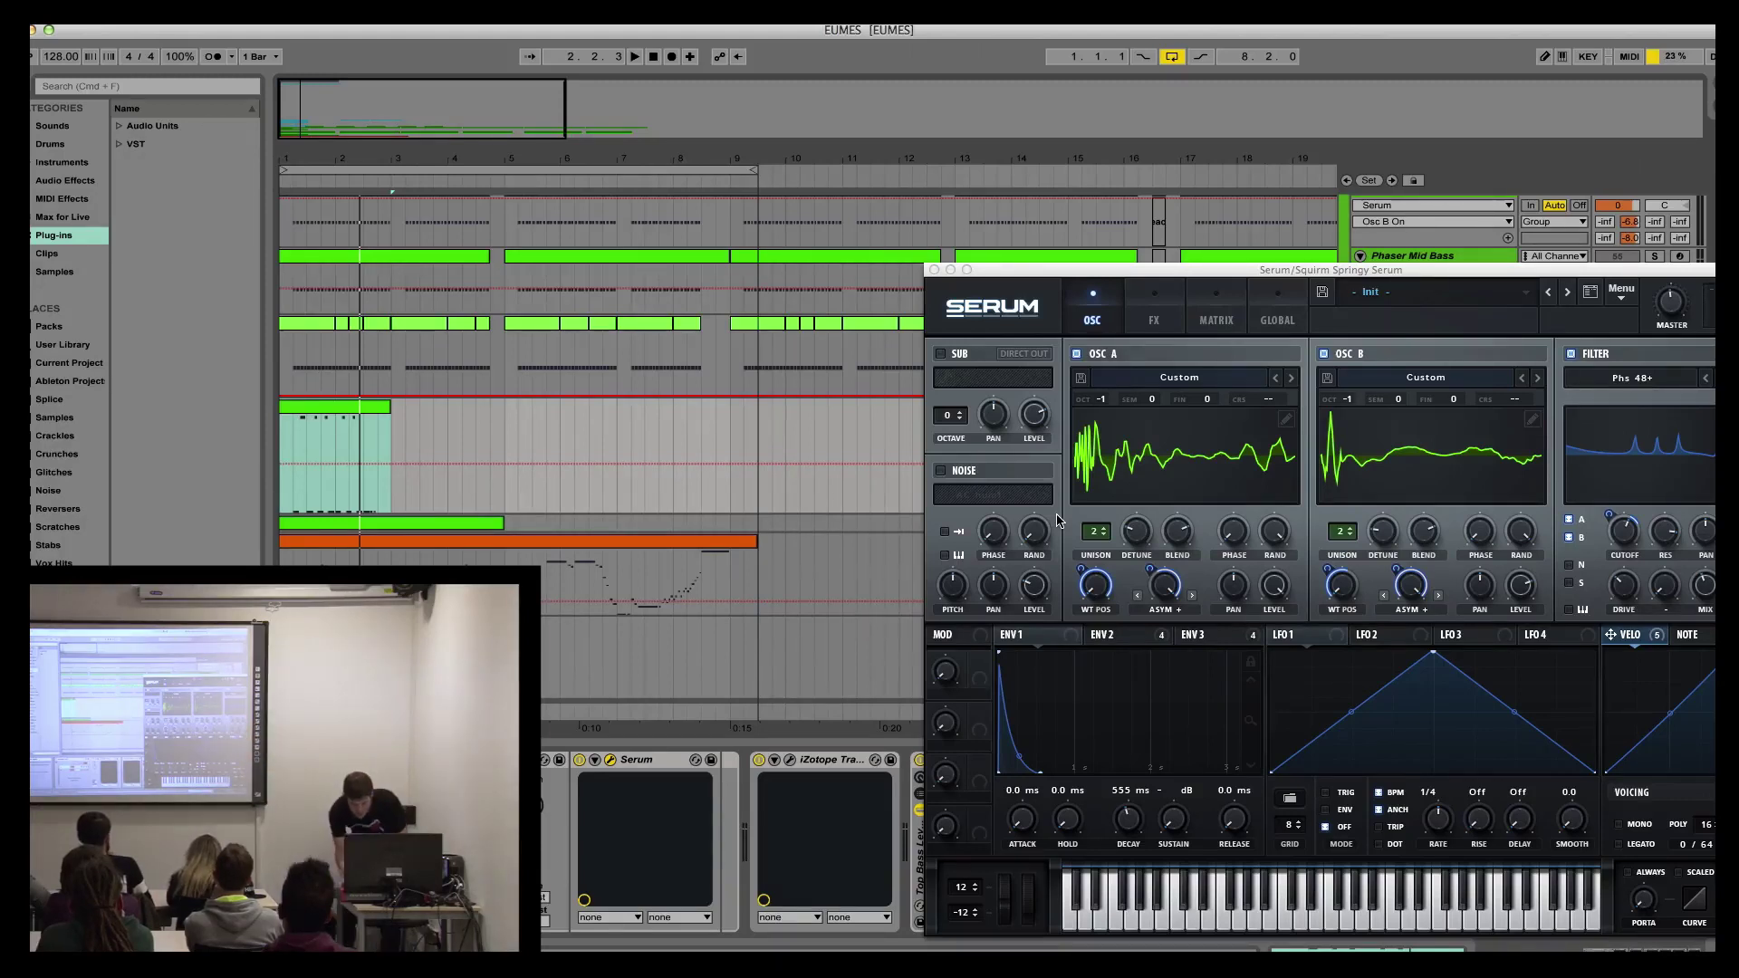
{"action": "left_click", "coordinate": [1168, 318]}
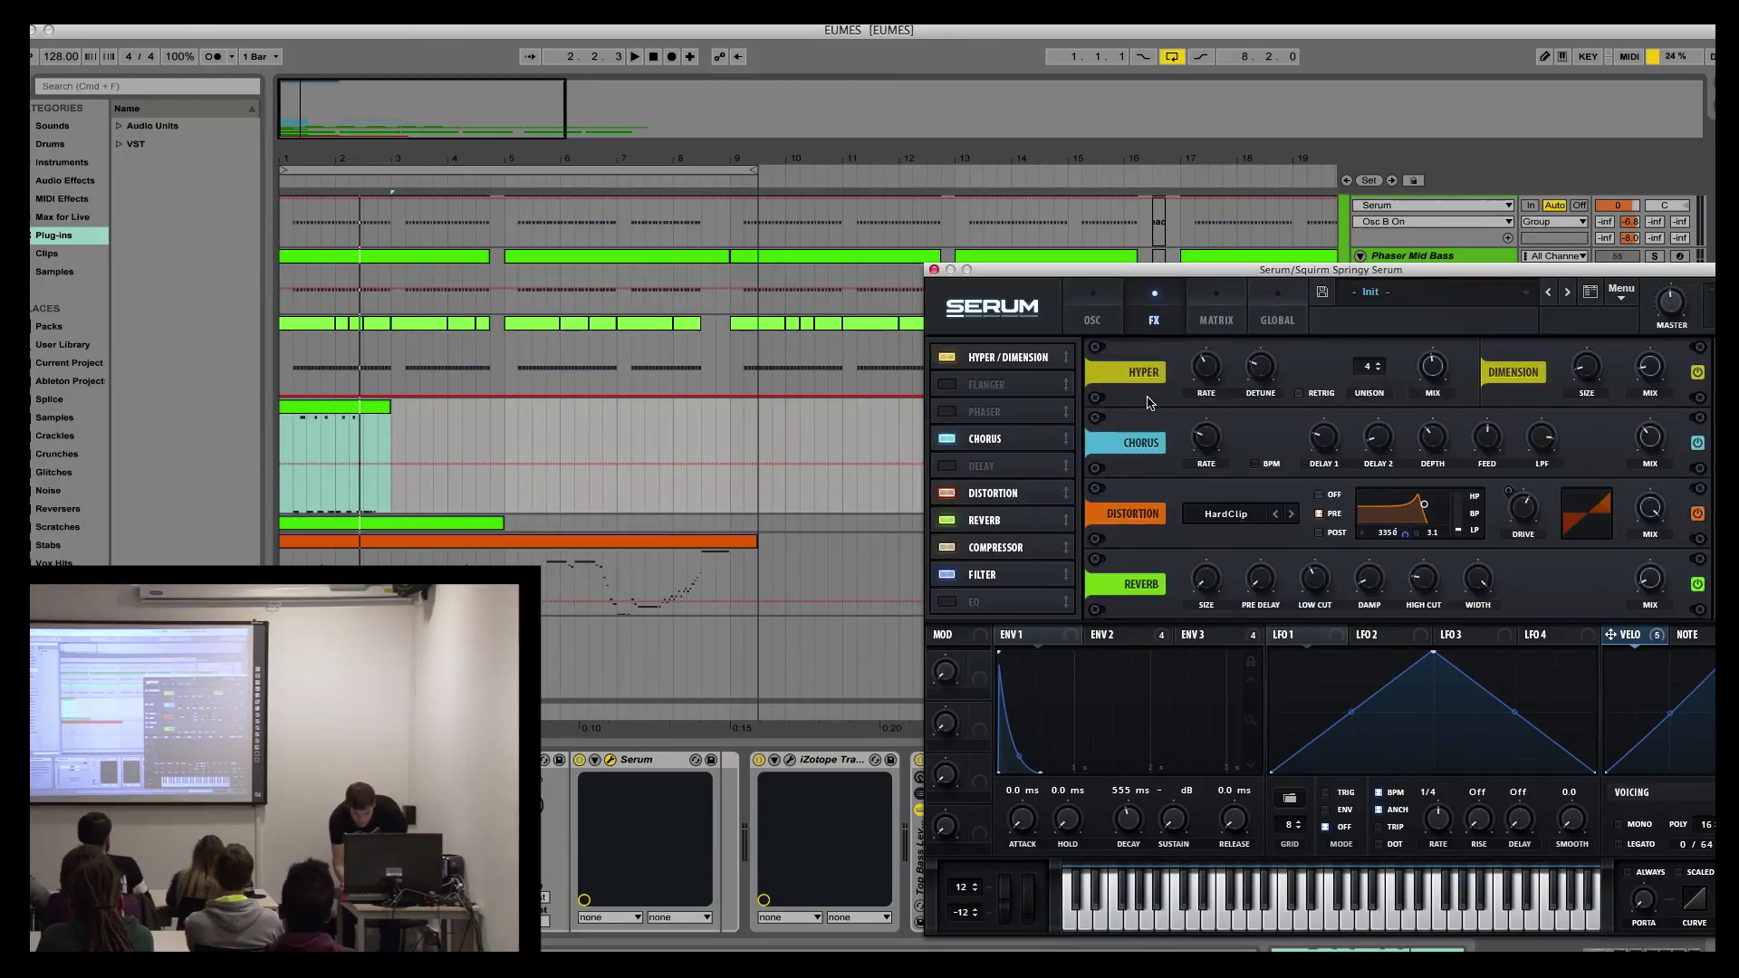
{"action": "left_click_drag", "start_coordinate": [1109, 269], "coordinate": [888, 116]}
{"action": "left_click", "coordinate": [869, 161]}
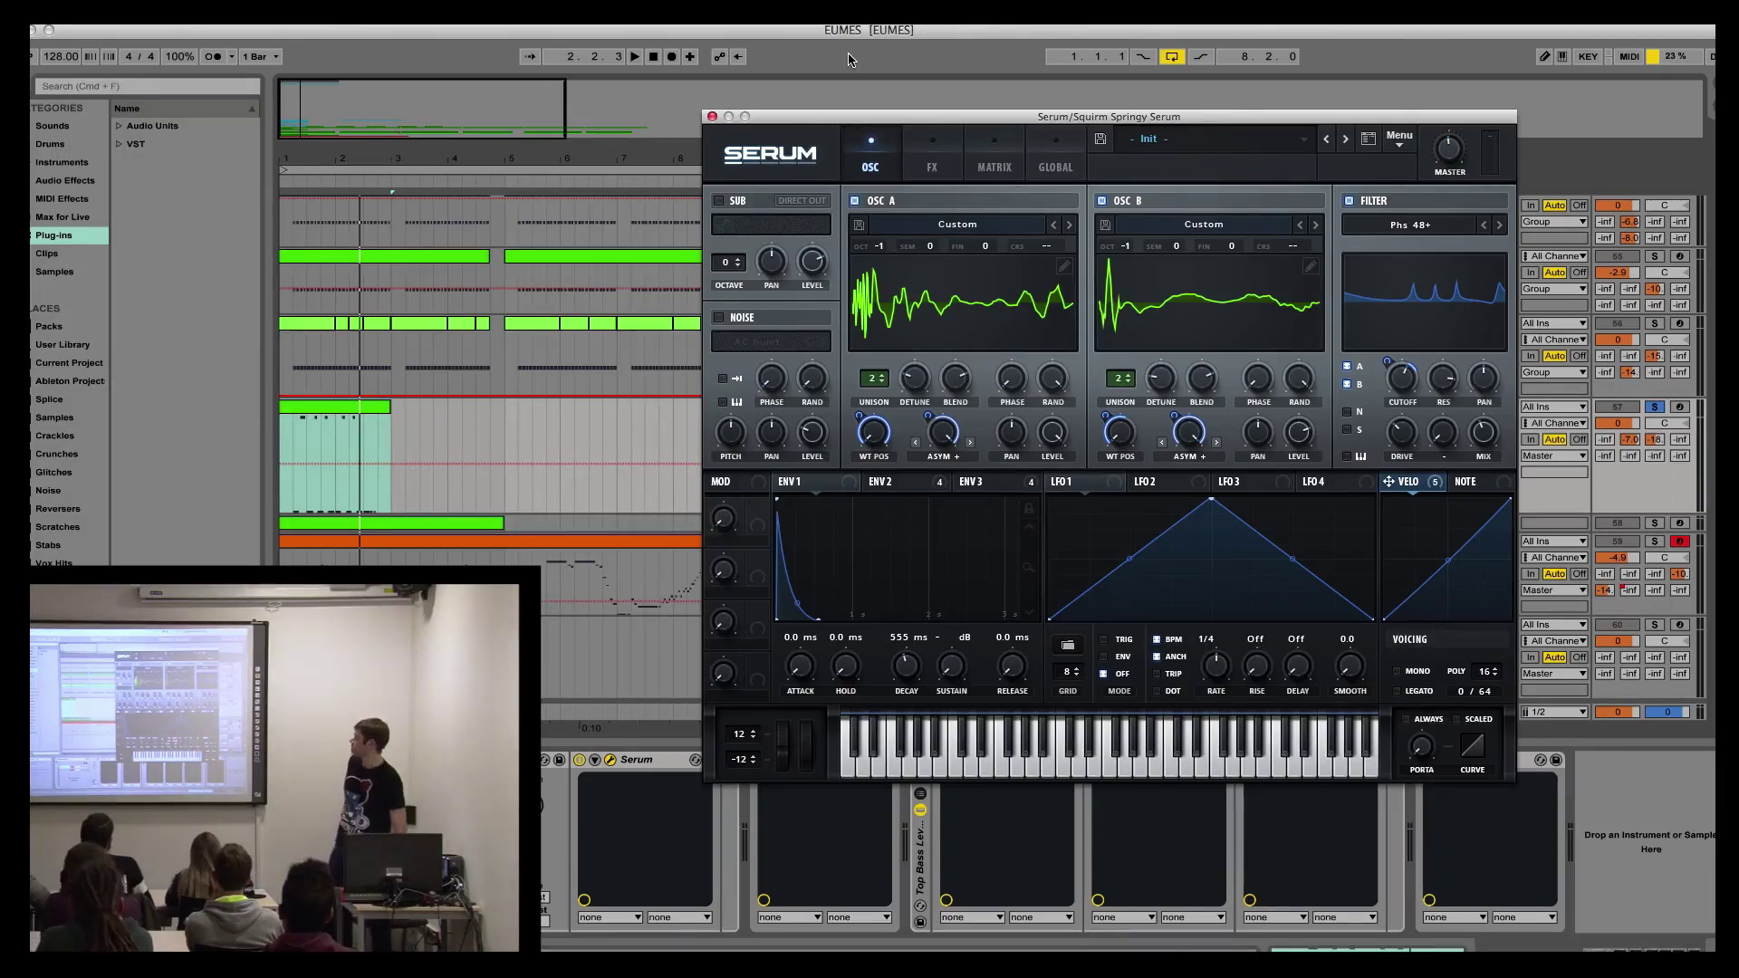
Step: Play the Squirm clip to watch Serum's wavetables move, shift the plug-in window up off the device chain, and replay it
{"action": "key", "text": "space"}
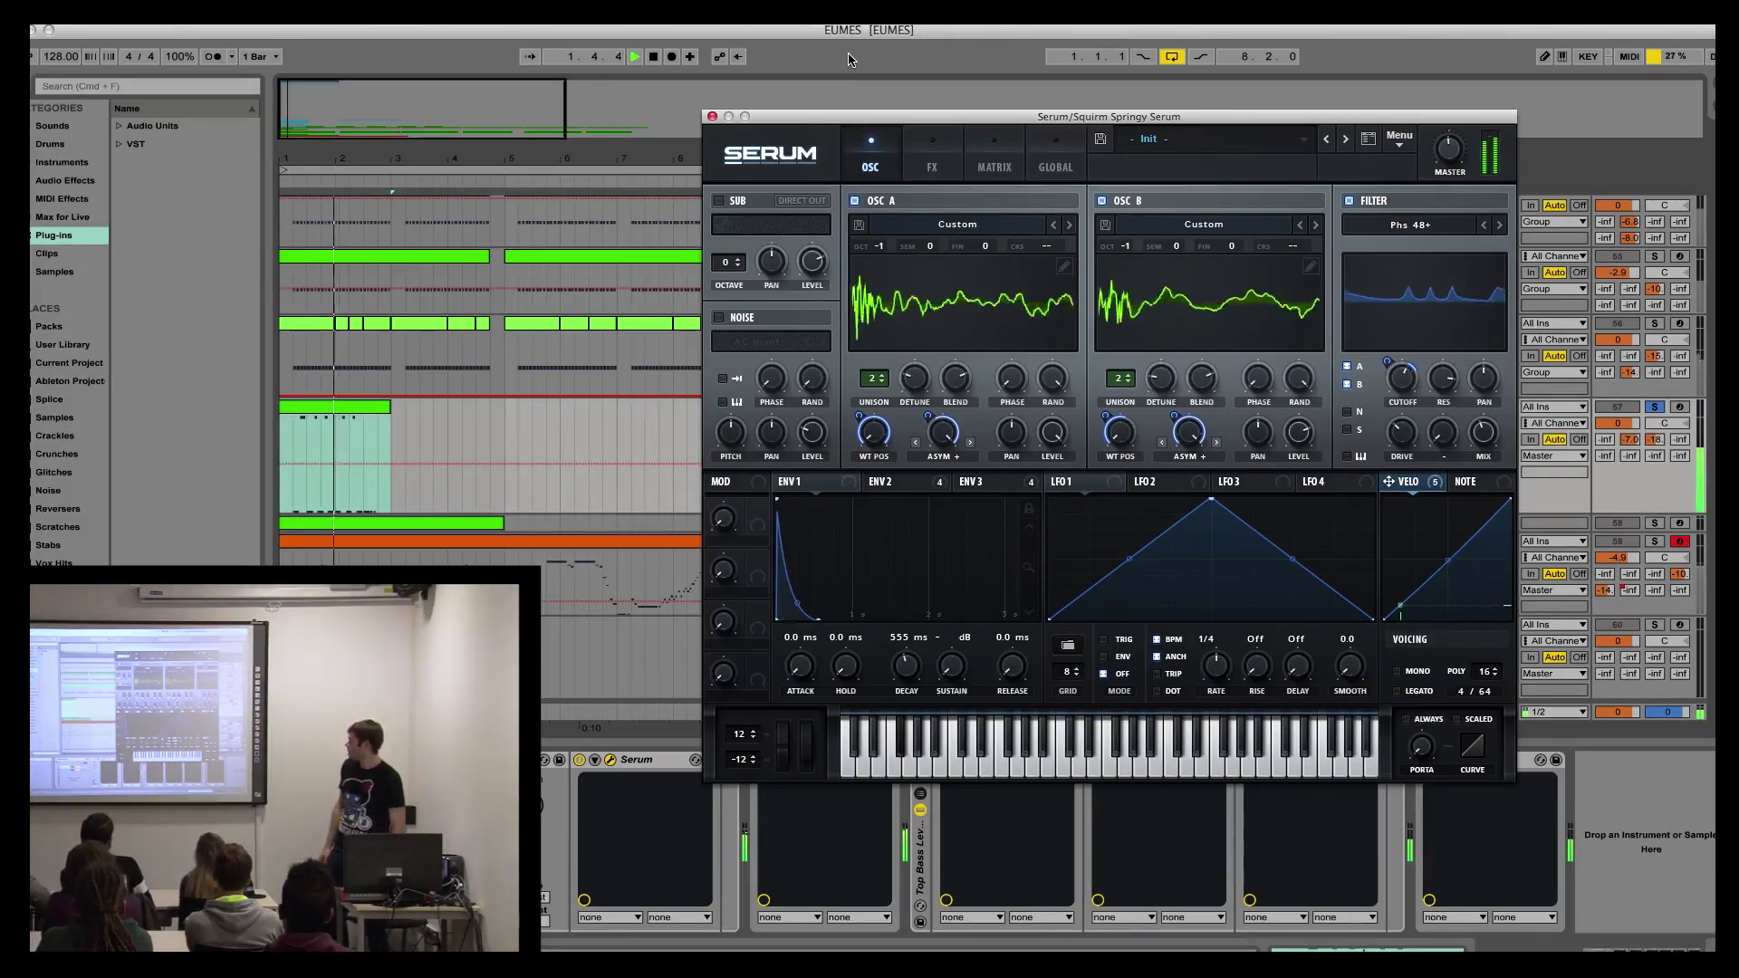
{"action": "key", "text": "space"}
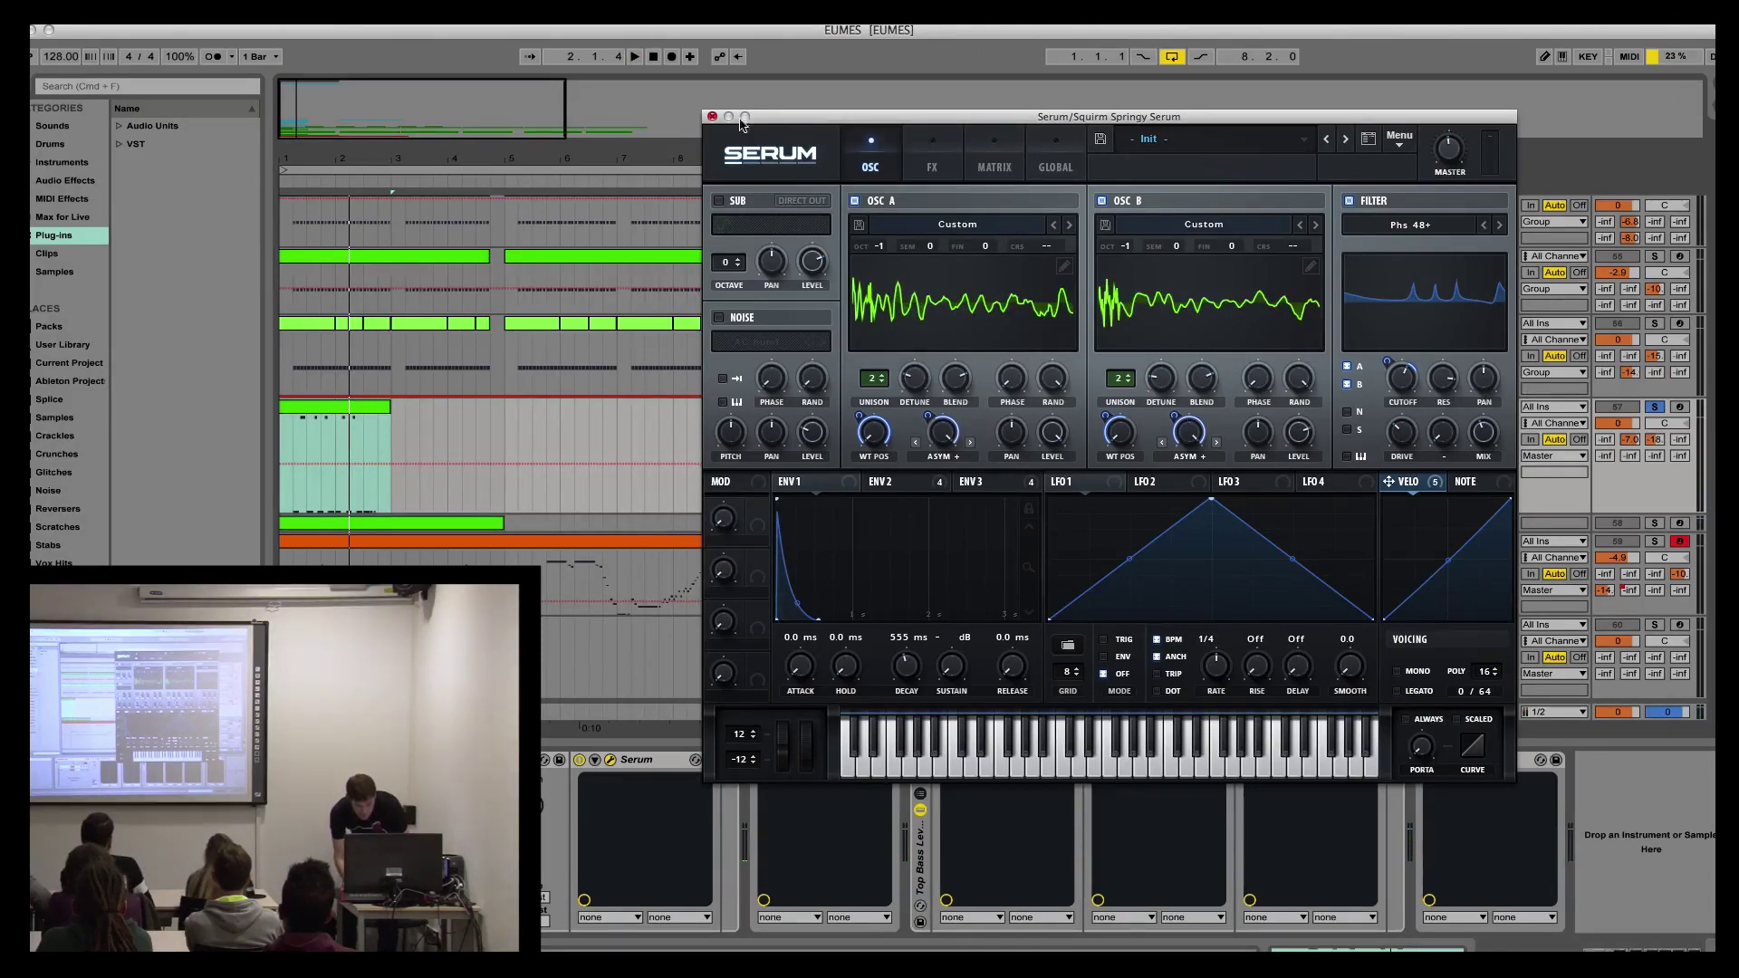
{"action": "left_click_drag", "start_coordinate": [741, 121], "coordinate": [709, 31]}
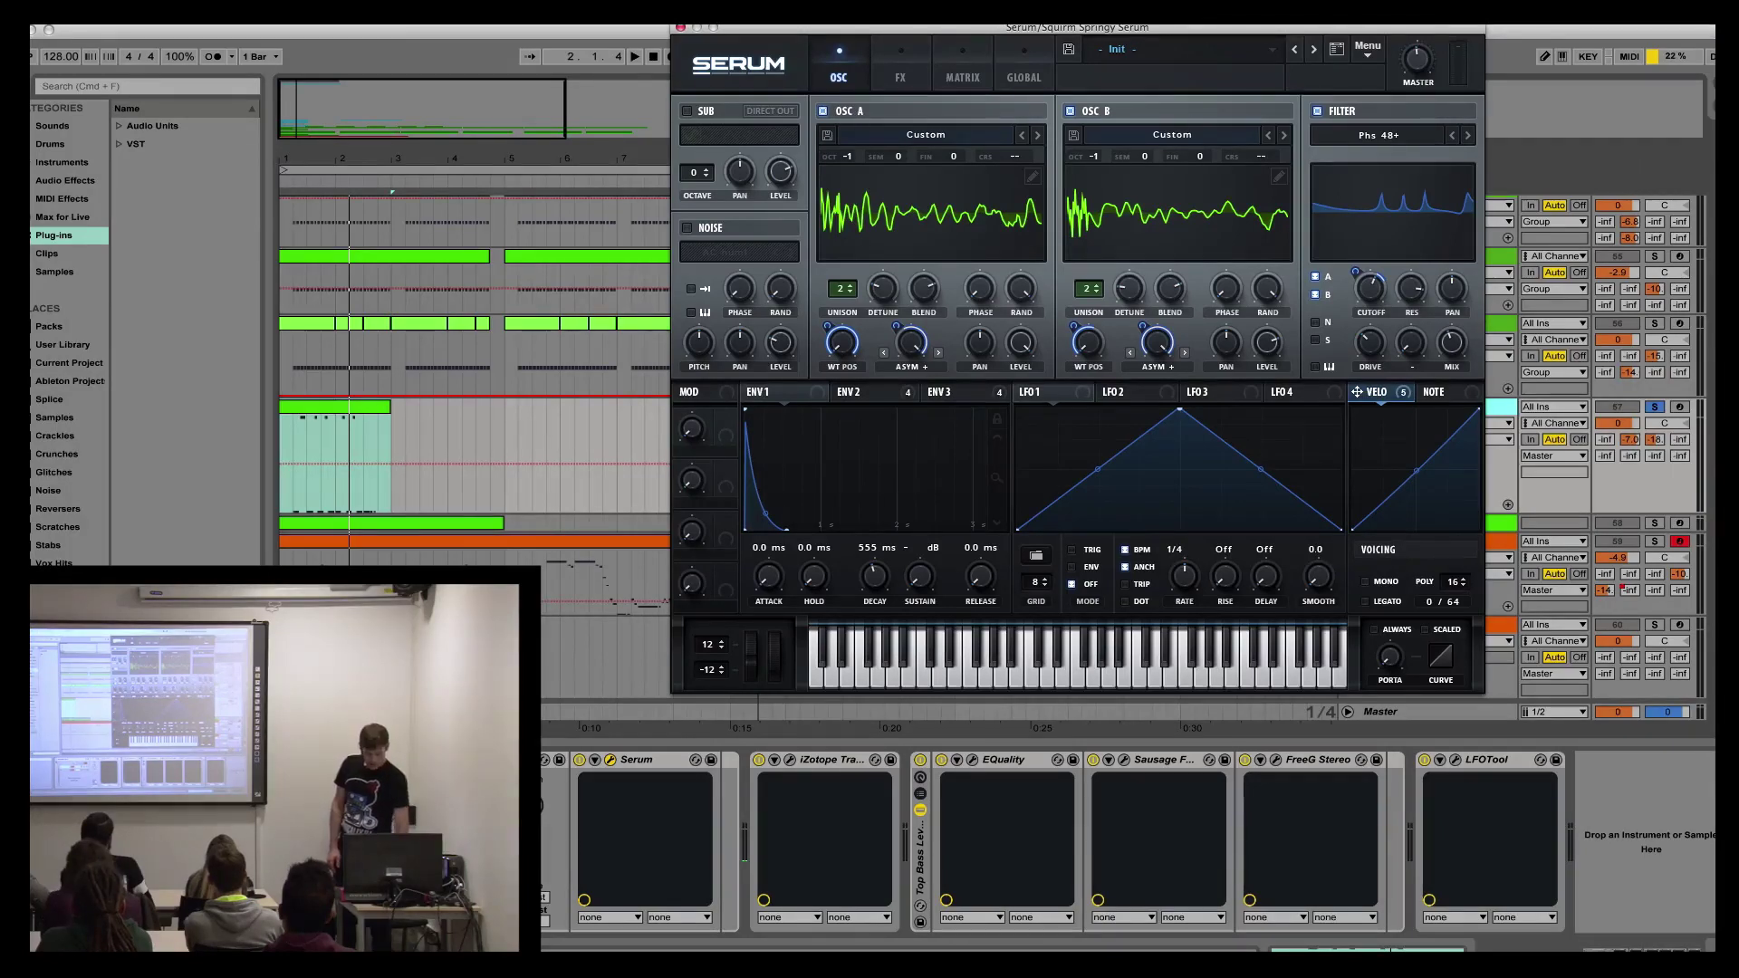
{"action": "key", "text": "space"}
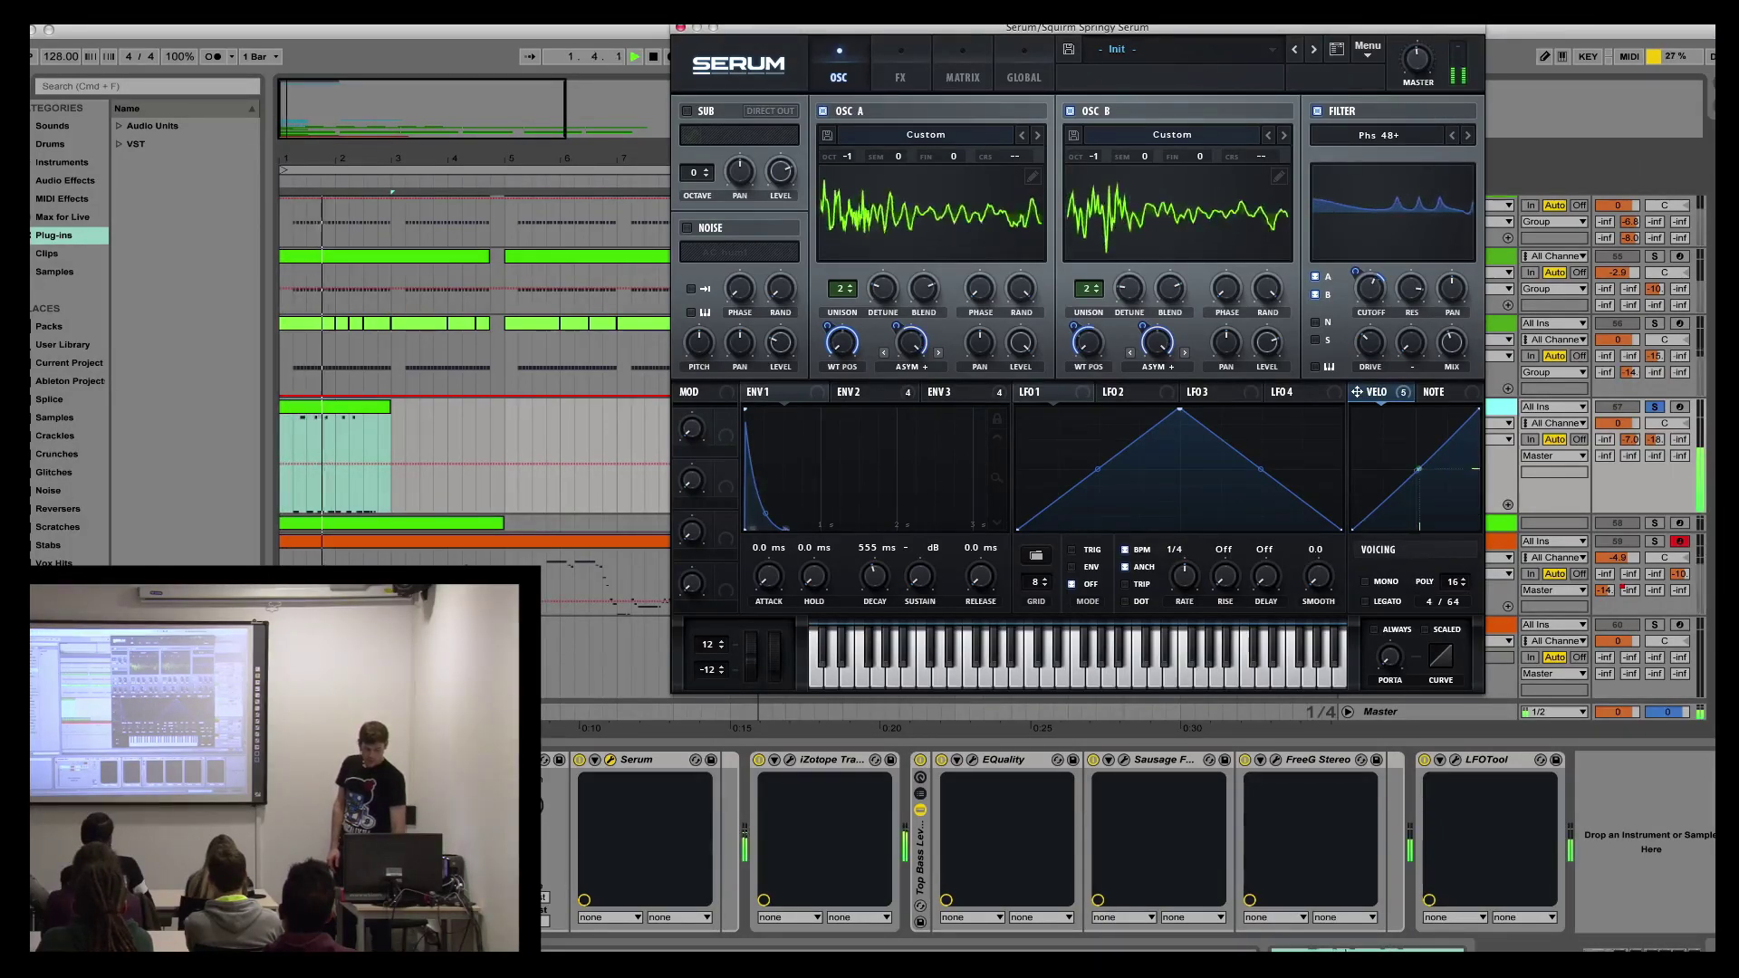
{"action": "key", "text": "space"}
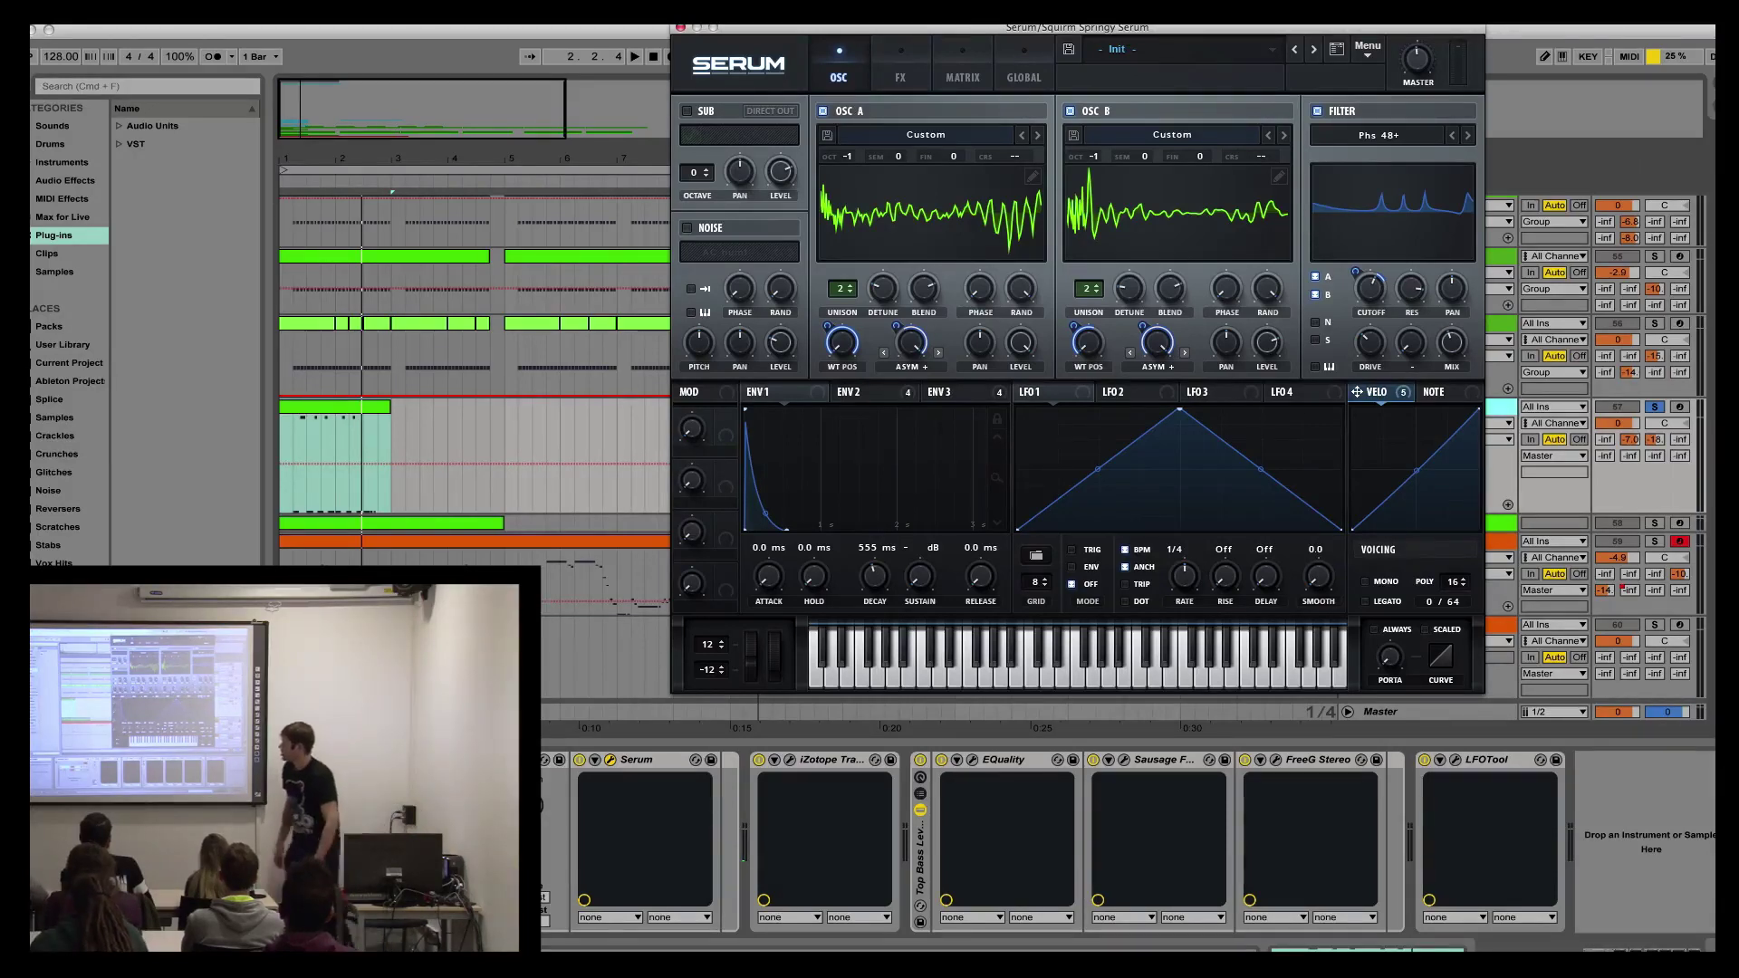
Step: Close the Squirm Springy Serum plug-in window and select the Invader Lead track to show its devices
{"action": "left_click", "coordinate": [389, 833]}
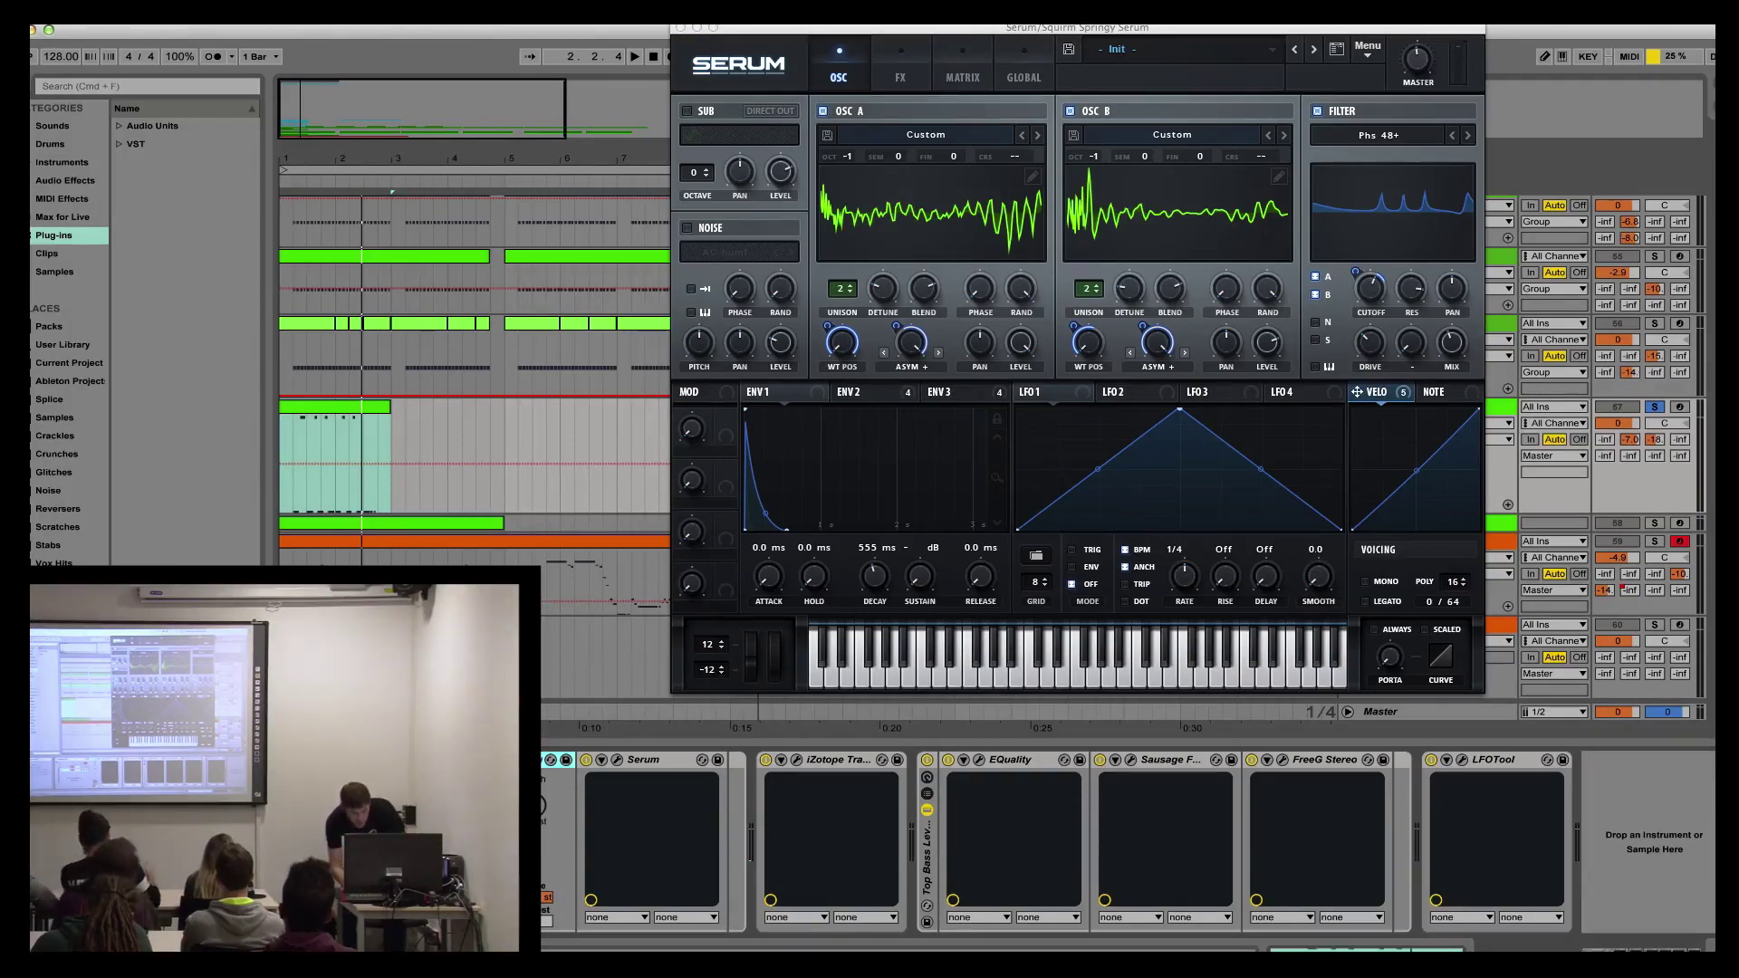
{"action": "left_click", "coordinate": [680, 28]}
{"action": "left_click", "coordinate": [1413, 573]}
{"action": "left_click", "coordinate": [1427, 549]}
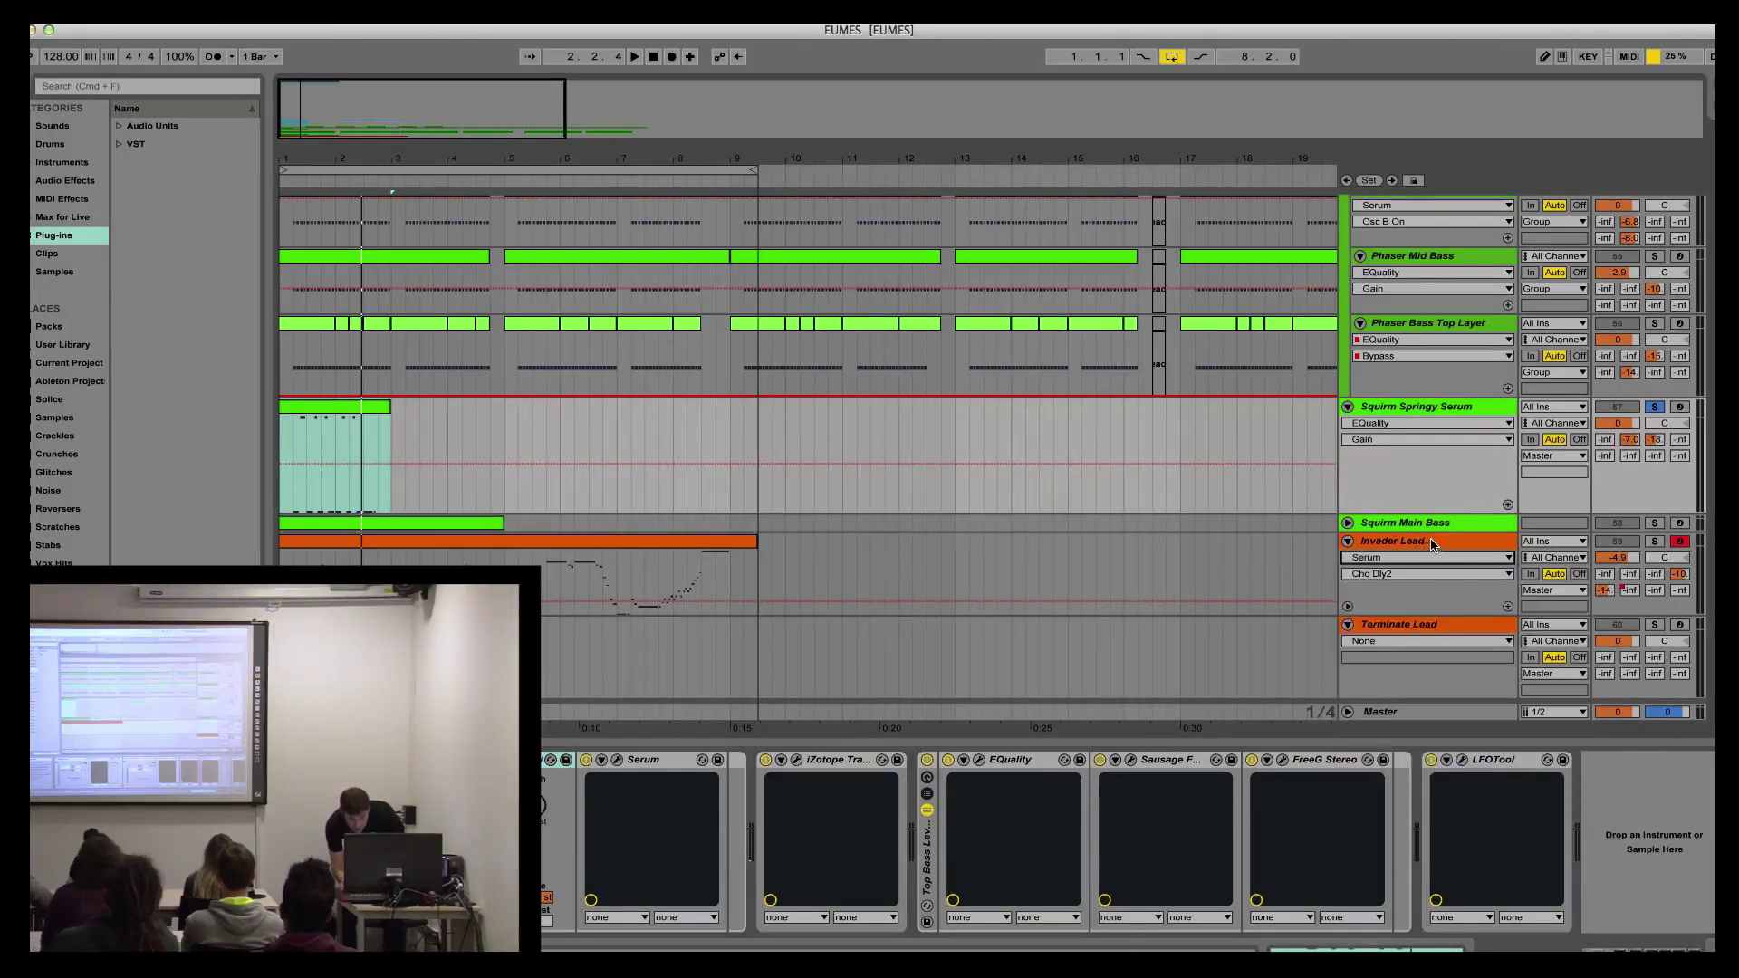
{"action": "left_click", "coordinate": [1435, 544]}
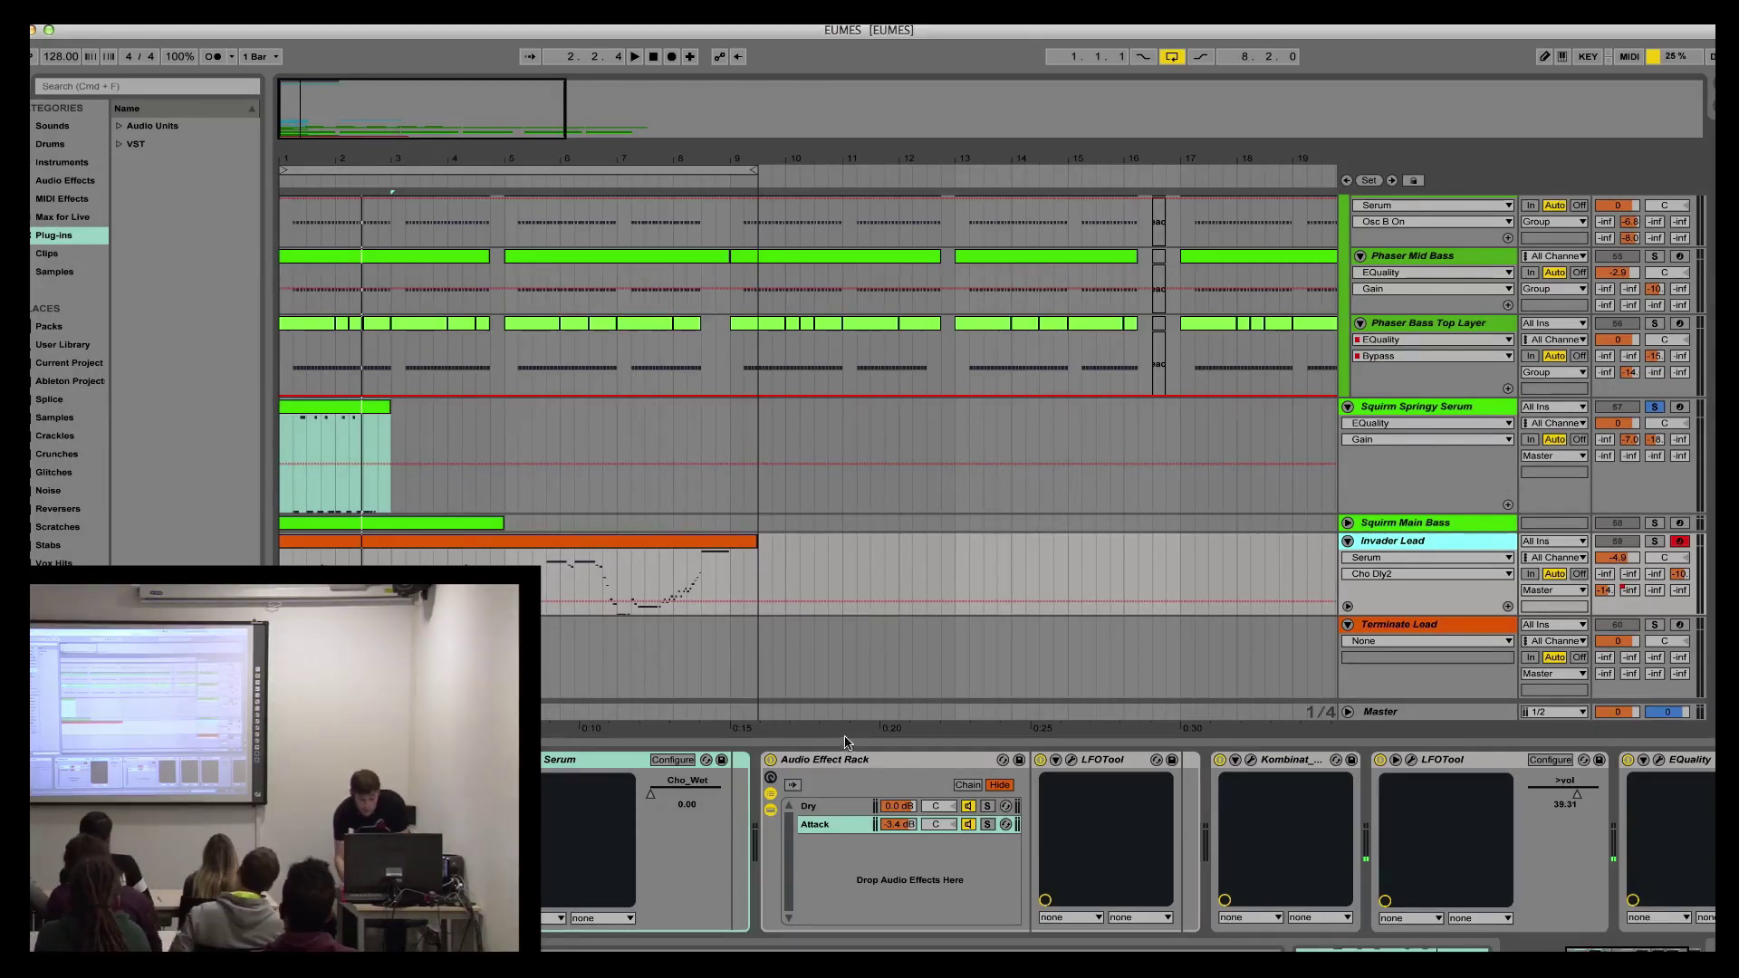
Step: Compare the Dry and Attack chains of the Invader Lead's Audio Effect Rack and open the Attack chain's LFOTool
{"action": "left_click", "coordinate": [851, 760]}
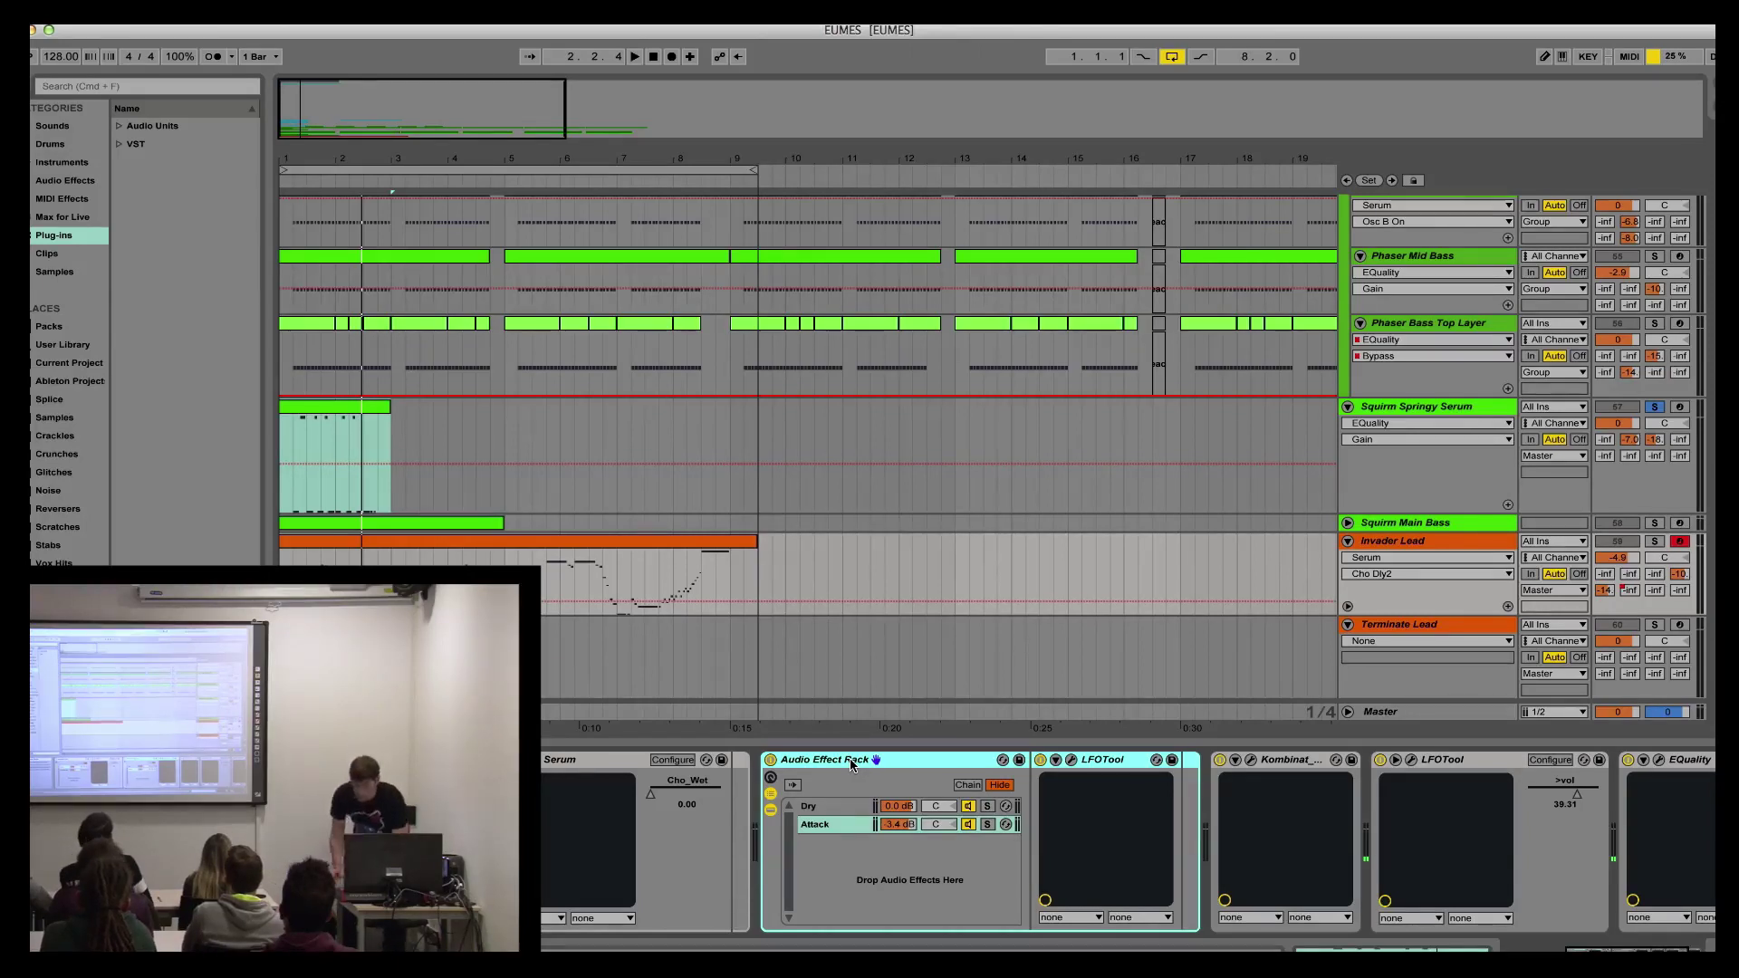
{"action": "left_click", "coordinate": [839, 809]}
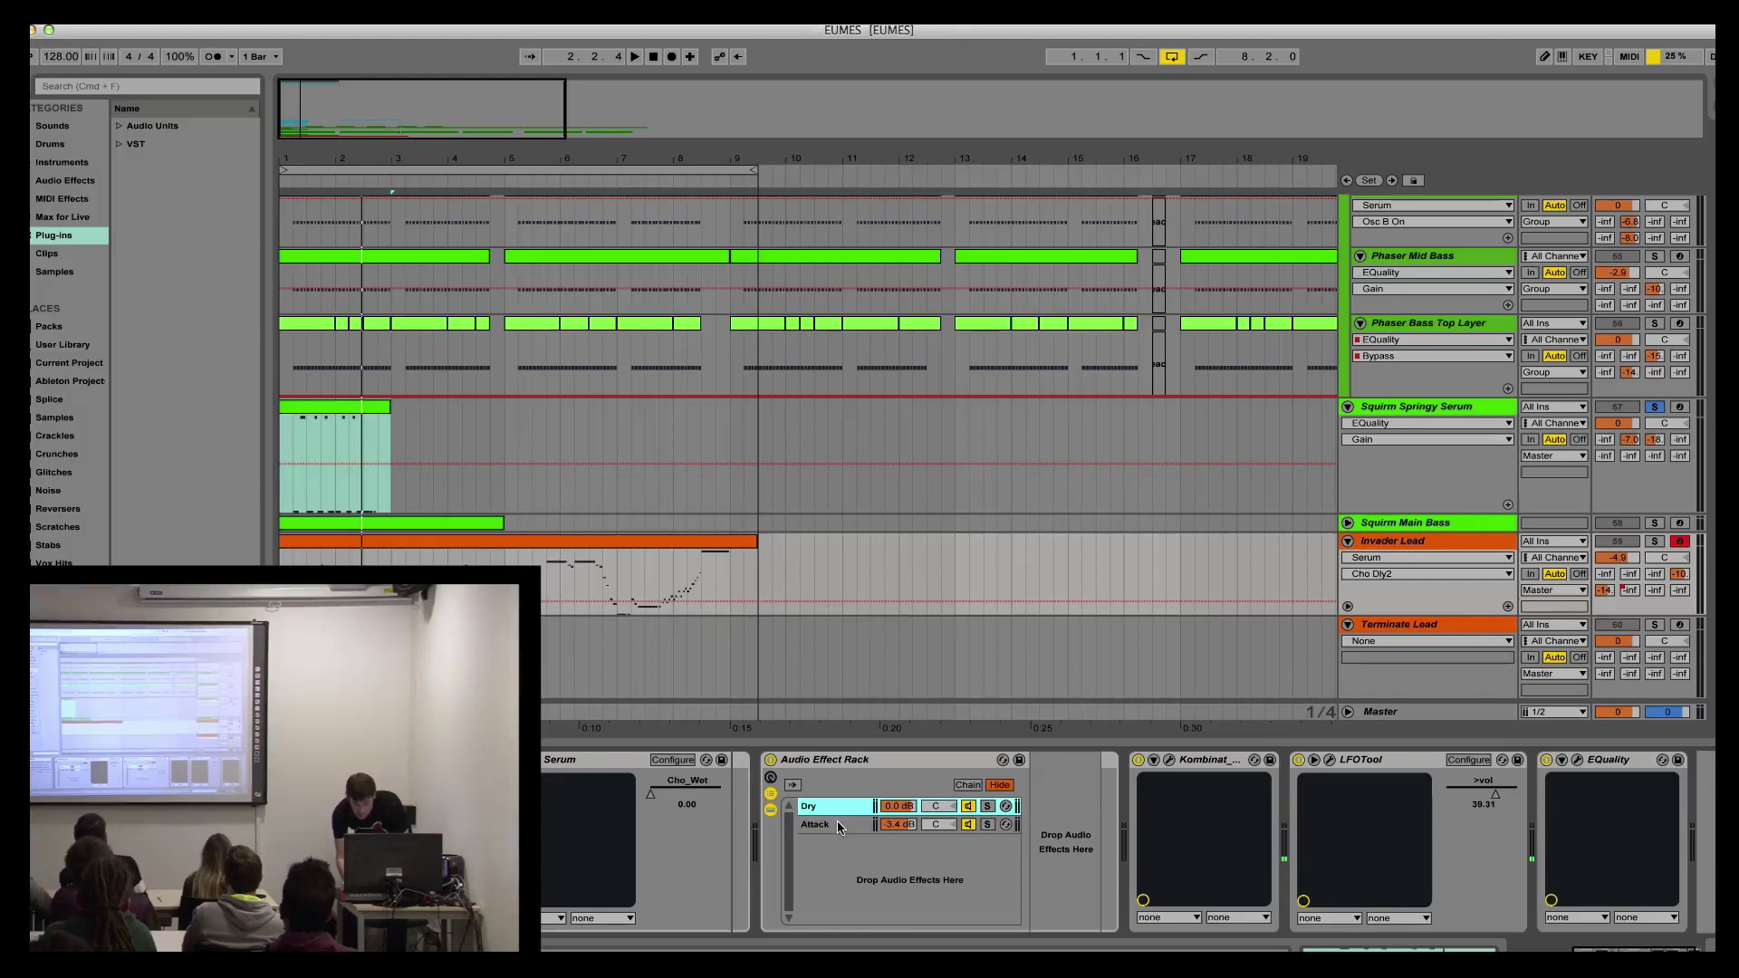
{"action": "left_click", "coordinate": [836, 824]}
{"action": "left_click", "coordinate": [1071, 760]}
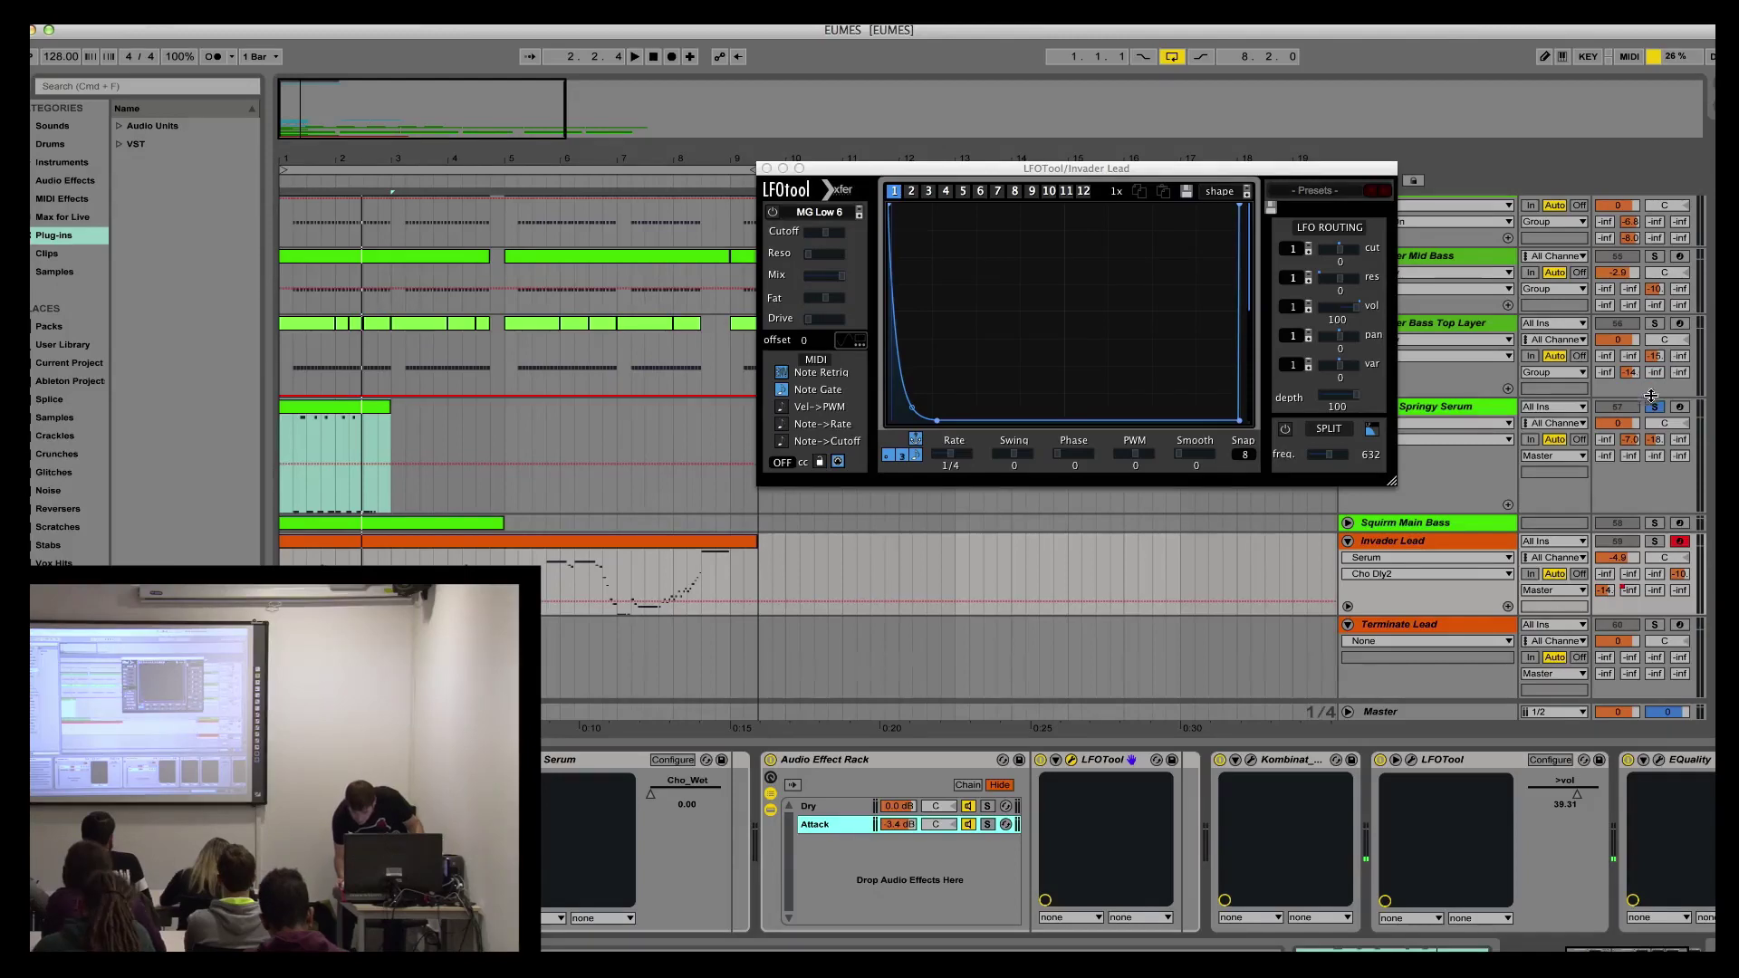
Step: Solo the Invader Lead track and deactivate the Attack chain in its Audio Effect Rack
{"action": "left_click", "coordinate": [1654, 541]}
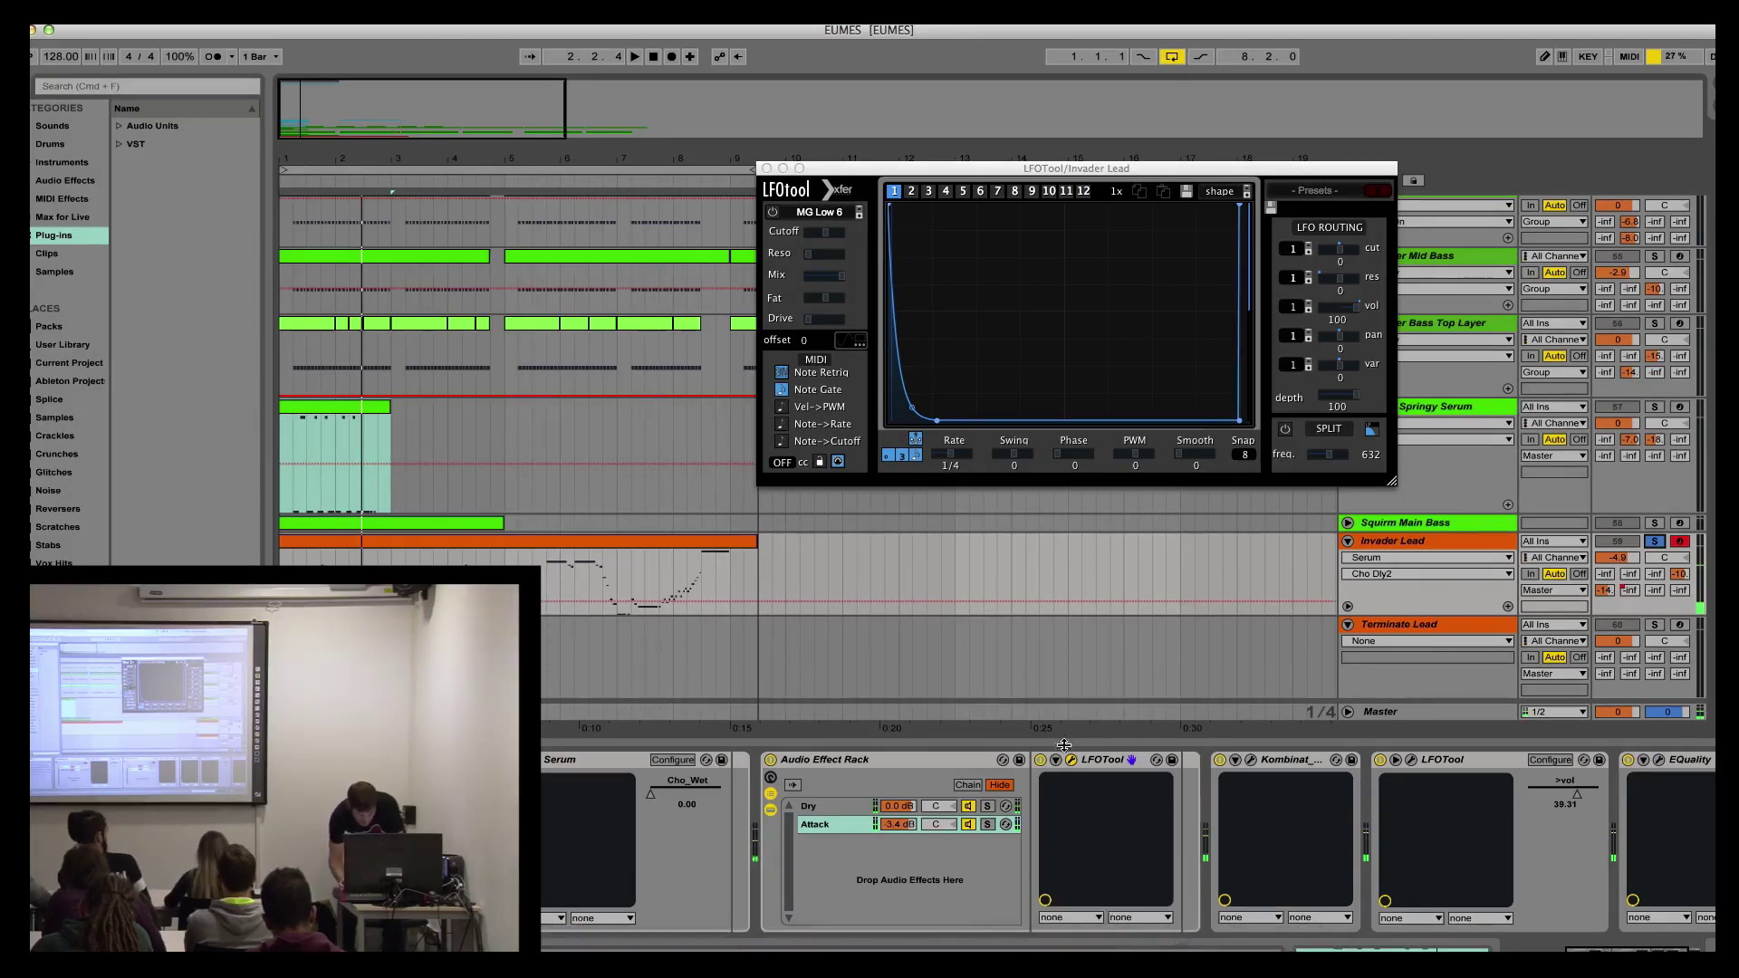
{"action": "left_click", "coordinate": [969, 826]}
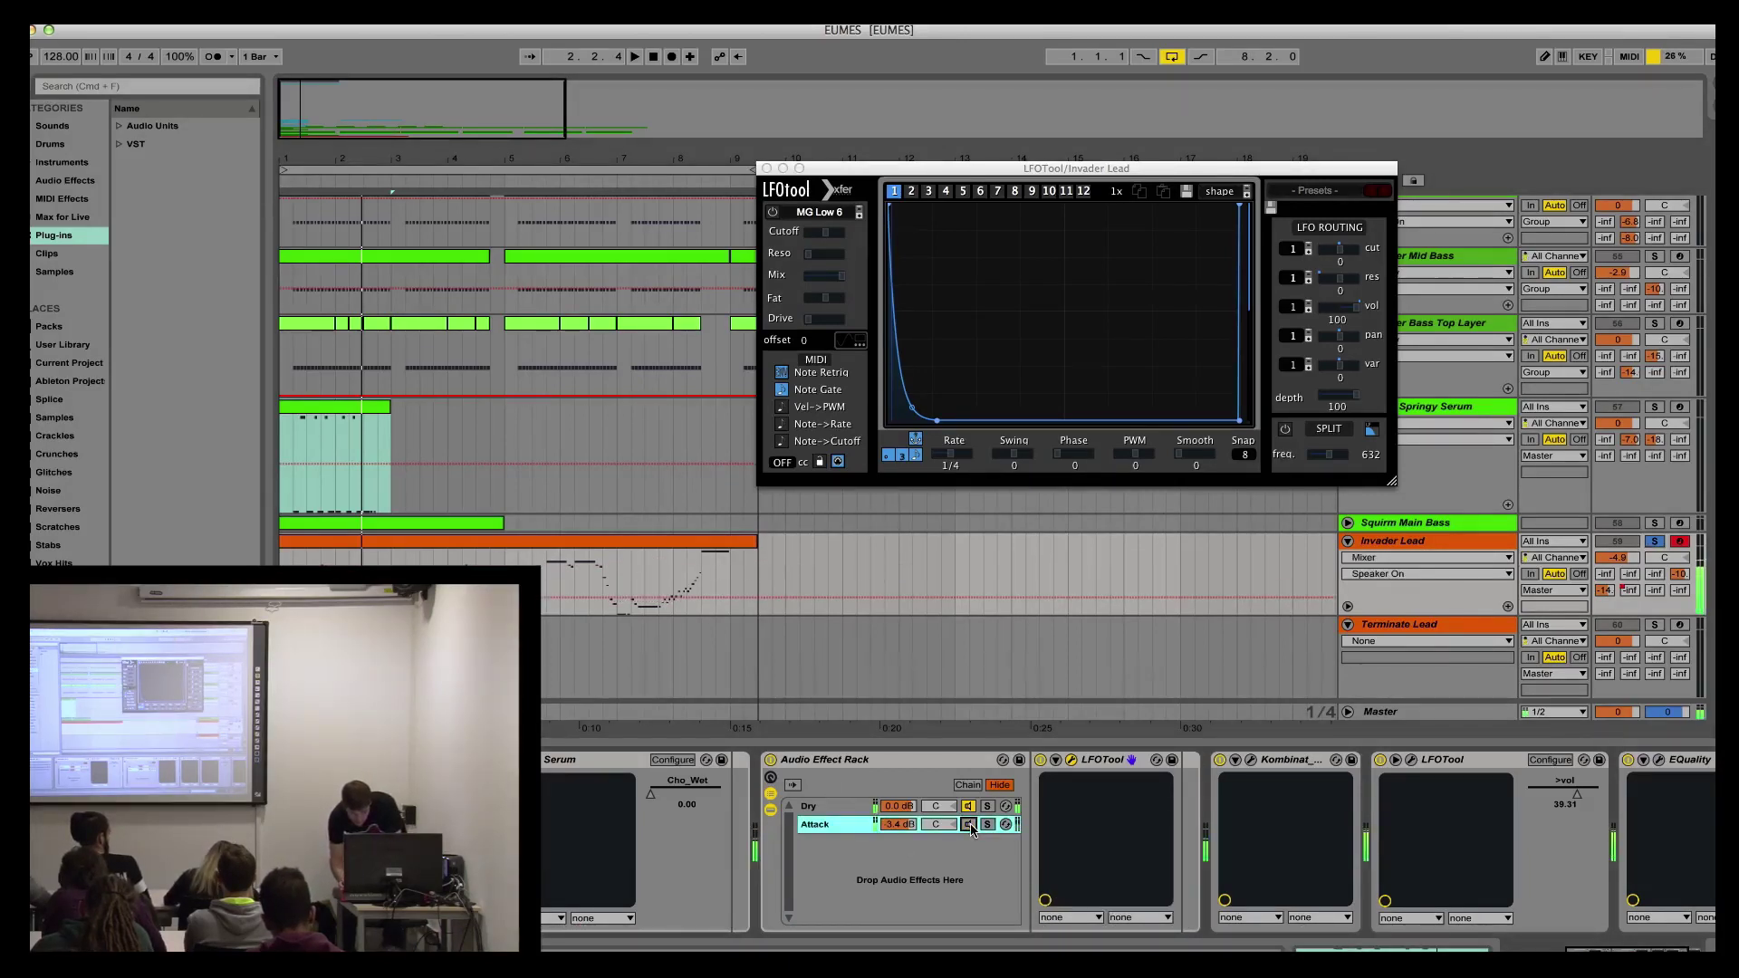
Step: Reactivate the Attack chain, examine the Invader Lead's Kombinat Dva distortion settings, and close the Kombinat and LFOTool windows
{"action": "left_click", "coordinate": [969, 825]}
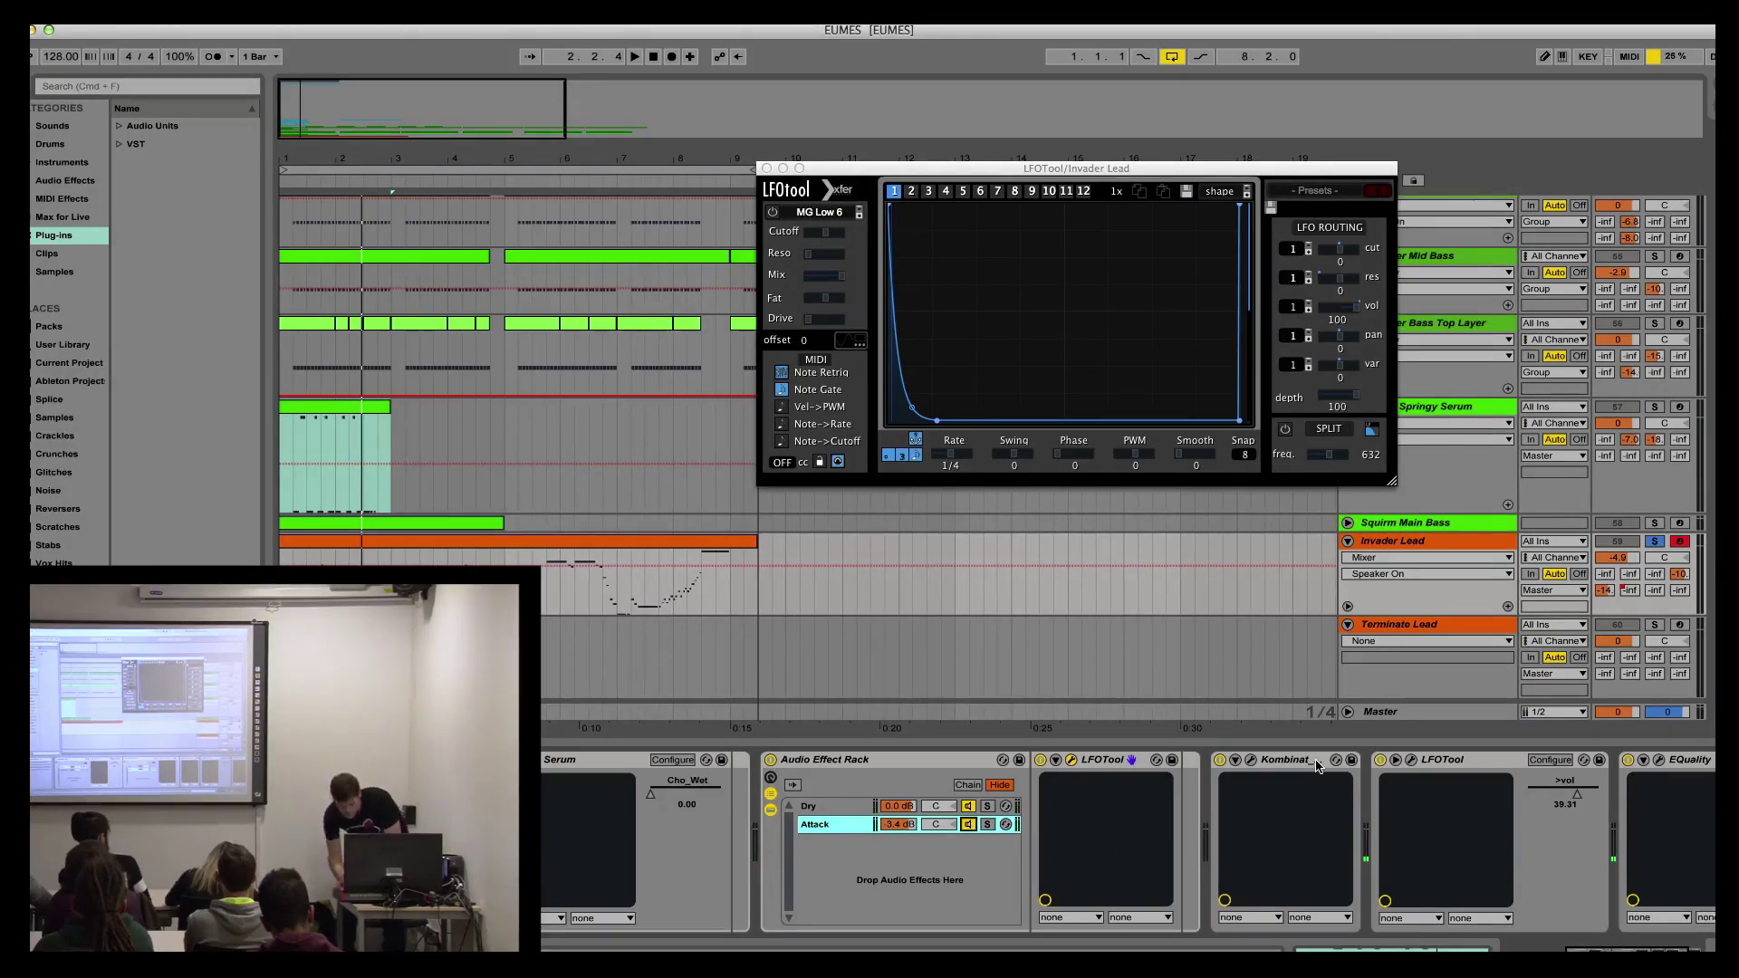
{"action": "left_click", "coordinate": [1251, 760]}
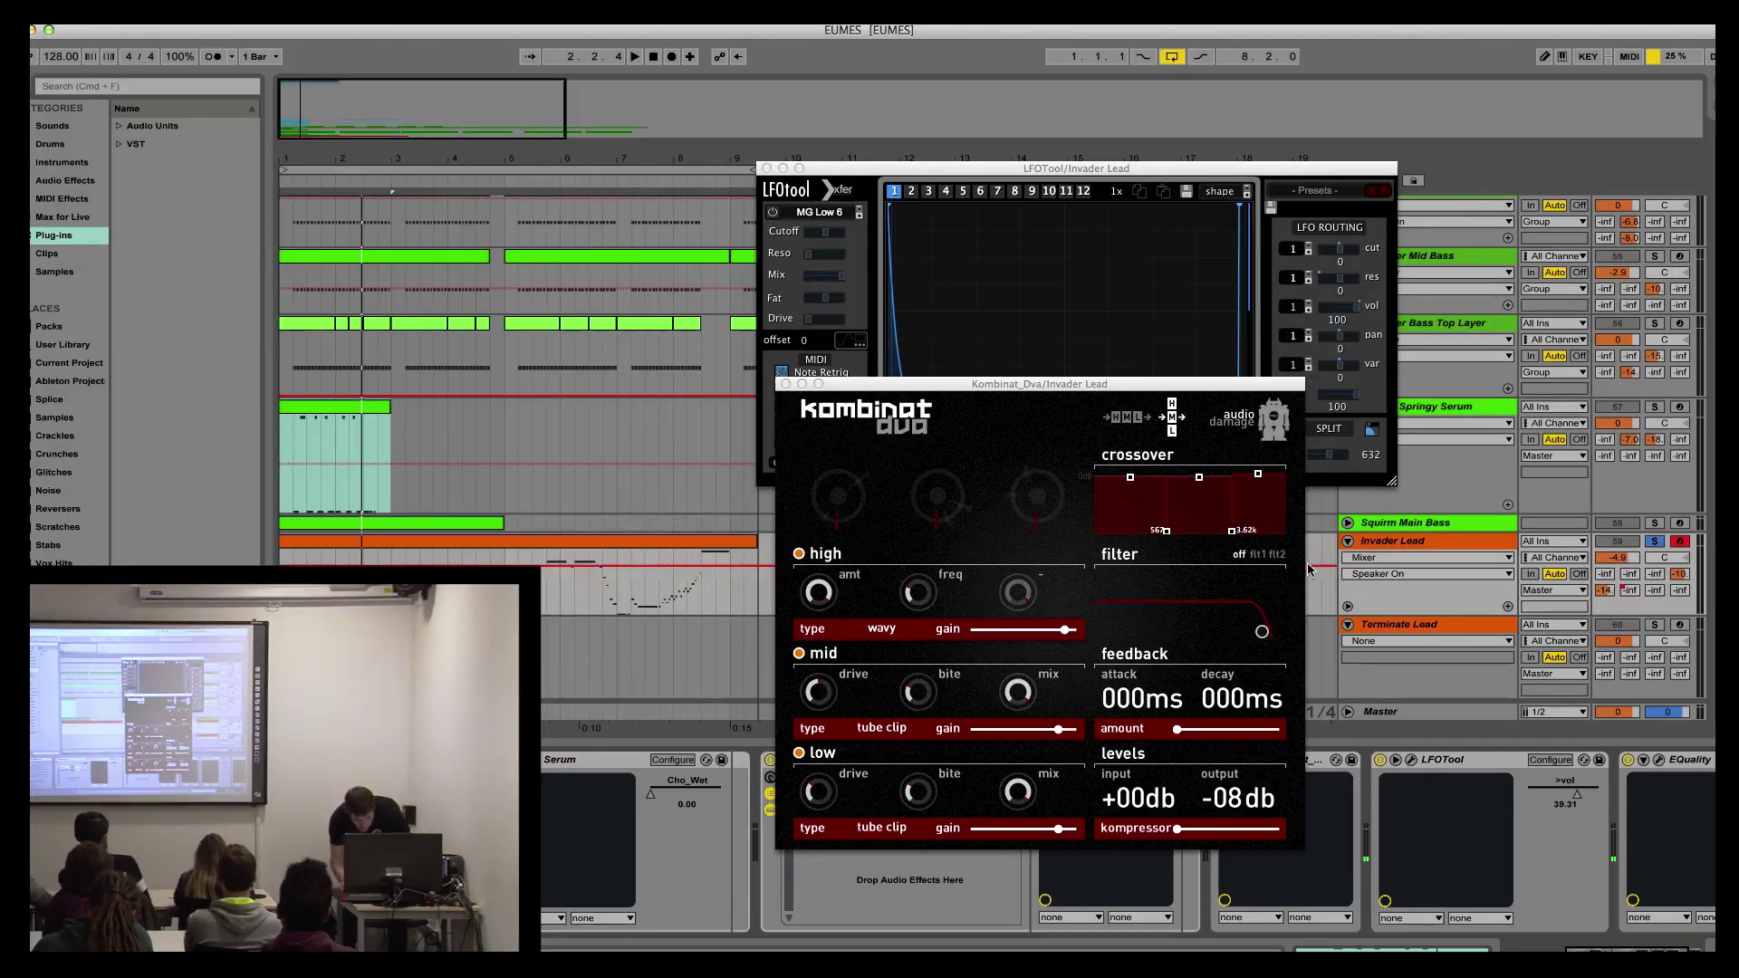
{"action": "left_click", "coordinate": [785, 384]}
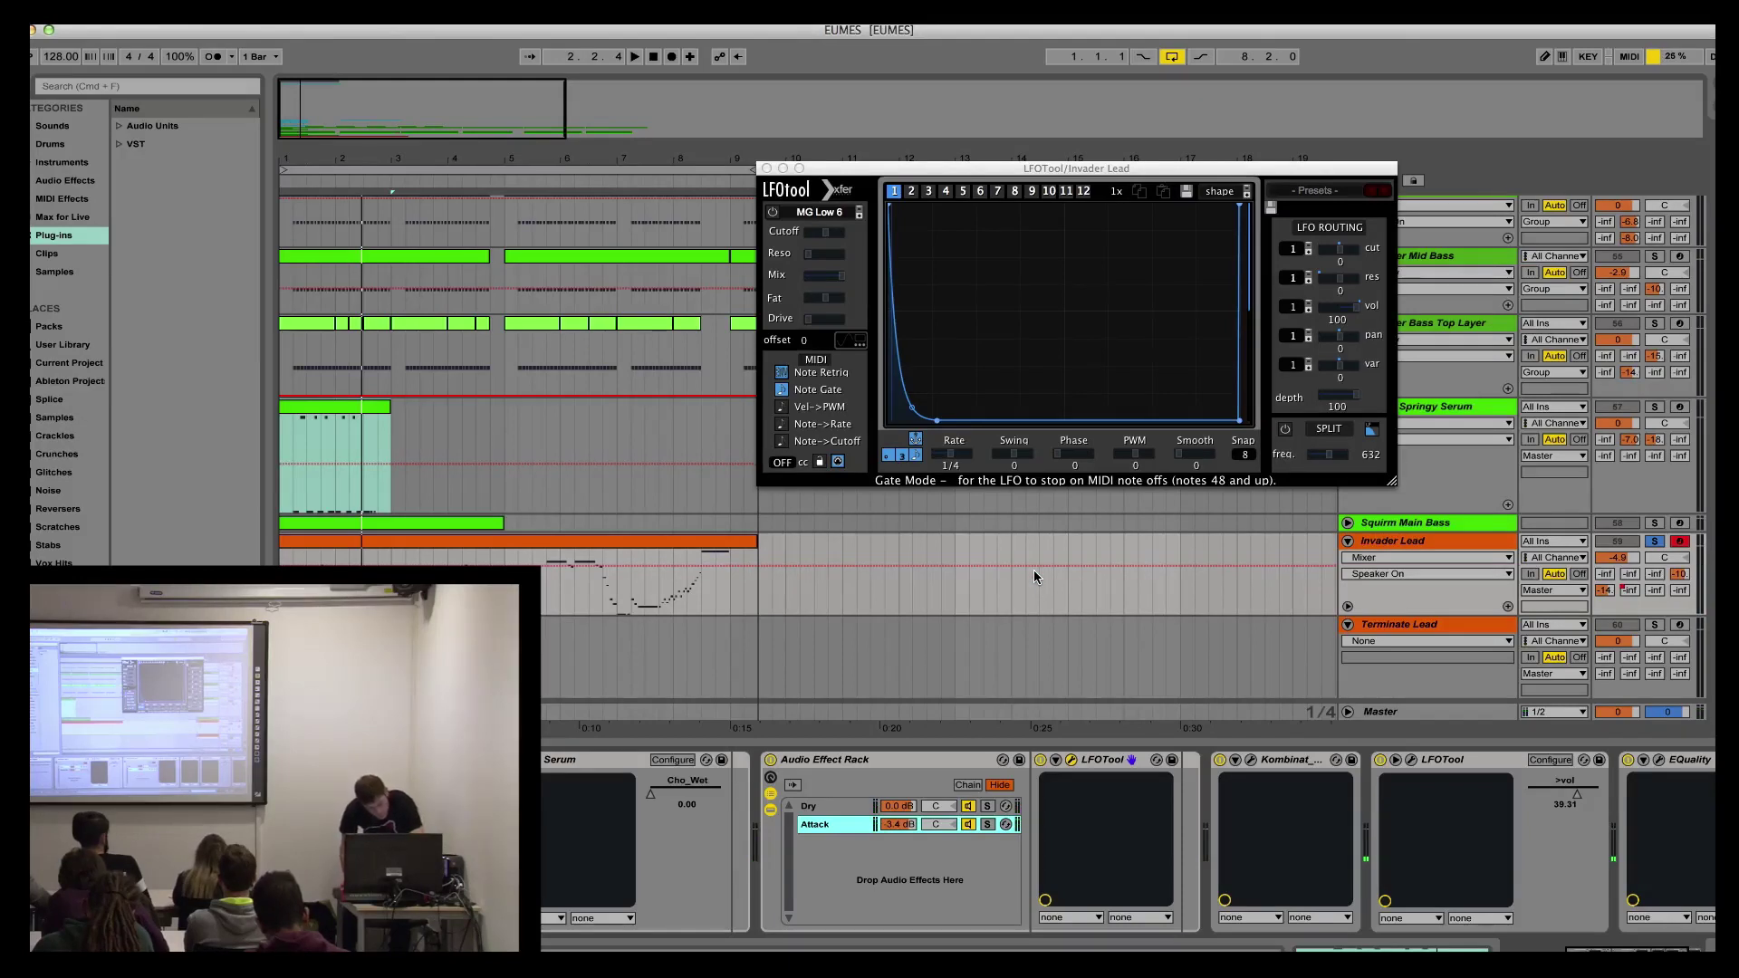
{"action": "left_click", "coordinate": [1250, 765]}
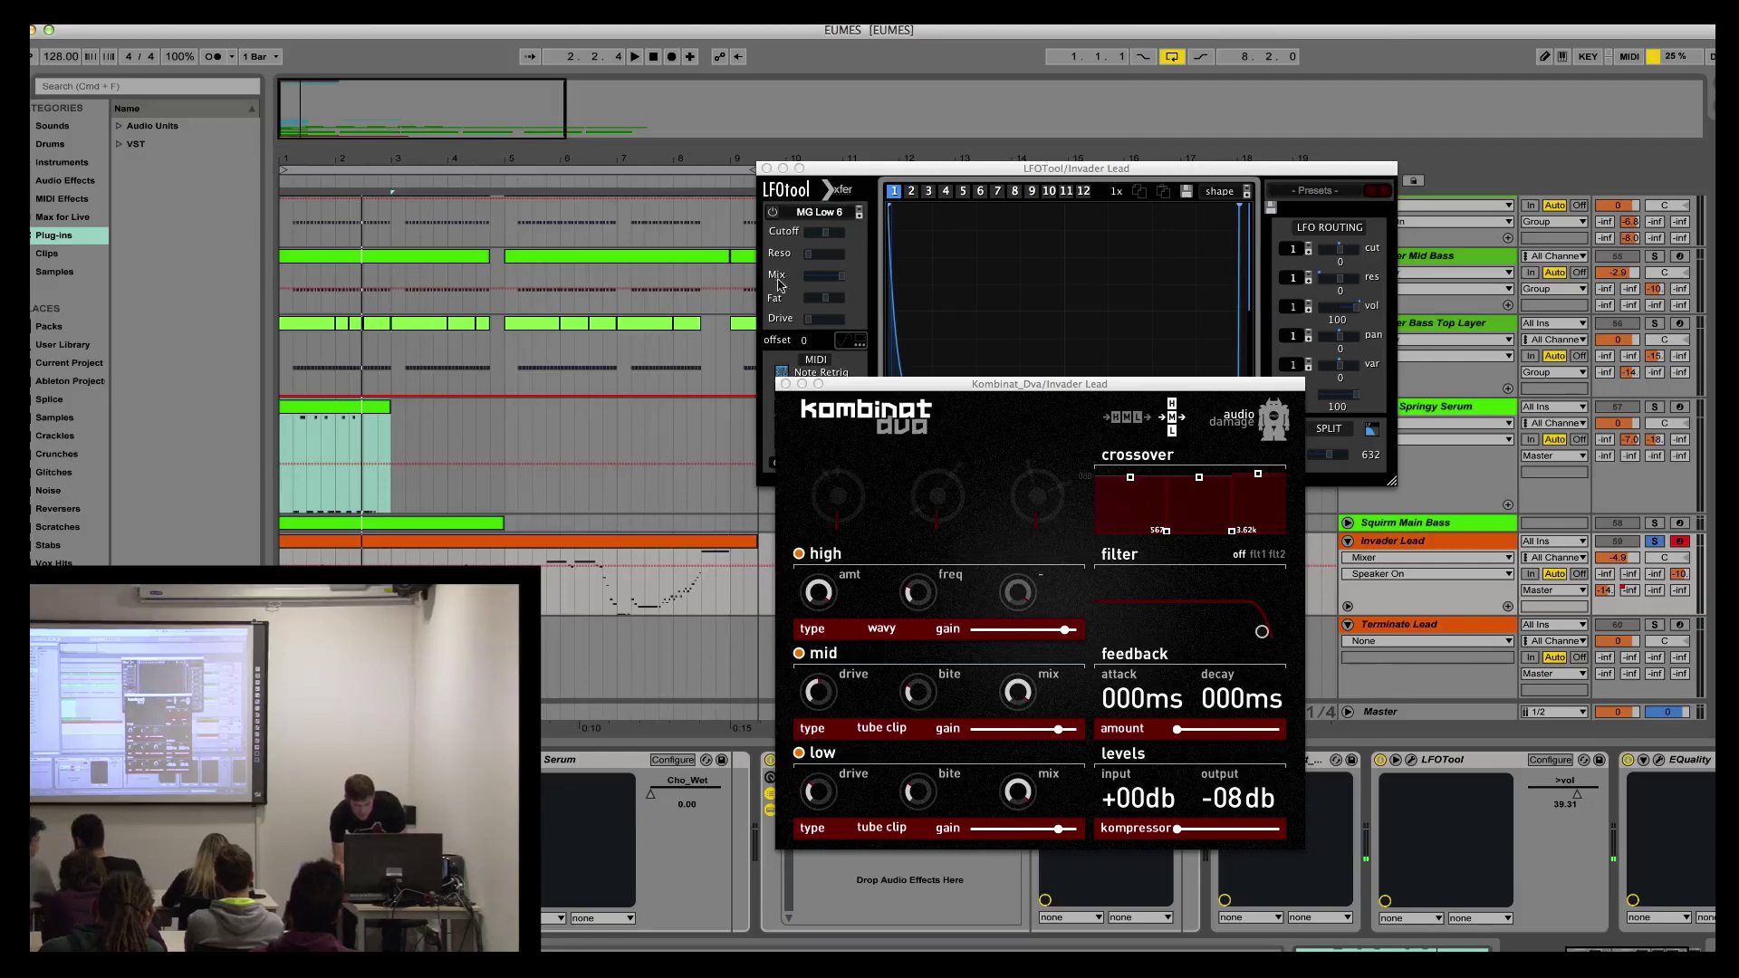
{"action": "left_click", "coordinate": [785, 384]}
{"action": "mouse_move", "coordinate": [1121, 948]}
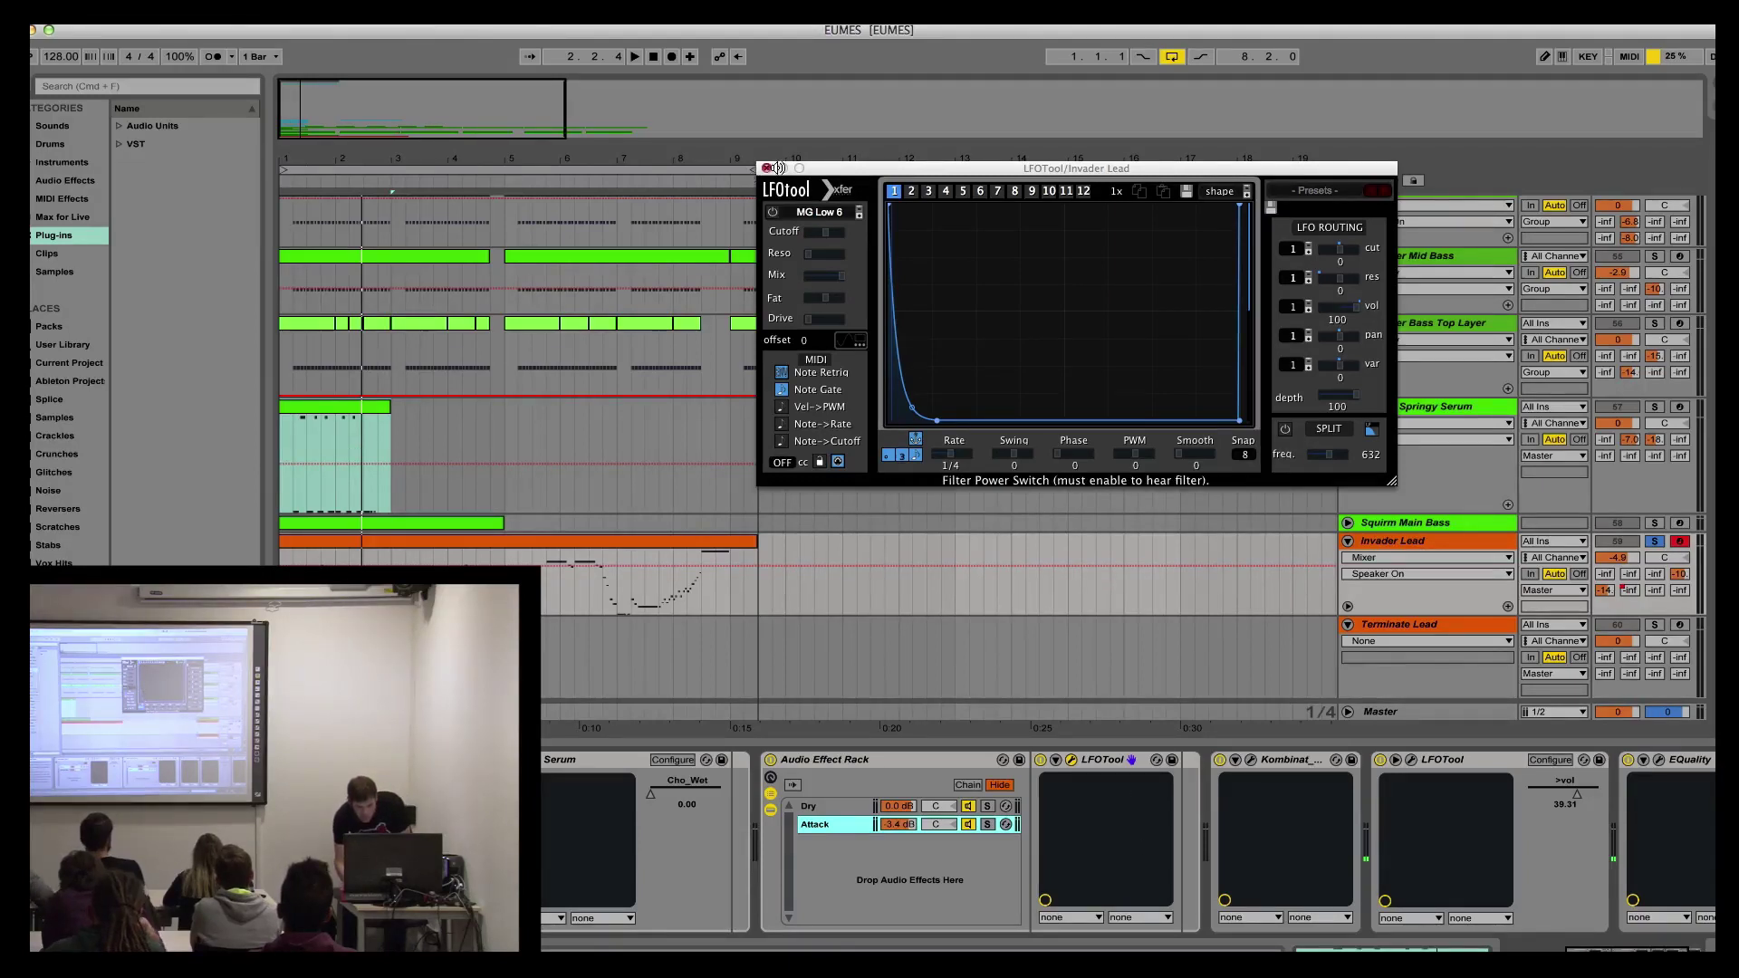
{"action": "left_click", "coordinate": [766, 169]}
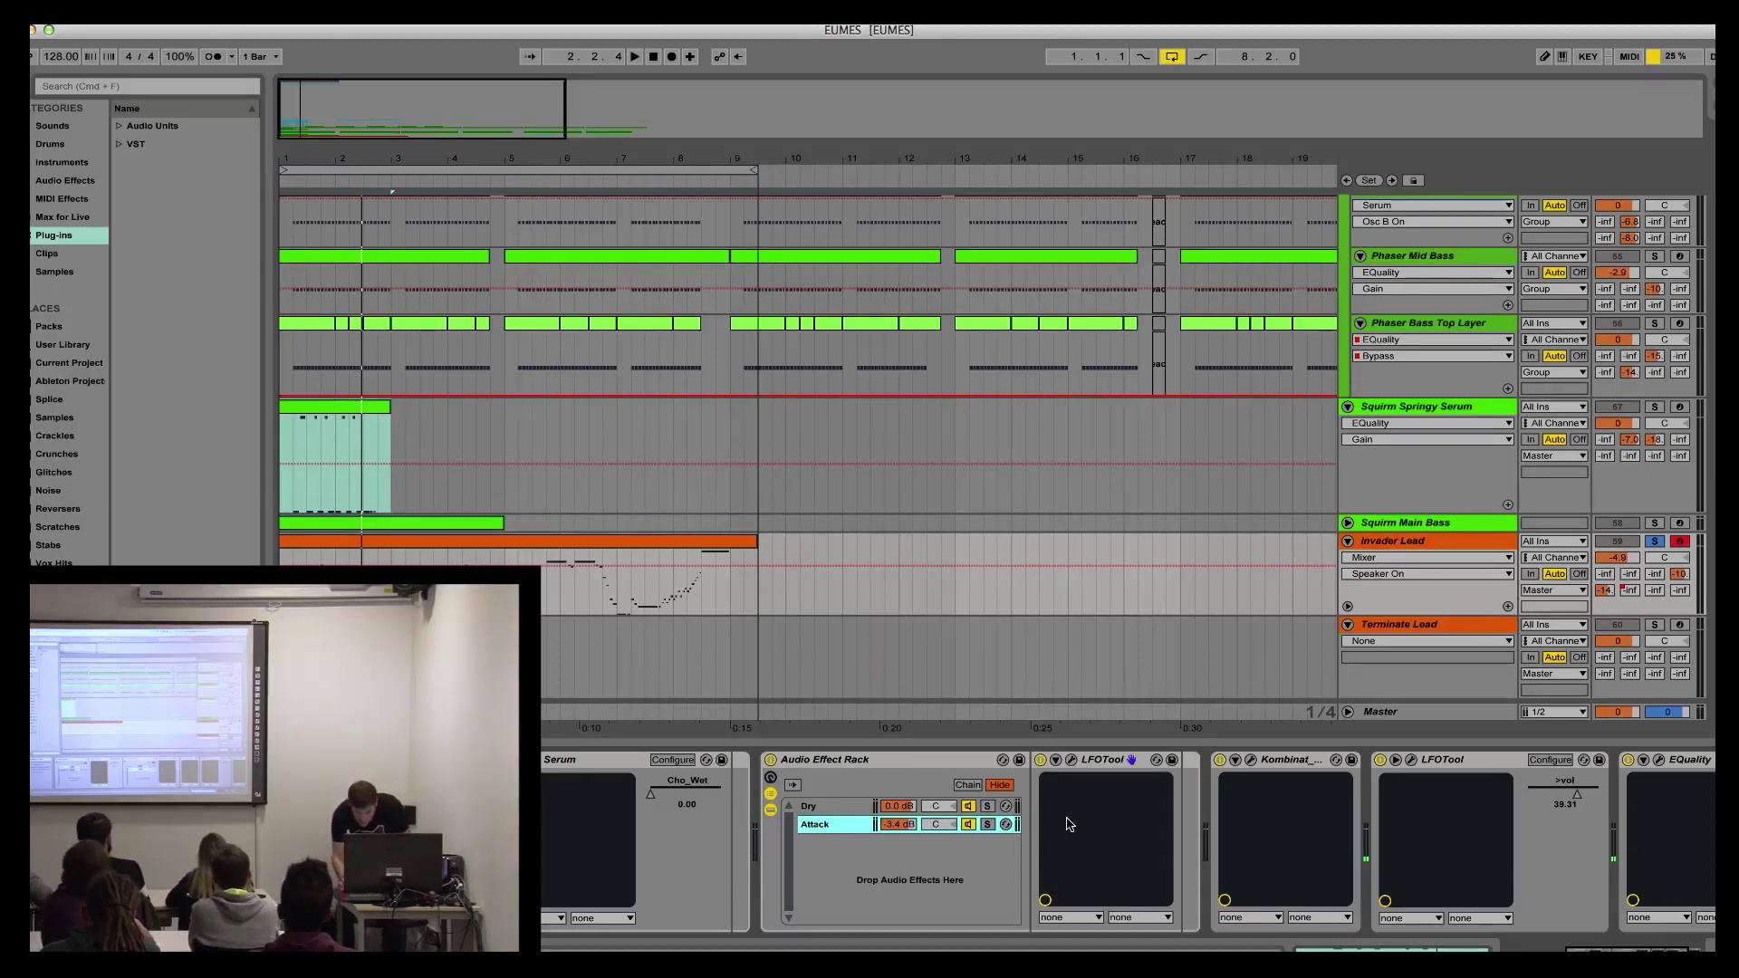
Step: Search the plug-ins for "saturn" and insert the Audio Units version of FF Saturn just before Kombinat on the Invader Lead
{"action": "left_click", "coordinate": [118, 126]}
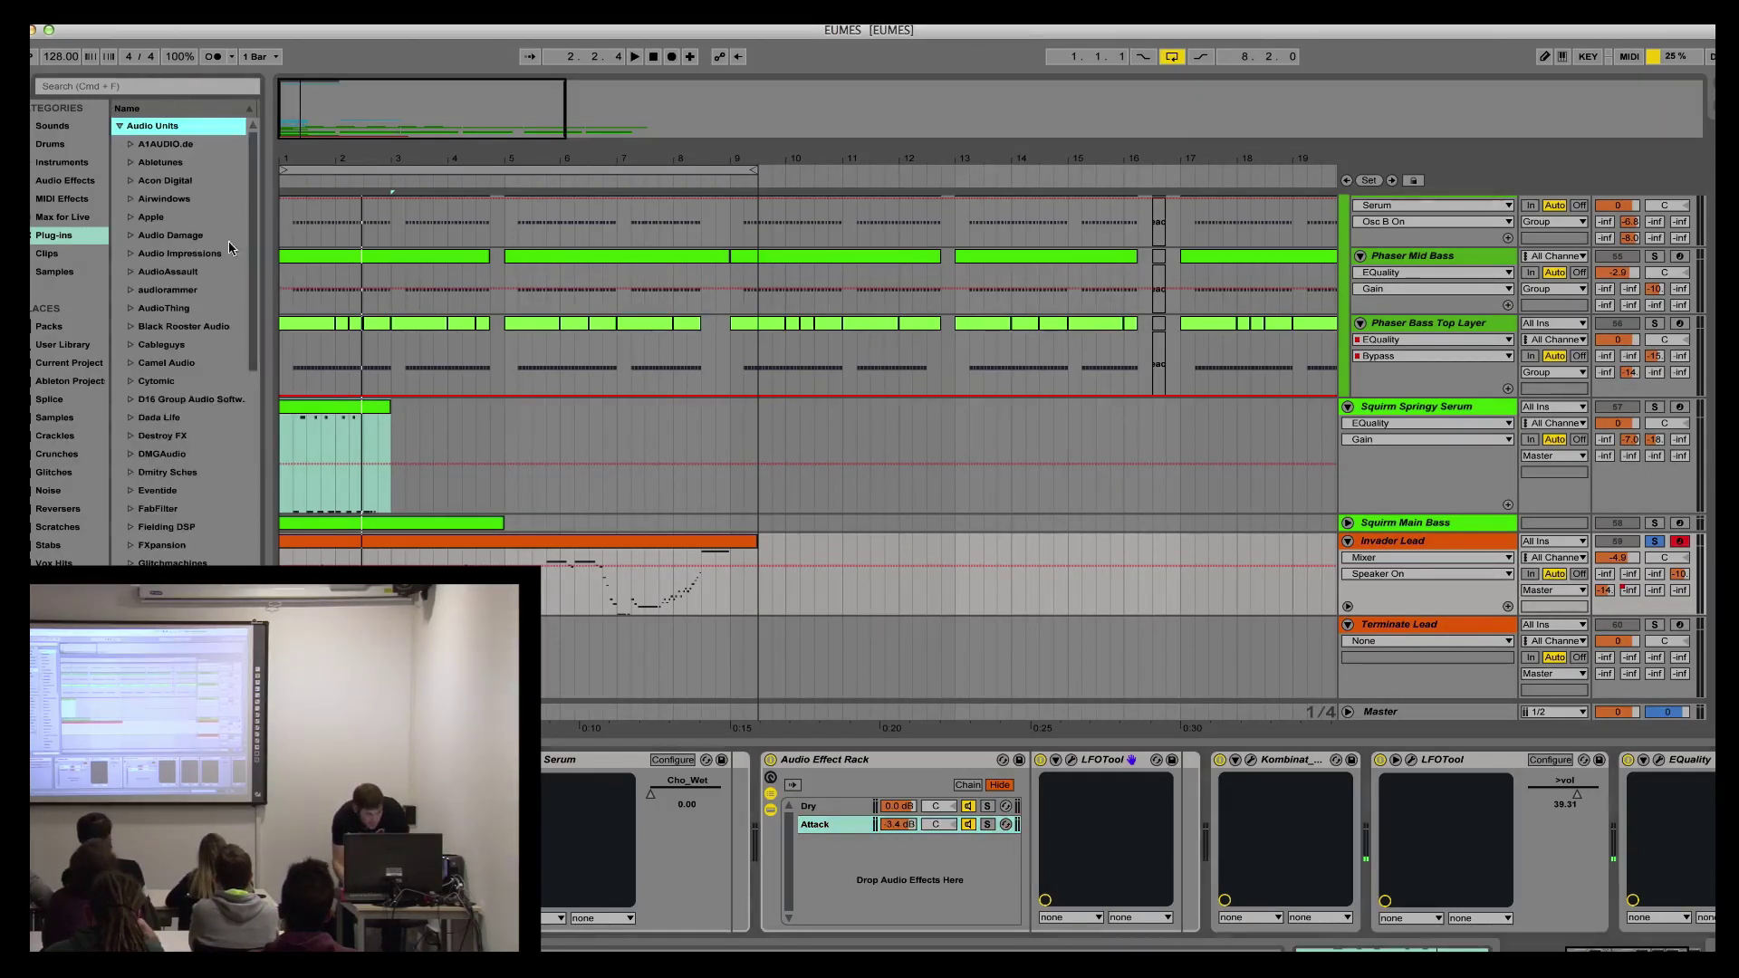
{"action": "left_click", "coordinate": [184, 88]}
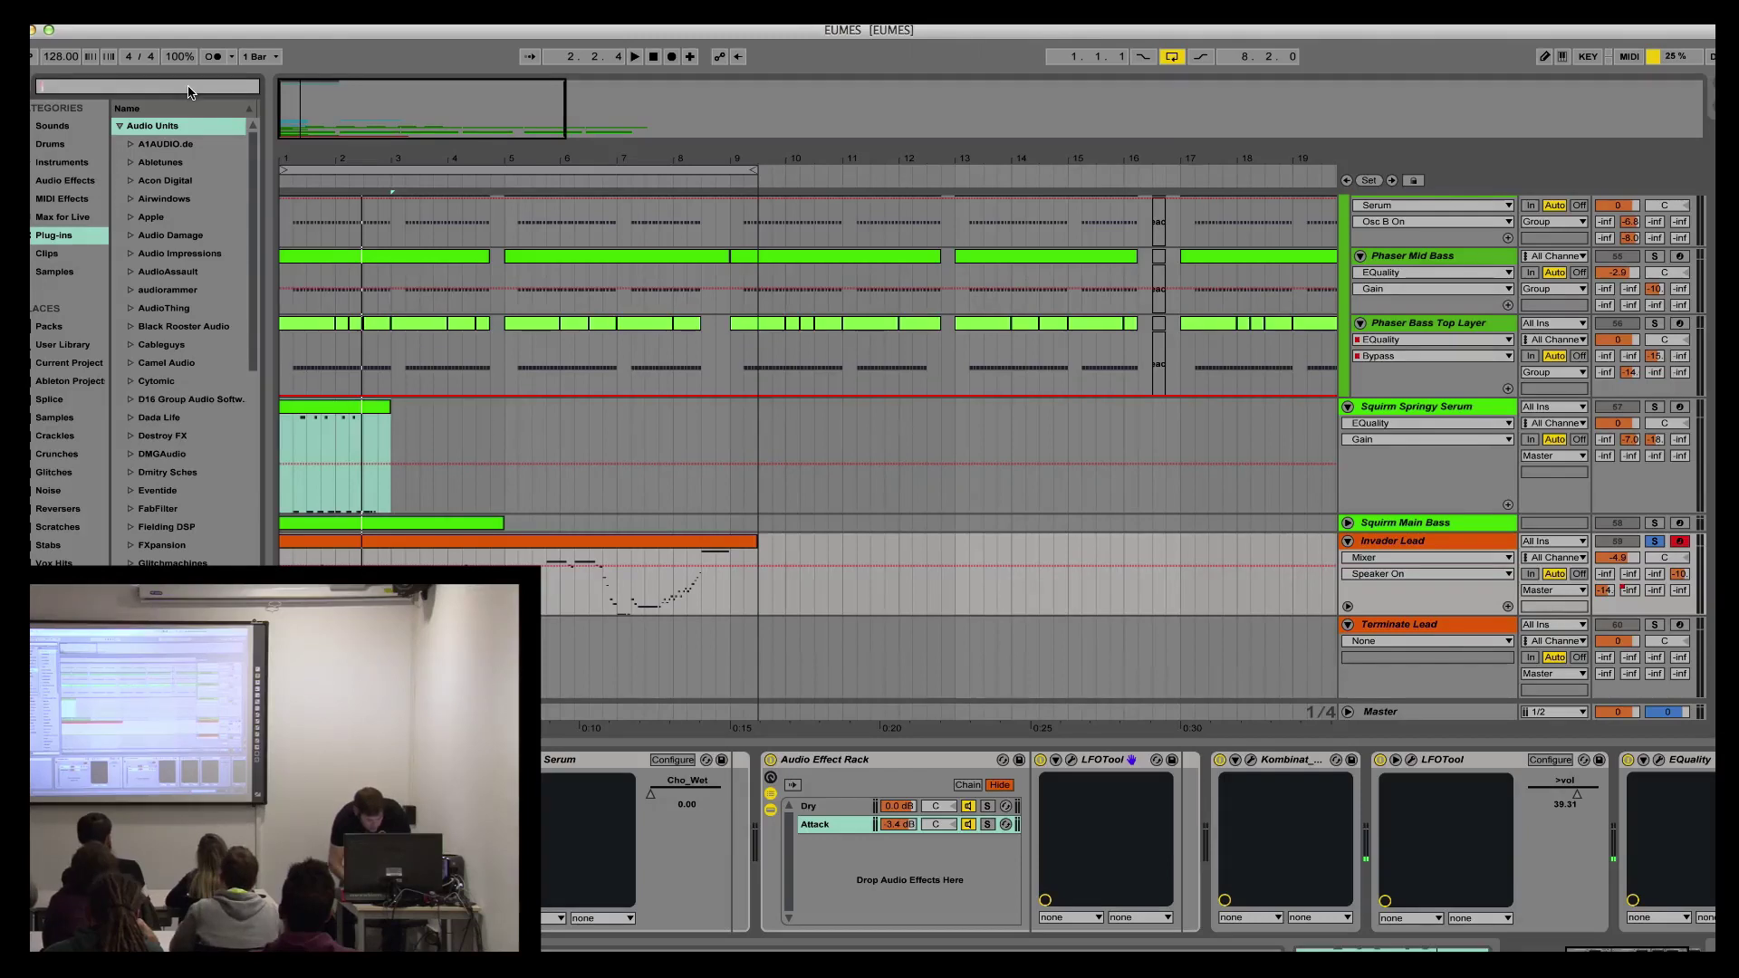
{"action": "type", "text": "saturn"}
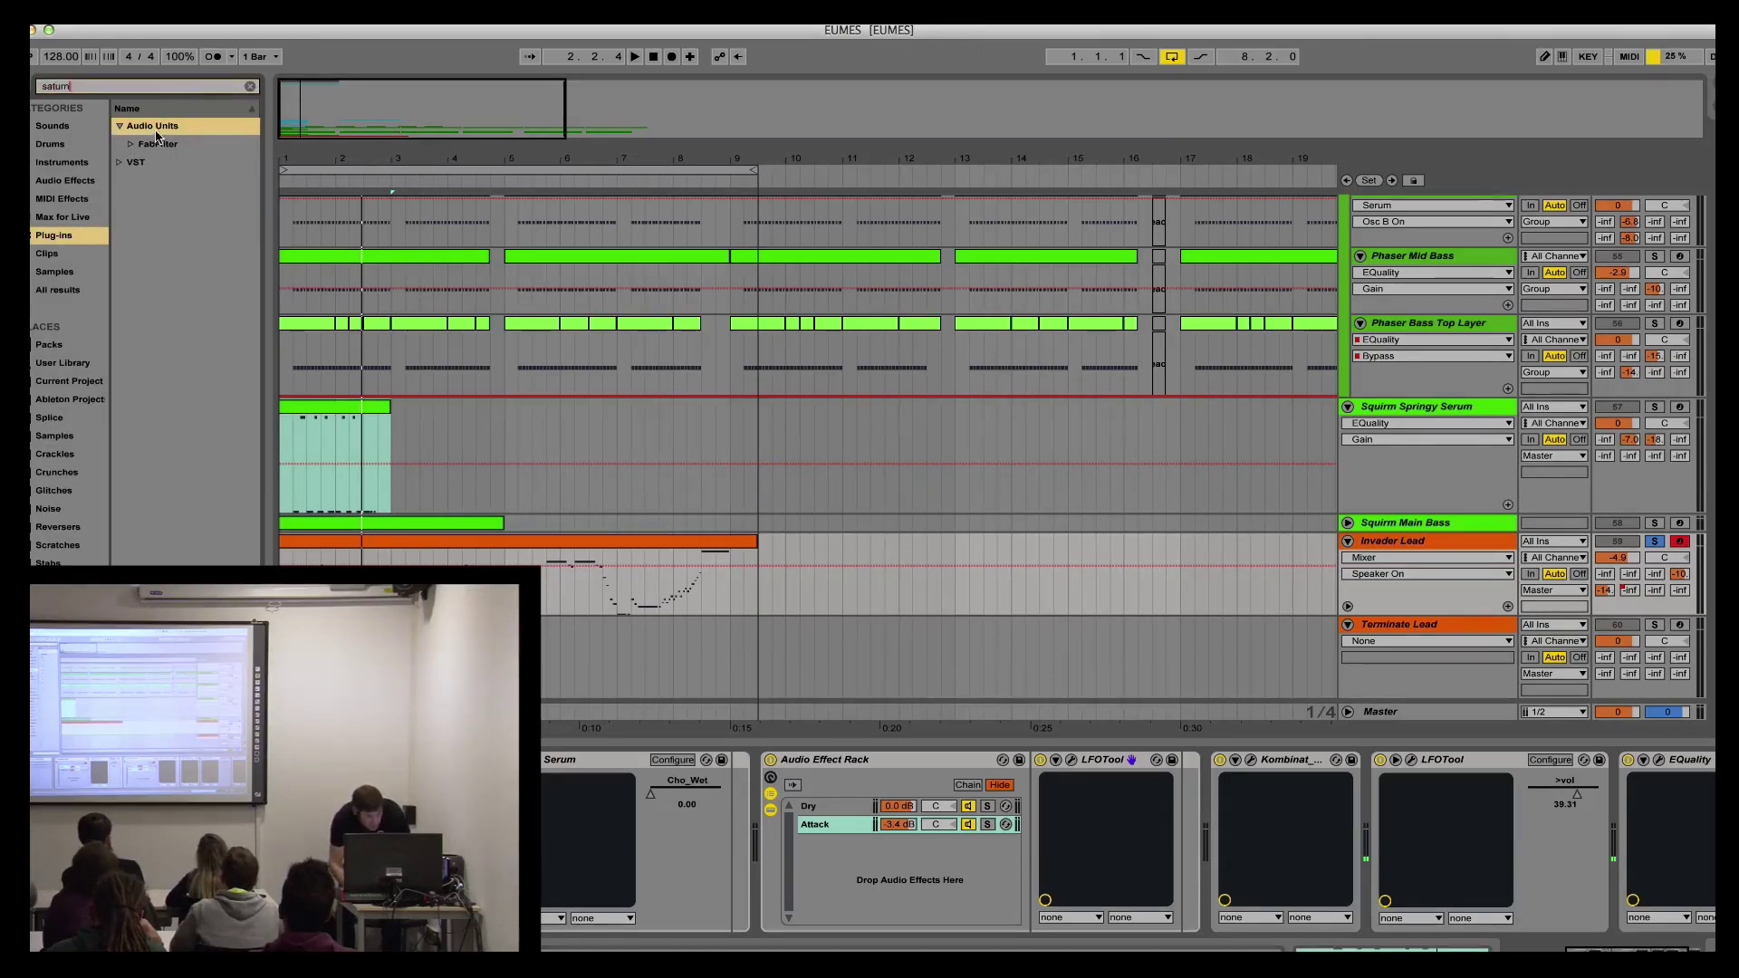
{"action": "left_click", "coordinate": [139, 145]}
{"action": "left_click_drag", "start_coordinate": [172, 165], "coordinate": [1216, 809]}
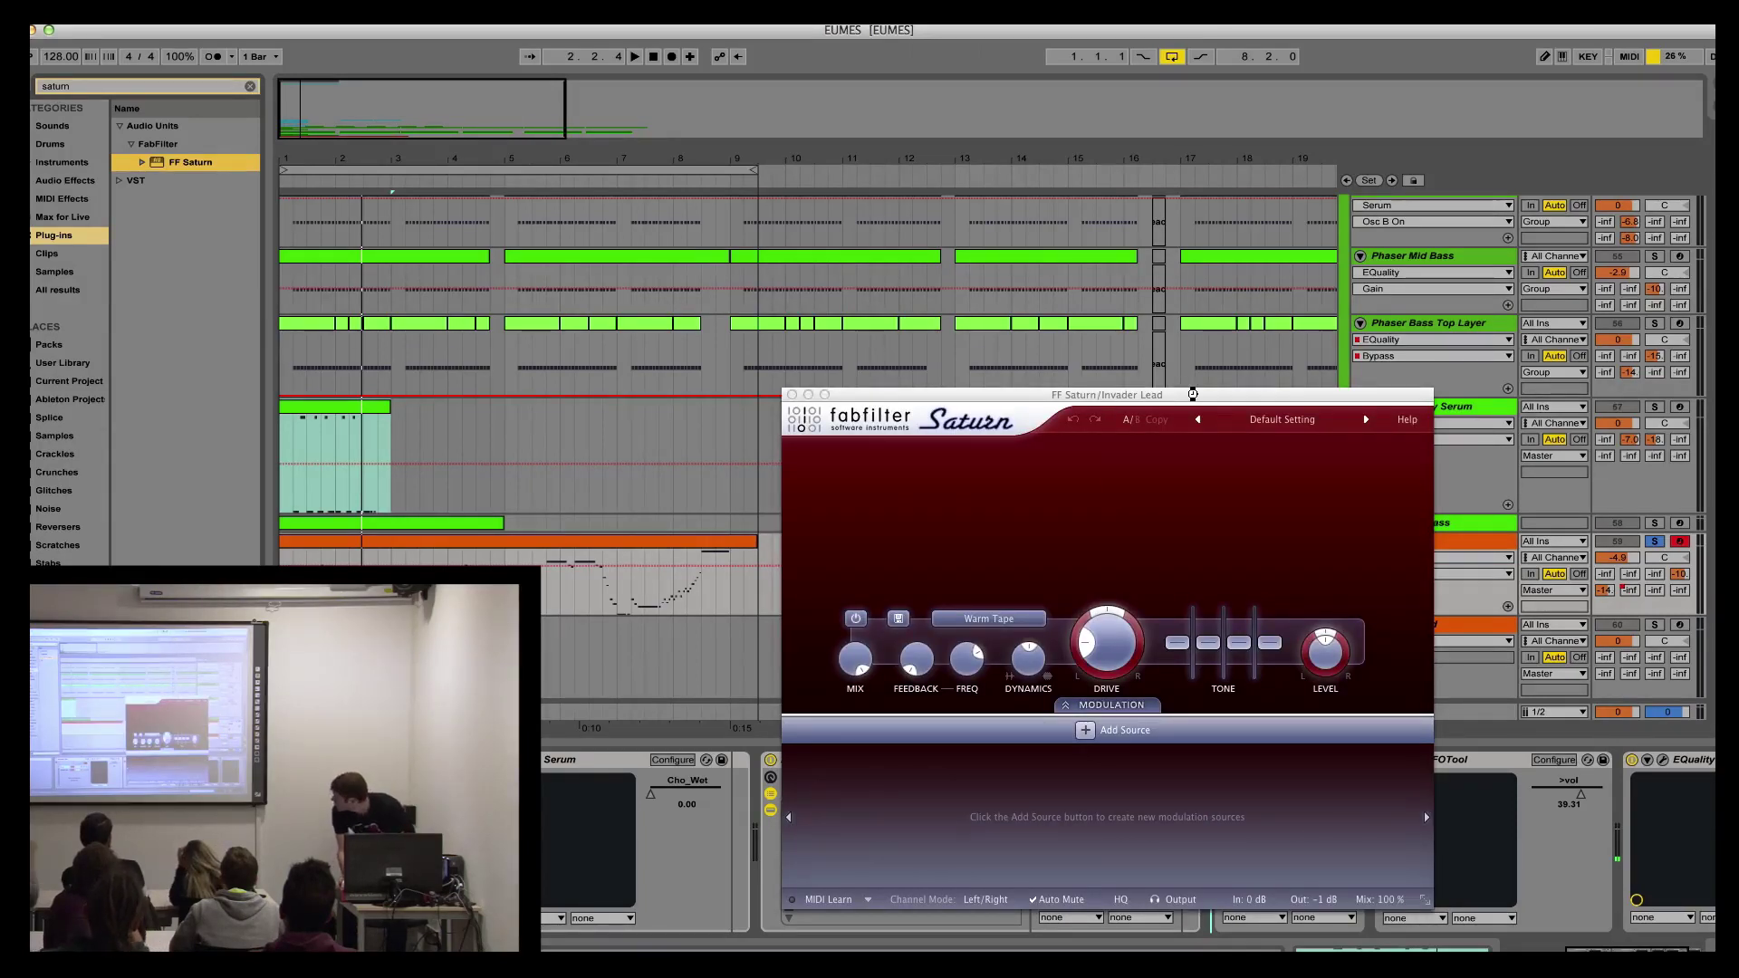
Step: Shift the Saturn window up, split the signal into five frequency bands, and raise the drive with all bands selected
{"action": "left_click_drag", "start_coordinate": [1171, 402], "coordinate": [1155, 345]}
{"action": "left_click", "coordinate": [1165, 391]}
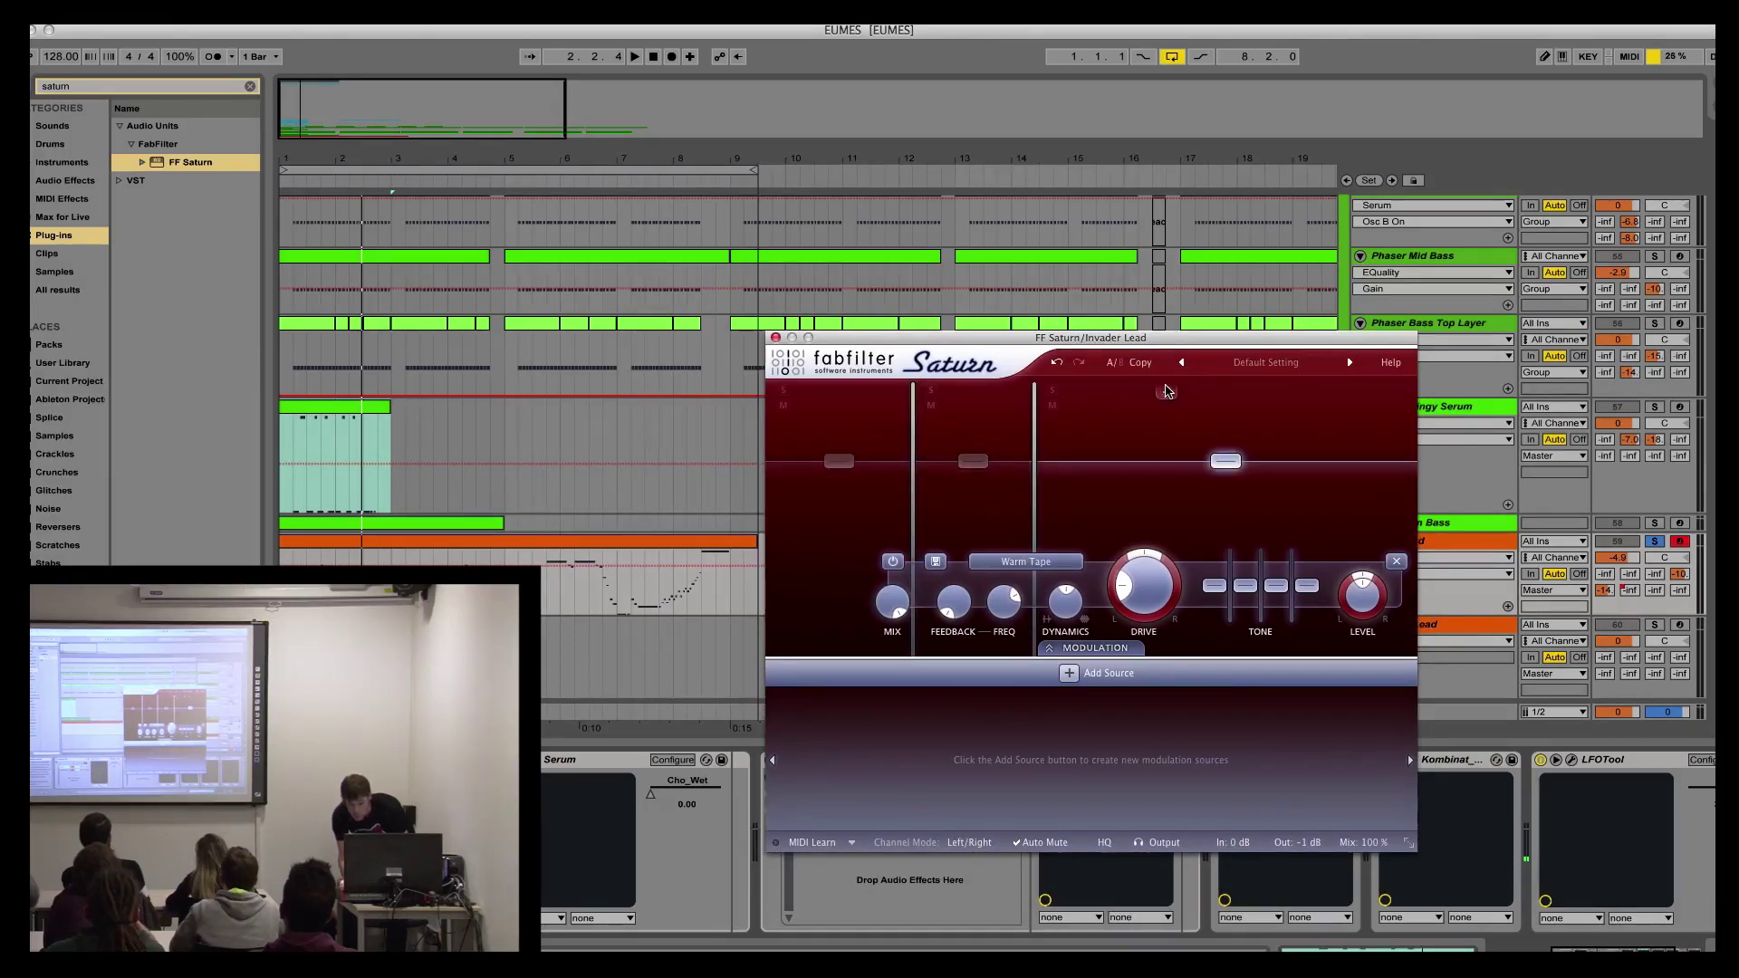
{"action": "left_click", "coordinate": [1282, 390]}
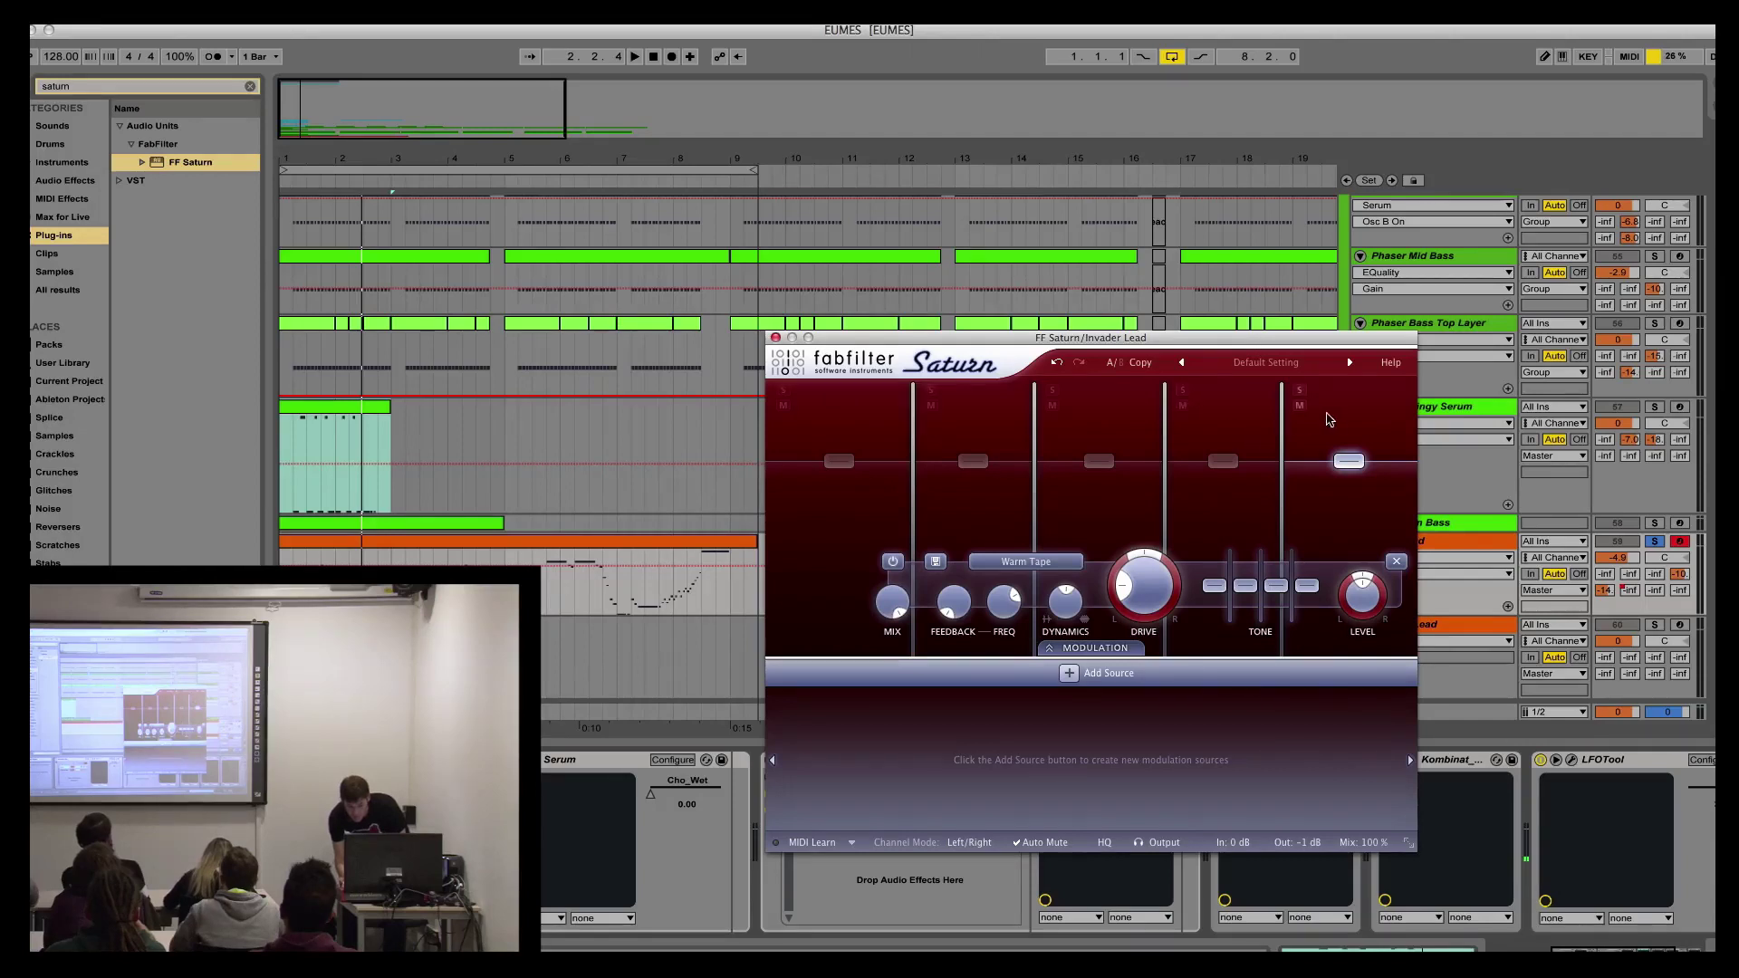
{"action": "left_click_drag", "start_coordinate": [1096, 588], "coordinate": [1113, 502]}
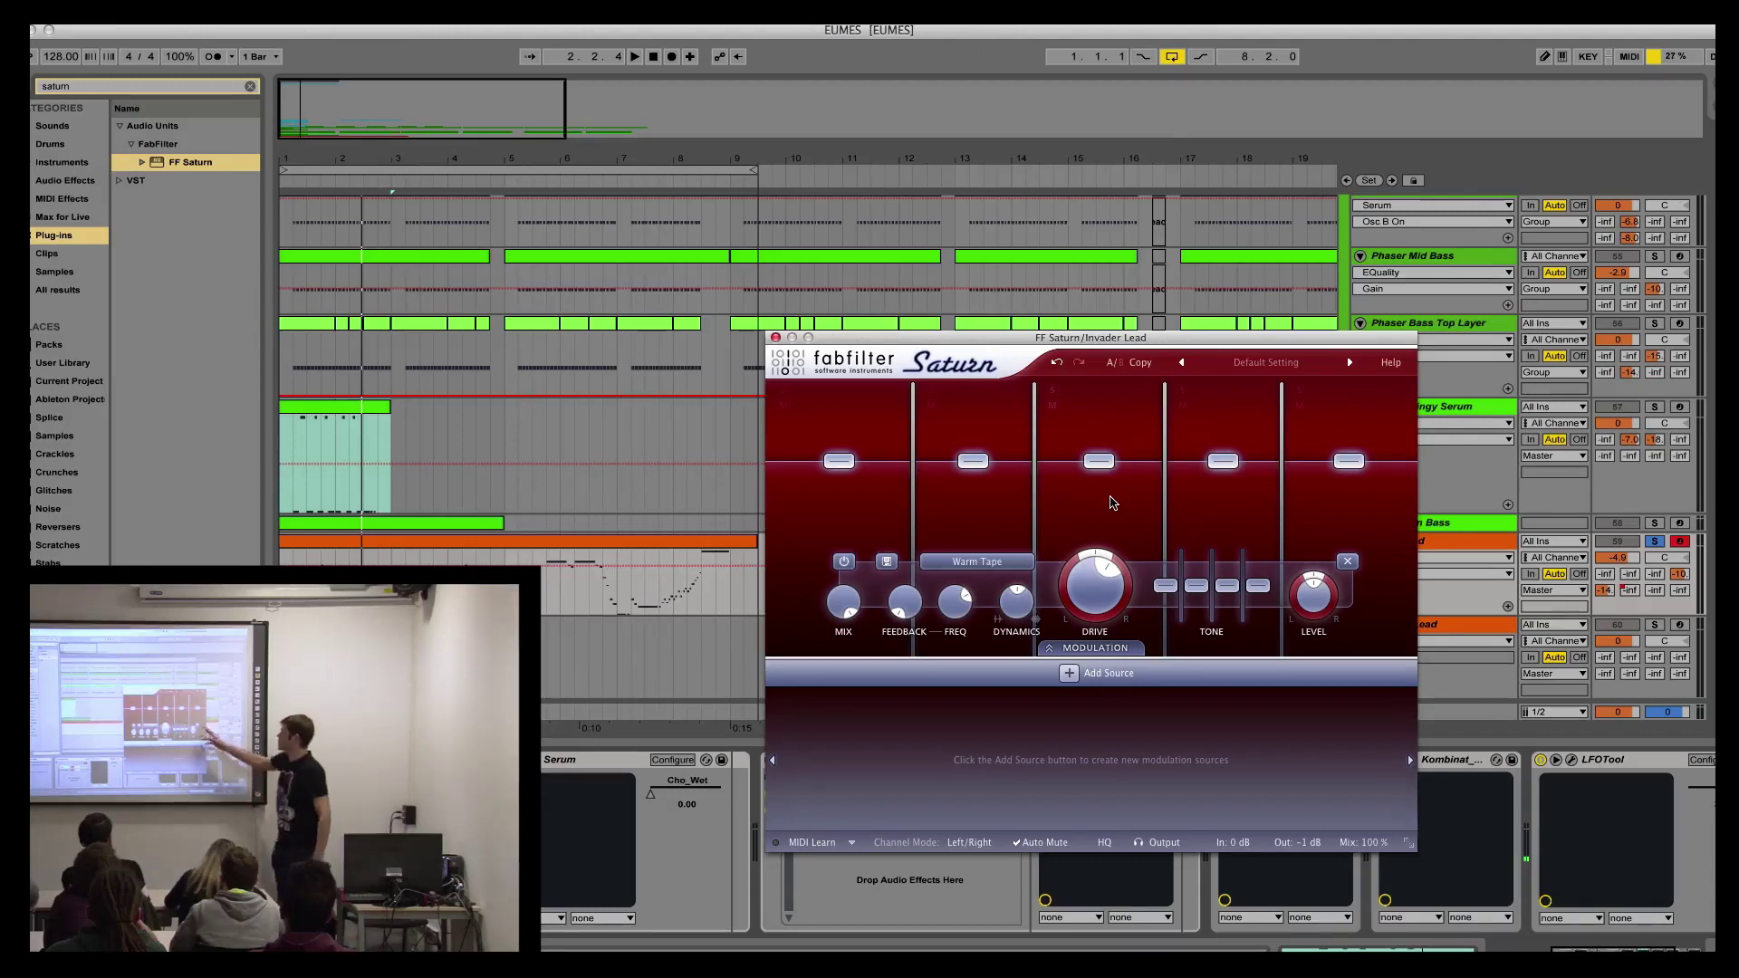